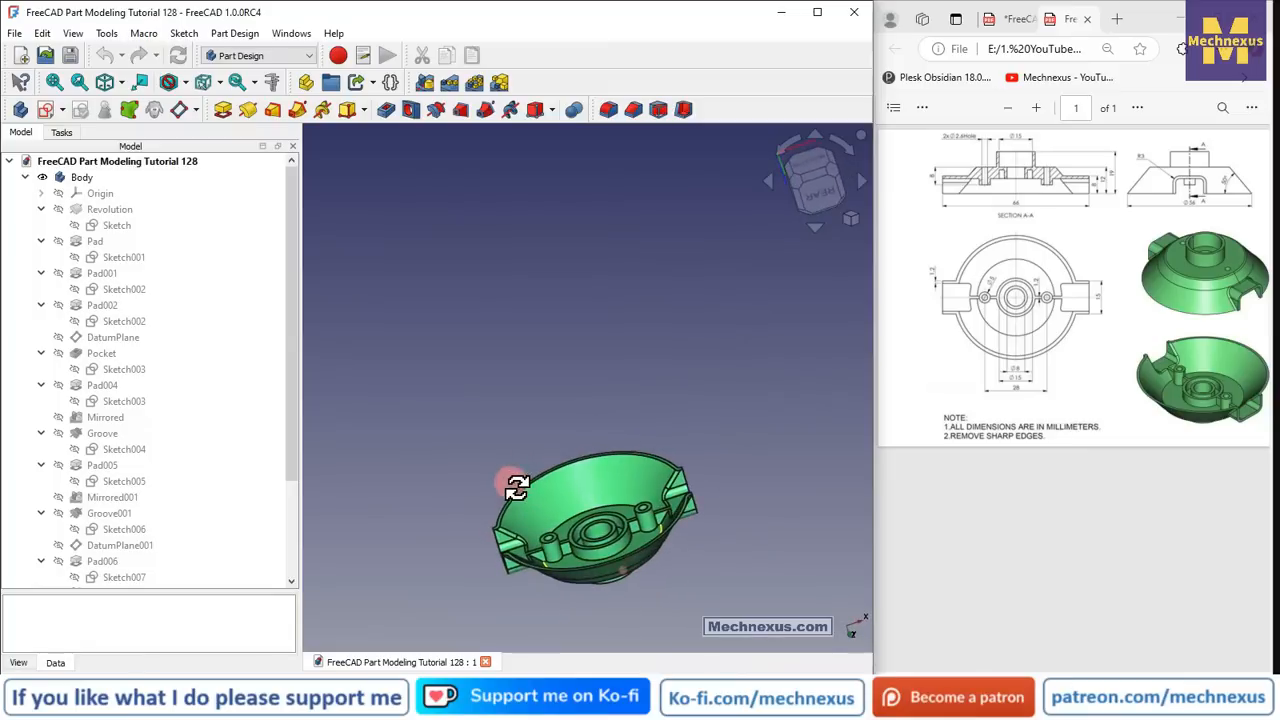
- Orbit the finished model to inspect its side tabs and underside, then return to isometric view
{"action": "left_click", "coordinate": [833, 174]}
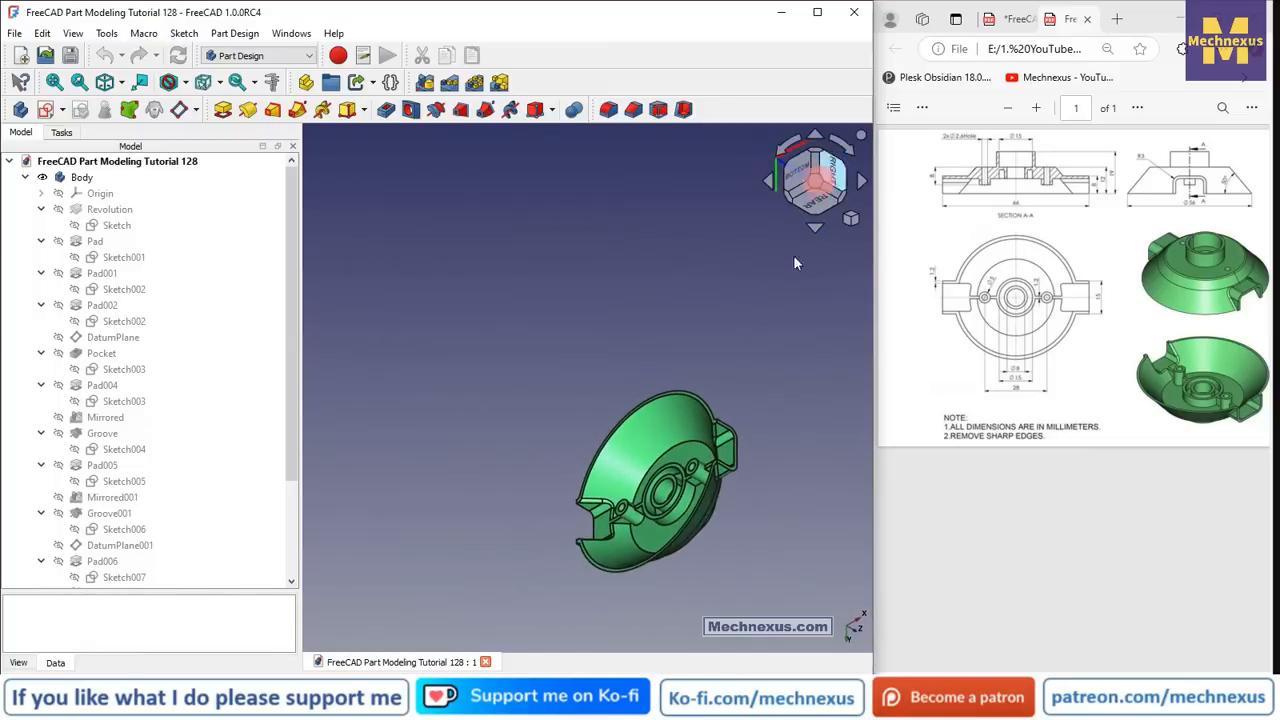
{"action": "scroll", "coordinate": [689, 576], "scroll_direction": "up", "scroll_amount": 3}
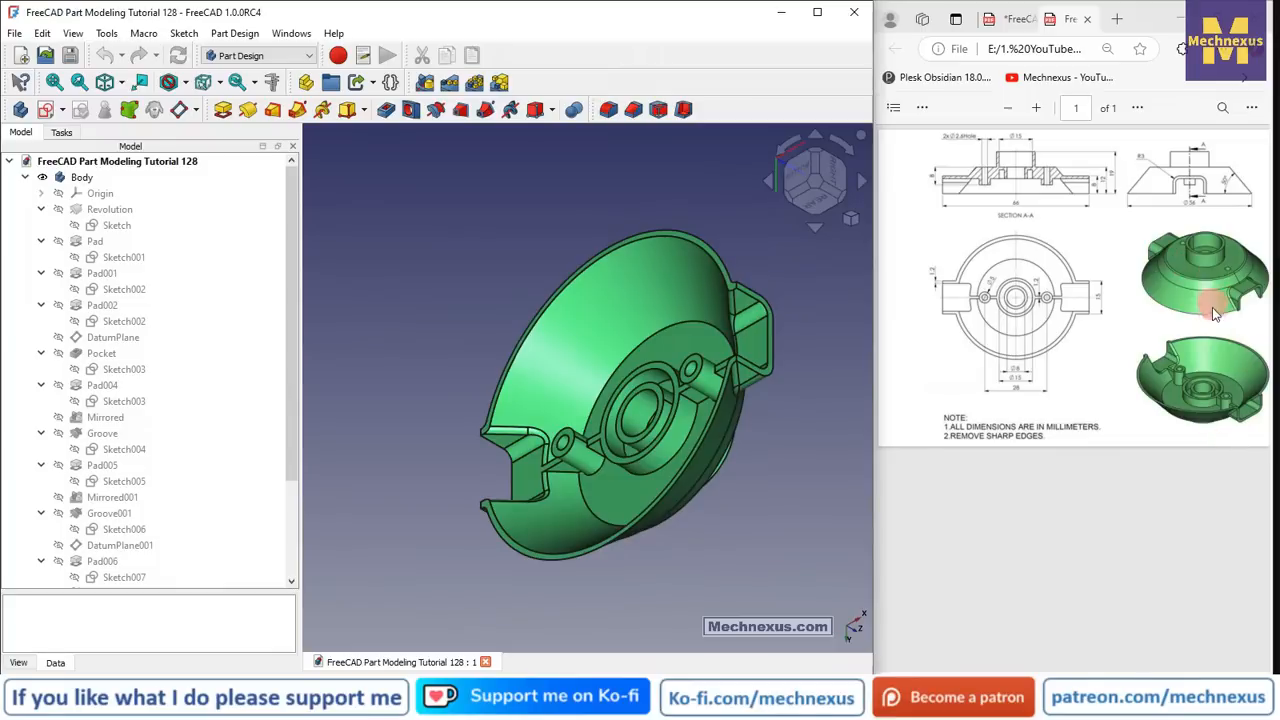
{"action": "middle_click_drag", "start_coordinate": [490, 445], "coordinate": [848, 377]}
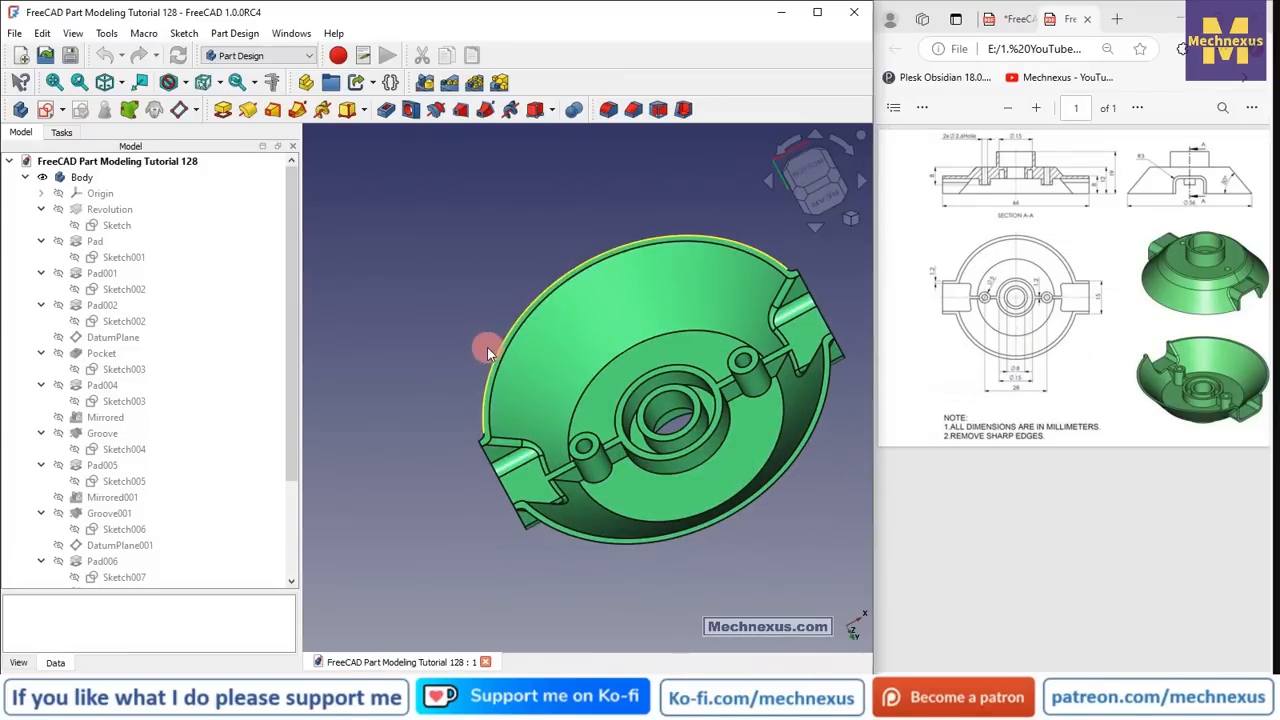
{"action": "middle_click_drag", "start_coordinate": [720, 507], "coordinate": [825, 338]}
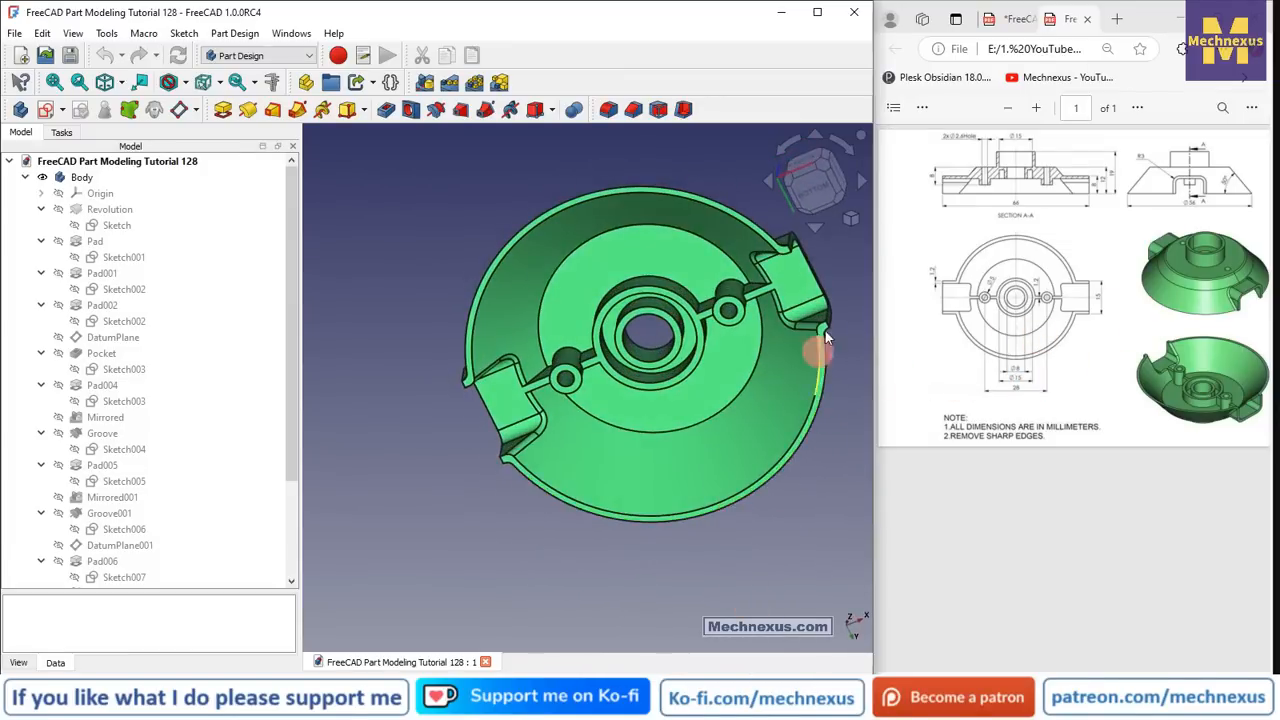
{"action": "left_click", "coordinate": [851, 220]}
{"action": "left_click", "coordinate": [886, 266]}
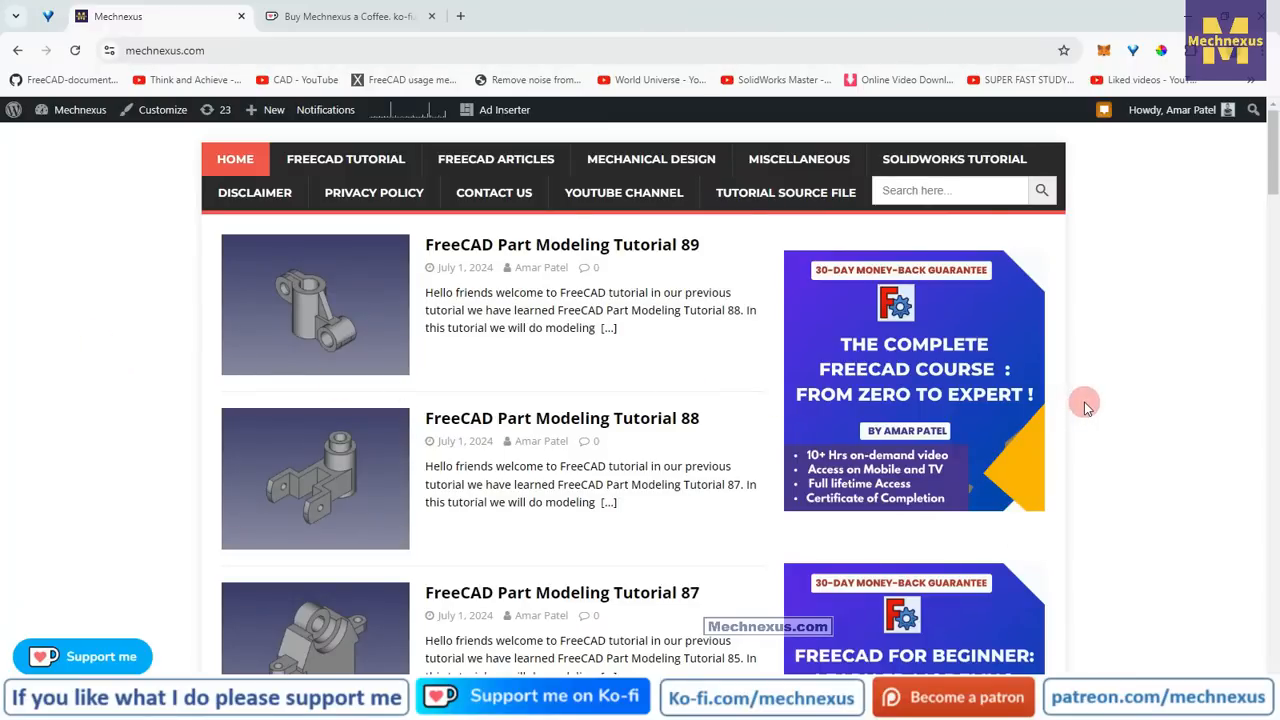
- Scroll the mechnexus.com tutorial list, then switch to the Ko-fi support page
{"action": "scroll", "coordinate": [1087, 407], "scroll_direction": "down", "scroll_amount": 2}
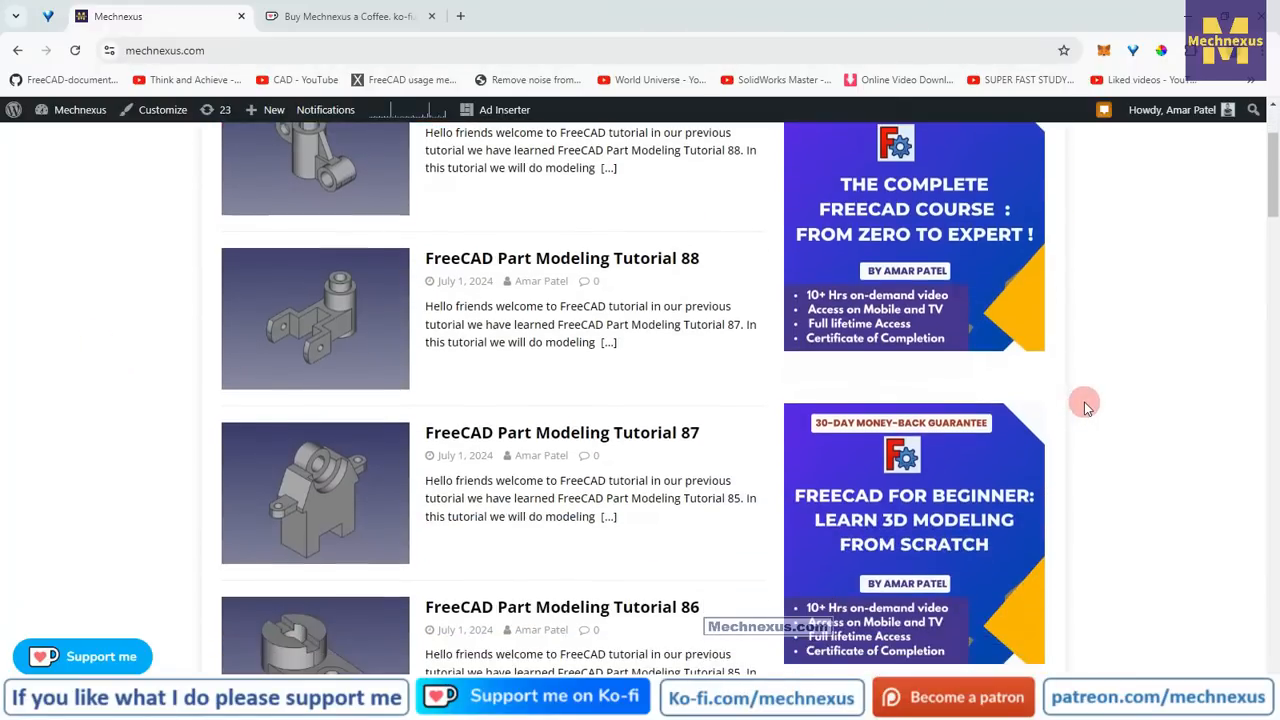
{"action": "scroll", "coordinate": [1087, 407], "scroll_direction": "down", "scroll_amount": 2}
{"action": "scroll", "coordinate": [1087, 407], "scroll_direction": "up", "scroll_amount": 2}
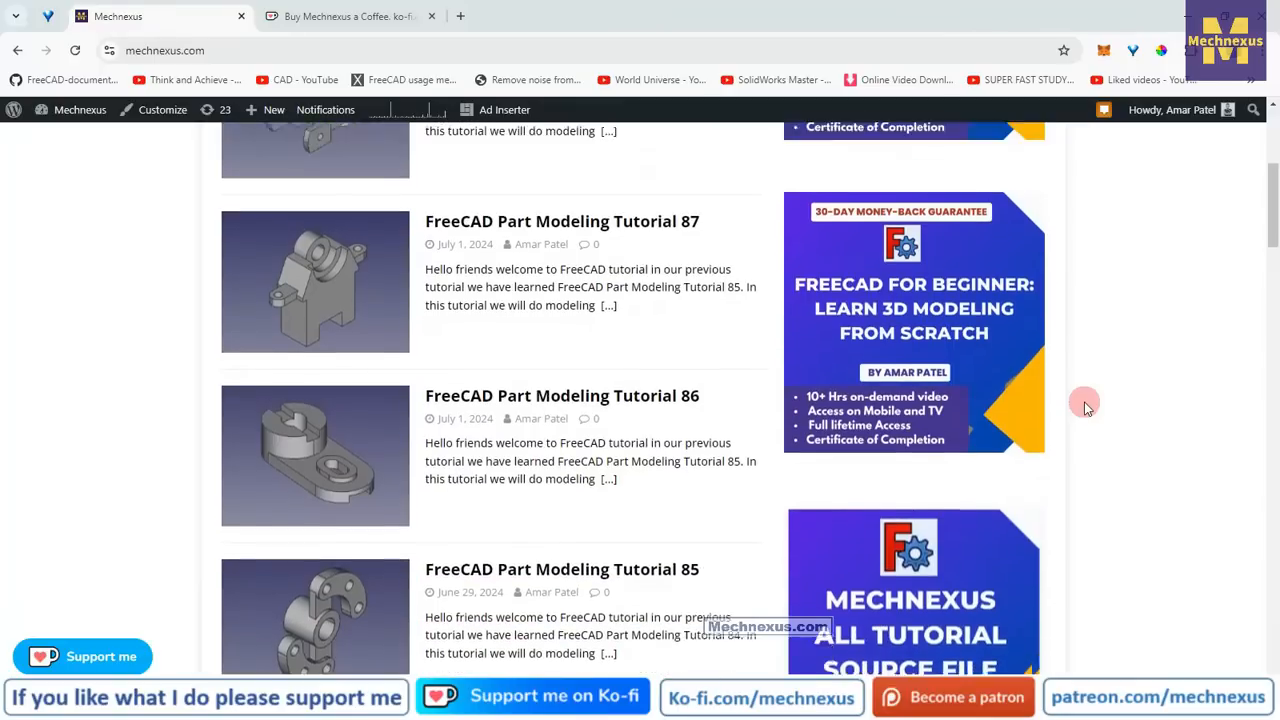
{"action": "scroll", "coordinate": [1087, 407], "scroll_direction": "up", "scroll_amount": 2}
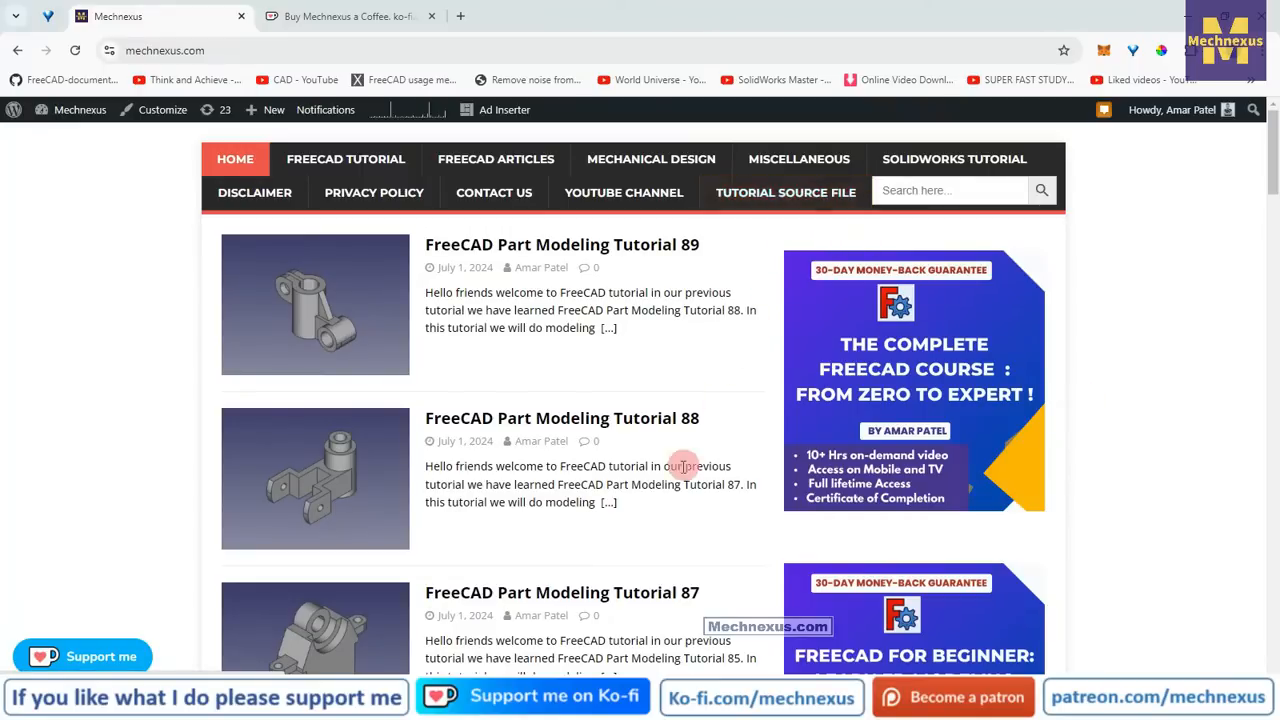
{"action": "left_click", "coordinate": [311, 20]}
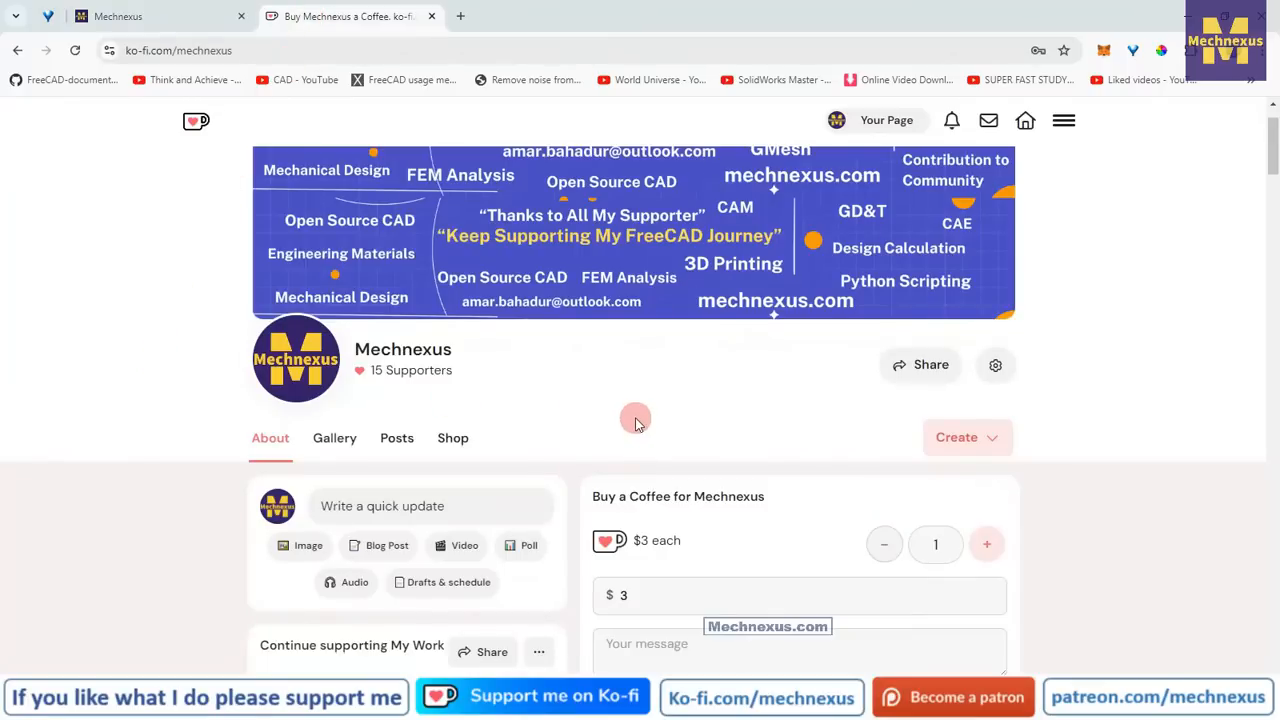
- Scroll through the Ko-fi page, then go back to the mechnexus.com home page
{"action": "scroll", "coordinate": [634, 418], "scroll_direction": "up", "scroll_amount": 1}
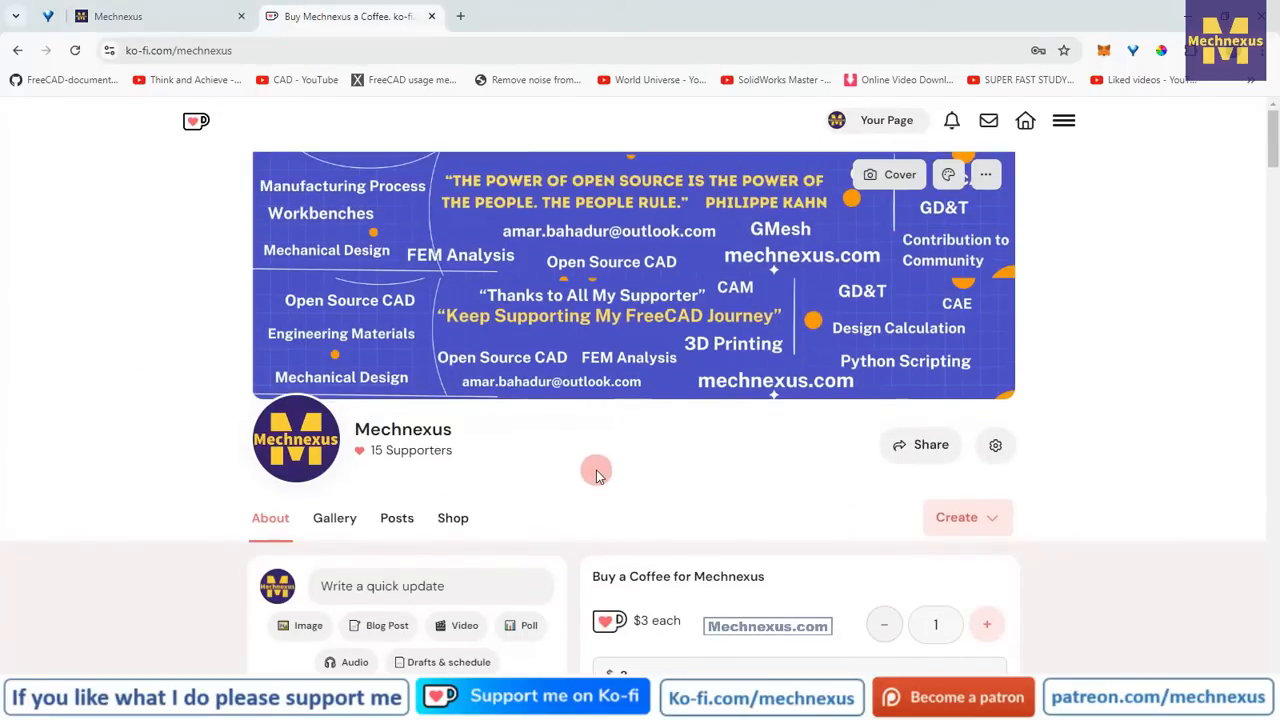
{"action": "scroll", "coordinate": [596, 475], "scroll_direction": "down", "scroll_amount": 1}
{"action": "scroll", "coordinate": [608, 429], "scroll_direction": "down", "scroll_amount": 1}
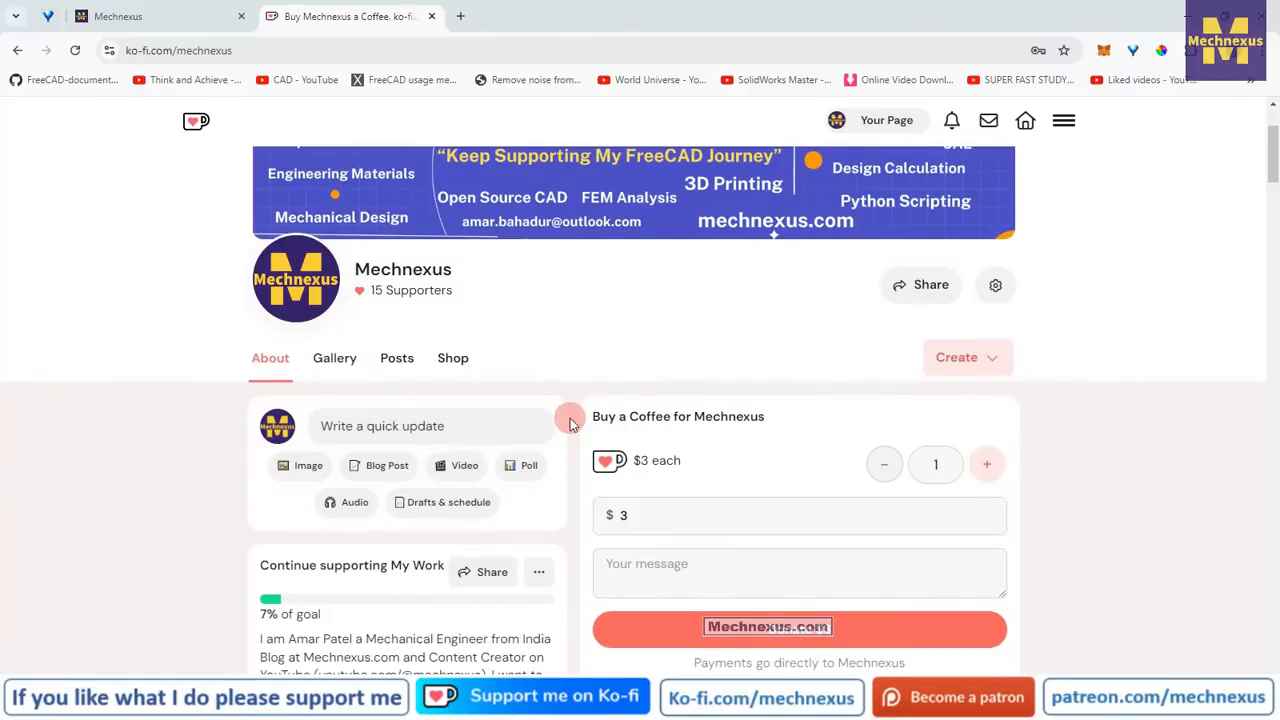
{"action": "scroll", "coordinate": [570, 421], "scroll_direction": "down", "scroll_amount": 2}
{"action": "scroll", "coordinate": [570, 421], "scroll_direction": "up", "scroll_amount": 3}
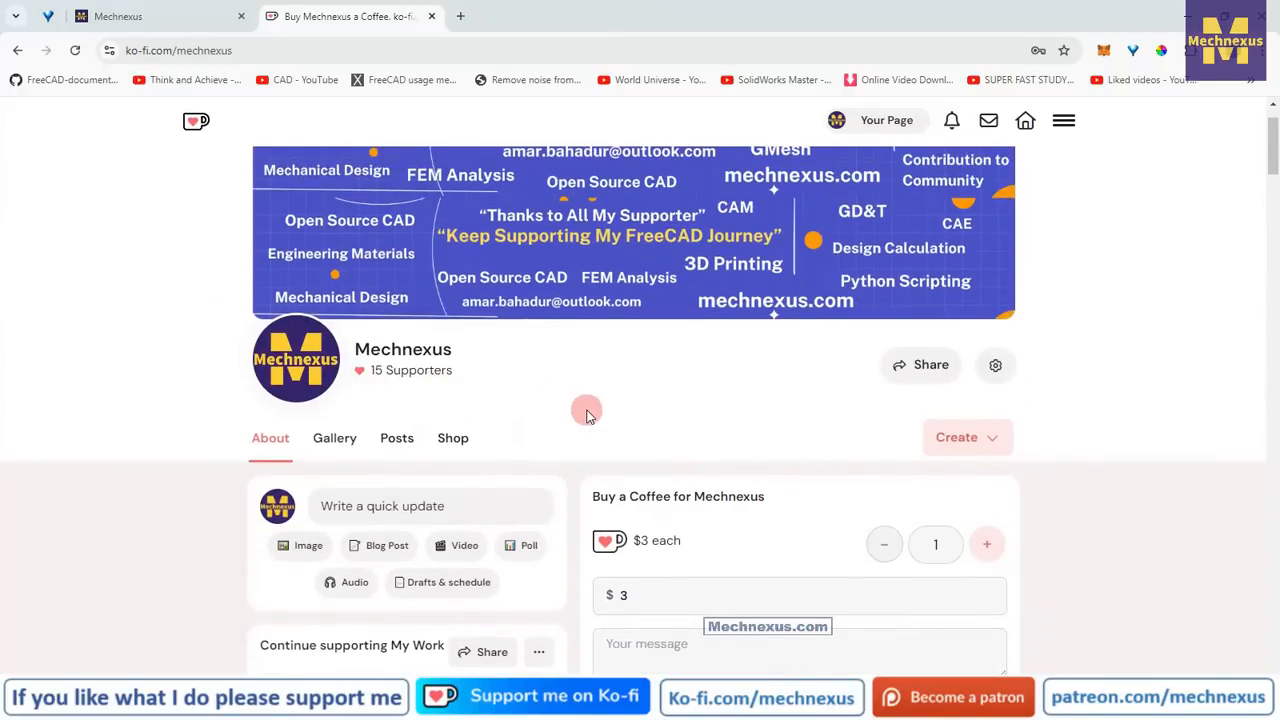
{"action": "scroll", "coordinate": [587, 415], "scroll_direction": "down", "scroll_amount": 2}
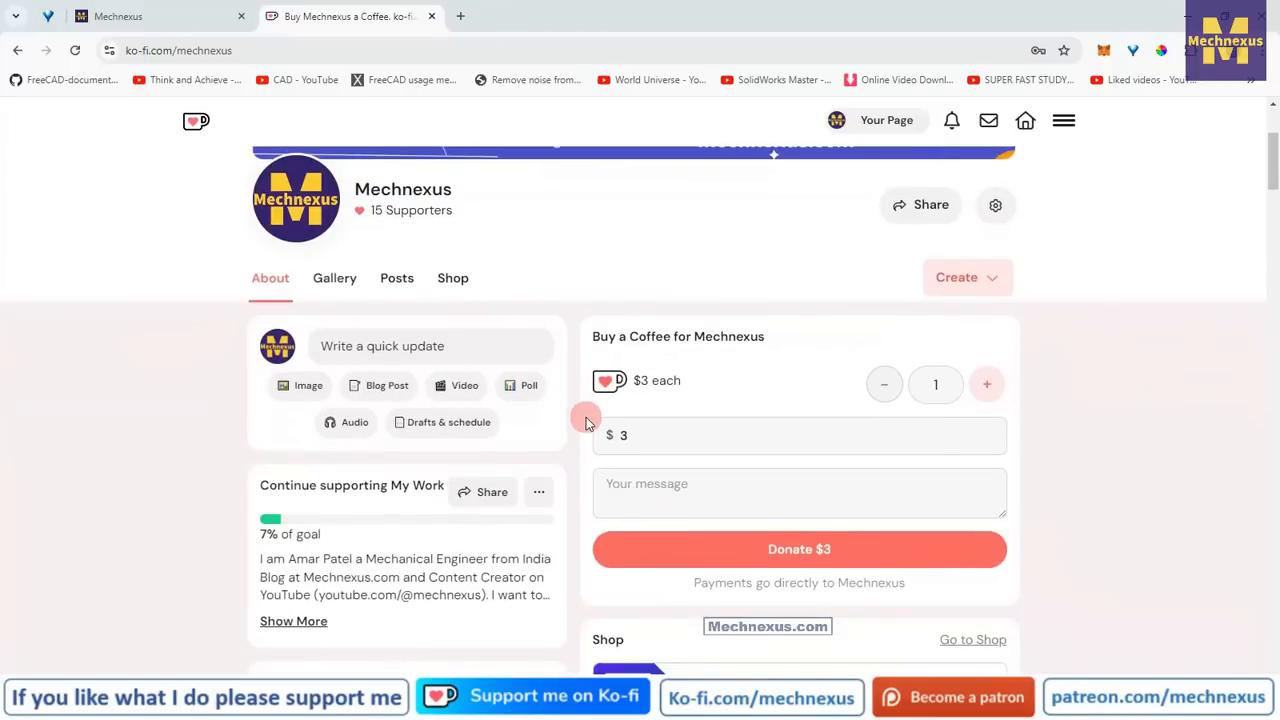
{"action": "scroll", "coordinate": [587, 420], "scroll_direction": "down", "scroll_amount": 2}
{"action": "scroll", "coordinate": [586, 420], "scroll_direction": "up", "scroll_amount": 5}
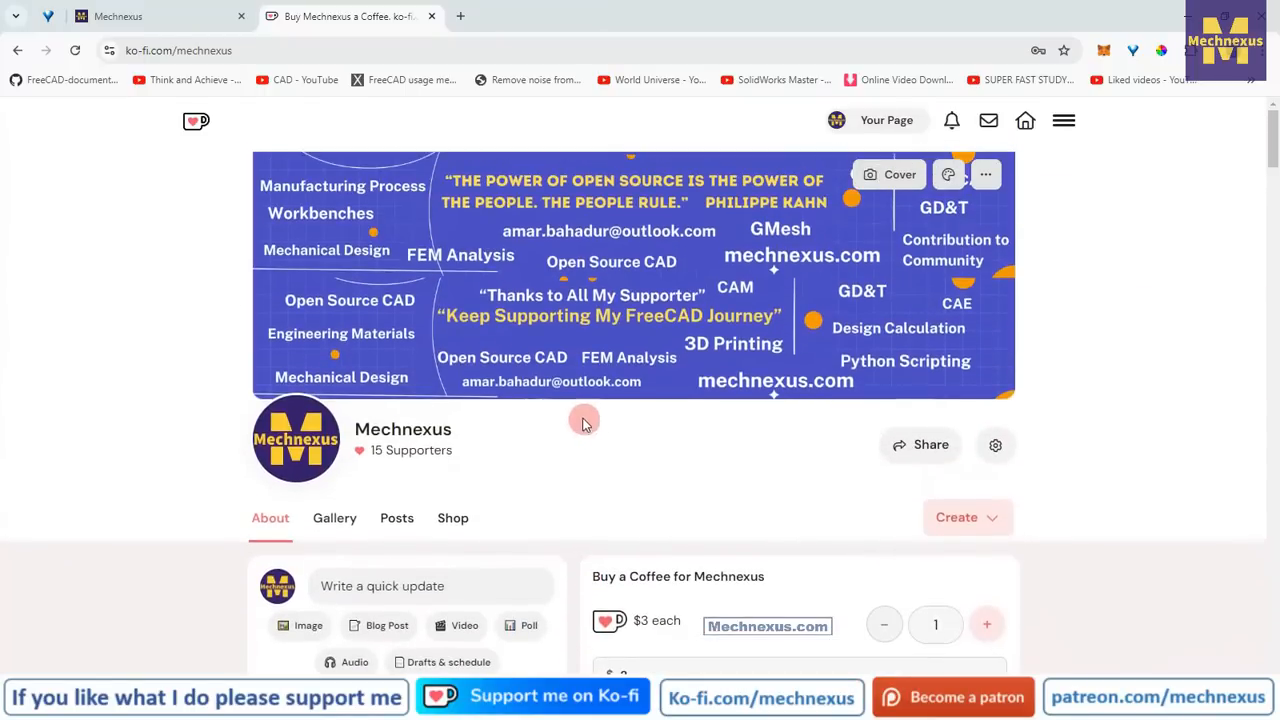
{"action": "left_click", "coordinate": [180, 20]}
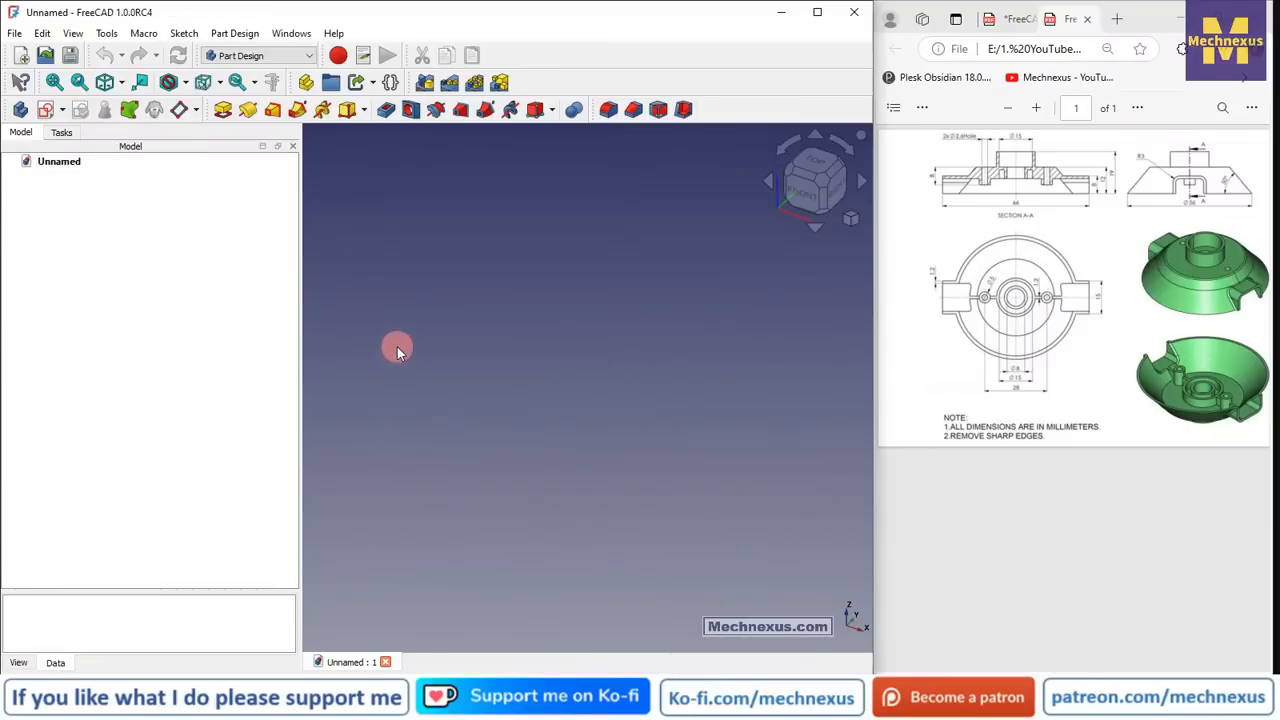
- Create a Part Design Body with its origin planes and axes shown, and zoom in the reference PDF drawing
{"action": "left_click", "coordinate": [20, 111]}
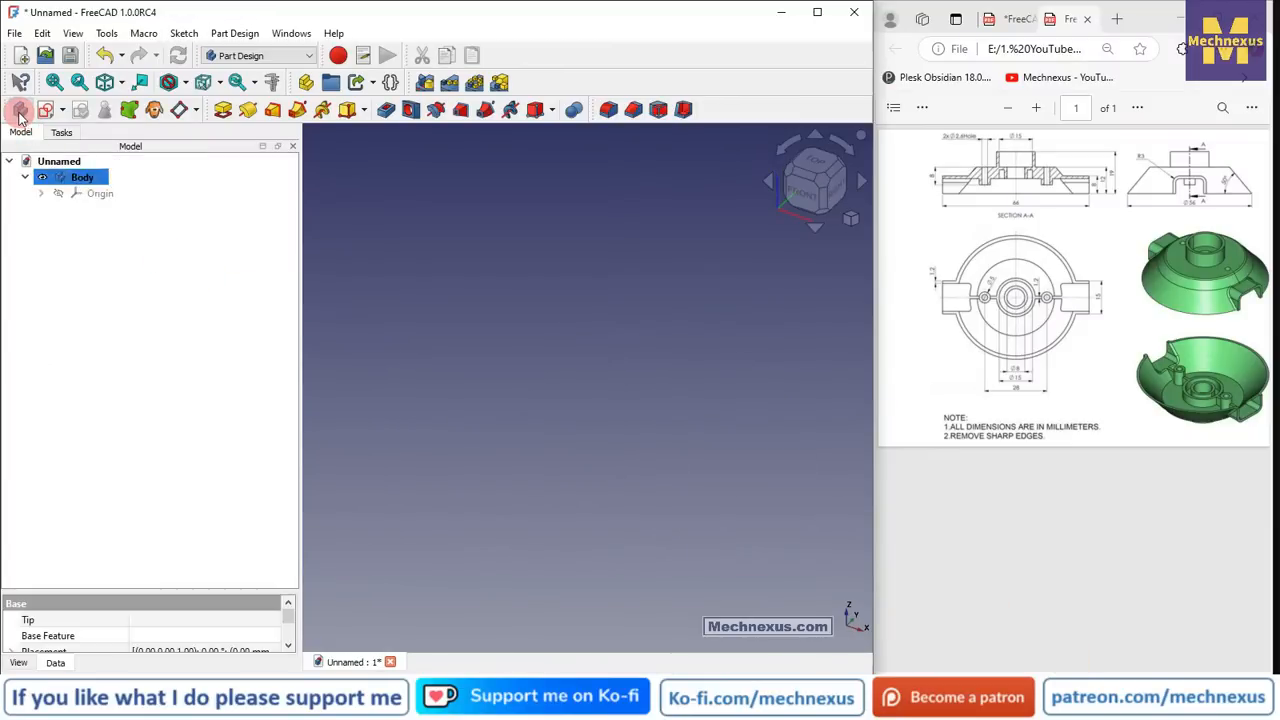
{"action": "key", "text": "space"}
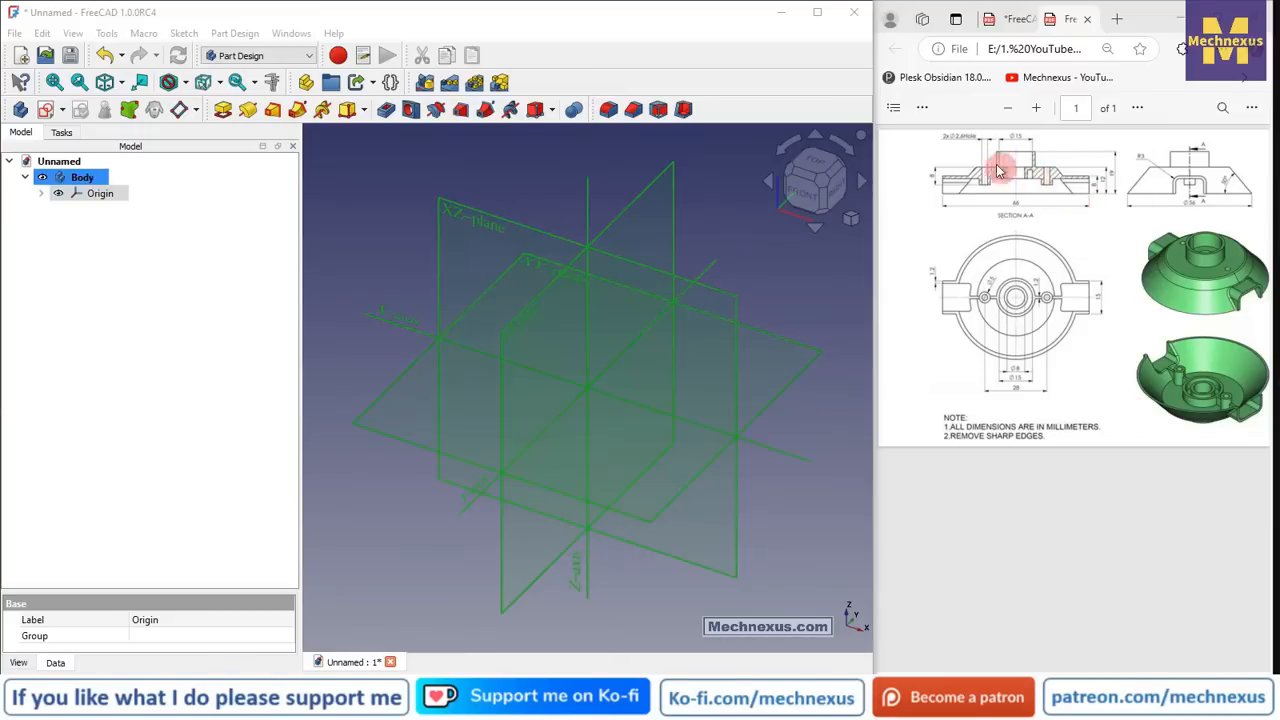
{"action": "left_click", "coordinate": [1036, 108]}
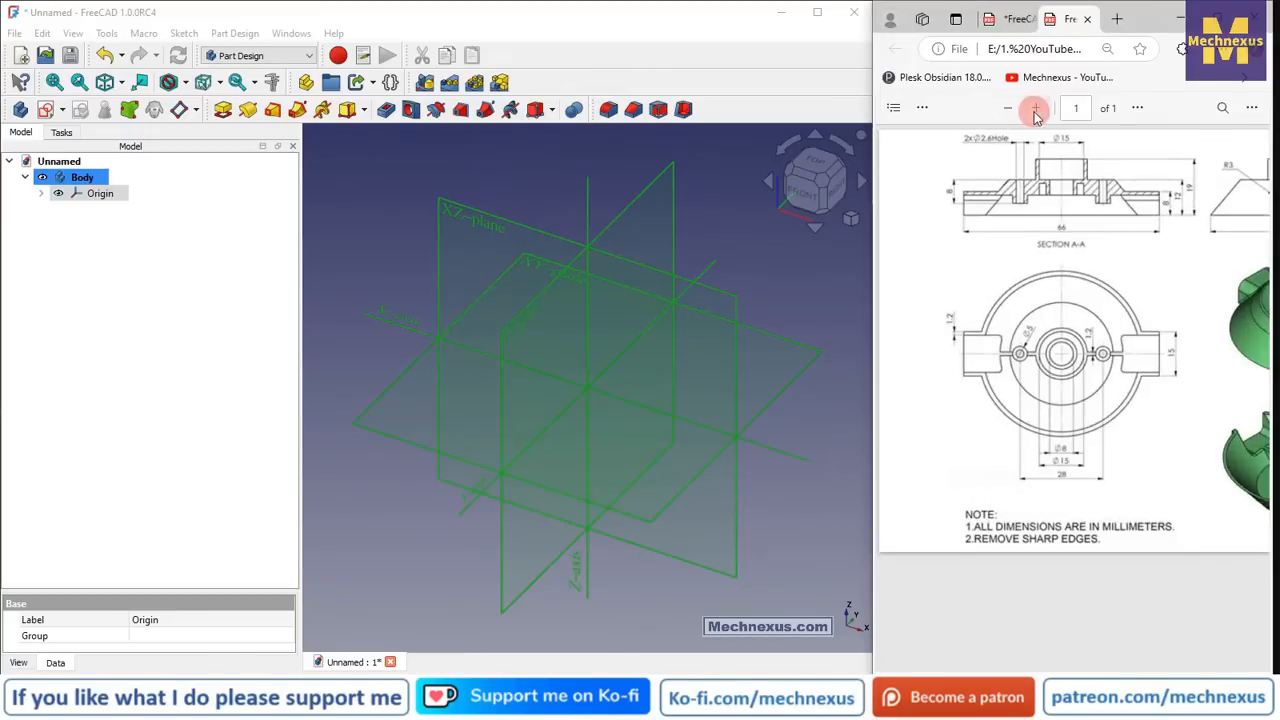
{"action": "left_click", "coordinate": [1036, 109]}
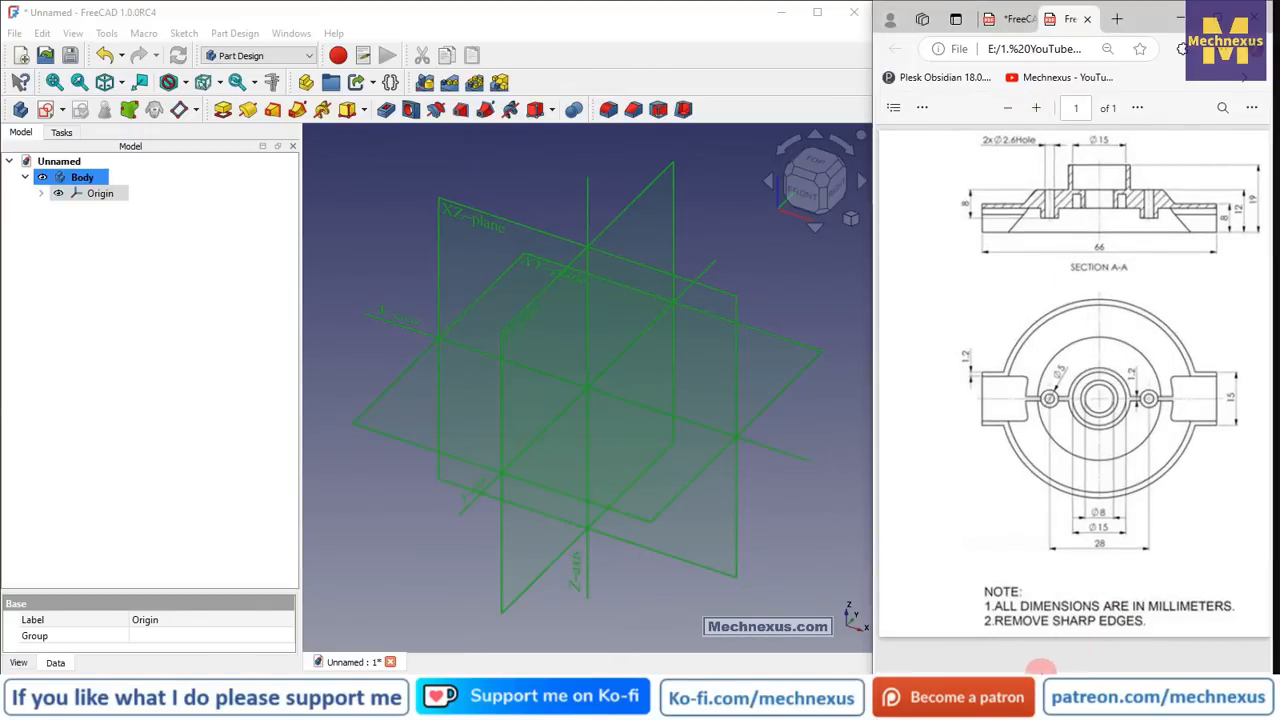
{"action": "mouse_move", "coordinate": [1040, 674]}
{"action": "left_mouse_down"}
{"action": "mouse_move", "coordinate": [1114, 670]}
{"action": "mouse_move", "coordinate": [1048, 652]}
{"action": "mouse_move", "coordinate": [1177, 664]}
{"action": "left_mouse_up"}
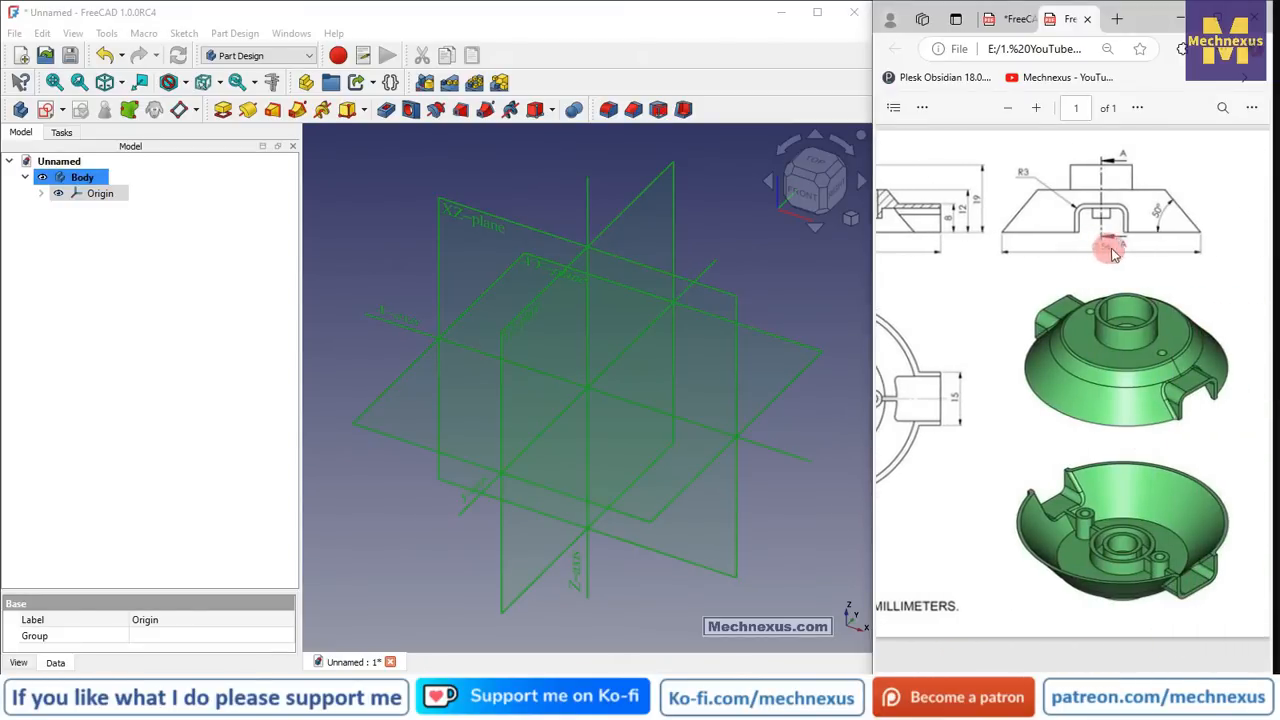
{"action": "left_click_drag", "start_coordinate": [1162, 667], "coordinate": [1040, 670]}
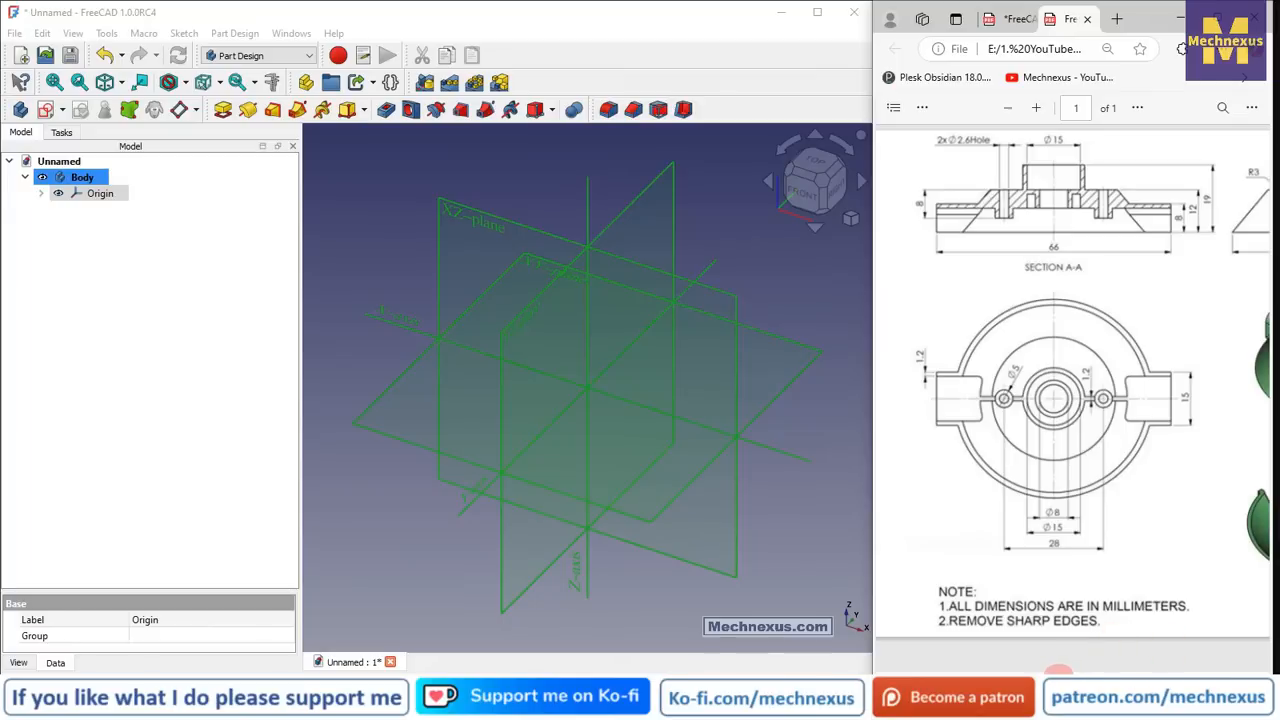
{"action": "mouse_move", "coordinate": [1058, 672]}
{"action": "left_mouse_down"}
{"action": "mouse_move", "coordinate": [1125, 672]}
{"action": "mouse_move", "coordinate": [1033, 672]}
{"action": "left_mouse_up"}
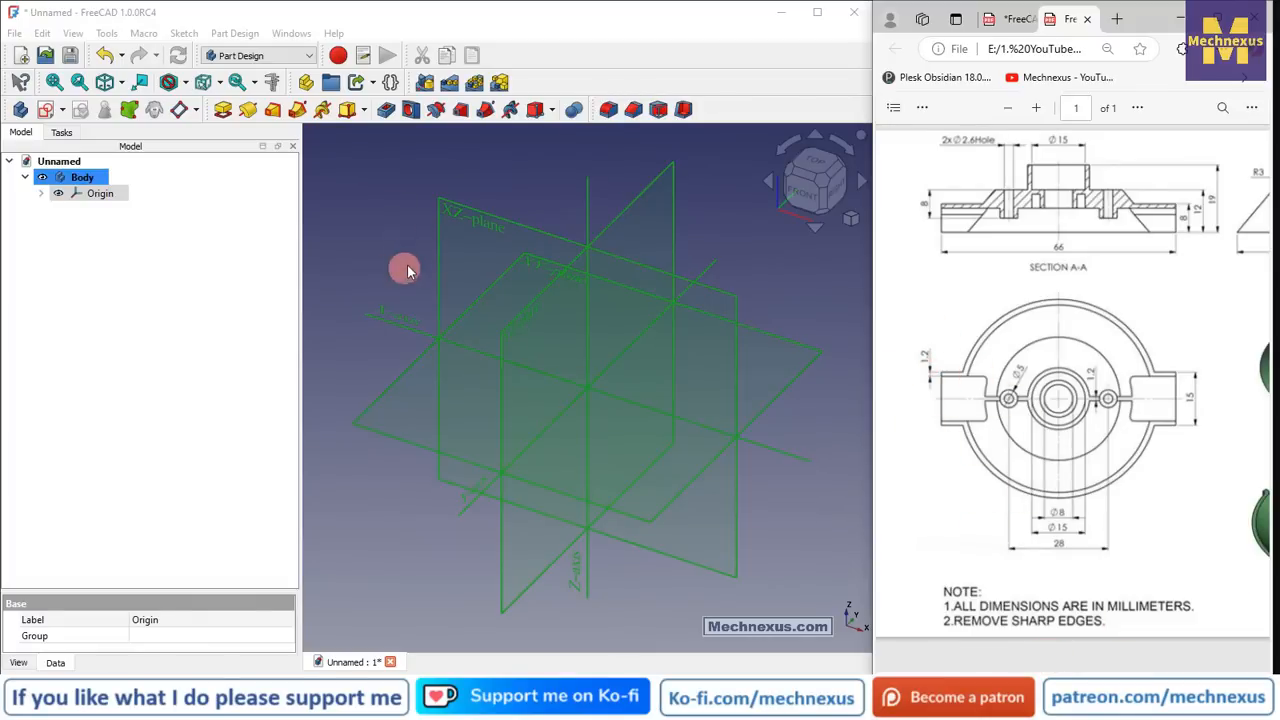
- Create a new sketch on the body's XZ plane and return to the model tree
{"action": "left_click", "coordinate": [475, 218]}
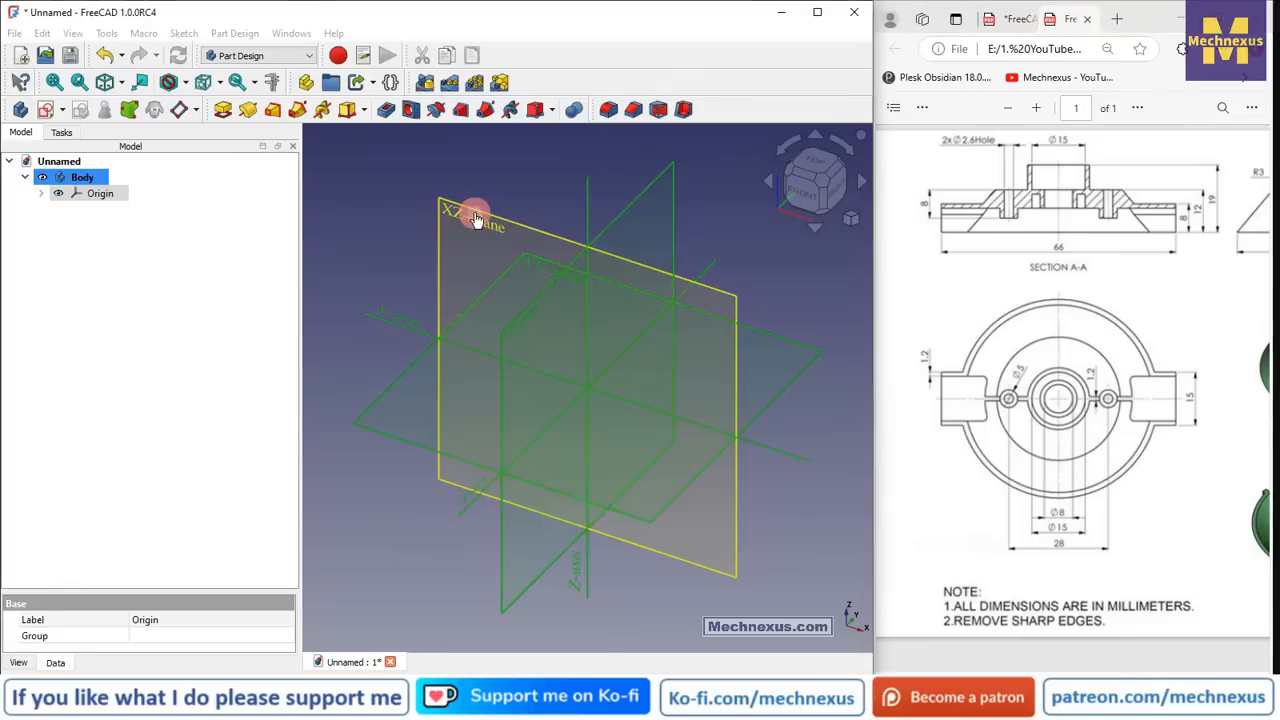
{"action": "left_click", "coordinate": [391, 230]}
{"action": "left_click", "coordinate": [429, 222]}
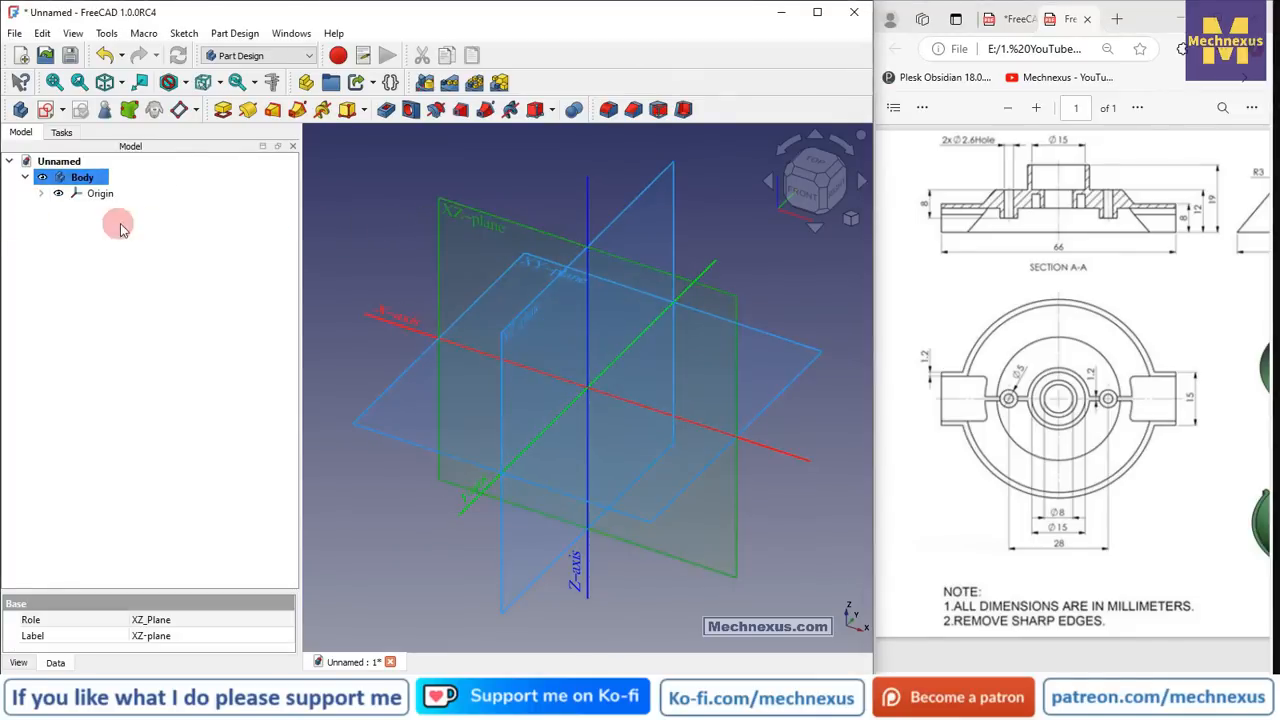
{"action": "left_click", "coordinate": [45, 110]}
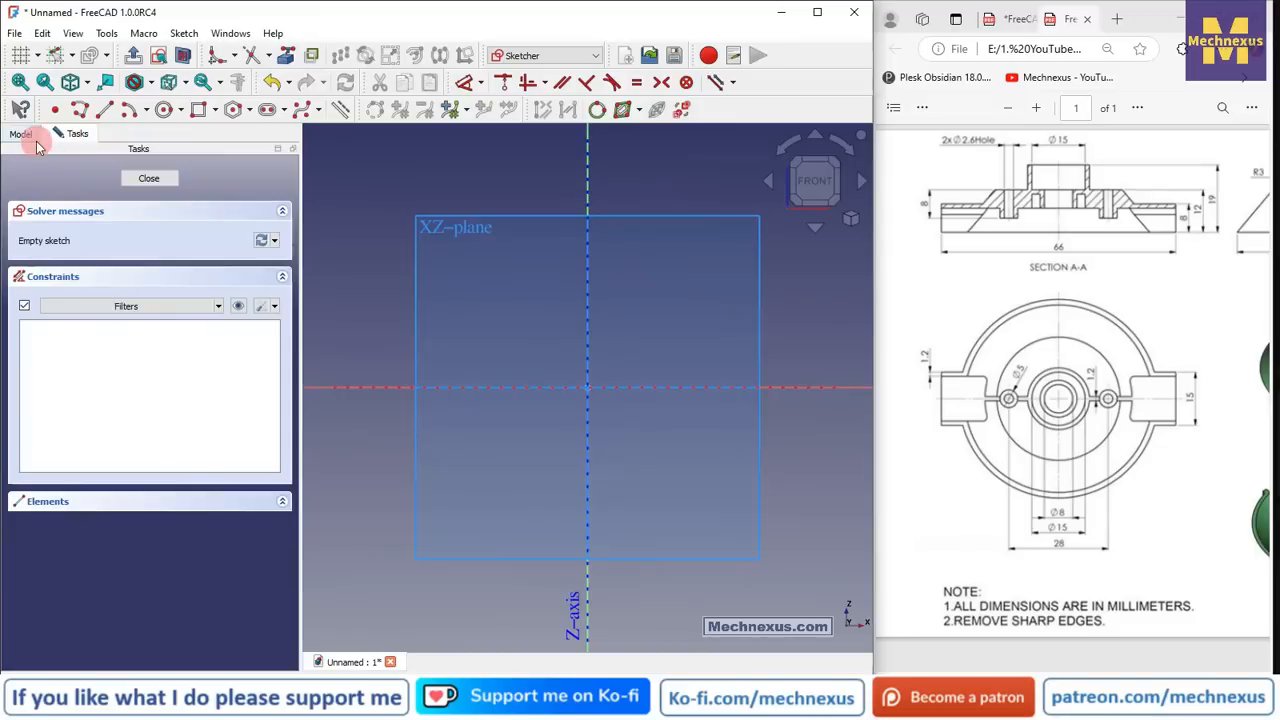
{"action": "left_click", "coordinate": [30, 136]}
{"action": "left_click", "coordinate": [93, 197]}
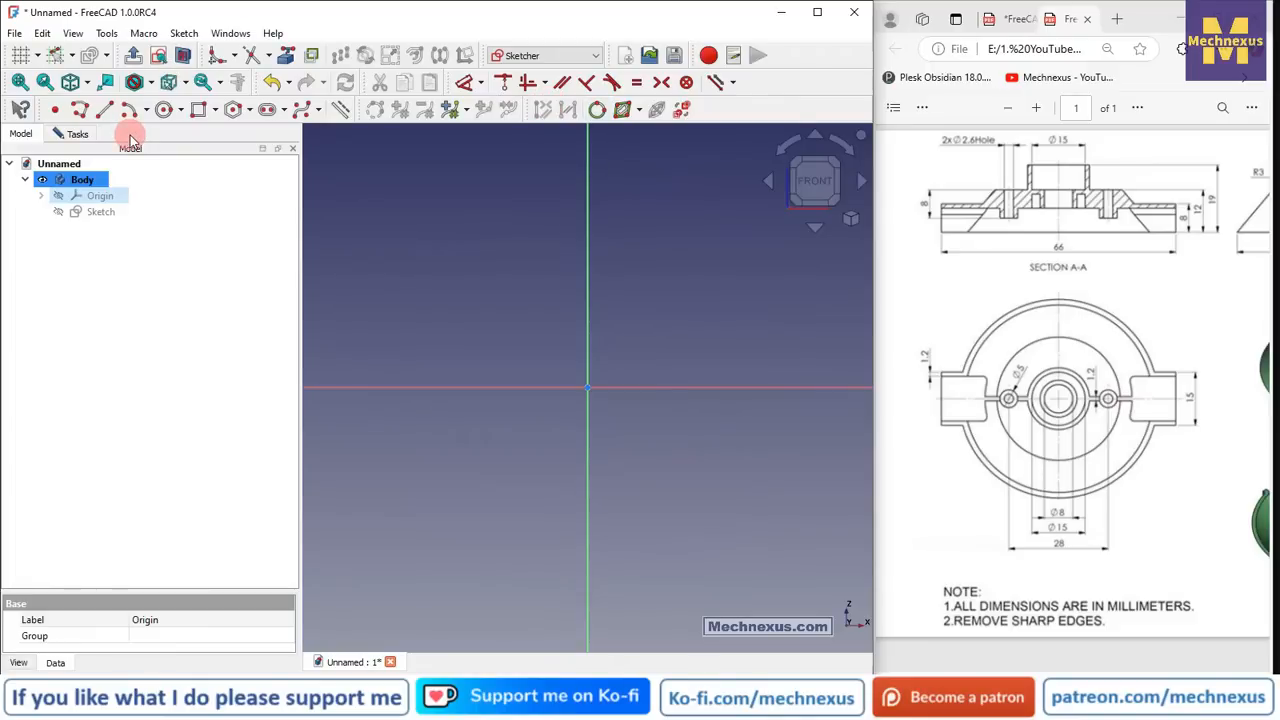
- Draw a rectangle, delete its right edge and shorten the bottom line
{"action": "left_click", "coordinate": [199, 110]}
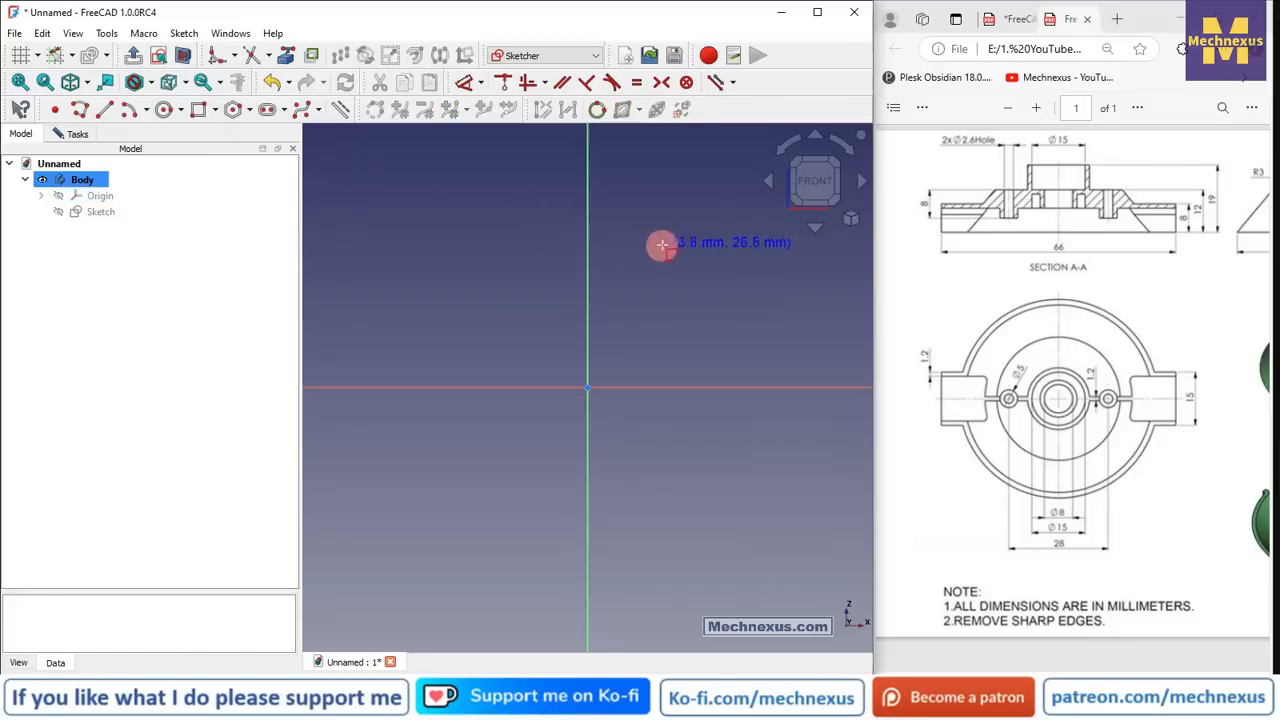
{"action": "left_click", "coordinate": [631, 220]}
{"action": "left_click", "coordinate": [792, 246]}
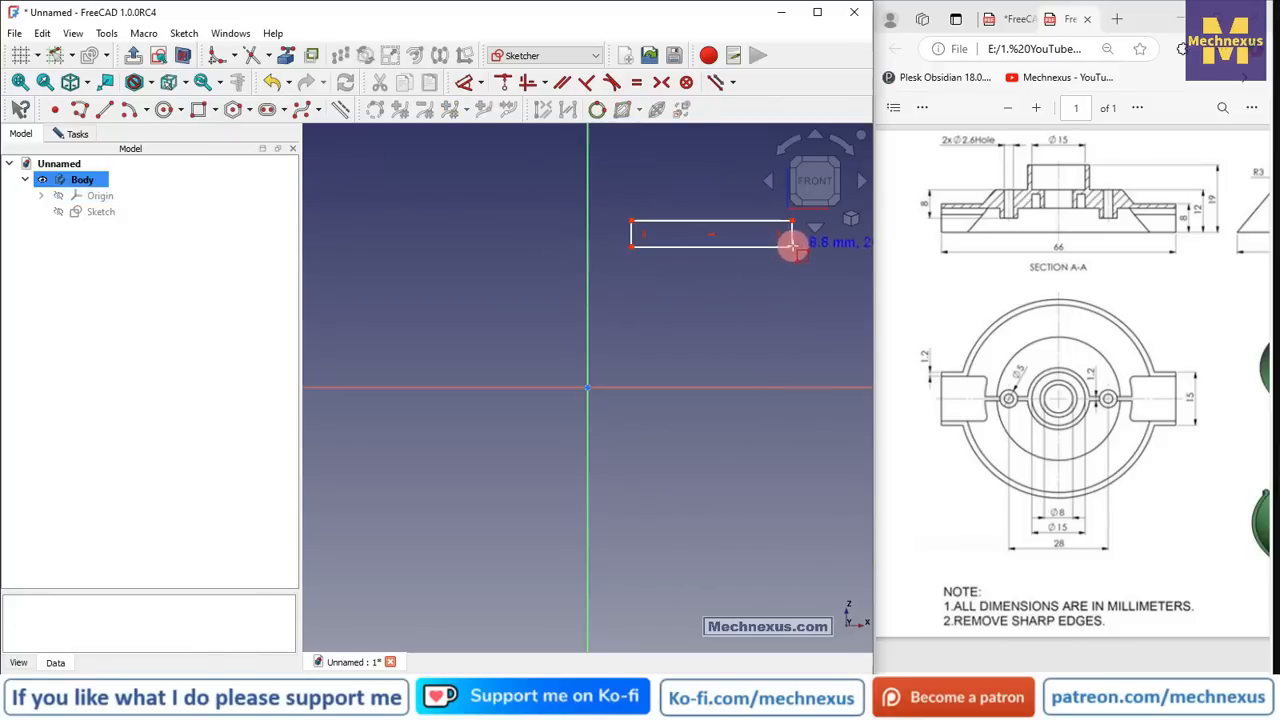
{"action": "scroll", "coordinate": [795, 220], "scroll_direction": "up", "scroll_amount": 3}
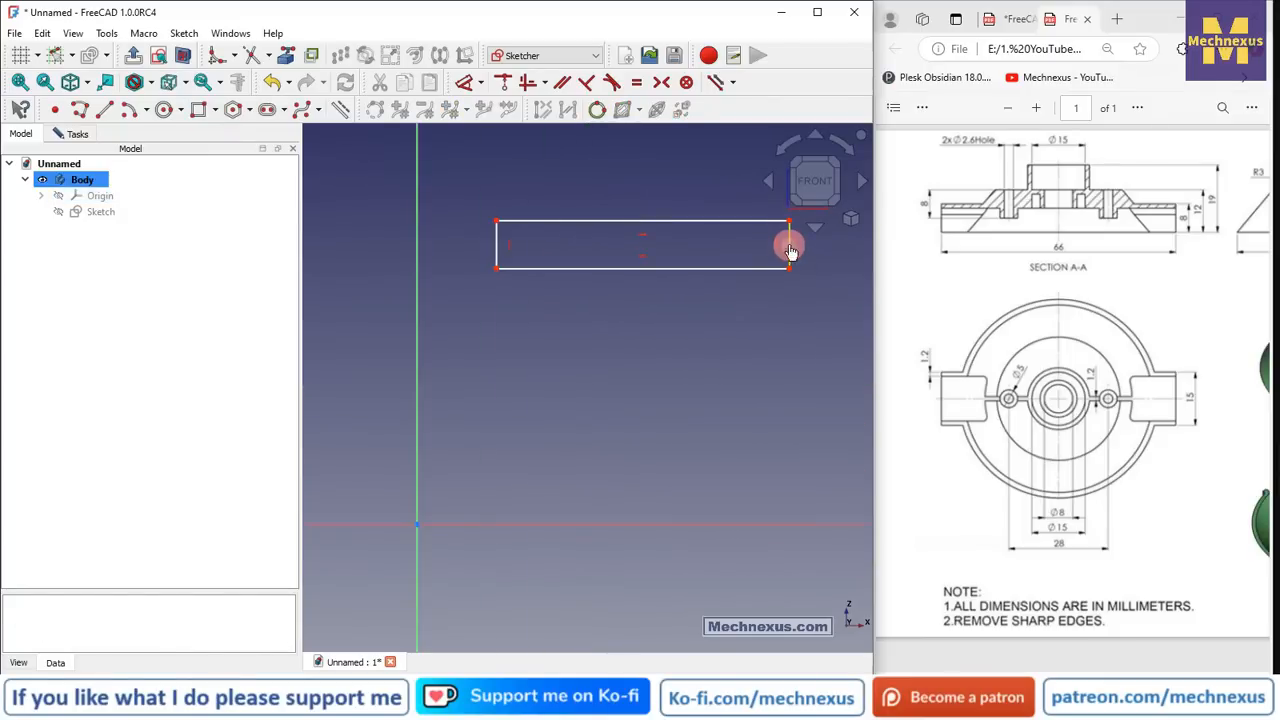
{"action": "left_click", "coordinate": [790, 250]}
{"action": "key", "text": "Delete"}
{"action": "left_click_drag", "start_coordinate": [789, 270], "coordinate": [737, 262]}
{"action": "scroll", "coordinate": [656, 383], "scroll_direction": "down", "scroll_amount": 1}
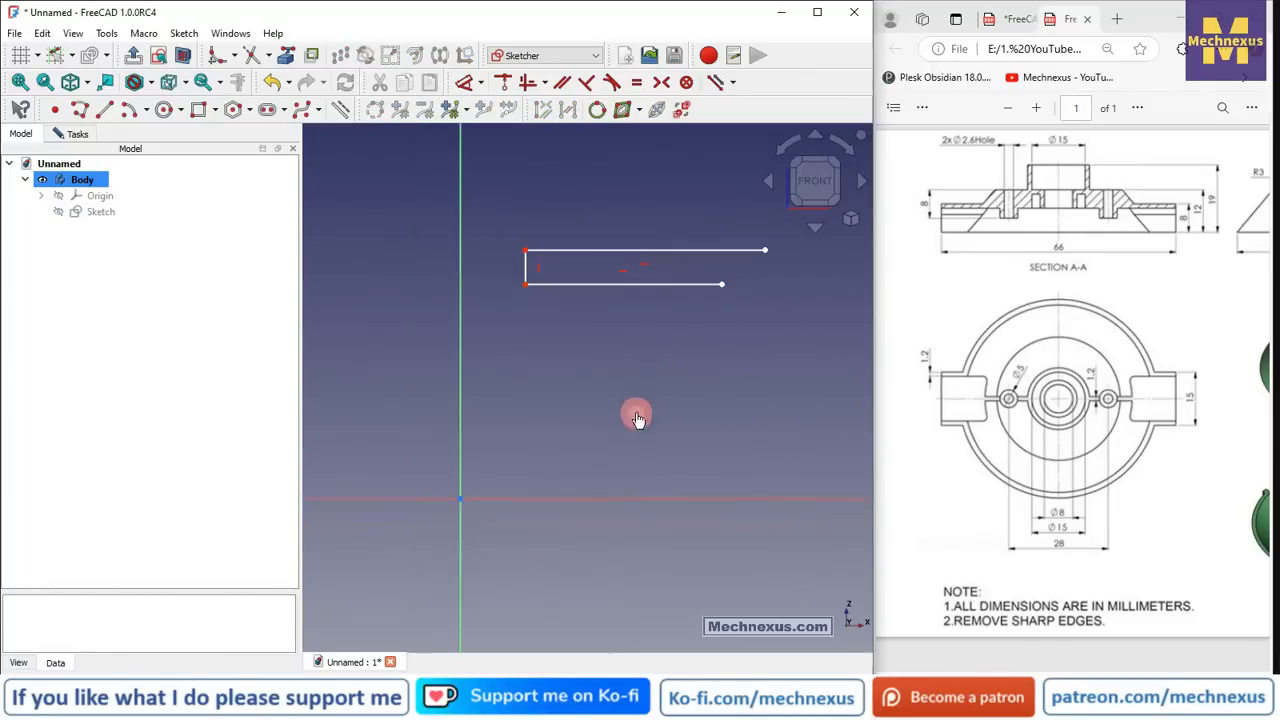
- Constrain the top corner 12 mm above the horizontal axis and drag the upper line below the lower one
{"action": "left_click", "coordinate": [466, 84]}
{"action": "left_click", "coordinate": [524, 246]}
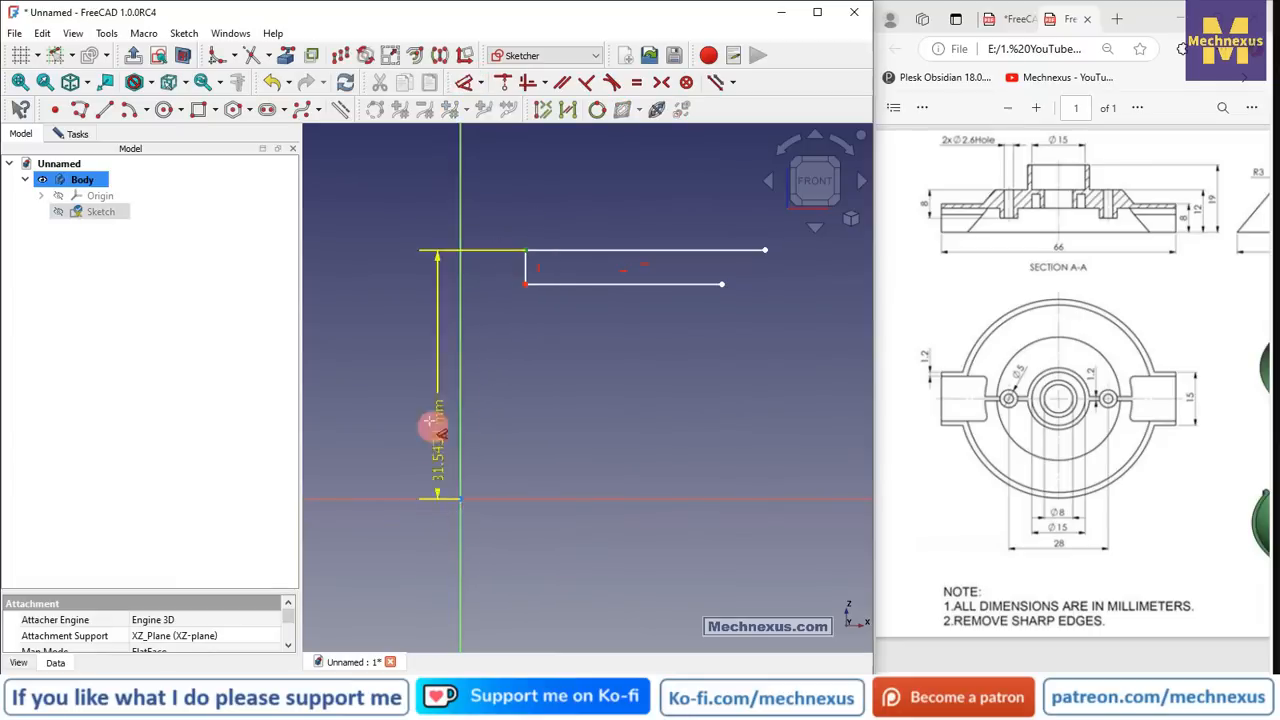
{"action": "left_click", "coordinate": [354, 371]}
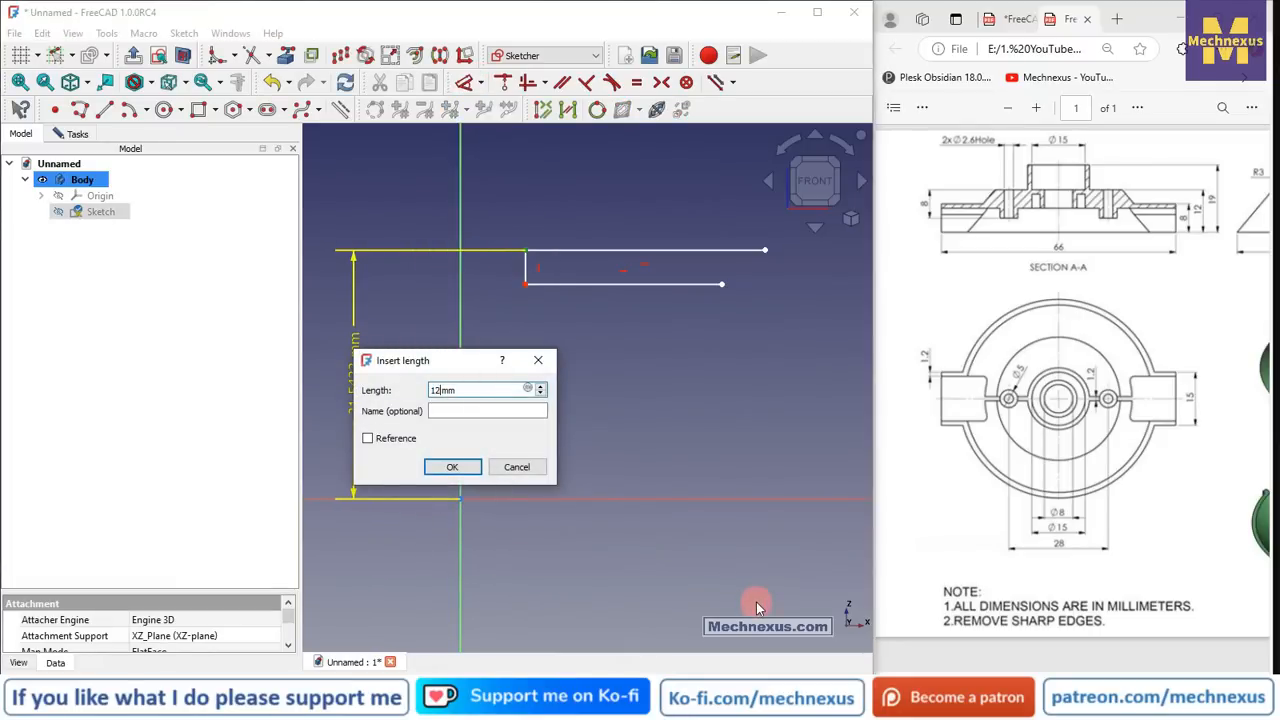
{"action": "key", "text": "Return"}
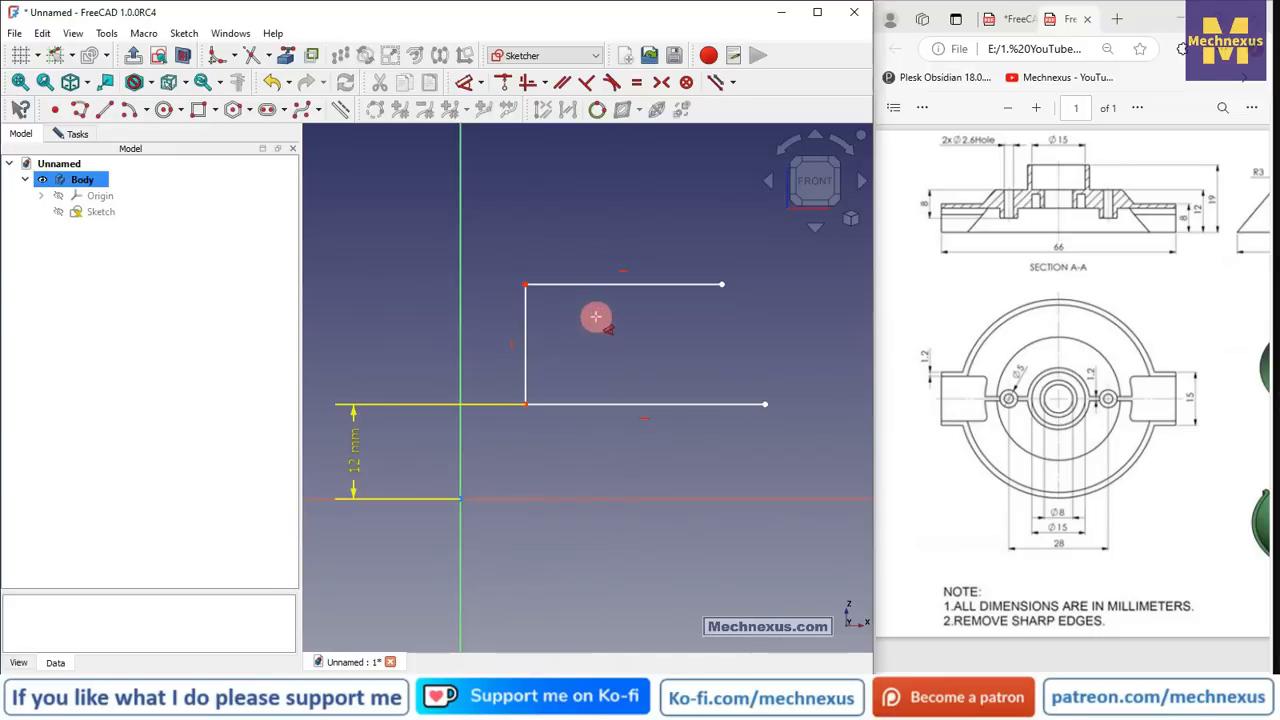
{"action": "mouse_move", "coordinate": [592, 285]}
{"action": "left_mouse_down"}
{"action": "mouse_move", "coordinate": [597, 458]}
{"action": "mouse_move", "coordinate": [595, 432]}
{"action": "left_mouse_up"}
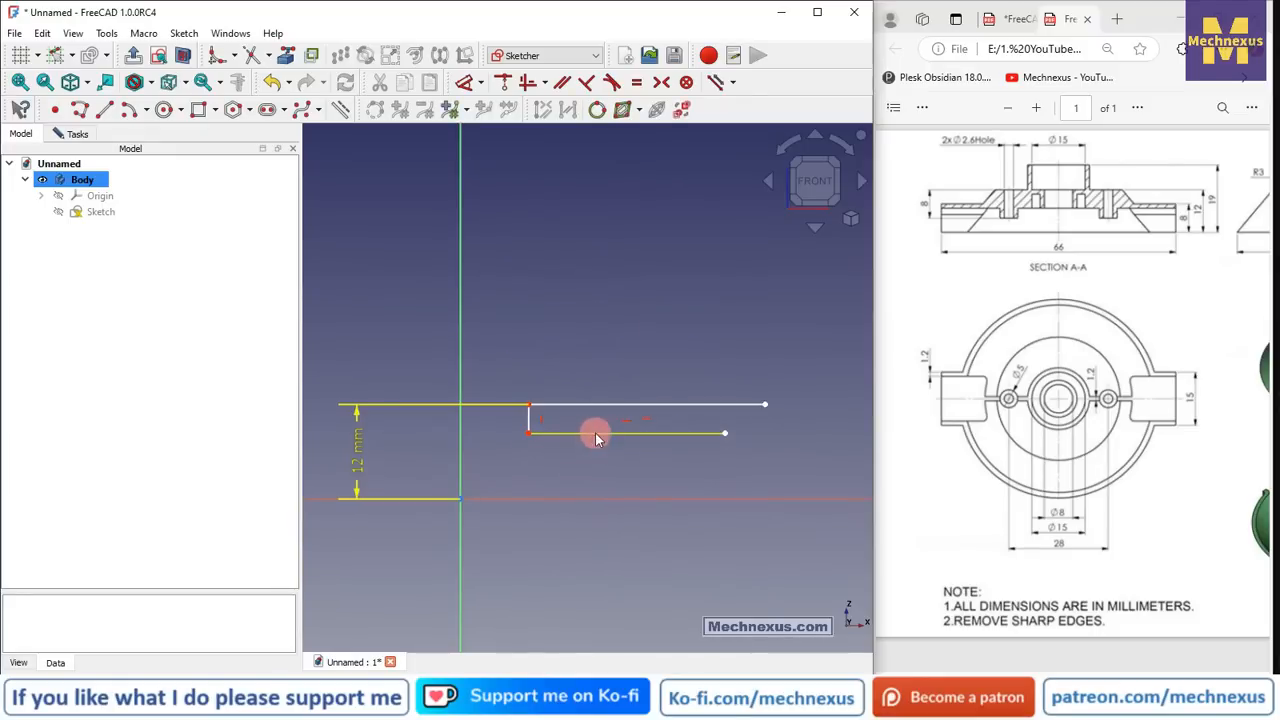
{"action": "scroll", "coordinate": [484, 433], "scroll_direction": "up", "scroll_amount": 2}
- Constrain the short vertical edge to 1.2 mm wall thickness and move its label above the lines
{"action": "left_click", "coordinate": [474, 85]}
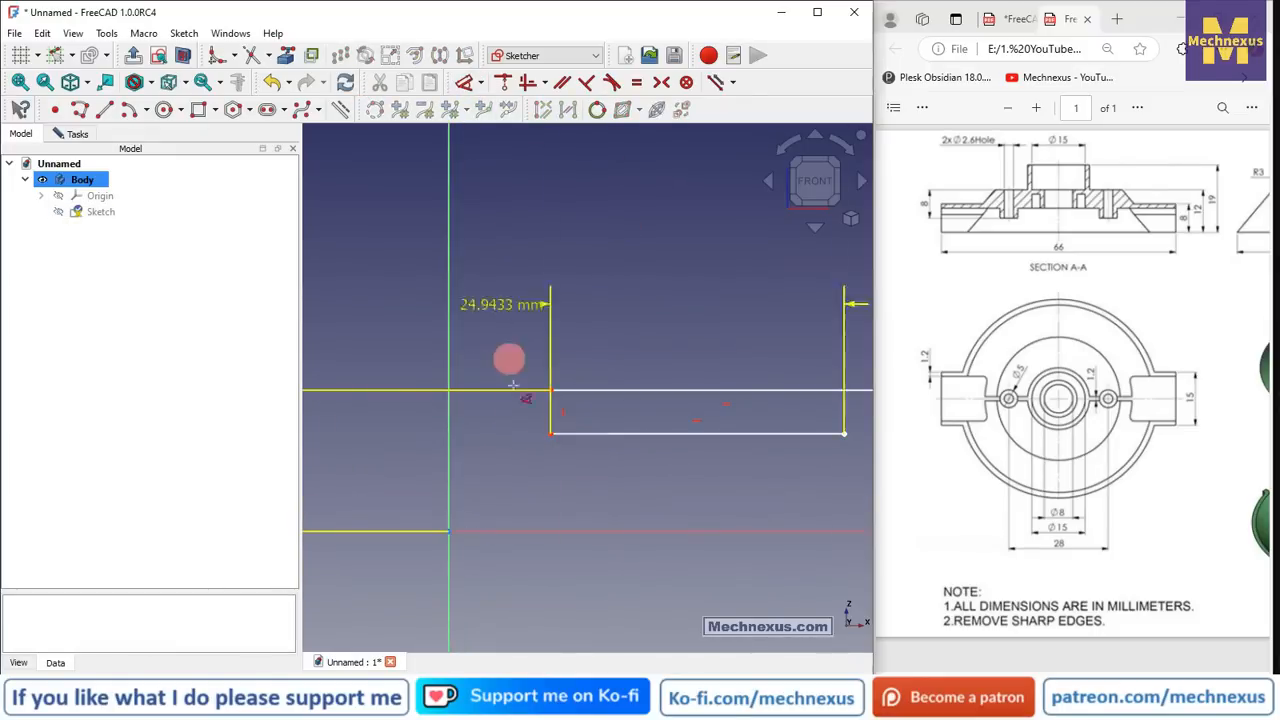
{"action": "key", "text": "Escape"}
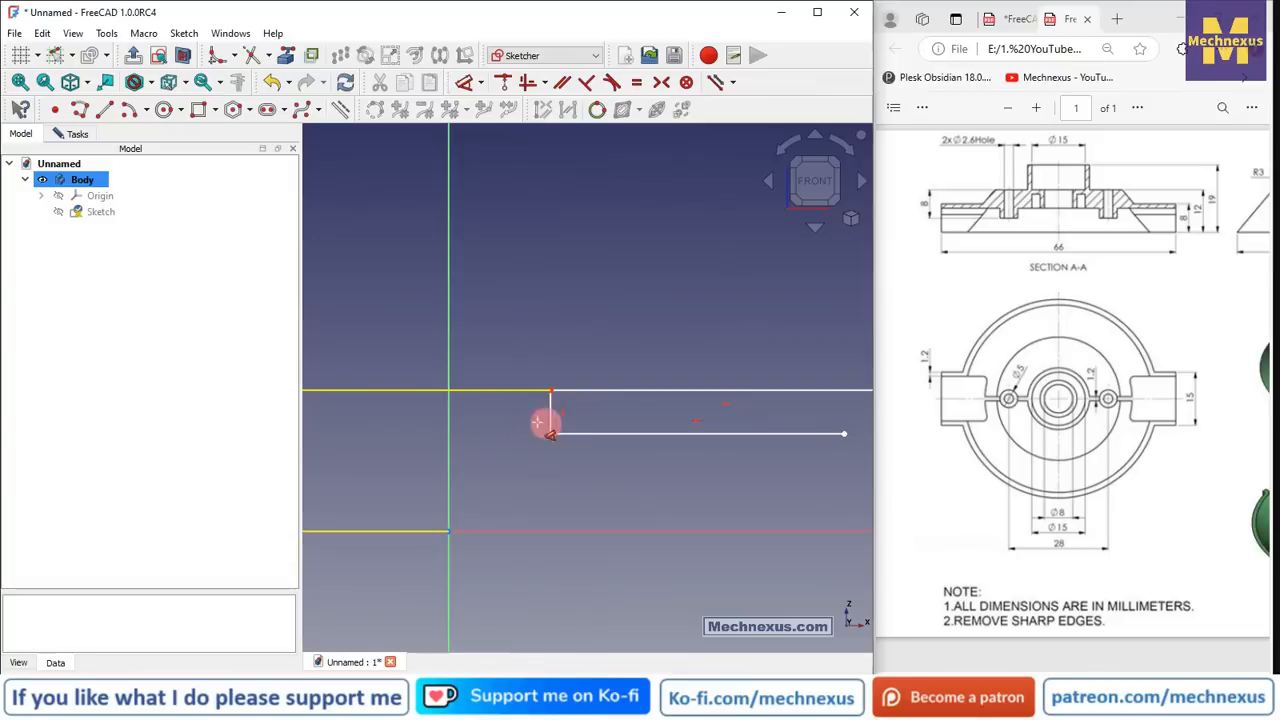
{"action": "left_click", "coordinate": [551, 415]}
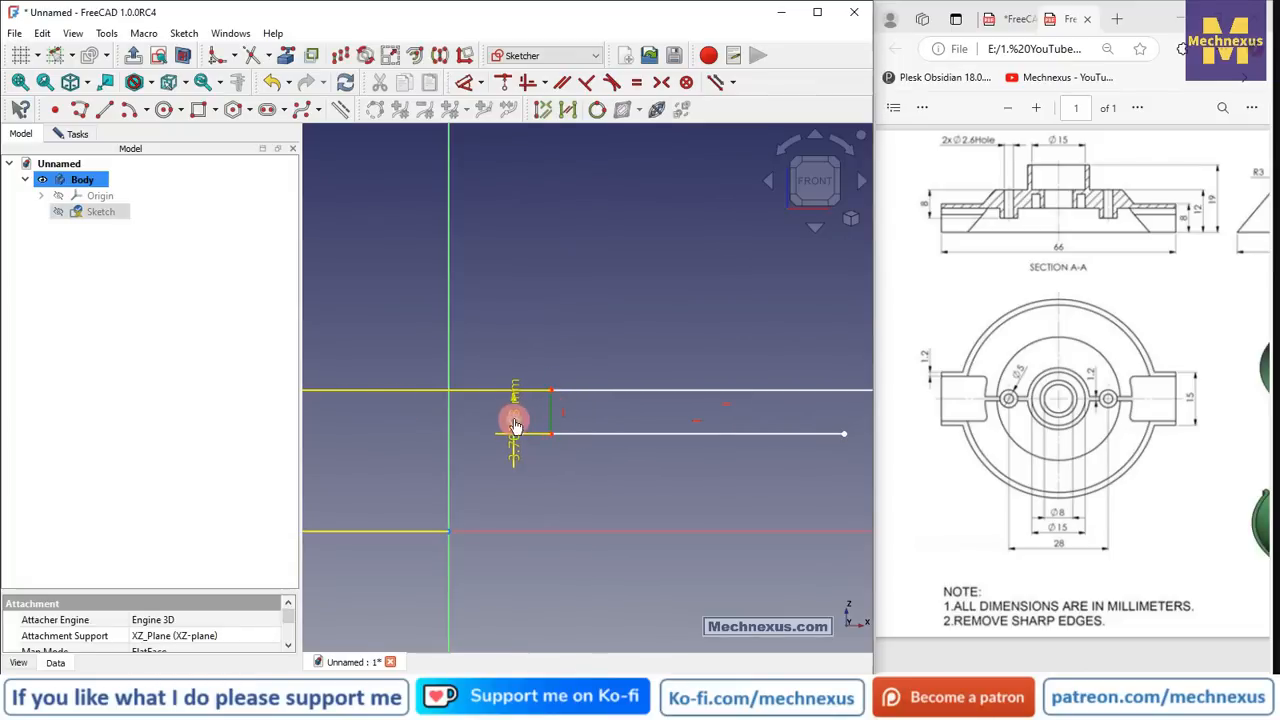
{"action": "left_click", "coordinate": [515, 425]}
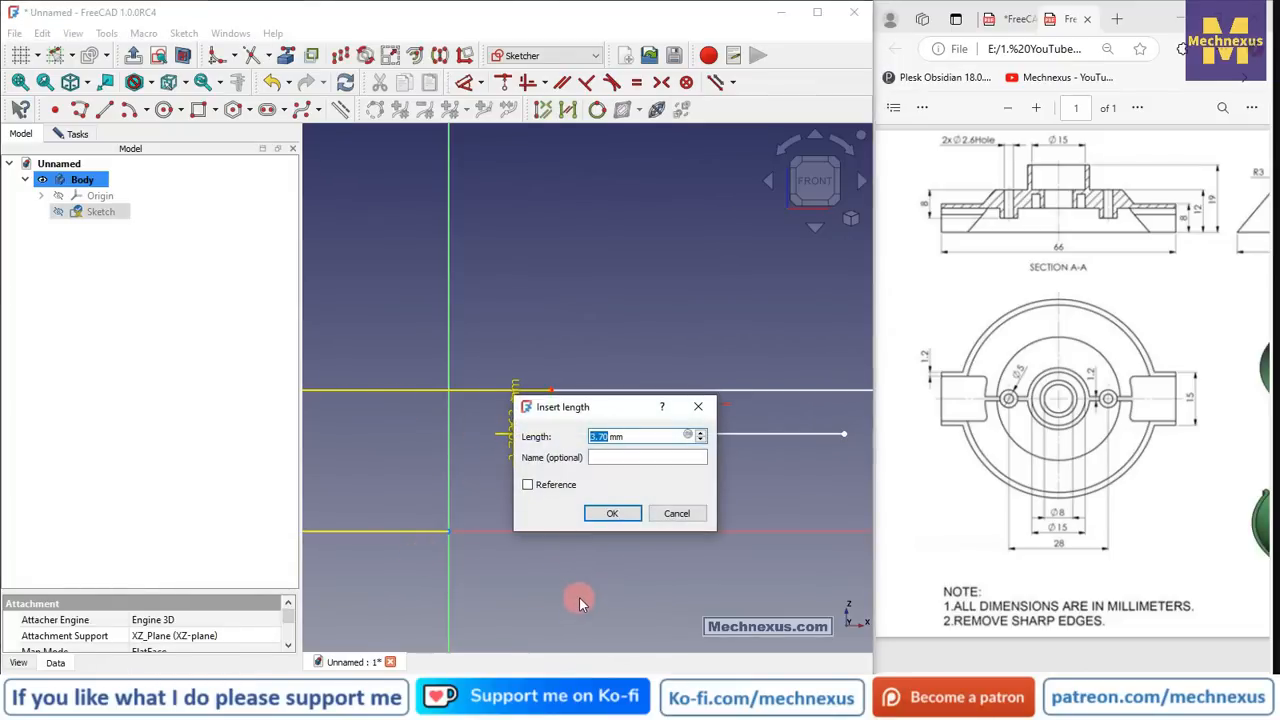
{"action": "type", "text": "1.2"}
{"action": "key", "text": "Return"}
{"action": "scroll", "coordinate": [500, 285], "scroll_direction": "down", "scroll_amount": 3}
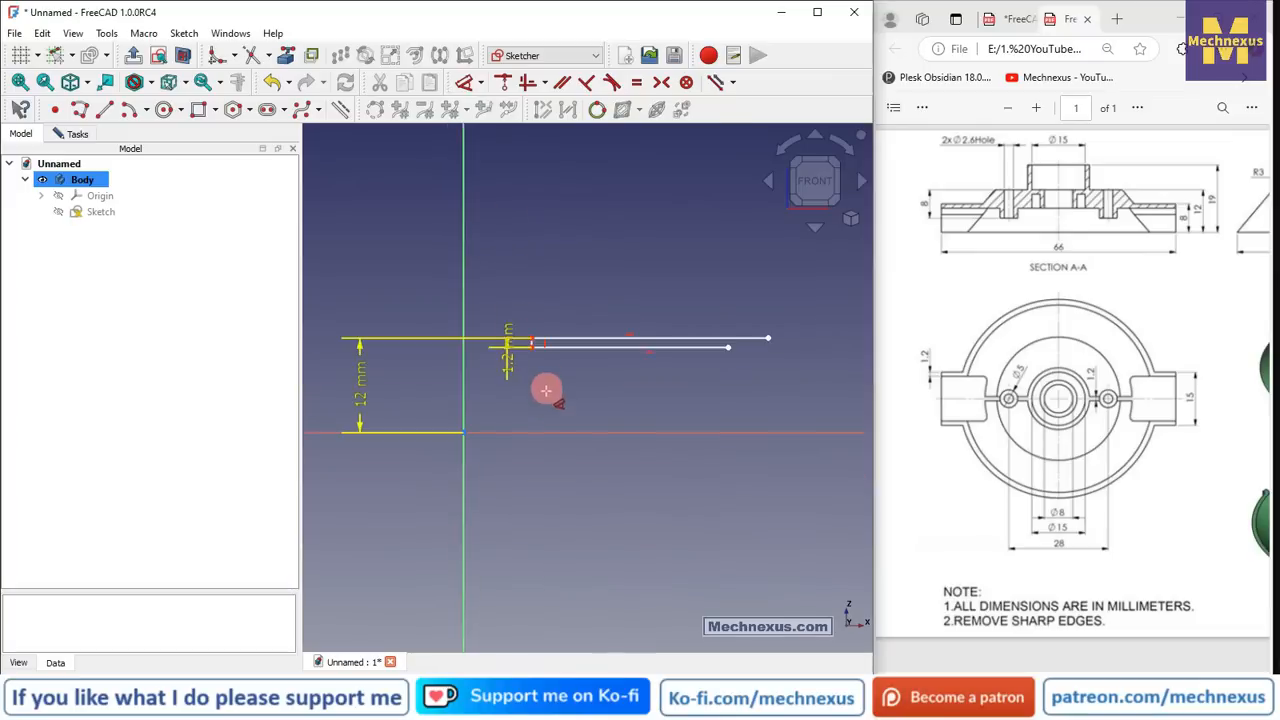
{"action": "scroll", "coordinate": [540, 400], "scroll_direction": "up", "scroll_amount": 3}
{"action": "left_click_drag", "start_coordinate": [490, 335], "coordinate": [474, 236]}
{"action": "scroll", "coordinate": [462, 334], "scroll_direction": "down", "scroll_amount": 1}
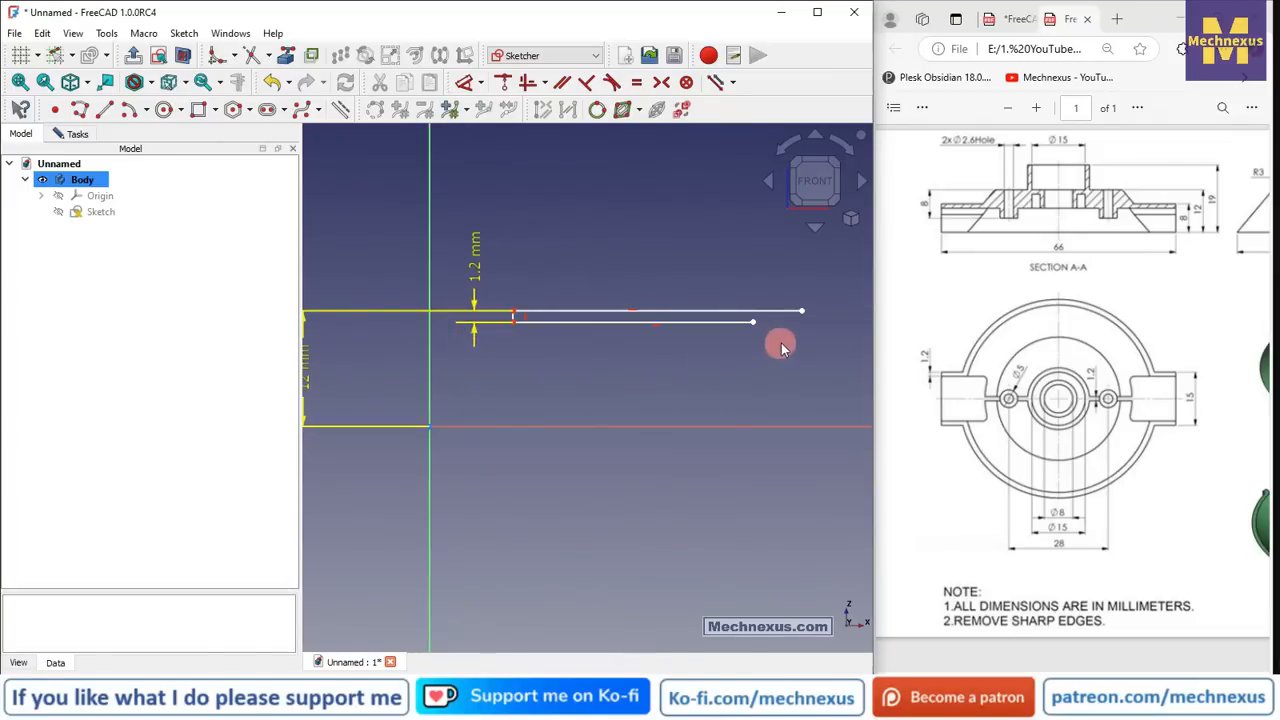
{"action": "scroll", "coordinate": [779, 343], "scroll_direction": "up", "scroll_amount": 2}
{"action": "scroll", "coordinate": [464, 404], "scroll_direction": "down", "scroll_amount": 2}
{"action": "scroll", "coordinate": [791, 379], "scroll_direction": "up", "scroll_amount": 1}
- Draw two slanted lines from the horizontal lines' ends to the axis, joined by a short bottom segment
{"action": "left_click", "coordinate": [104, 109]}
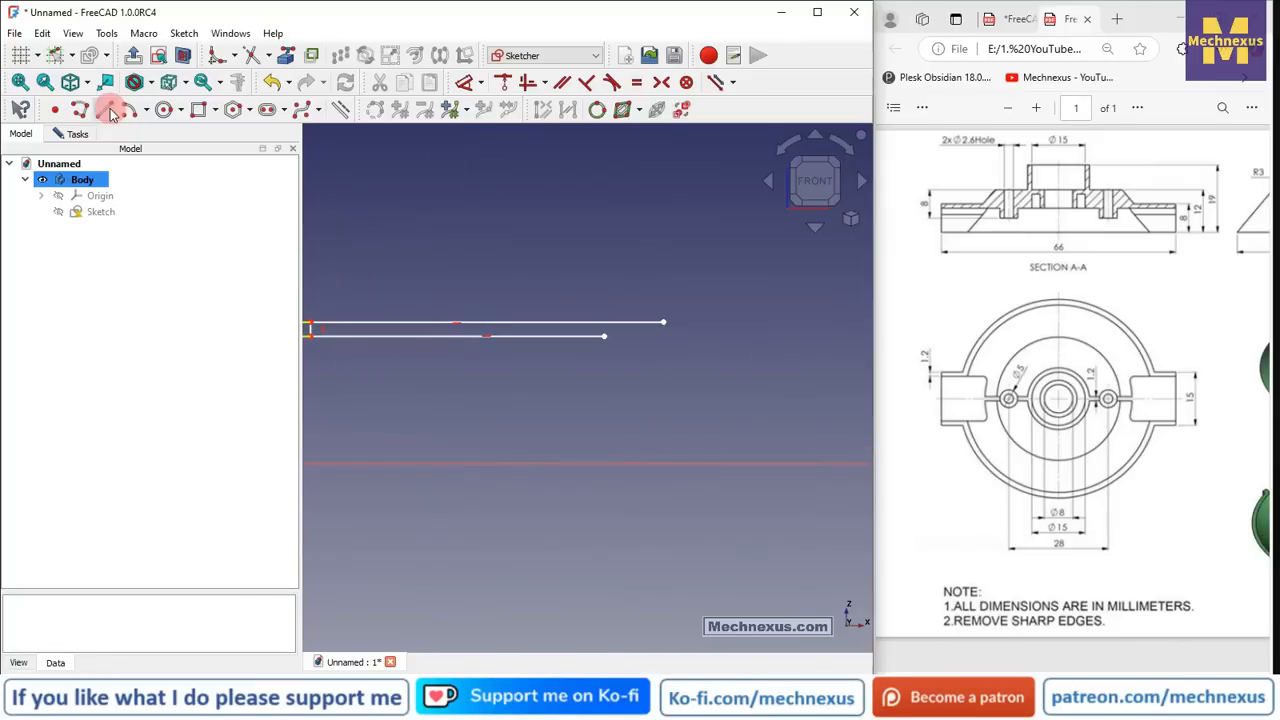
{"action": "left_click", "coordinate": [664, 322]}
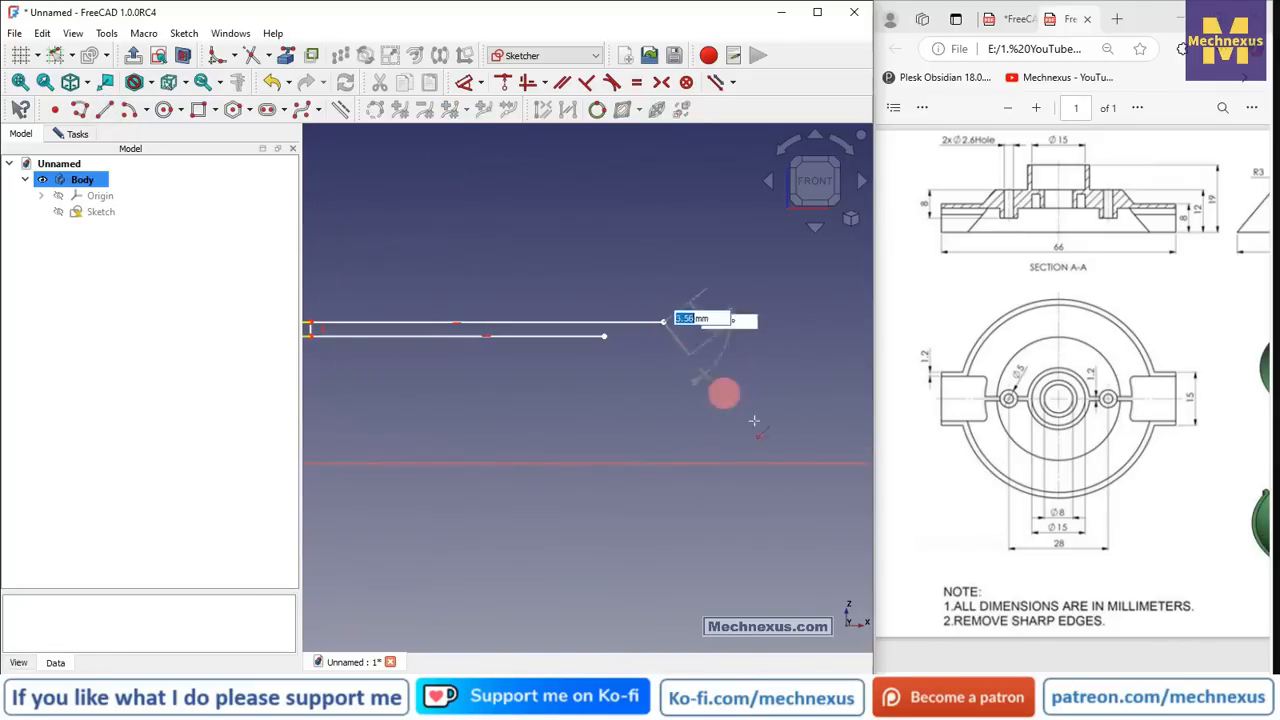
{"action": "left_click", "coordinate": [808, 461]}
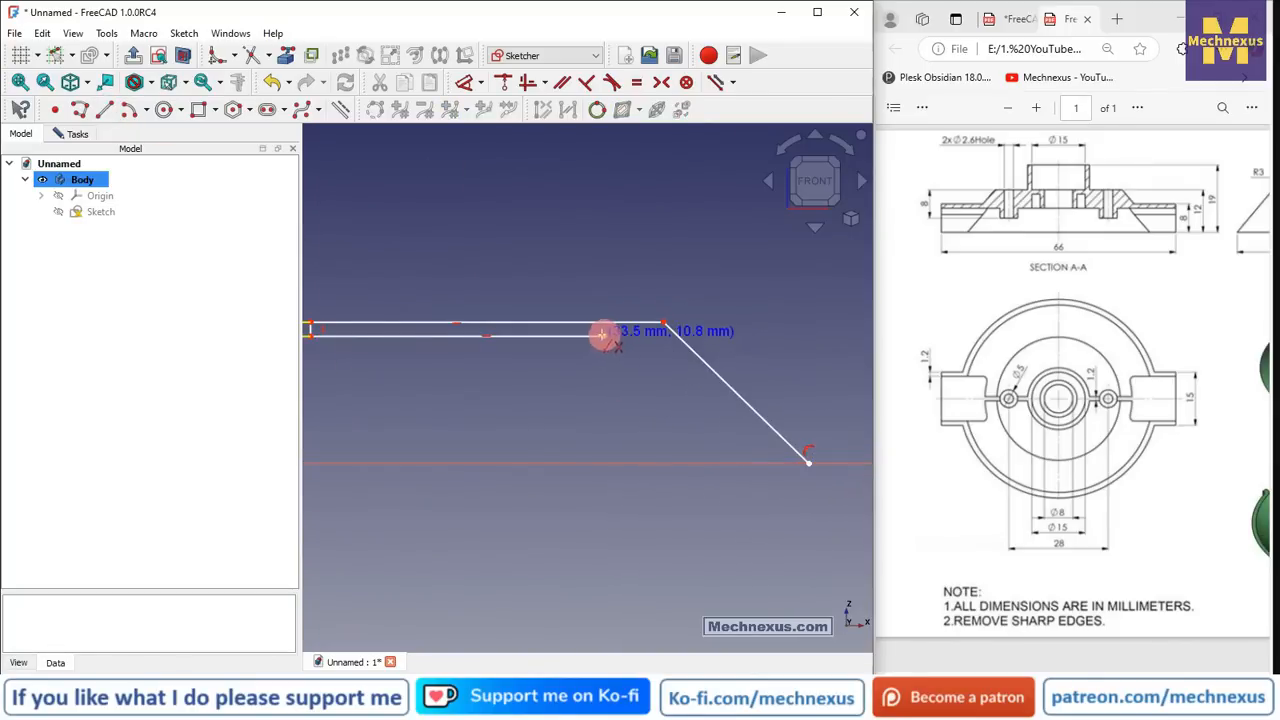
{"action": "left_click", "coordinate": [603, 336]}
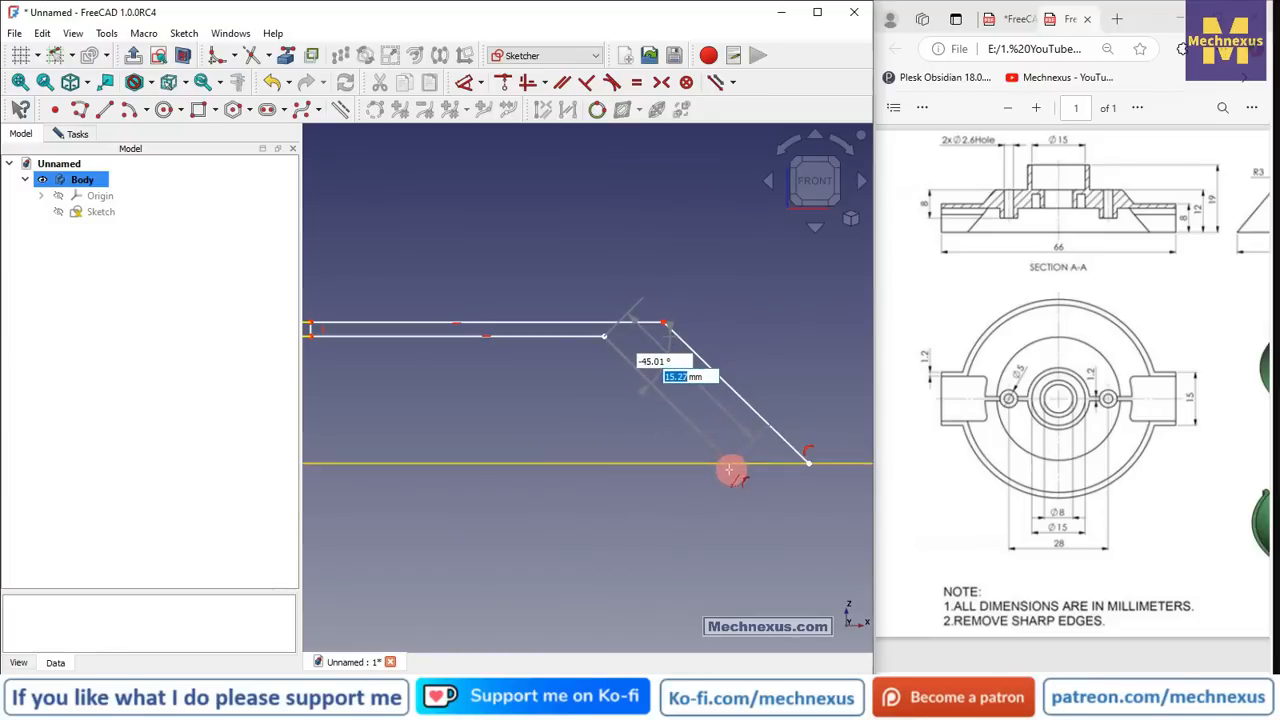
{"action": "left_click", "coordinate": [730, 462]}
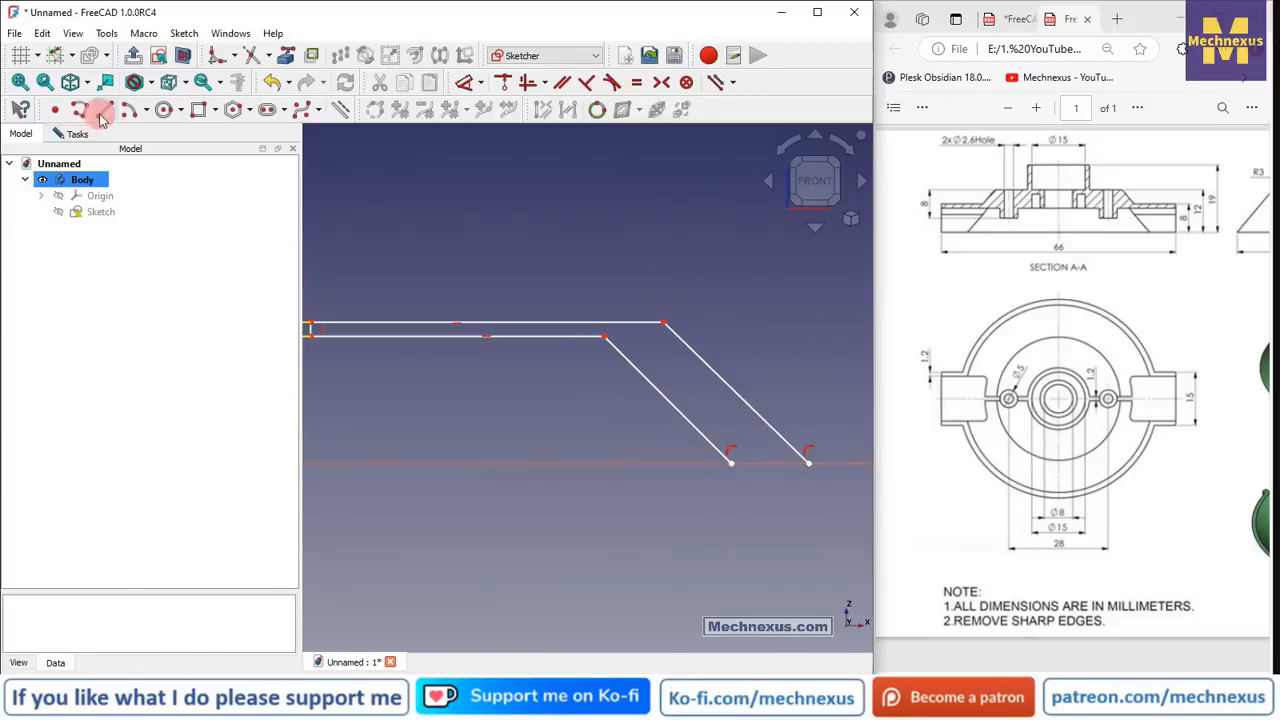
{"action": "left_click", "coordinate": [733, 462]}
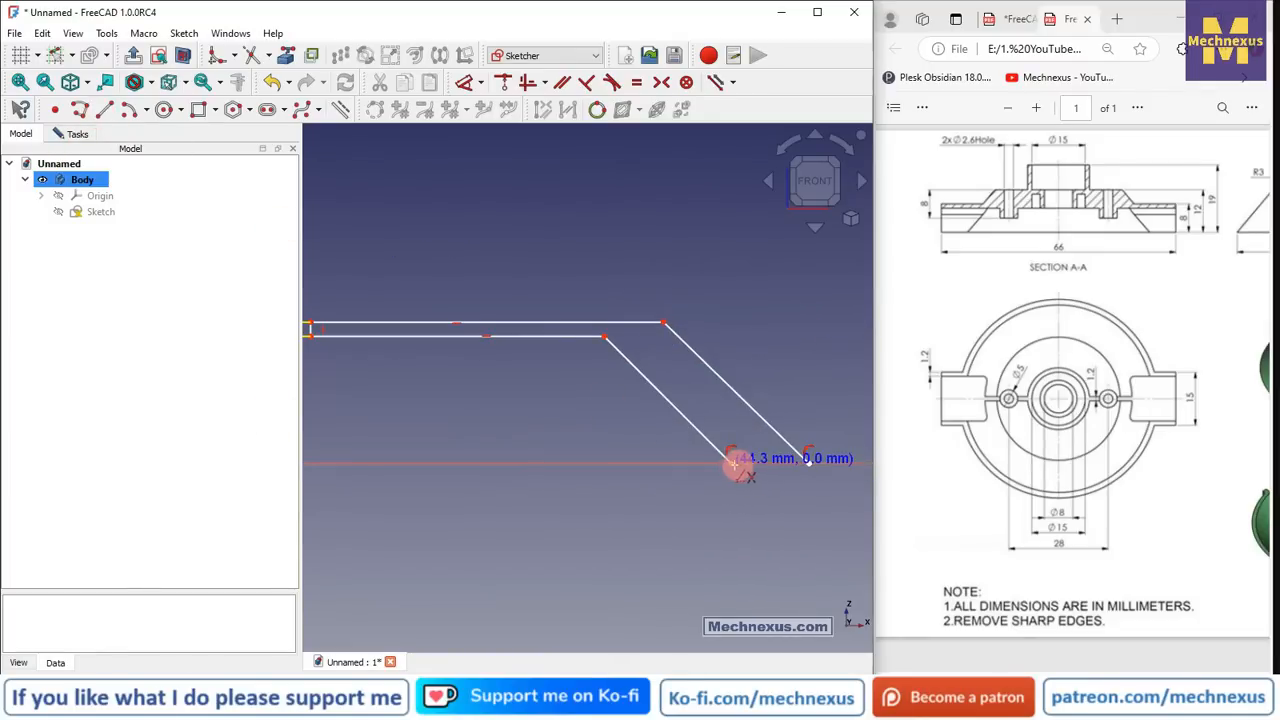
{"action": "left_click", "coordinate": [808, 462]}
{"action": "right_click", "coordinate": [729, 378]}
- Make the two slanted lines parallel
{"action": "left_click", "coordinate": [672, 403]}
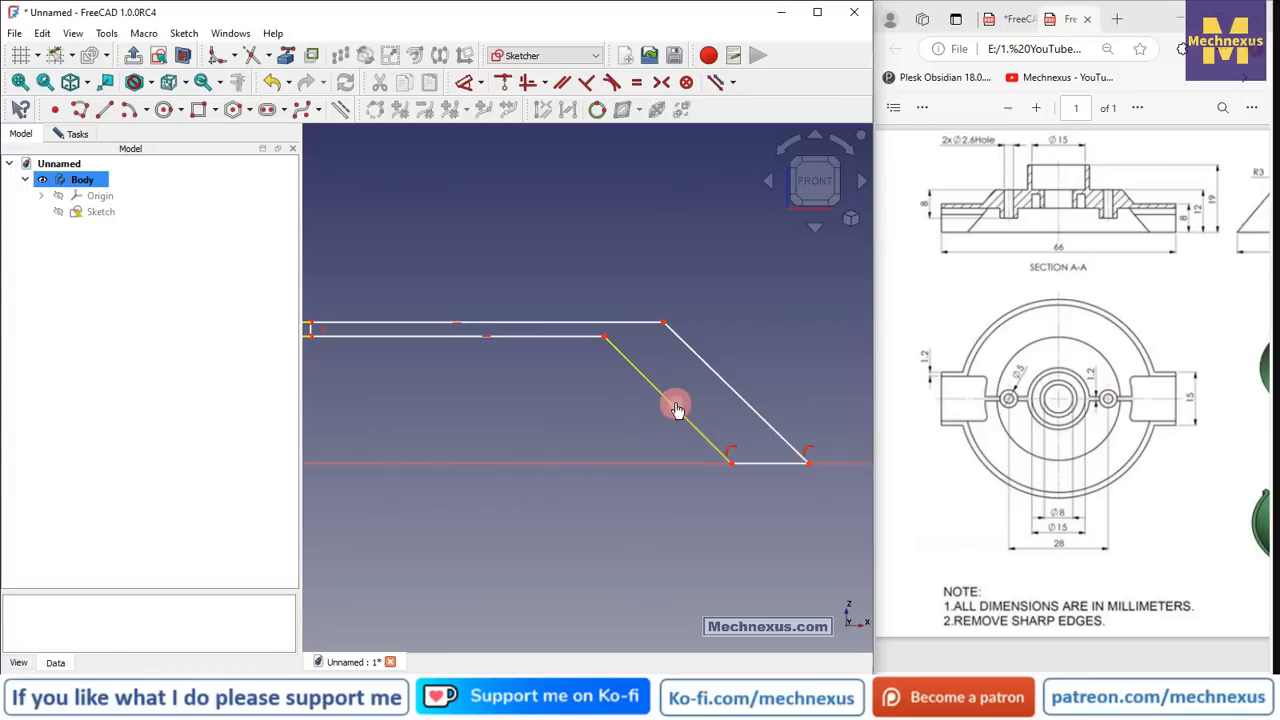
{"action": "left_click", "coordinate": [705, 370]}
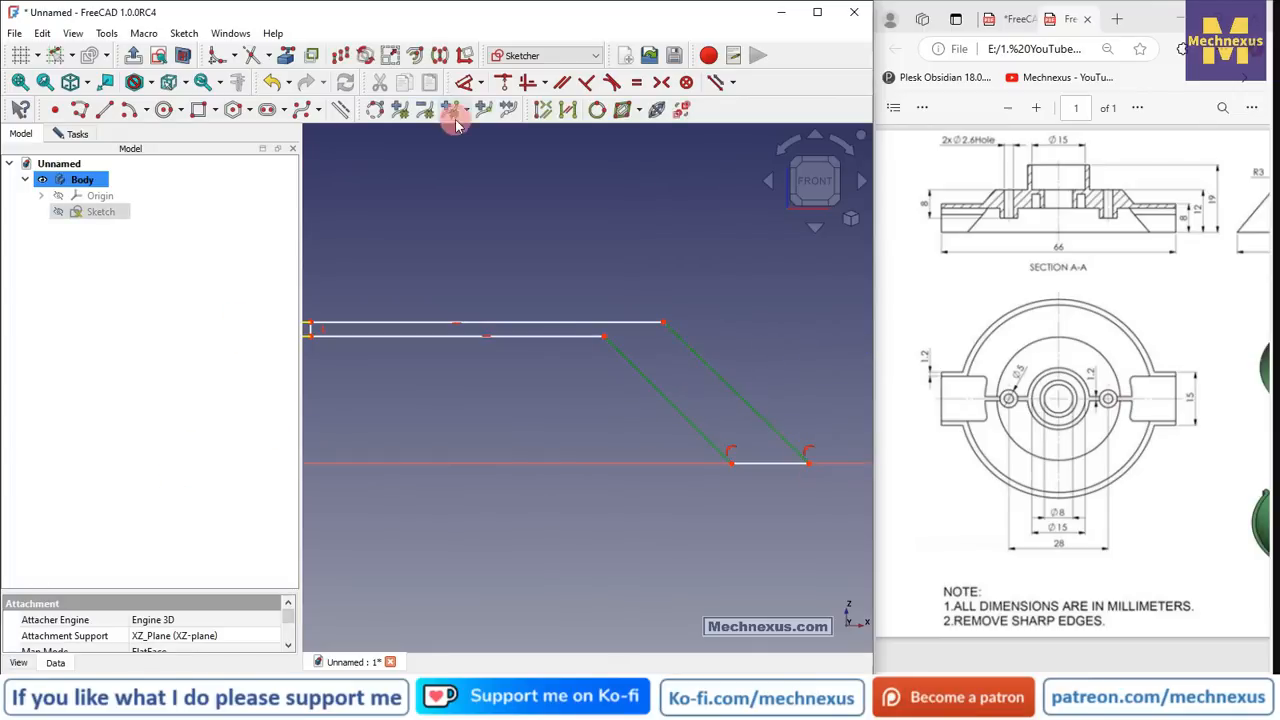
{"action": "left_click", "coordinate": [559, 86]}
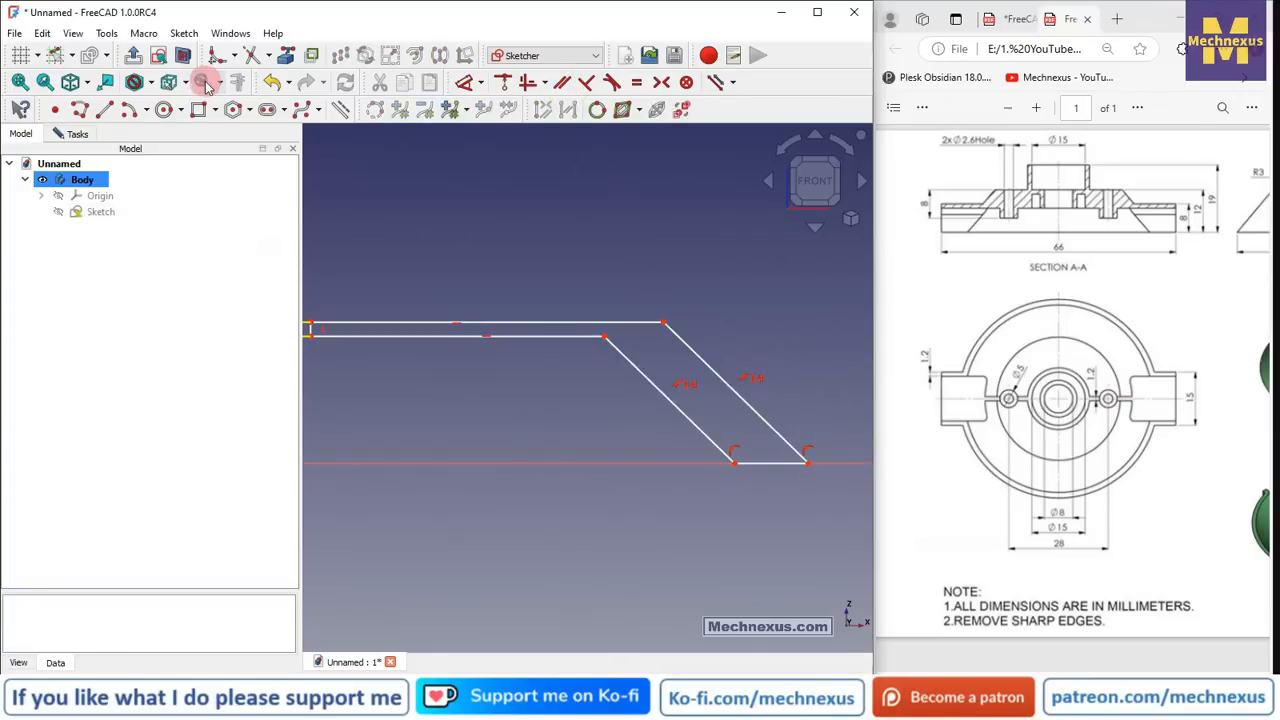
- Constrain the distance between the slanted lines to 1.2 mm
{"action": "left_click", "coordinate": [645, 381]}
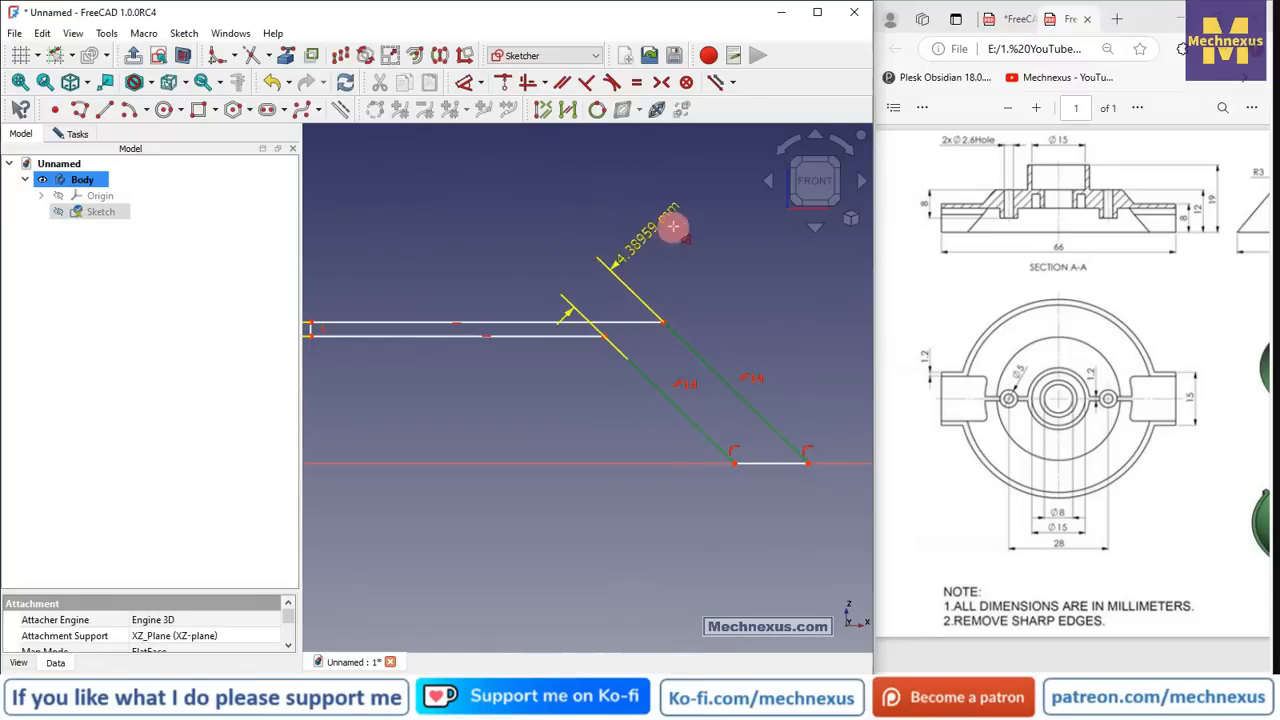
{"action": "left_click", "coordinate": [683, 223]}
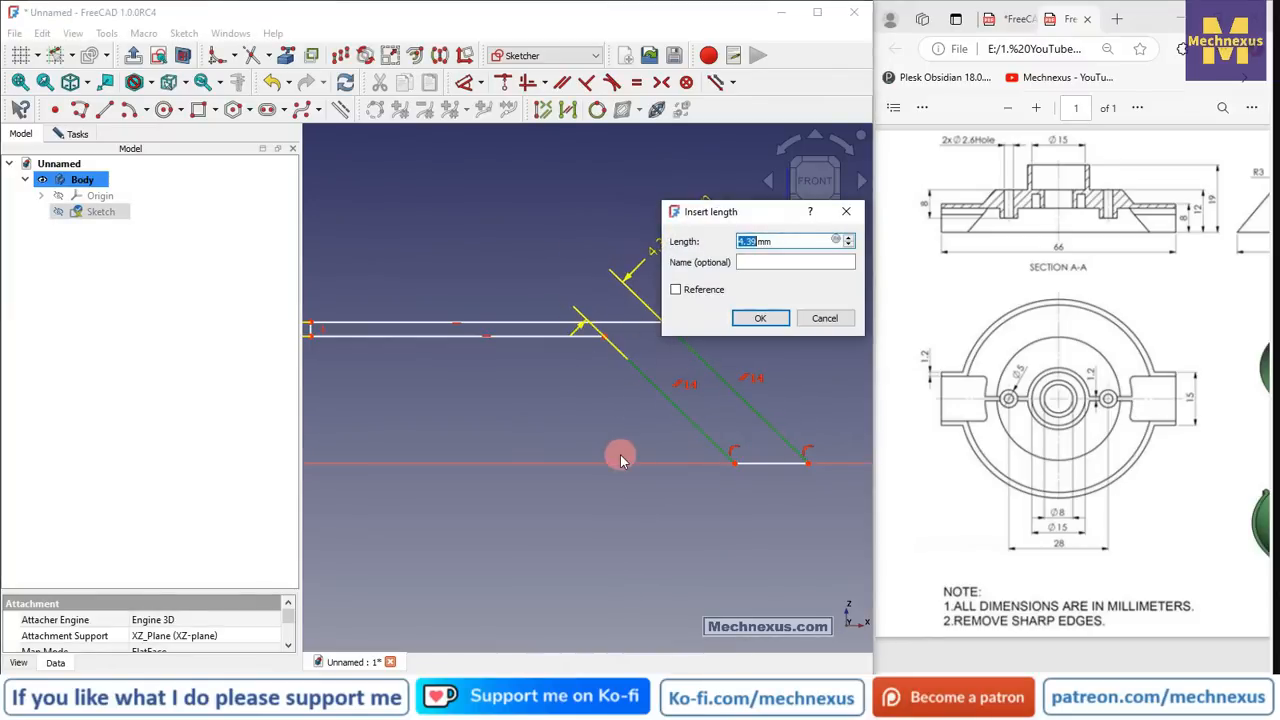
{"action": "key", "text": "Return"}
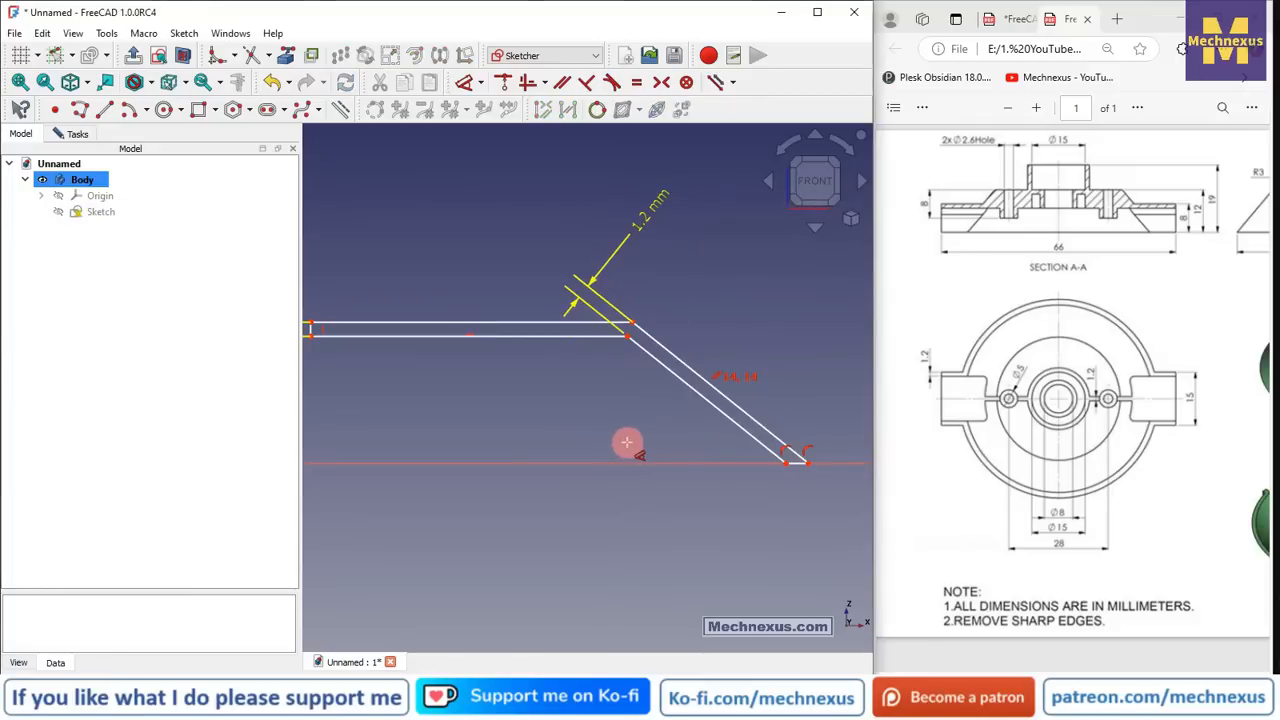
{"action": "scroll", "coordinate": [622, 450], "scroll_direction": "down", "scroll_amount": 3}
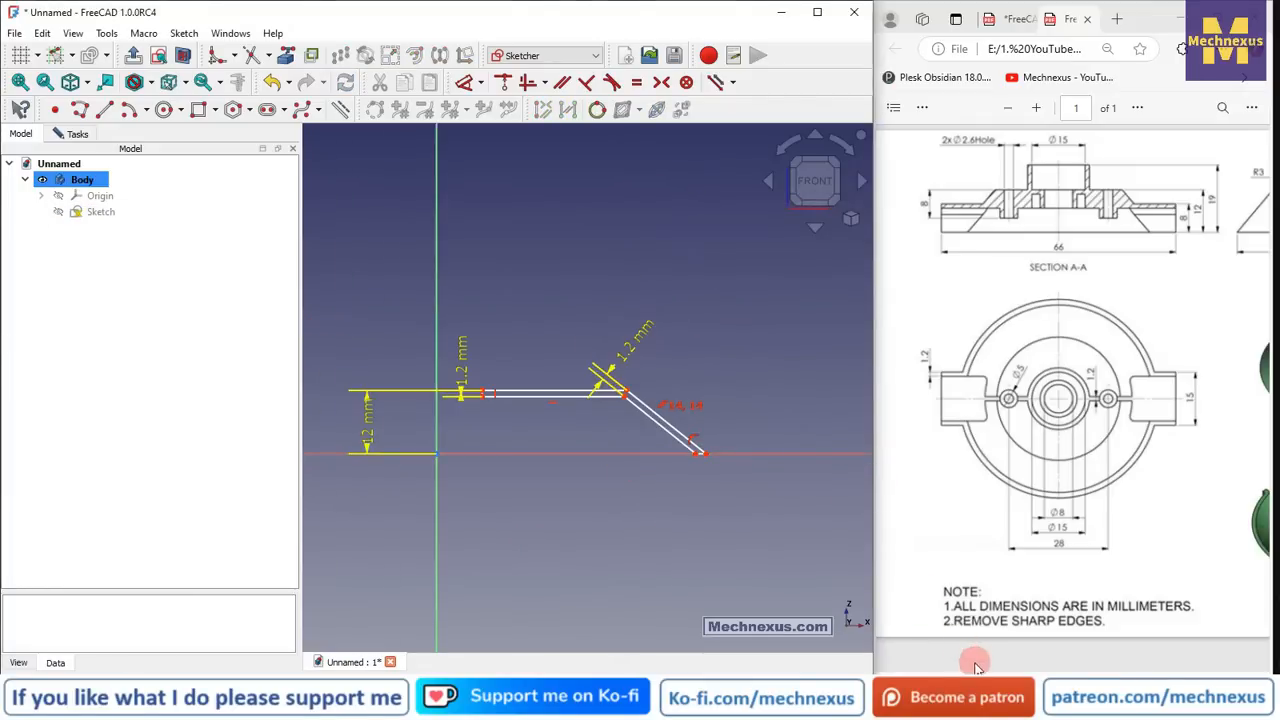
{"action": "left_click_drag", "start_coordinate": [969, 678], "coordinate": [1102, 675]}
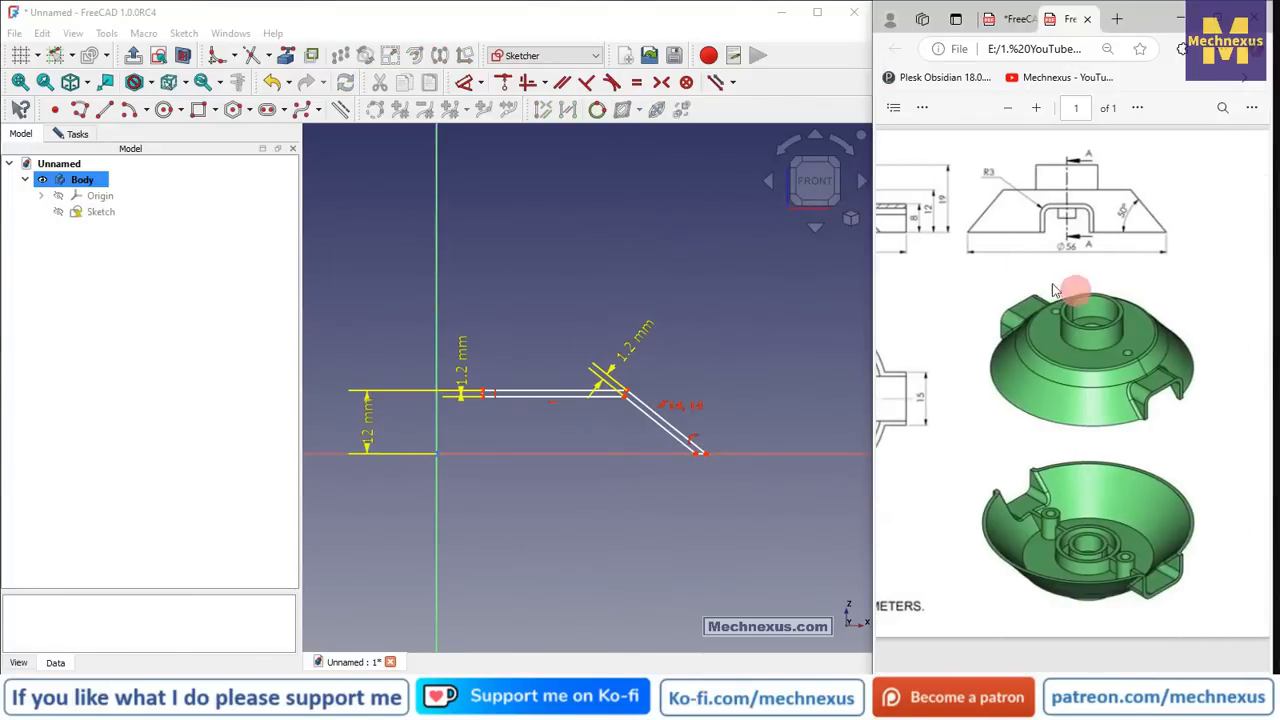
{"action": "left_click", "coordinate": [544, 590]}
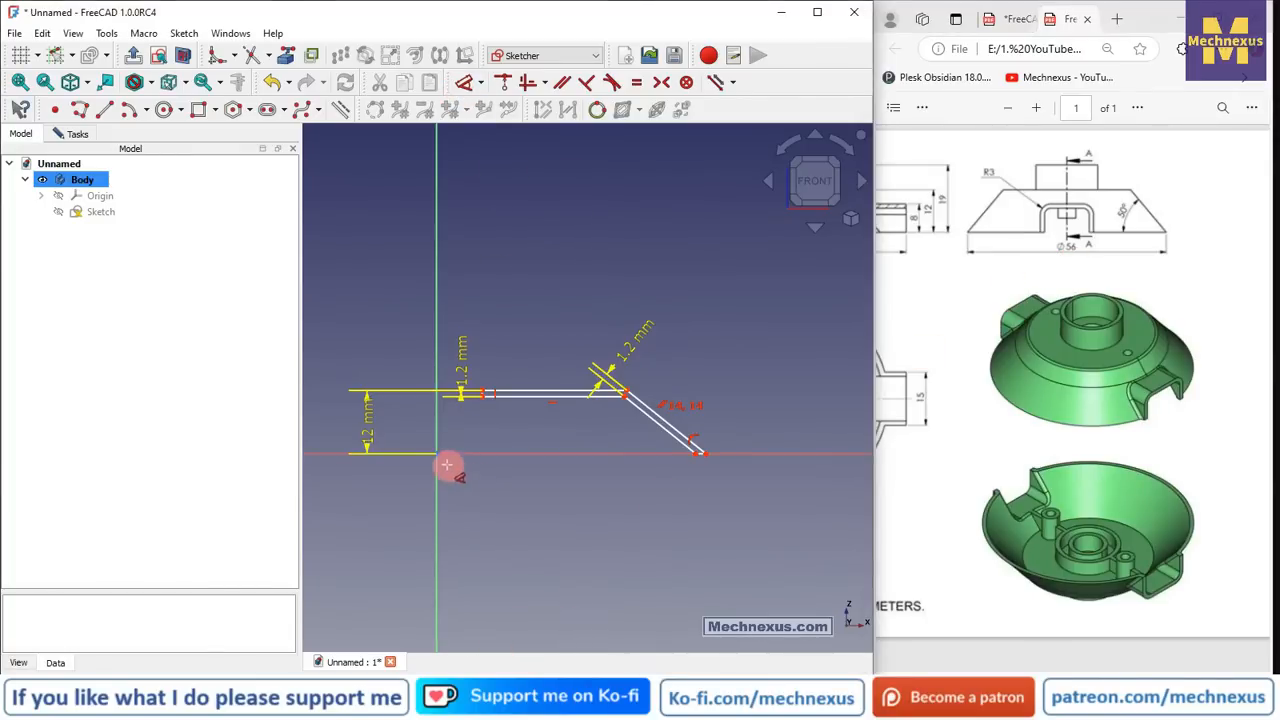
{"action": "left_click", "coordinate": [708, 456]}
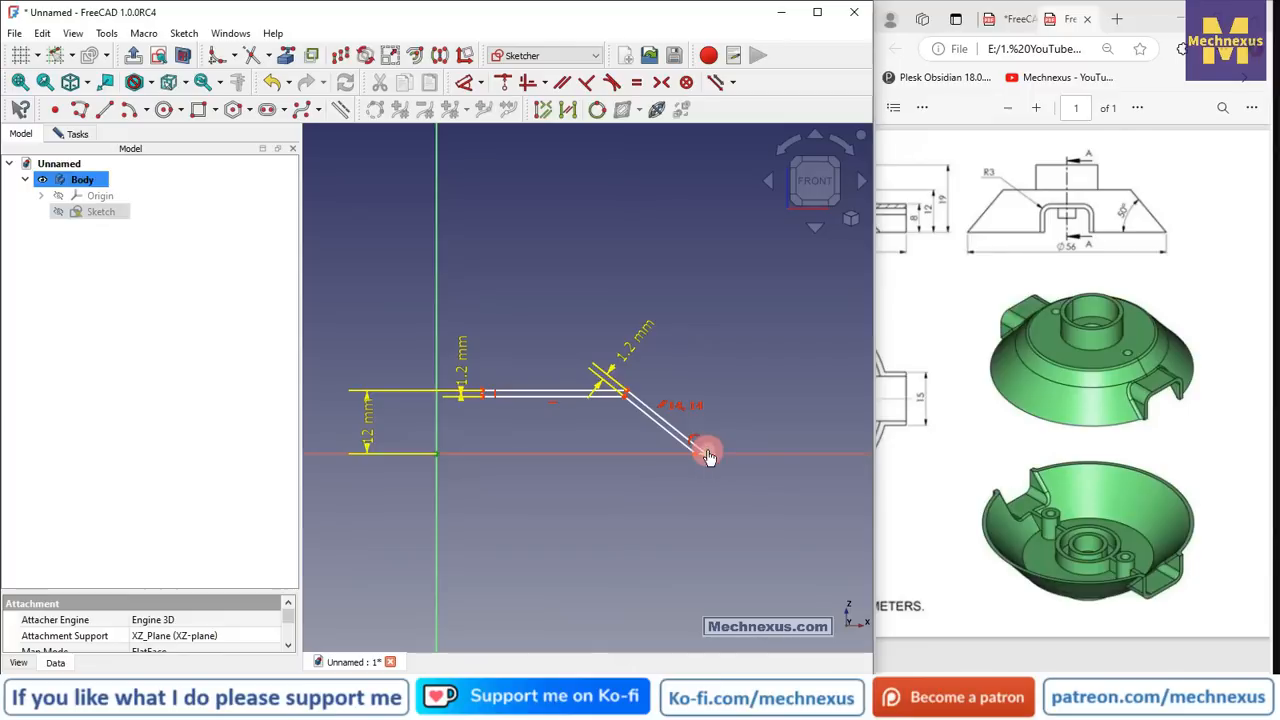
- Set a 28 mm horizontal reach from the vertical axis, then drag the inner corner to reverse the slant
{"action": "left_click", "coordinate": [600, 508]}
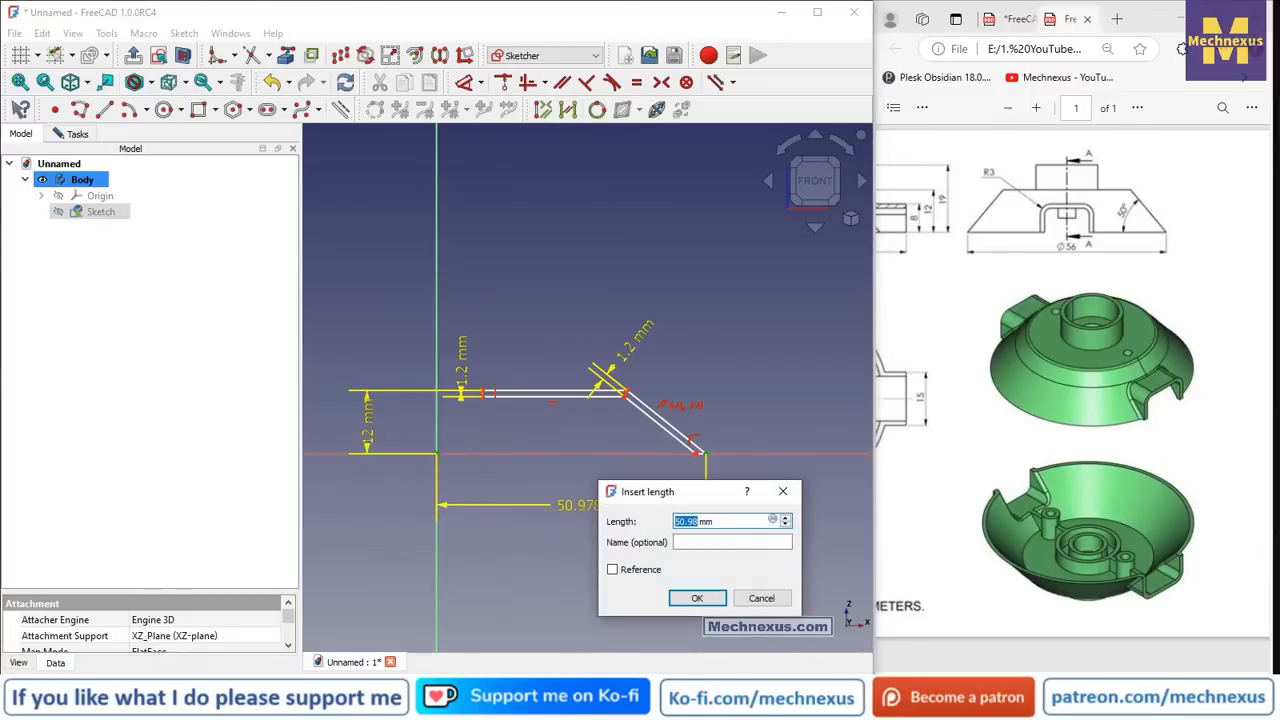
{"action": "type", "text": "28"}
{"action": "key", "text": "Return"}
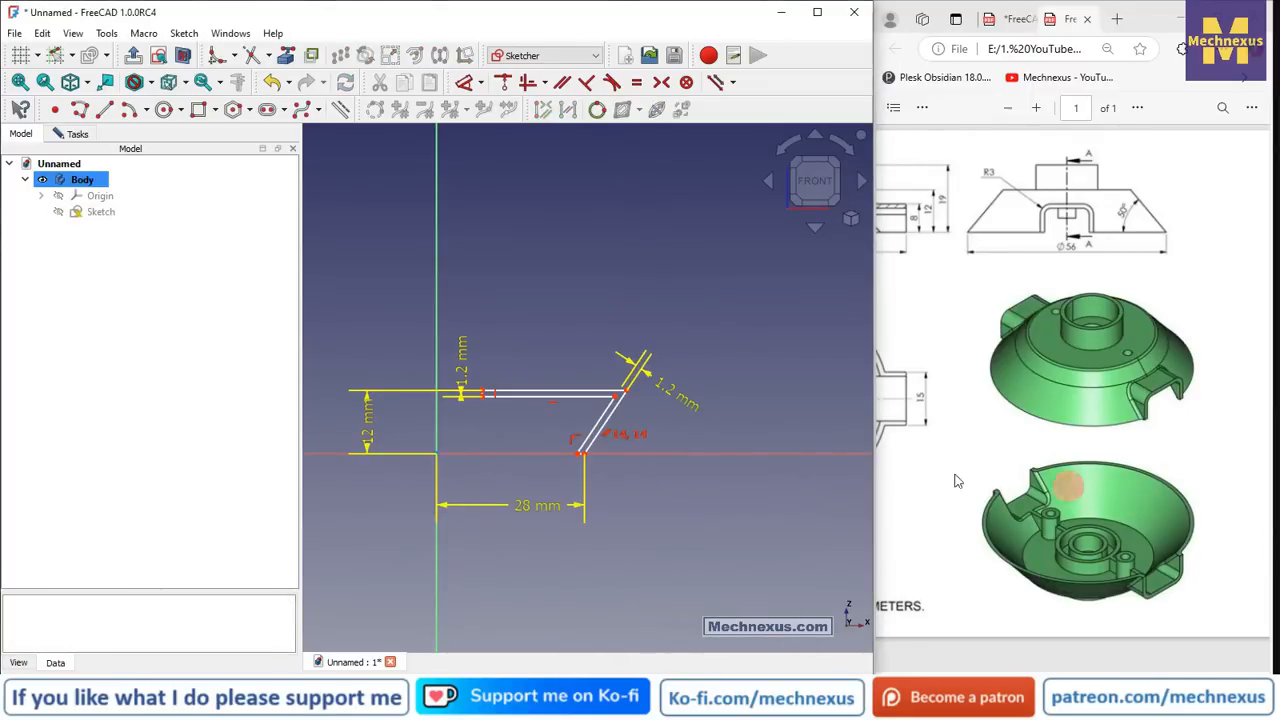
{"action": "scroll", "coordinate": [428, 423], "scroll_direction": "up", "scroll_amount": 3}
{"action": "right_click", "coordinate": [928, 423]}
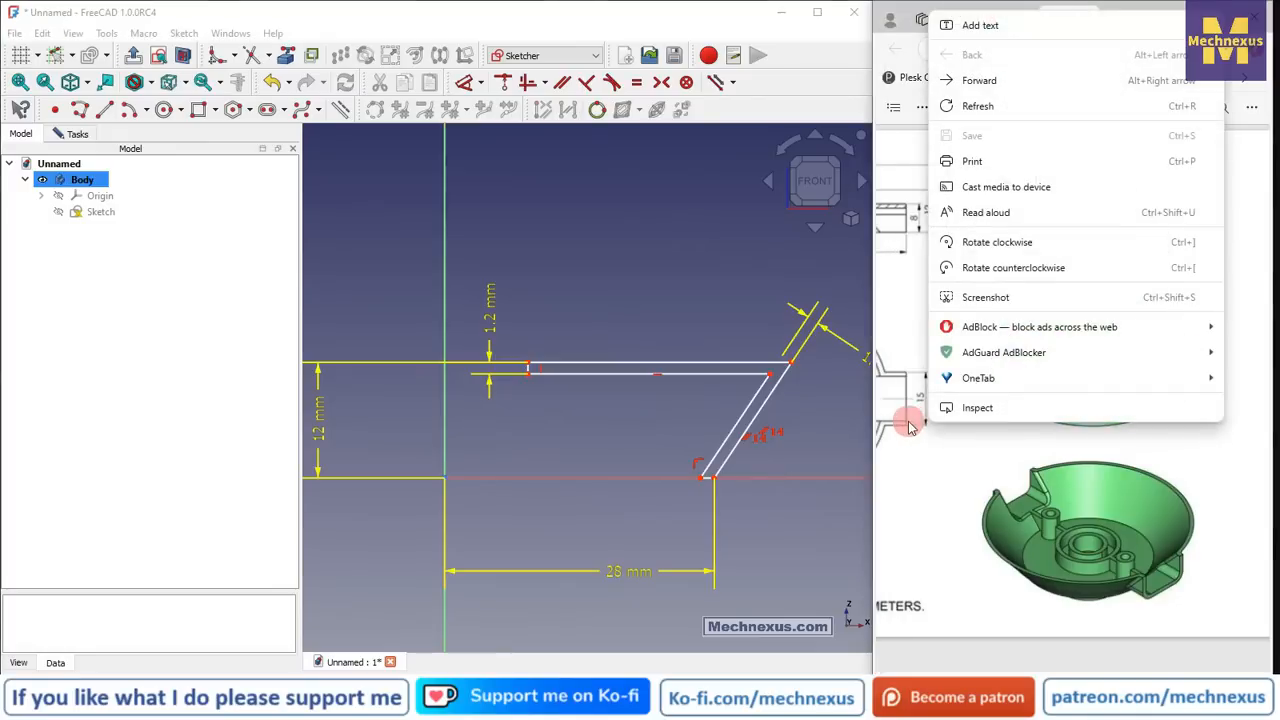
{"action": "left_click", "coordinate": [796, 451]}
{"action": "right_click", "coordinate": [820, 413]}
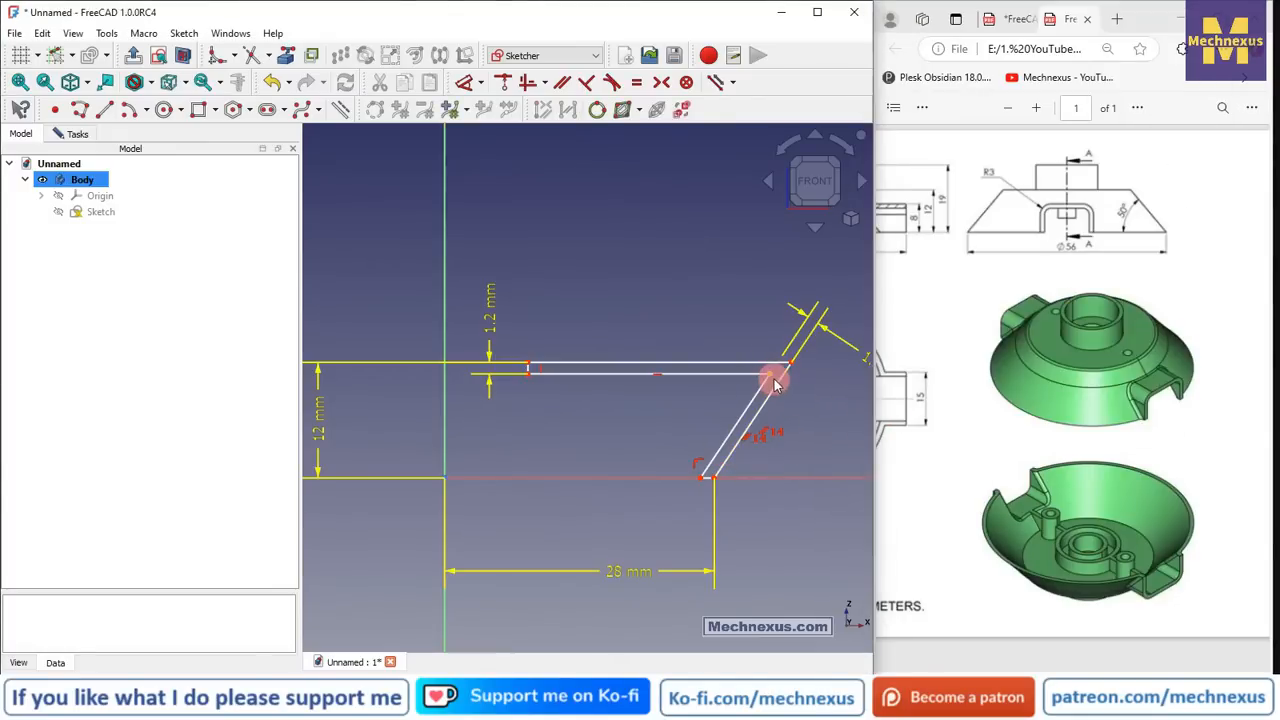
{"action": "left_click_drag", "start_coordinate": [773, 380], "coordinate": [657, 402]}
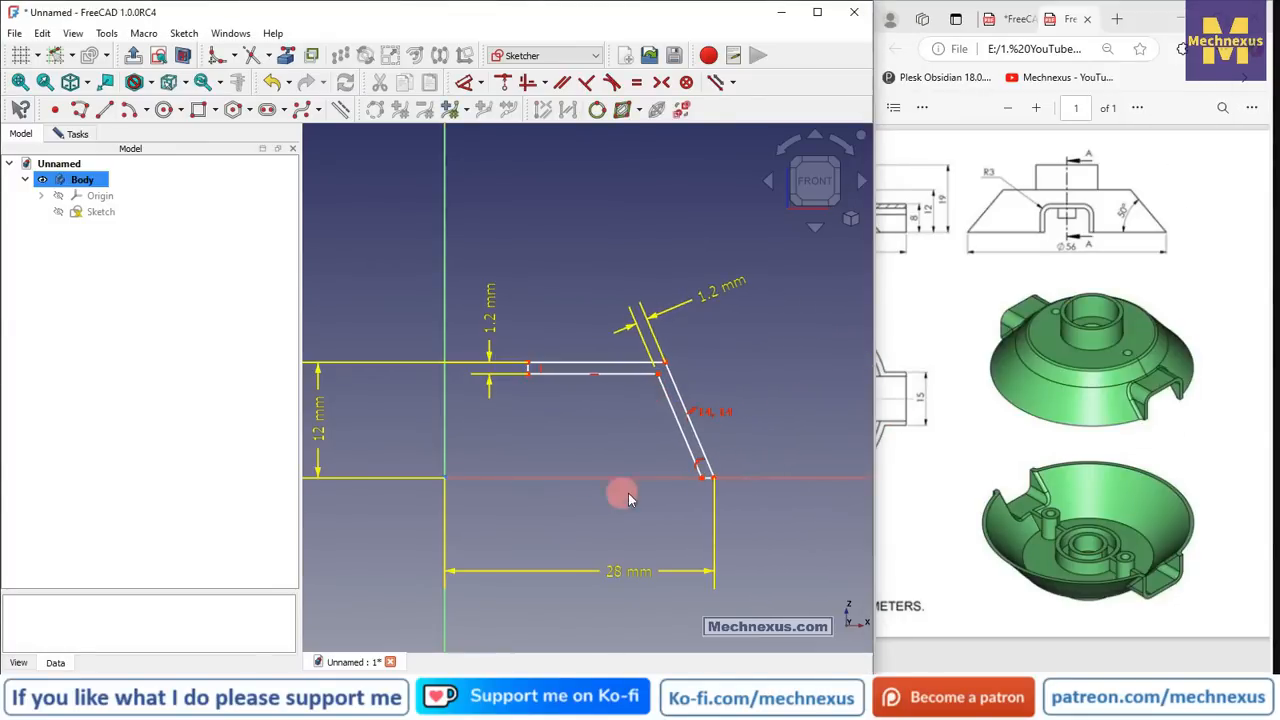
- Constrain the slanted wall to 50° from the horizontal axis
{"action": "left_click", "coordinate": [464, 82]}
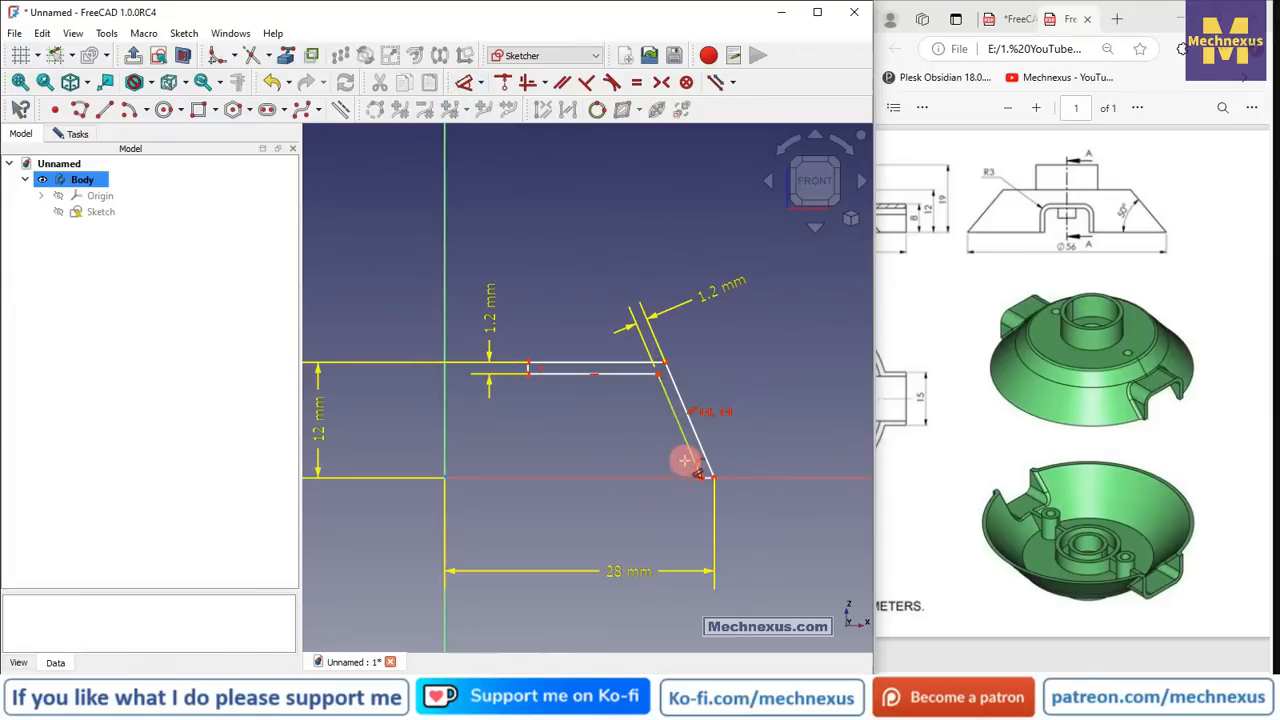
{"action": "left_click", "coordinate": [671, 478]}
{"action": "left_click", "coordinate": [680, 430]}
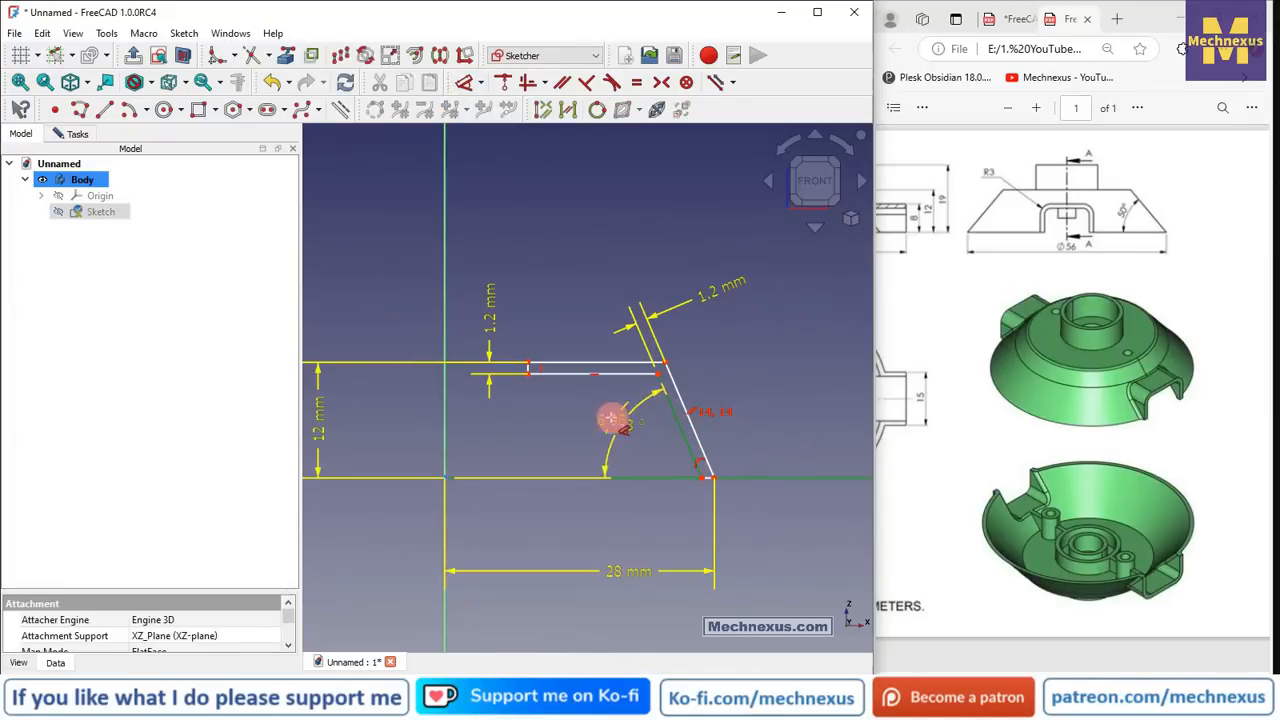
{"action": "left_click", "coordinate": [608, 417]}
{"action": "type", "text": "50"}
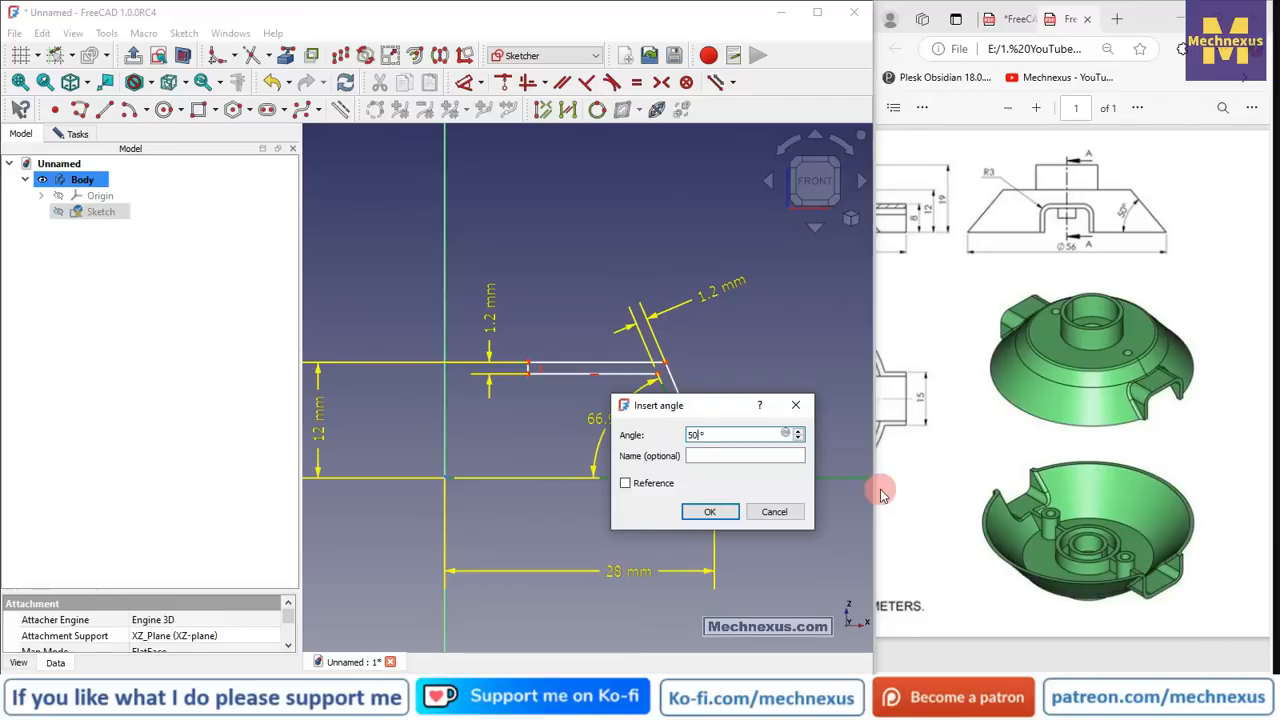
{"action": "key", "text": "Return"}
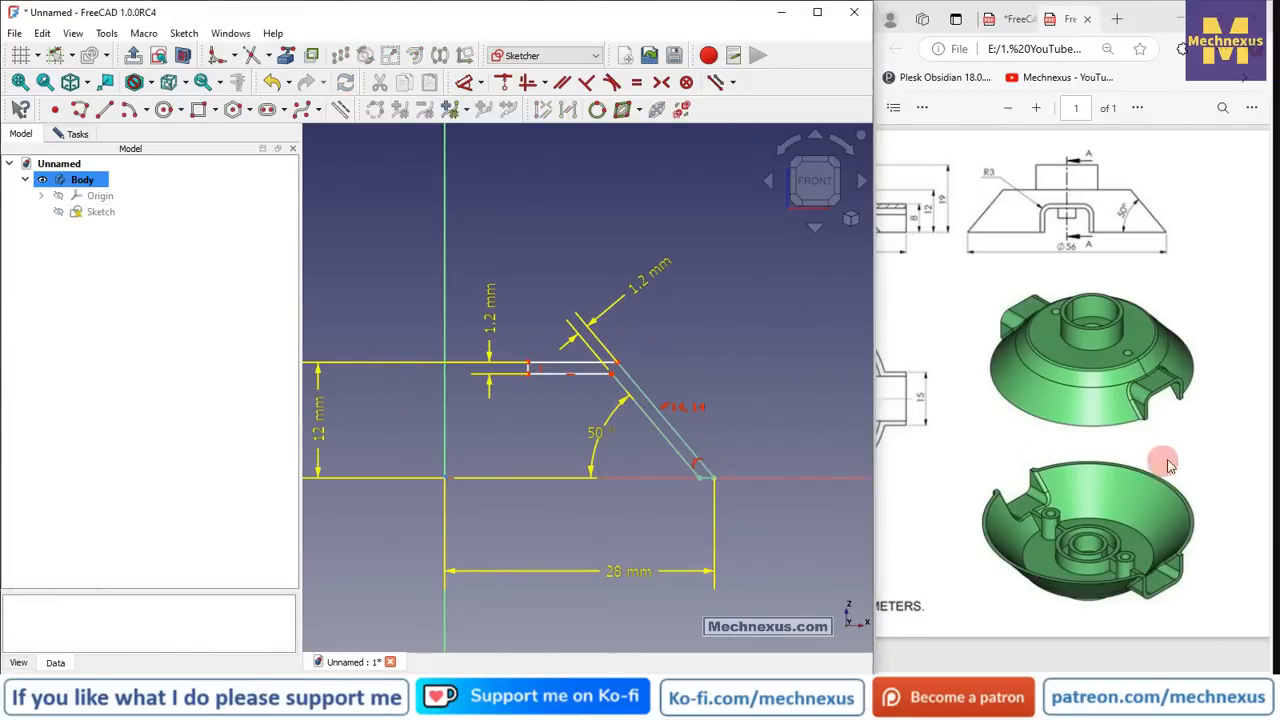
{"action": "left_click_drag", "start_coordinate": [1113, 670], "coordinate": [981, 671]}
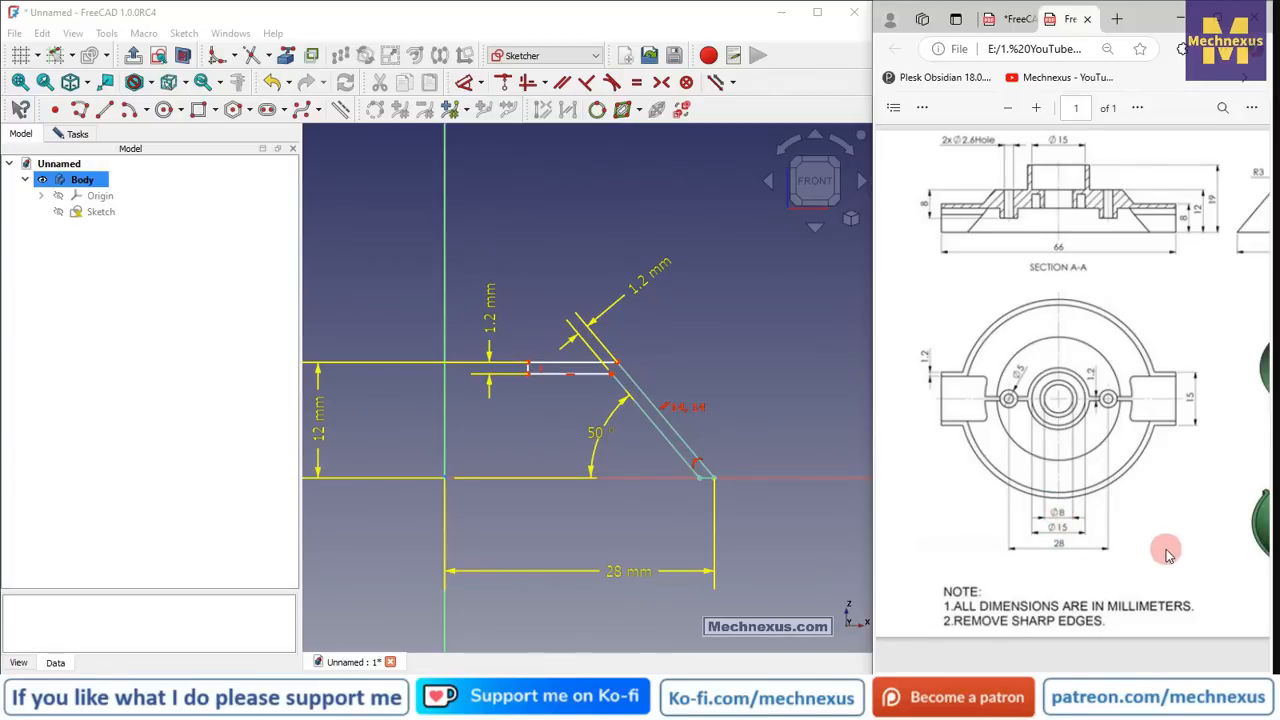
- Set the short vertical line 4 mm from the vertical axis and move the 1.2 mm and 4 mm labels clear
{"action": "left_click", "coordinate": [466, 82]}
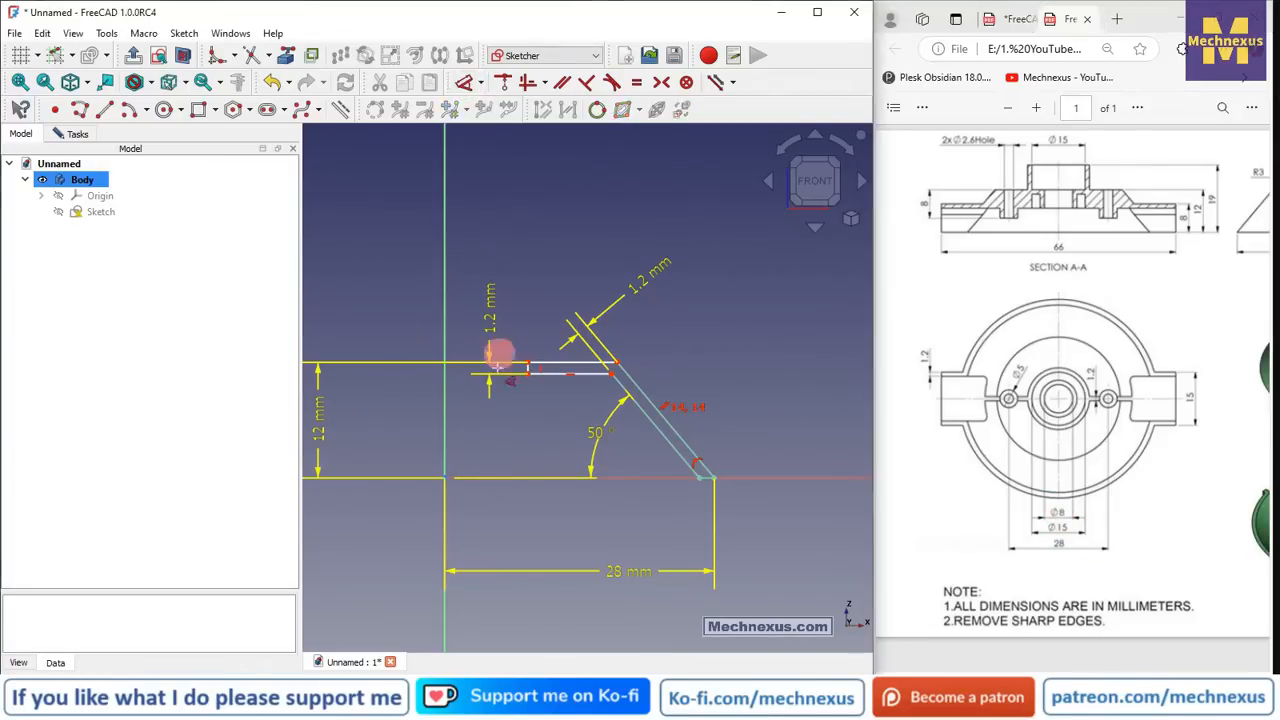
{"action": "left_click", "coordinate": [447, 432]}
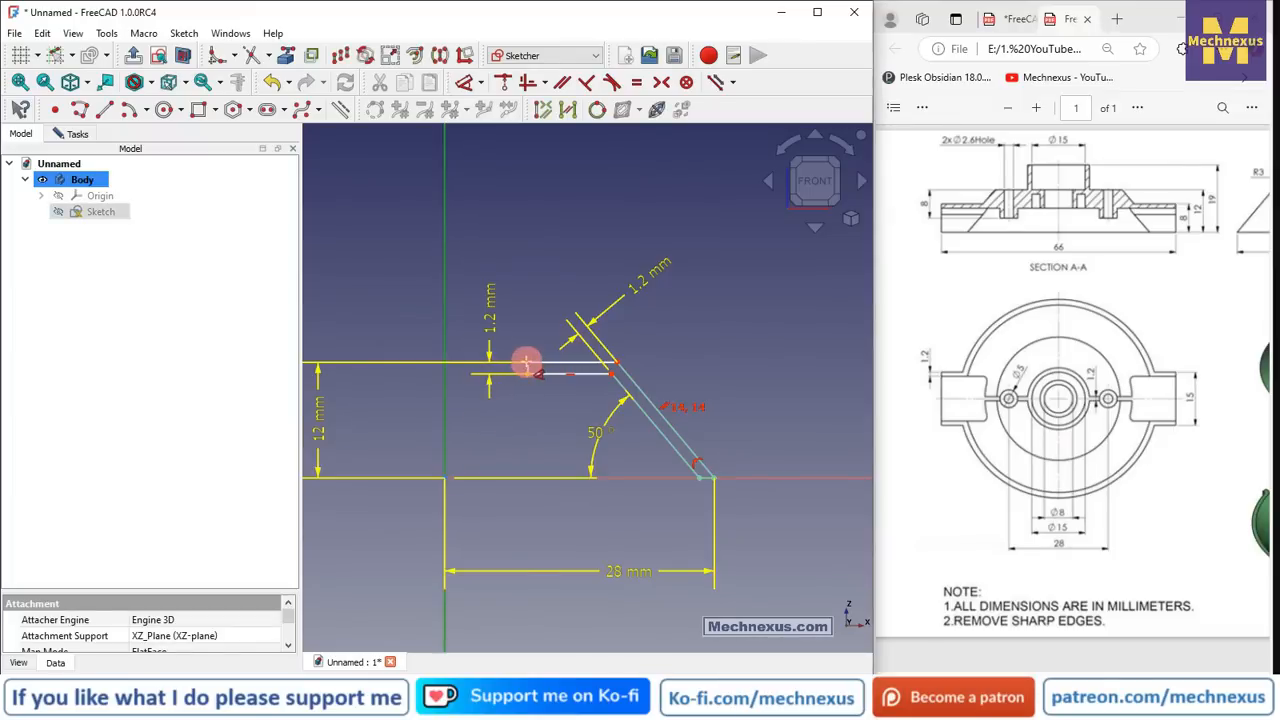
{"action": "left_click", "coordinate": [528, 368]}
{"action": "left_click", "coordinate": [500, 229]}
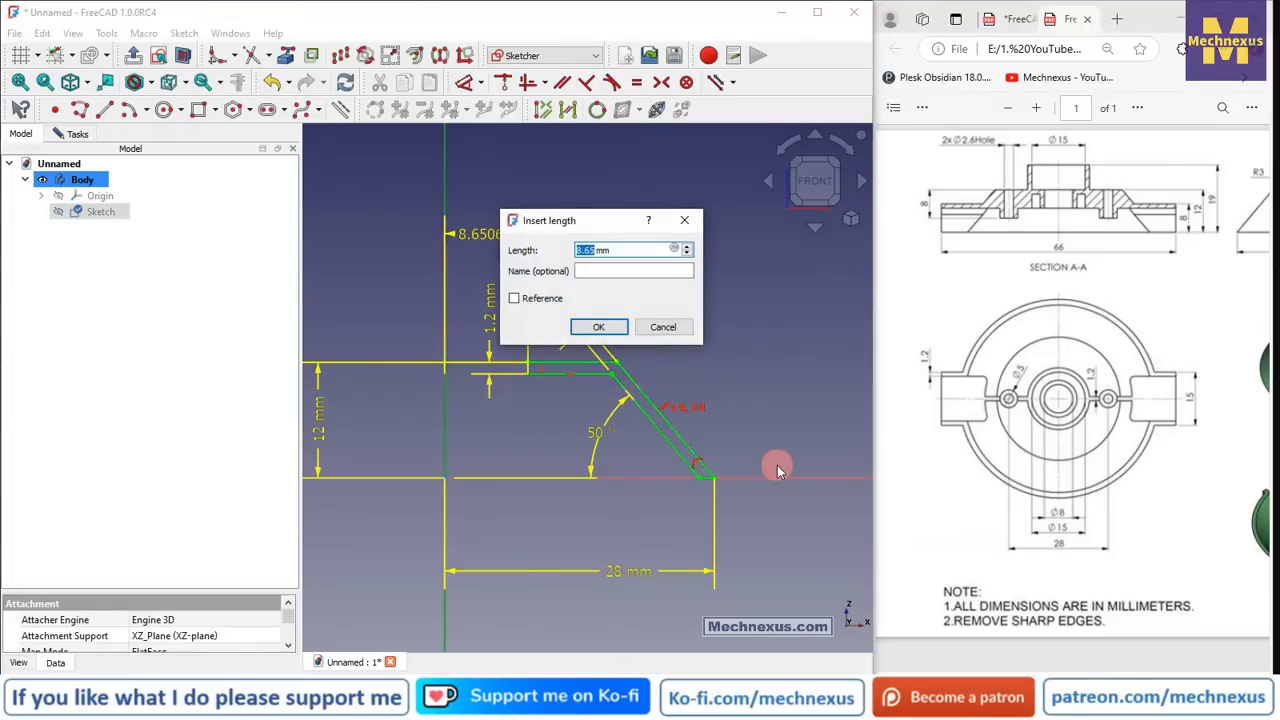
{"action": "type", "text": "4"}
{"action": "key", "text": "Return"}
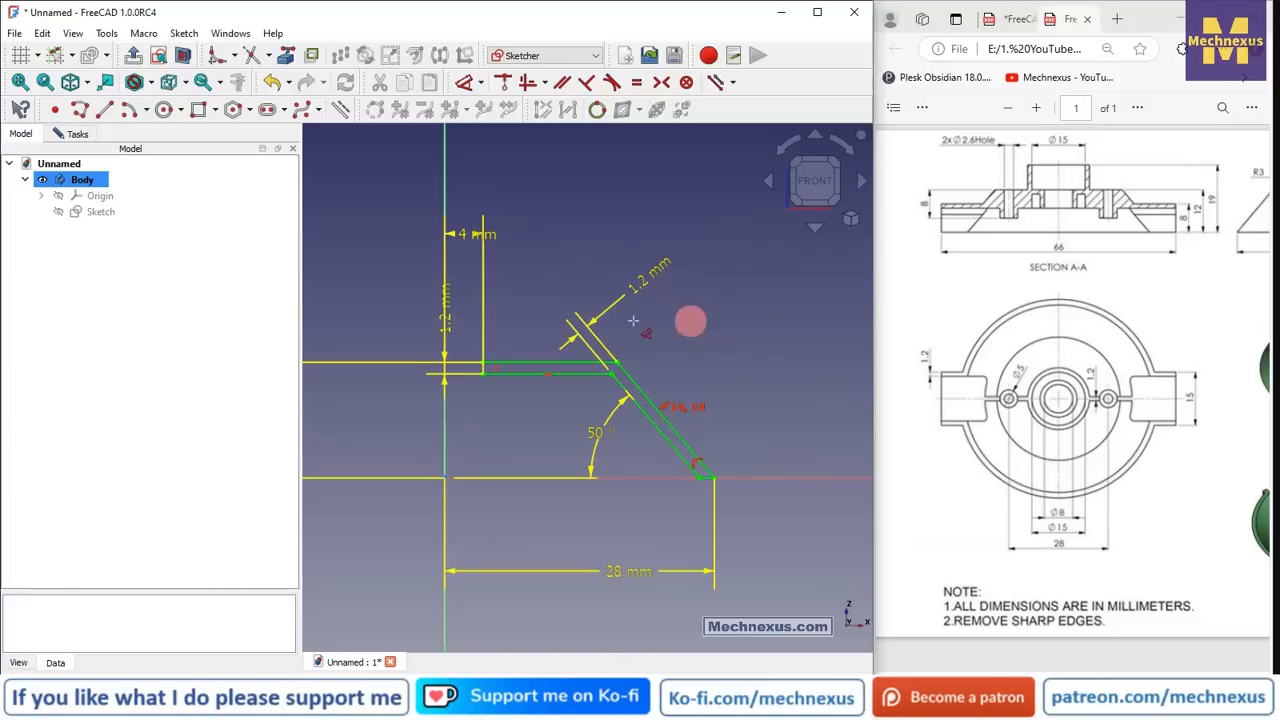
{"action": "mouse_move", "coordinate": [447, 309]}
{"action": "left_mouse_down"}
{"action": "mouse_move", "coordinate": [414, 310]}
{"action": "mouse_move", "coordinate": [388, 288]}
{"action": "left_mouse_up"}
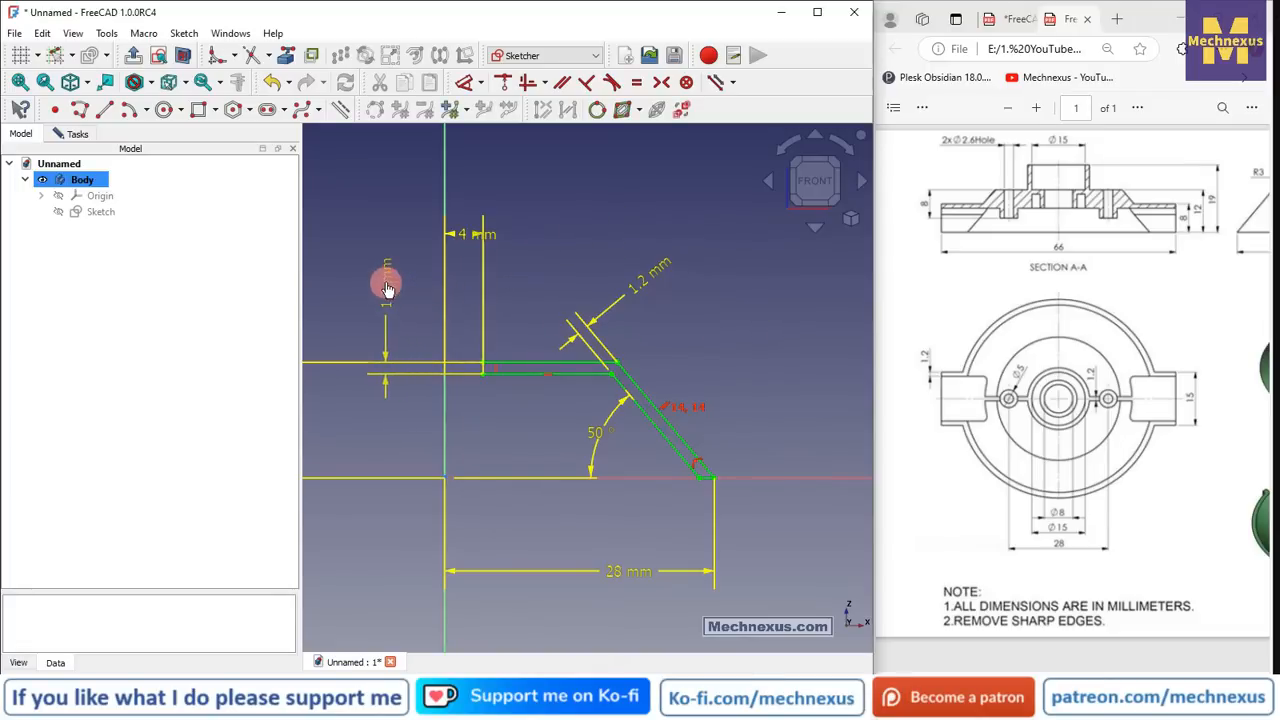
{"action": "left_click_drag", "start_coordinate": [482, 255], "coordinate": [551, 271]}
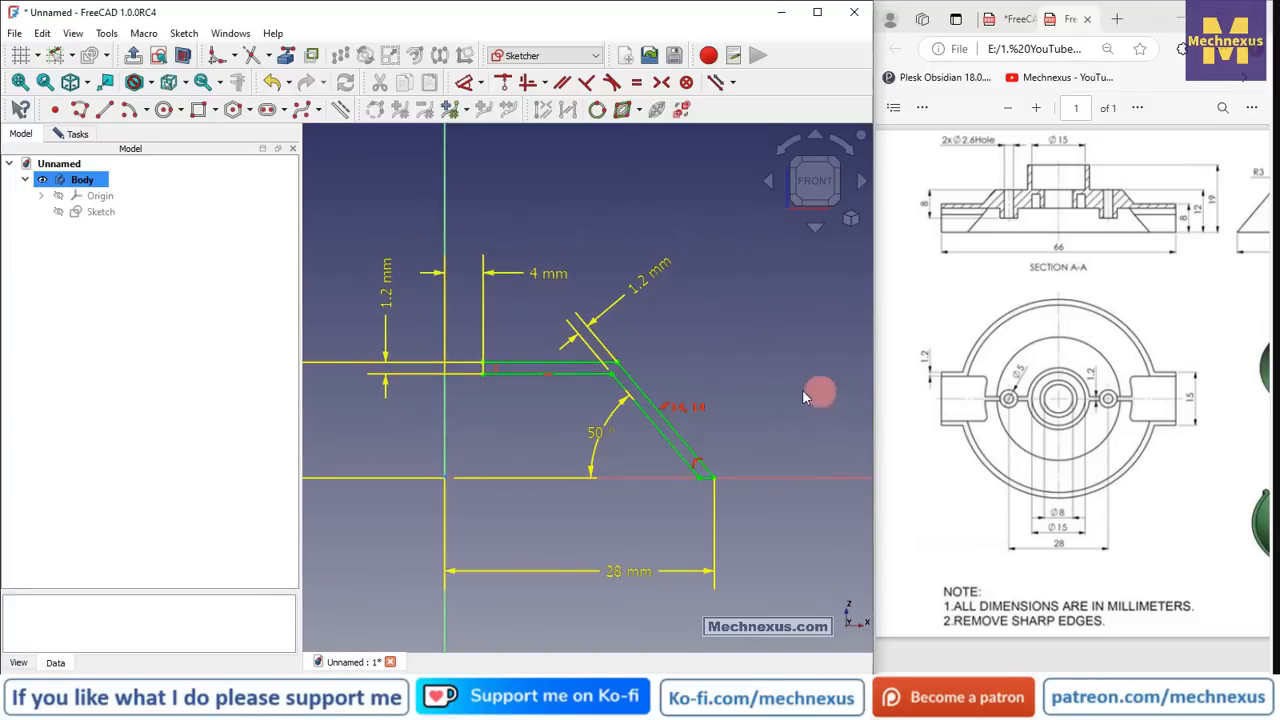
{"action": "scroll", "coordinate": [556, 316], "scroll_direction": "down", "scroll_amount": 4}
{"action": "scroll", "coordinate": [556, 316], "scroll_direction": "up", "scroll_amount": 2}
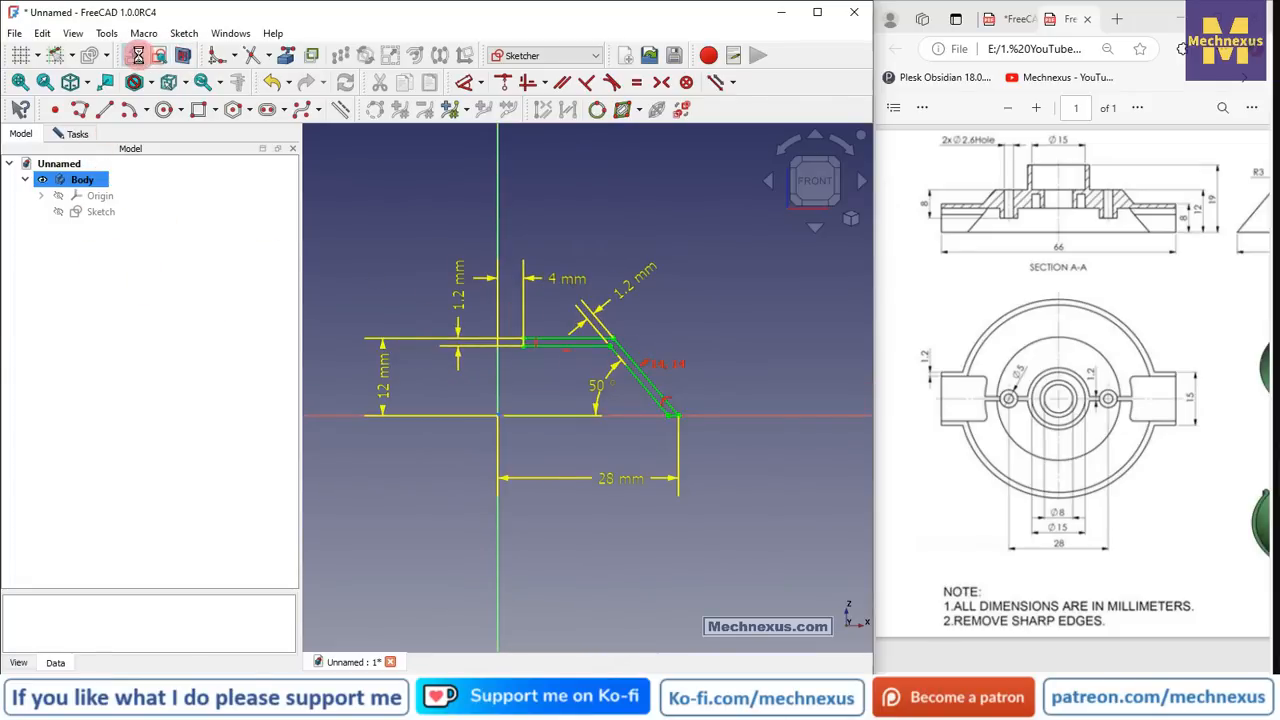
- Close the sketch and revolve the profile 360° about the vertical sketch axis into a conical dish
{"action": "left_click", "coordinate": [138, 55]}
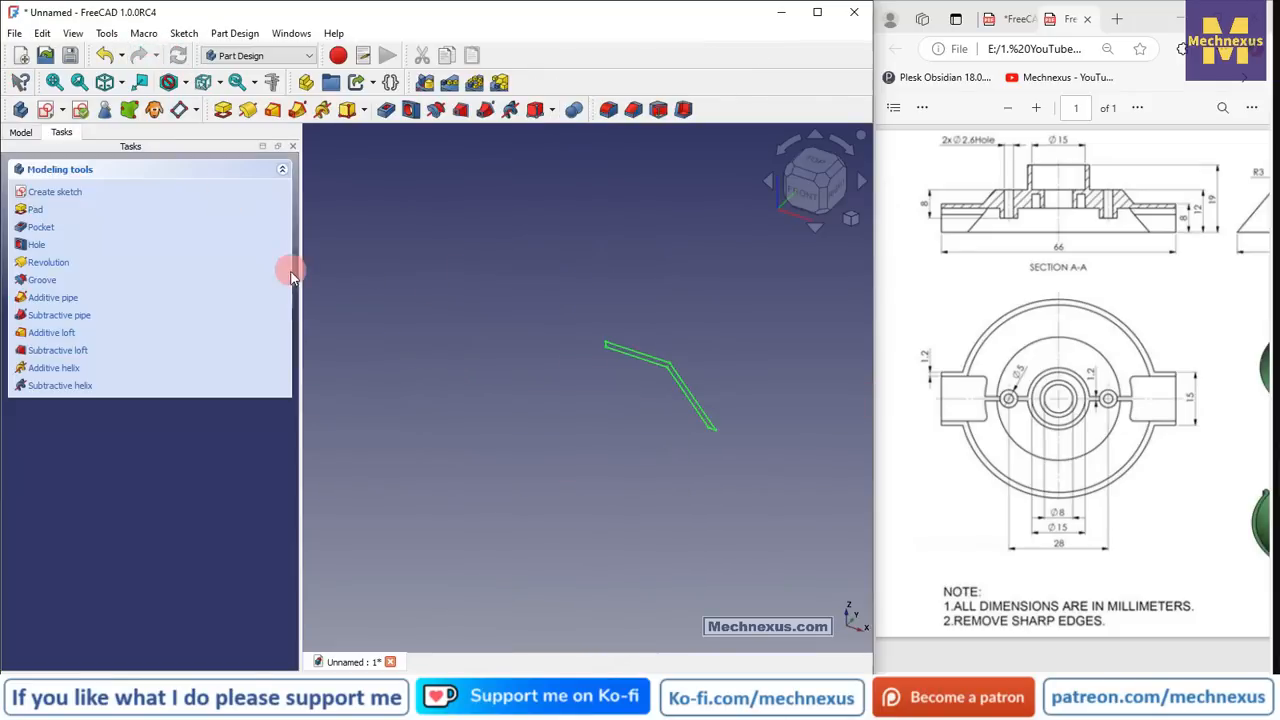
{"action": "left_click", "coordinate": [251, 111]}
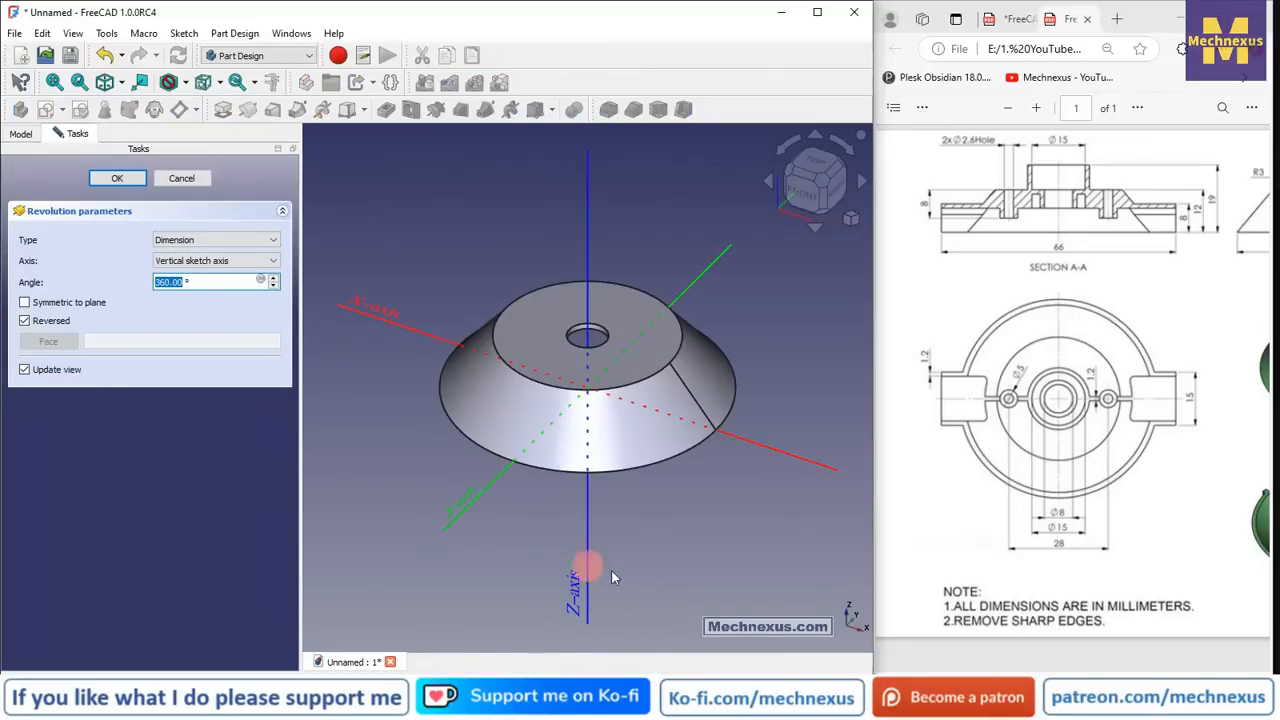
{"action": "left_click", "coordinate": [120, 180]}
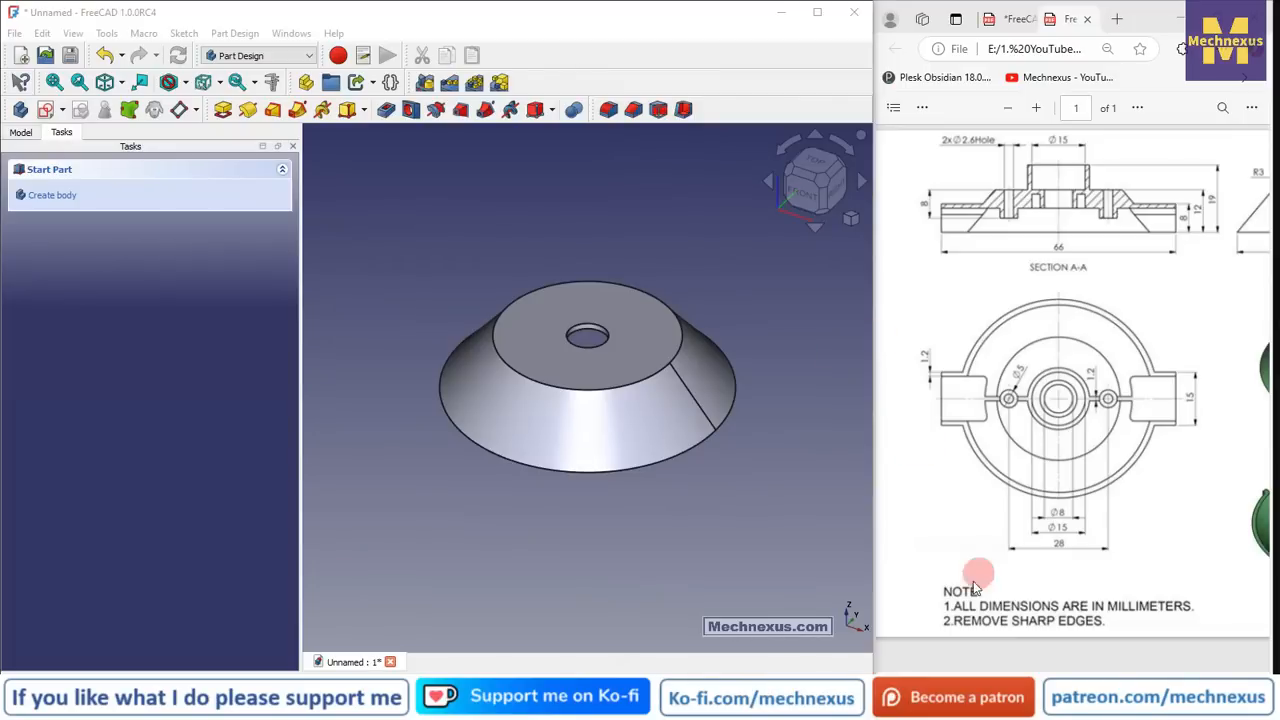
{"action": "left_click_drag", "start_coordinate": [957, 655], "coordinate": [1120, 636]}
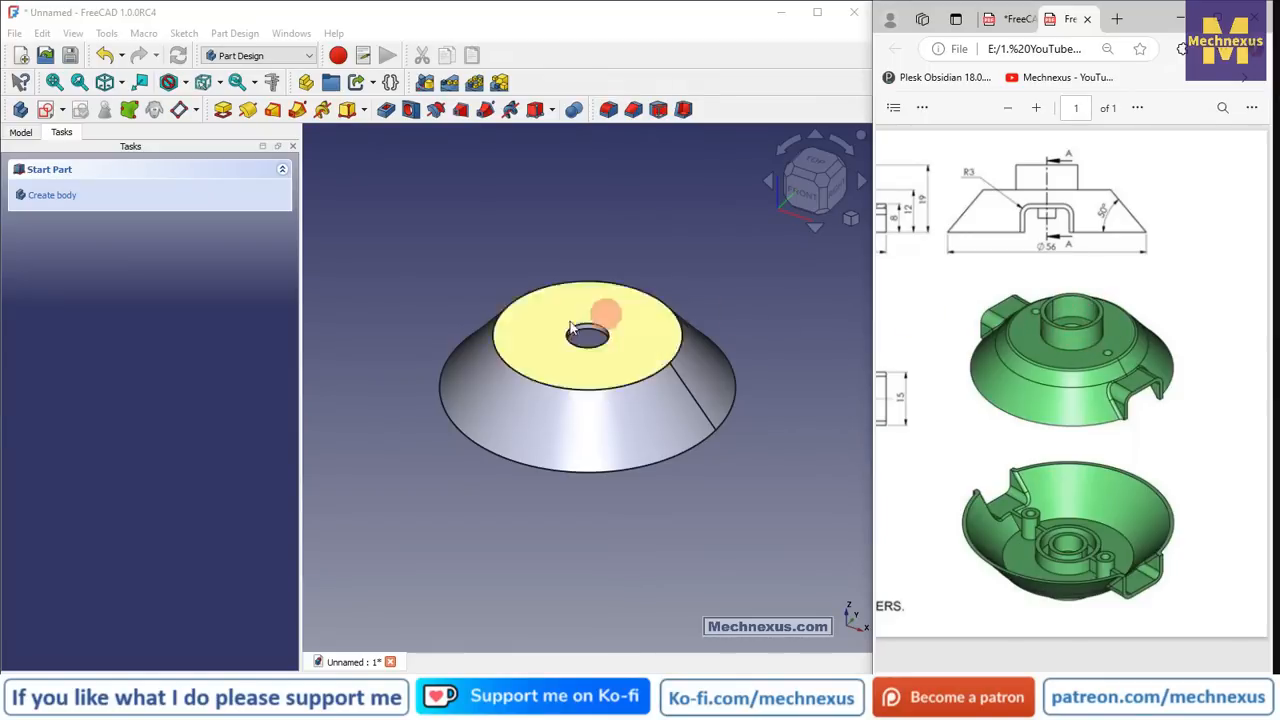
- Start a sketch on the dish's top face and draw two circles centred on the origin
{"action": "left_click", "coordinate": [636, 305]}
{"action": "left_click", "coordinate": [45, 109]}
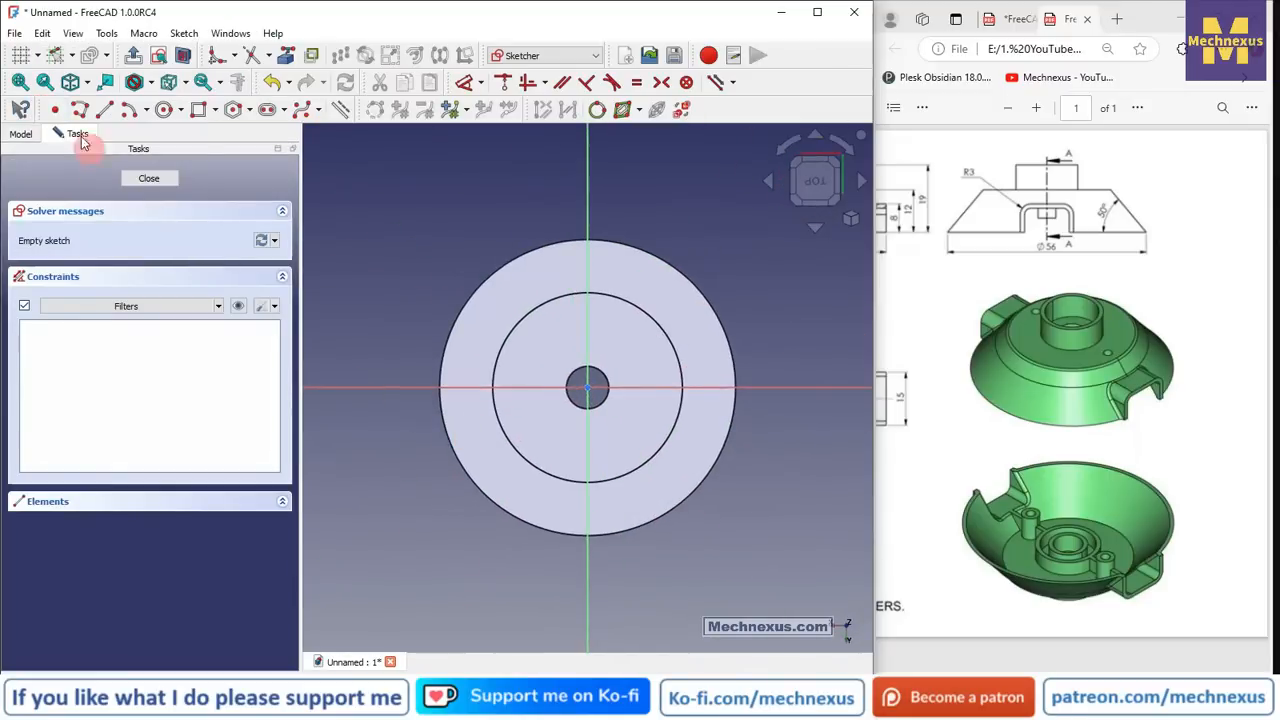
{"action": "left_click", "coordinate": [163, 109]}
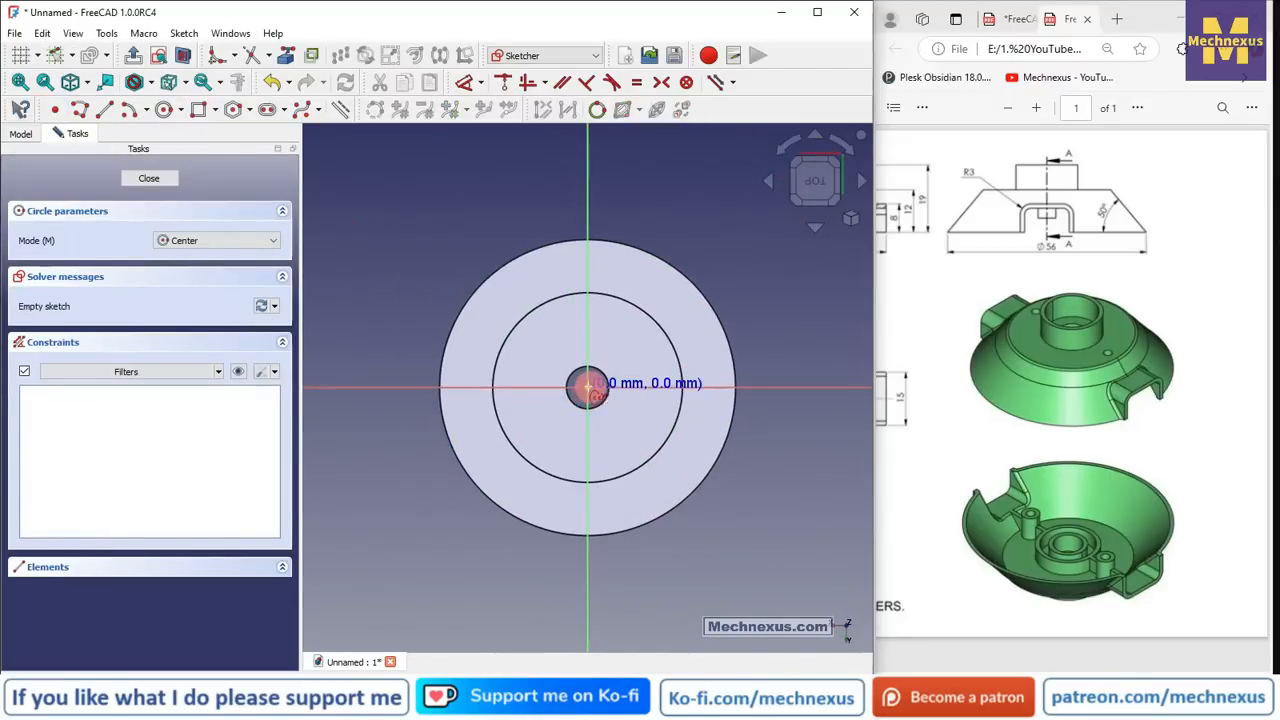
{"action": "left_click", "coordinate": [588, 387]}
{"action": "left_click", "coordinate": [610, 341]}
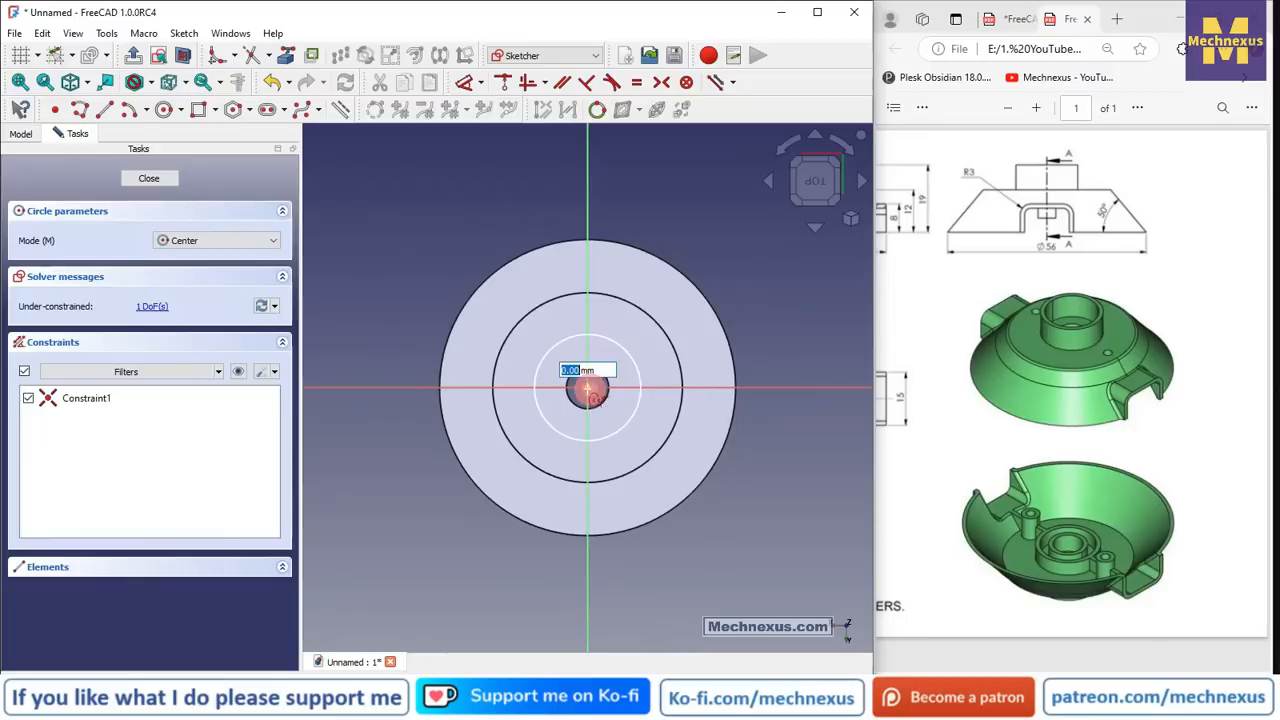
{"action": "left_click", "coordinate": [588, 389]}
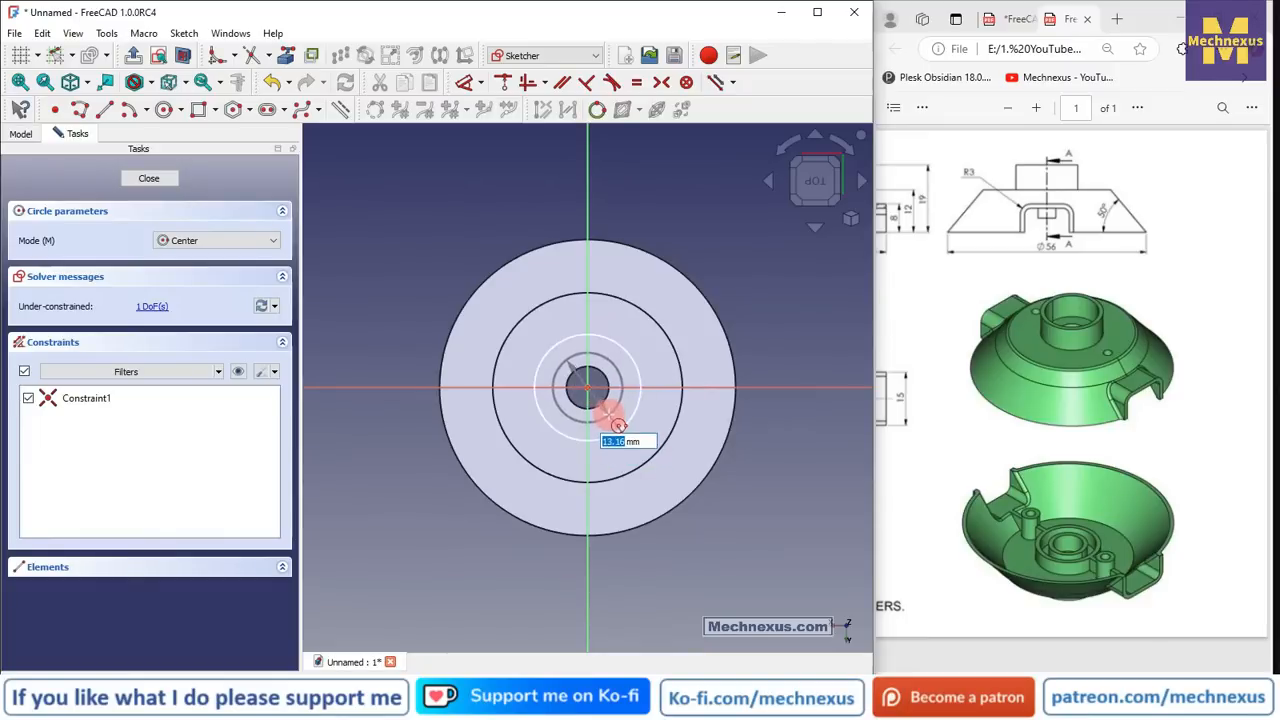
{"action": "left_click", "coordinate": [618, 426]}
{"action": "key", "text": "Escape"}
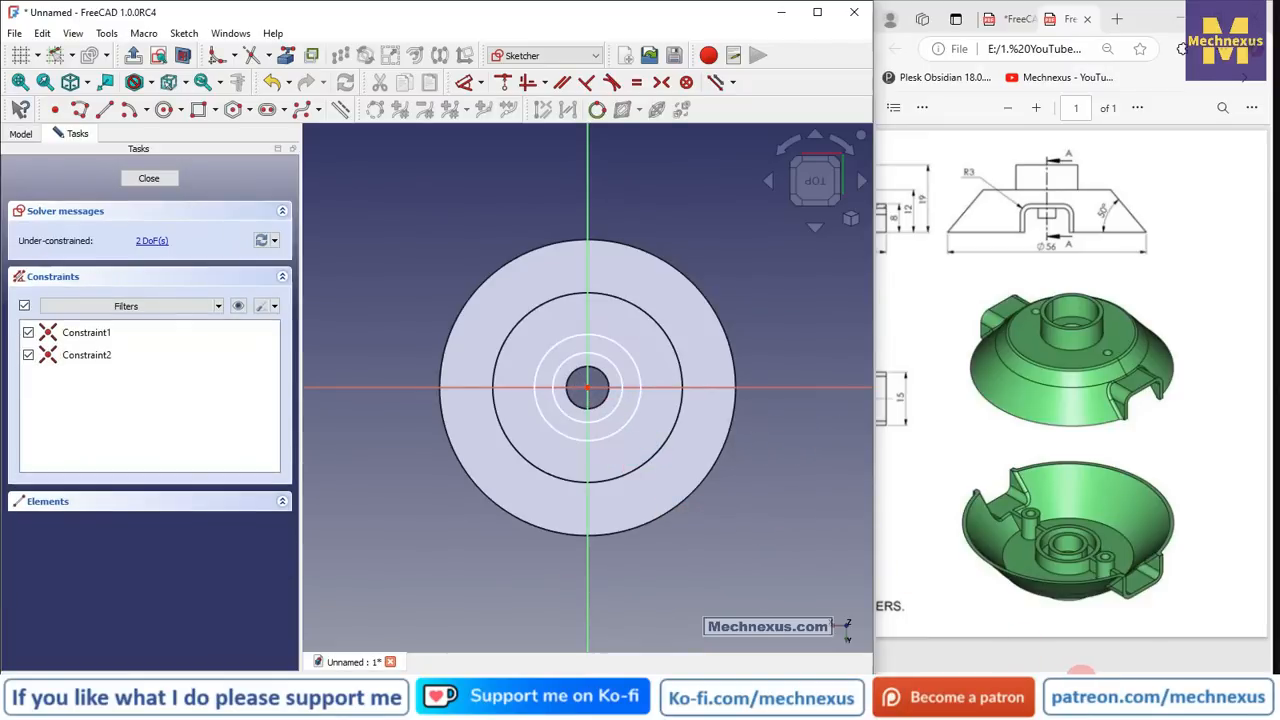
{"action": "scroll", "coordinate": [974, 571], "scroll_direction": "left", "scroll_amount": 5}
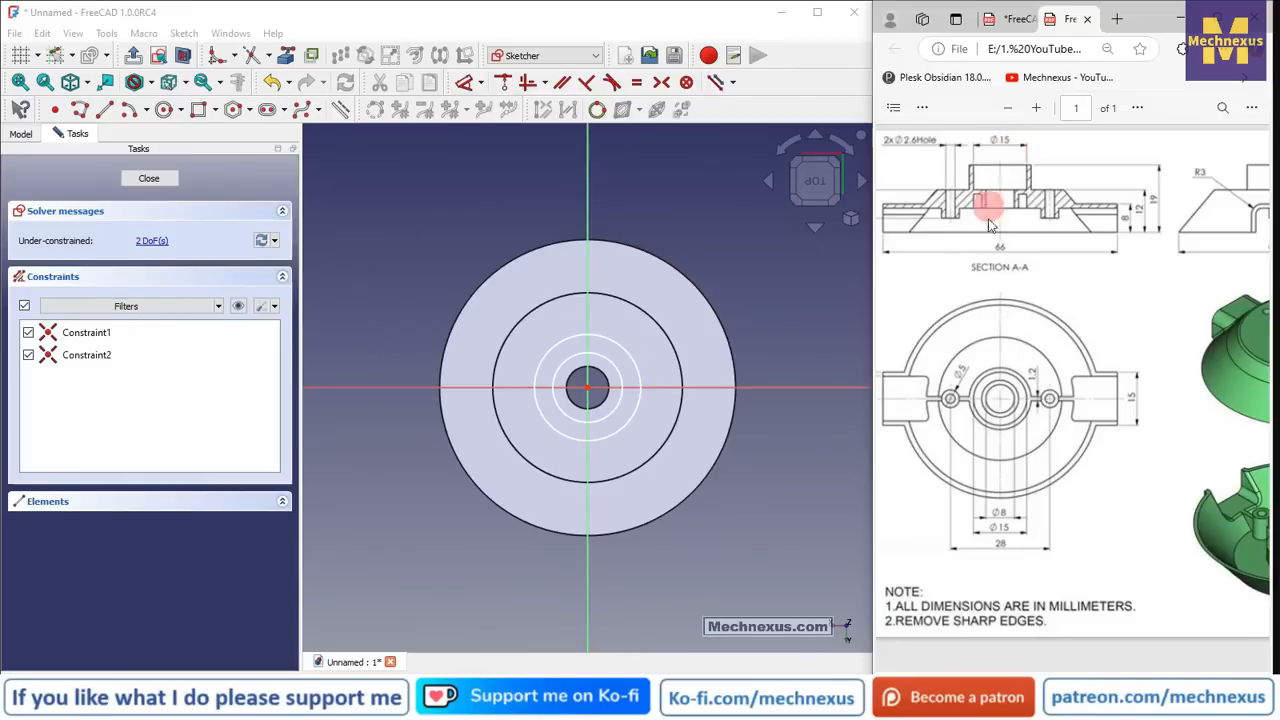
{"action": "scroll", "coordinate": [617, 350], "scroll_direction": "up", "scroll_amount": 1}
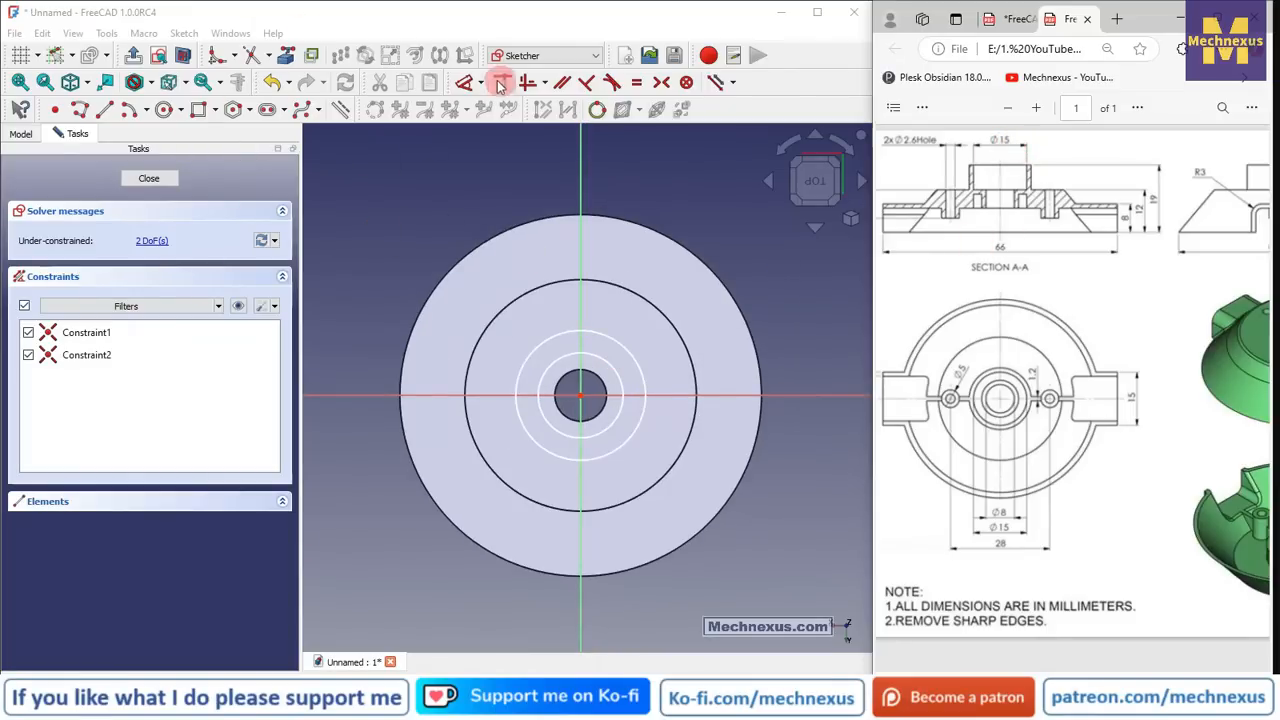
- Dimension the inner circle Ø15 mm and the ring 1.2 mm wide, then close the sketch
{"action": "left_click", "coordinate": [463, 82]}
{"action": "left_click", "coordinate": [609, 367]}
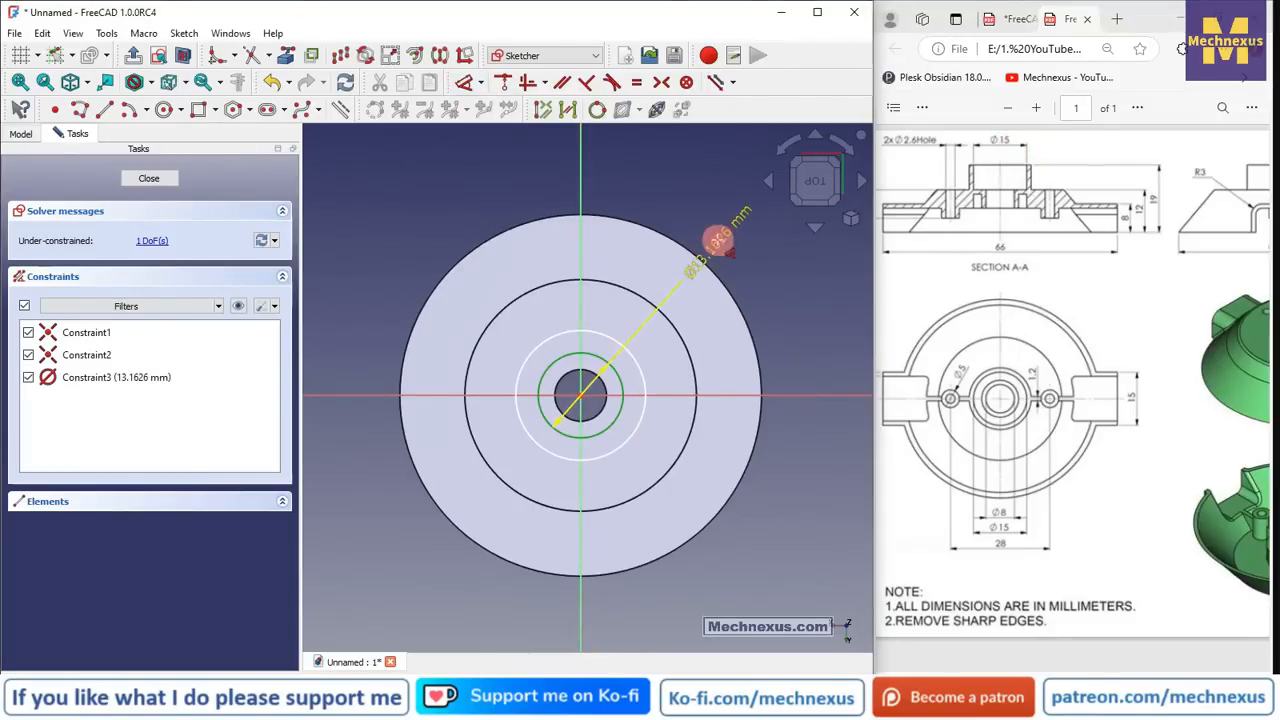
{"action": "left_click", "coordinate": [722, 238]}
{"action": "type", "text": "15"}
{"action": "key", "text": "Return"}
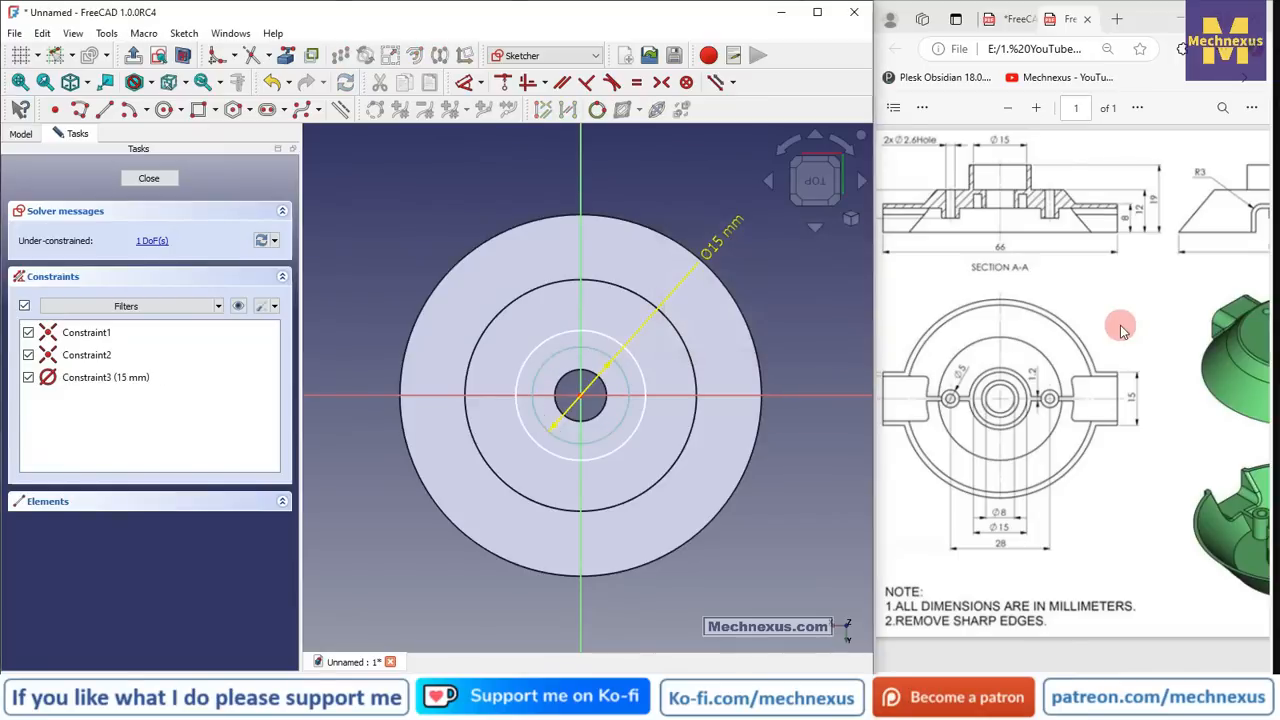
{"action": "scroll", "coordinate": [610, 368], "scroll_direction": "up", "scroll_amount": 2}
{"action": "left_click", "coordinate": [652, 371]}
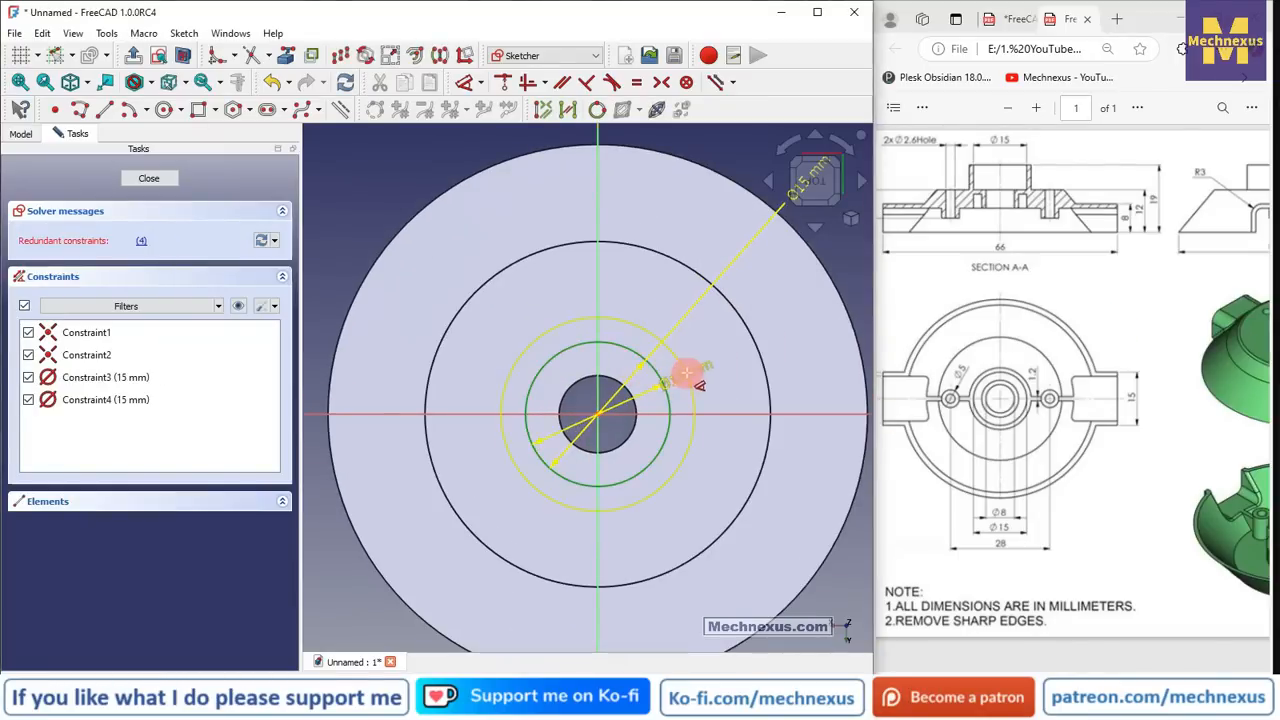
{"action": "left_click", "coordinate": [686, 372]}
{"action": "left_click", "coordinate": [723, 338]}
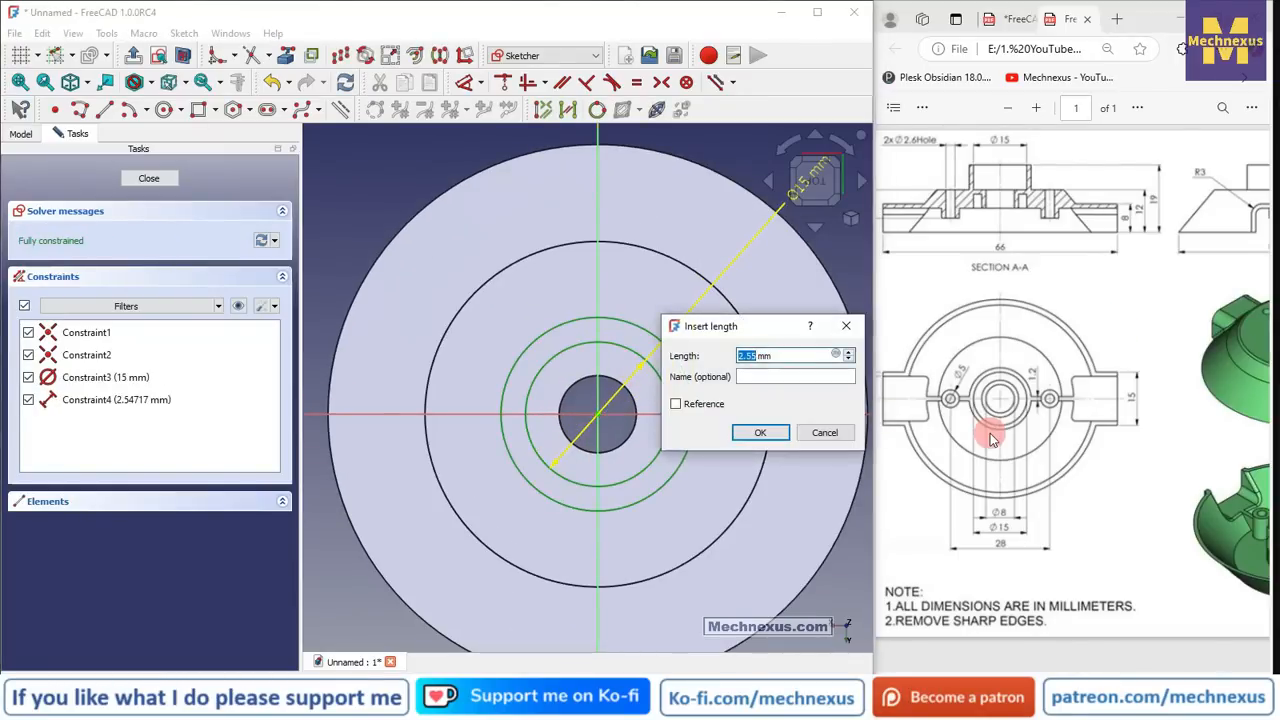
{"action": "type", "text": "1.2"}
{"action": "key", "text": "Return"}
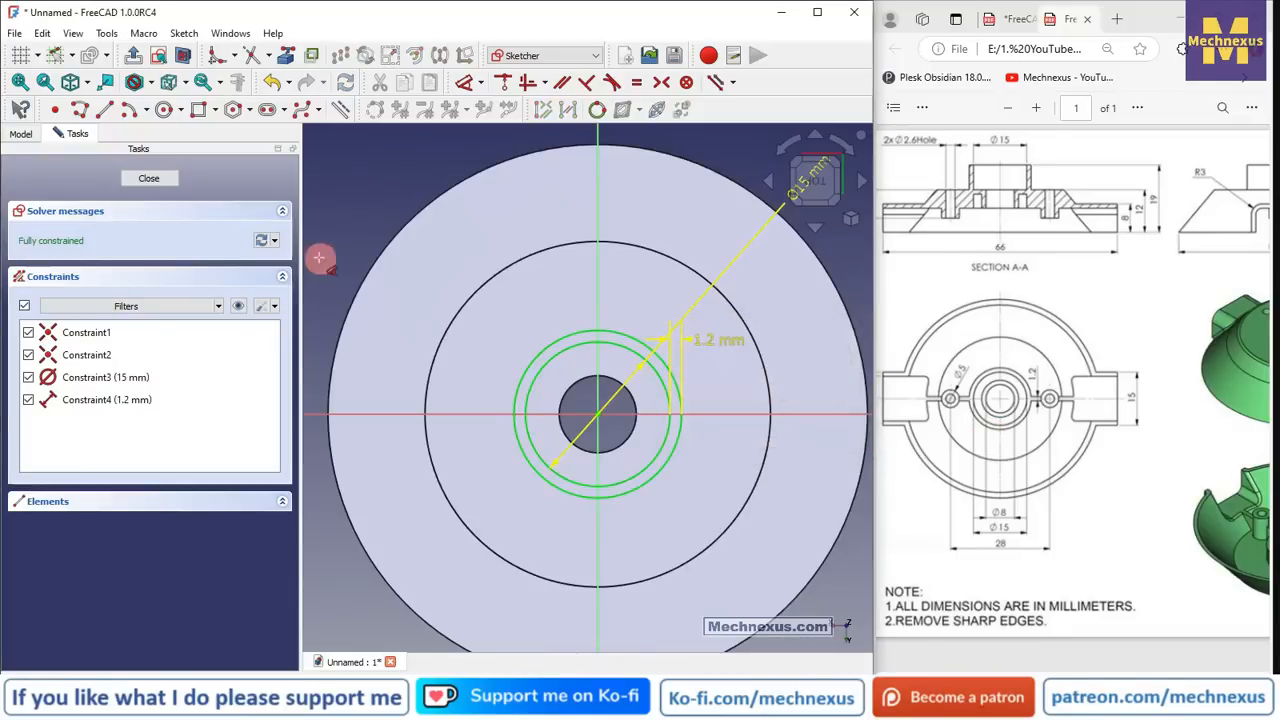
{"action": "left_click", "coordinate": [158, 180]}
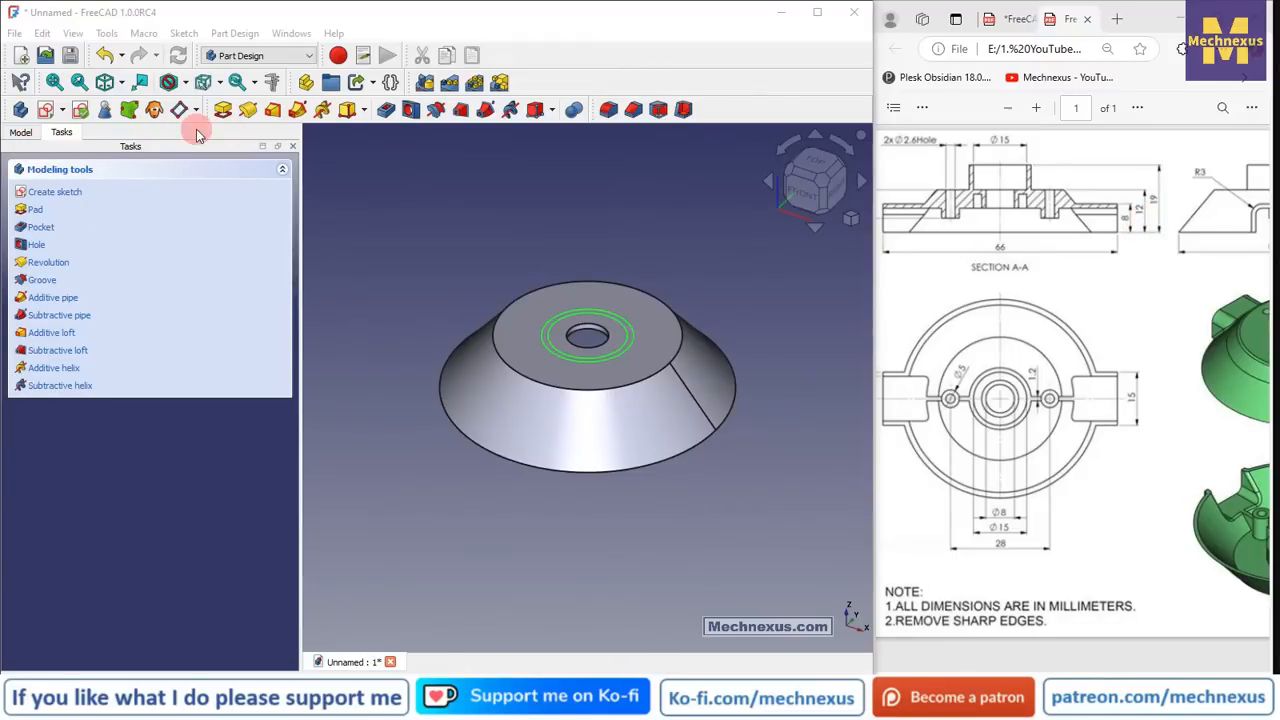
- Pad the ring sketch 7 mm into a hollow cylindrical boss
{"action": "left_click", "coordinate": [221, 116]}
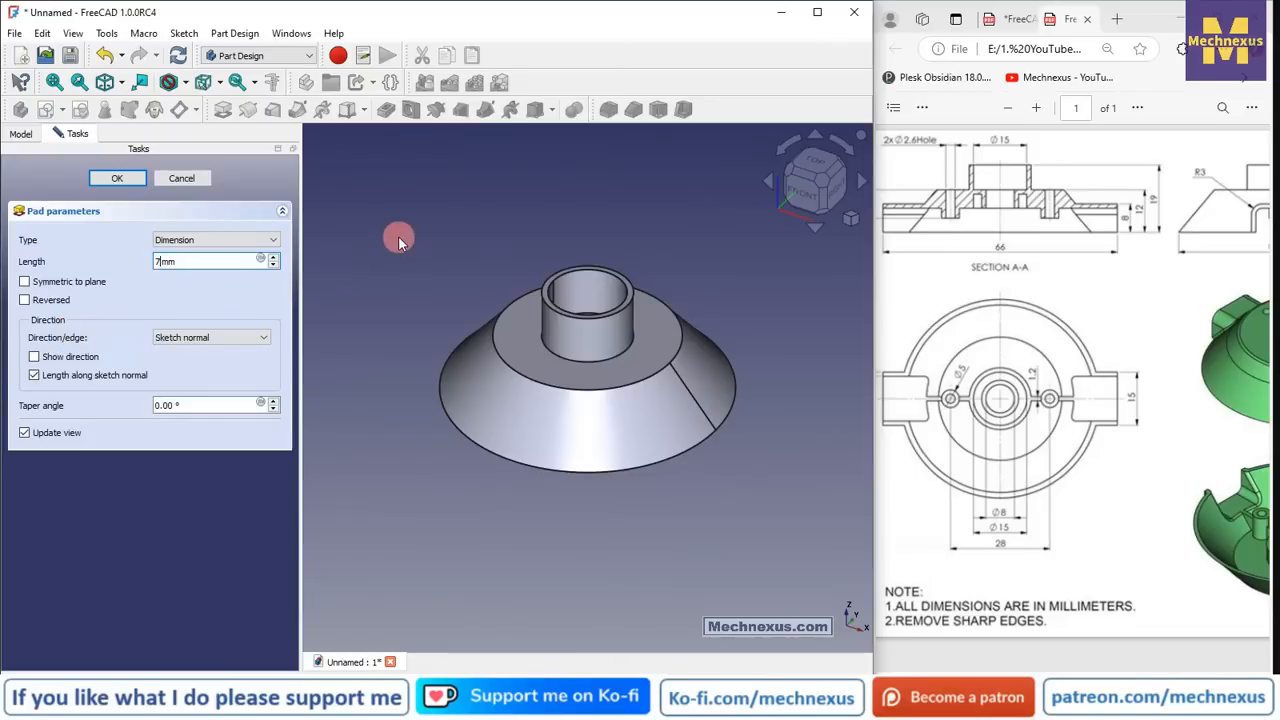
{"action": "type", "text": "7"}
{"action": "key", "text": "Return"}
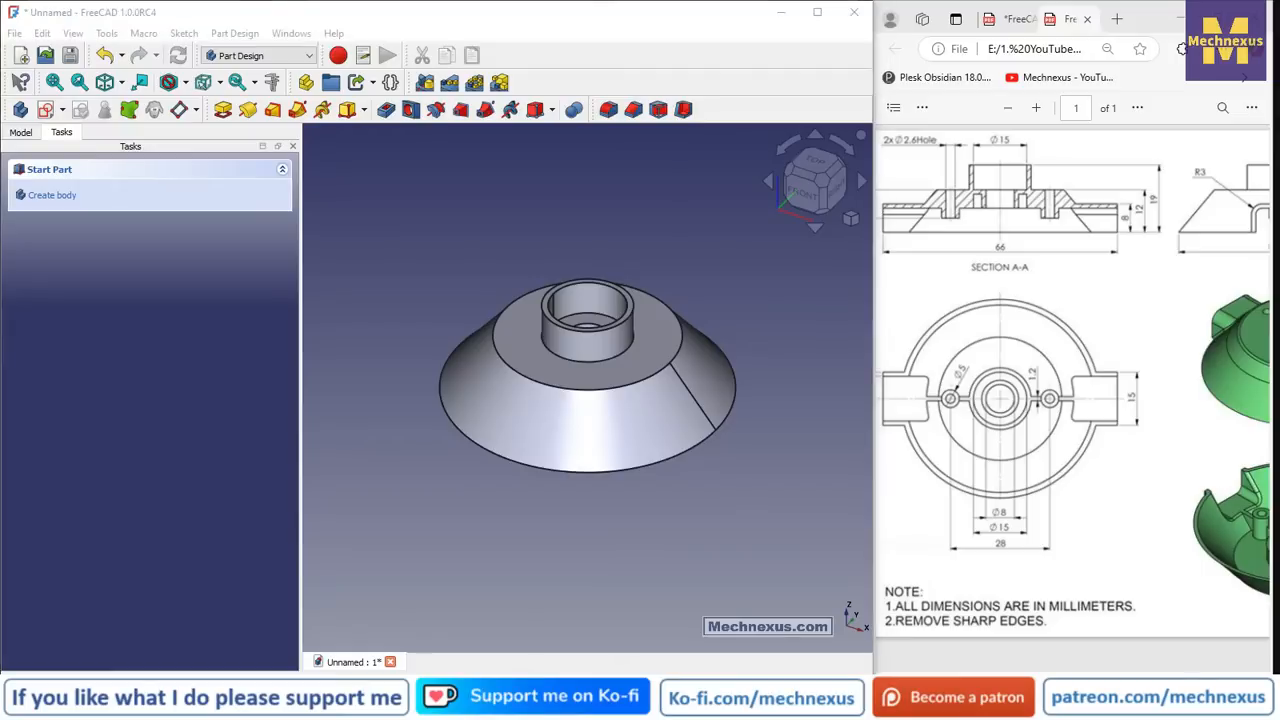
{"action": "left_click", "coordinate": [283, 384]}
- Check Revolution and Pad in the model tree, inspect the underside, and clear the selection
{"action": "left_click", "coordinate": [20, 132]}
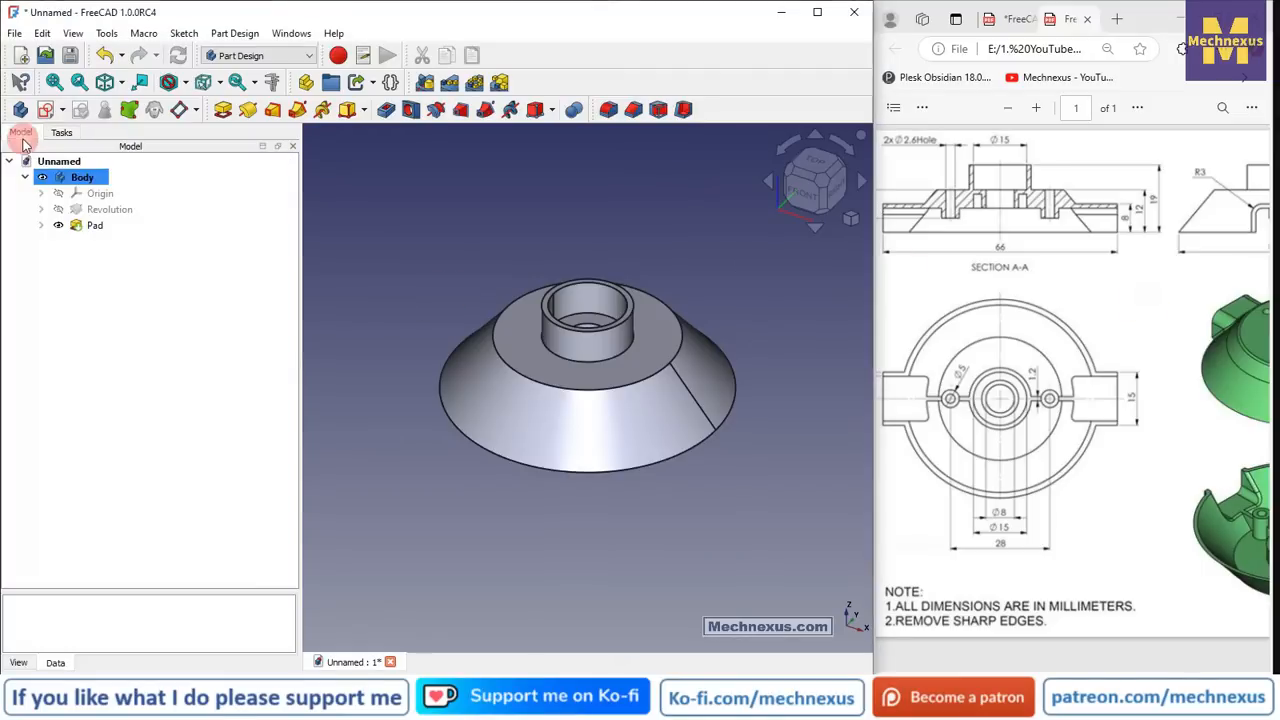
{"action": "left_click_drag", "start_coordinate": [1001, 677], "coordinate": [1174, 677]}
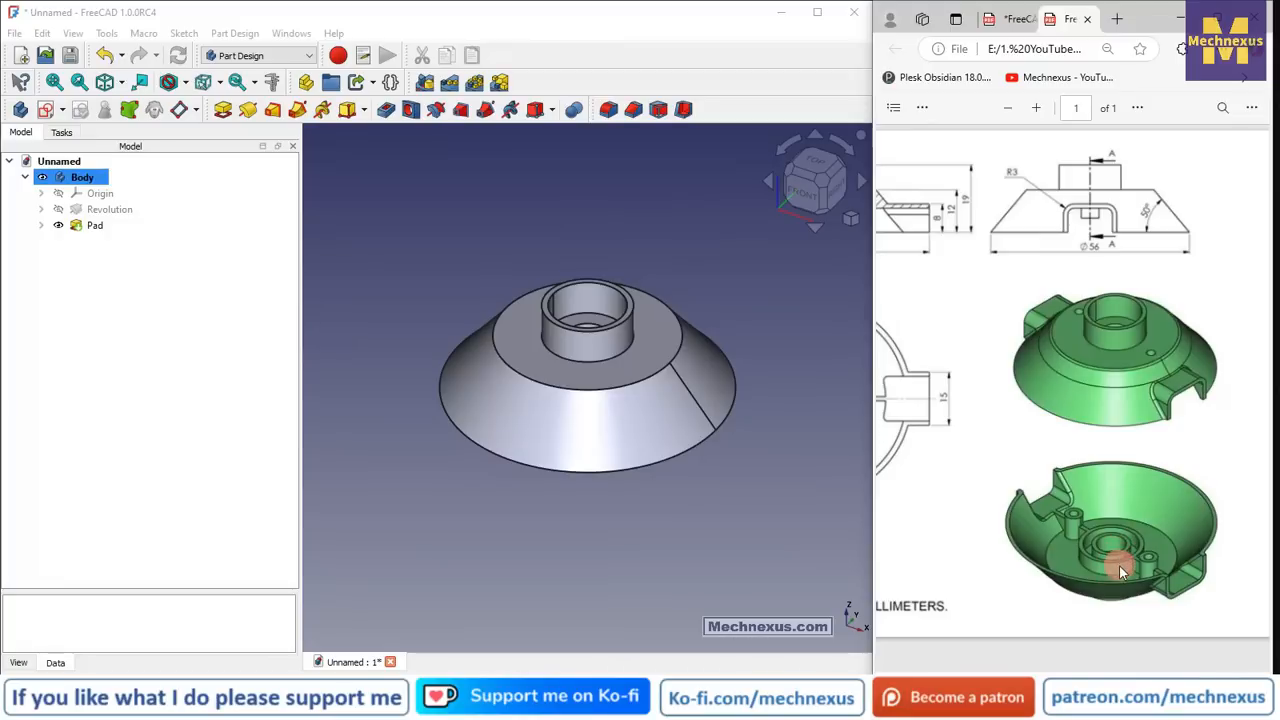
{"action": "left_click_drag", "start_coordinate": [691, 486], "coordinate": [463, 555]}
{"action": "scroll", "coordinate": [600, 592], "scroll_direction": "up", "scroll_amount": 3}
{"action": "mouse_move", "coordinate": [446, 482]}
{"action": "middle_mouse_down"}
{"action": "mouse_move", "coordinate": [403, 494]}
{"action": "mouse_move", "coordinate": [430, 472]}
{"action": "middle_mouse_up"}
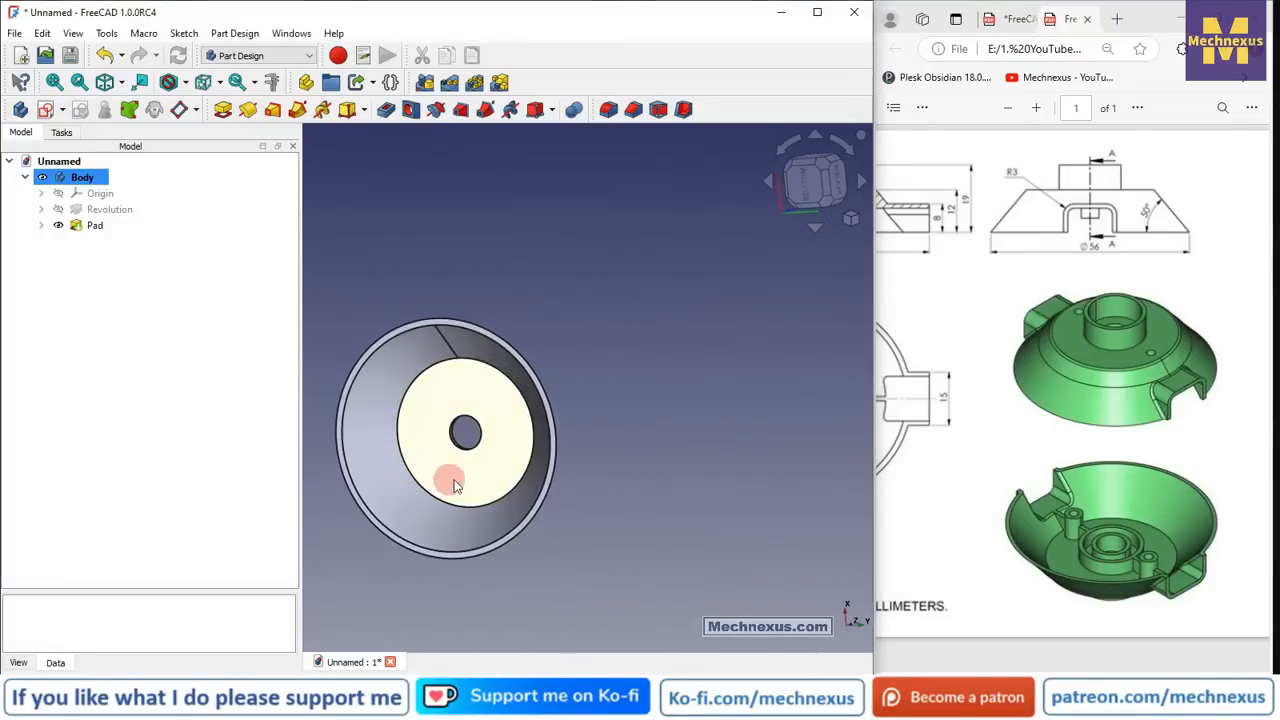
{"action": "left_click", "coordinate": [452, 482]}
{"action": "left_click", "coordinate": [641, 635]}
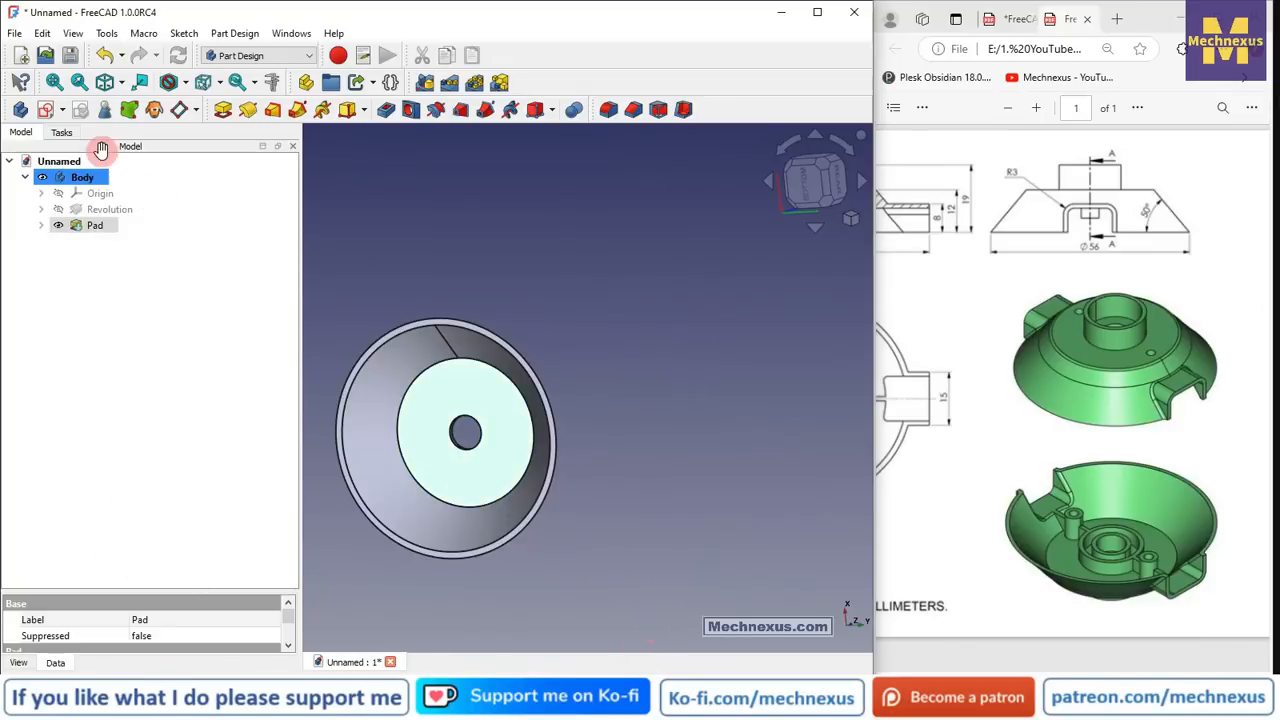
- Start a sketch on the underside and draw two concentric circles at the origin
{"action": "left_click", "coordinate": [48, 112]}
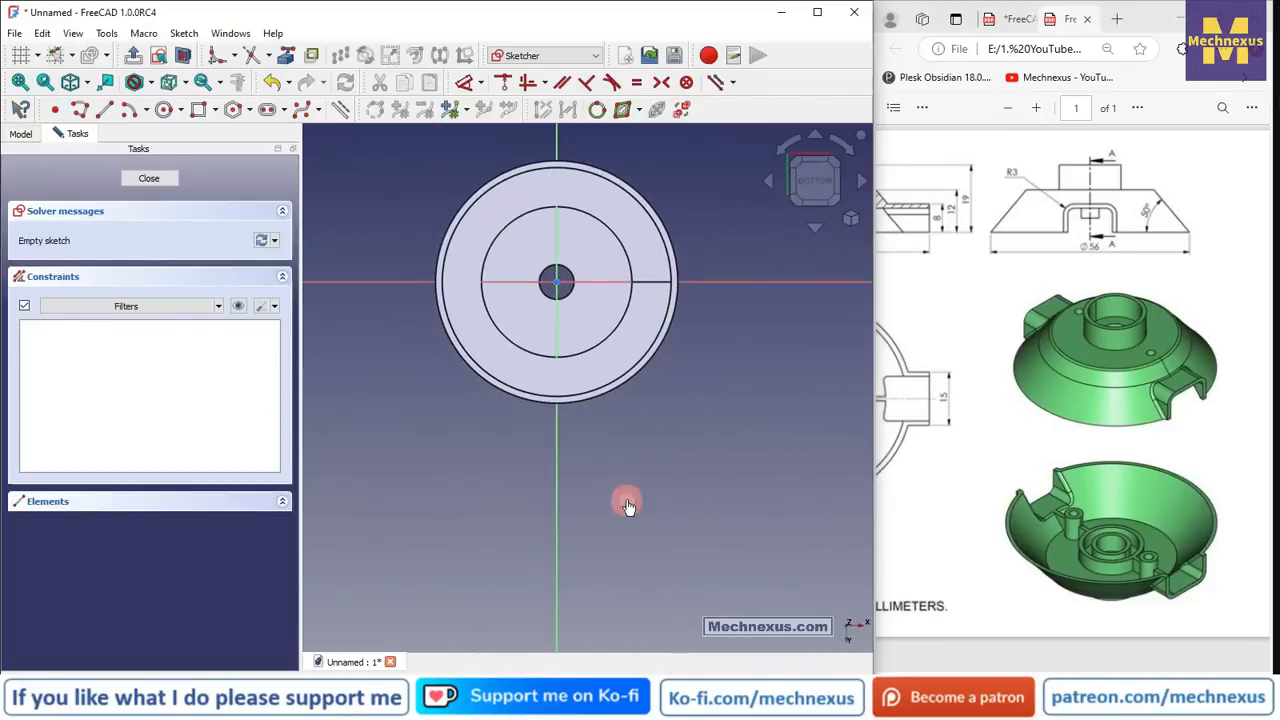
{"action": "scroll", "coordinate": [454, 577], "scroll_direction": "down", "scroll_amount": 2}
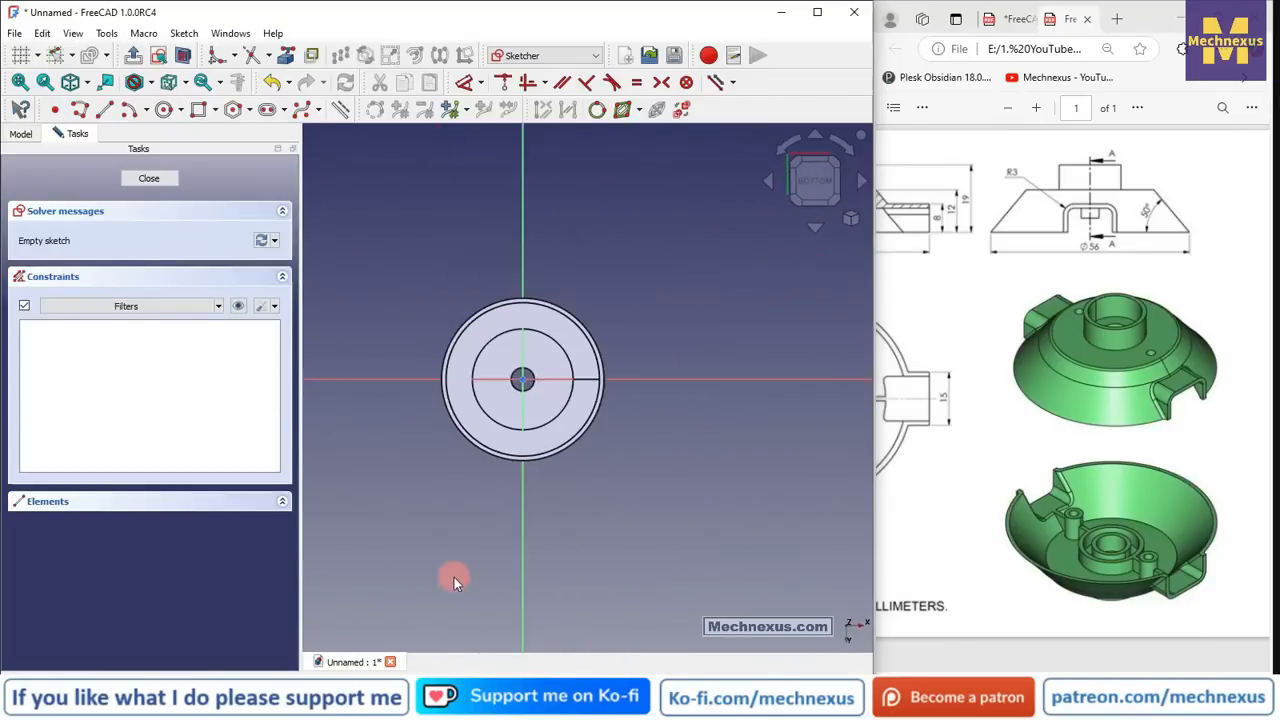
{"action": "left_click", "coordinate": [163, 109]}
{"action": "scroll", "coordinate": [545, 320], "scroll_direction": "up", "scroll_amount": 2}
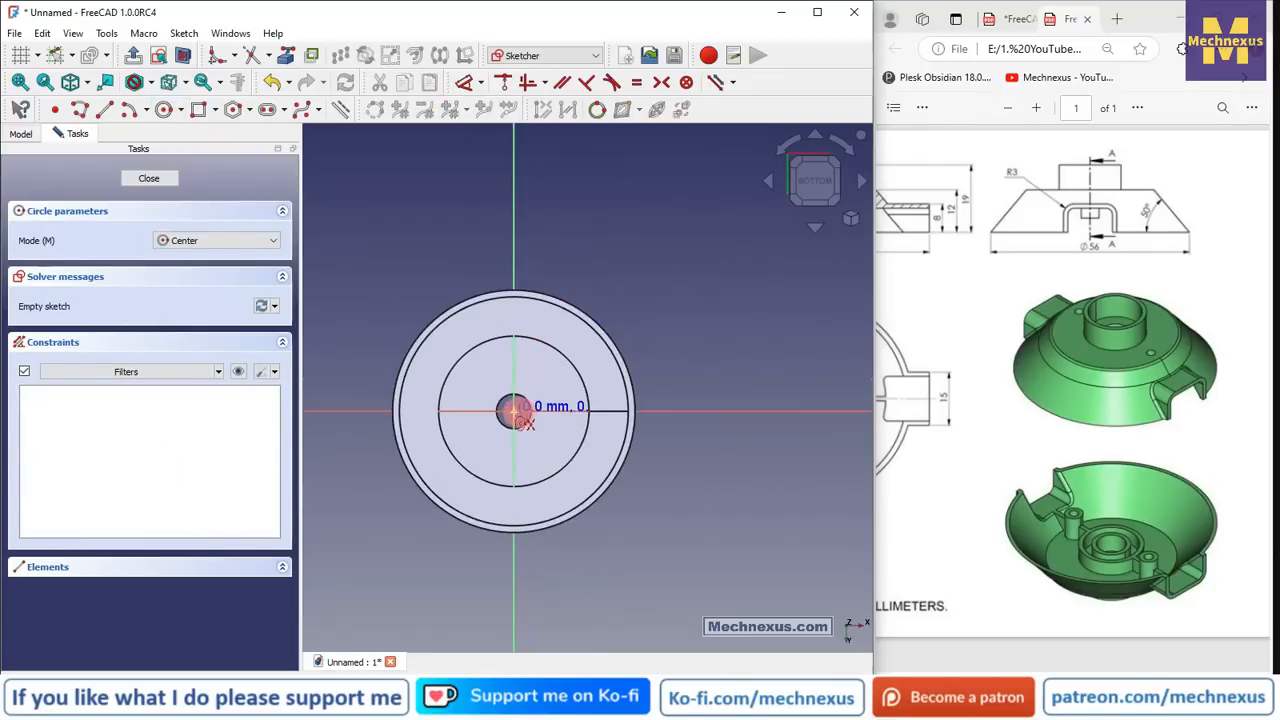
{"action": "left_click", "coordinate": [513, 411]}
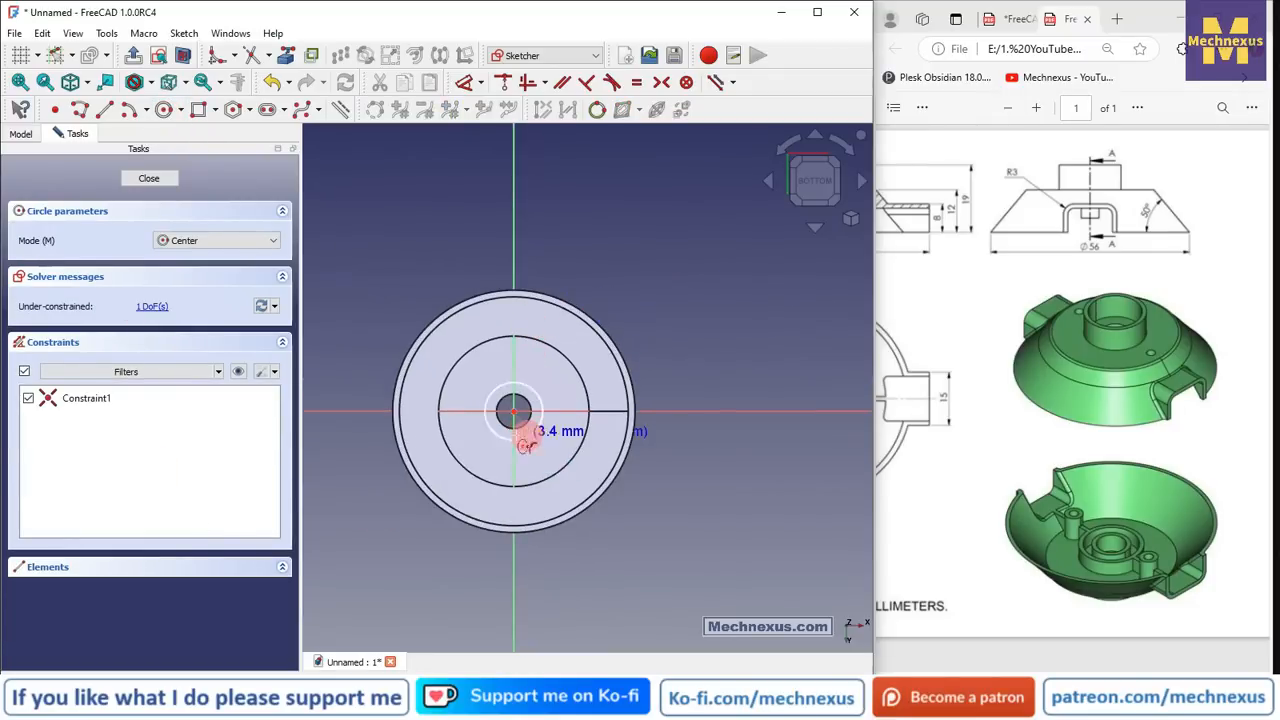
{"action": "scroll", "coordinate": [500, 432], "scroll_direction": "up", "scroll_amount": 2}
{"action": "left_click", "coordinate": [580, 392]}
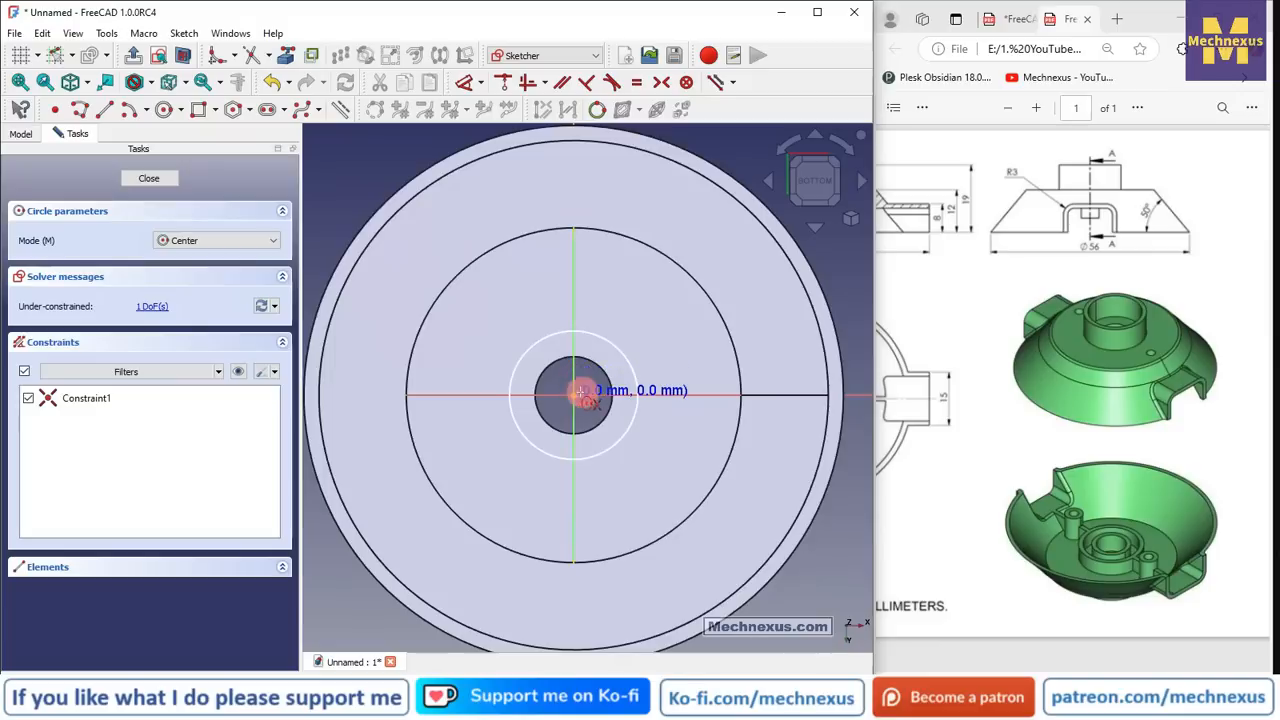
{"action": "left_click", "coordinate": [630, 462]}
{"action": "left_click_drag", "start_coordinate": [1036, 674], "coordinate": [968, 670]}
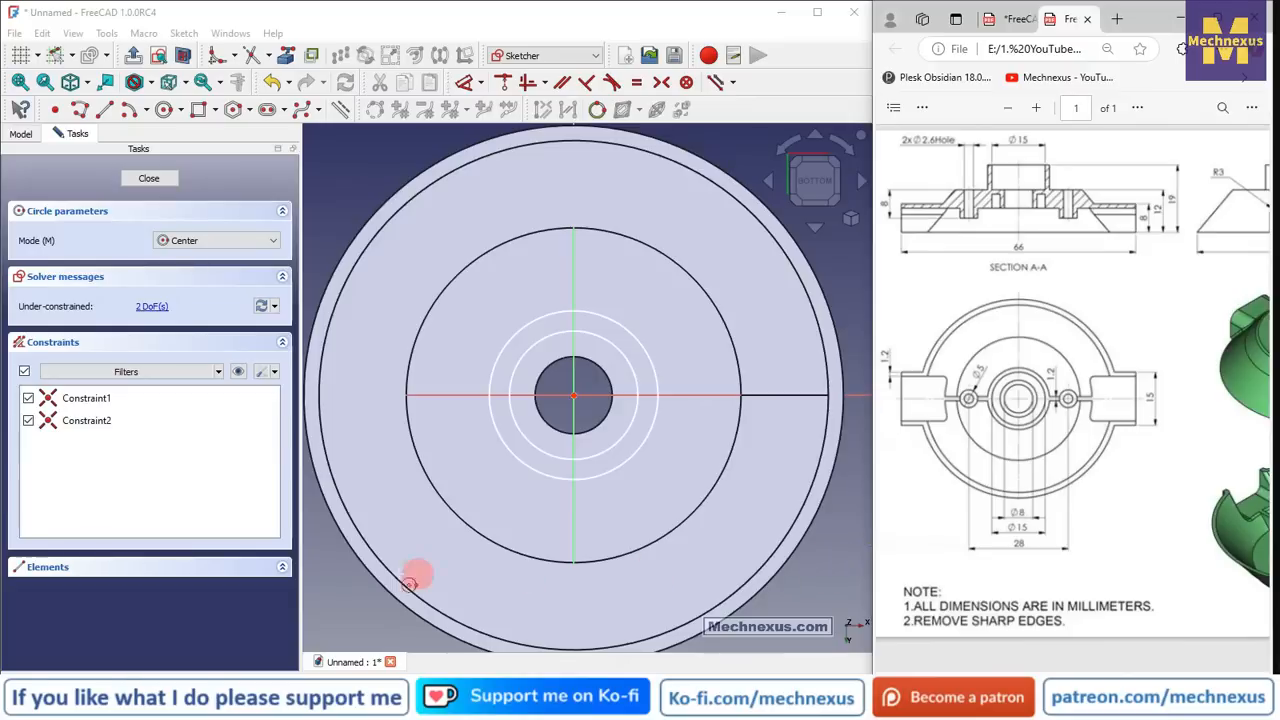
{"action": "scroll", "coordinate": [625, 360], "scroll_direction": "up", "scroll_amount": 2}
{"action": "left_click", "coordinate": [562, 402]}
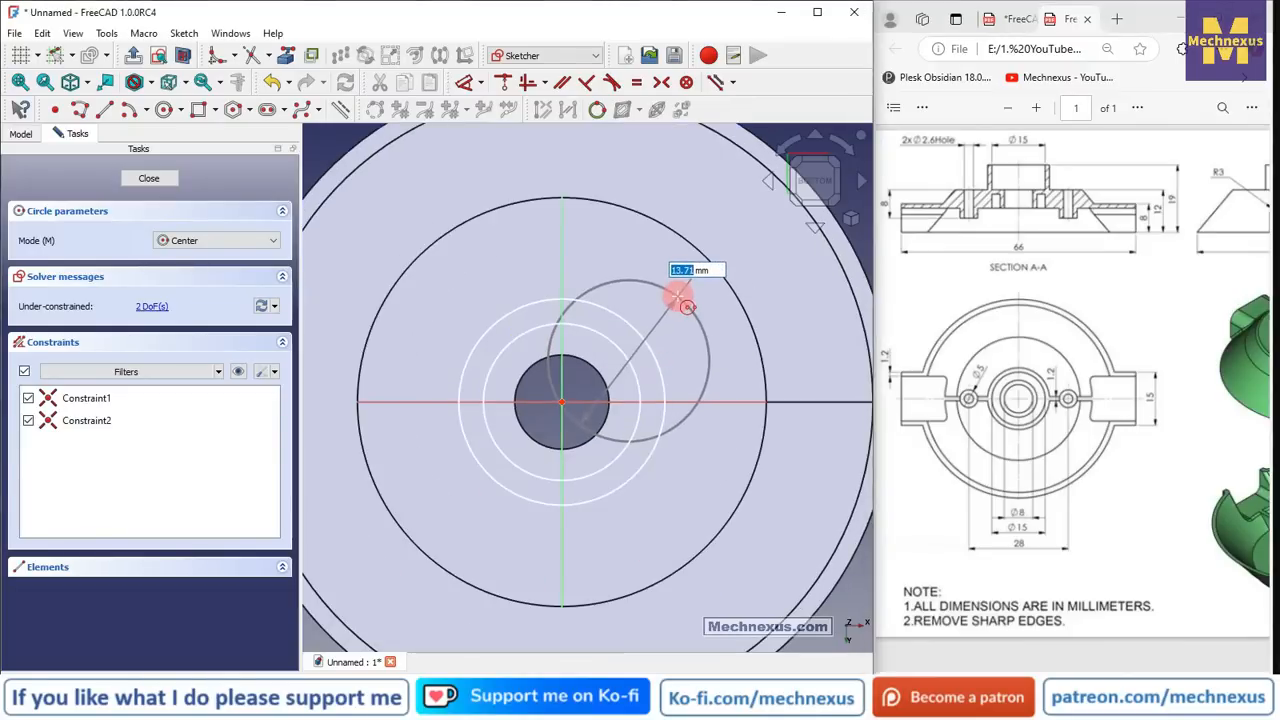
{"action": "key", "text": "Escape"}
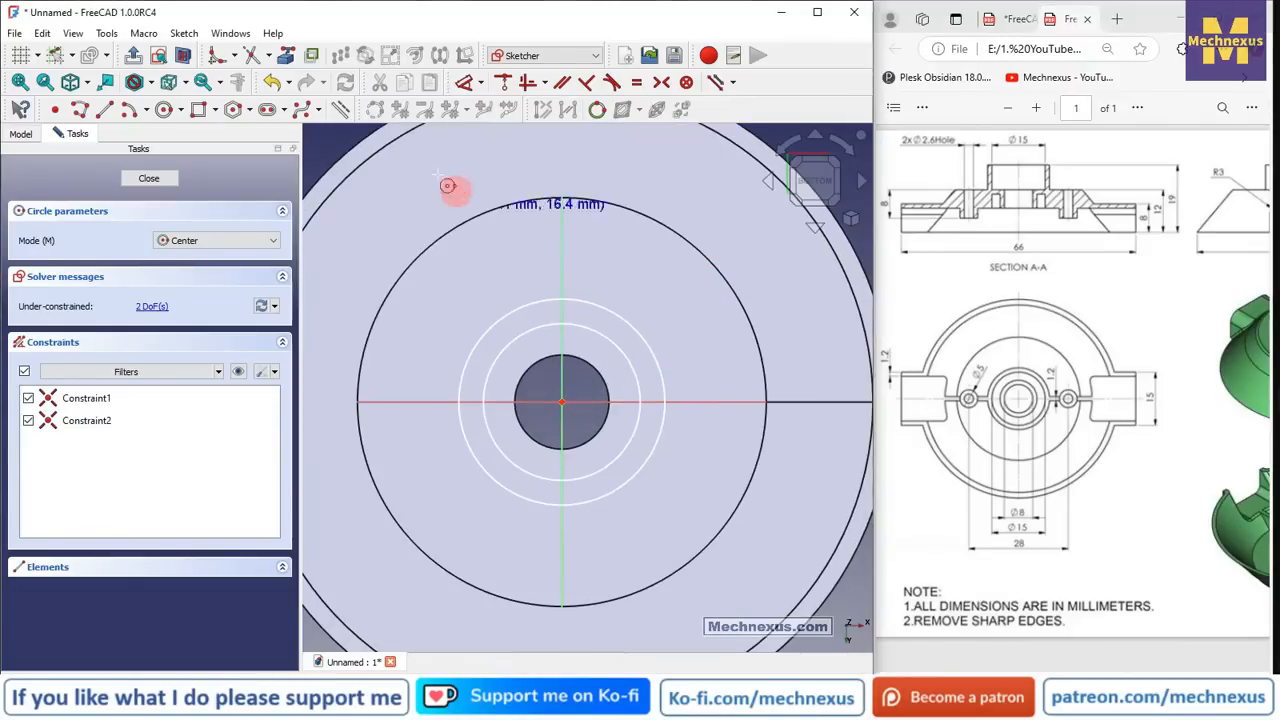
- Dimension the inner circle to Ø8 mm and the gap to the next circle to 1.2 mm
{"action": "left_click", "coordinate": [464, 83]}
{"action": "left_click", "coordinate": [627, 357]}
{"action": "left_click", "coordinate": [663, 303]}
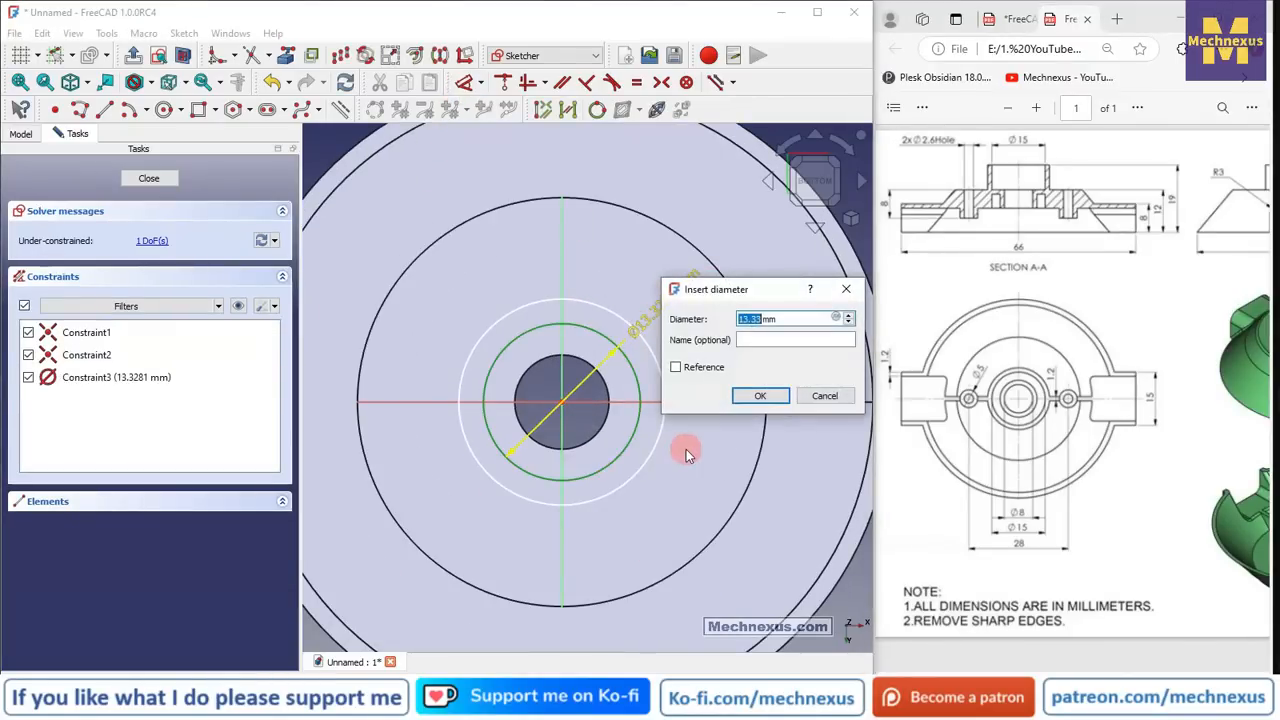
{"action": "type", "text": "8"}
{"action": "key", "text": "Return"}
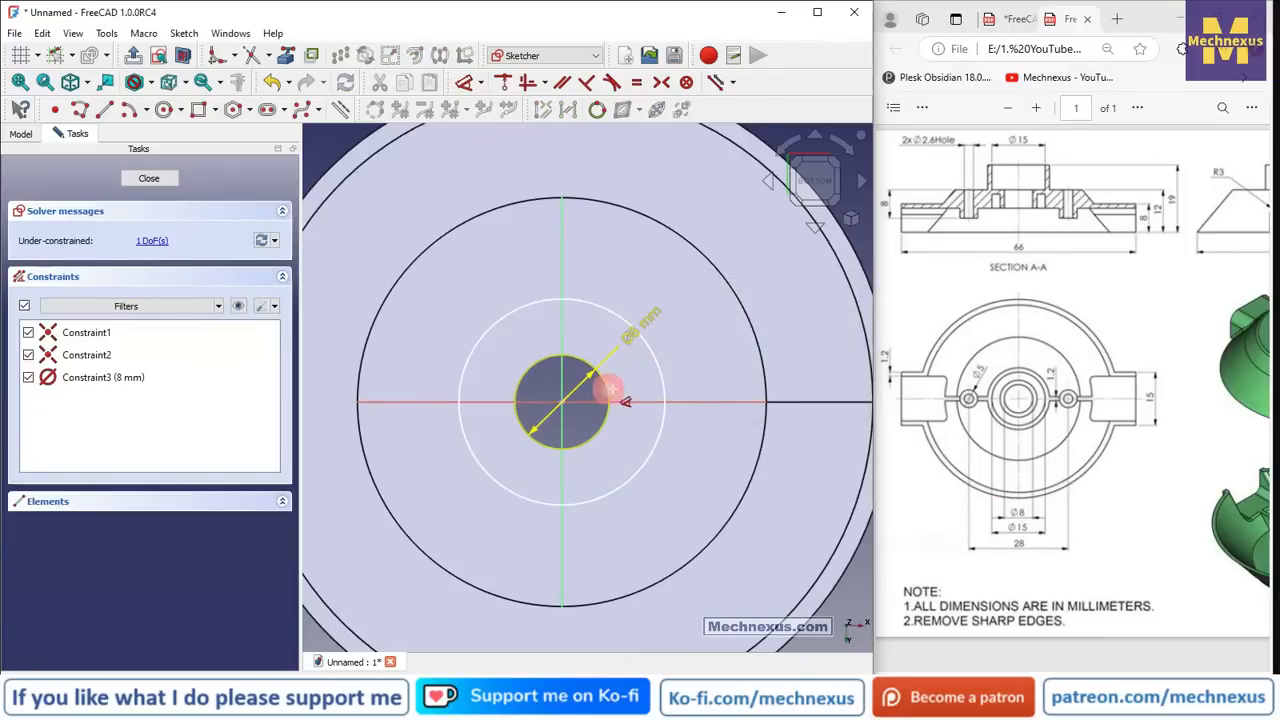
{"action": "left_click", "coordinate": [608, 388]}
{"action": "left_click", "coordinate": [658, 372]}
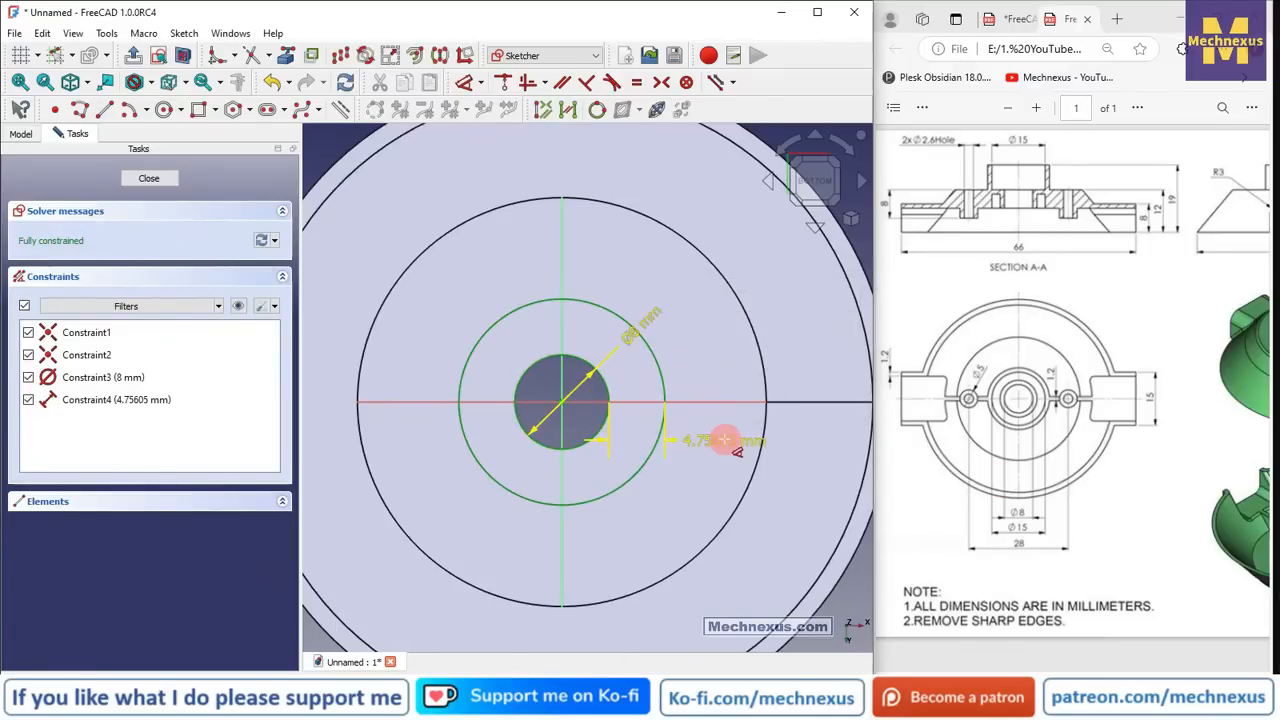
{"action": "left_click", "coordinate": [724, 440]}
{"action": "type", "text": "1.2"}
{"action": "key", "text": "Return"}
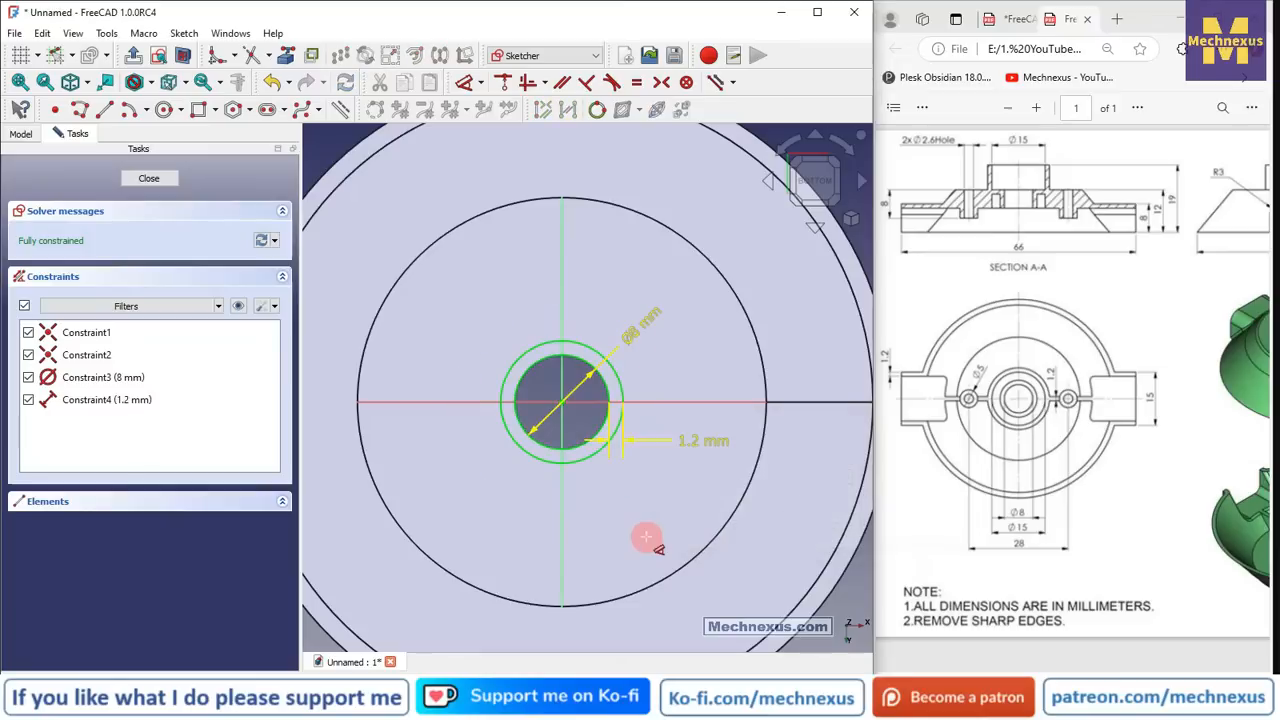
{"action": "left_click", "coordinate": [151, 84]}
- Switch to wireframe display and add a Ø15 mm circle at the origin
{"action": "left_click", "coordinate": [165, 142]}
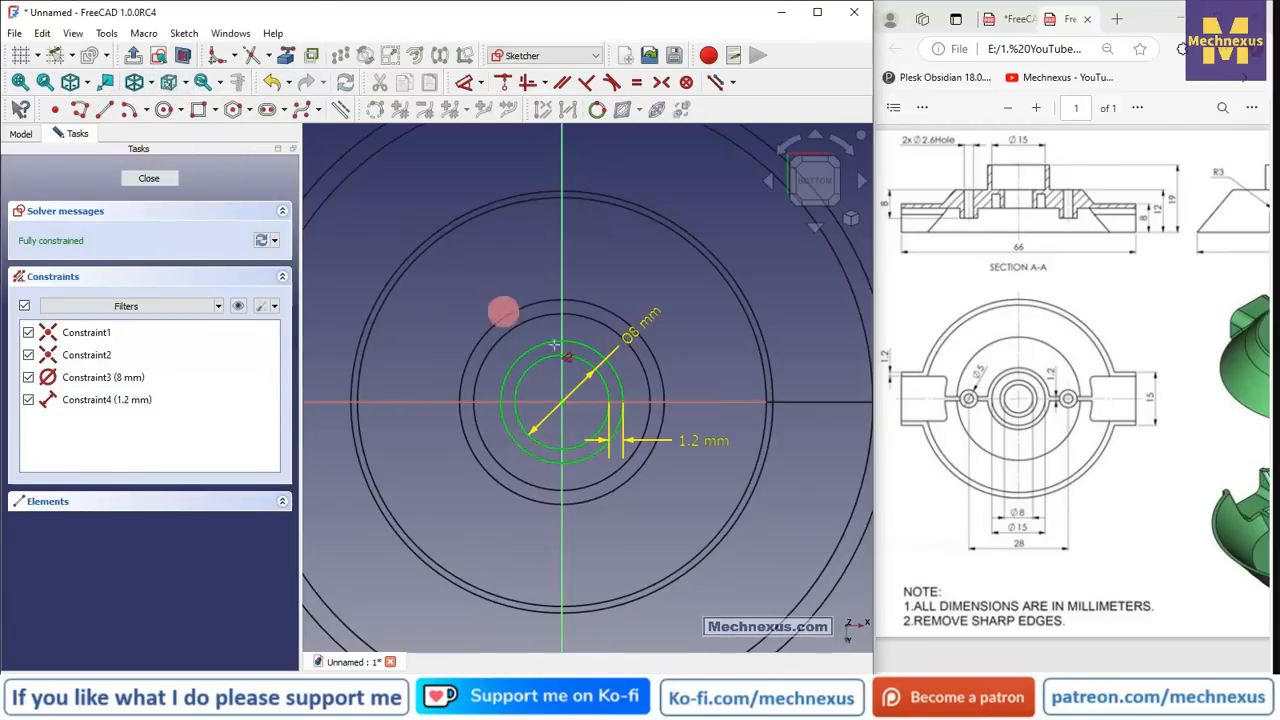
{"action": "left_click", "coordinate": [164, 109]}
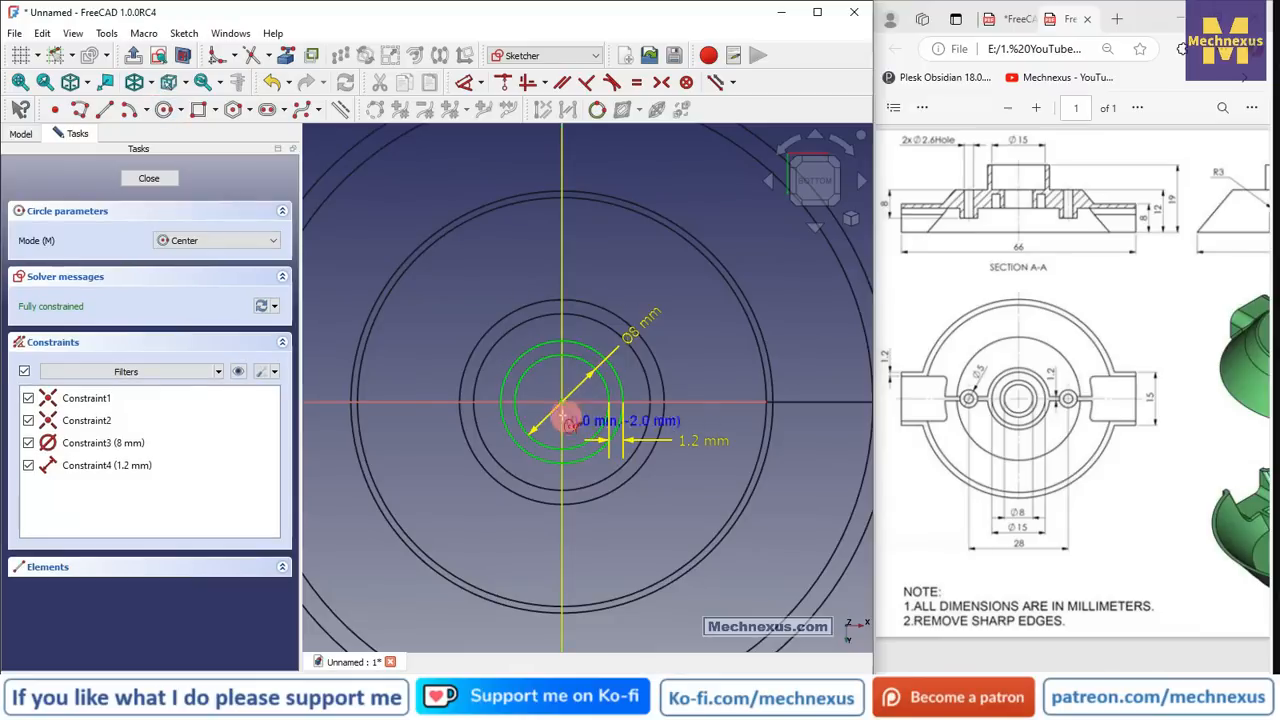
{"action": "left_click", "coordinate": [562, 402]}
{"action": "left_click", "coordinate": [659, 494]}
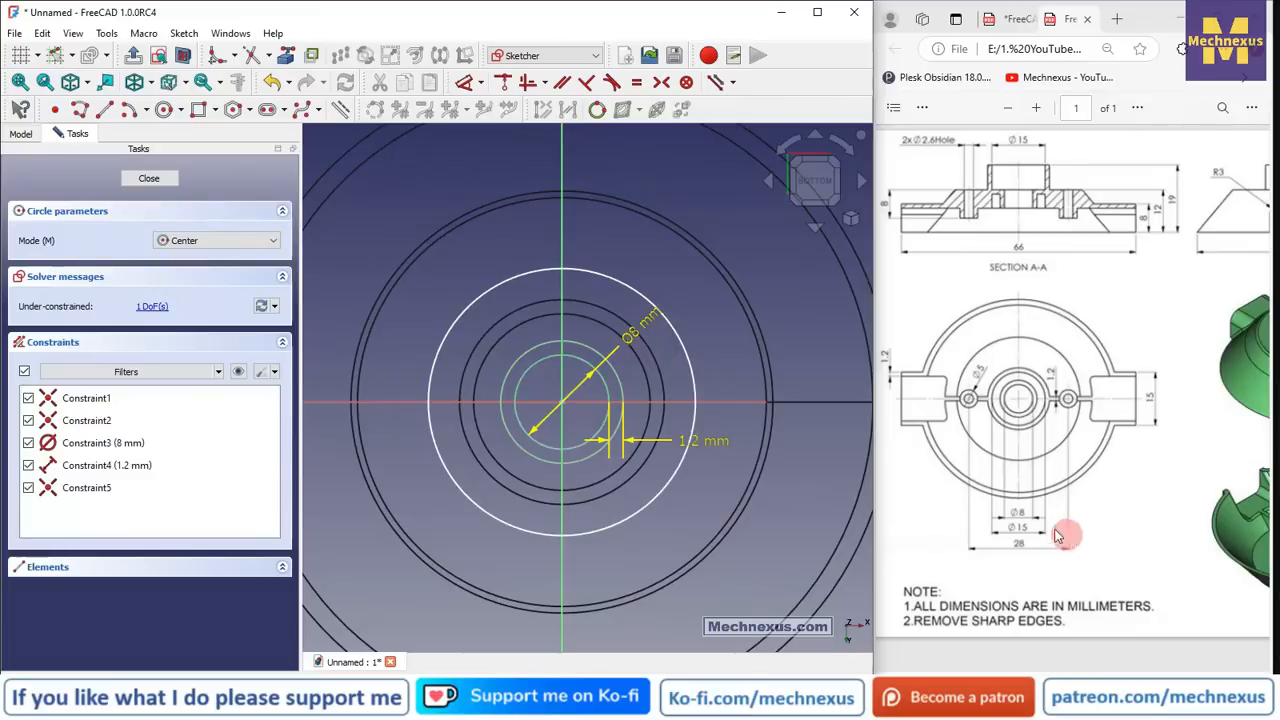
{"action": "left_click", "coordinate": [464, 84]}
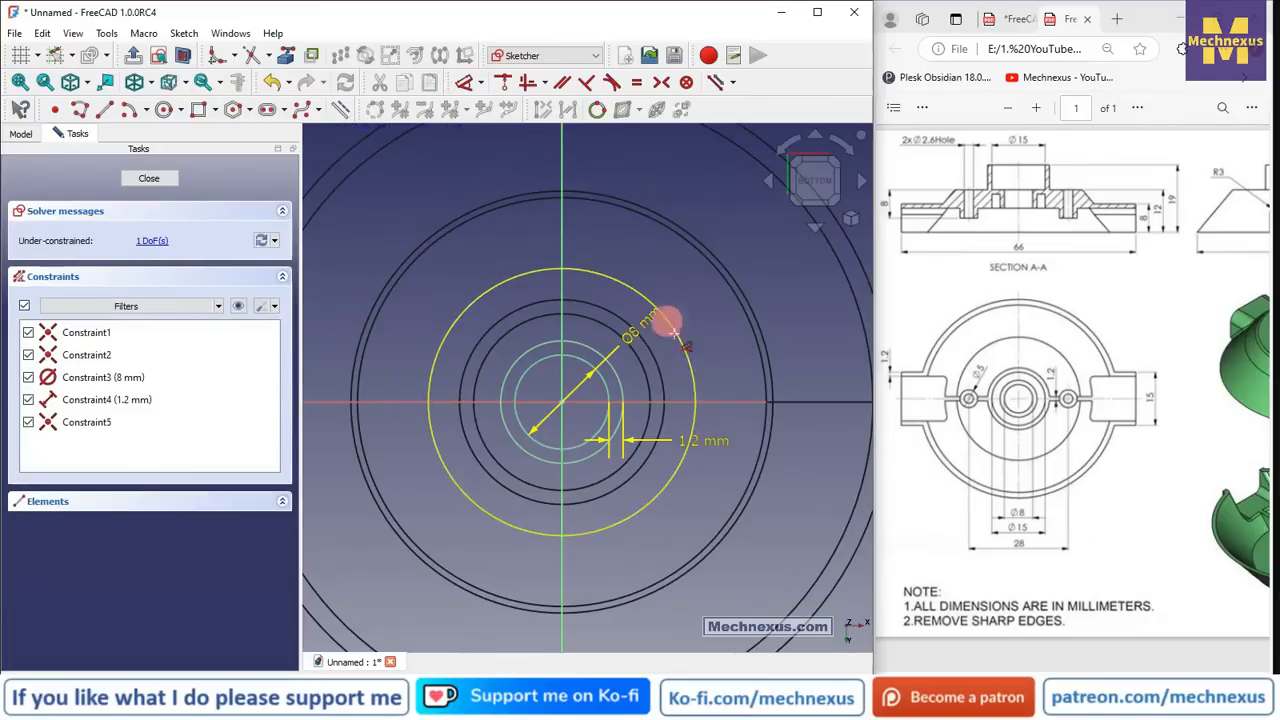
{"action": "left_click", "coordinate": [686, 354]}
{"action": "left_click", "coordinate": [728, 320]}
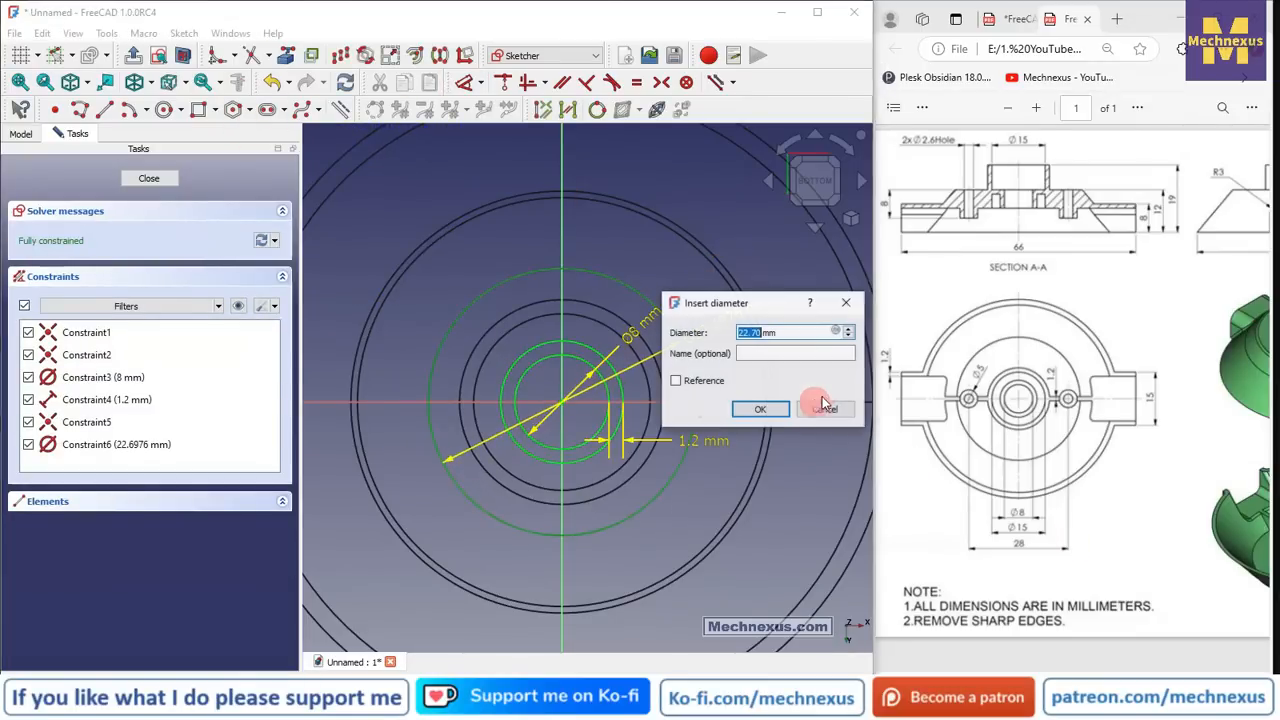
{"action": "type", "text": "15"}
{"action": "key", "text": "Return"}
- Add another concentric circle 1.2 mm outside the 15 mm circle
{"action": "scroll", "coordinate": [457, 357], "scroll_direction": "up", "scroll_amount": 3}
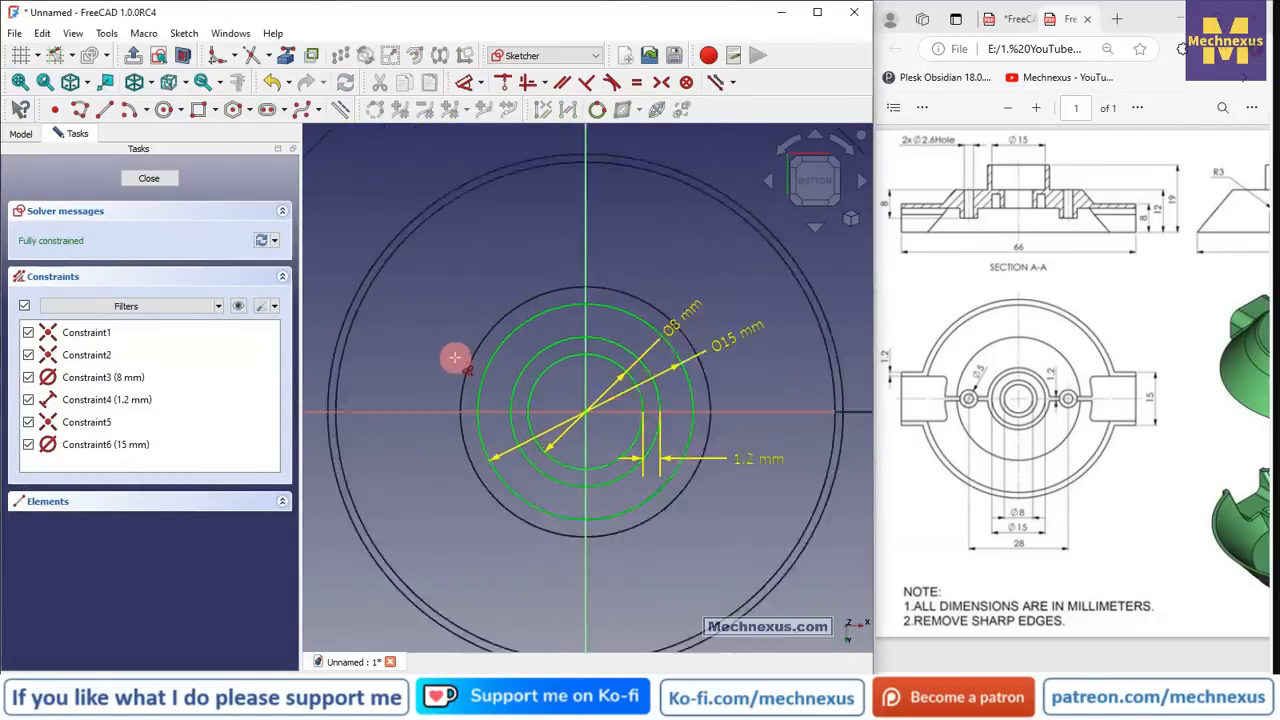
{"action": "left_click", "coordinate": [163, 112]}
{"action": "left_click", "coordinate": [613, 424]}
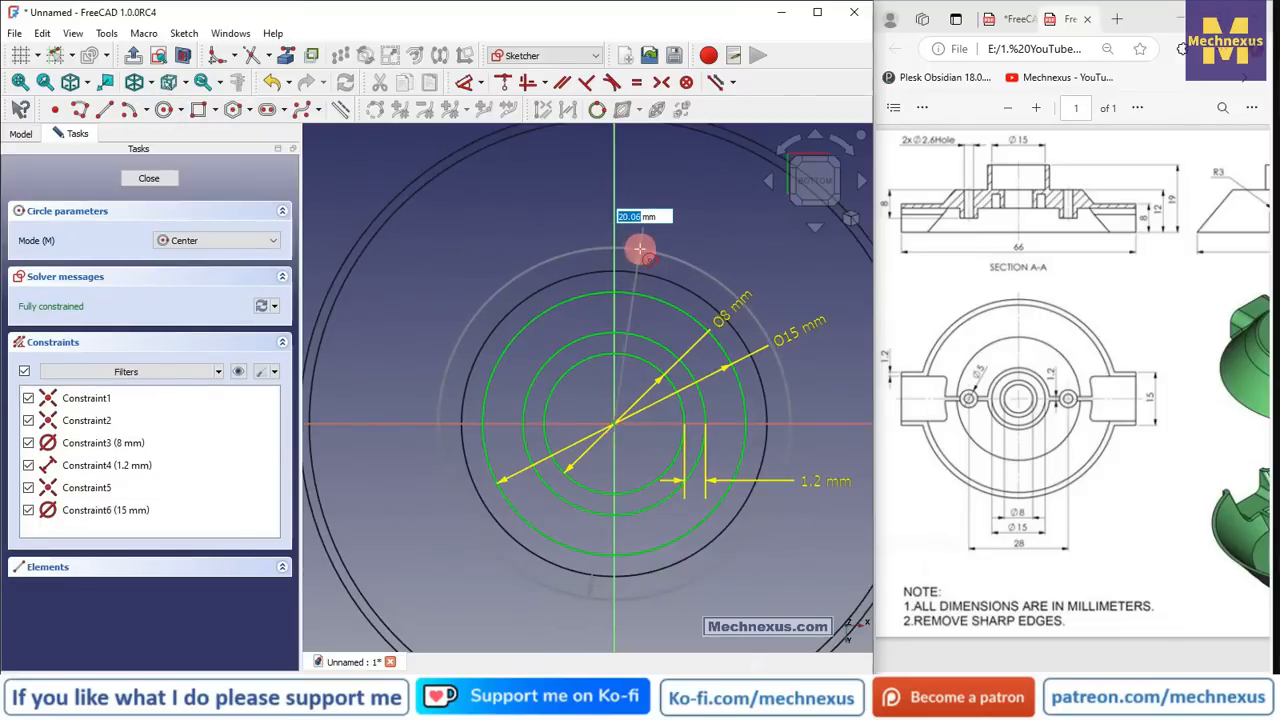
{"action": "left_click", "coordinate": [639, 250]}
{"action": "left_click", "coordinate": [466, 83]}
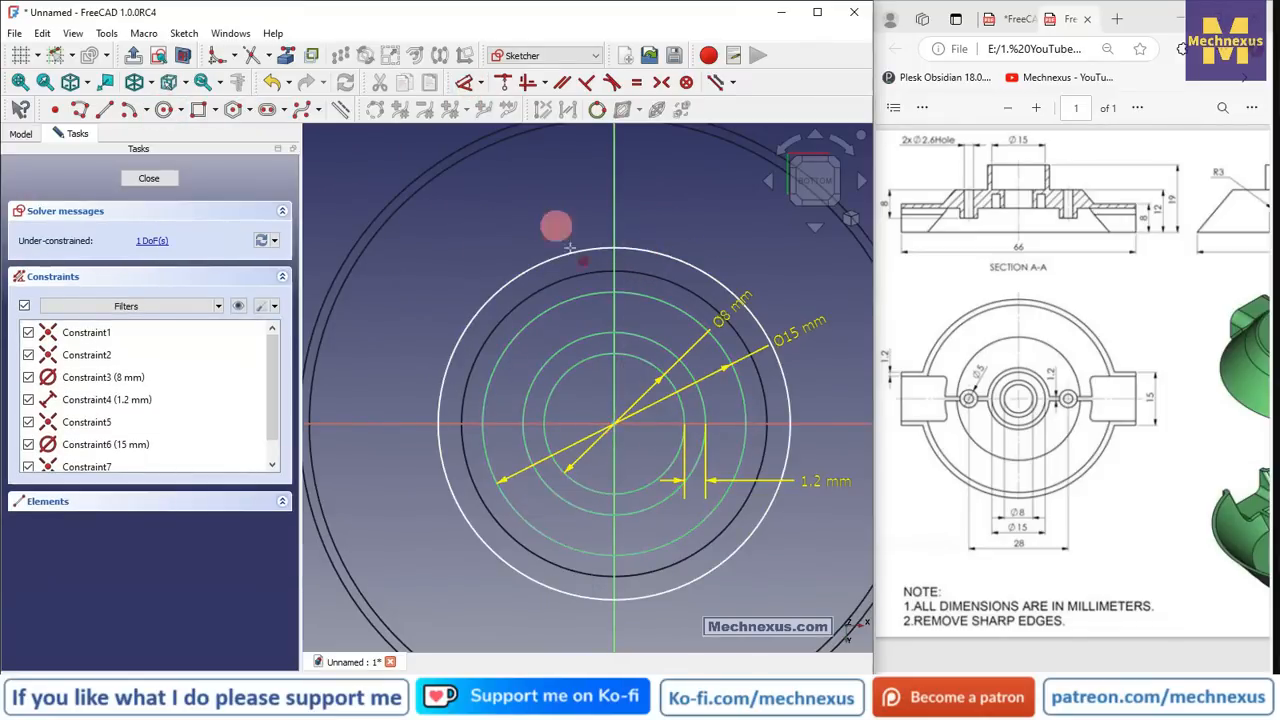
{"action": "left_click", "coordinate": [565, 250]}
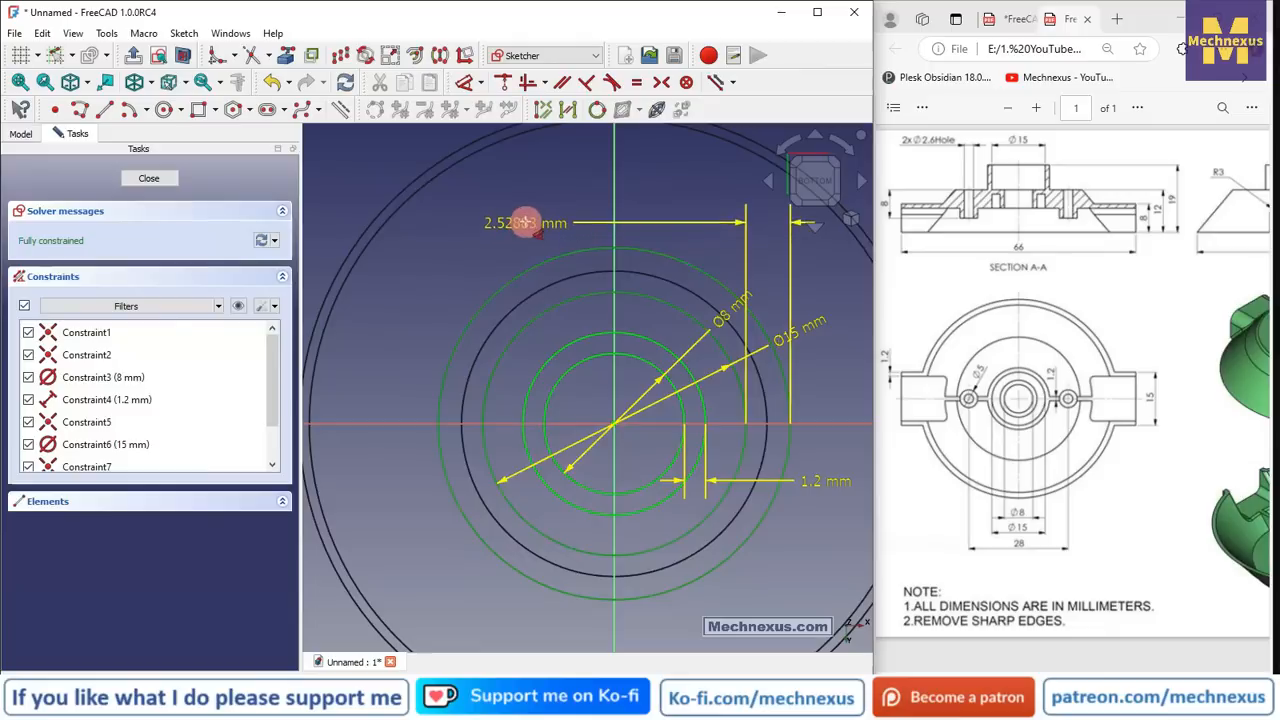
{"action": "left_click", "coordinate": [523, 223]}
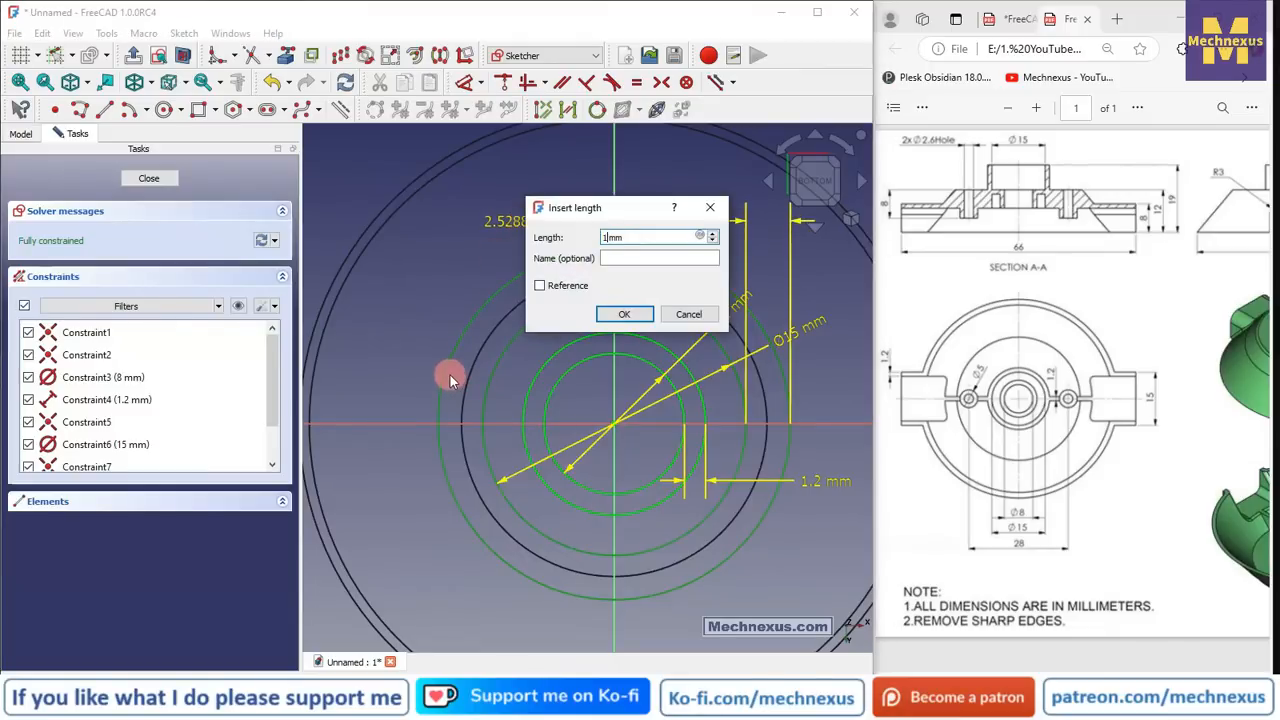
{"action": "key", "text": "Return"}
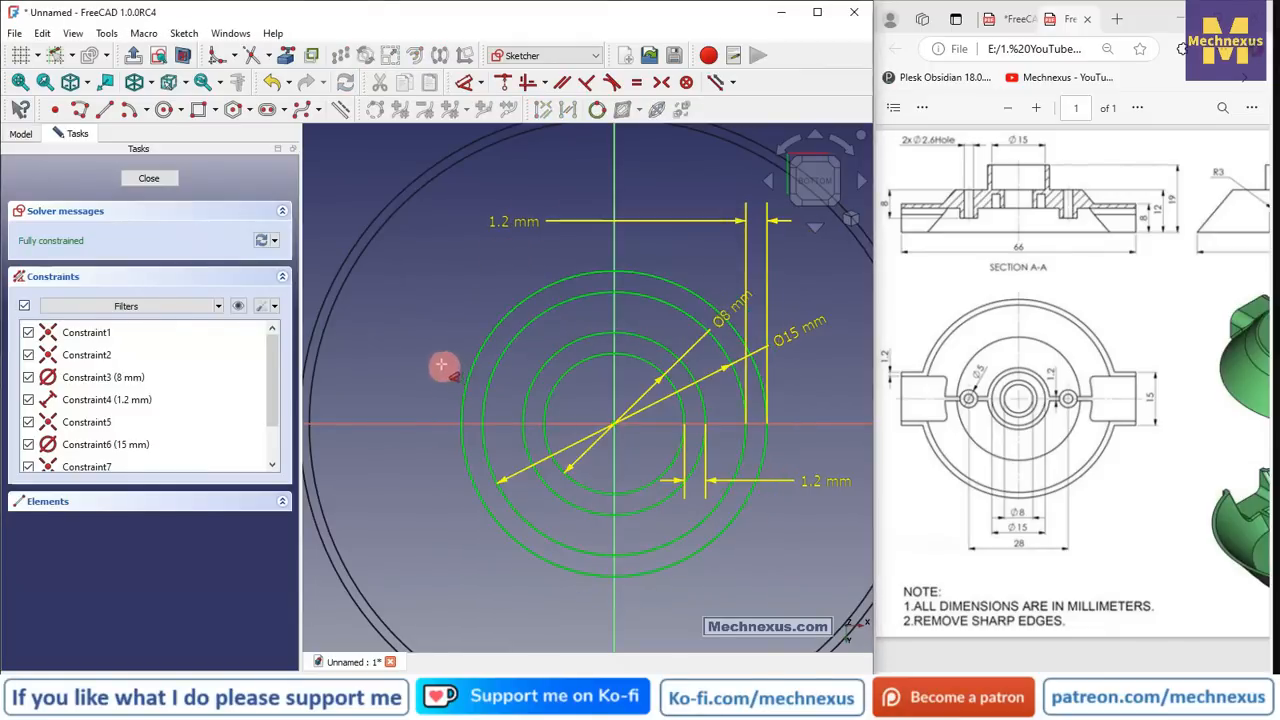
- Close the sketch and show the part in Flat lines style
{"action": "left_click", "coordinate": [150, 180]}
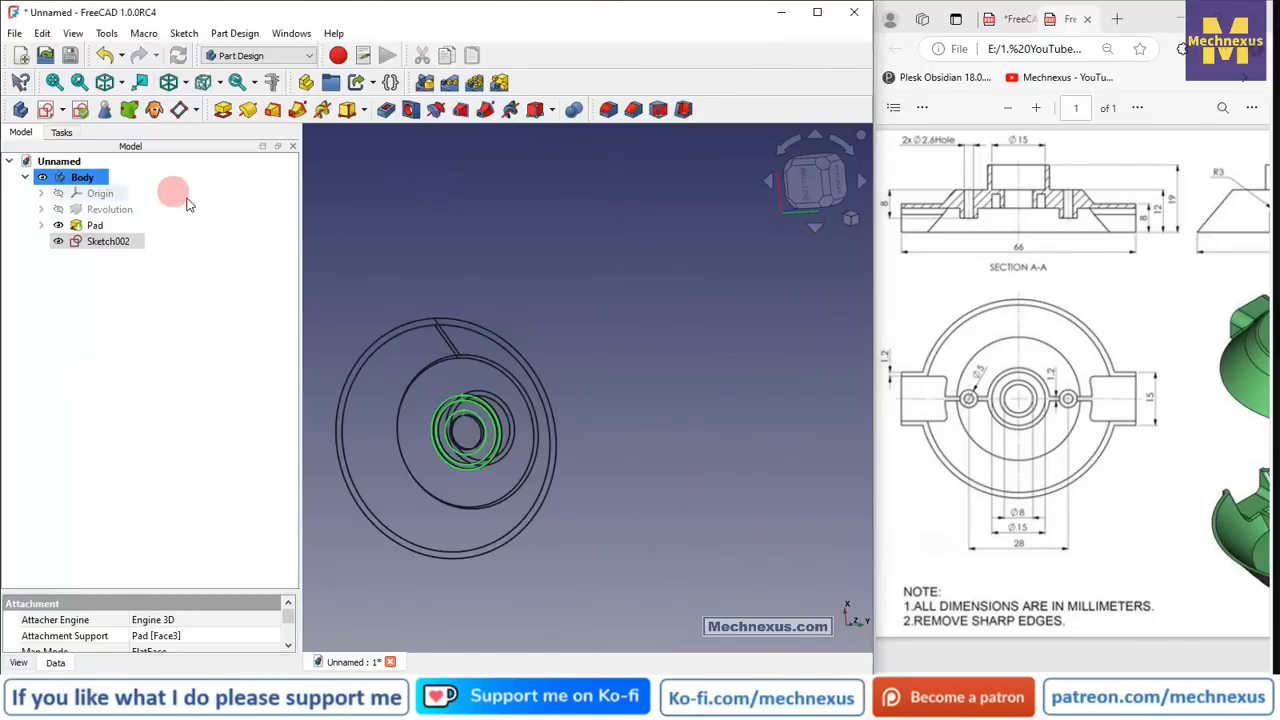
{"action": "left_click", "coordinate": [187, 85]}
{"action": "left_click", "coordinate": [208, 210]}
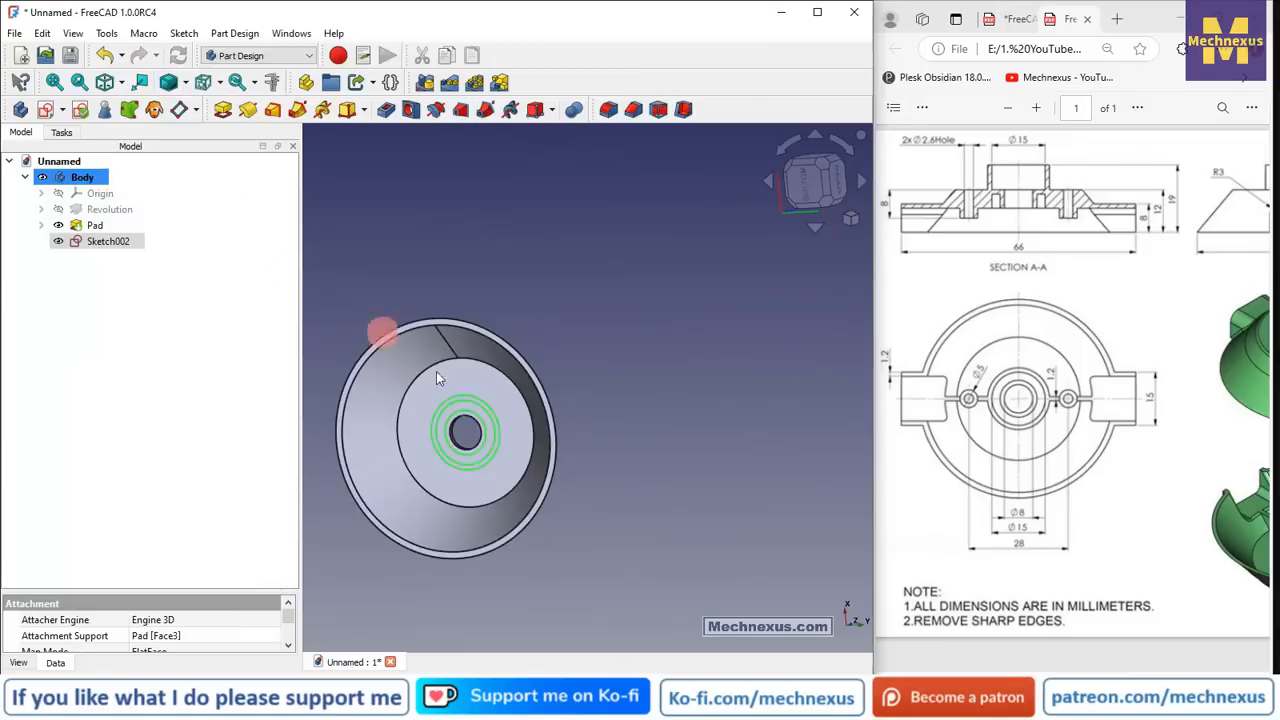
- Orbit toward the central hole and select Sketch002's circles on the part
{"action": "mouse_move", "coordinate": [383, 332]}
{"action": "left_mouse_down"}
{"action": "mouse_move", "coordinate": [478, 355]}
{"action": "mouse_move", "coordinate": [473, 382]}
{"action": "left_mouse_up"}
{"action": "scroll", "coordinate": [430, 487], "scroll_direction": "up", "scroll_amount": 3}
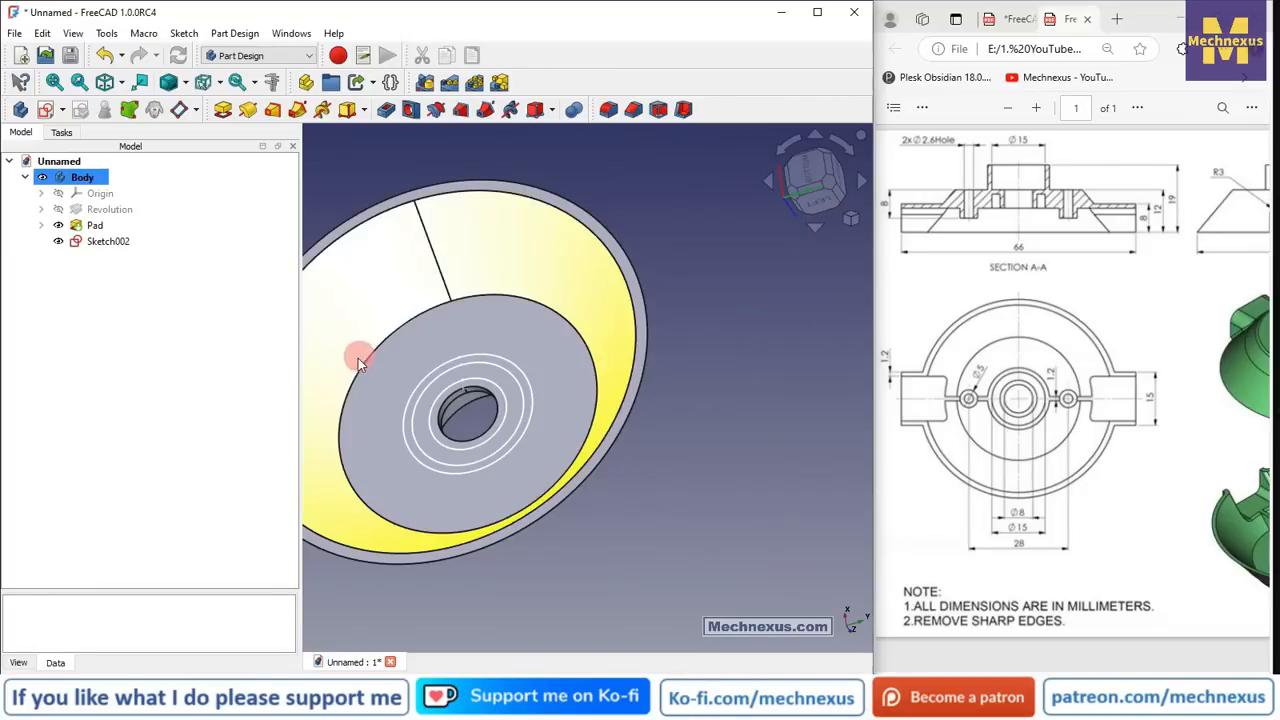
{"action": "mouse_move", "coordinate": [457, 455]}
{"action": "middle_mouse_down"}
{"action": "mouse_move", "coordinate": [444, 509]}
{"action": "mouse_move", "coordinate": [464, 464]}
{"action": "middle_mouse_up"}
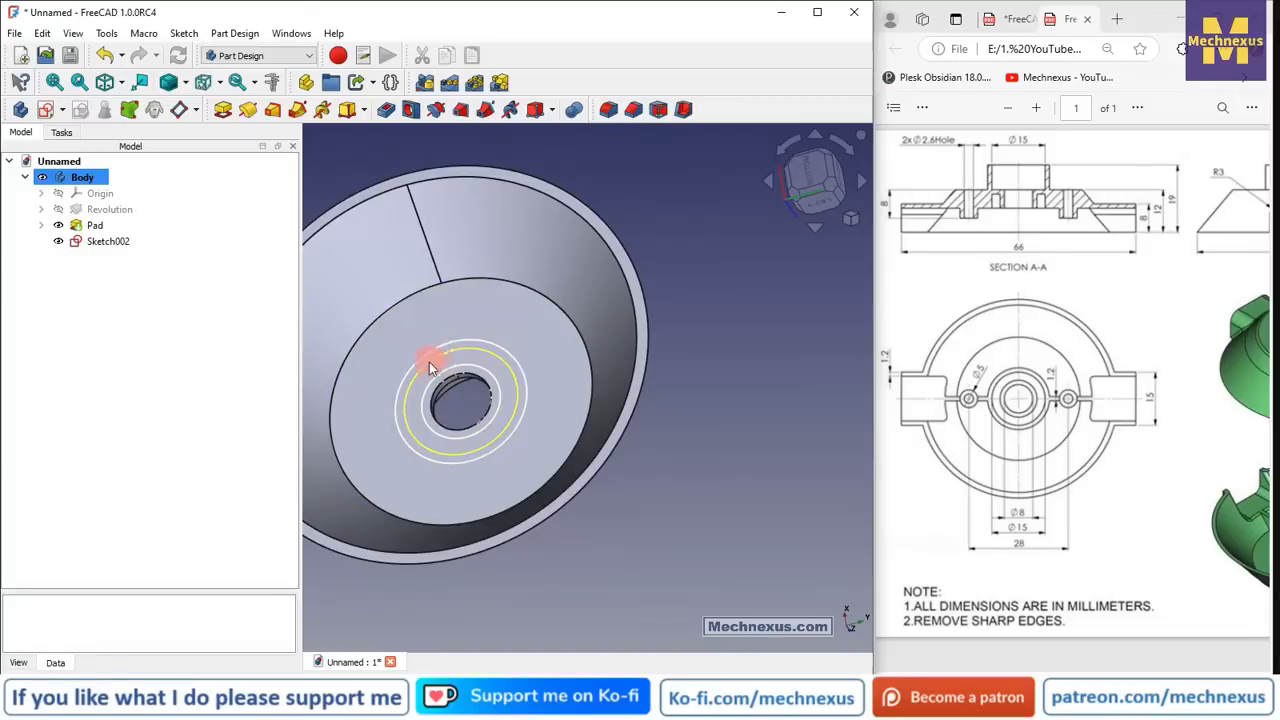
{"action": "scroll", "coordinate": [429, 362], "scroll_direction": "up", "scroll_amount": 2}
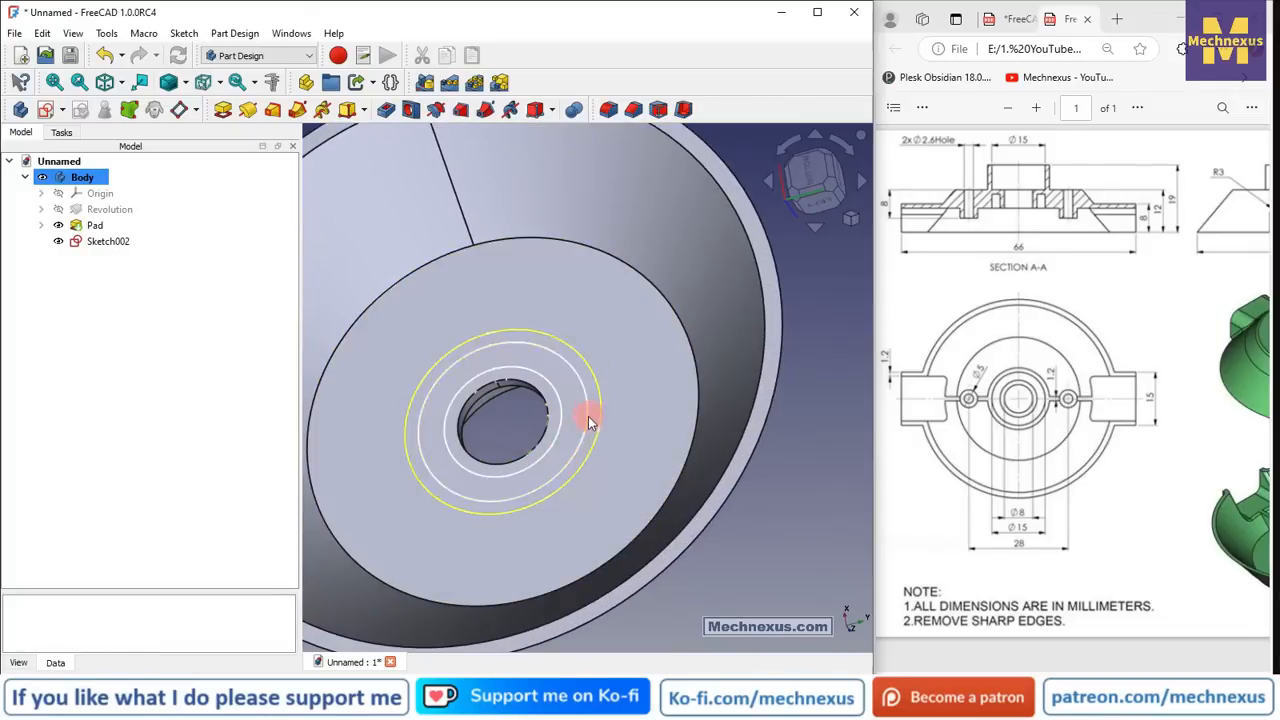
{"action": "left_click_drag", "start_coordinate": [1055, 673], "coordinate": [1147, 672]}
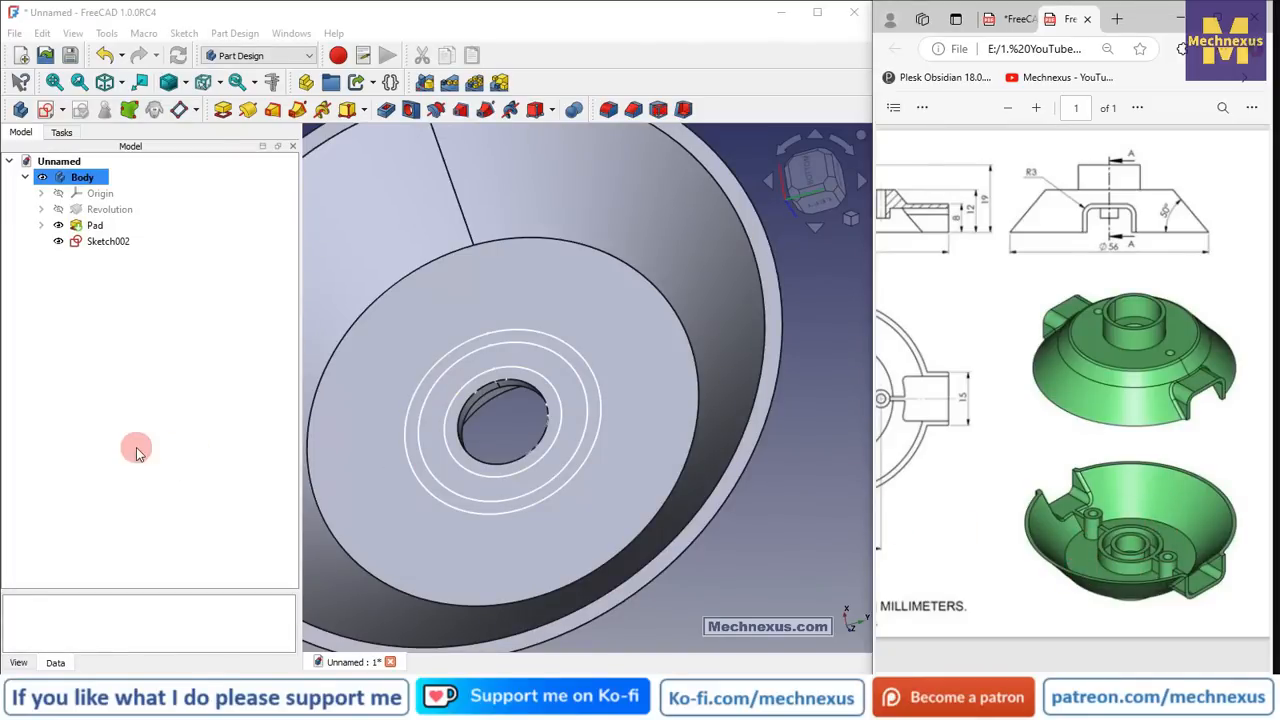
{"action": "scroll", "coordinate": [720, 545], "scroll_direction": "down", "scroll_amount": 2}
{"action": "scroll", "coordinate": [660, 505], "scroll_direction": "up", "scroll_amount": 3}
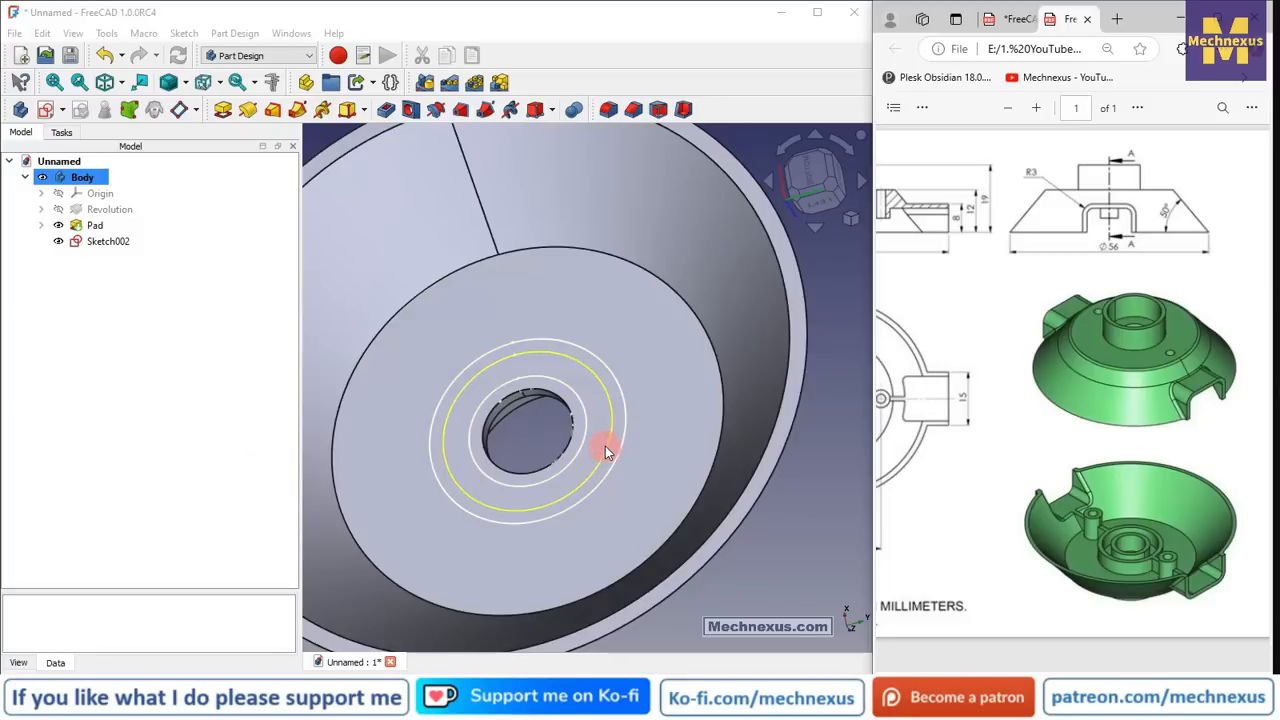
{"action": "left_click", "coordinate": [605, 445]}
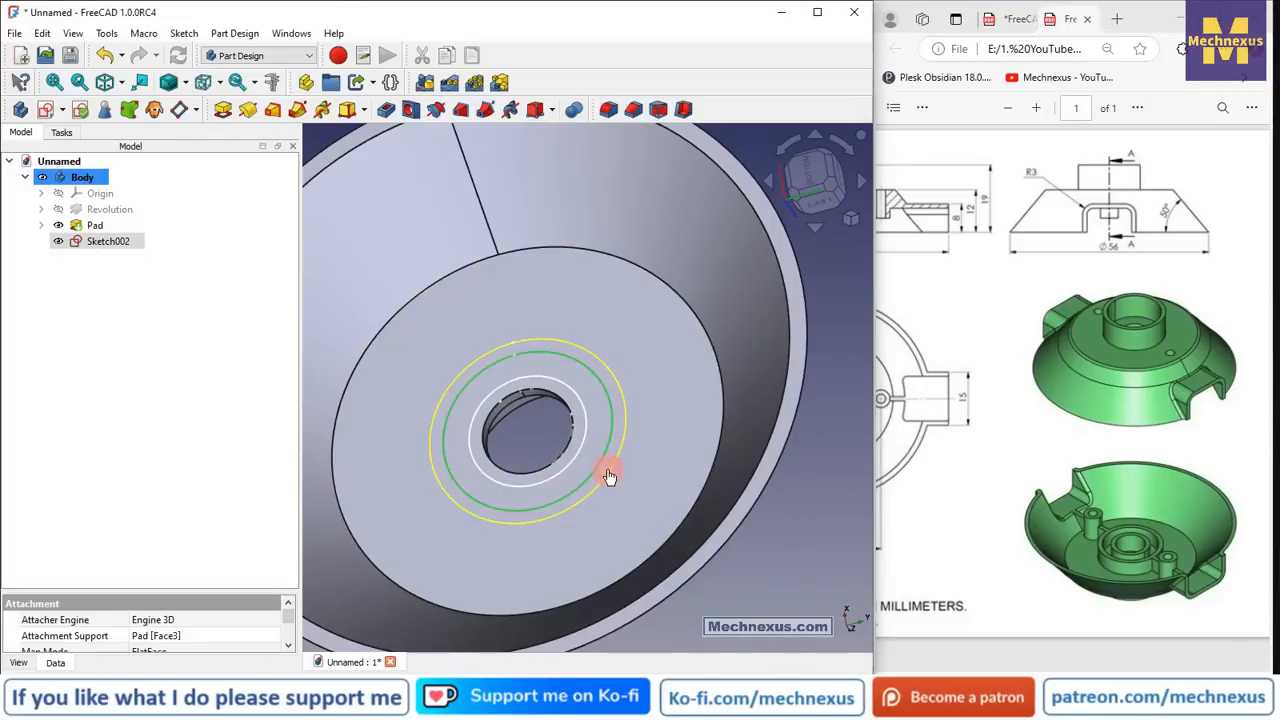
{"action": "scroll", "coordinate": [622, 396], "scroll_direction": "down", "scroll_amount": 3}
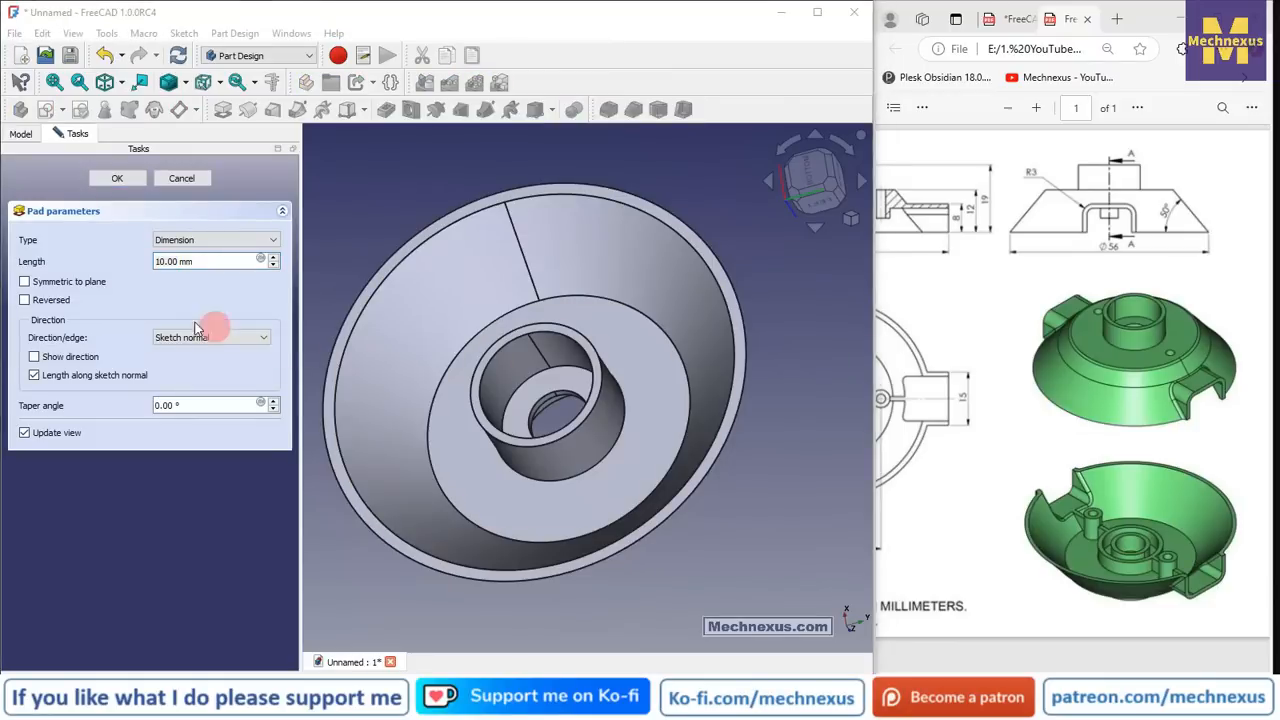
- Change the pad length from 10 mm to 4 mm, confirm Pad001, and select its Sketch002
{"action": "left_click", "coordinate": [189, 261]}
{"action": "left_click", "coordinate": [88, 263]}
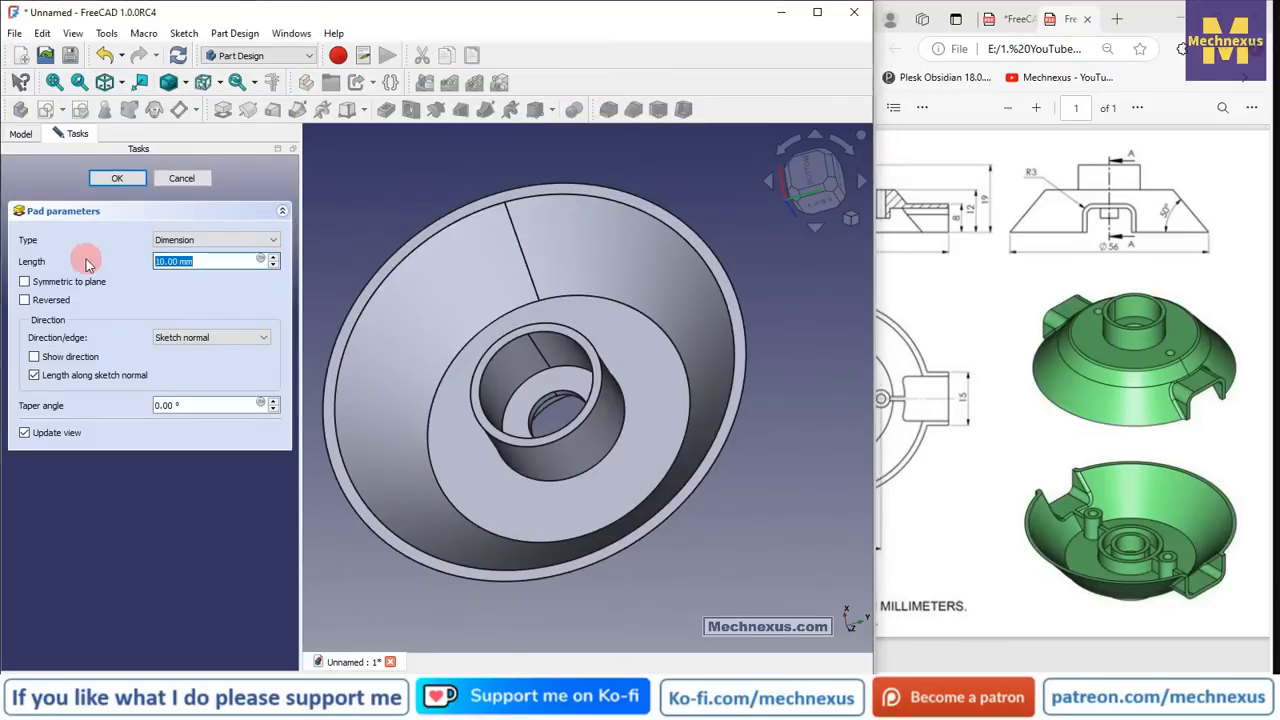
{"action": "type", "text": "4"}
{"action": "left_click", "coordinate": [118, 178]}
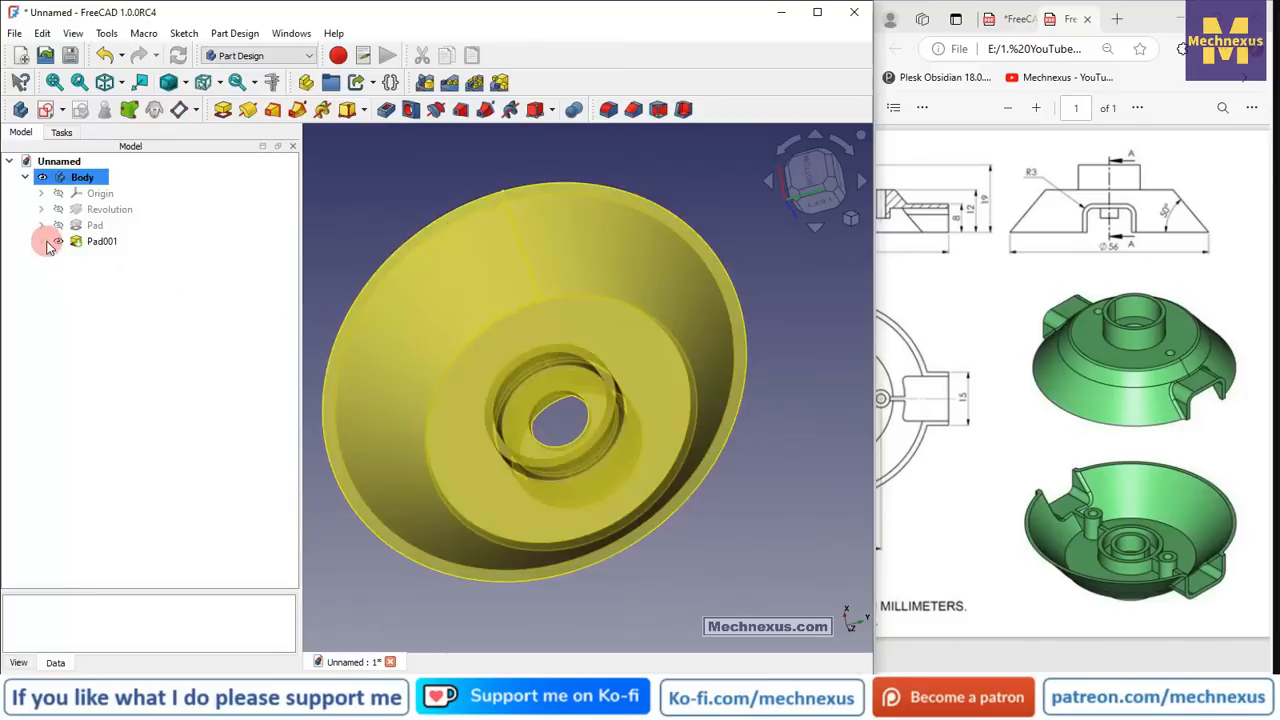
{"action": "left_click", "coordinate": [42, 241]}
{"action": "left_click", "coordinate": [122, 257]}
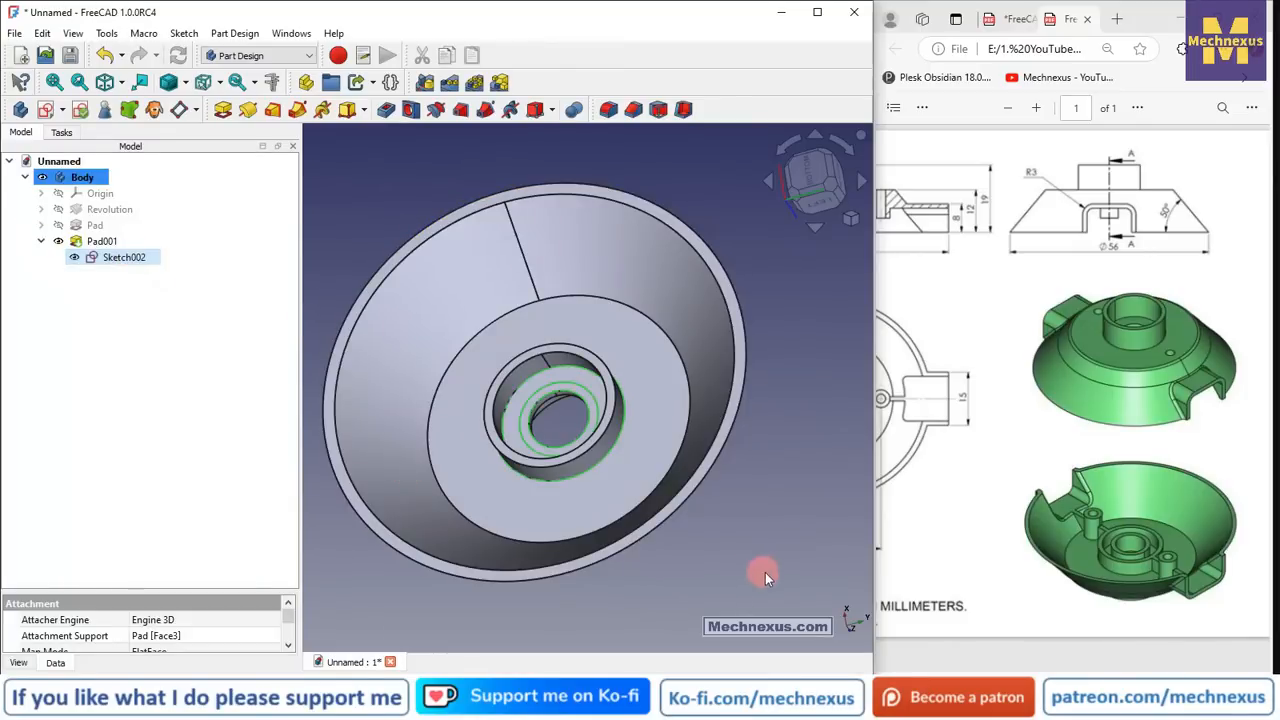
{"action": "scroll", "coordinate": [558, 360], "scroll_direction": "up", "scroll_amount": 2}
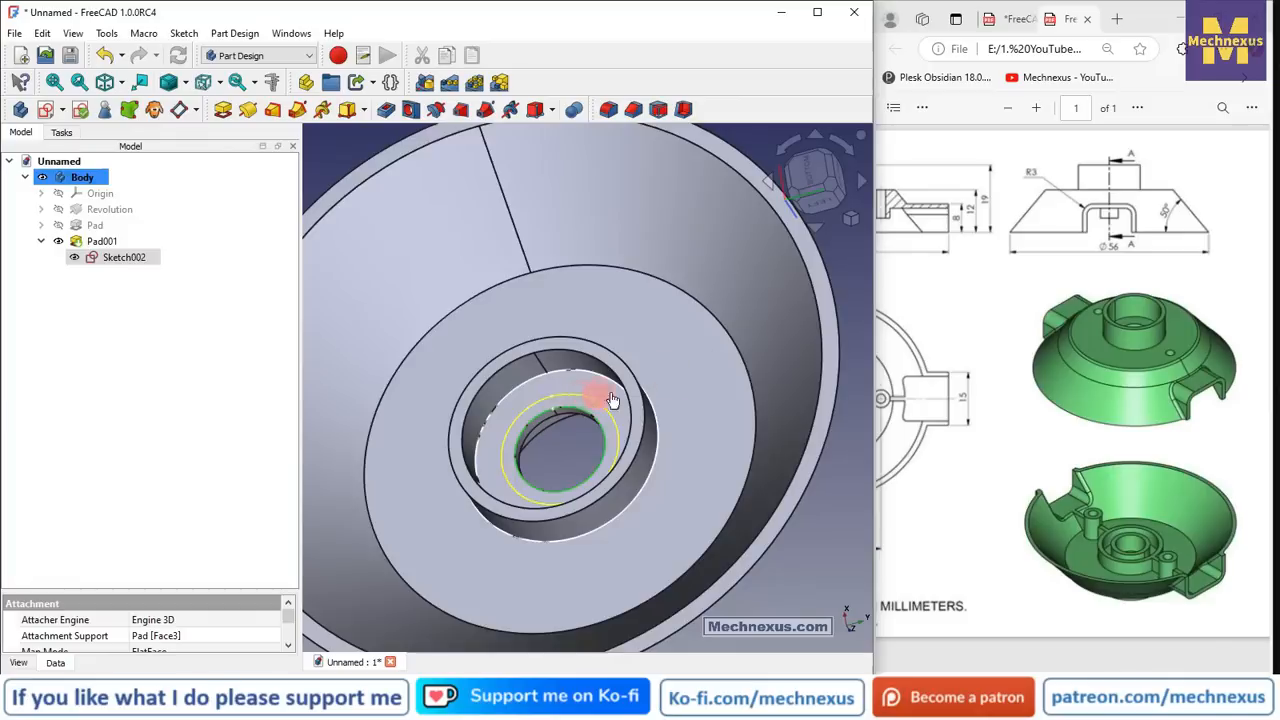
{"action": "scroll", "coordinate": [612, 399], "scroll_direction": "down", "scroll_amount": 2}
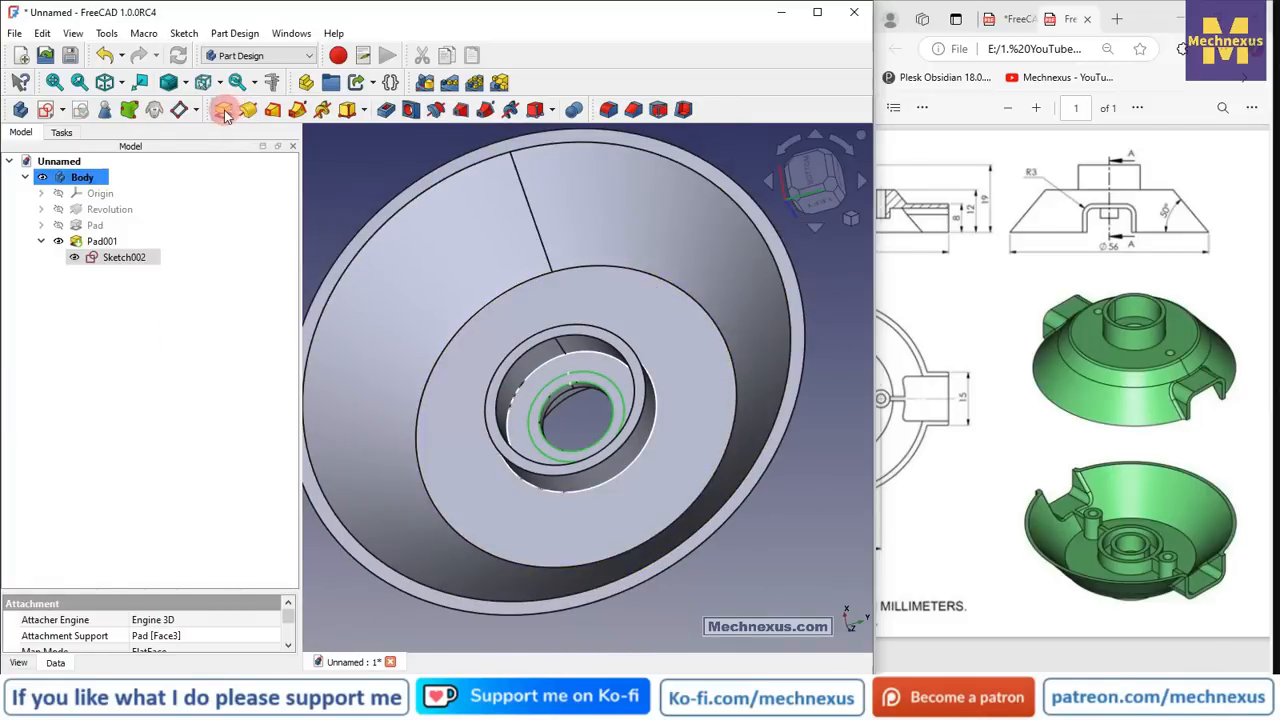
- Create Pad002 from Sketch002 with a 4 mm length
{"action": "left_click", "coordinate": [223, 111]}
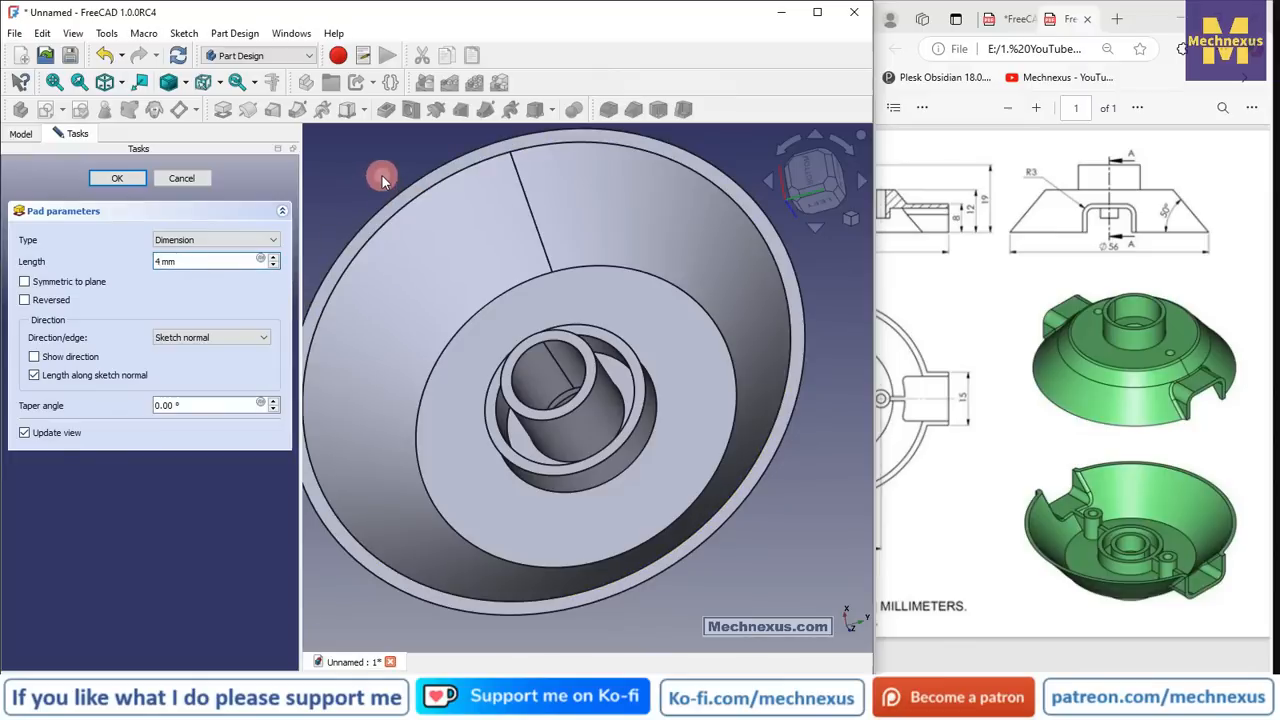
{"action": "left_click", "coordinate": [124, 181]}
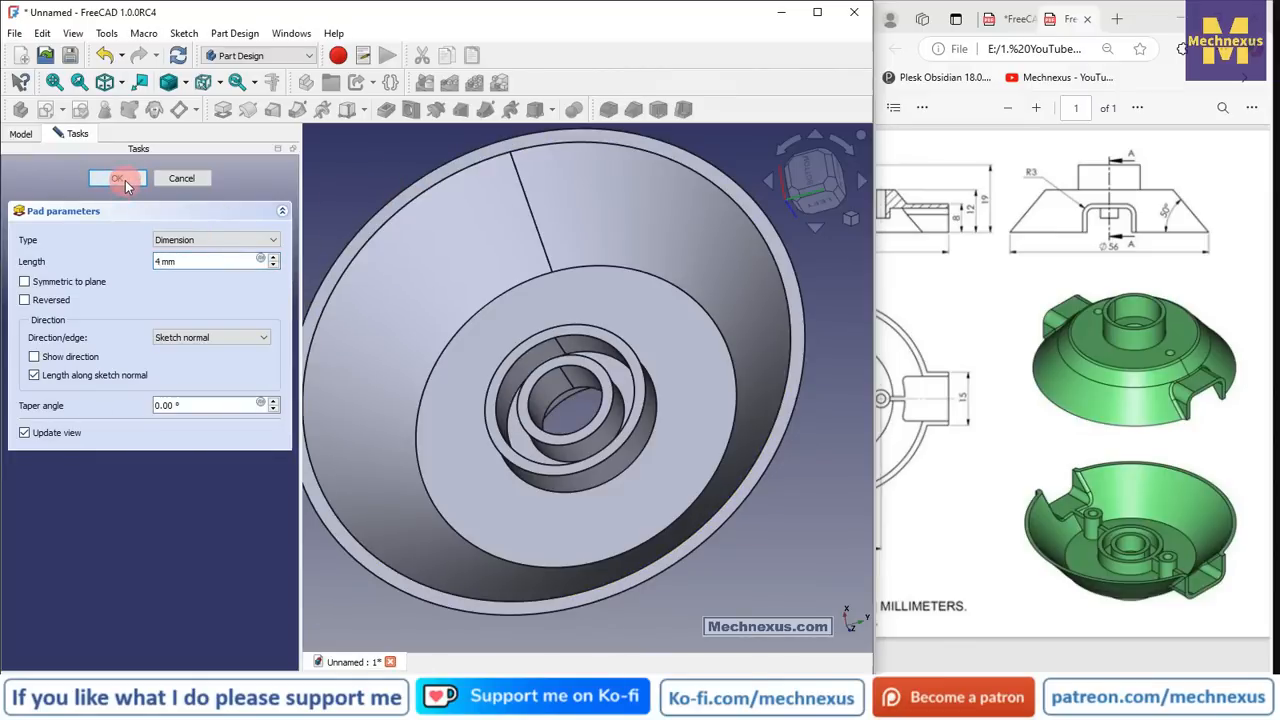
{"action": "scroll", "coordinate": [514, 350], "scroll_direction": "down", "scroll_amount": 3}
{"action": "middle_click_drag", "start_coordinate": [531, 386], "coordinate": [546, 422]}
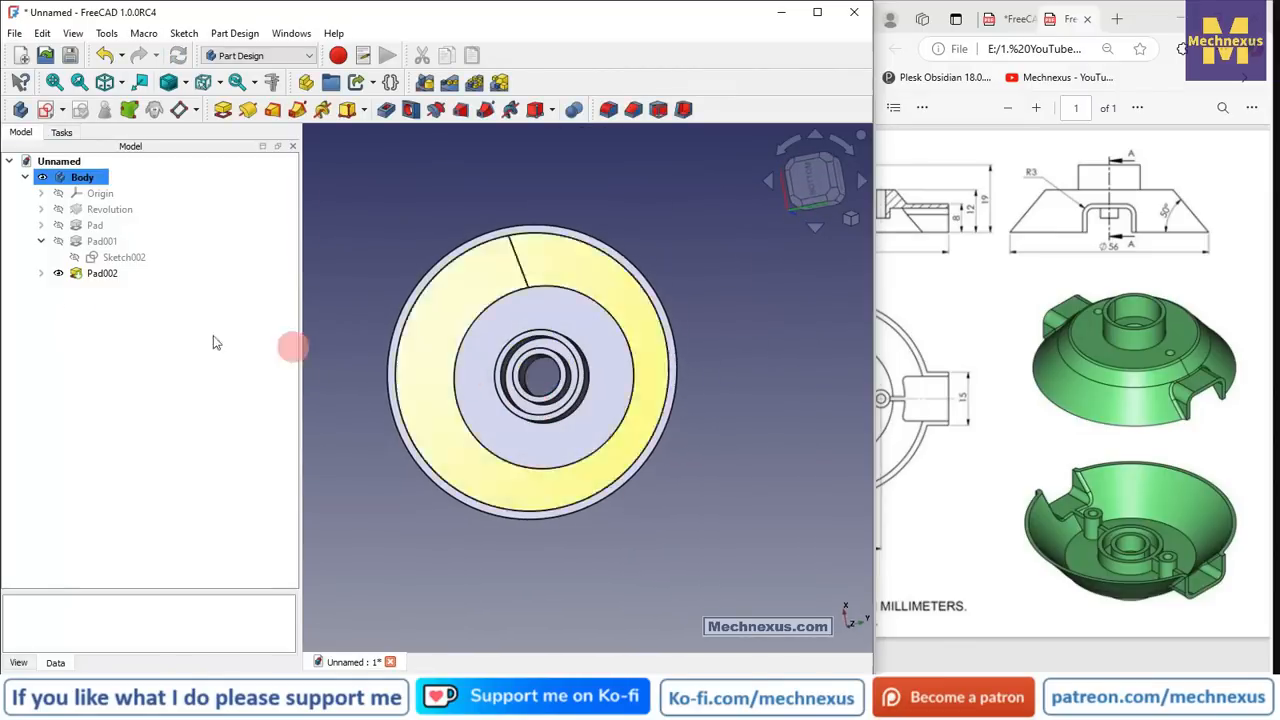
- Inspect Pad001 and Pad002 in the tree and orbit to look into the bowl
{"action": "left_click", "coordinate": [124, 257]}
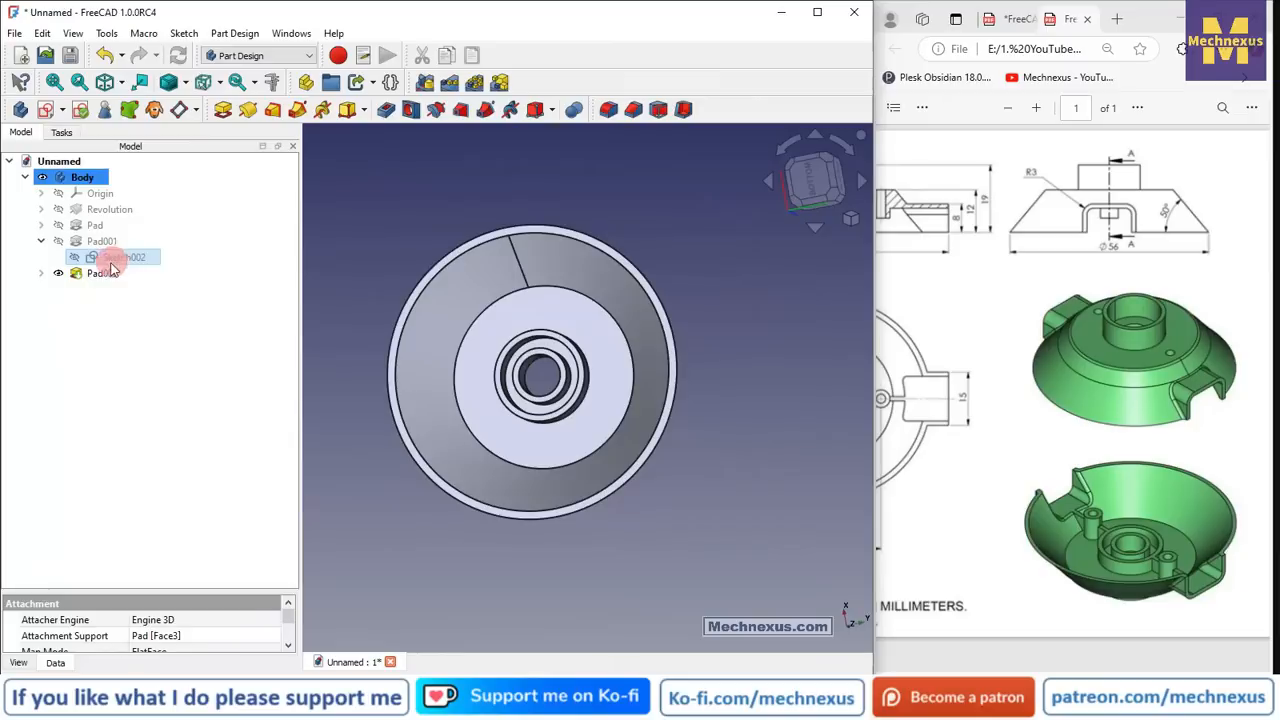
{"action": "left_click", "coordinate": [41, 273]}
{"action": "left_click", "coordinate": [124, 289]}
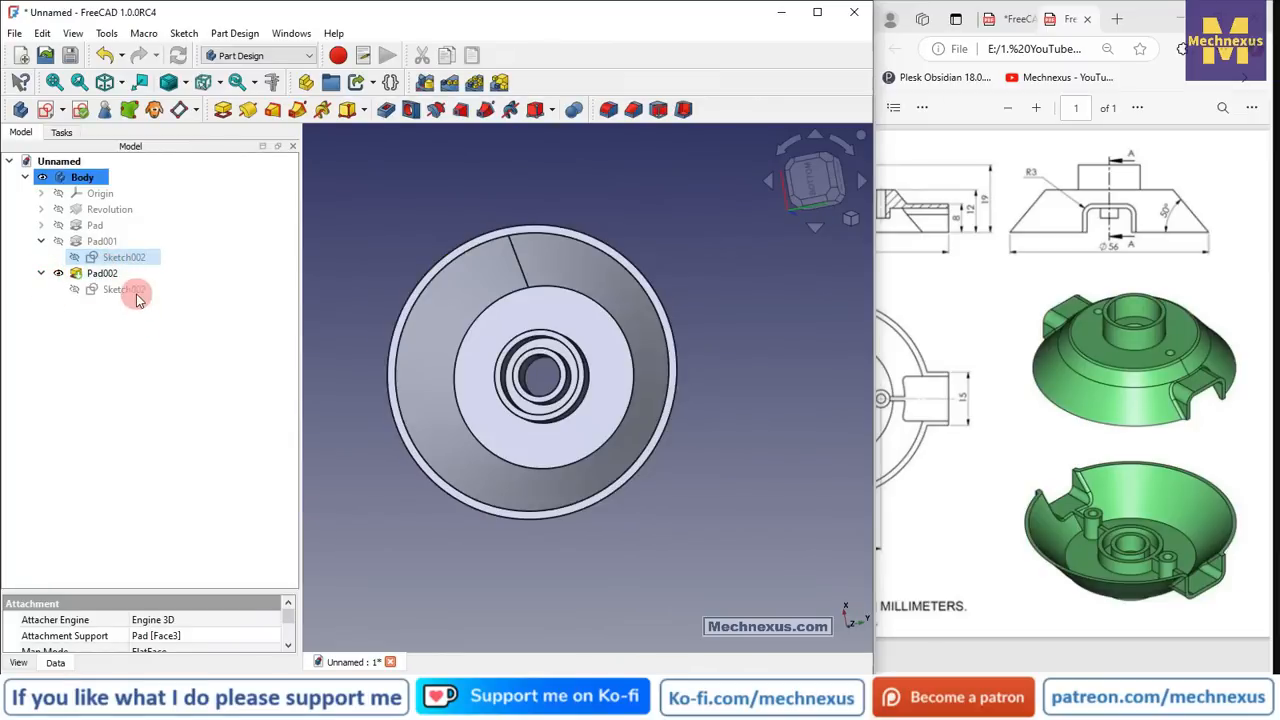
{"action": "left_click", "coordinate": [106, 241]}
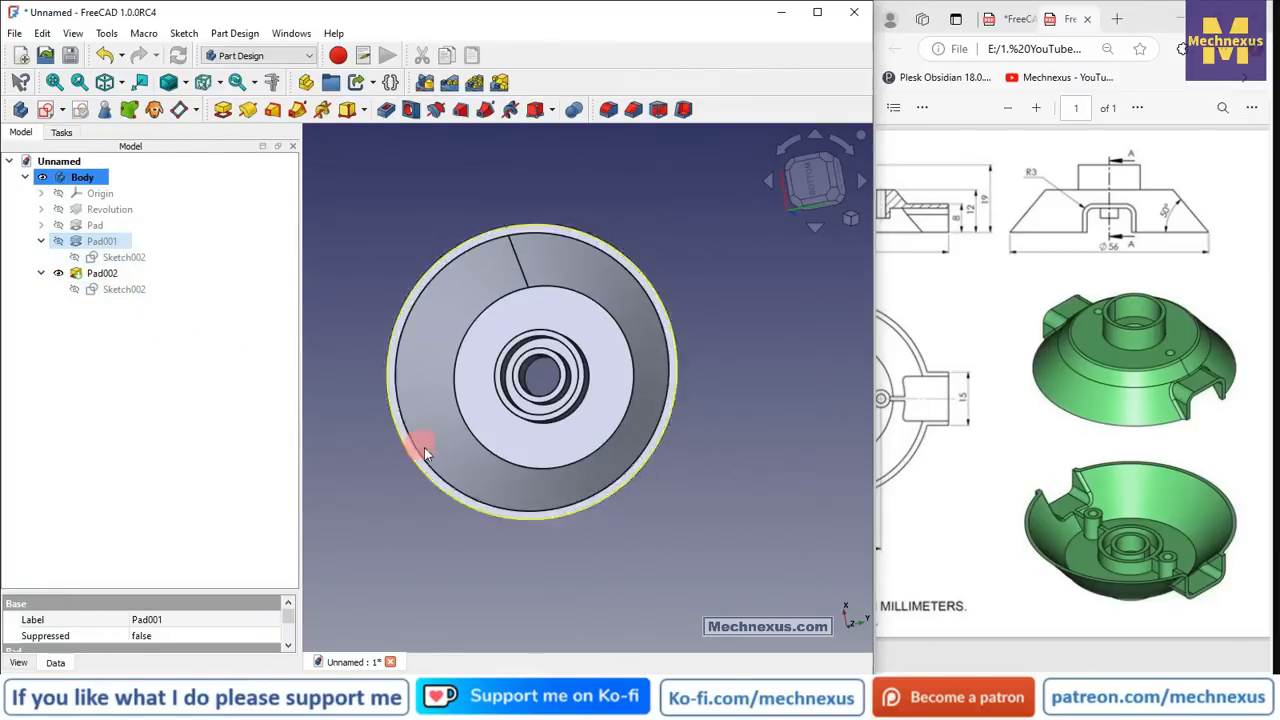
{"action": "middle_click_drag", "start_coordinate": [424, 453], "coordinate": [510, 322]}
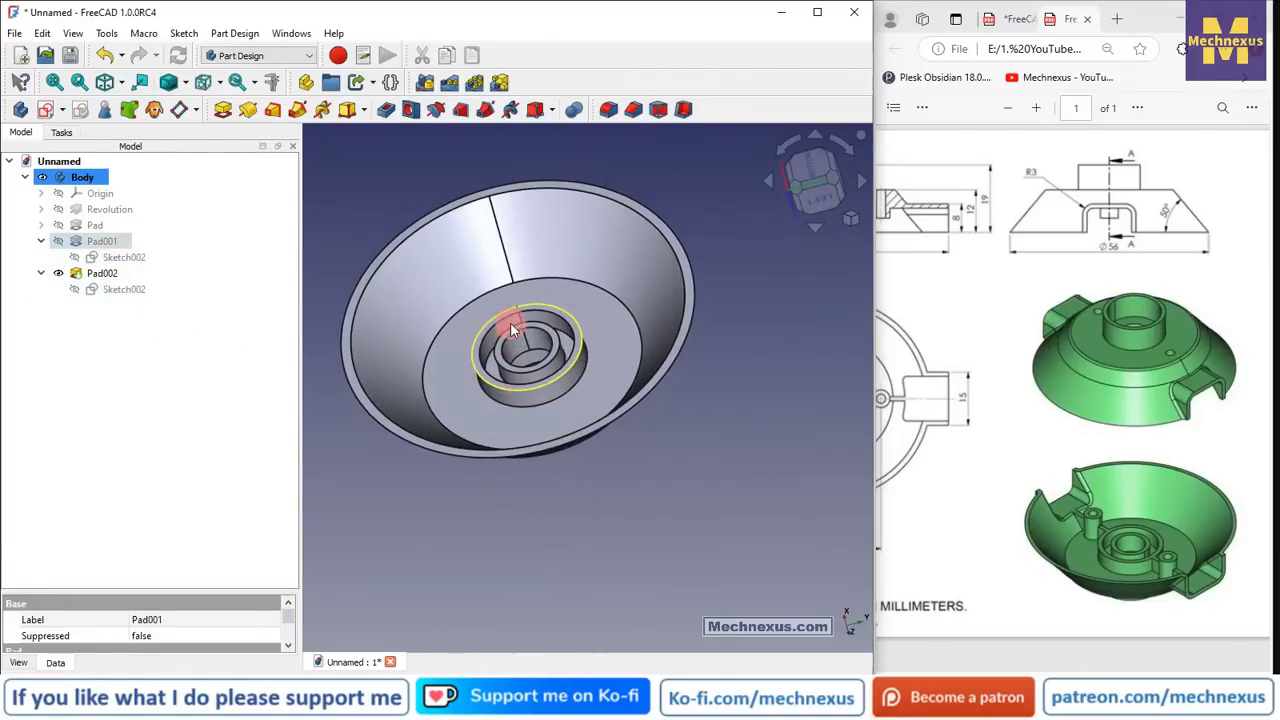
{"action": "left_click", "coordinate": [546, 579]}
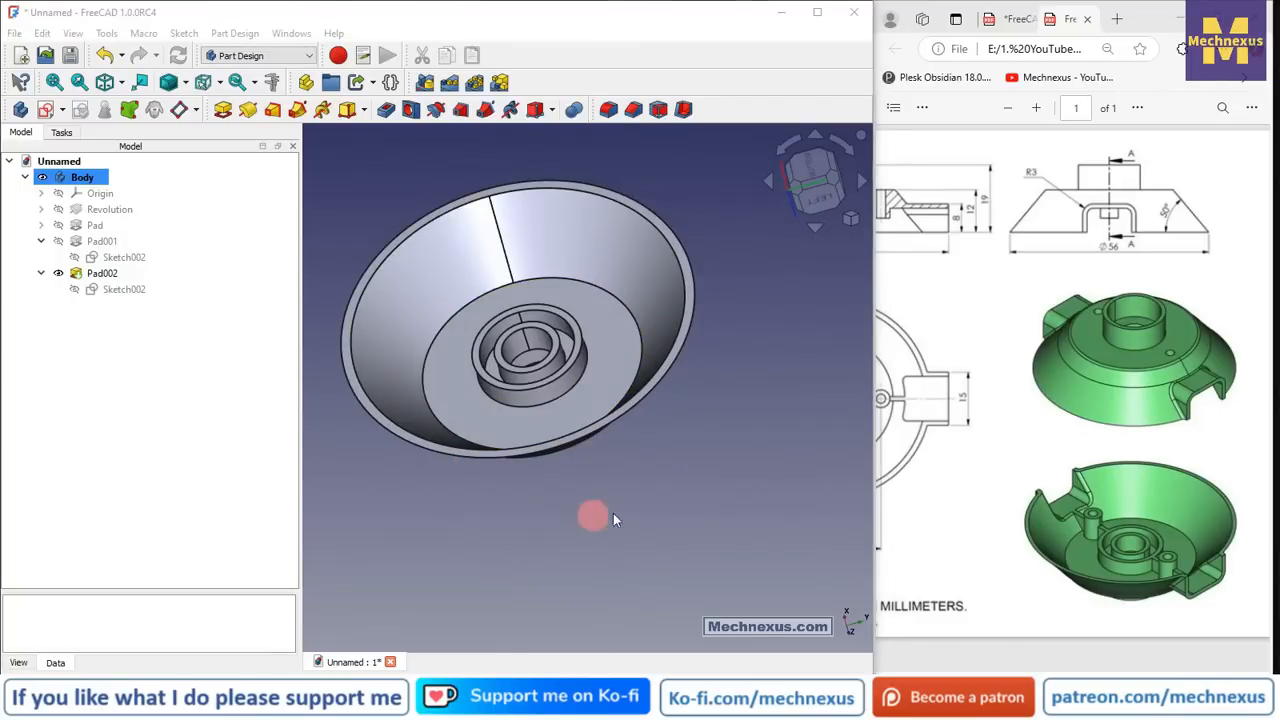
{"action": "middle_click_drag", "start_coordinate": [613, 513], "coordinate": [710, 475]}
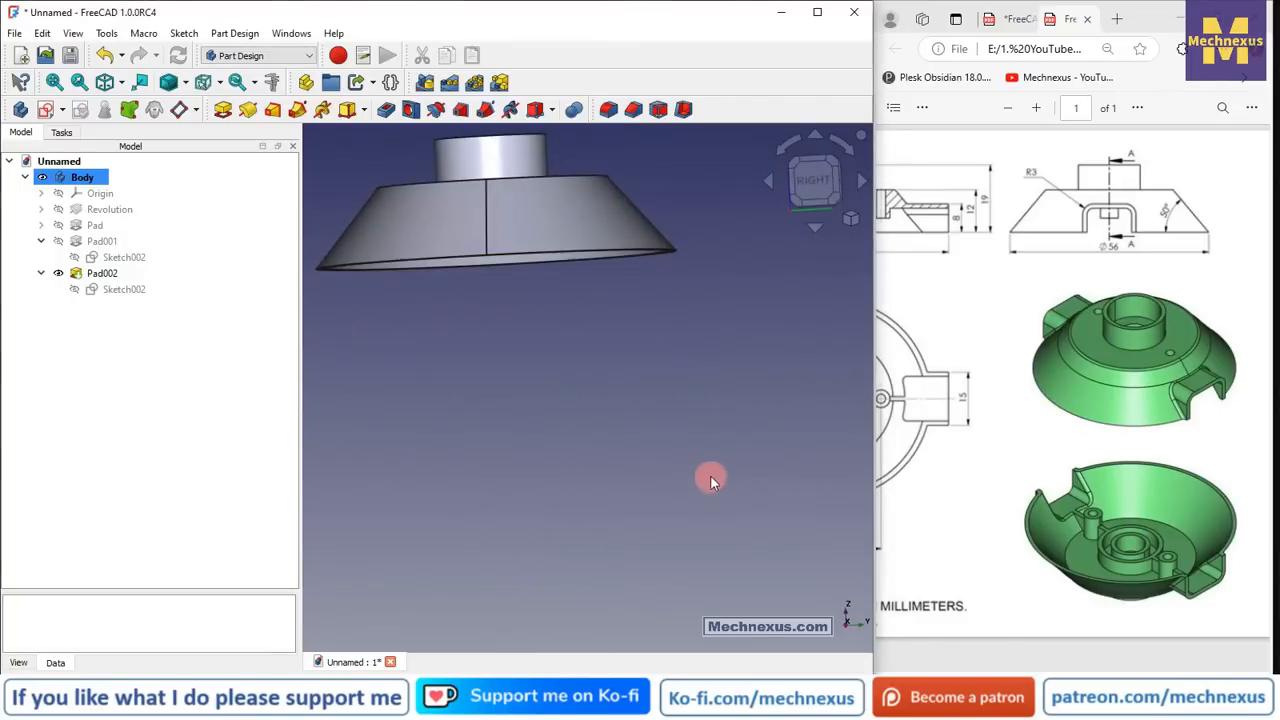
{"action": "left_click", "coordinate": [850, 218]}
{"action": "left_click", "coordinate": [886, 262]}
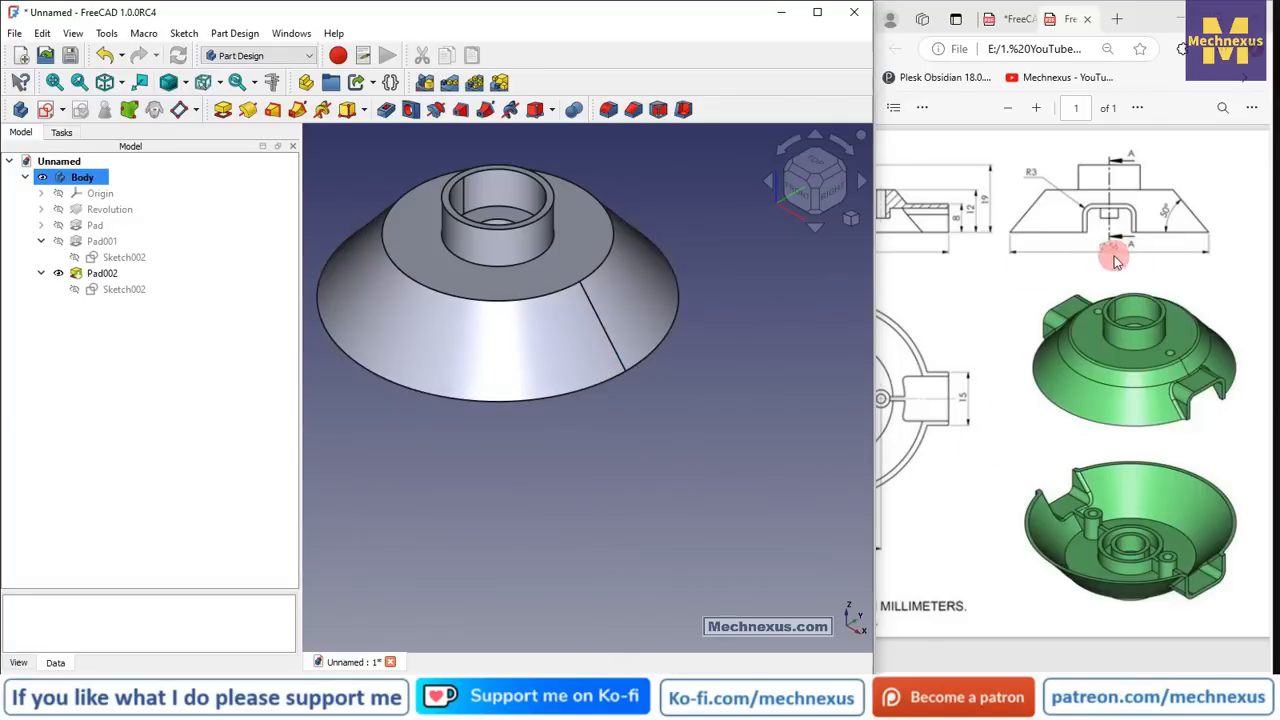
{"action": "left_click", "coordinate": [100, 195]}
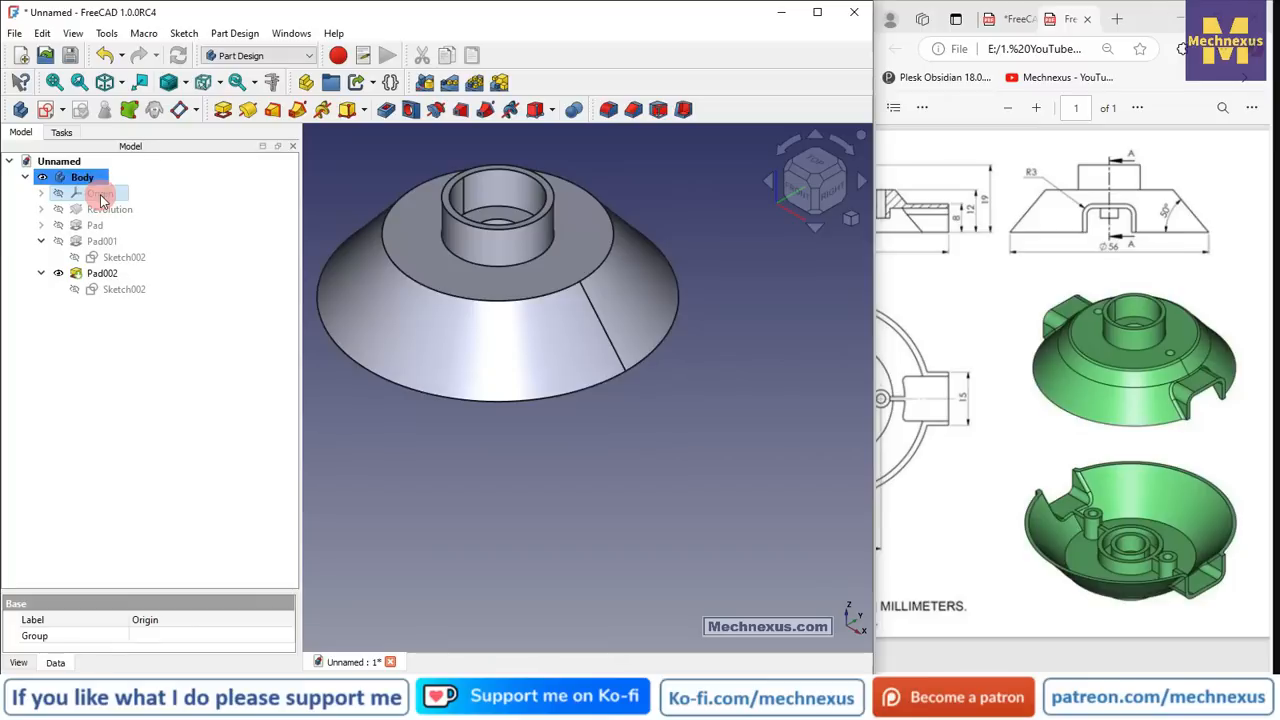
{"action": "key", "text": "space"}
{"action": "scroll", "coordinate": [542, 370], "scroll_direction": "down", "scroll_amount": 3}
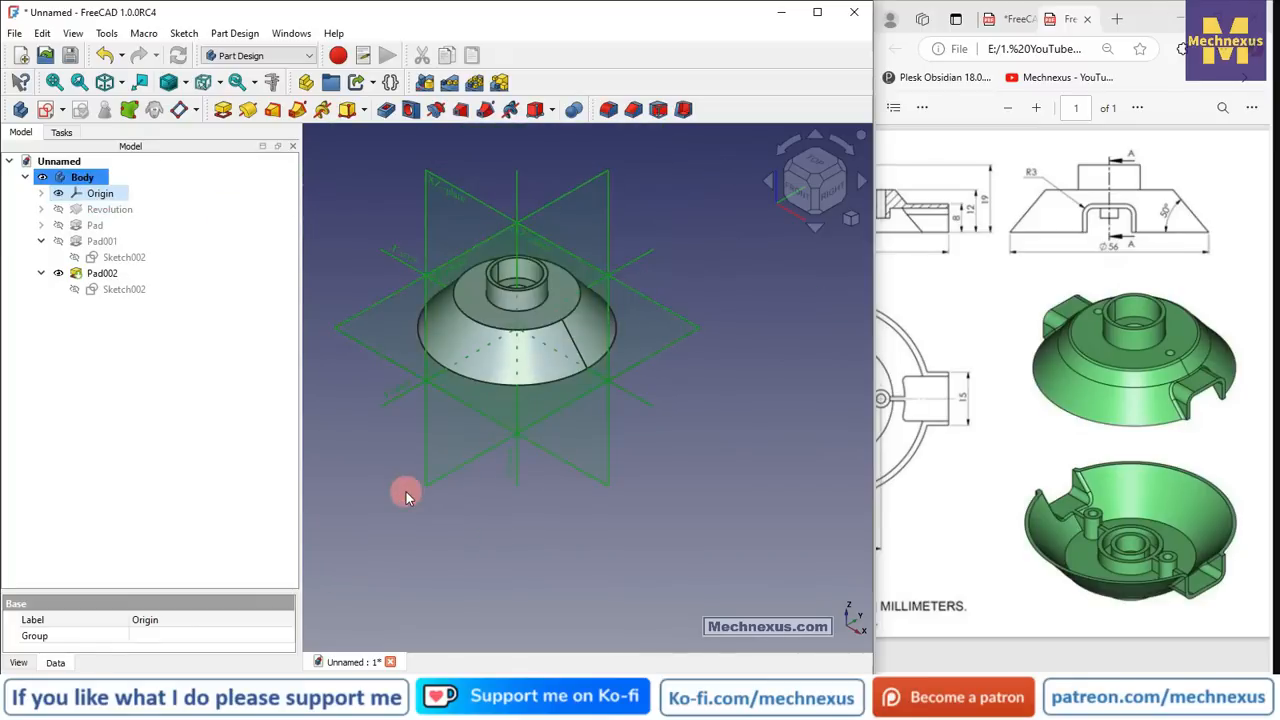
{"action": "left_click", "coordinate": [423, 480]}
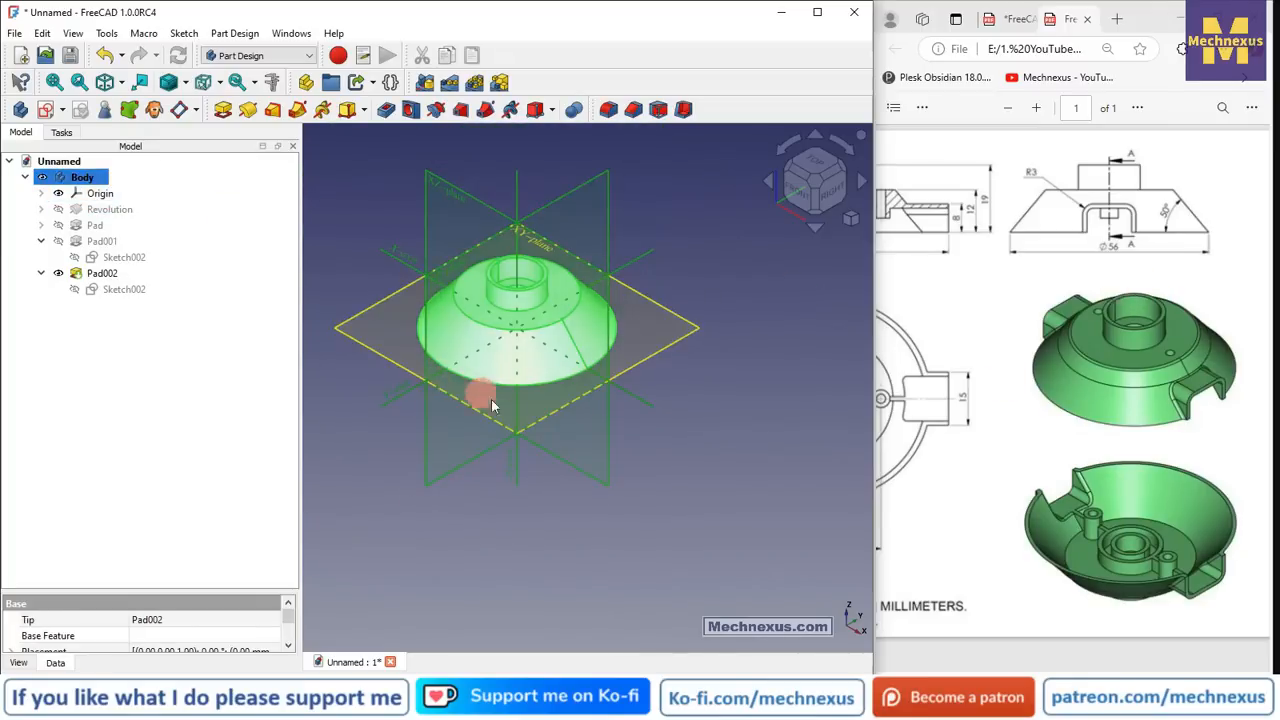
{"action": "left_click", "coordinate": [524, 511]}
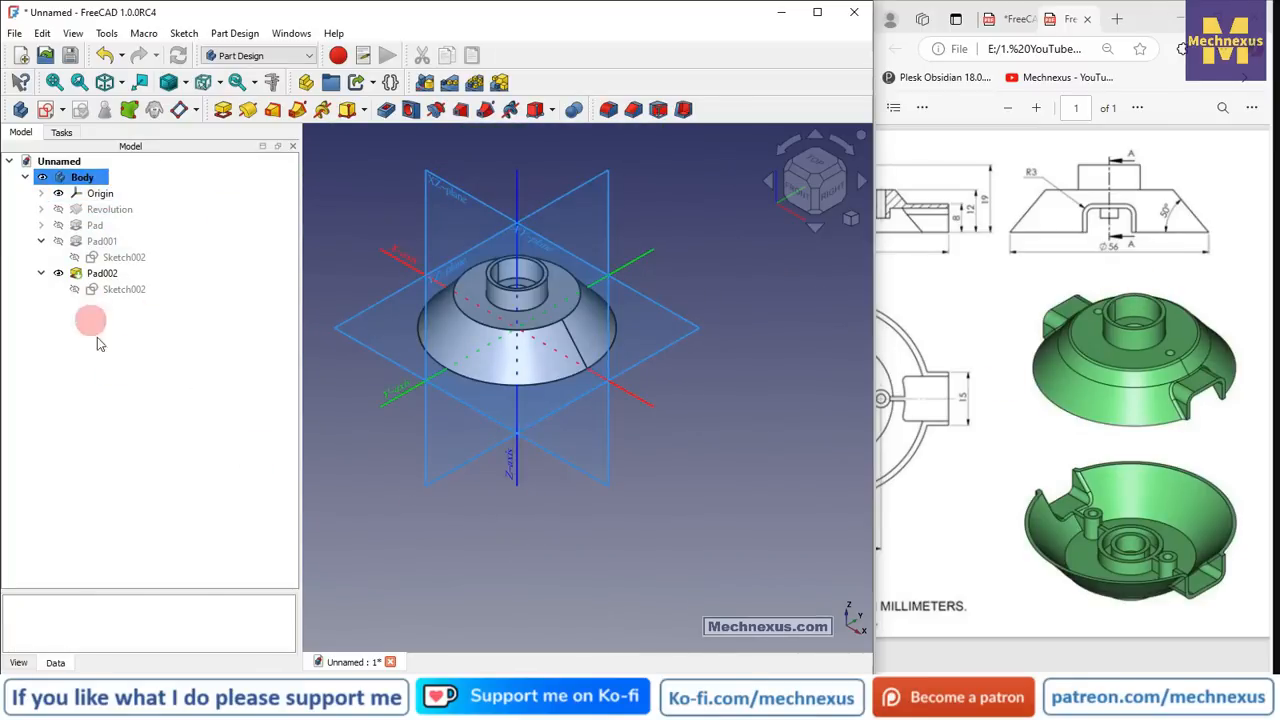
{"action": "left_click", "coordinate": [100, 193]}
{"action": "key", "text": "space"}
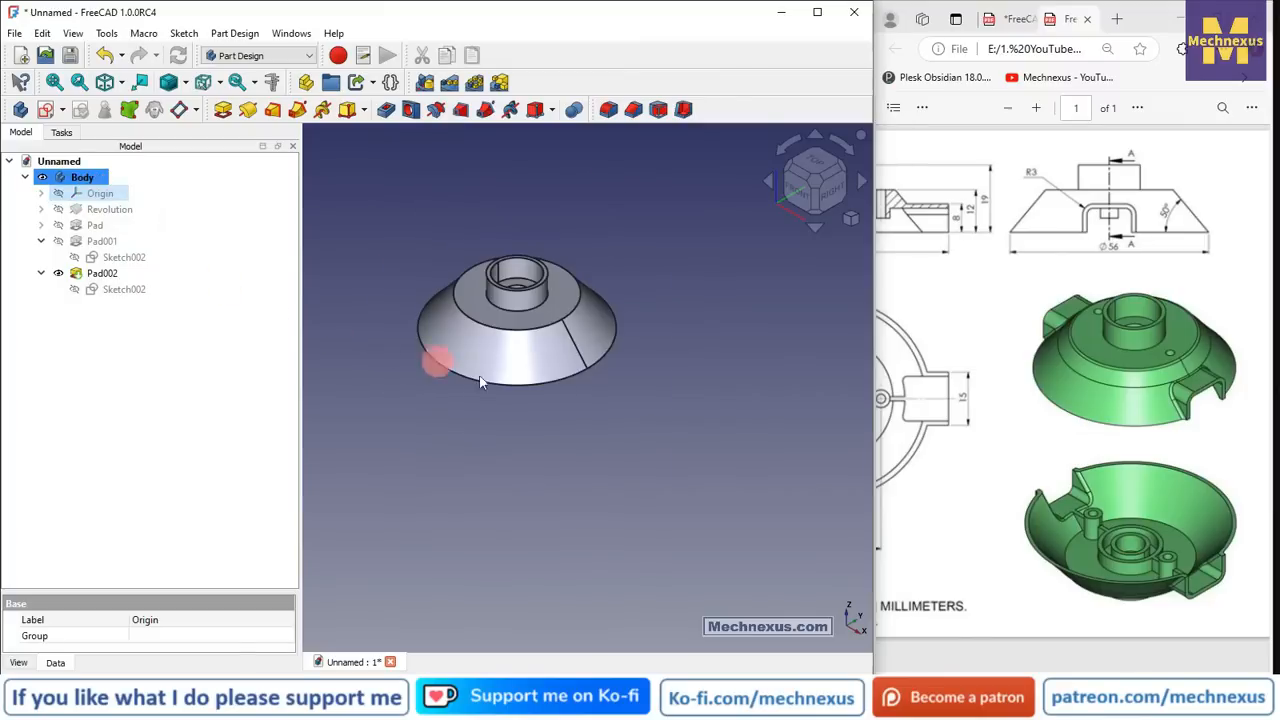
{"action": "scroll", "coordinate": [412, 158], "scroll_direction": "up", "scroll_amount": 1}
{"action": "left_click", "coordinate": [398, 177]}
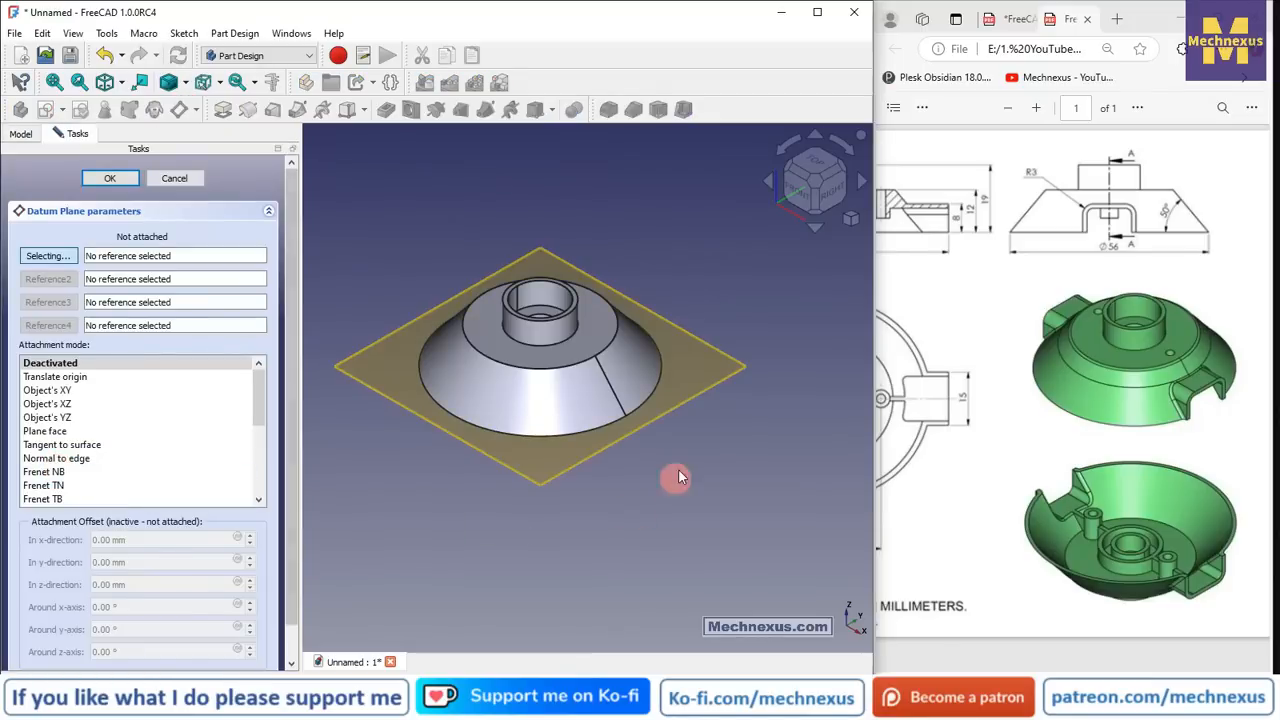
- Attach the datum plane to a cone vertex and its bottom circular edge in Frenet TB mode
{"action": "scroll", "coordinate": [630, 414], "scroll_direction": "up", "scroll_amount": 5}
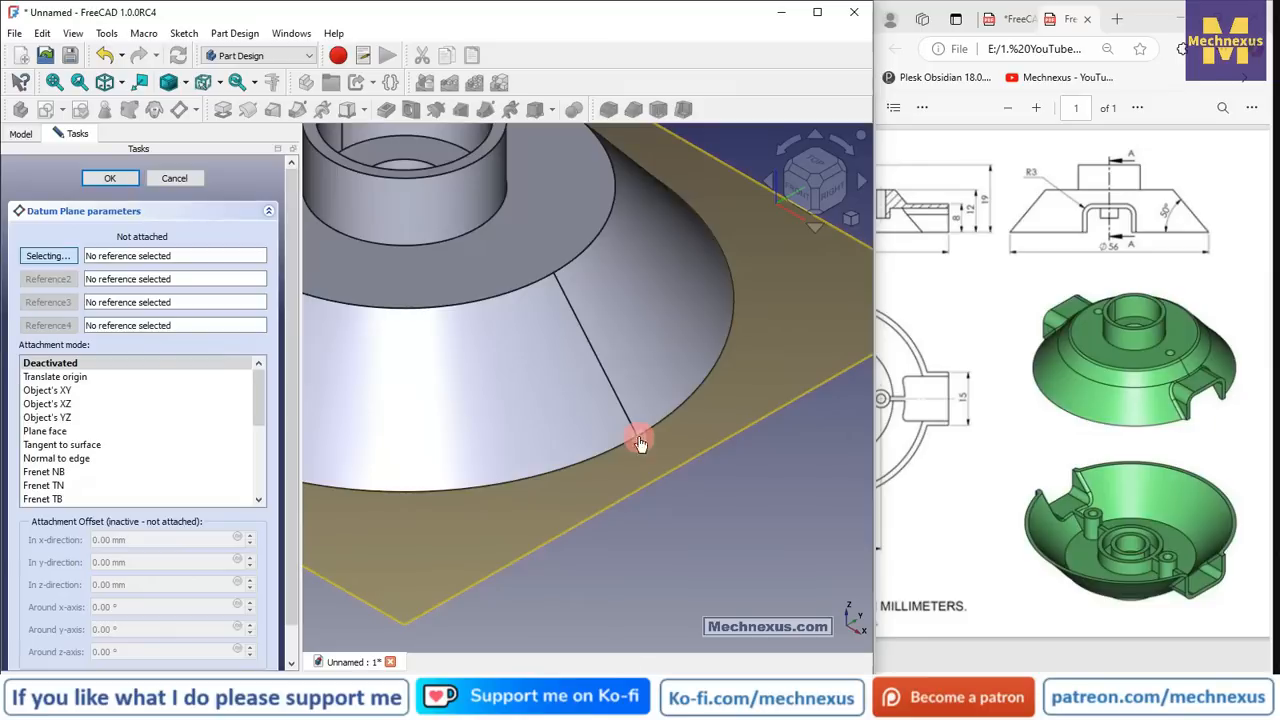
{"action": "left_click", "coordinate": [638, 438]}
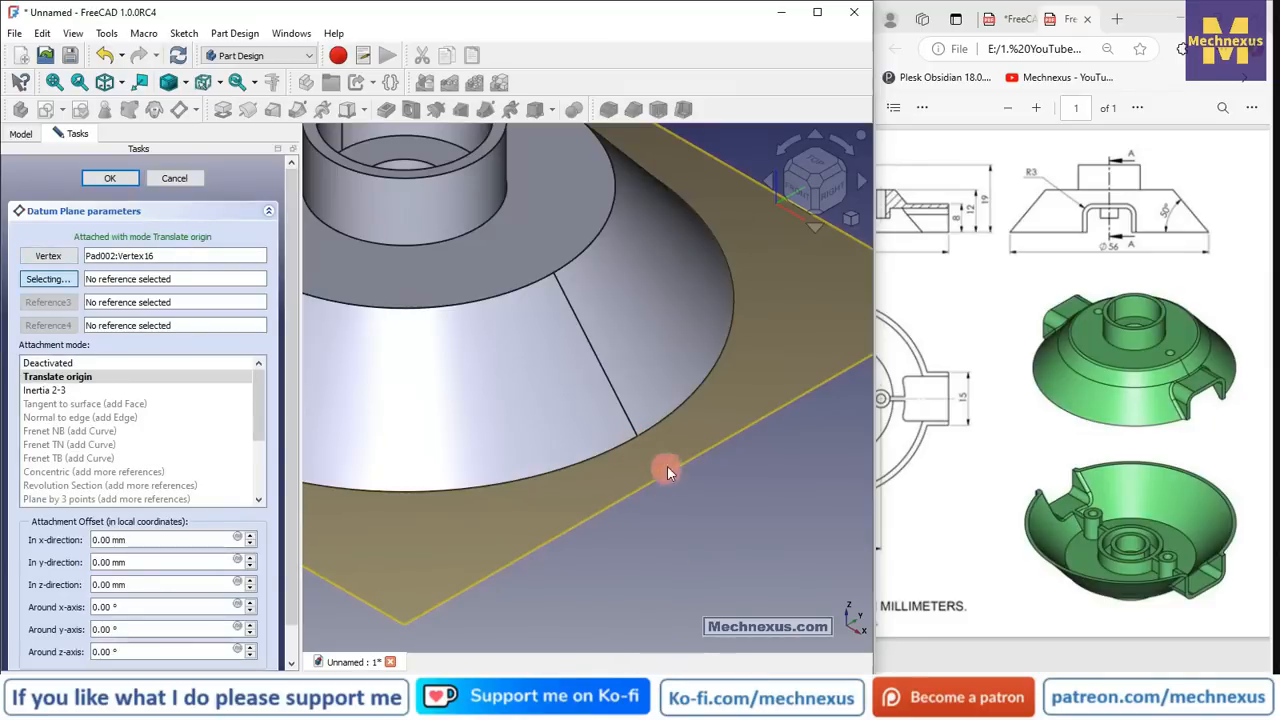
{"action": "left_click", "coordinate": [681, 413]}
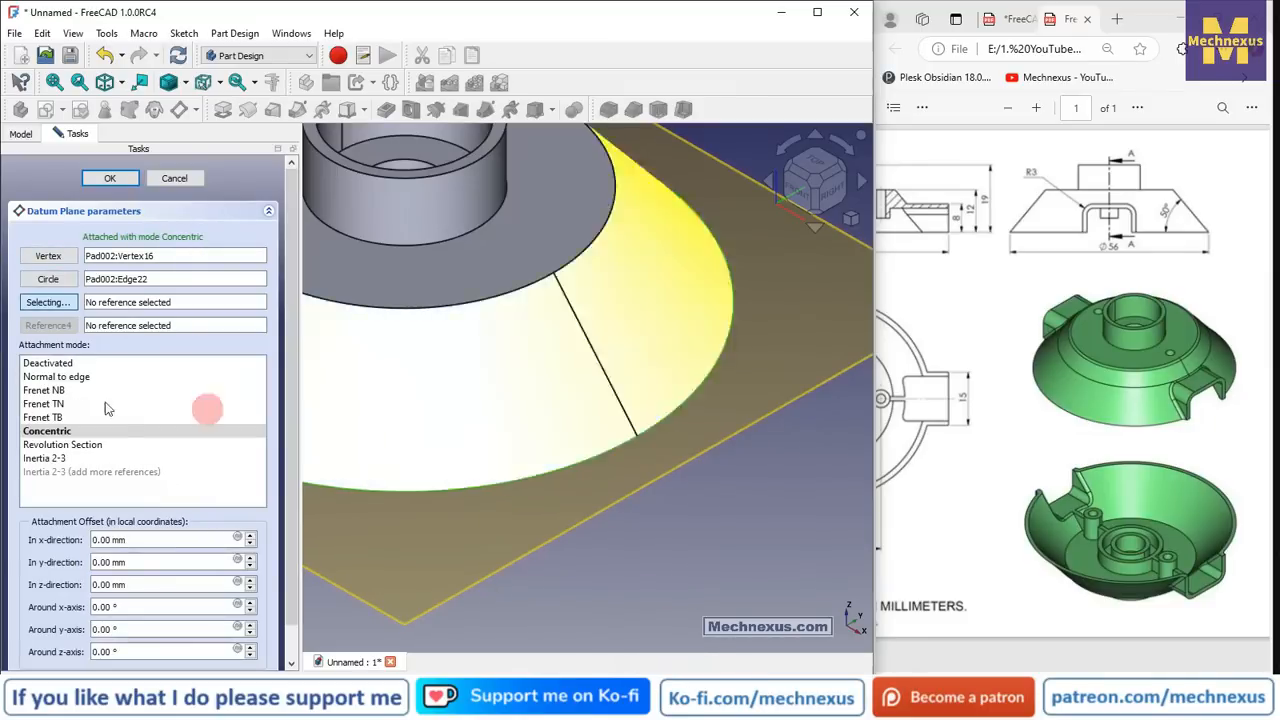
{"action": "left_click", "coordinate": [55, 418]}
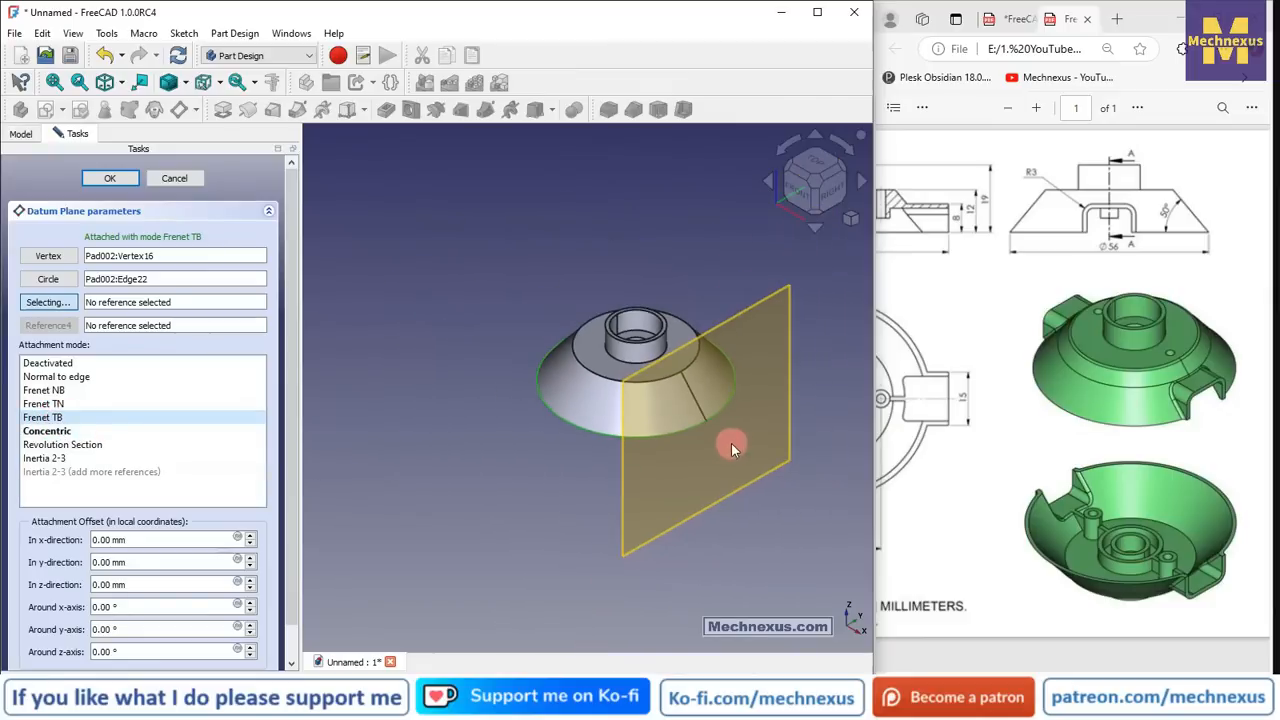
{"action": "middle_click_drag", "start_coordinate": [666, 517], "coordinate": [708, 517]}
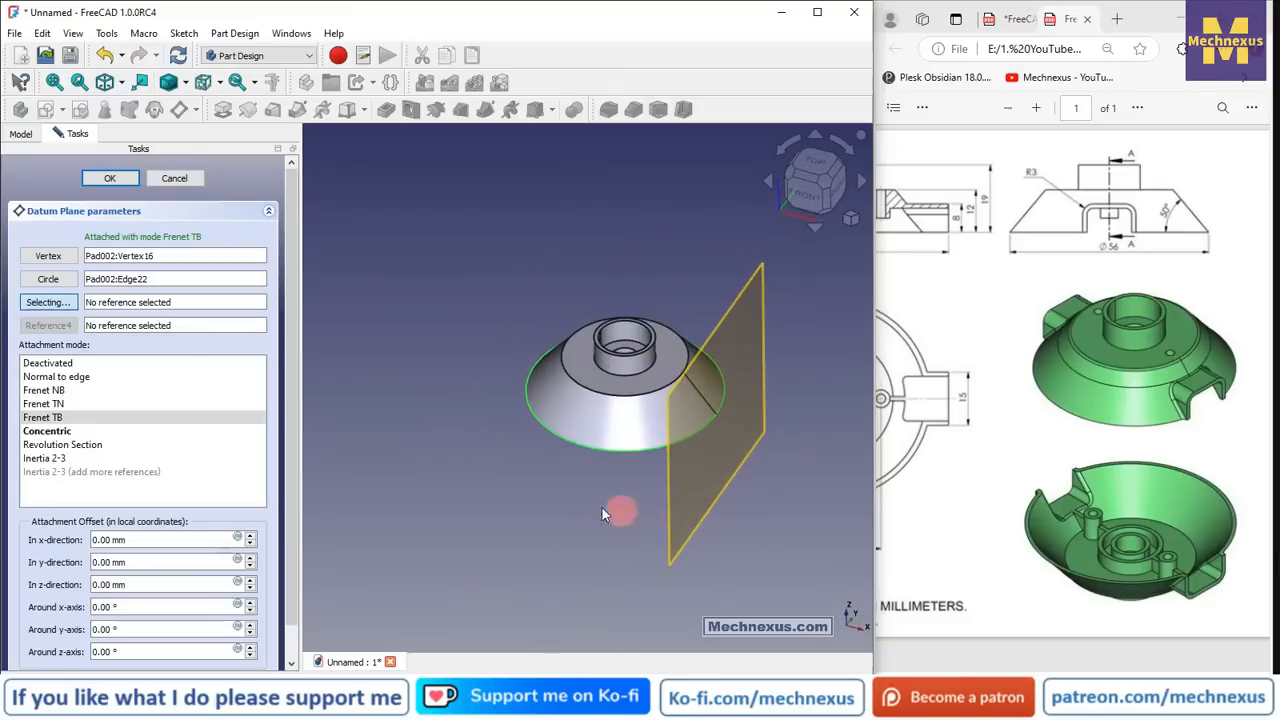
{"action": "scroll", "coordinate": [677, 358], "scroll_direction": "up", "scroll_amount": 1}
{"action": "scroll", "coordinate": [677, 358], "scroll_direction": "up", "scroll_amount": 1}
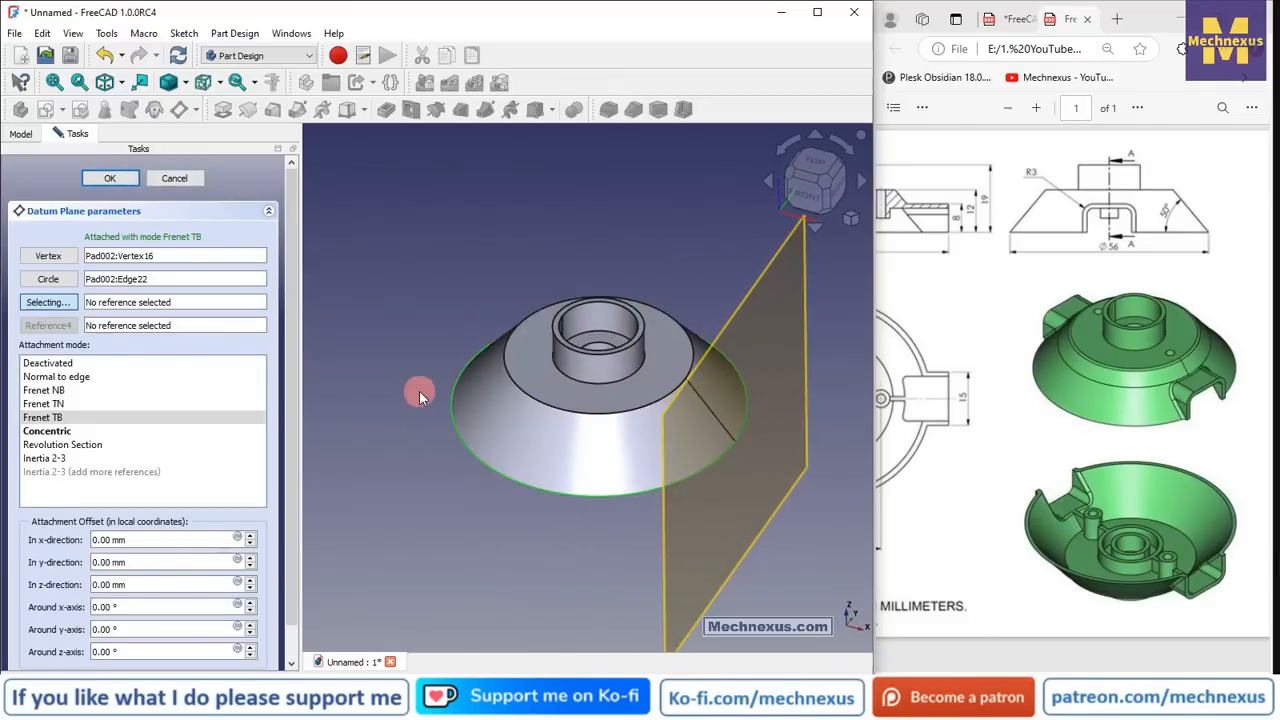
- Confirm the datum plane, view the part's top side, and select the plane for sketching
{"action": "left_click", "coordinate": [110, 178]}
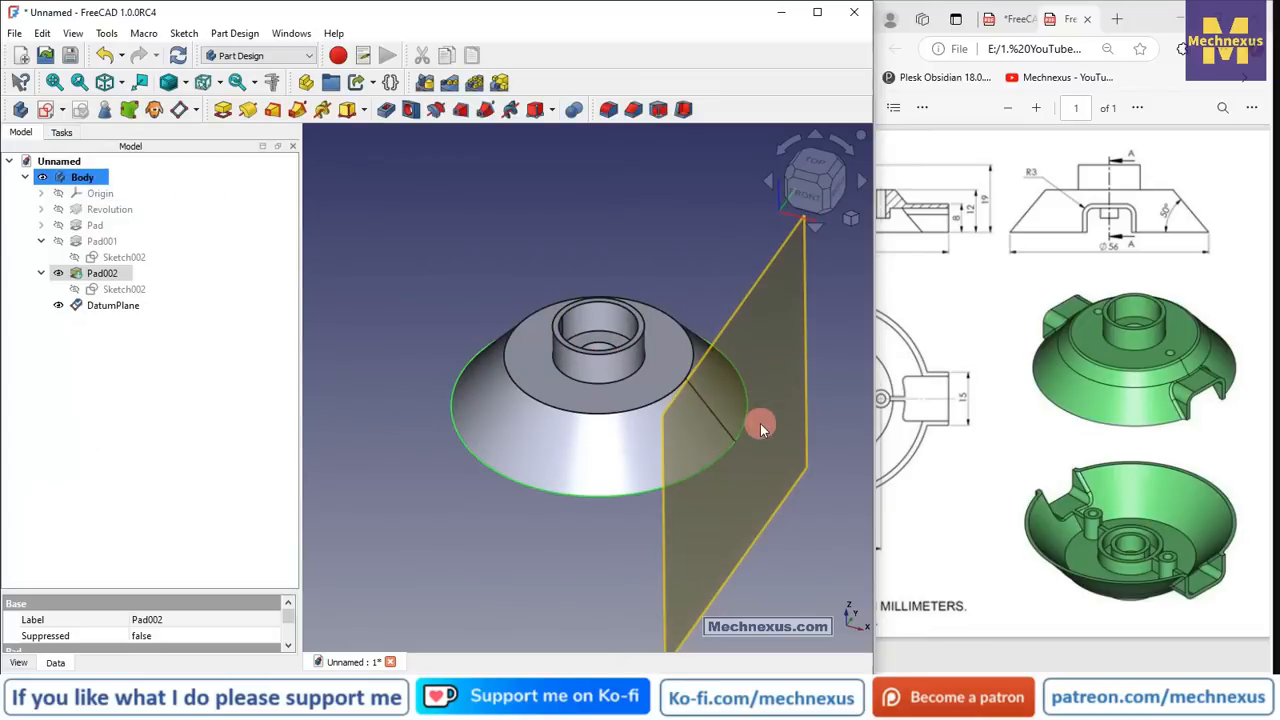
{"action": "scroll", "coordinate": [497, 445], "scroll_direction": "down", "scroll_amount": 2}
{"action": "left_click", "coordinate": [500, 543]}
{"action": "scroll", "coordinate": [582, 491], "scroll_direction": "up", "scroll_amount": 1}
{"action": "middle_click_drag", "start_coordinate": [582, 491], "coordinate": [669, 334]}
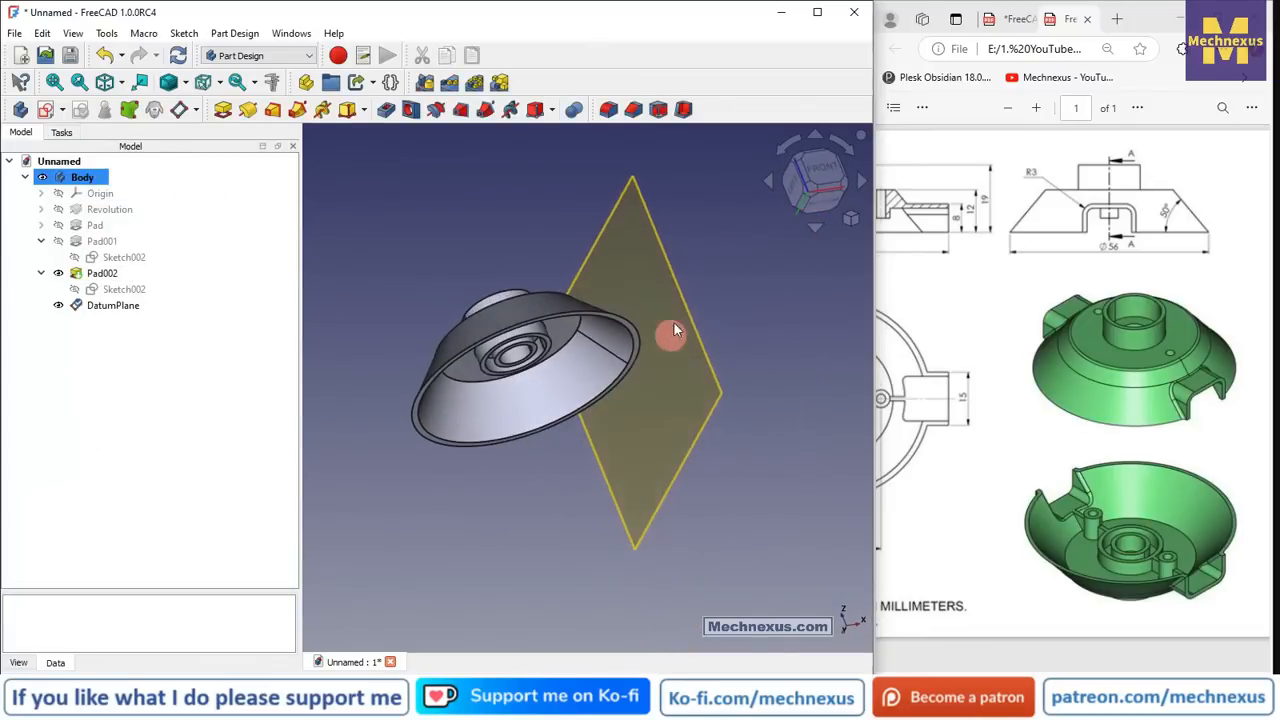
{"action": "scroll", "coordinate": [620, 348], "scroll_direction": "up", "scroll_amount": 3}
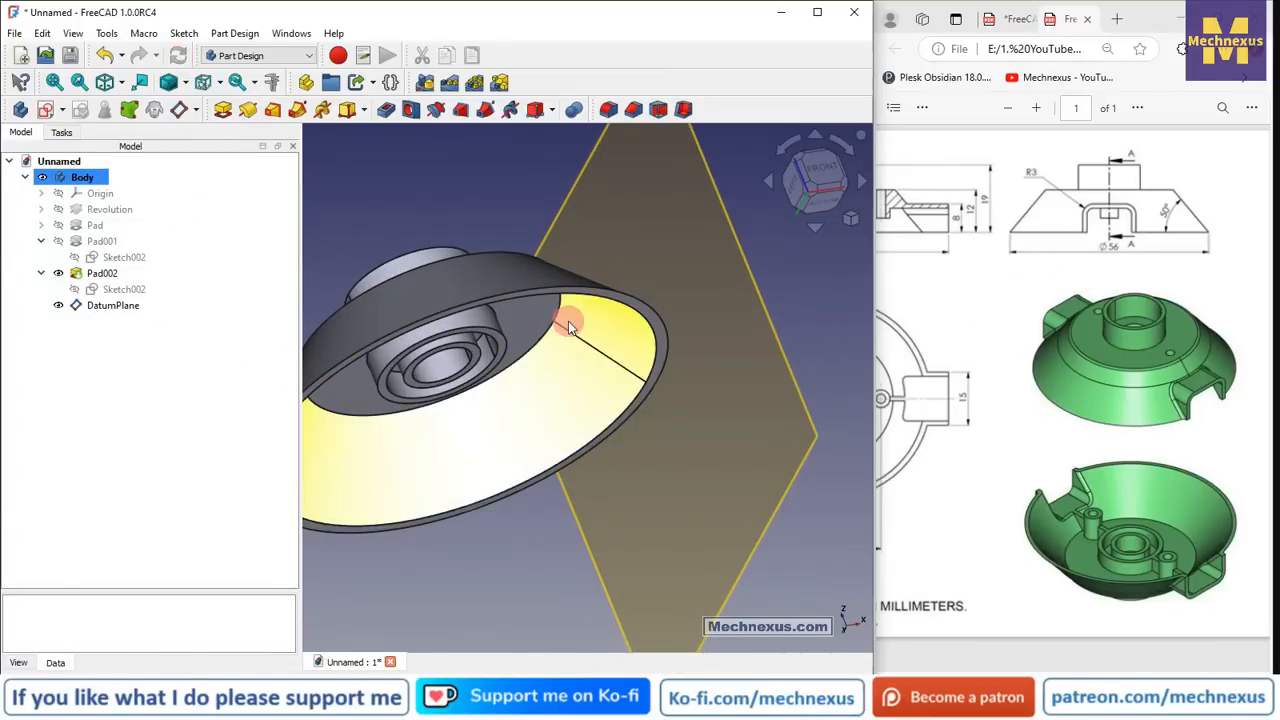
{"action": "scroll", "coordinate": [568, 335], "scroll_direction": "down", "scroll_amount": 3}
{"action": "middle_click_drag", "start_coordinate": [571, 376], "coordinate": [491, 501]}
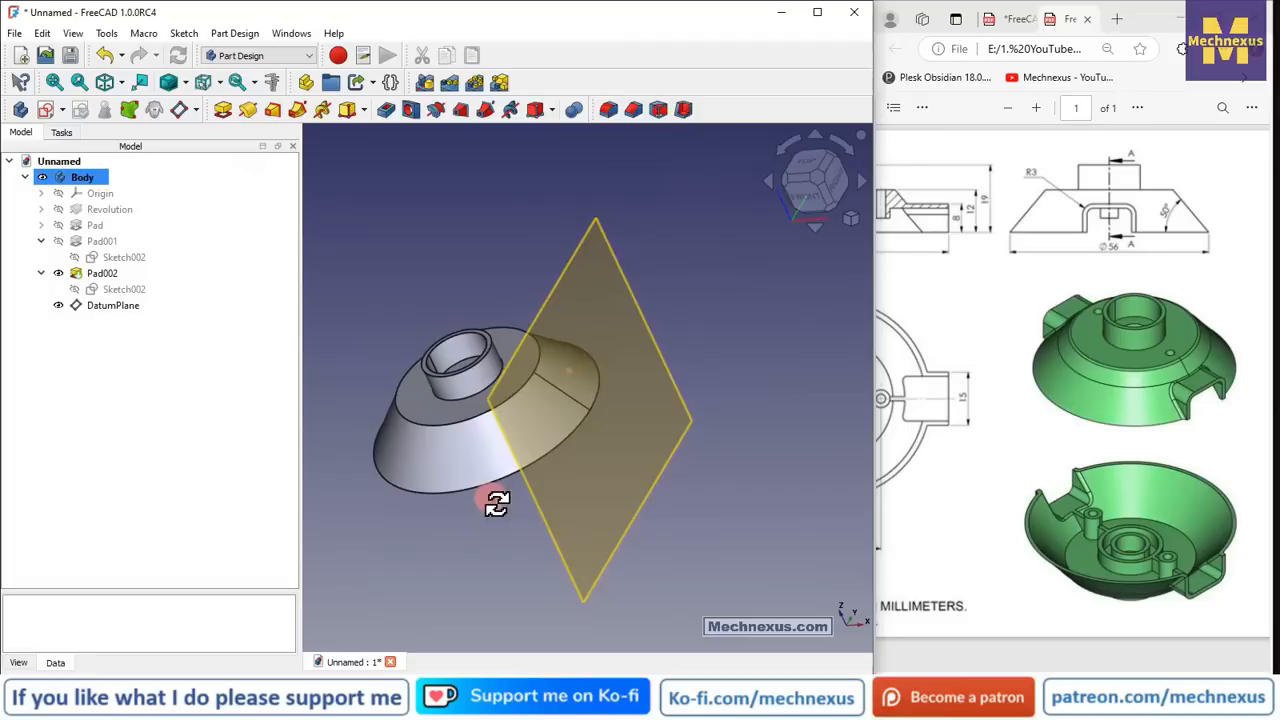
{"action": "left_click", "coordinate": [565, 552]}
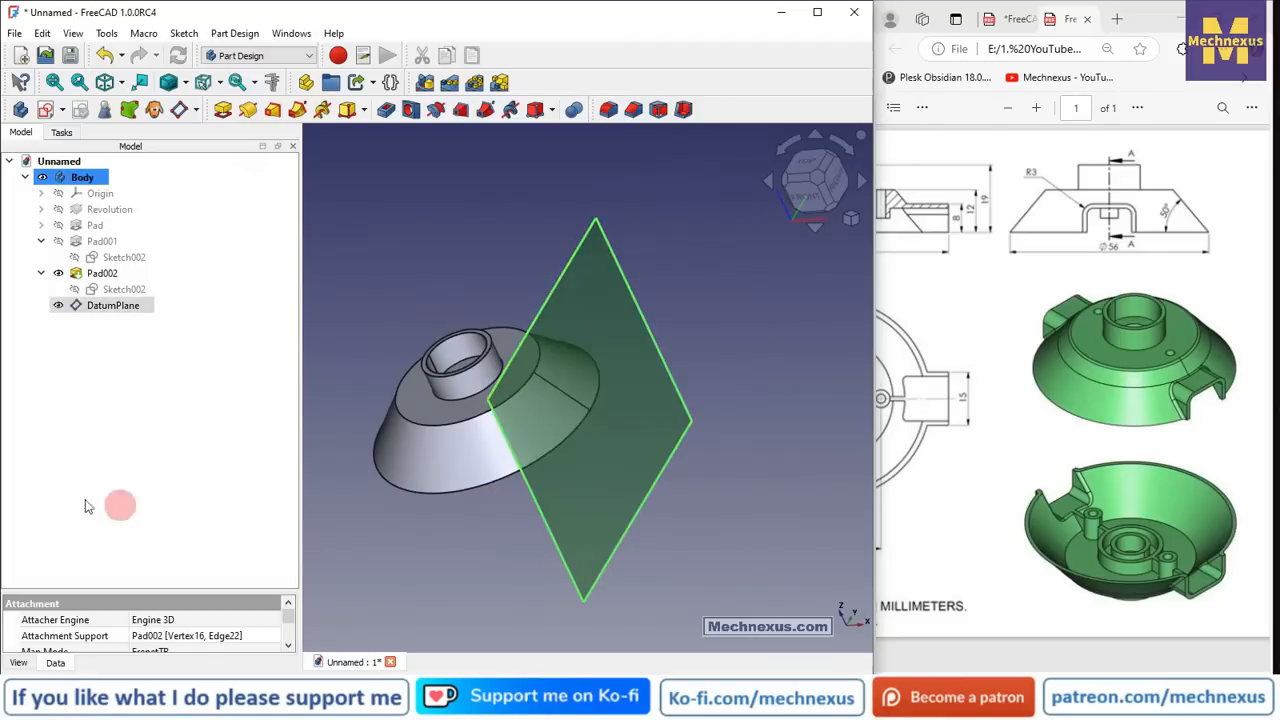
- Create a sketch on the datum plane and view it from the right
{"action": "left_click", "coordinate": [45, 109]}
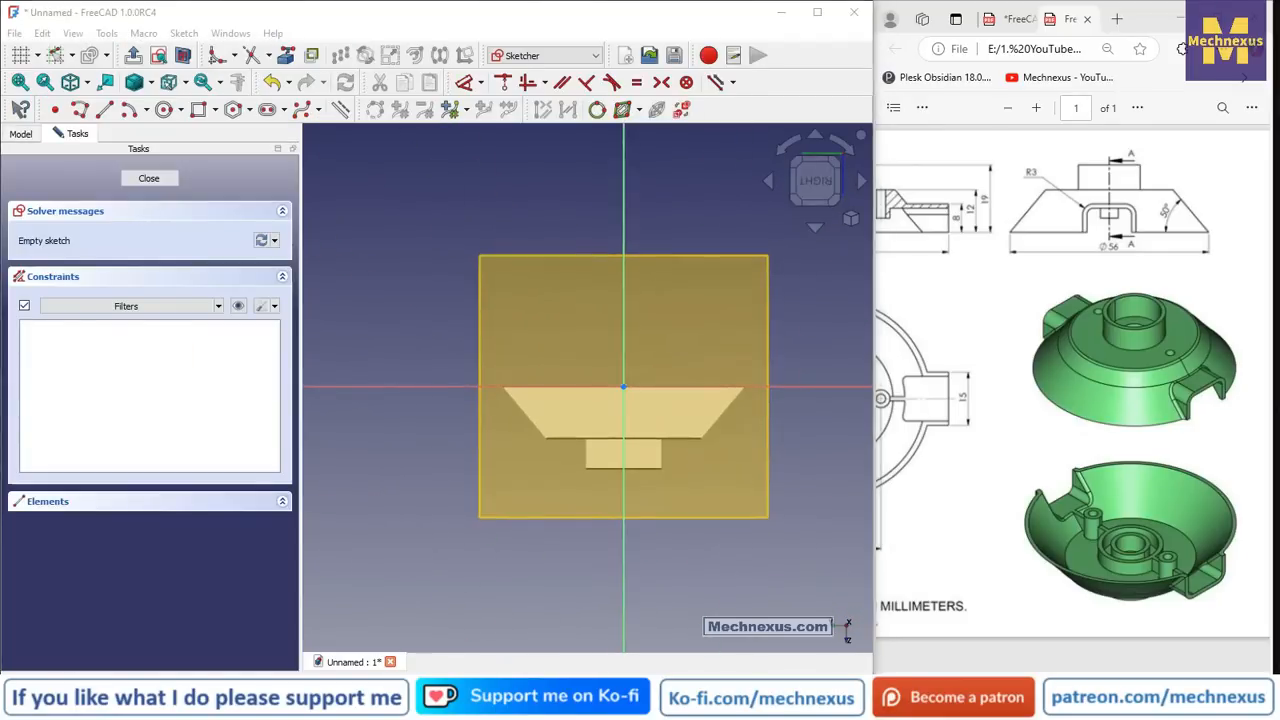
{"action": "left_click", "coordinate": [850, 218]}
{"action": "left_click", "coordinate": [912, 247]}
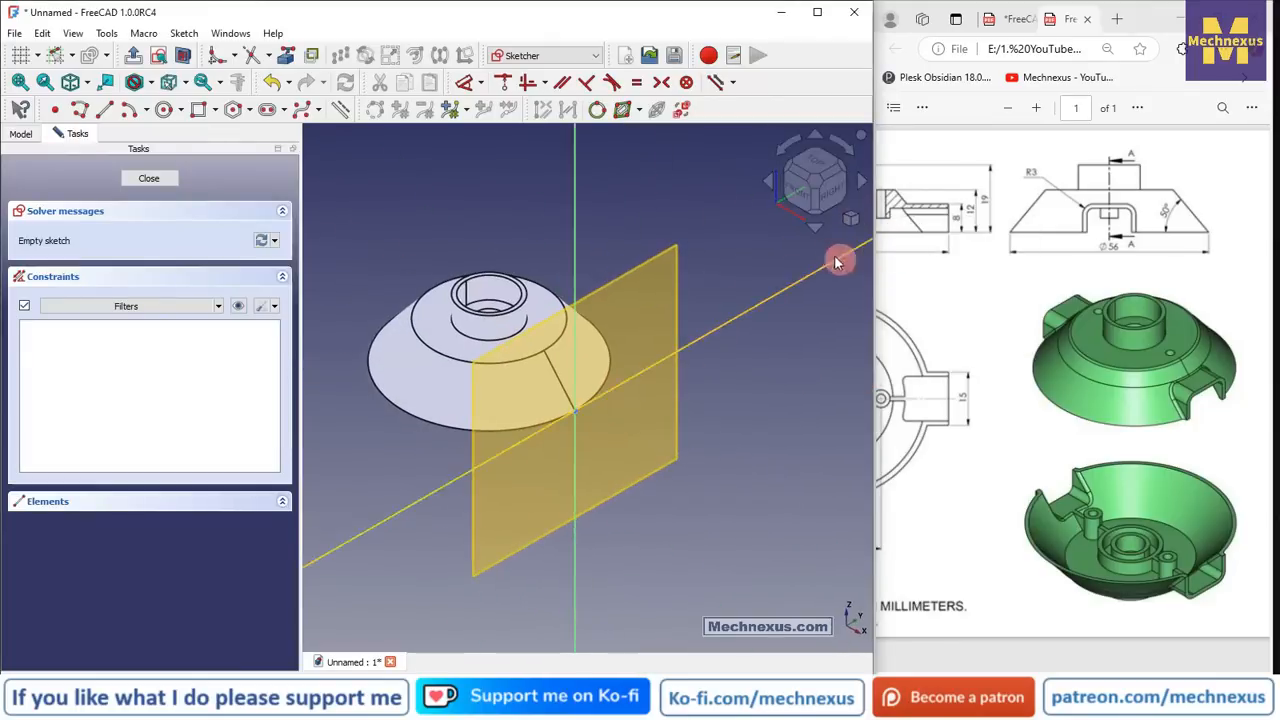
{"action": "left_click", "coordinate": [836, 197]}
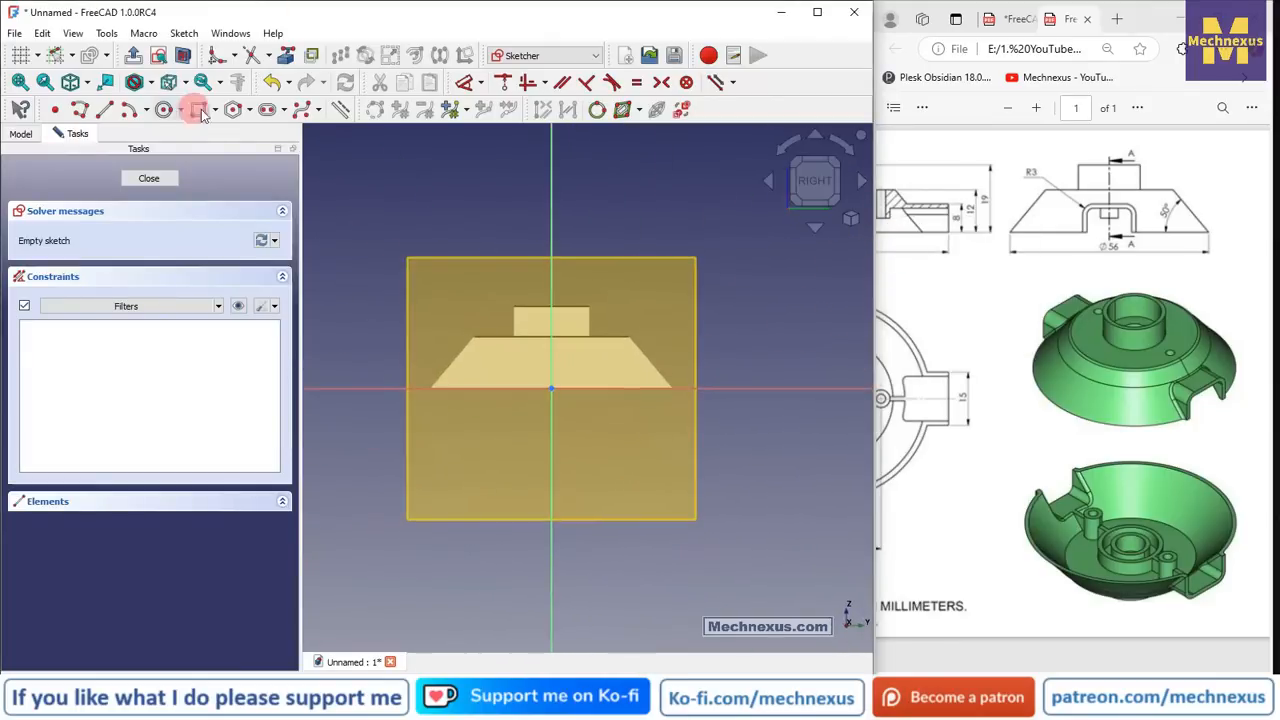
- Switch to Wireframe display and hide DatumPlane from the model tree
{"action": "left_click", "coordinate": [148, 82]}
{"action": "left_click", "coordinate": [165, 140]}
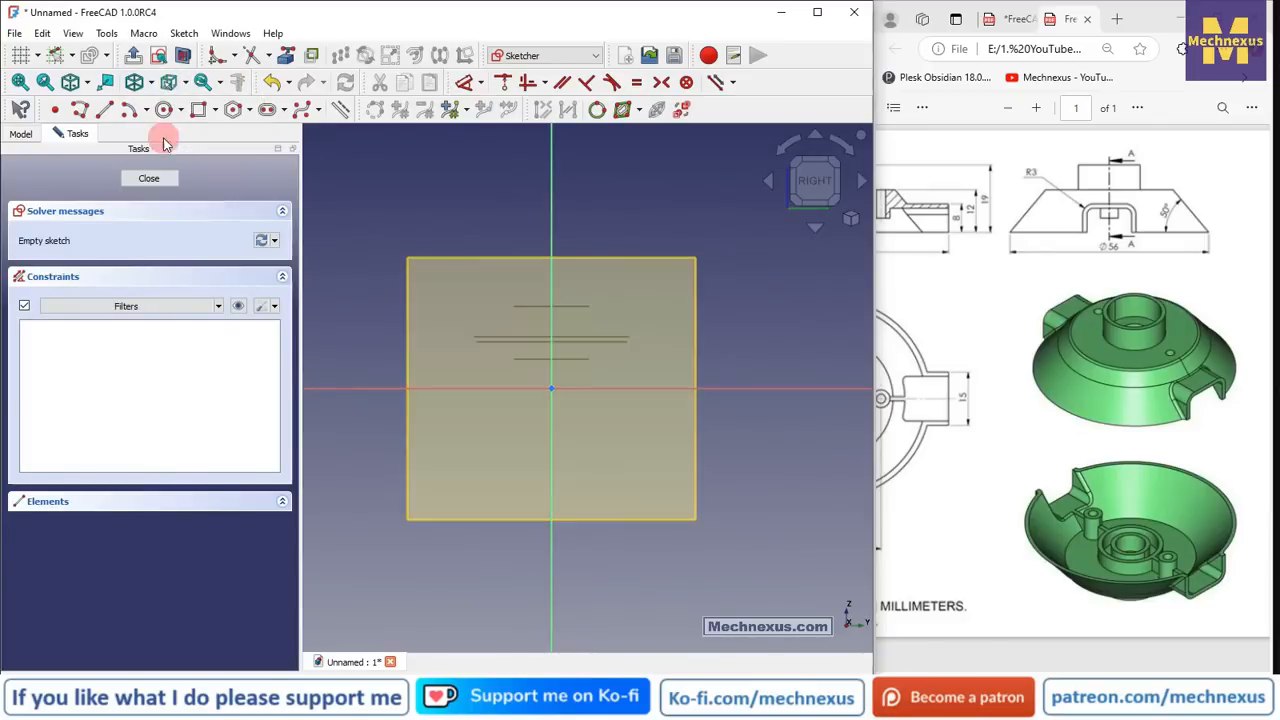
{"action": "left_click", "coordinate": [140, 178]}
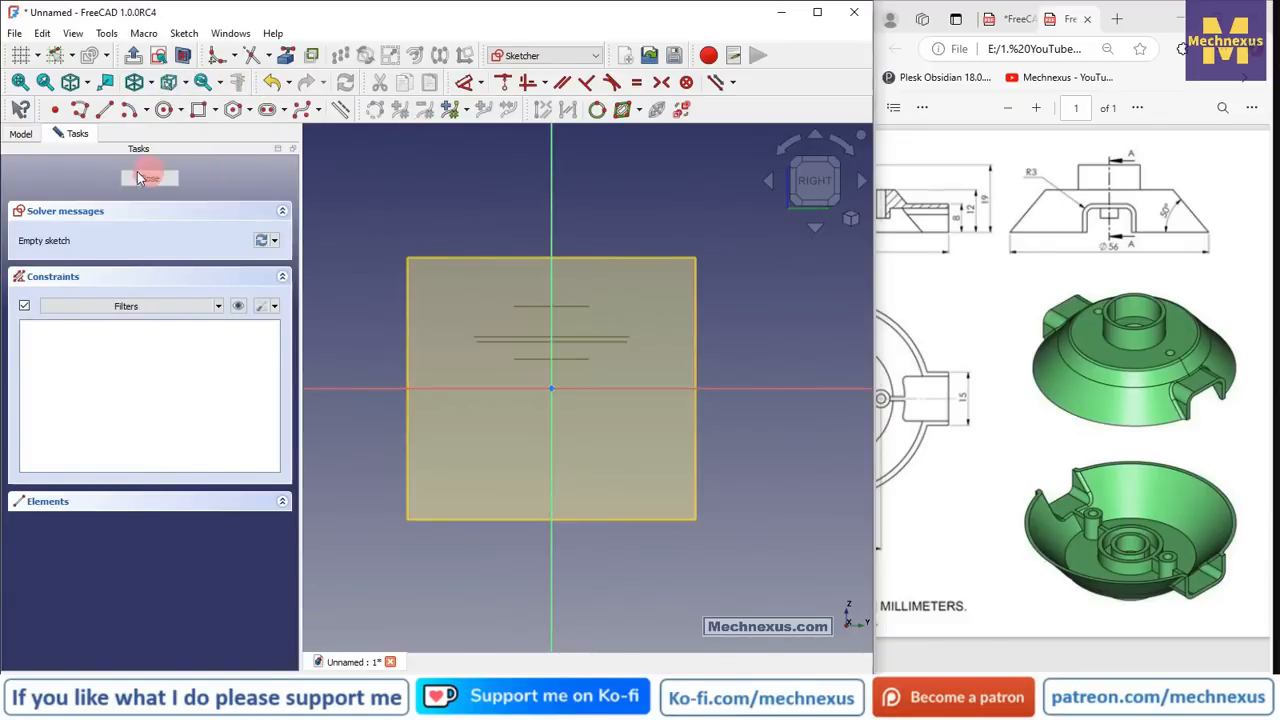
{"action": "left_click", "coordinate": [23, 141]}
{"action": "left_click", "coordinate": [96, 308]}
{"action": "key", "text": "space"}
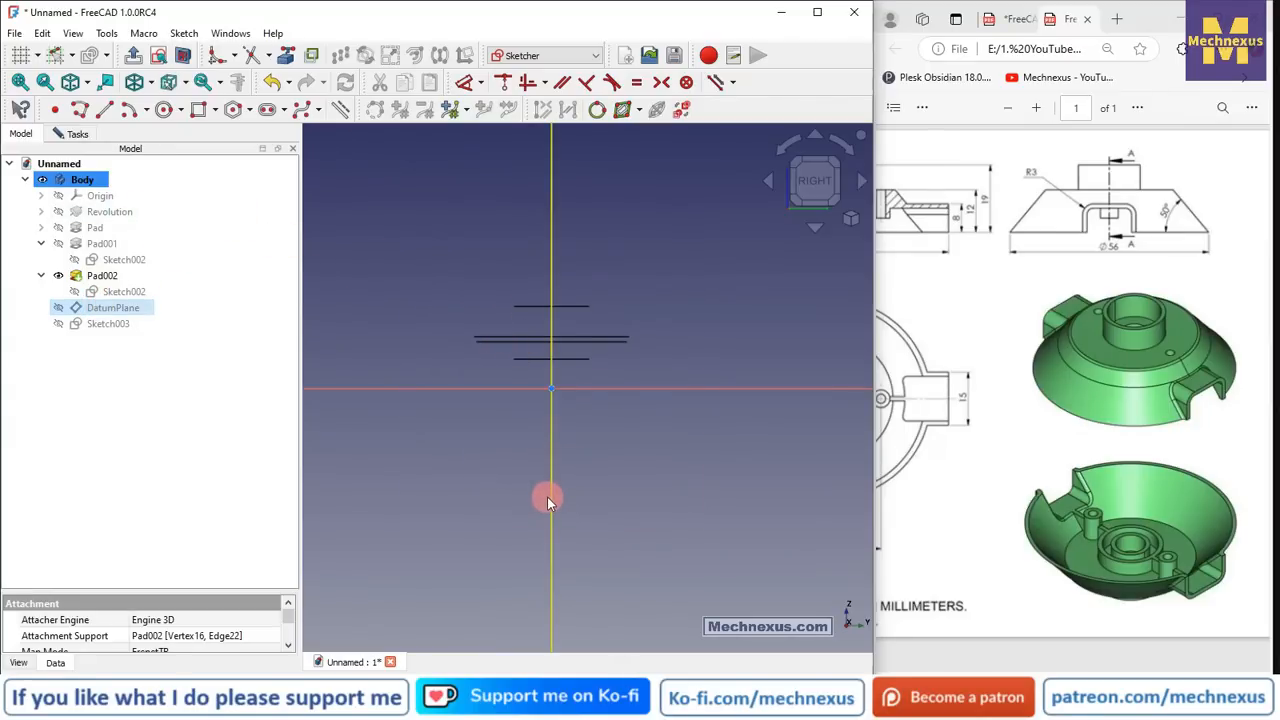
{"action": "scroll", "coordinate": [485, 425], "scroll_direction": "up", "scroll_amount": 3}
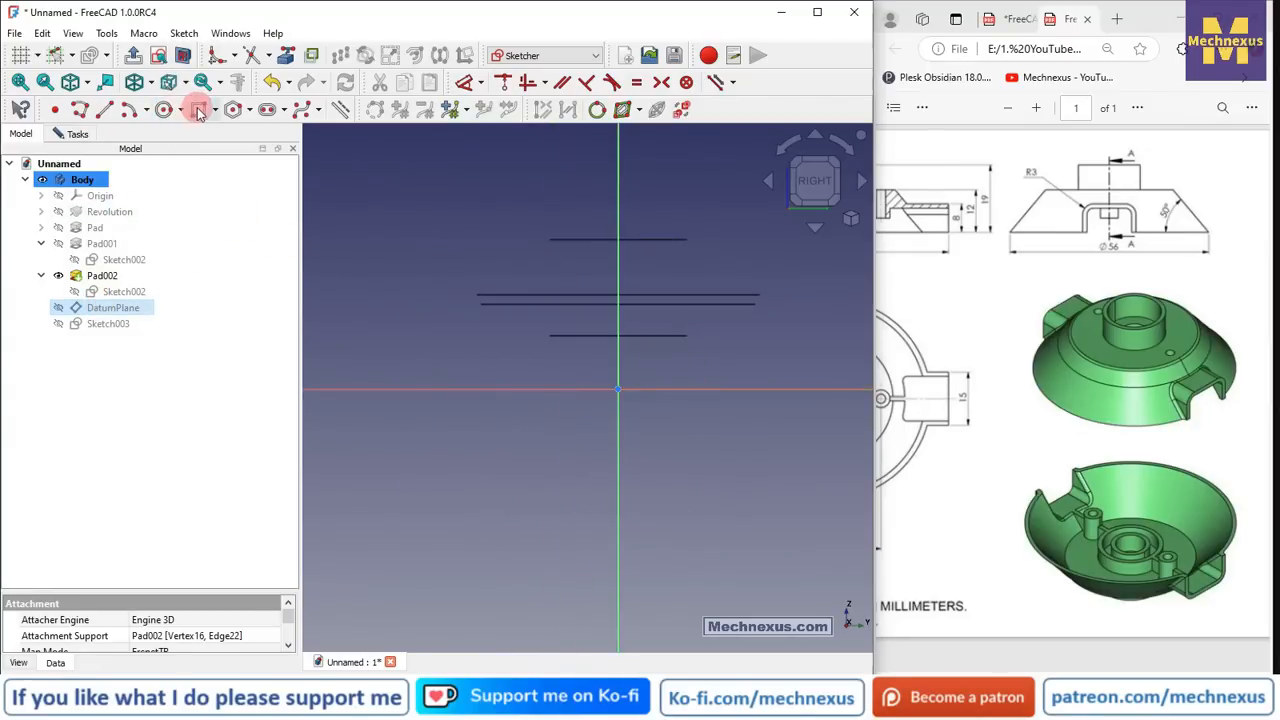
- Draw a rectangle with its bottom edge on the horizontal axis
{"action": "left_click", "coordinate": [198, 110]}
{"action": "left_click", "coordinate": [481, 390]}
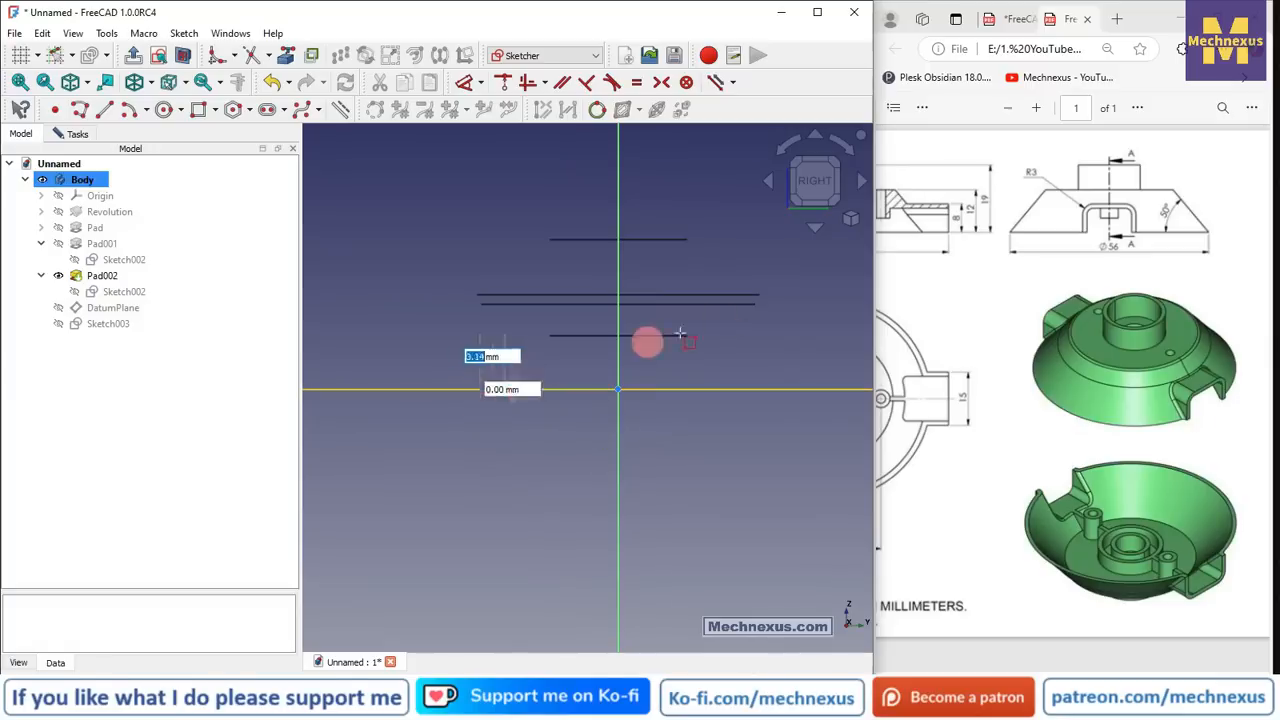
{"action": "left_click", "coordinate": [756, 240]}
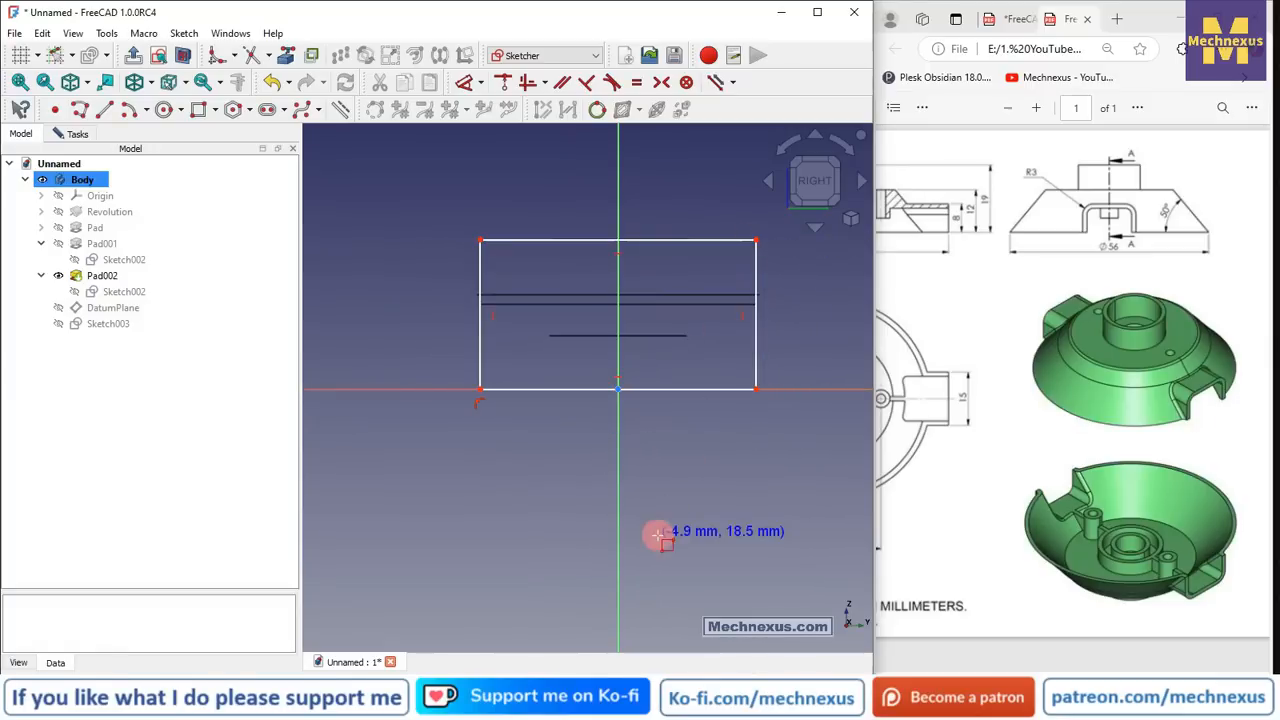
{"action": "left_click", "coordinate": [676, 390]}
{"action": "left_click", "coordinate": [674, 389]}
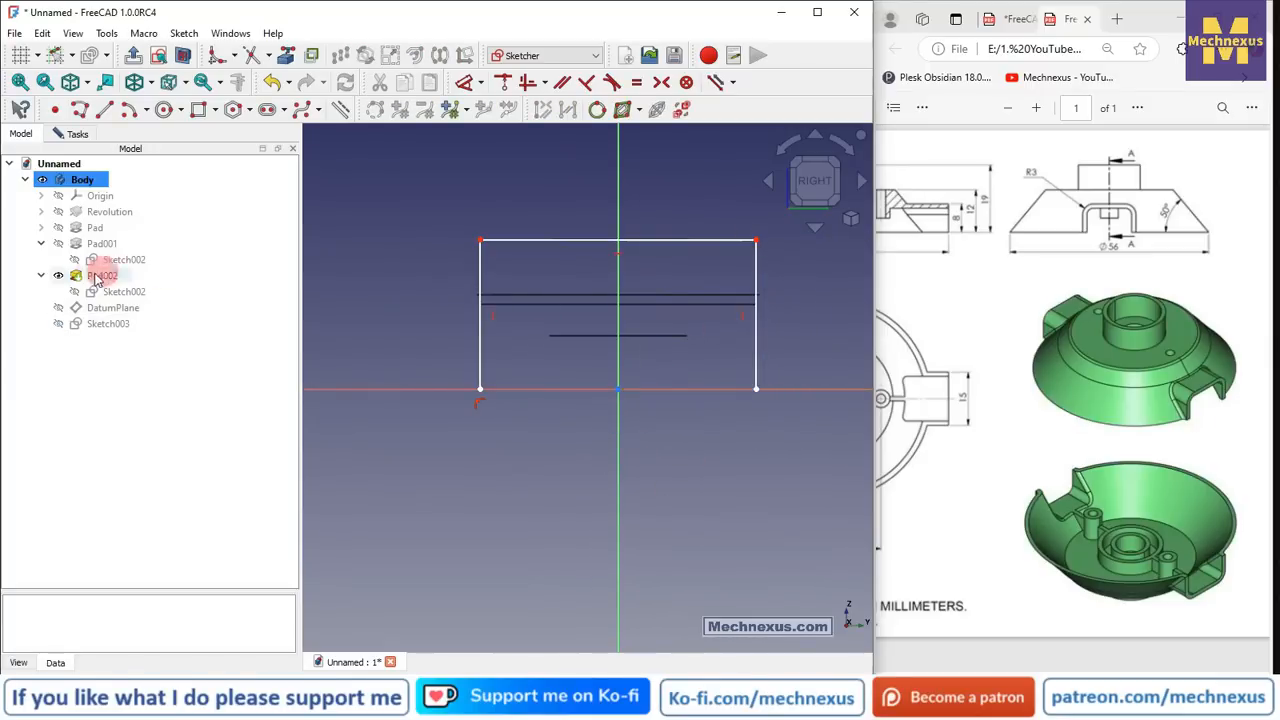
- Draw an open three-sided inner outline inside the rectangle, then select its slanted right side
{"action": "left_click", "coordinate": [79, 110]}
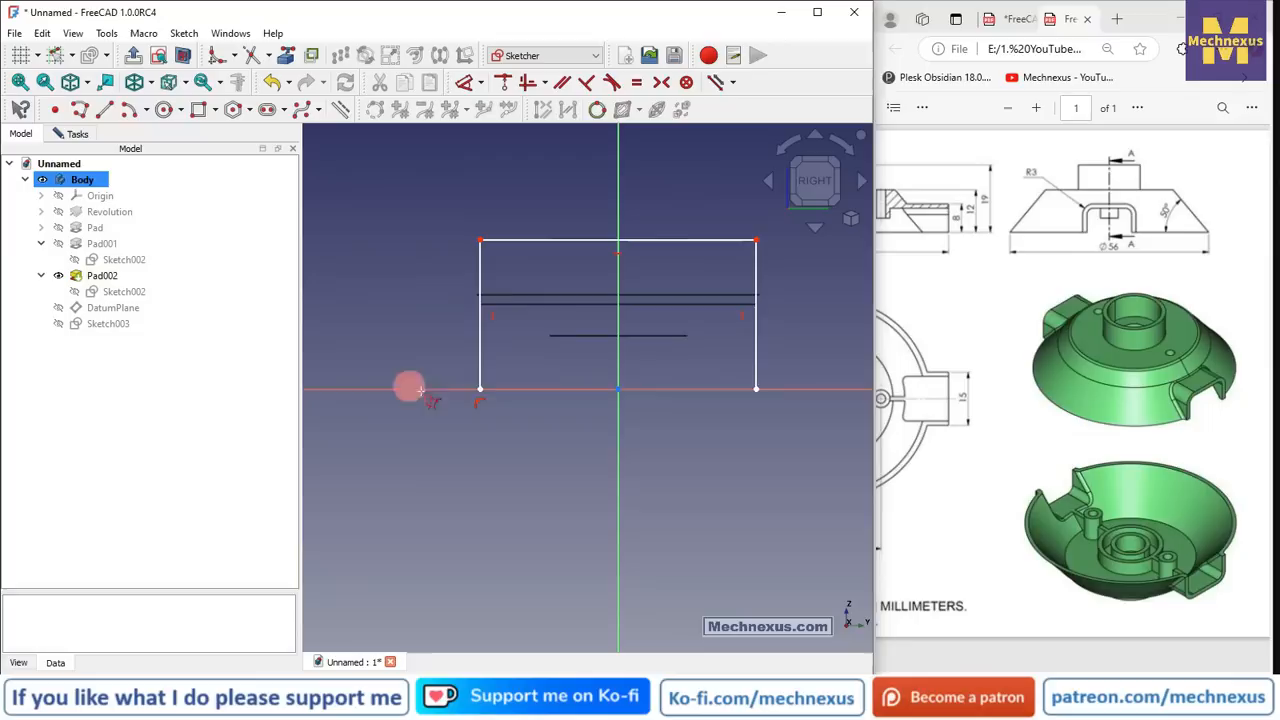
{"action": "left_click", "coordinate": [480, 390]}
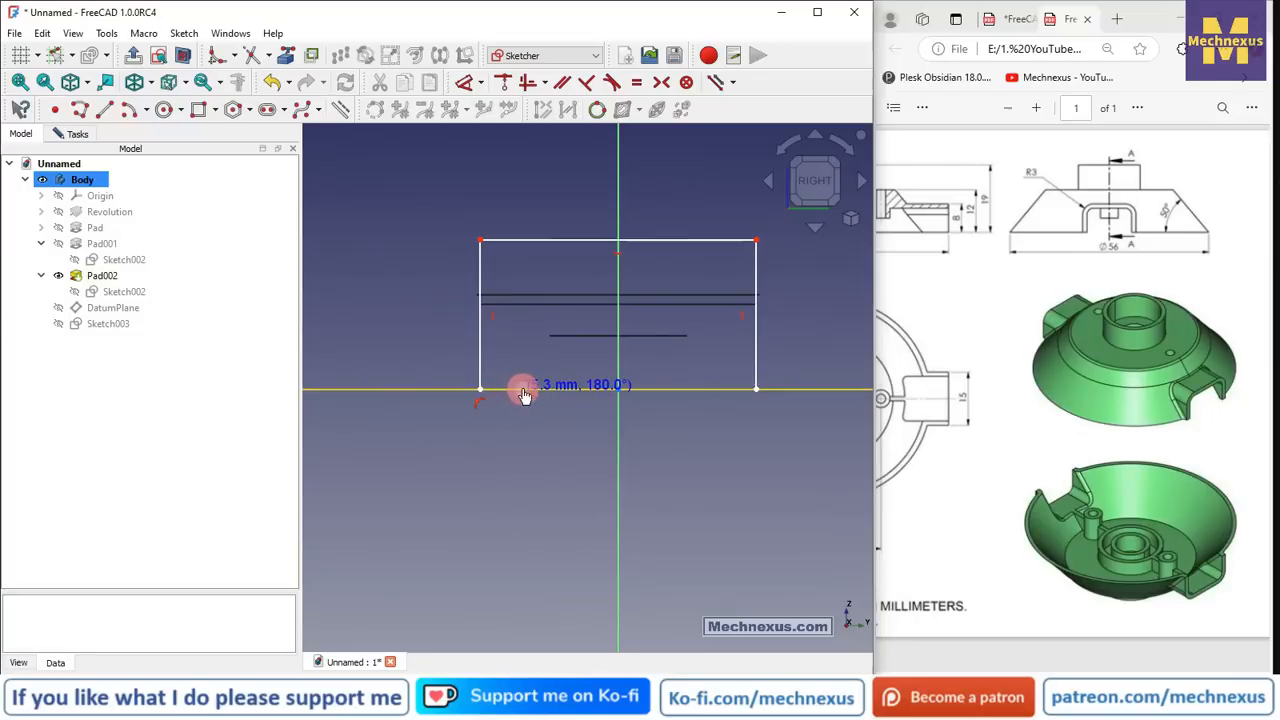
{"action": "left_click", "coordinate": [522, 390]}
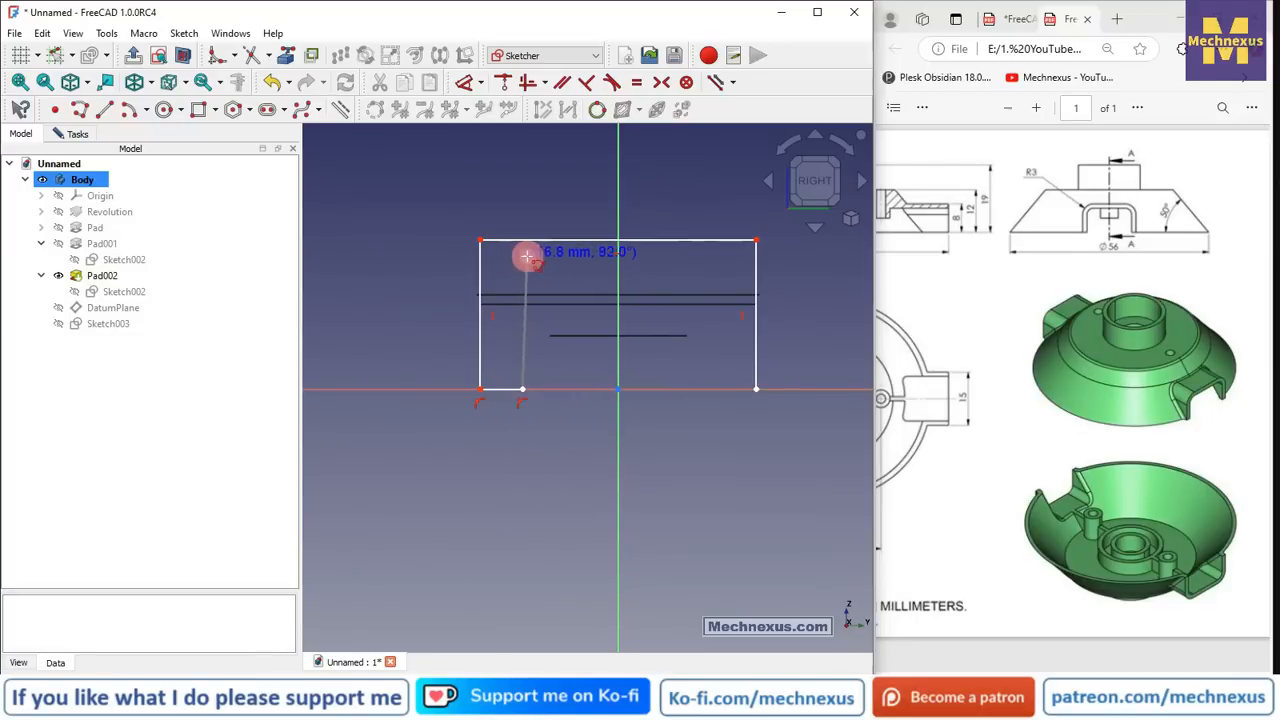
{"action": "left_click", "coordinate": [527, 257]}
{"action": "left_click", "coordinate": [710, 257]}
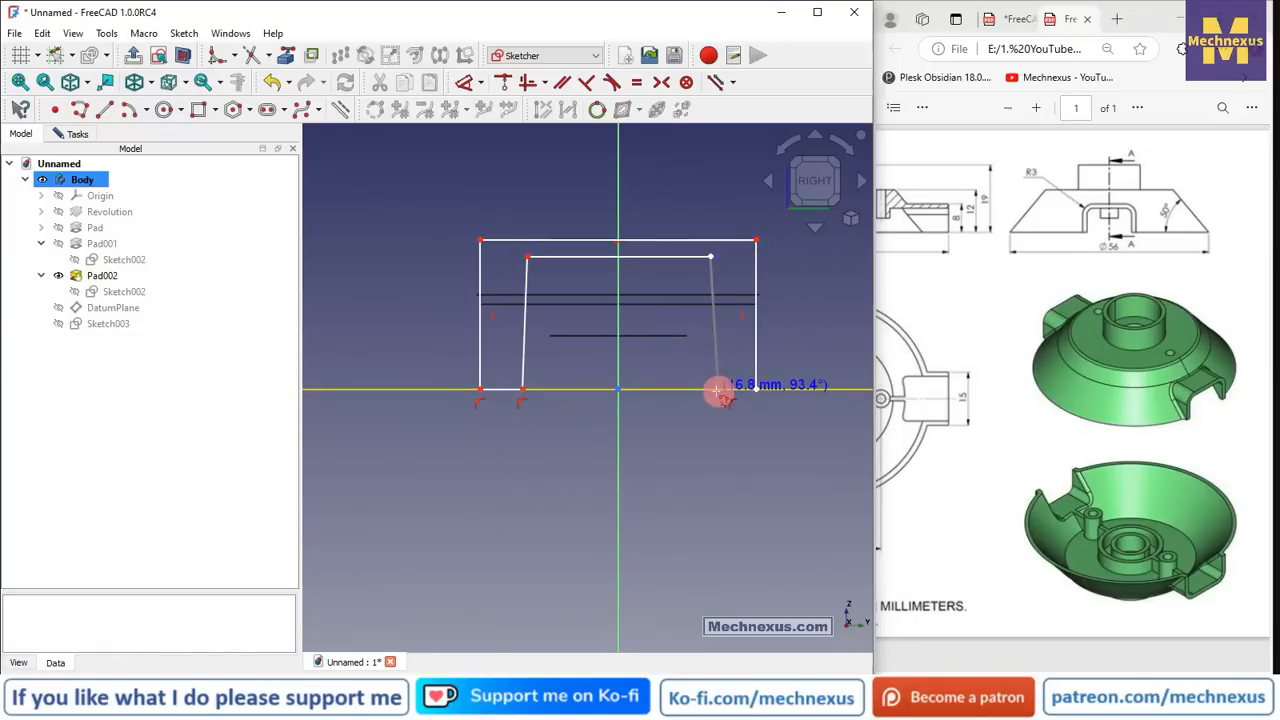
{"action": "left_click", "coordinate": [718, 390]}
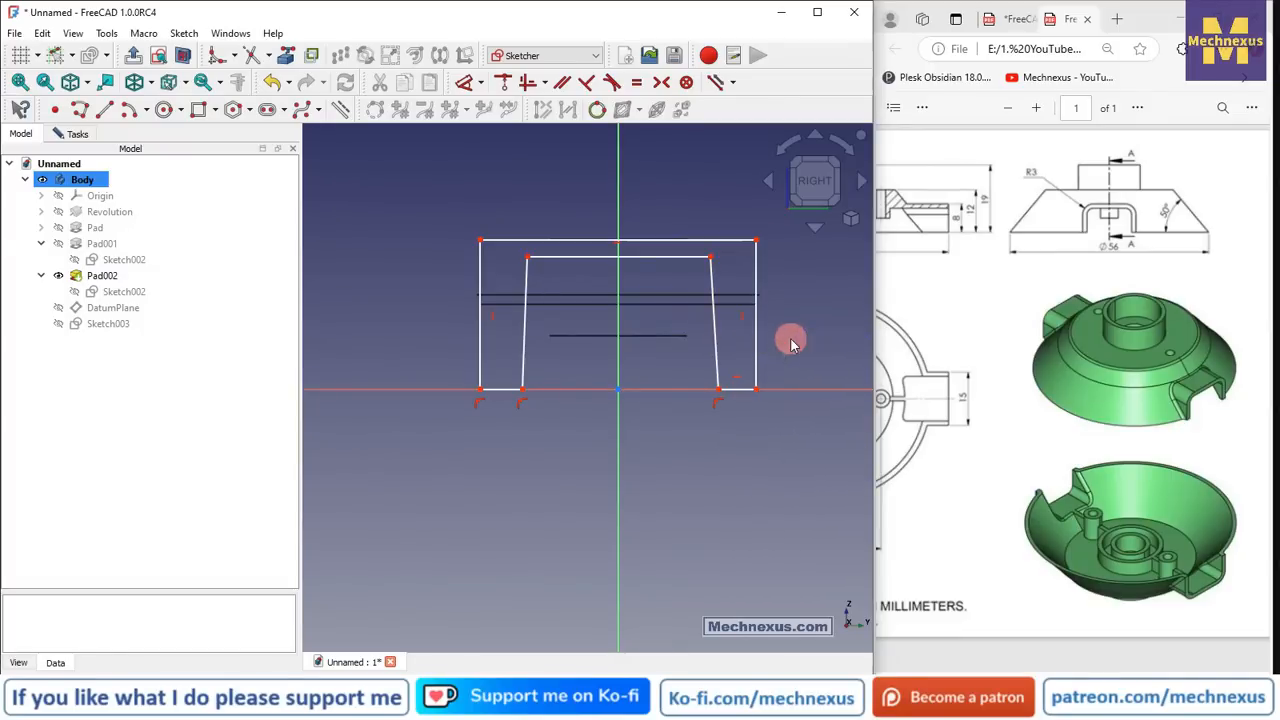
{"action": "left_click", "coordinate": [716, 348]}
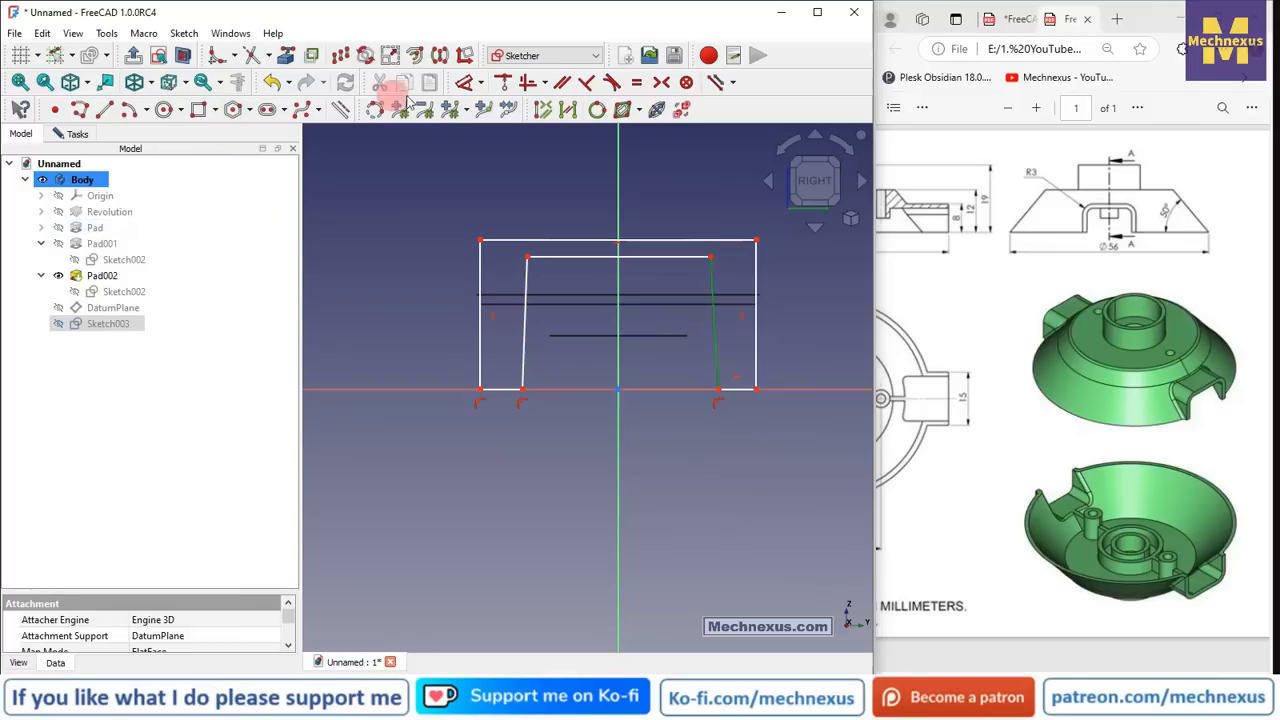
- Make both sides of the inner outline vertical
{"action": "left_click", "coordinate": [529, 86]}
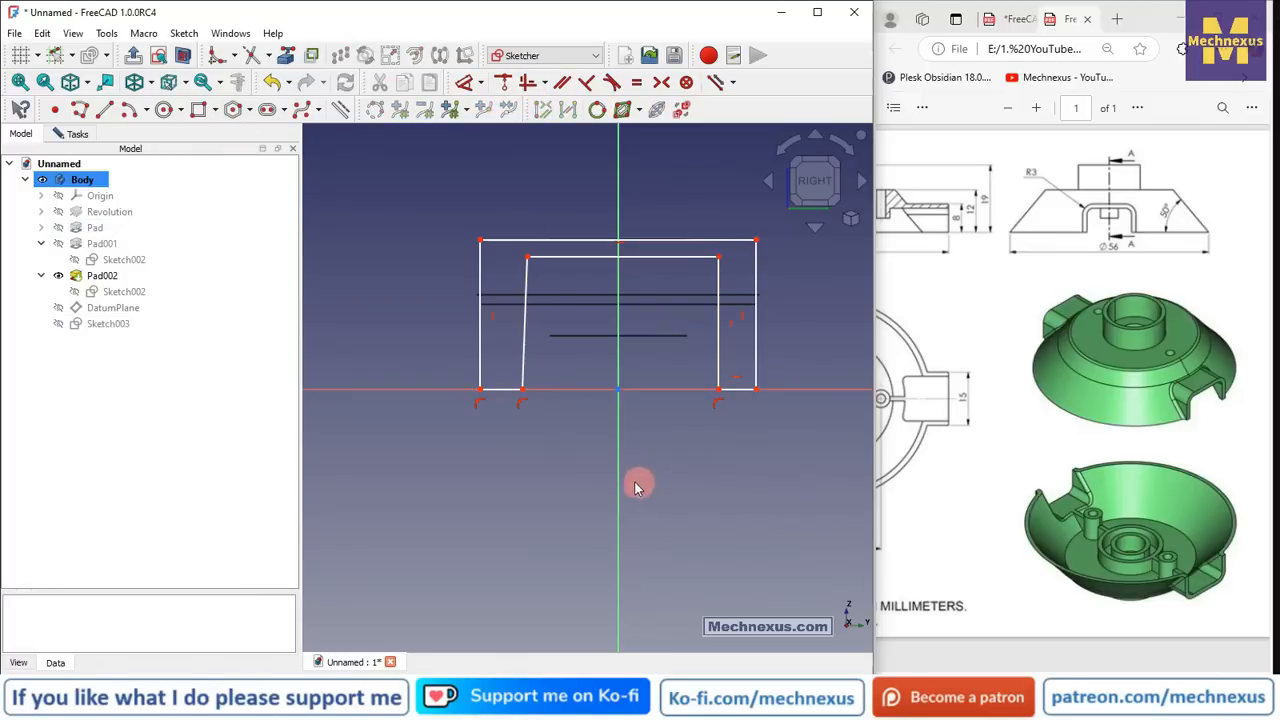
{"action": "scroll", "coordinate": [609, 406], "scroll_direction": "up", "scroll_amount": 2}
{"action": "left_click", "coordinate": [526, 366]}
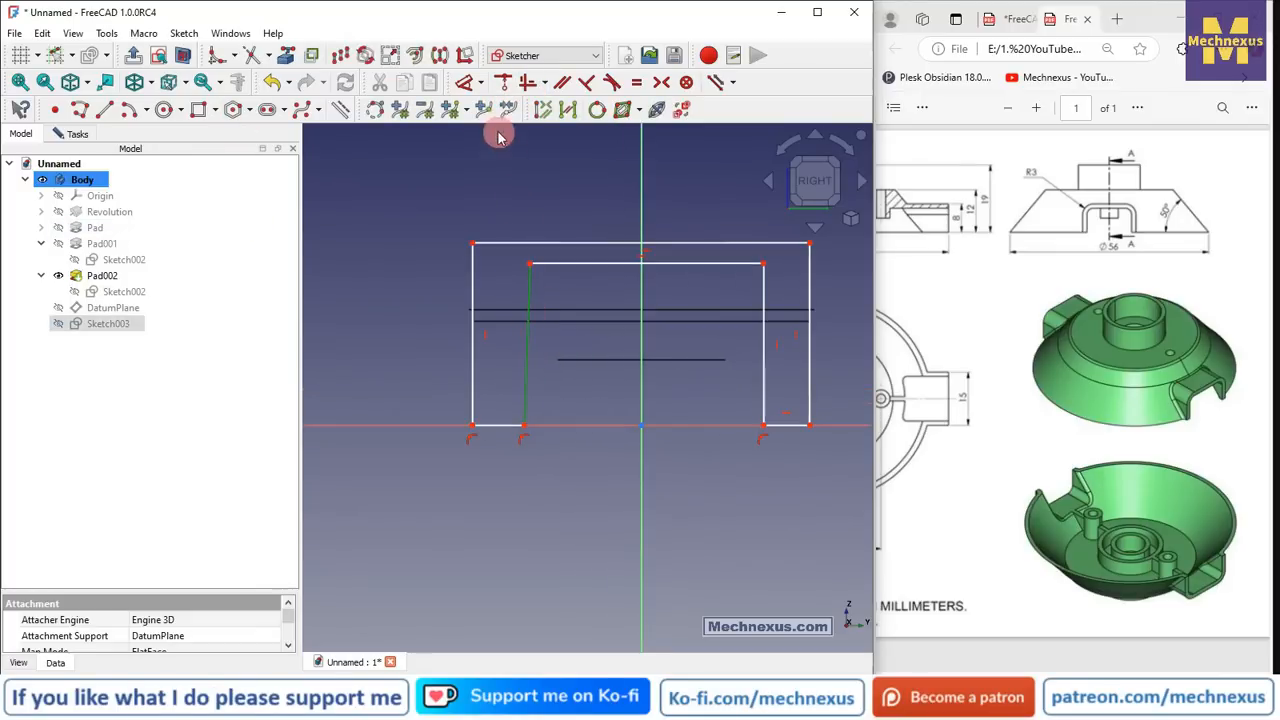
{"action": "left_click", "coordinate": [528, 86]}
{"action": "scroll", "coordinate": [586, 423], "scroll_direction": "down", "scroll_amount": 2}
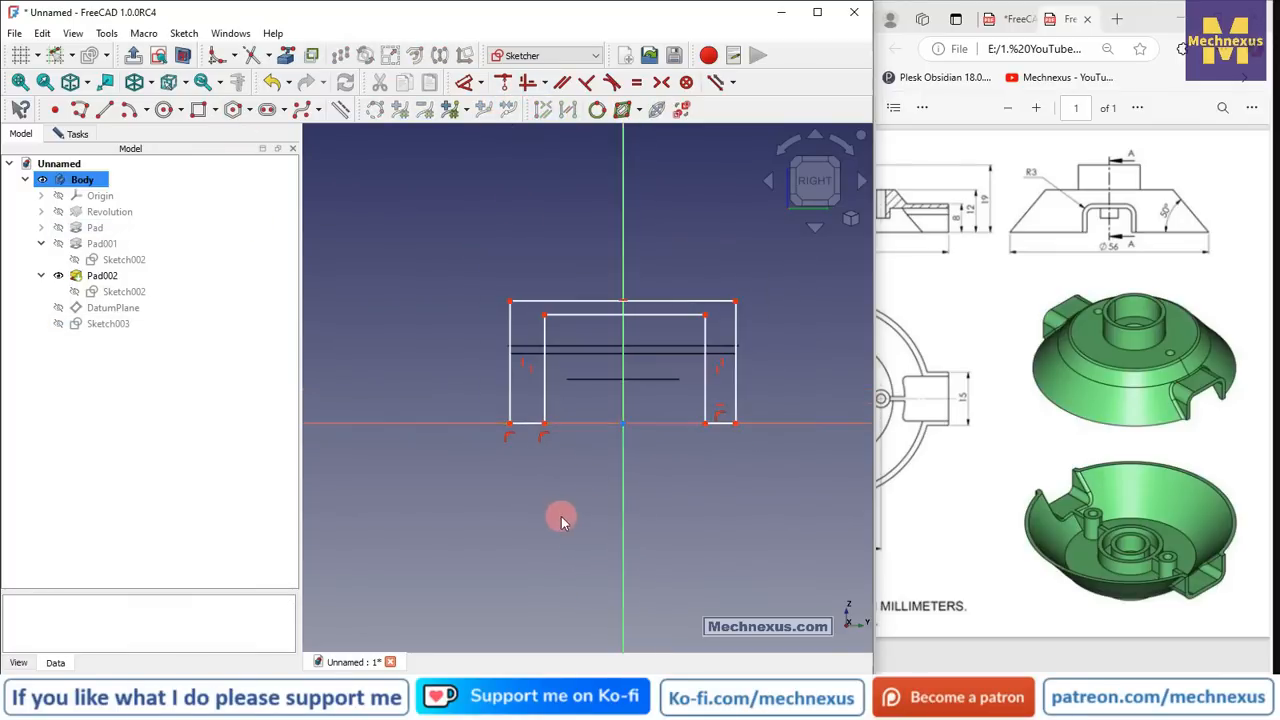
{"action": "scroll", "coordinate": [488, 478], "scroll_direction": "up", "scroll_amount": 2}
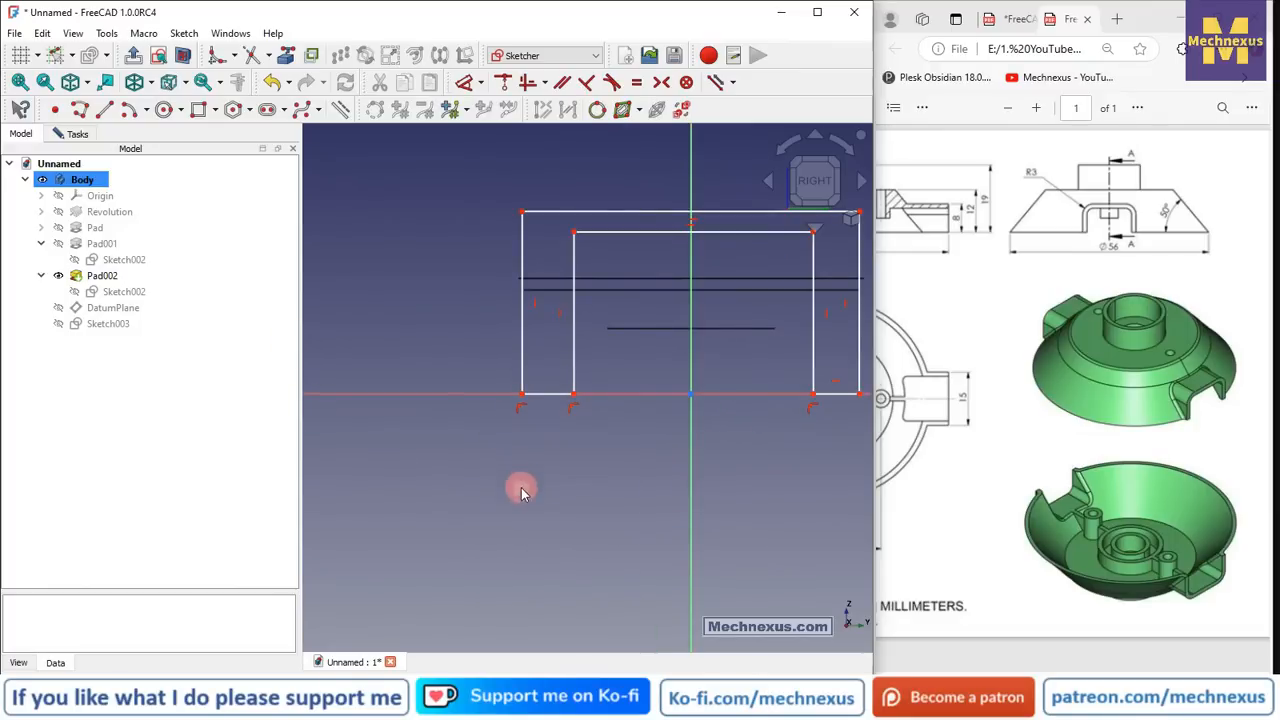
- Make the two lower corners symmetric about the vertical axis
{"action": "left_click", "coordinate": [661, 82]}
{"action": "left_click", "coordinate": [519, 391]}
{"action": "scroll", "coordinate": [425, 414], "scroll_direction": "down", "scroll_amount": 1}
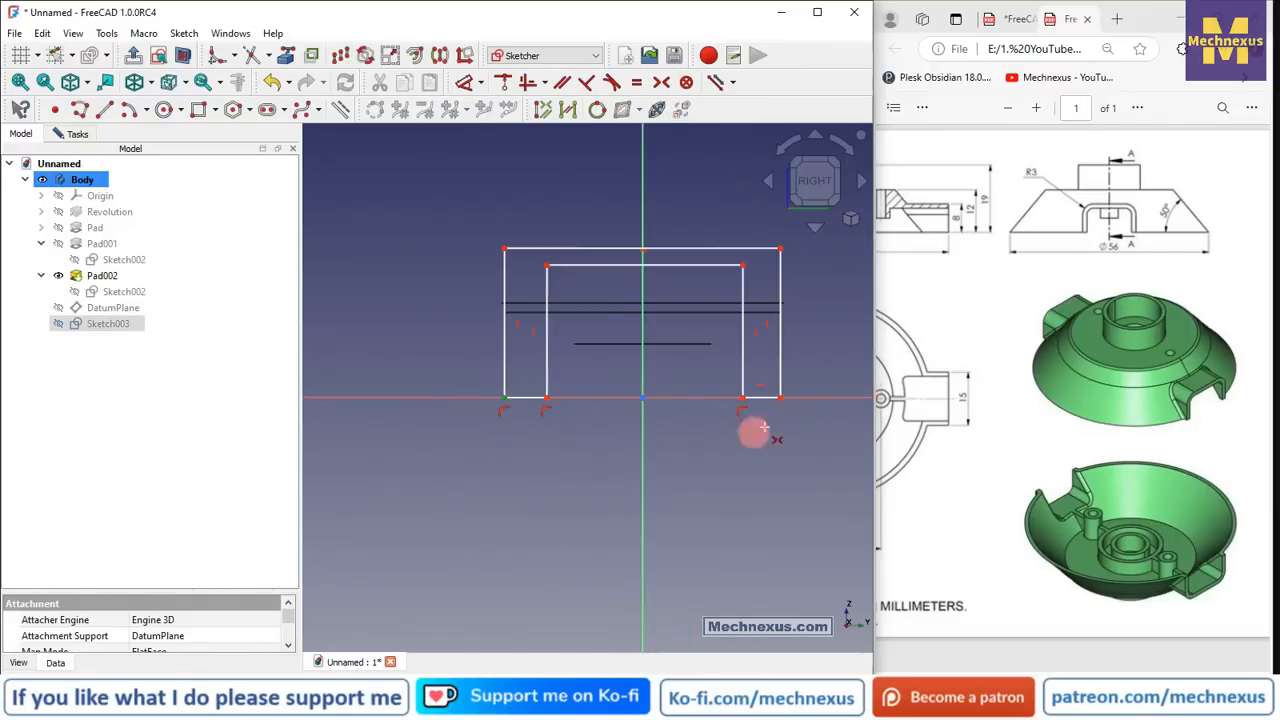
{"action": "left_click", "coordinate": [781, 397]}
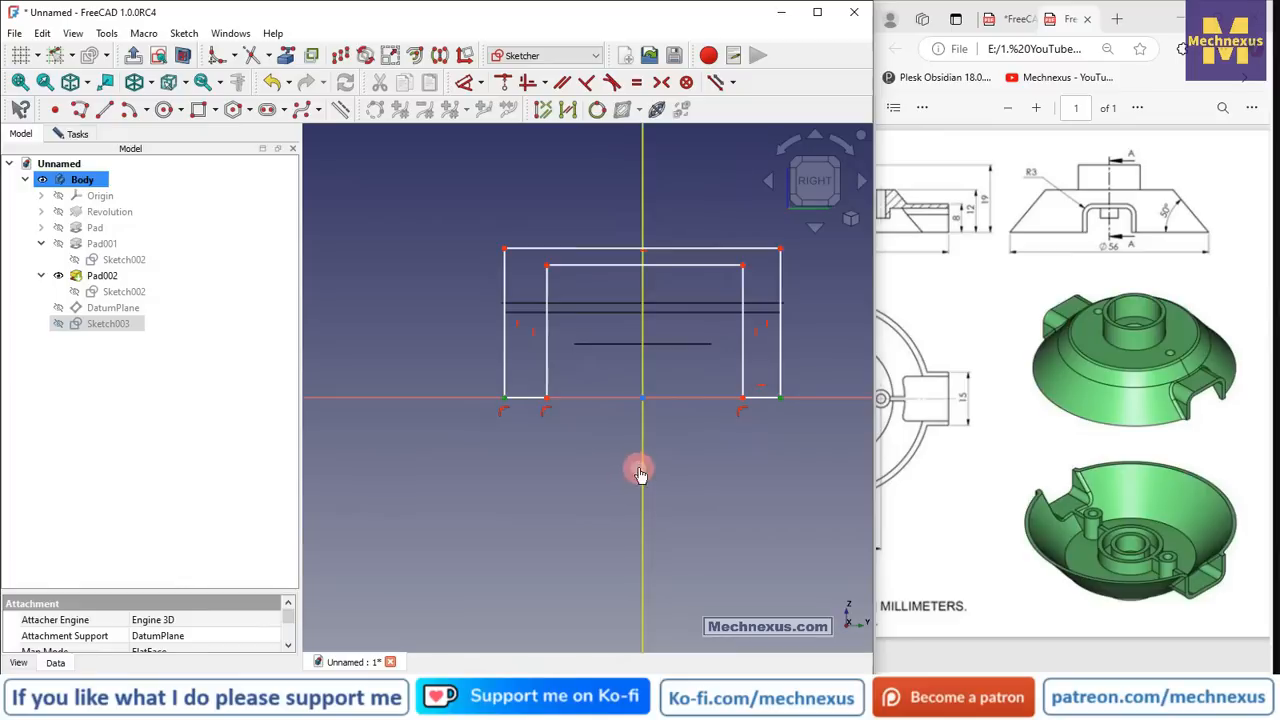
{"action": "left_click", "coordinate": [641, 466]}
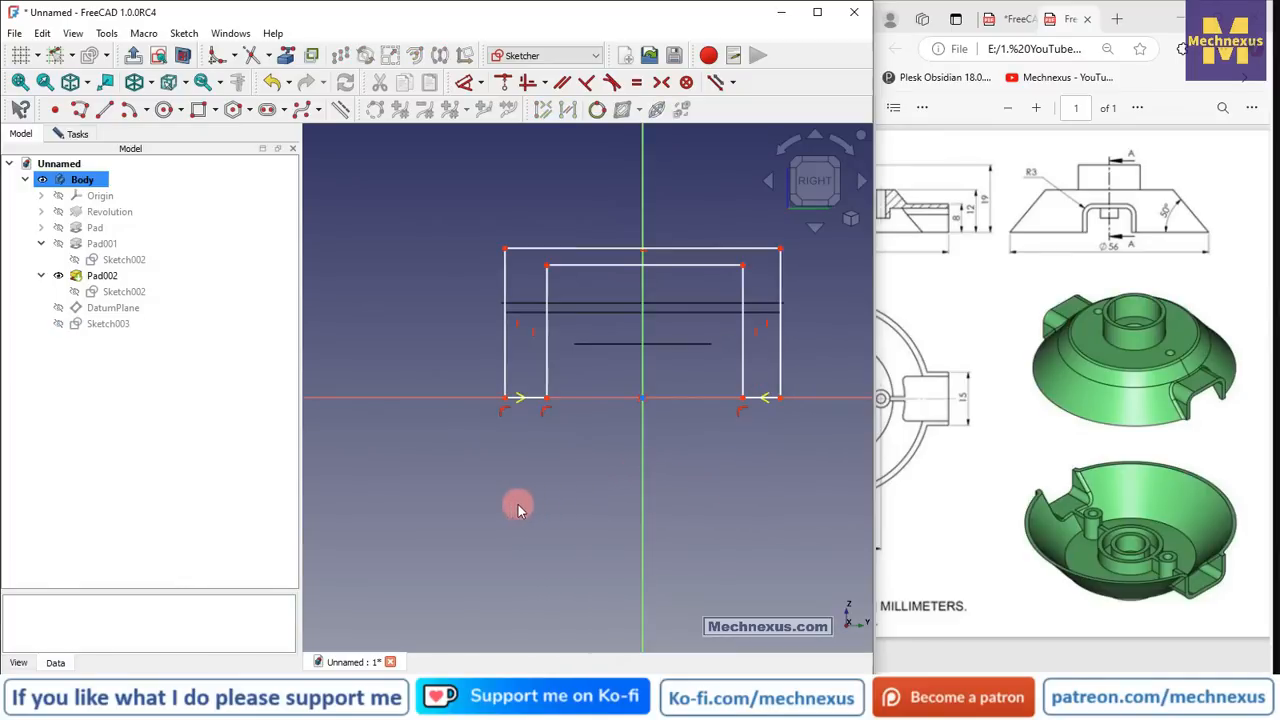
- Dimension the profile's overall width between the lower corners as 15 mm
{"action": "left_click", "coordinate": [466, 82]}
{"action": "left_click", "coordinate": [507, 395]}
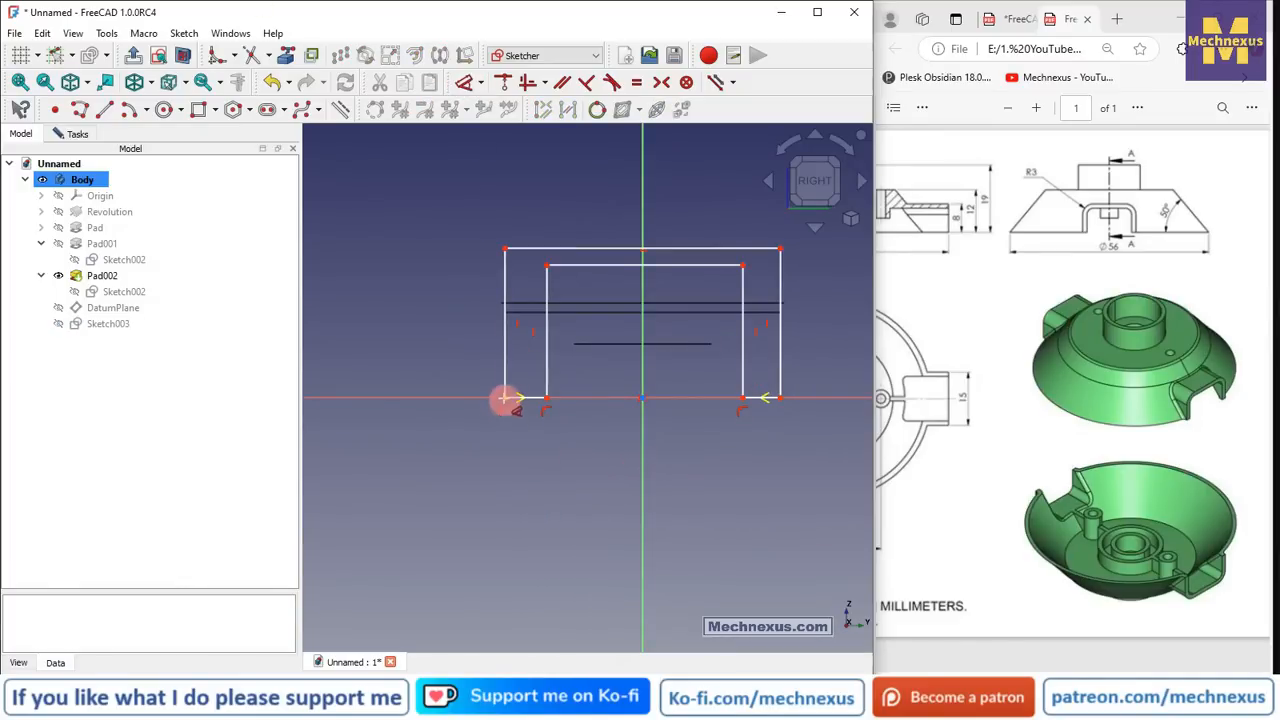
{"action": "left_click", "coordinate": [765, 412]}
{"action": "left_click", "coordinate": [780, 397]}
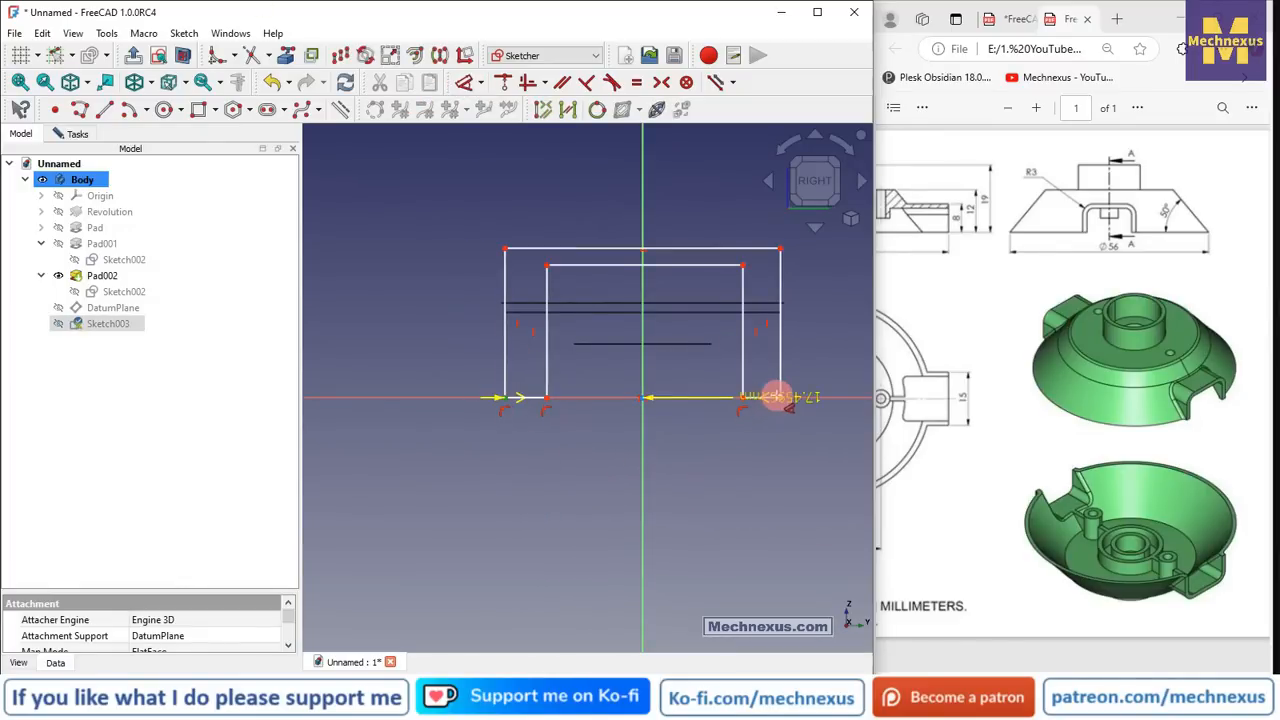
{"action": "left_click", "coordinate": [665, 488]}
{"action": "type", "text": "15"}
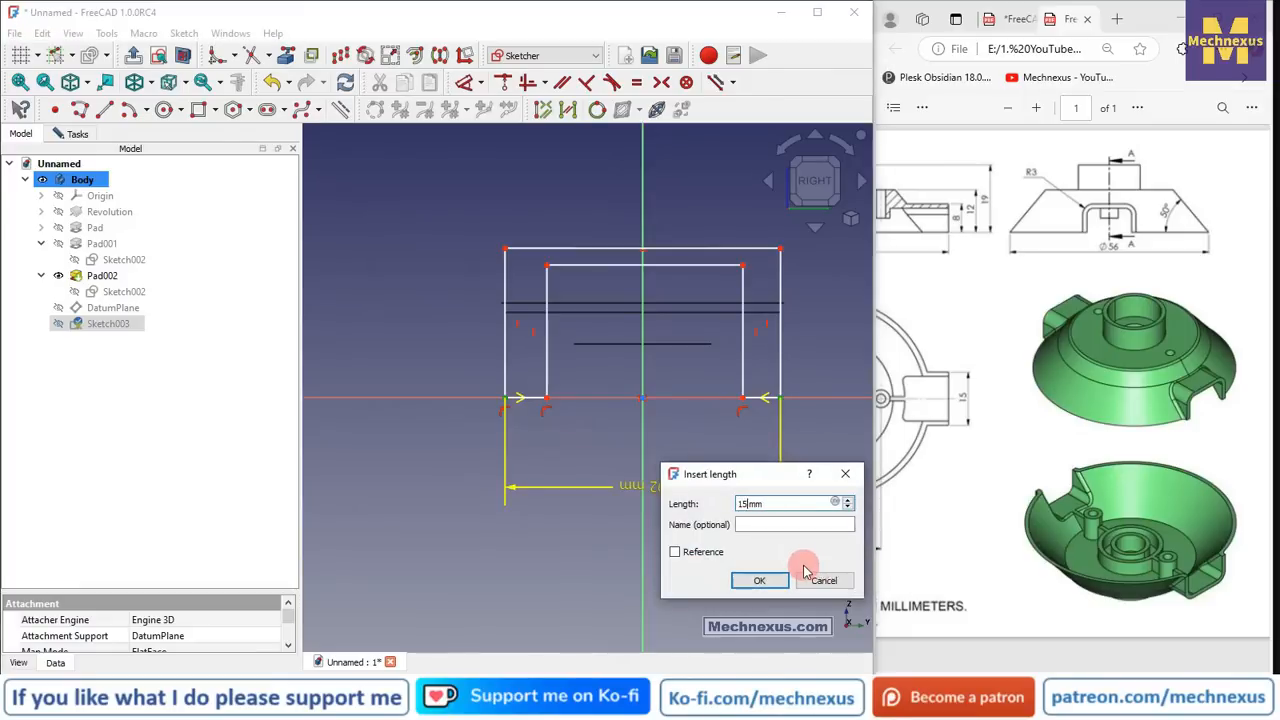
{"action": "key", "text": "Return"}
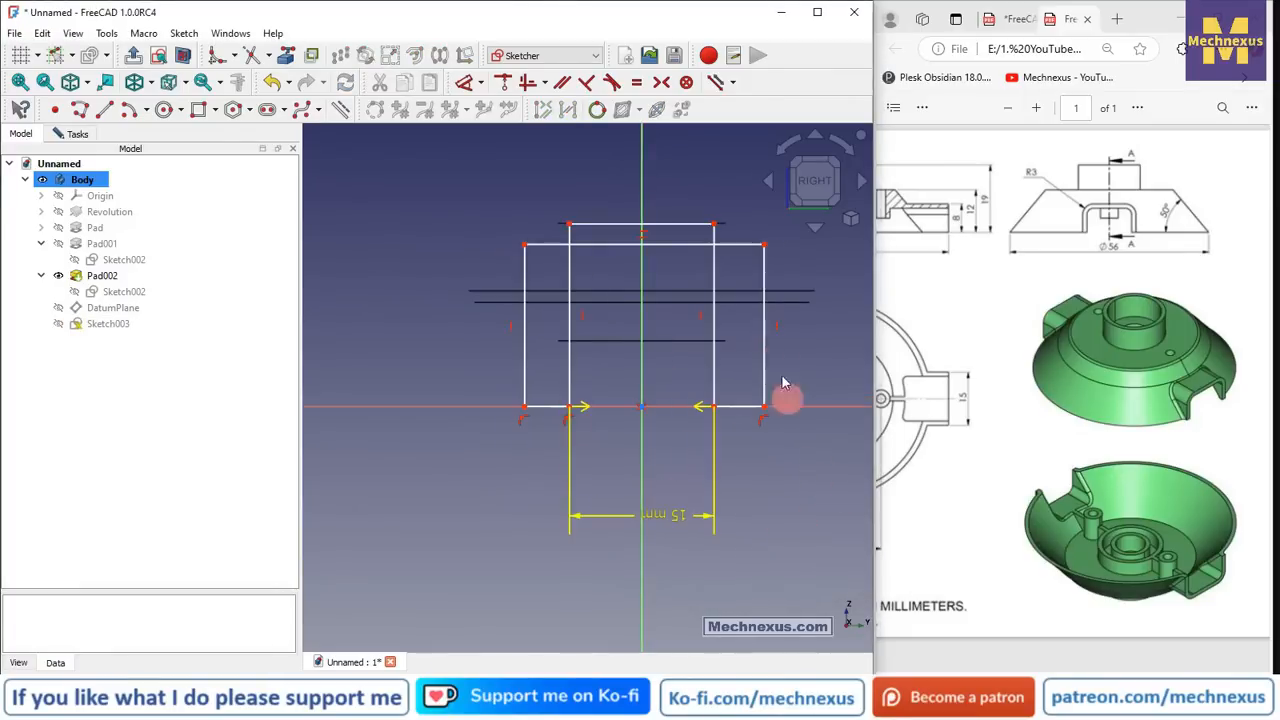
- Pull the sides inward and set the short gap segment to 1.2 mm
{"action": "left_click_drag", "start_coordinate": [766, 357], "coordinate": [696, 370]}
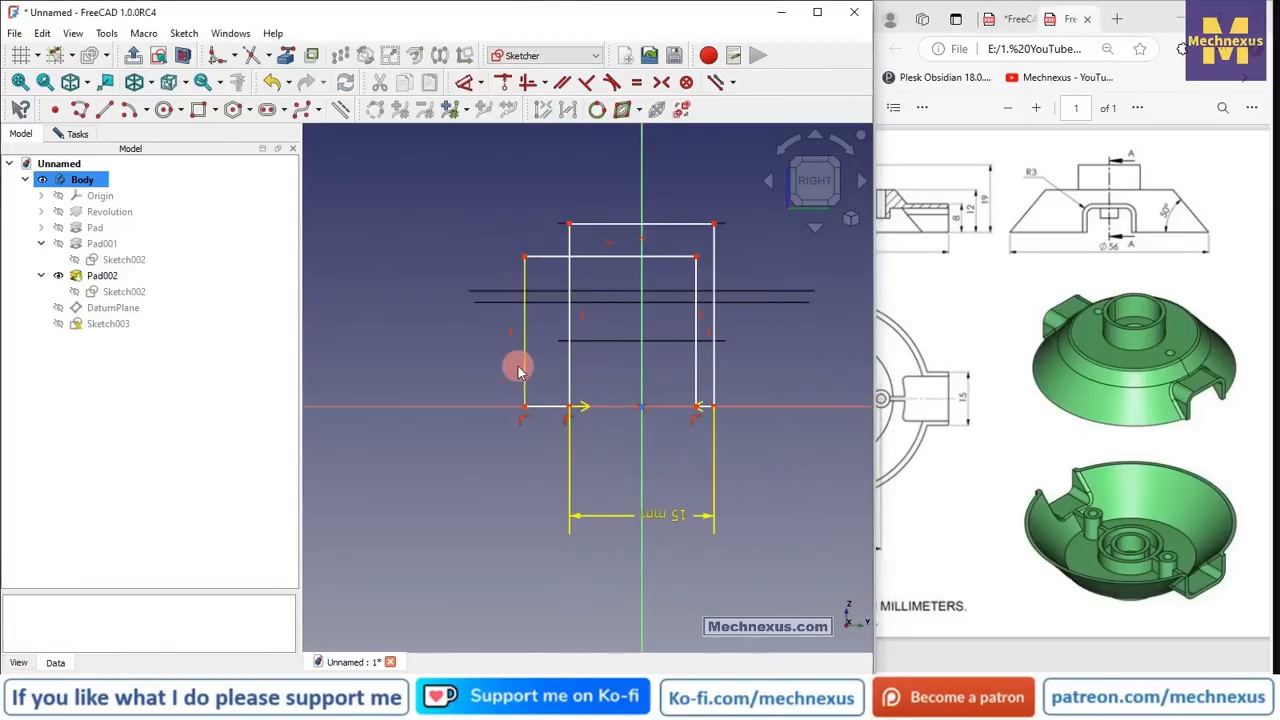
{"action": "left_click_drag", "start_coordinate": [518, 366], "coordinate": [602, 368]}
{"action": "scroll", "coordinate": [594, 434], "scroll_direction": "up", "scroll_amount": 4}
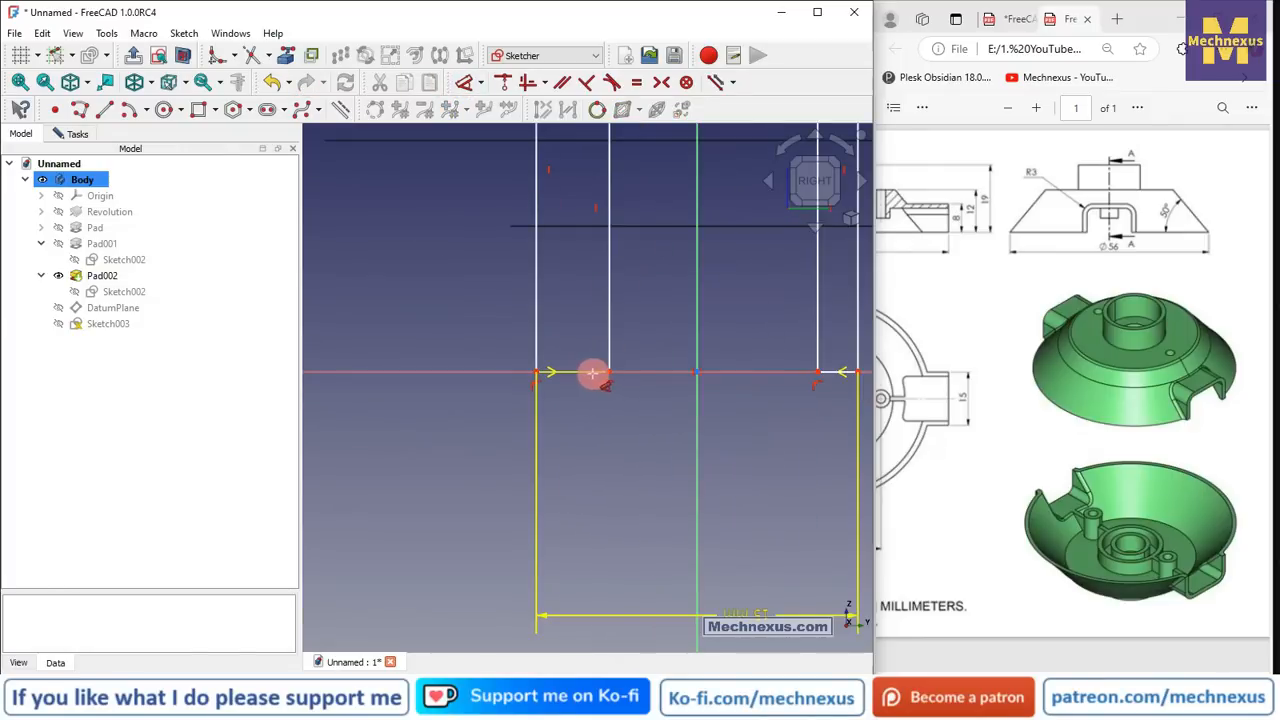
{"action": "left_click", "coordinate": [592, 373]}
{"action": "left_click", "coordinate": [586, 425]}
{"action": "type", "text": "1."}
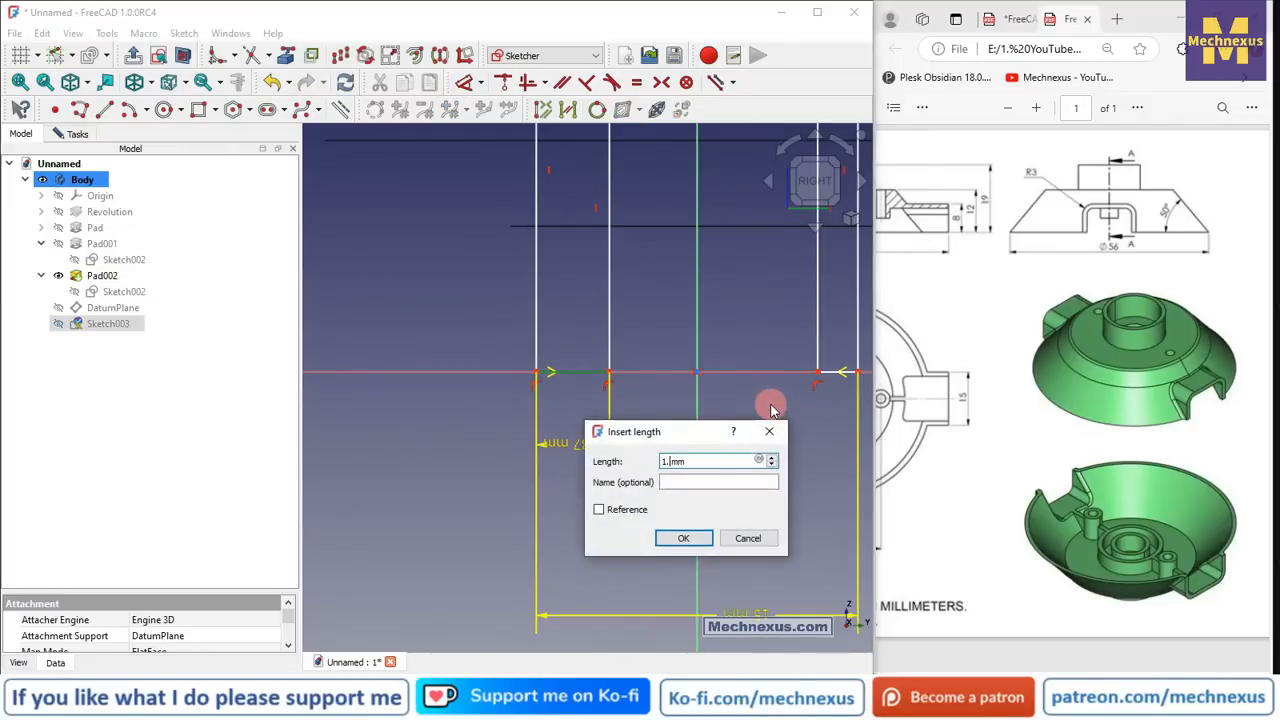
{"action": "type", "text": "2"}
{"action": "key", "text": "Return"}
- Make the left and right short horizontal feet equal length
{"action": "scroll", "coordinate": [491, 408], "scroll_direction": "down", "scroll_amount": 3}
{"action": "scroll", "coordinate": [718, 385], "scroll_direction": "up", "scroll_amount": 3}
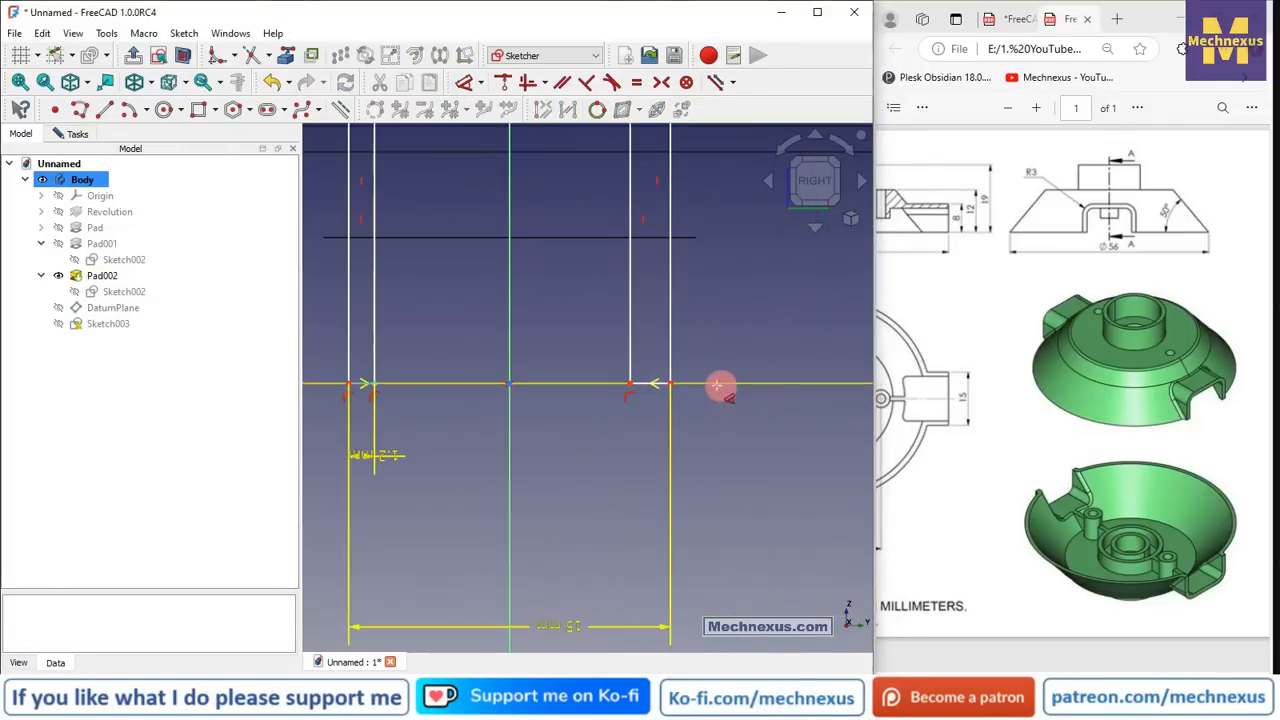
{"action": "left_click", "coordinate": [636, 385]}
{"action": "left_click", "coordinate": [755, 436]}
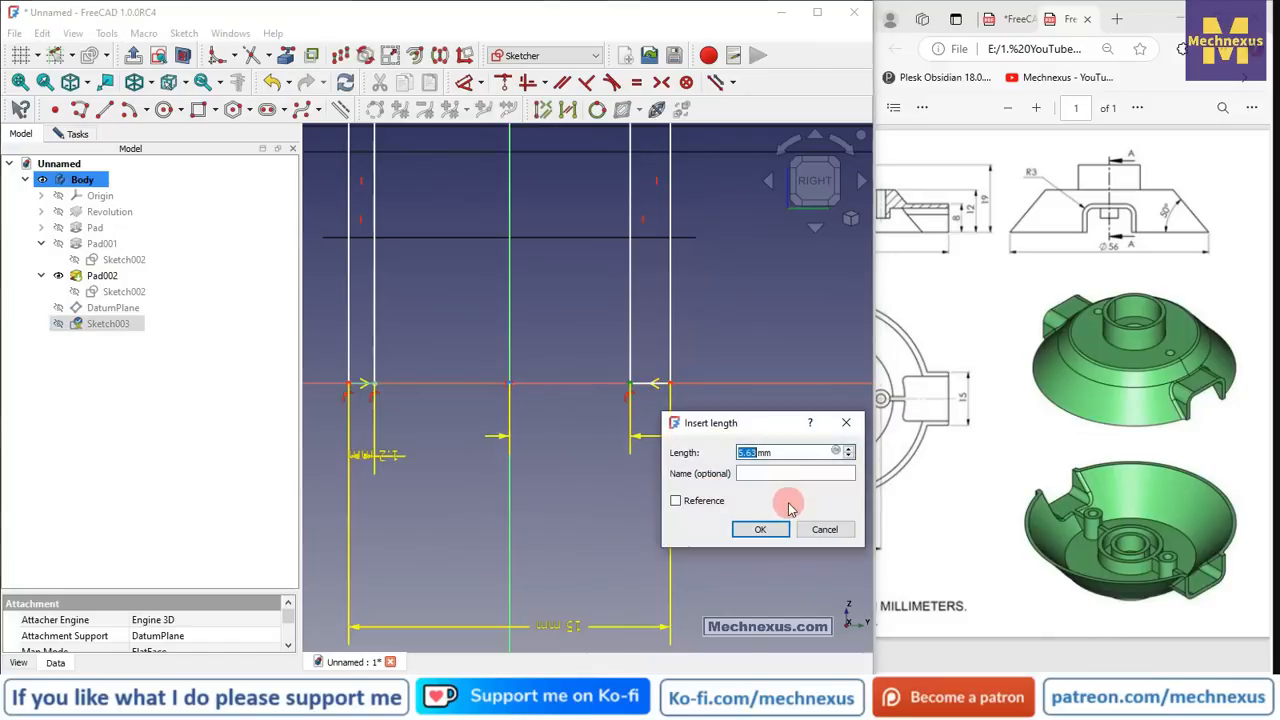
{"action": "key", "text": "Escape"}
{"action": "scroll", "coordinate": [384, 402], "scroll_direction": "up", "scroll_amount": 3}
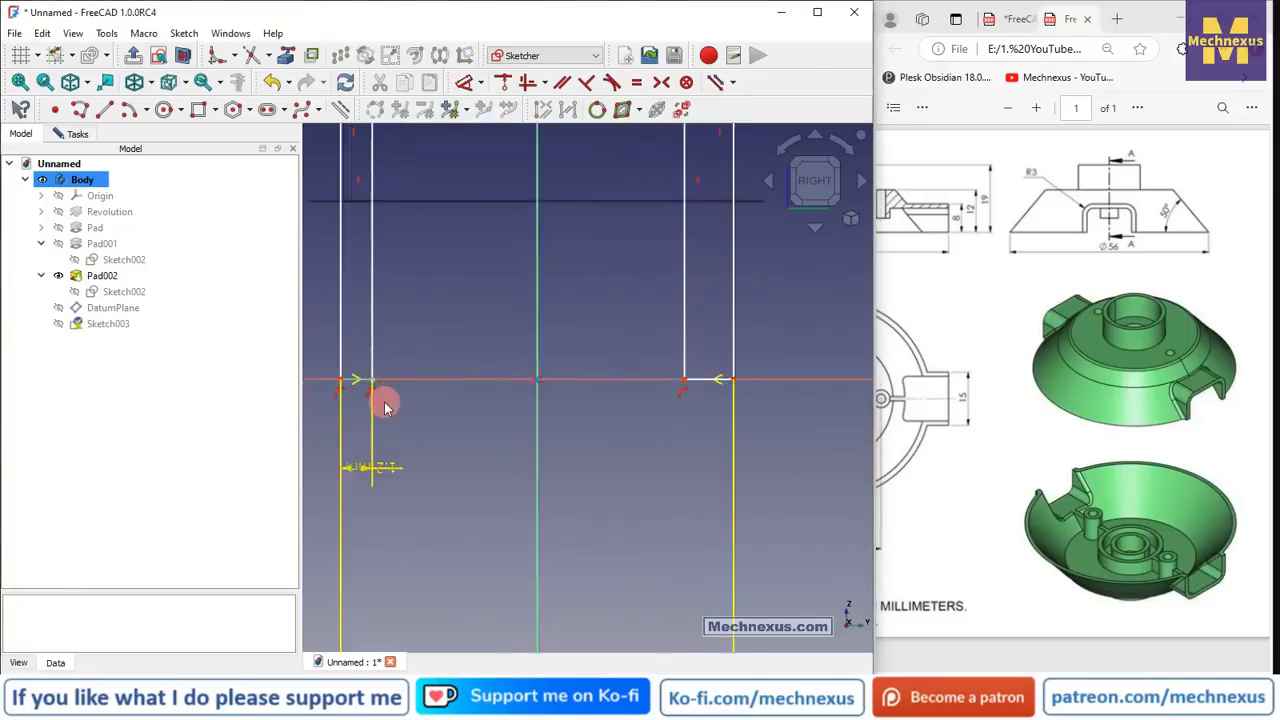
{"action": "left_click", "coordinate": [357, 378]}
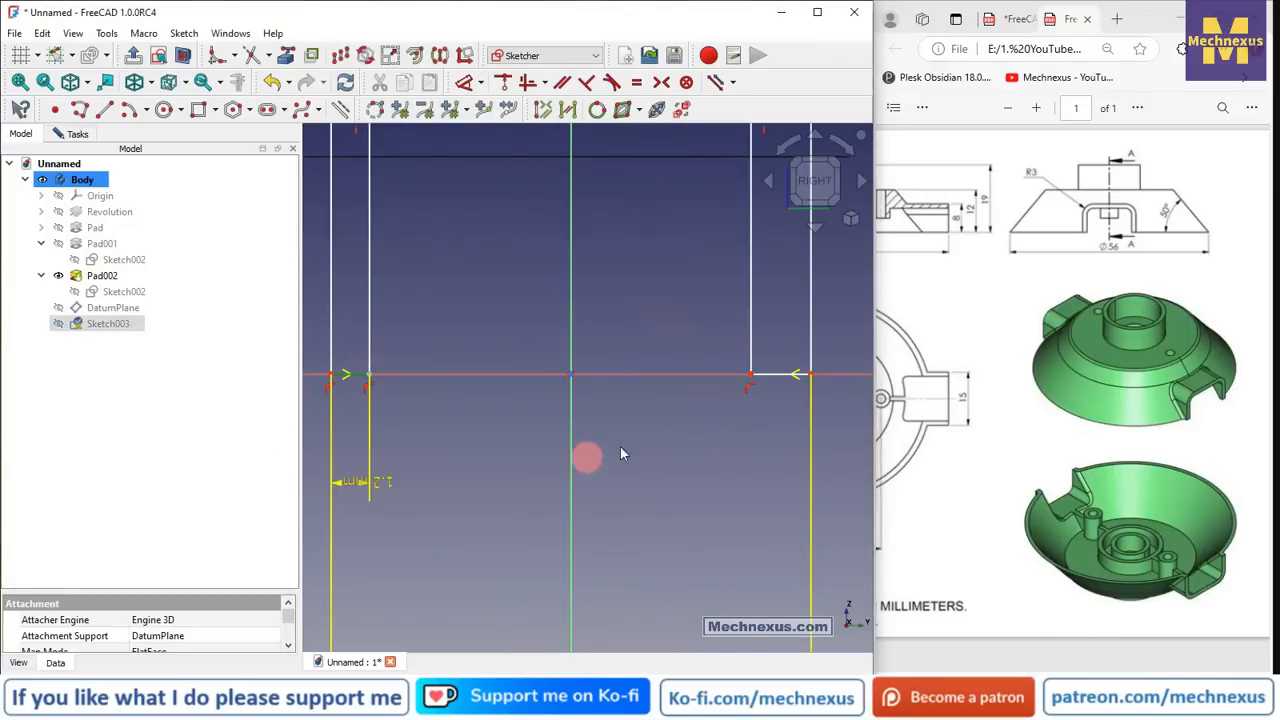
{"action": "left_click", "coordinate": [779, 378]}
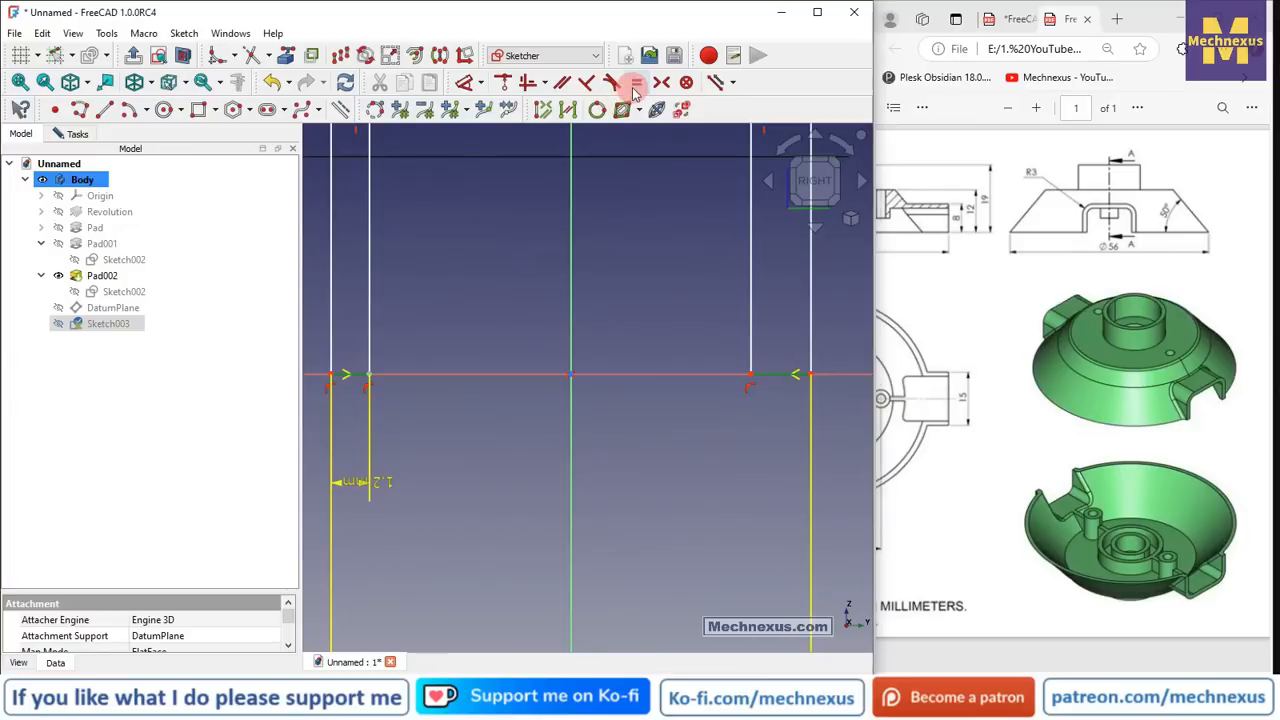
{"action": "left_click", "coordinate": [636, 82]}
- Set the top thickness to 1.2 mm with a vertical distance constraint
{"action": "scroll", "coordinate": [712, 468], "scroll_direction": "down", "scroll_amount": 3}
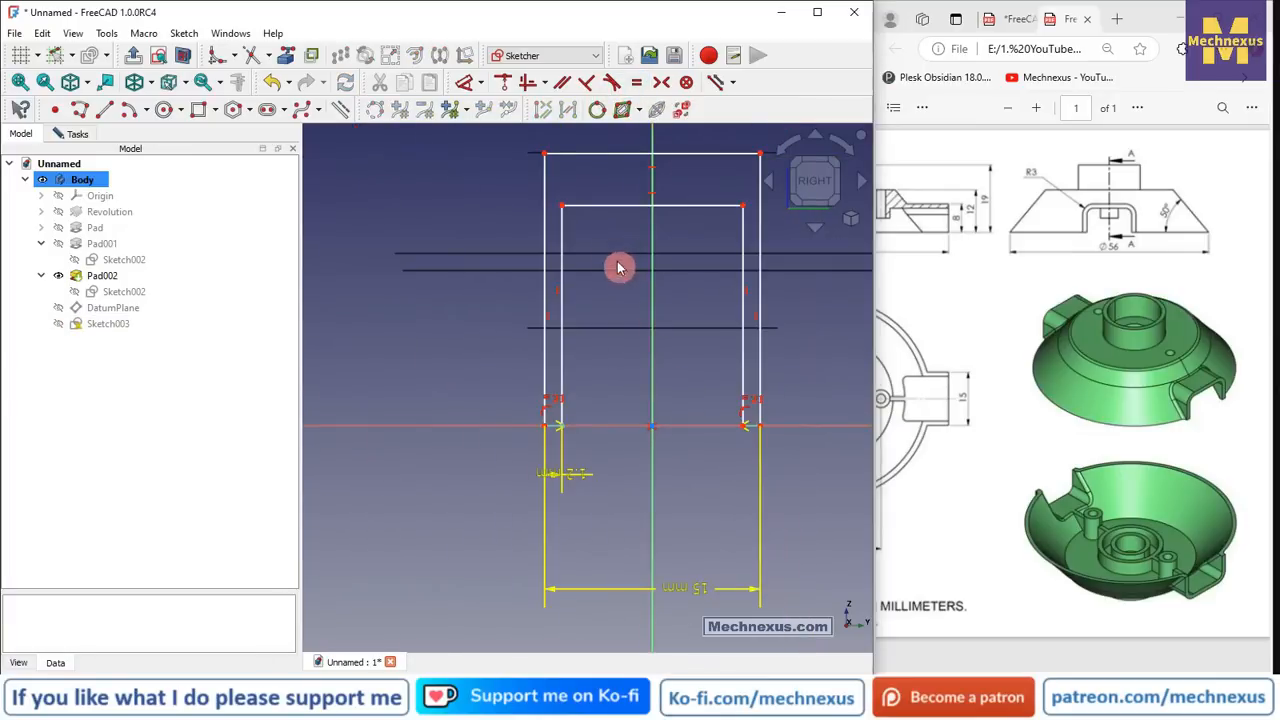
{"action": "scroll", "coordinate": [563, 417], "scroll_direction": "down", "scroll_amount": 2}
{"action": "scroll", "coordinate": [586, 212], "scroll_direction": "up", "scroll_amount": 3}
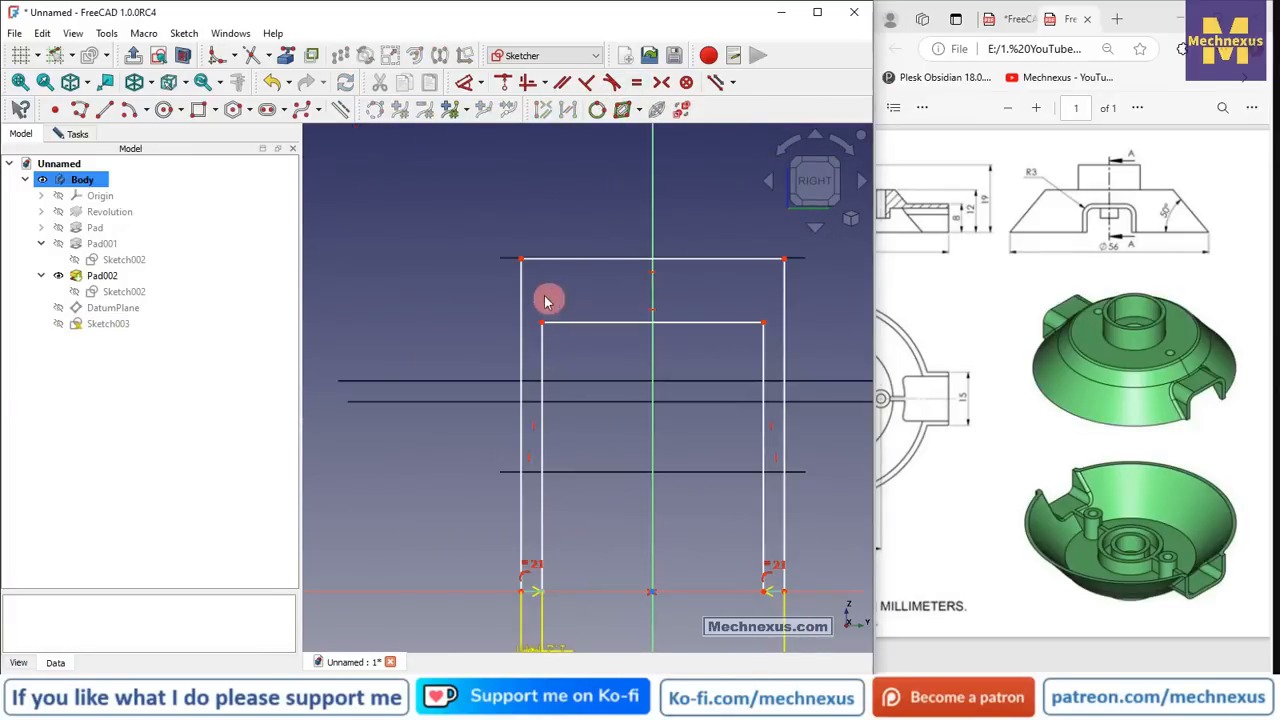
{"action": "scroll", "coordinate": [547, 297], "scroll_direction": "up", "scroll_amount": 2}
{"action": "left_click", "coordinate": [464, 82]}
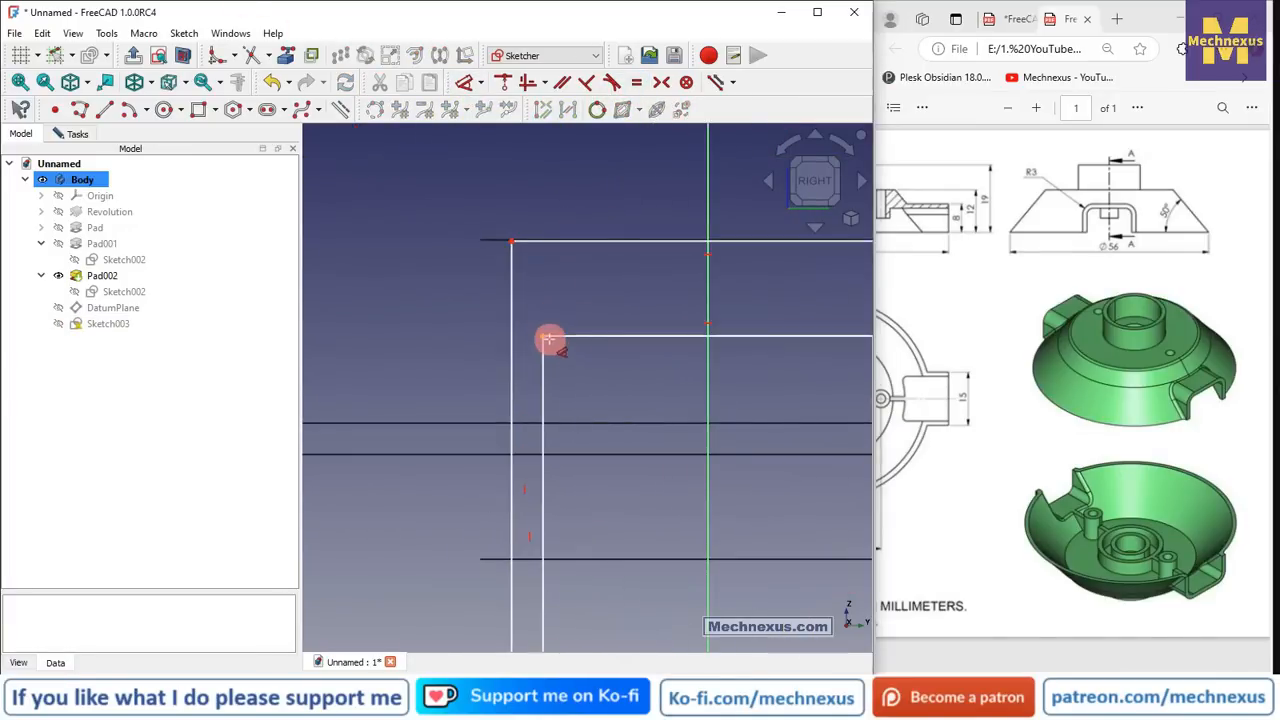
{"action": "left_click", "coordinate": [545, 337]}
{"action": "left_click", "coordinate": [511, 240]}
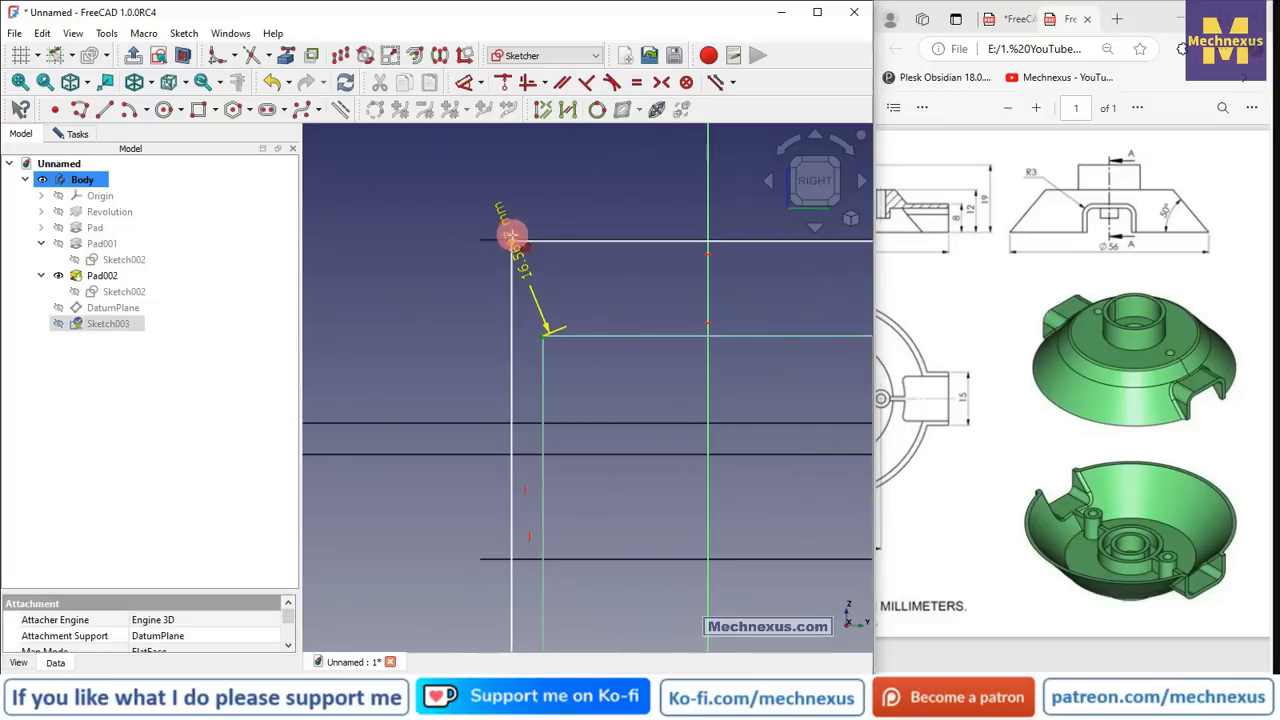
{"action": "left_click", "coordinate": [397, 290]}
{"action": "type", "text": "1.2"}
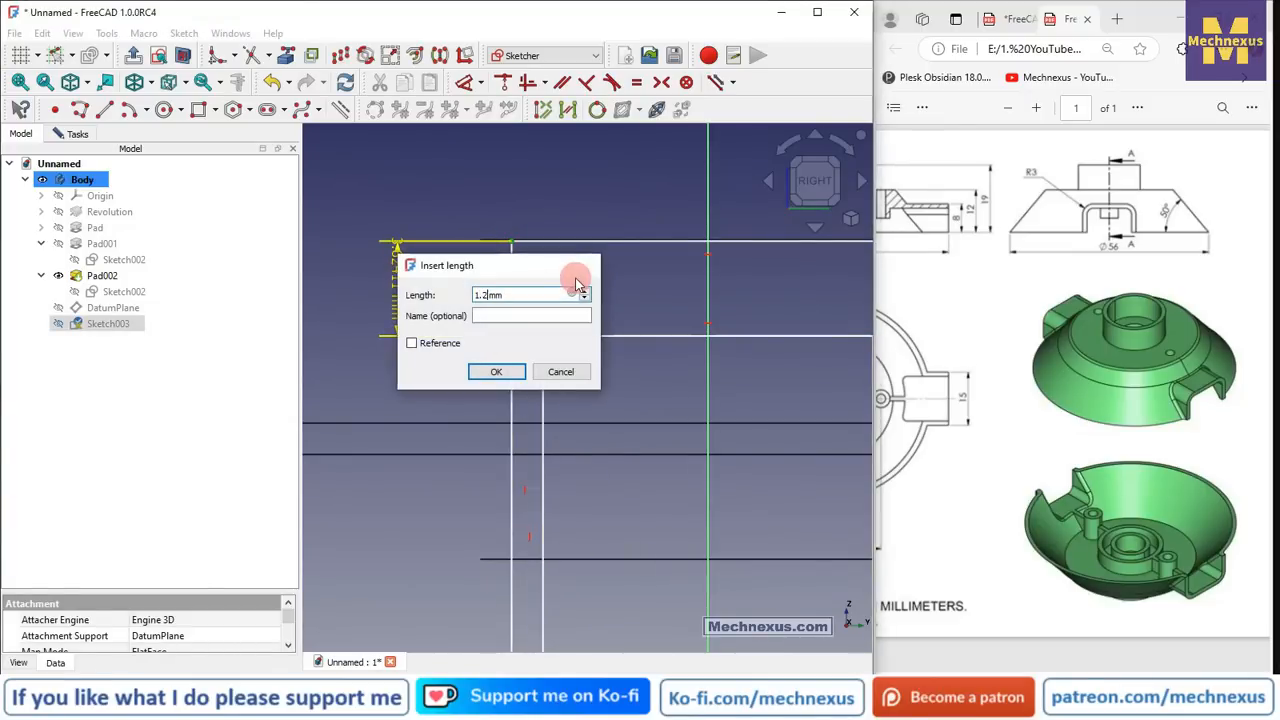
{"action": "key", "text": "Return"}
- Give the outer left edge an 8 mm height, then view the model isometrically
{"action": "scroll", "coordinate": [540, 188], "scroll_direction": "down", "scroll_amount": 4}
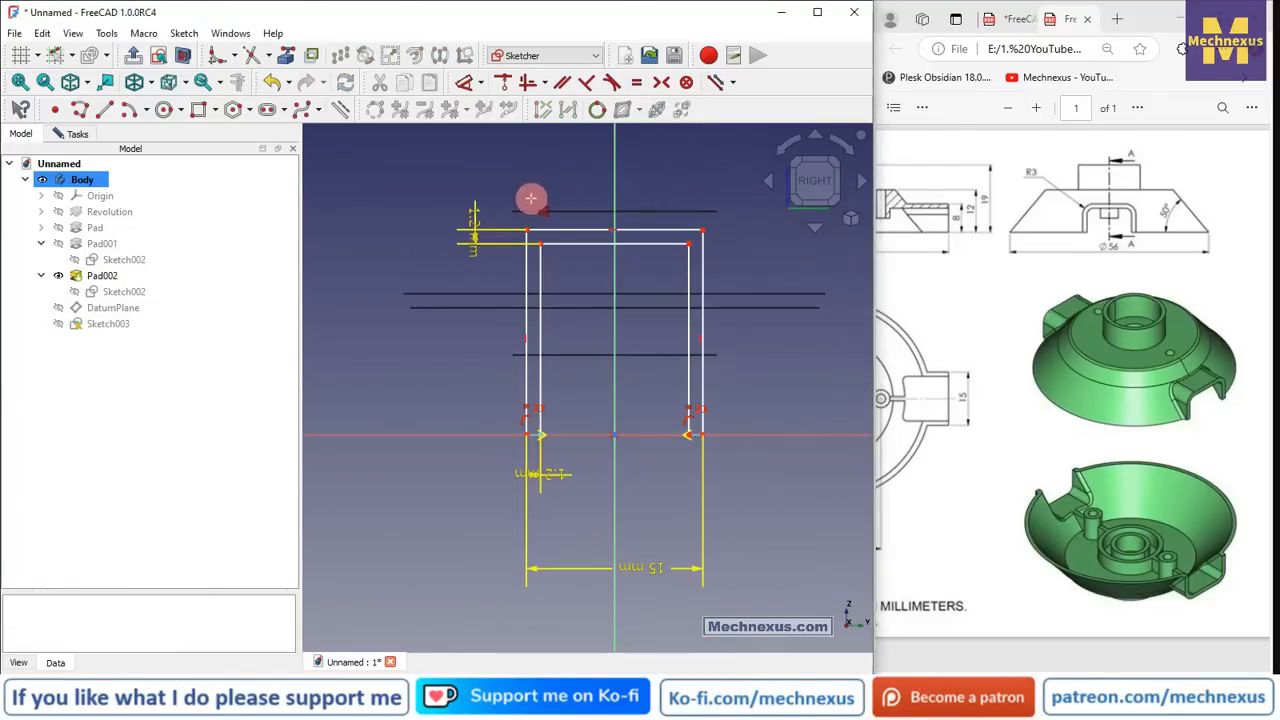
{"action": "left_click", "coordinate": [526, 371]}
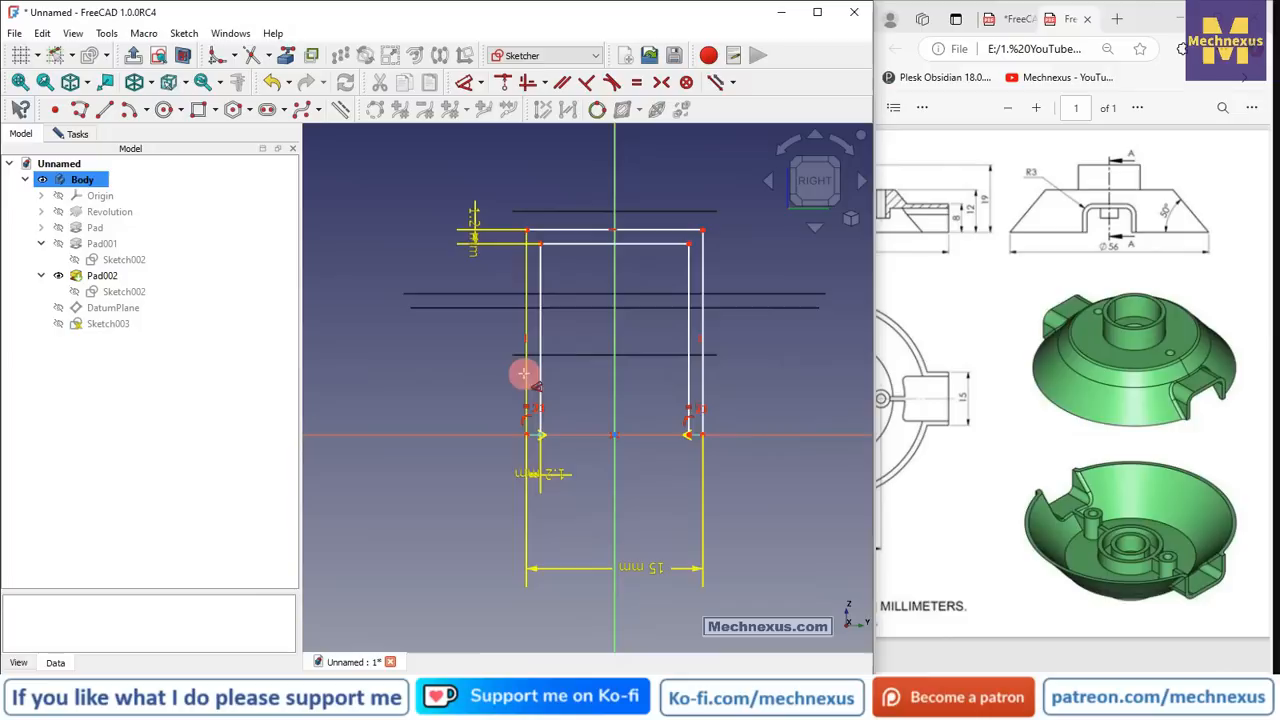
{"action": "left_click", "coordinate": [354, 343]}
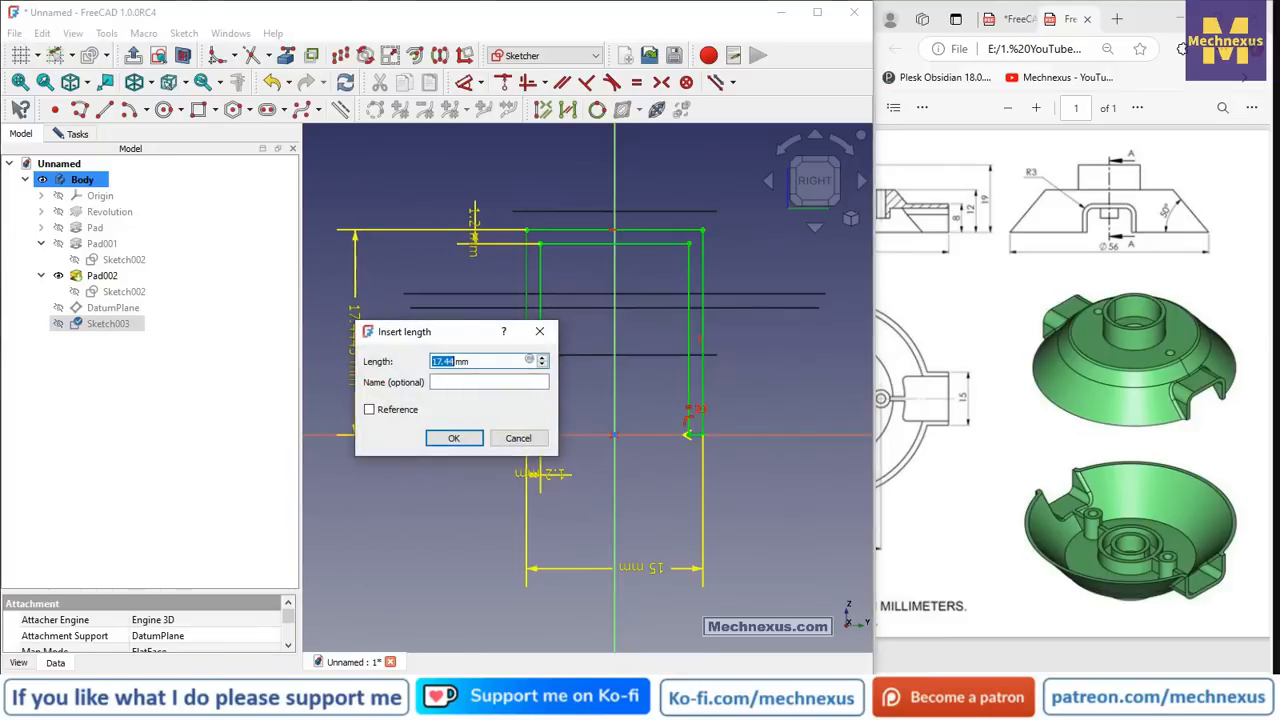
{"action": "type", "text": "8"}
{"action": "key", "text": "Return"}
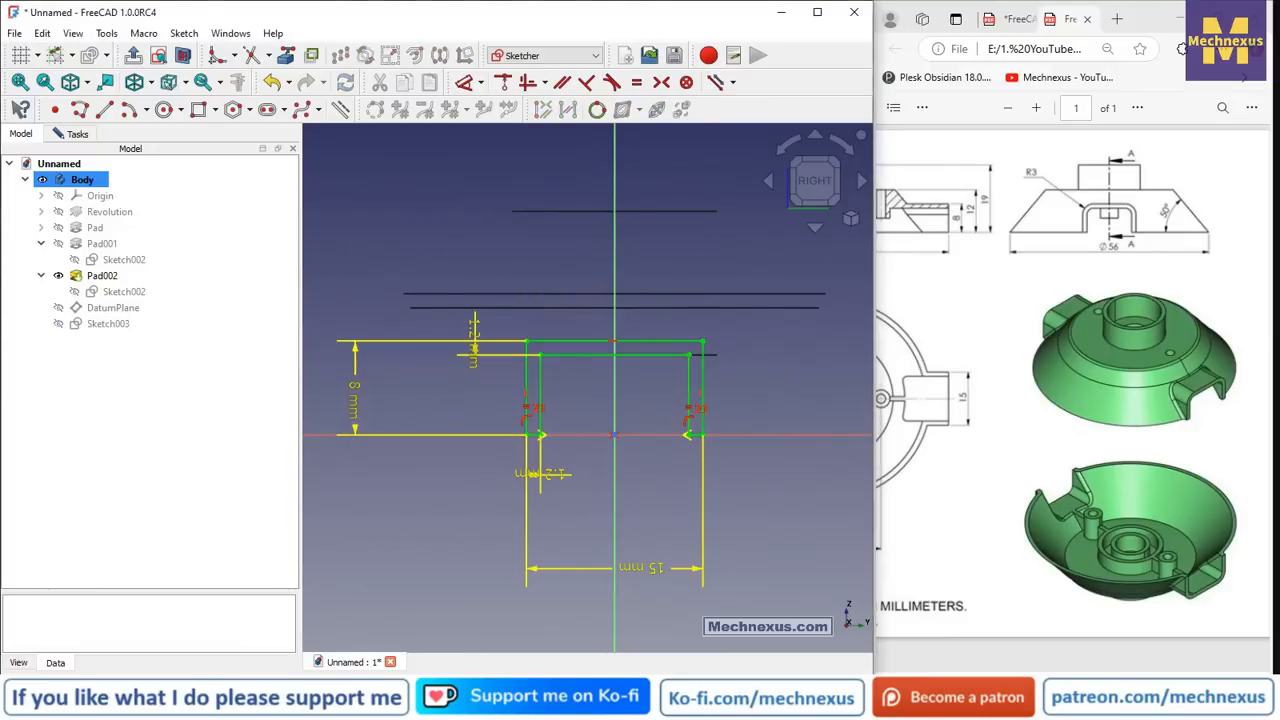
{"action": "key", "text": "0"}
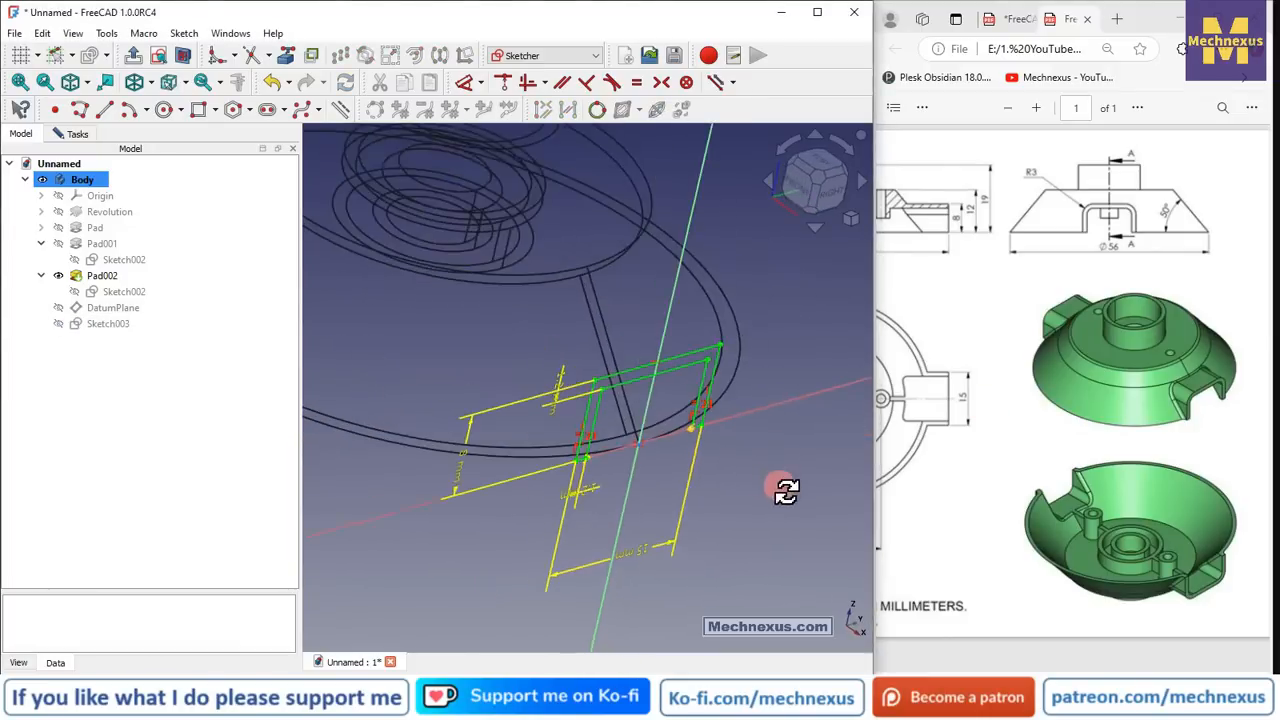
- Switch the model display to the Flat lines draw style
{"action": "right_click", "coordinate": [72, 433]}
{"action": "left_click", "coordinate": [141, 82]}
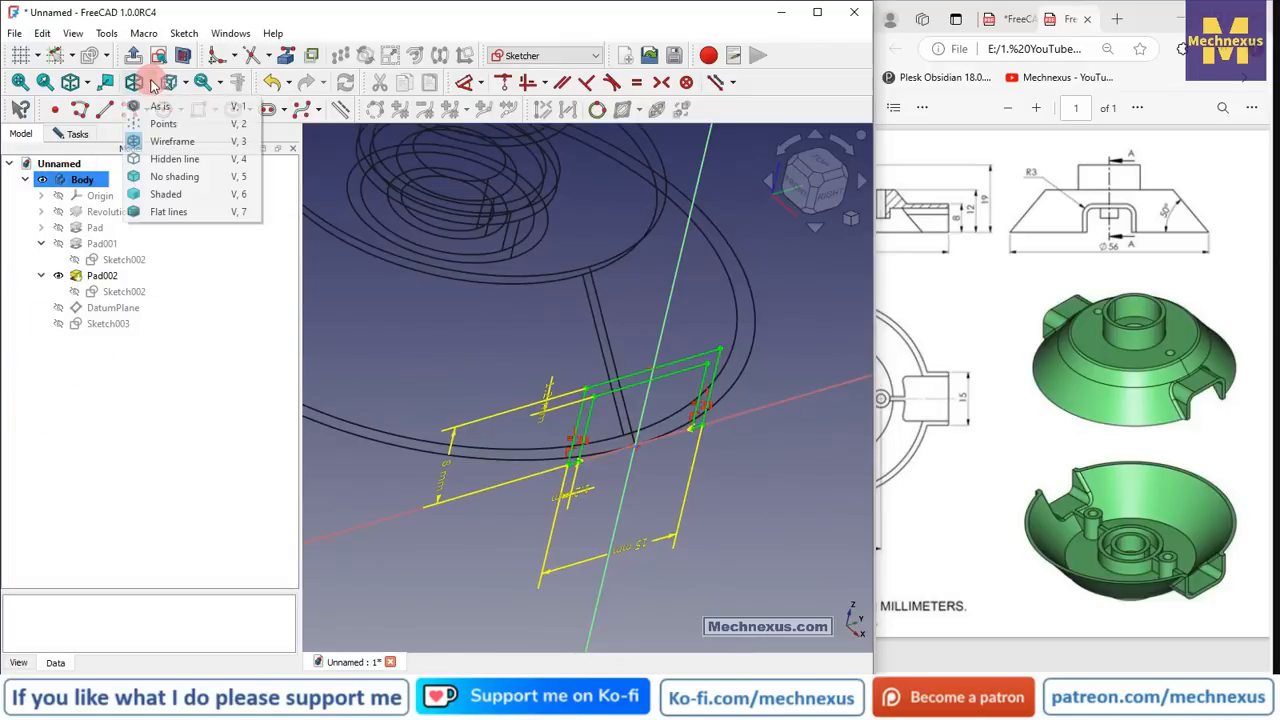
{"action": "left_click", "coordinate": [185, 209]}
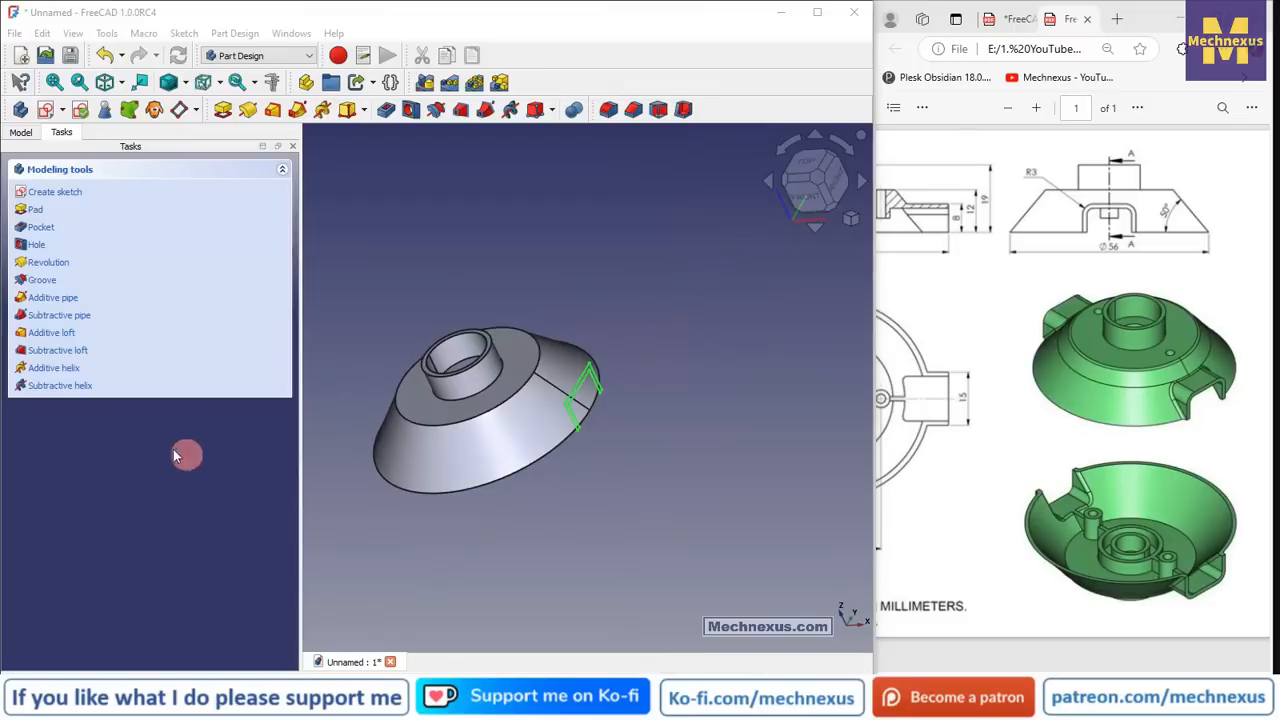
{"action": "left_click", "coordinate": [22, 131]}
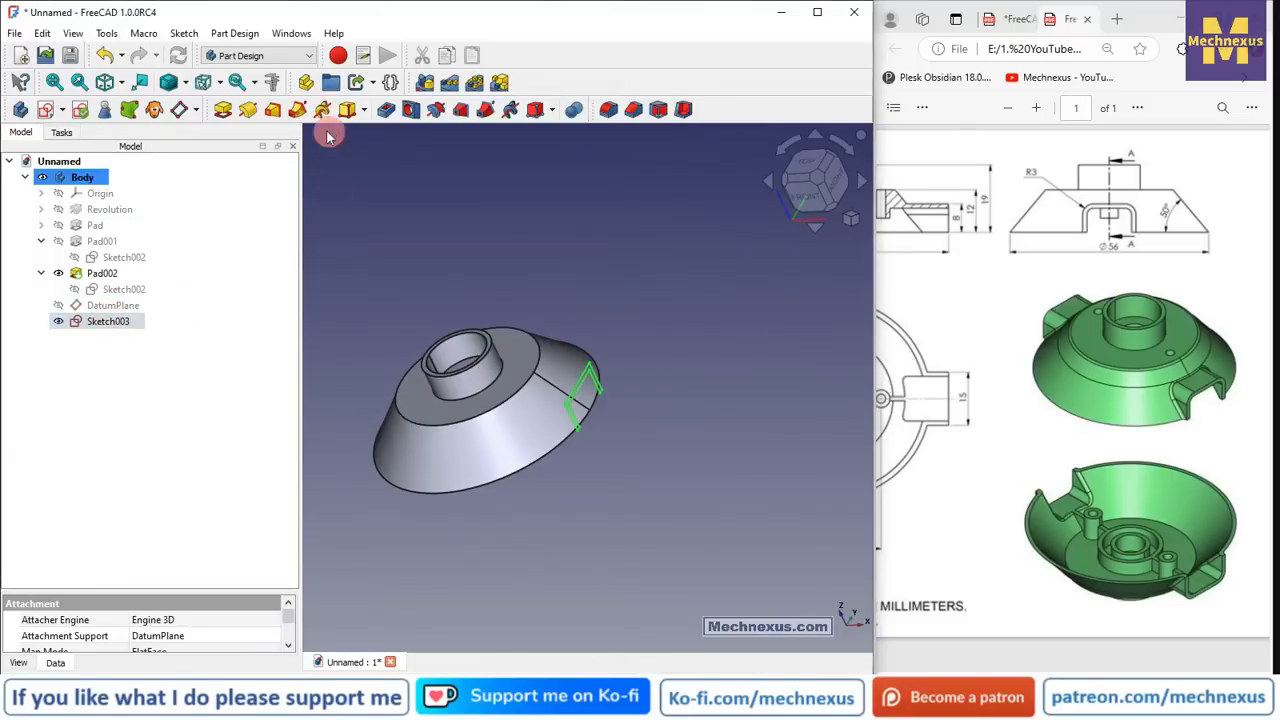
- Pocket the slot sketch 15 mm deep into the dish rim
{"action": "left_click", "coordinate": [390, 110]}
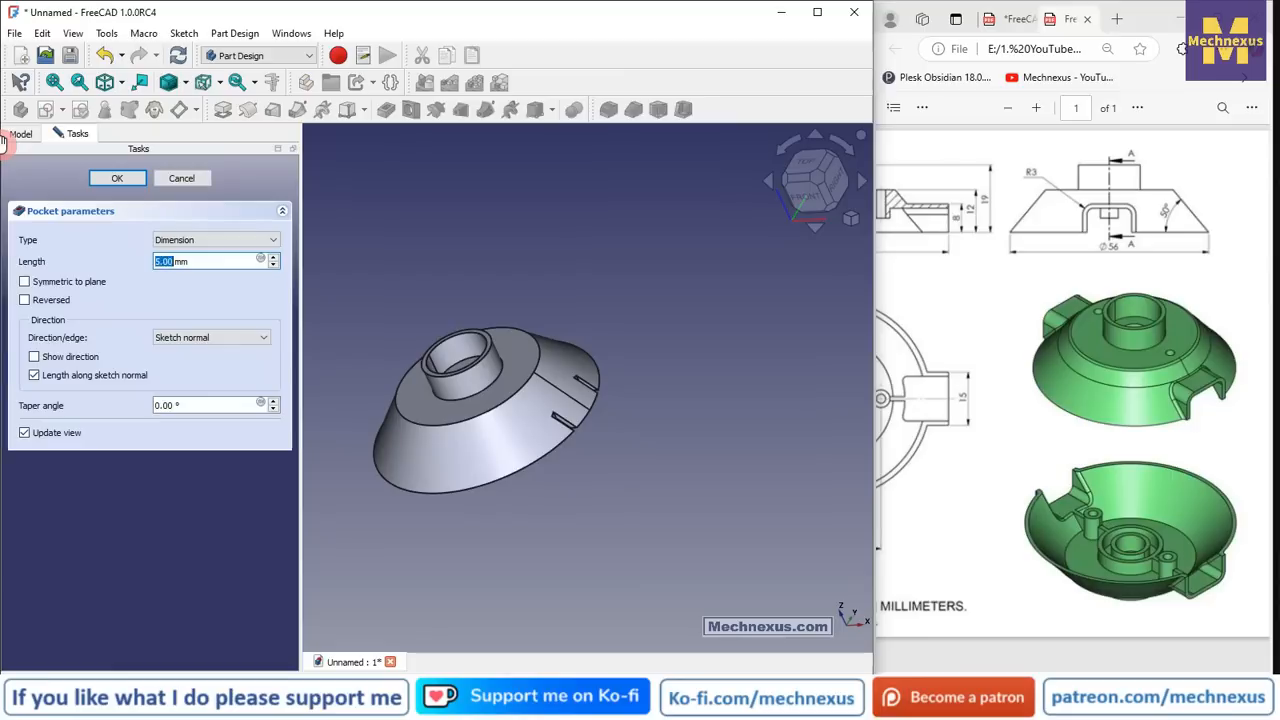
{"action": "left_click", "coordinate": [193, 261]}
{"action": "middle_click_drag", "start_coordinate": [523, 374], "coordinate": [564, 206]}
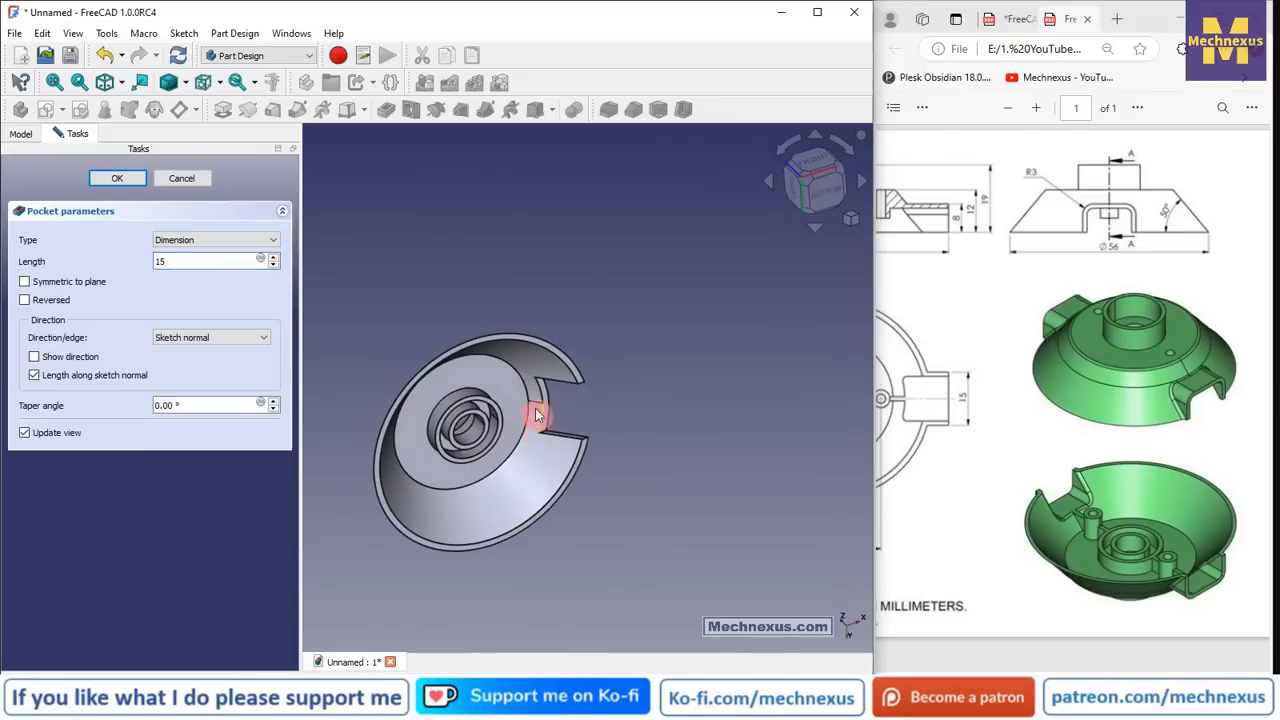
{"action": "middle_click_drag", "start_coordinate": [531, 411], "coordinate": [494, 400]}
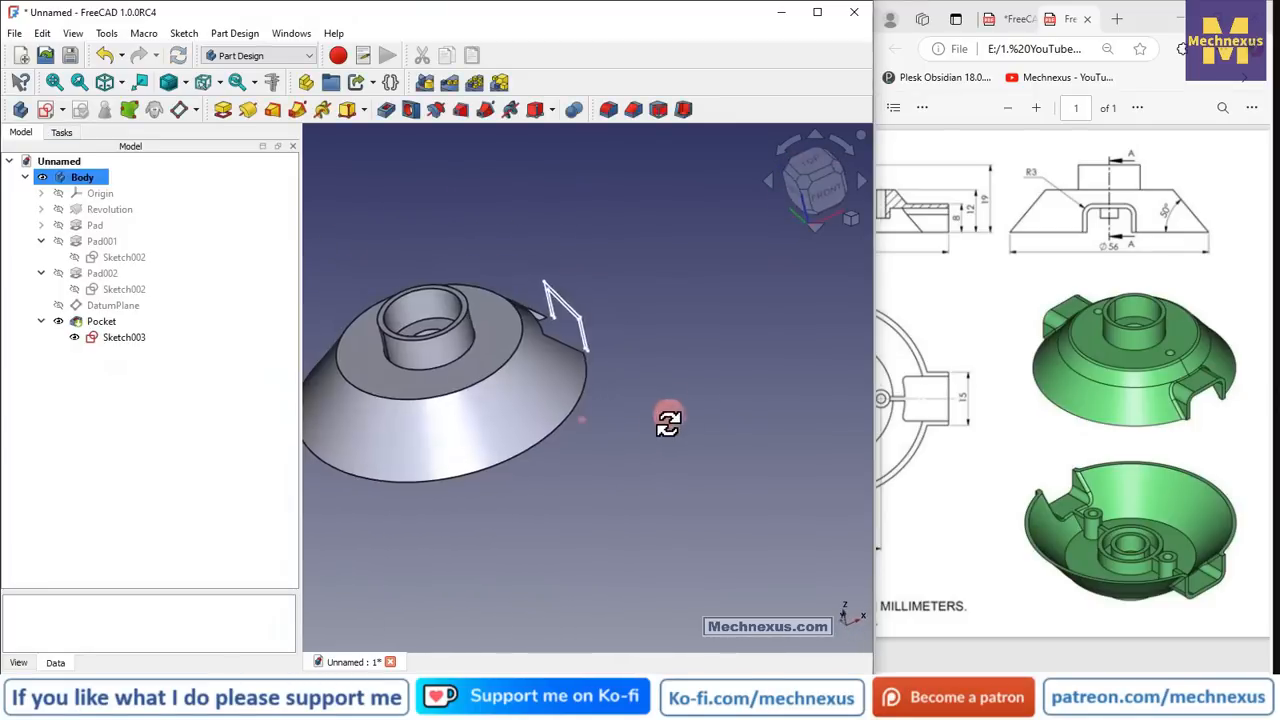
{"action": "middle_click_drag", "start_coordinate": [668, 420], "coordinate": [657, 423]}
{"action": "left_click", "coordinate": [104, 321]}
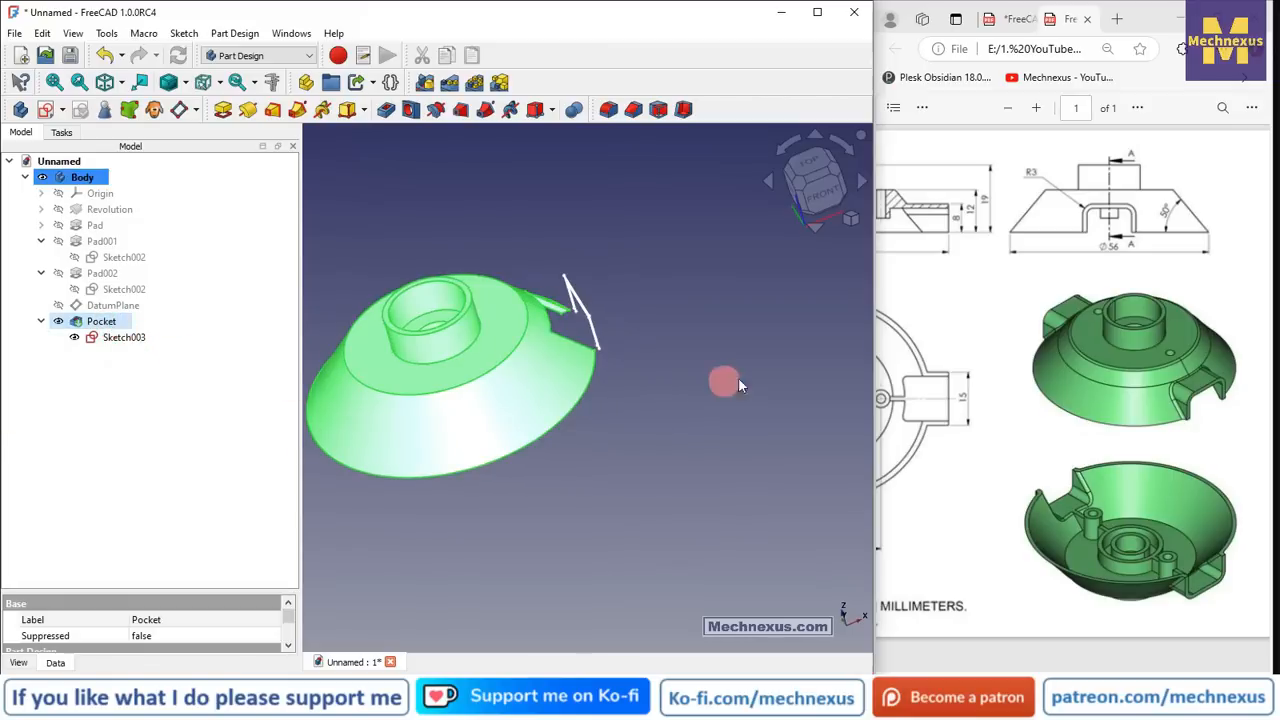
- Create a Mirrored feature copying the slot Pocket across the Base YZ plane
{"action": "left_click", "coordinate": [426, 85]}
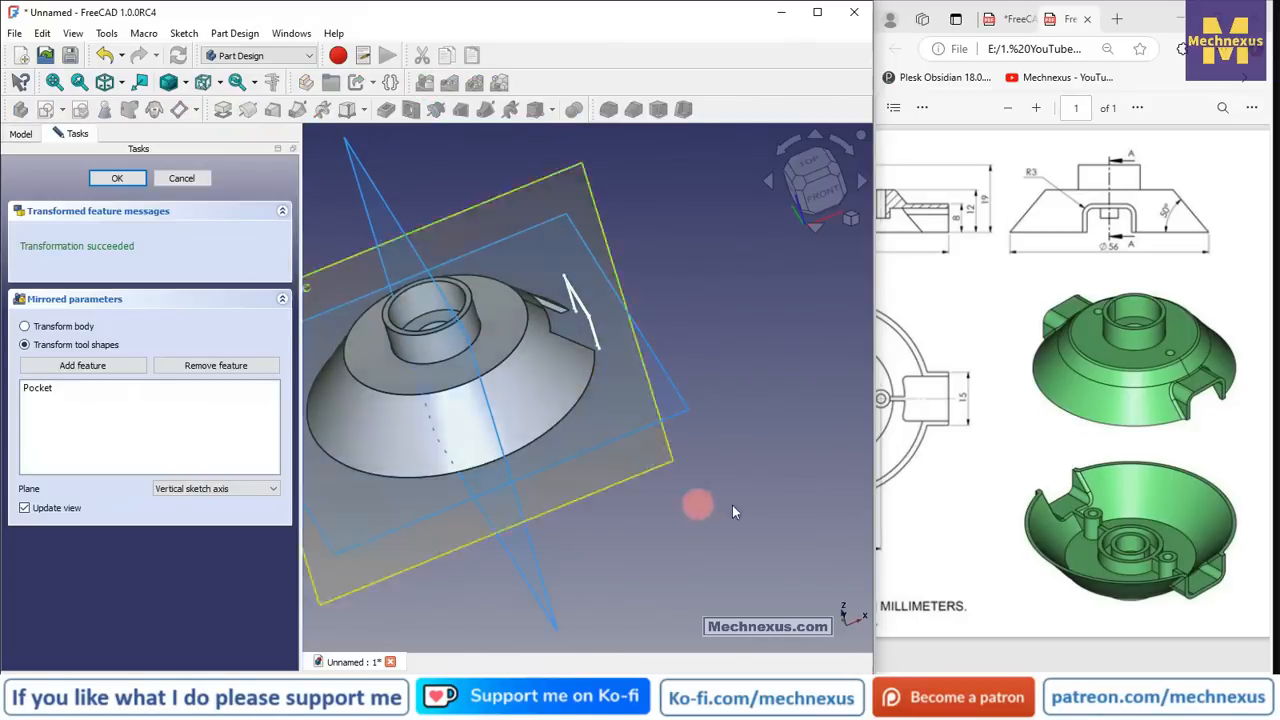
{"action": "left_click", "coordinate": [190, 492]}
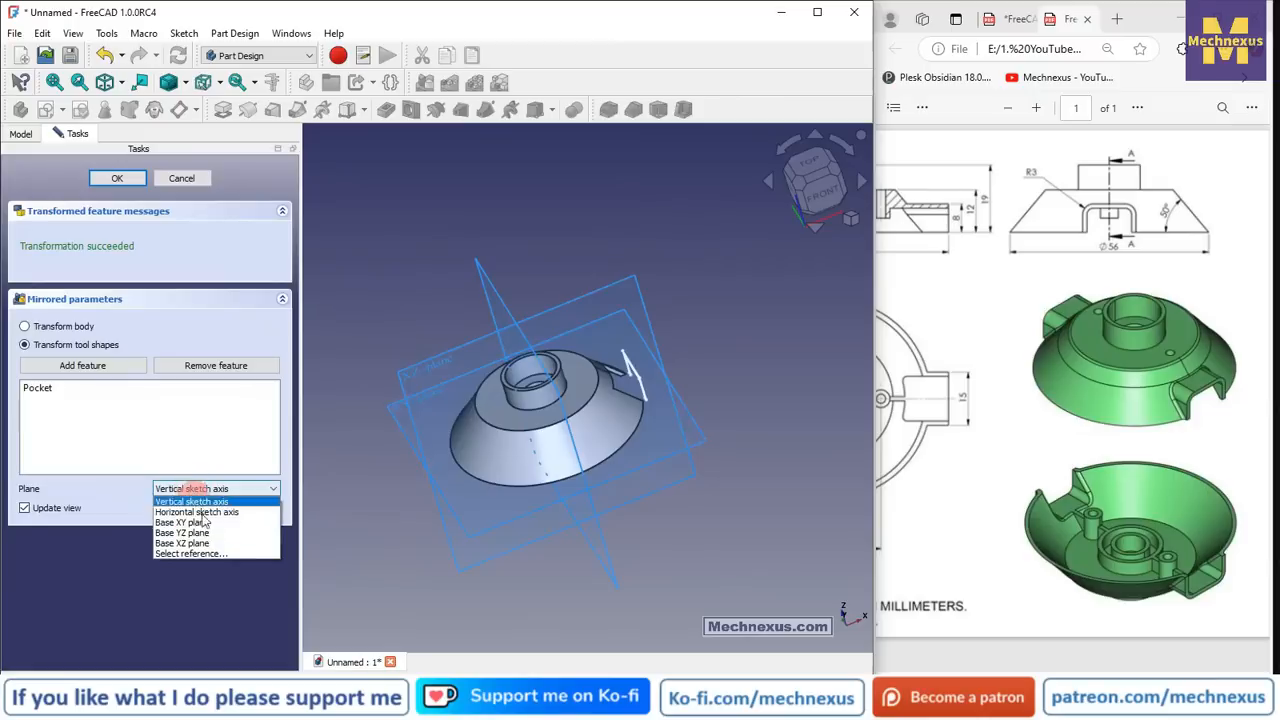
{"action": "left_click", "coordinate": [205, 551]}
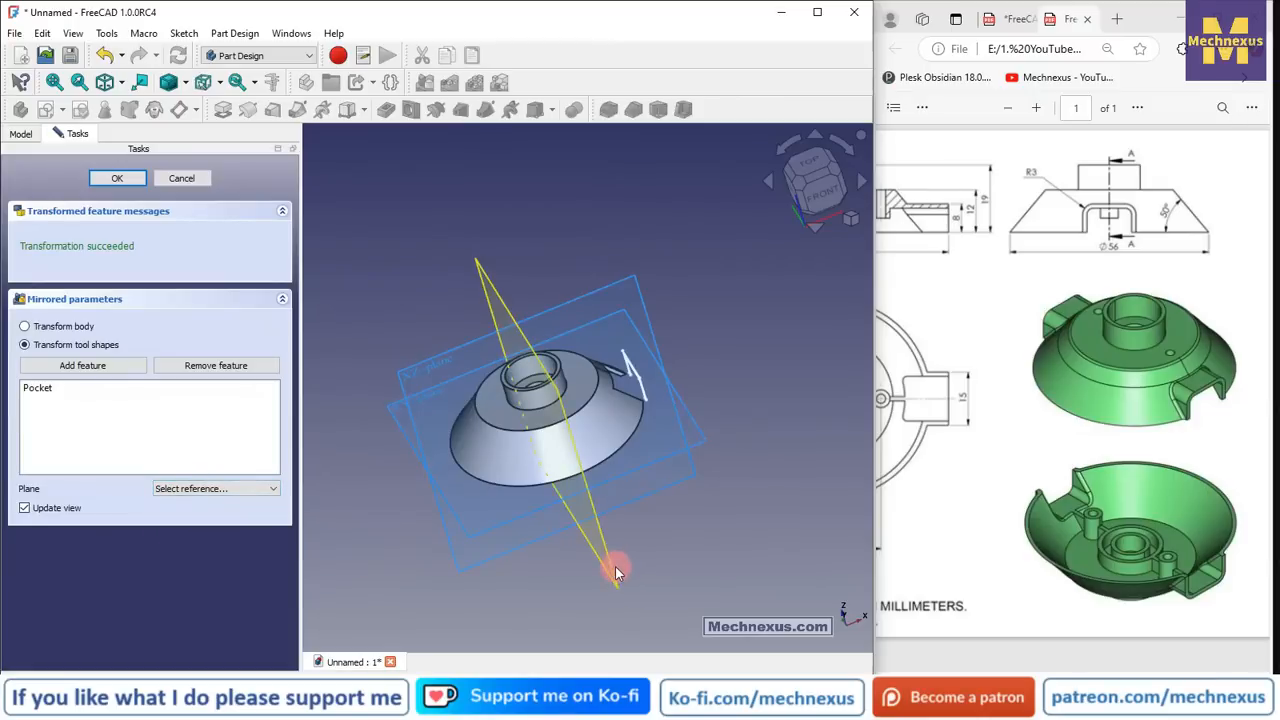
{"action": "left_click", "coordinate": [615, 572]}
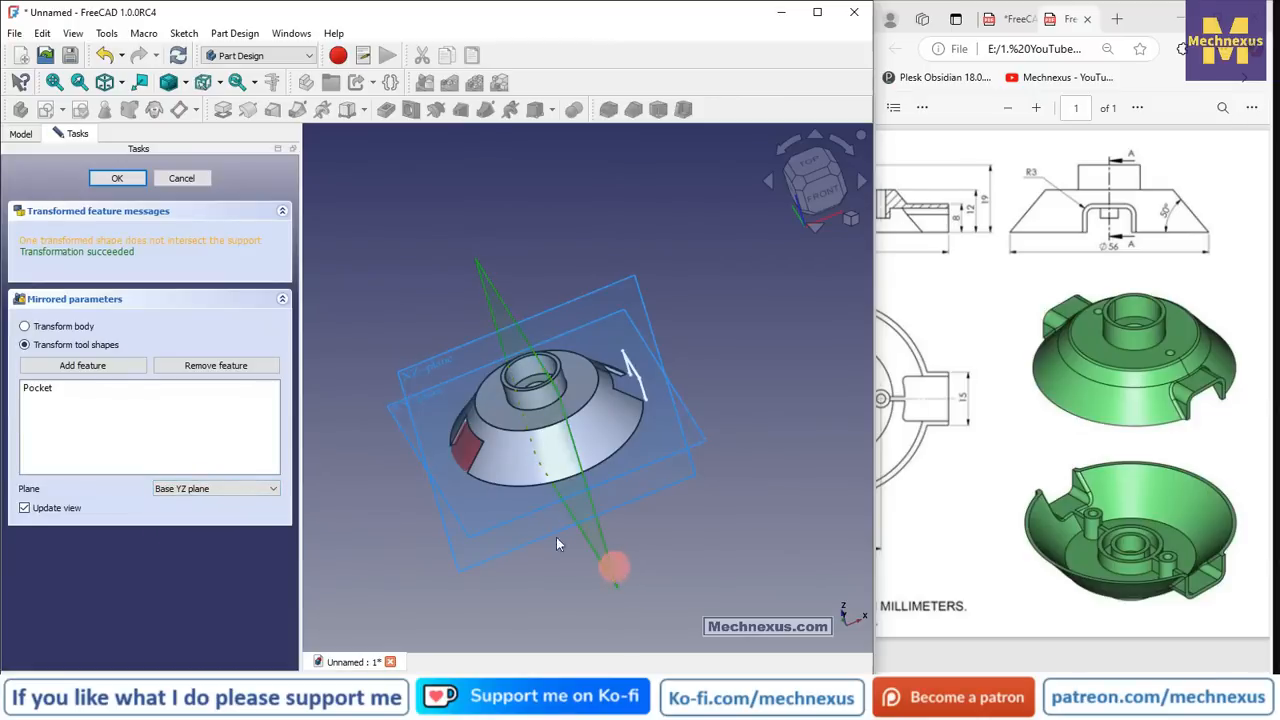
{"action": "left_click", "coordinate": [121, 181]}
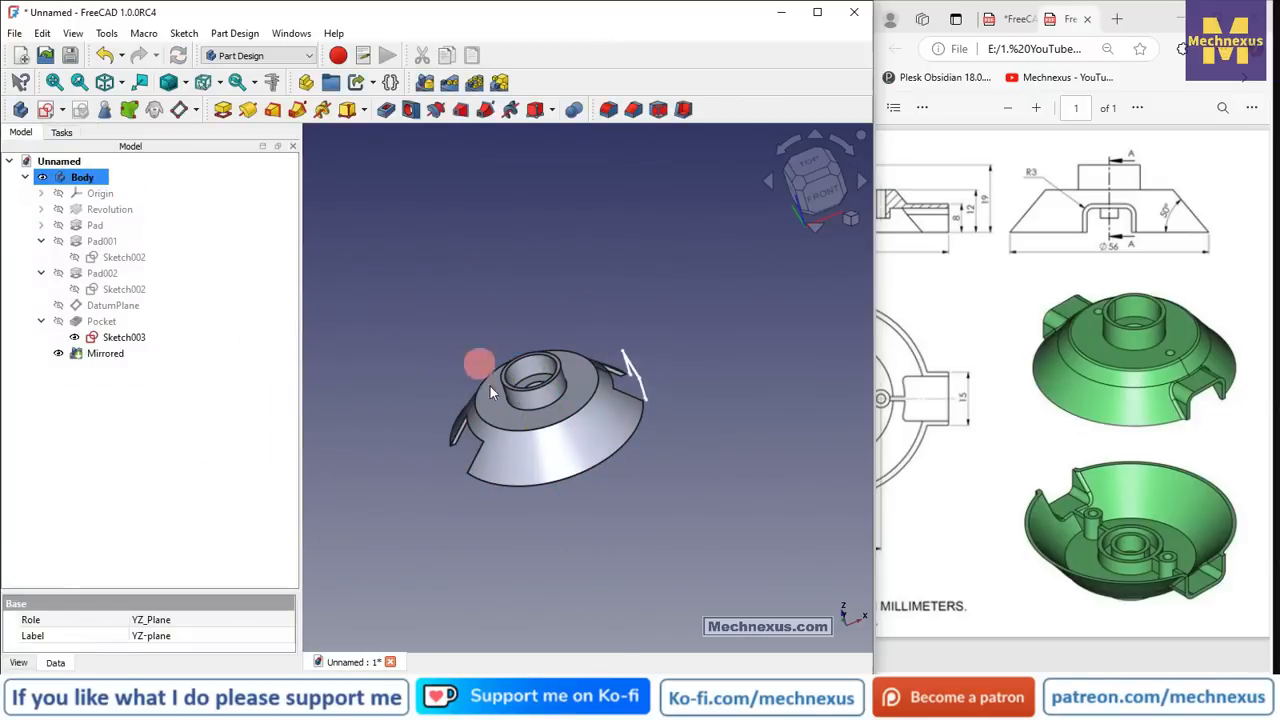
{"action": "middle_click_drag", "start_coordinate": [536, 388], "coordinate": [518, 368]}
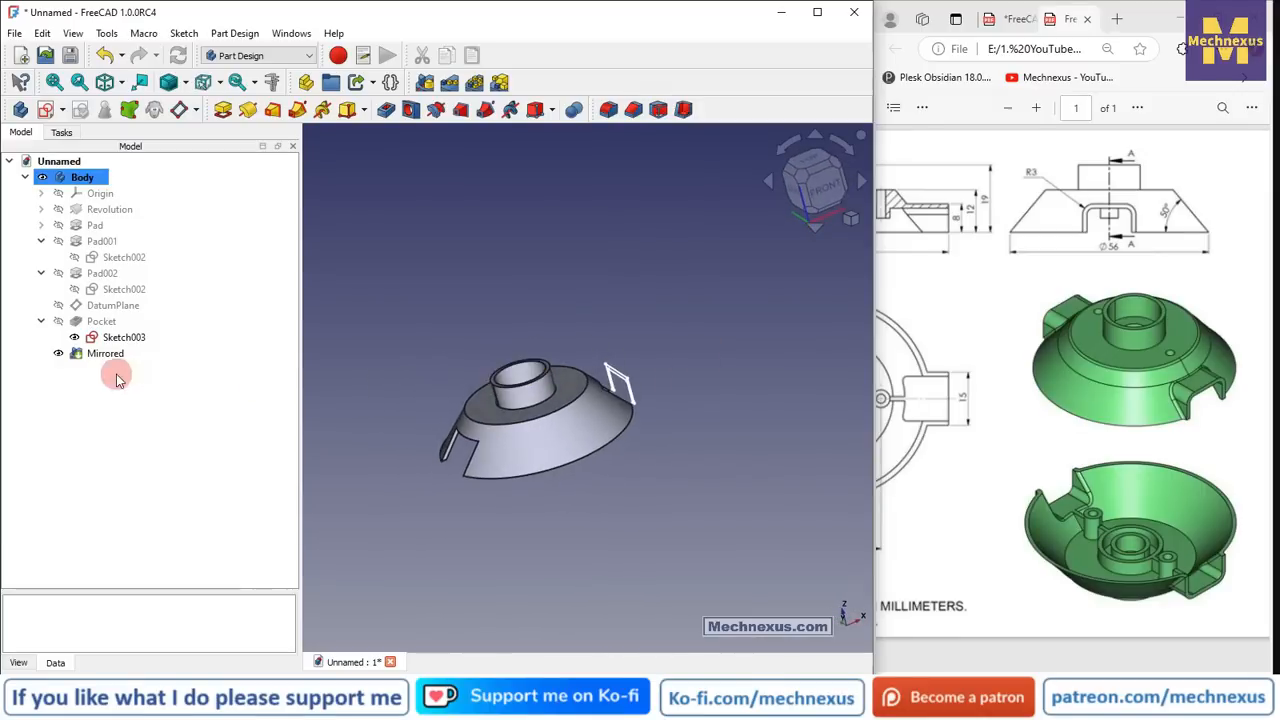
{"action": "left_click", "coordinate": [122, 337]}
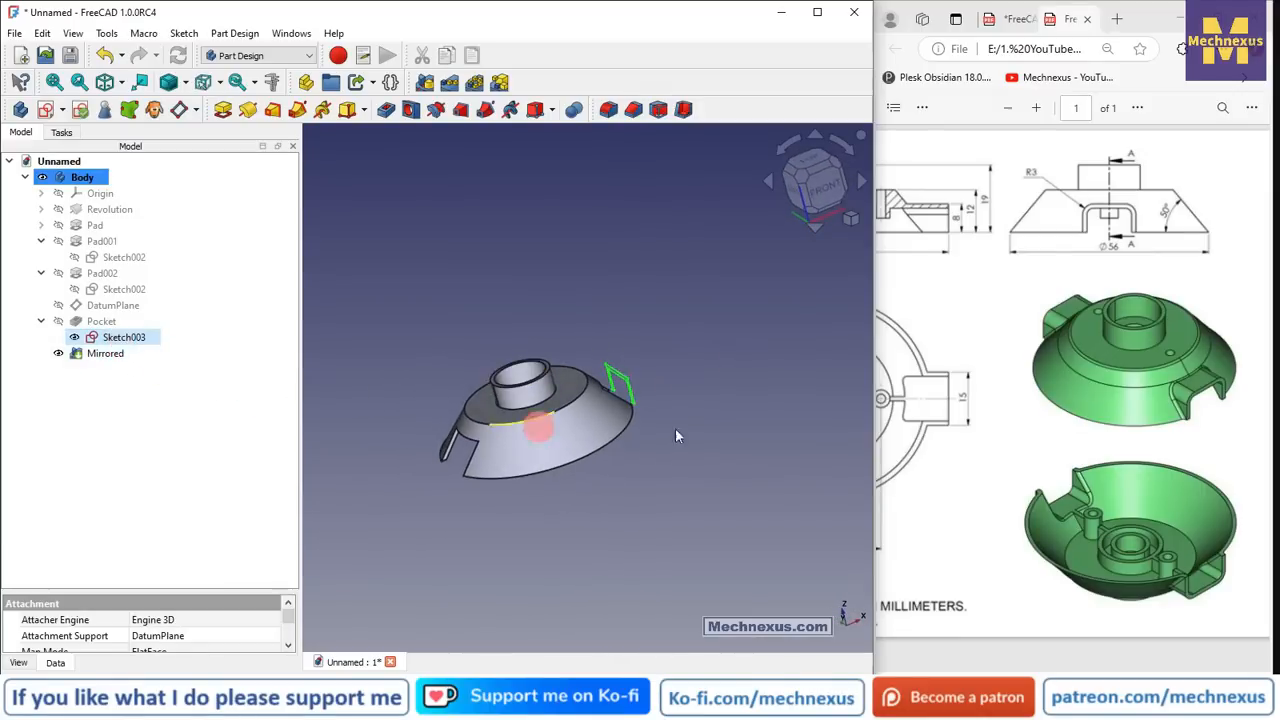
{"action": "scroll", "coordinate": [662, 400], "scroll_direction": "up", "scroll_amount": 3}
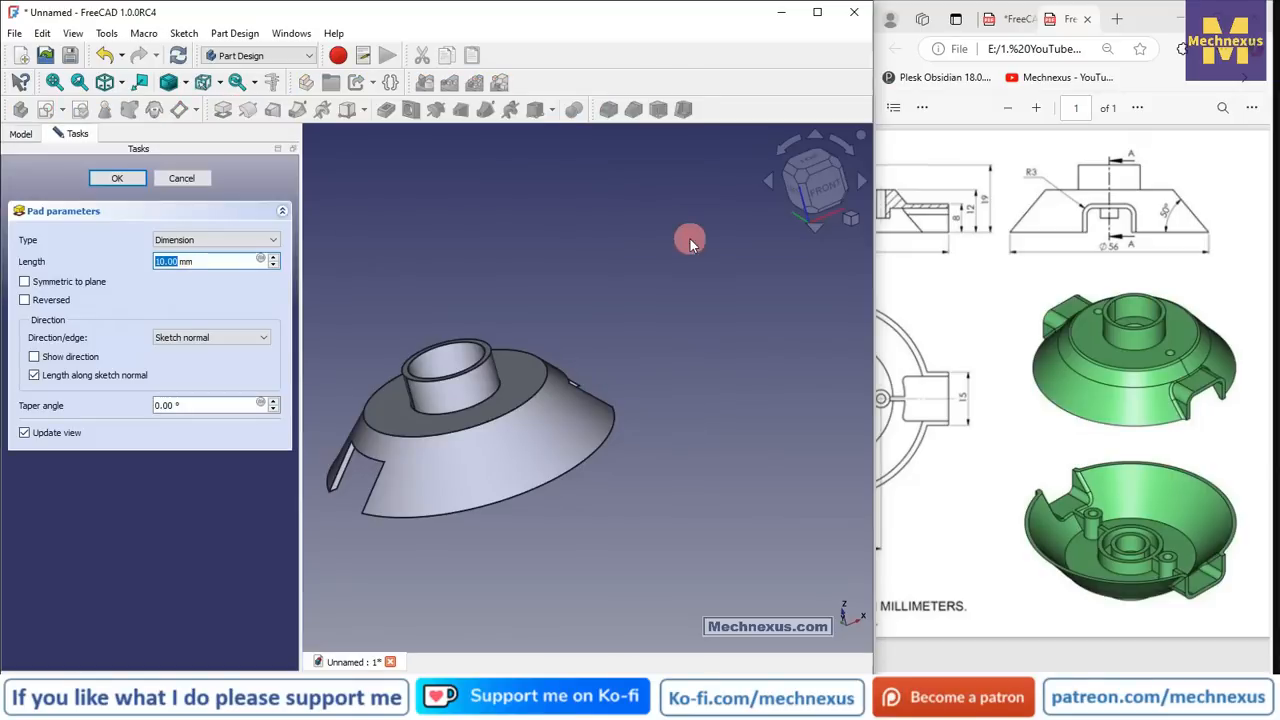
- Pad the side tab 12 mm in the reversed direction as Pad003
{"action": "left_click", "coordinate": [25, 302]}
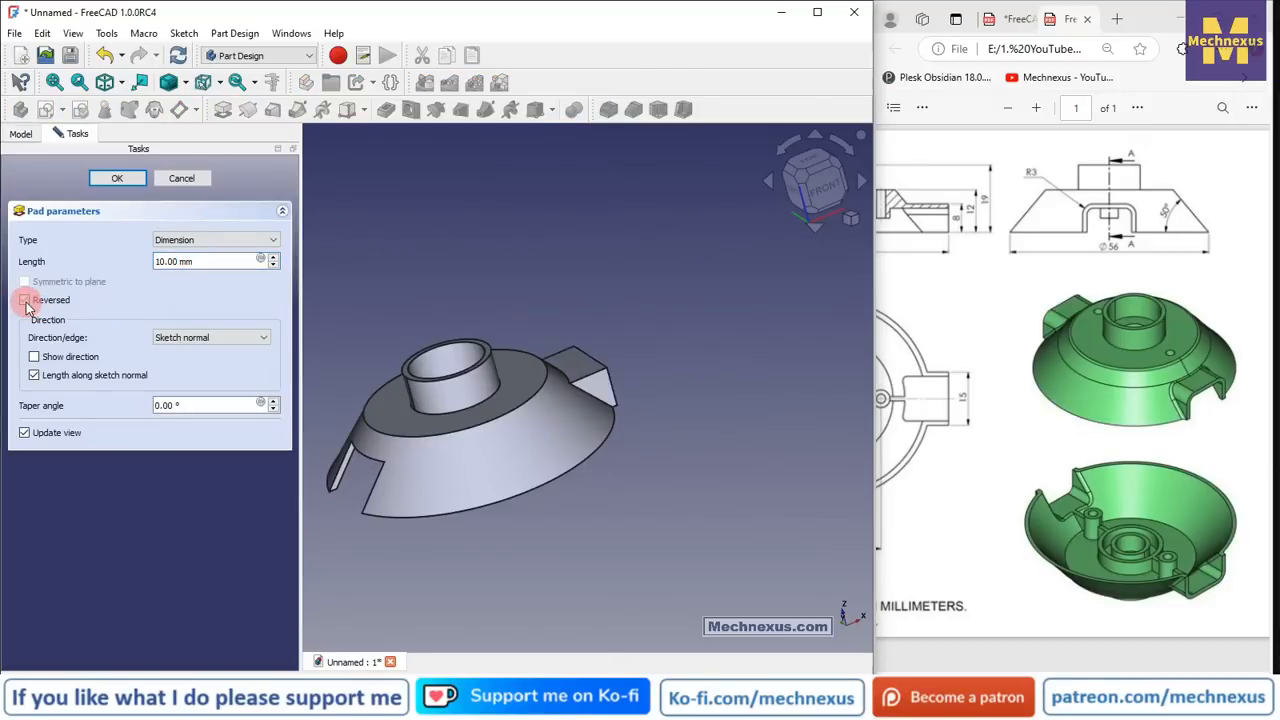
{"action": "left_click_drag", "start_coordinate": [638, 458], "coordinate": [316, 358]}
{"action": "double_click", "coordinate": [214, 261]}
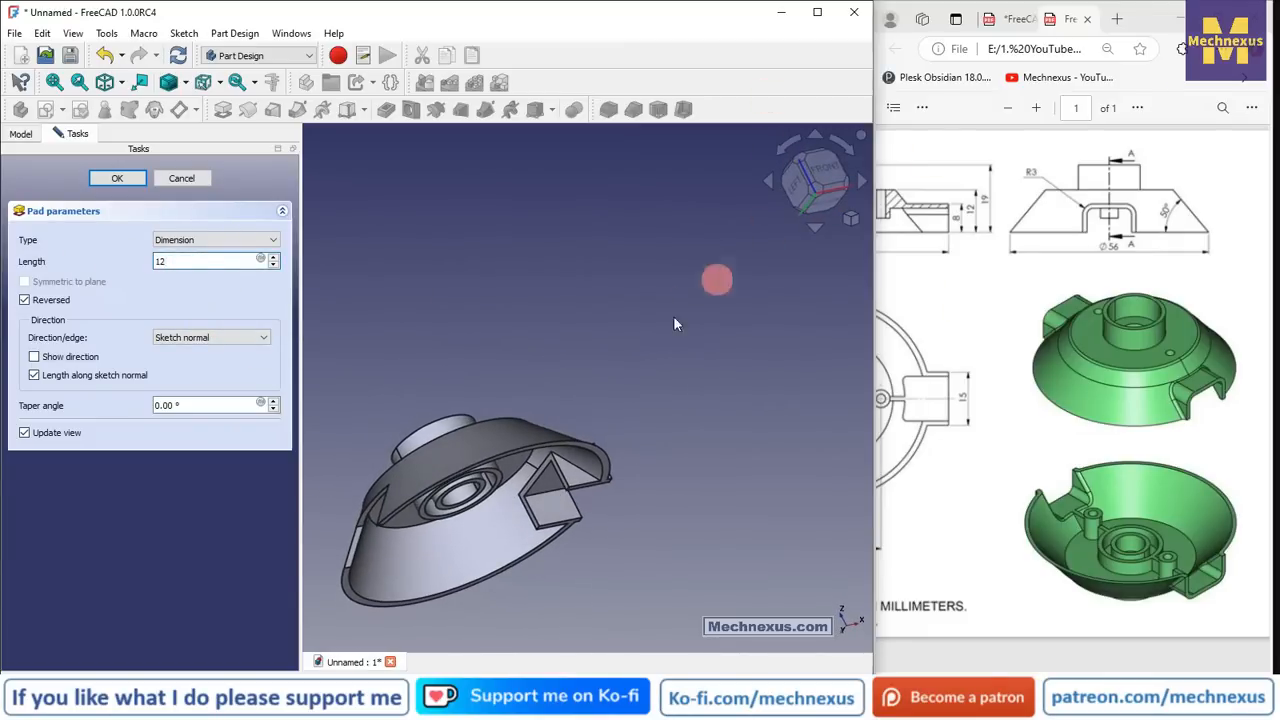
{"action": "left_click", "coordinate": [118, 178]}
{"action": "left_click", "coordinate": [102, 369]}
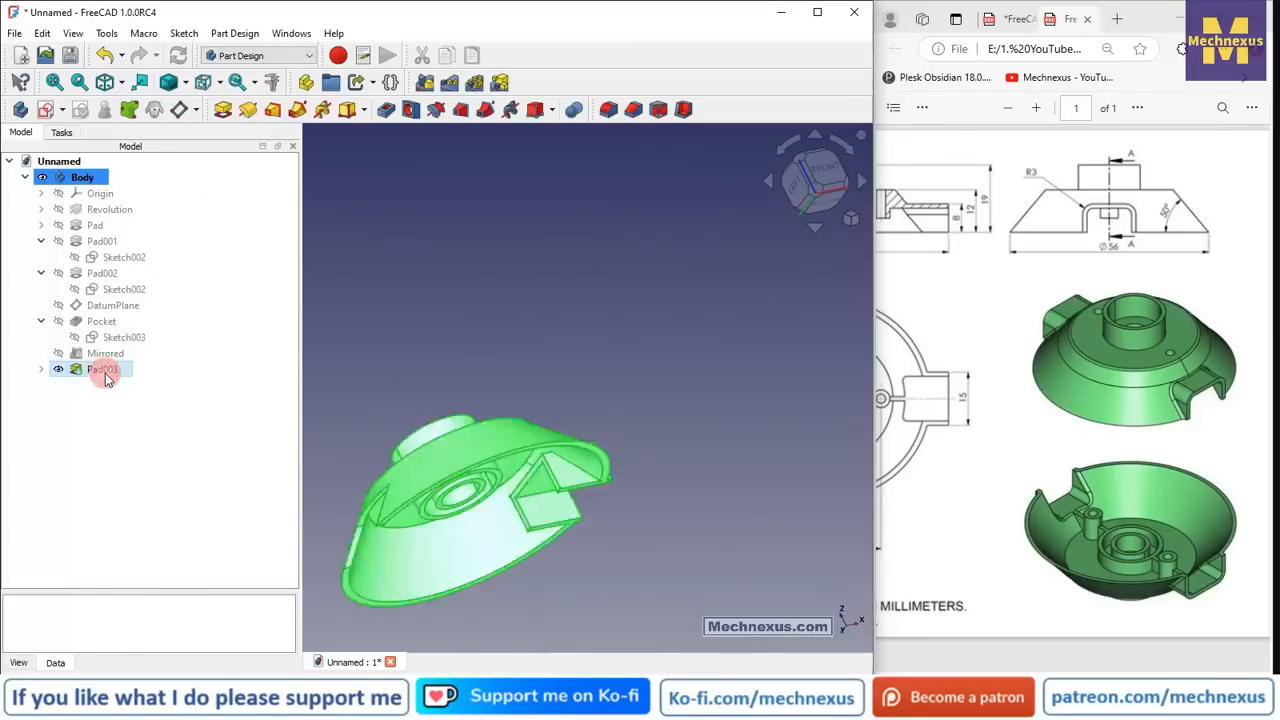
- Mirror Pad003 across the Base YZ plane as Mirrored001
{"action": "left_click", "coordinate": [425, 84]}
{"action": "scroll", "coordinate": [645, 318], "scroll_direction": "down", "scroll_amount": 3}
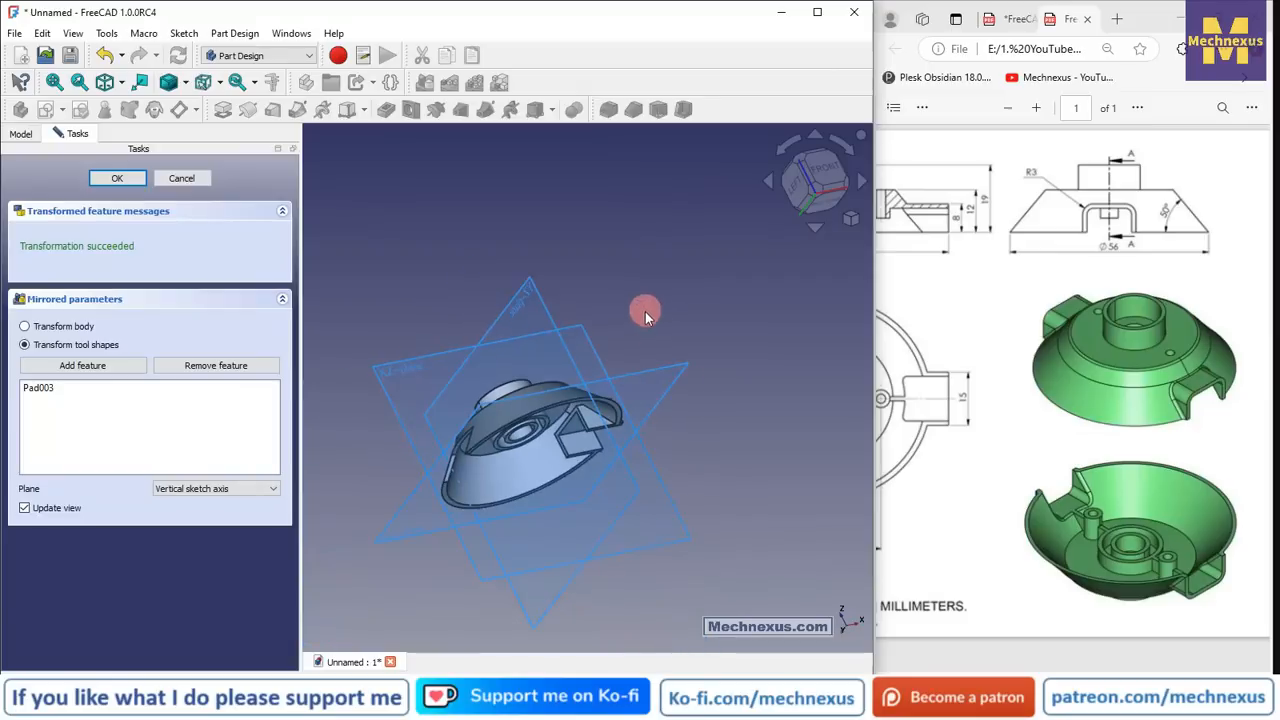
{"action": "left_click", "coordinate": [207, 488]}
{"action": "left_click", "coordinate": [214, 552]}
{"action": "left_click_drag", "start_coordinate": [425, 295], "coordinate": [457, 360]}
{"action": "left_click", "coordinate": [540, 273]}
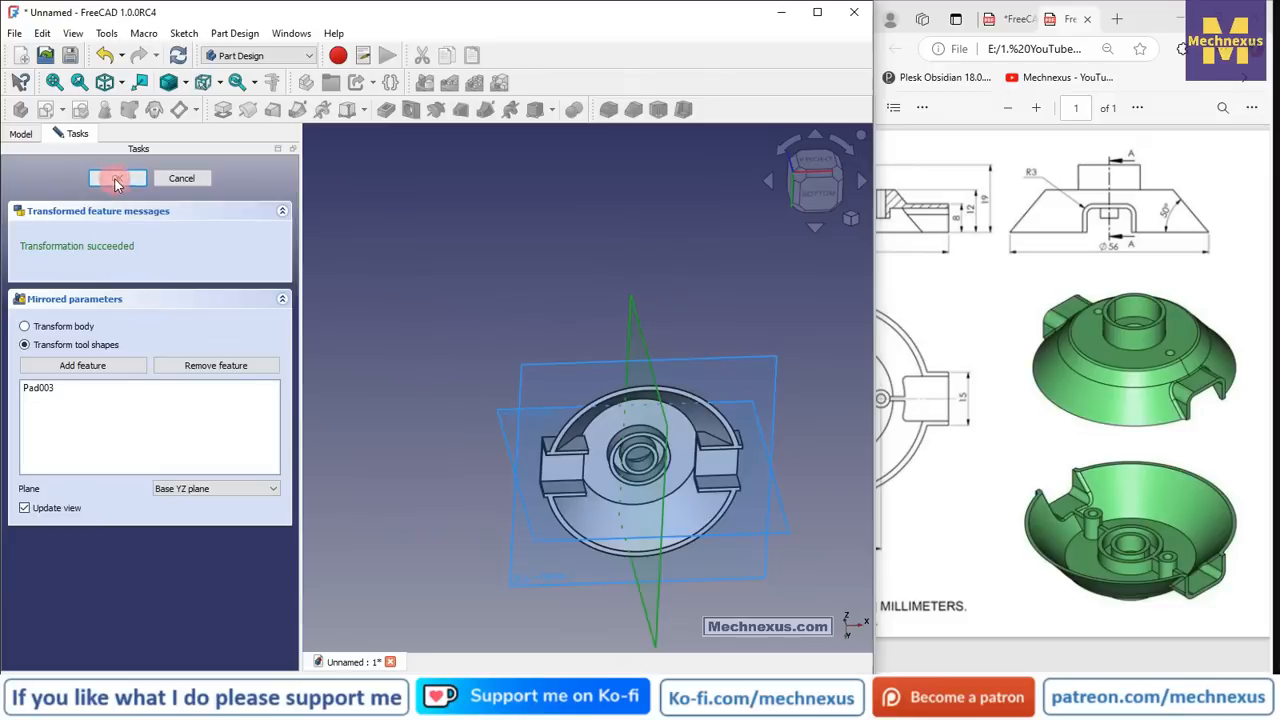
{"action": "key", "text": "Return"}
{"action": "mouse_move", "coordinate": [554, 367]}
{"action": "left_mouse_down"}
{"action": "mouse_move", "coordinate": [549, 403]}
{"action": "mouse_move", "coordinate": [564, 382]}
{"action": "left_mouse_up"}
{"action": "scroll", "coordinate": [720, 467], "scroll_direction": "up", "scroll_amount": 3}
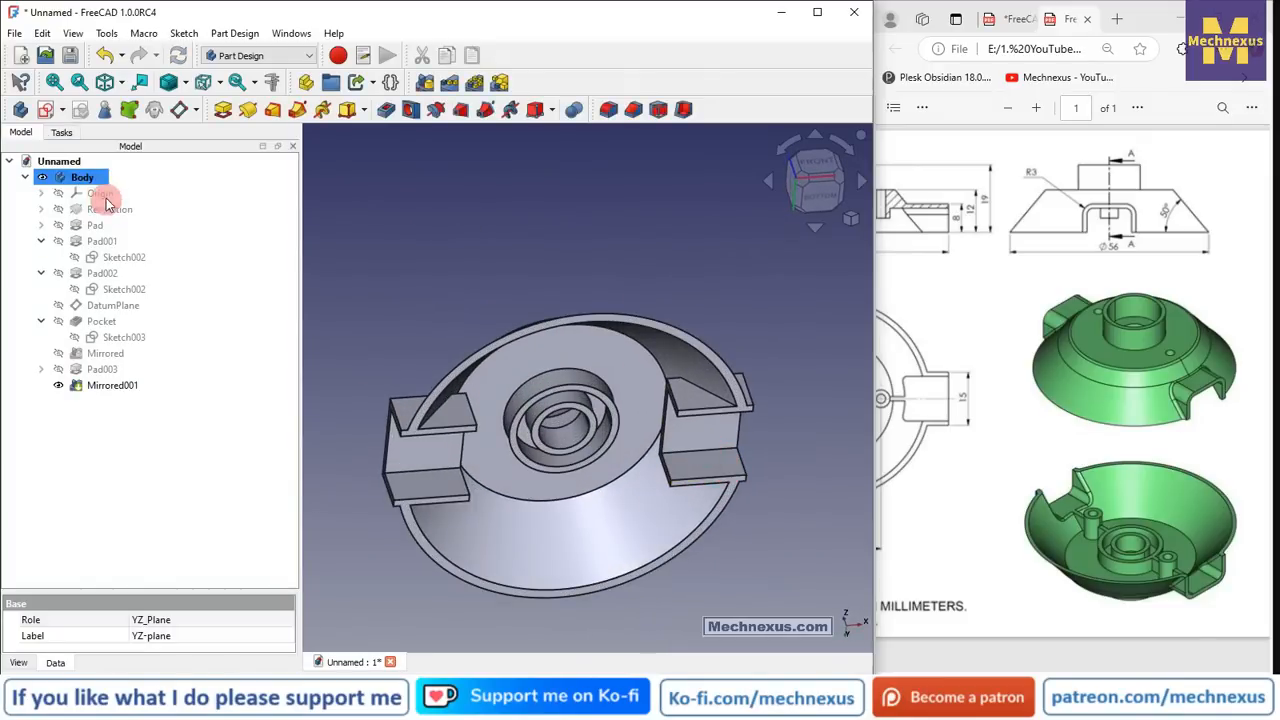
- Start a new sketch on the XZ plane, viewed from the front
{"action": "left_click", "coordinate": [105, 200]}
{"action": "key", "text": "space"}
{"action": "left_click_drag", "start_coordinate": [469, 256], "coordinate": [718, 476]}
{"action": "left_click", "coordinate": [718, 476]}
{"action": "left_click", "coordinate": [788, 456]}
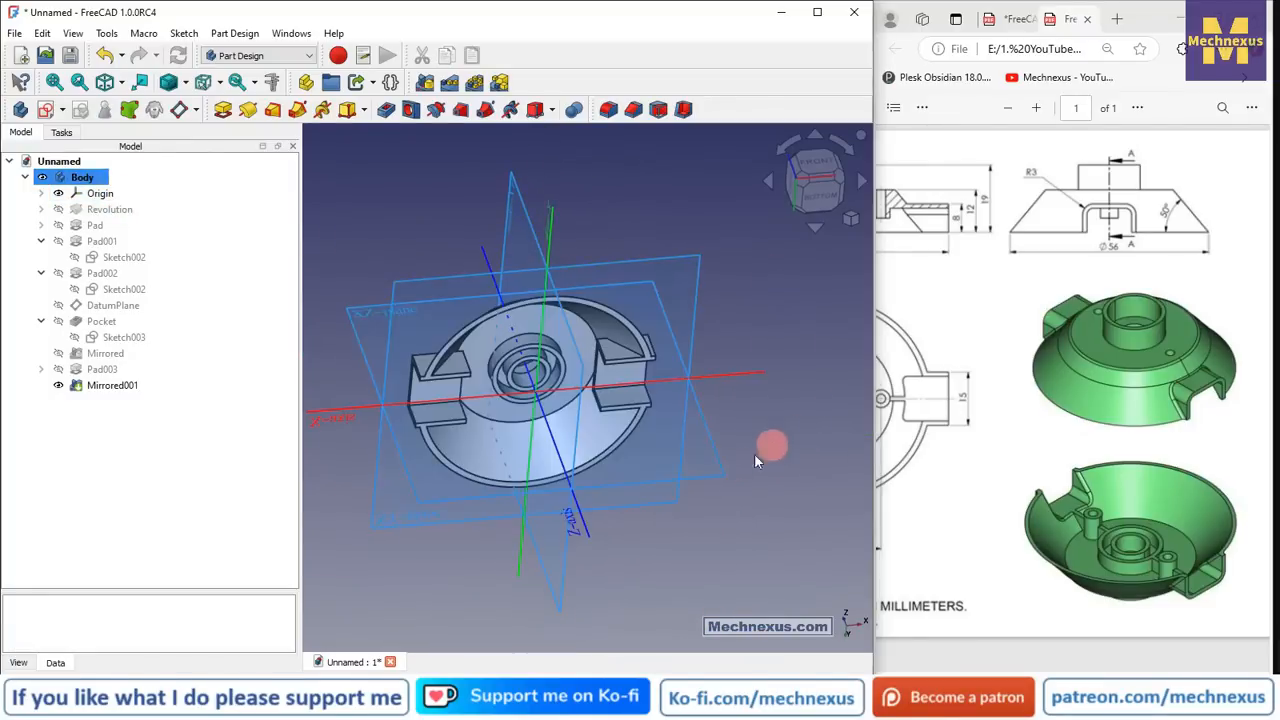
{"action": "left_click", "coordinate": [714, 470]}
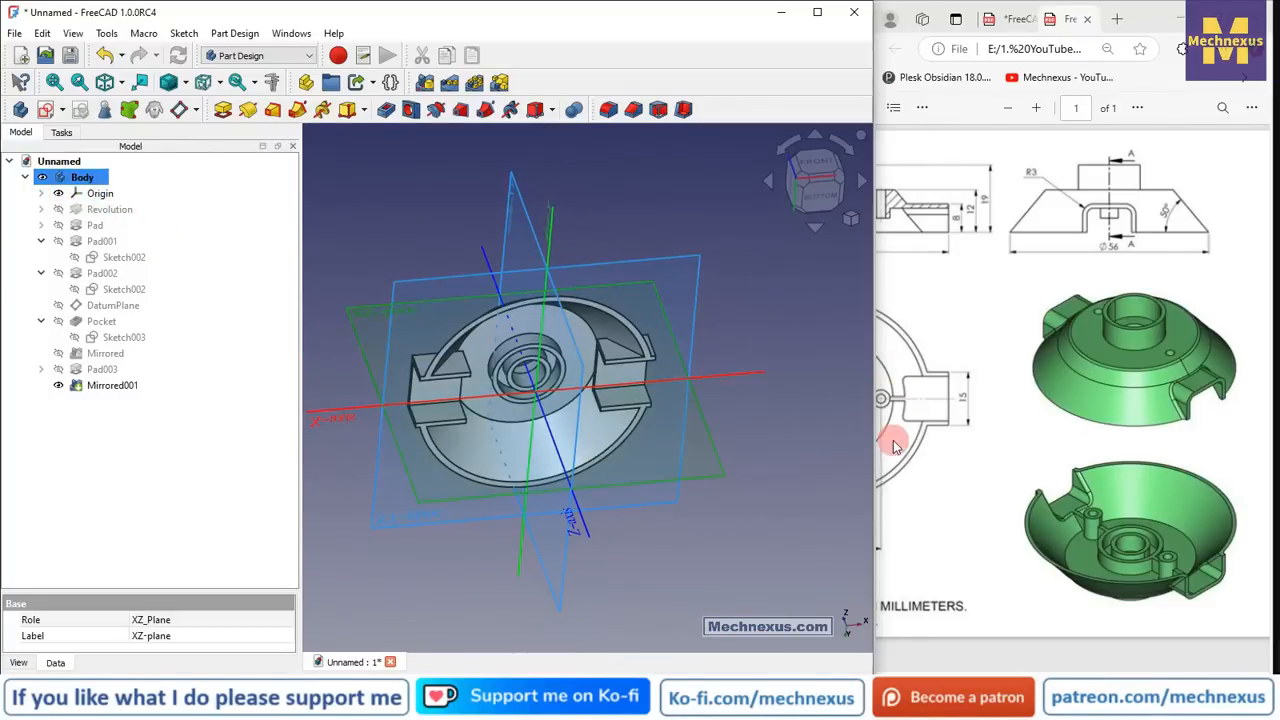
{"action": "left_click", "coordinate": [818, 162]}
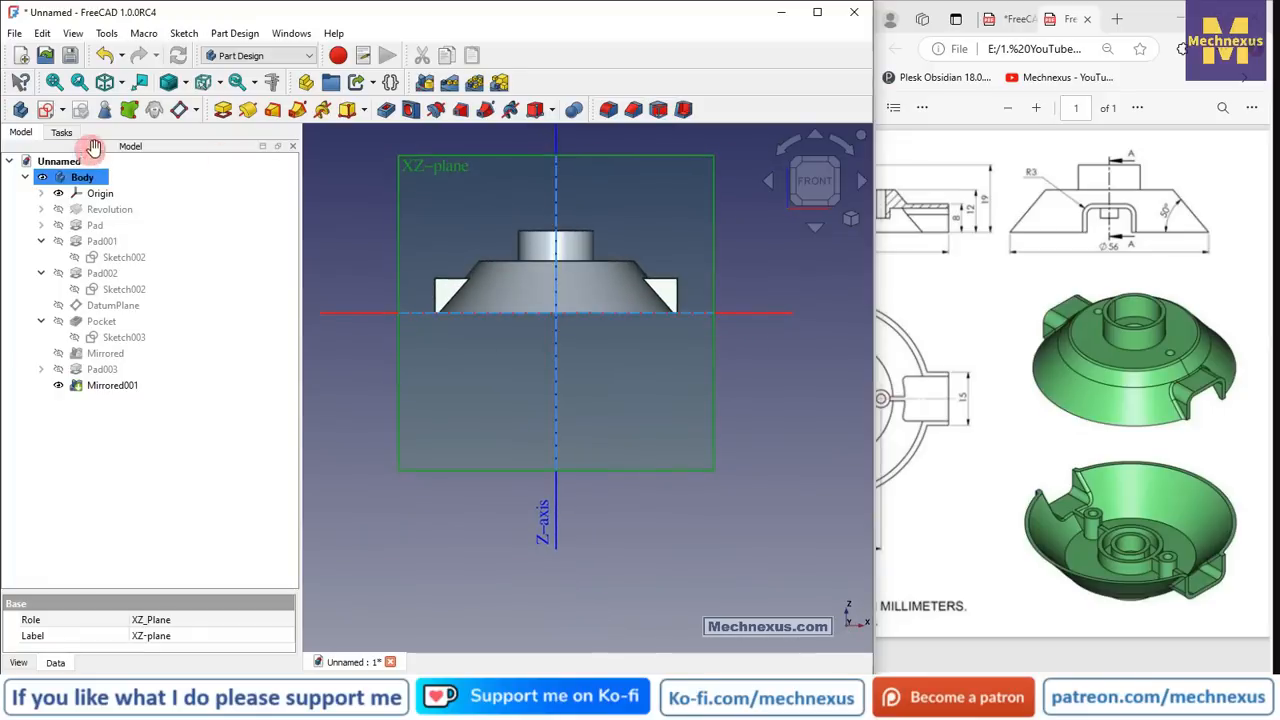
{"action": "left_click", "coordinate": [46, 110]}
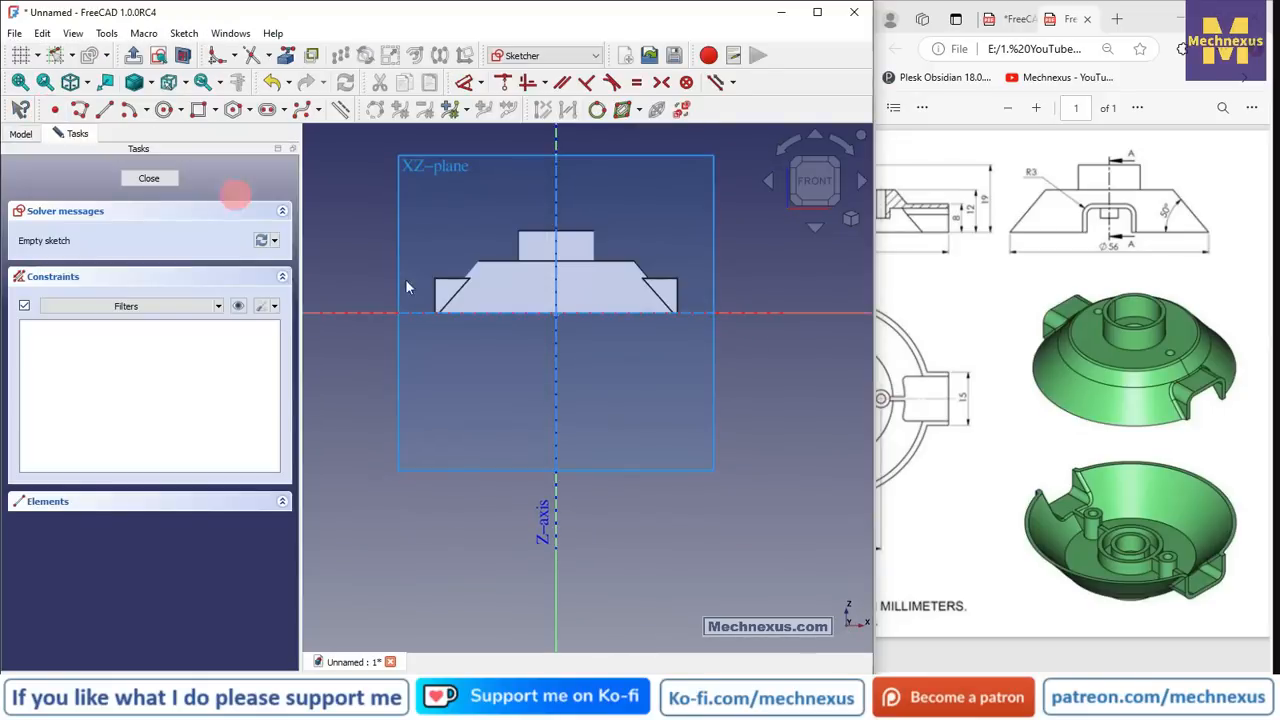
- Switch to wireframe and import the two slanted tab edges as external geometry
{"action": "left_click", "coordinate": [170, 84]}
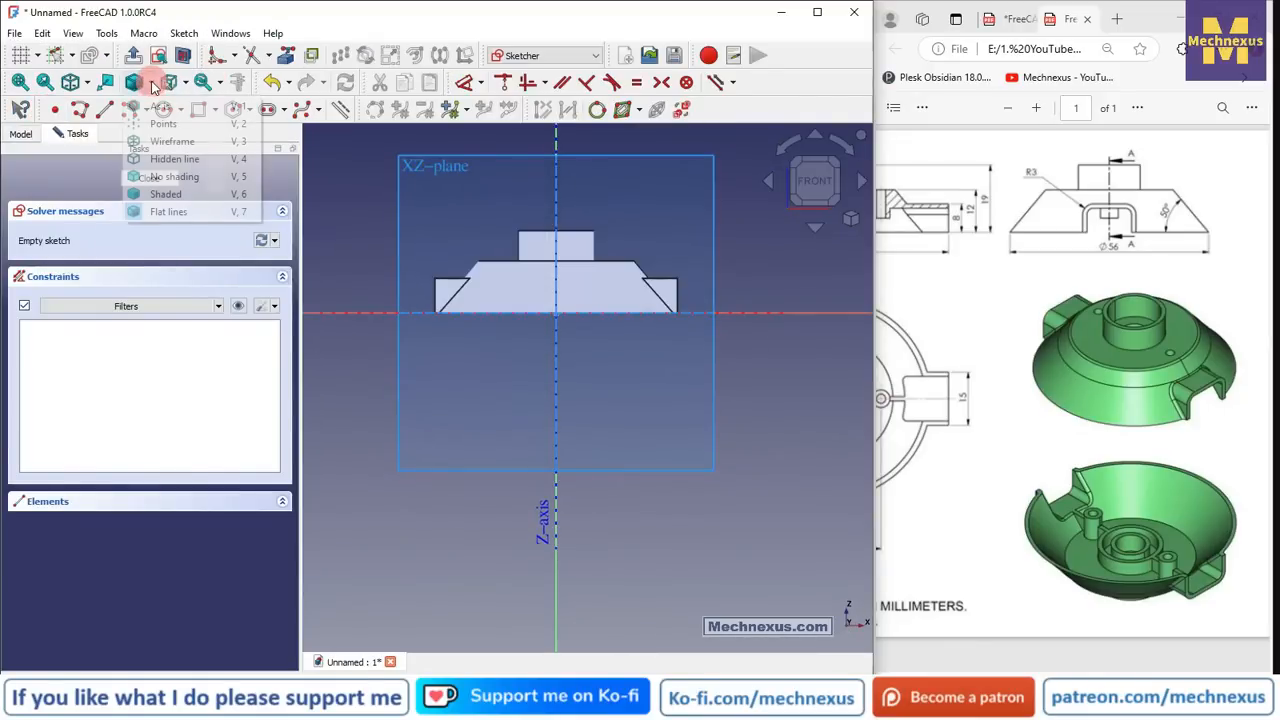
{"action": "left_click", "coordinate": [175, 134]}
{"action": "scroll", "coordinate": [628, 270], "scroll_direction": "up", "scroll_amount": 5}
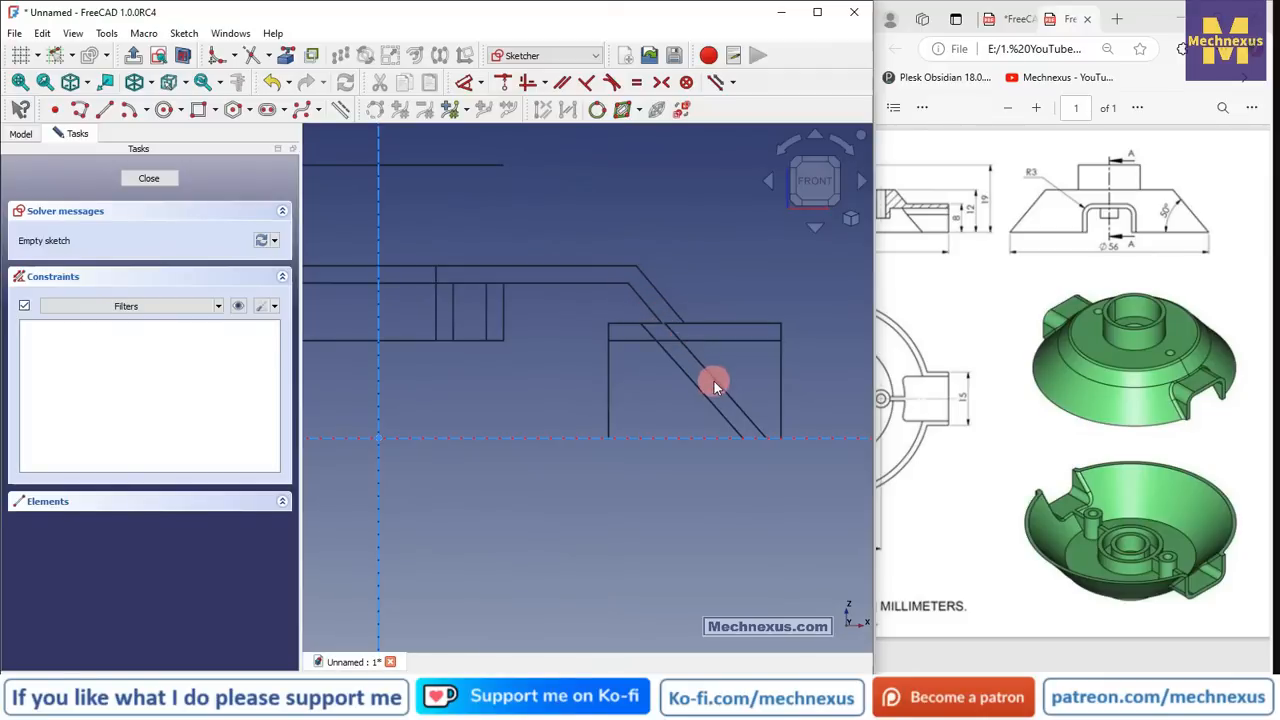
{"action": "left_click", "coordinate": [285, 53]}
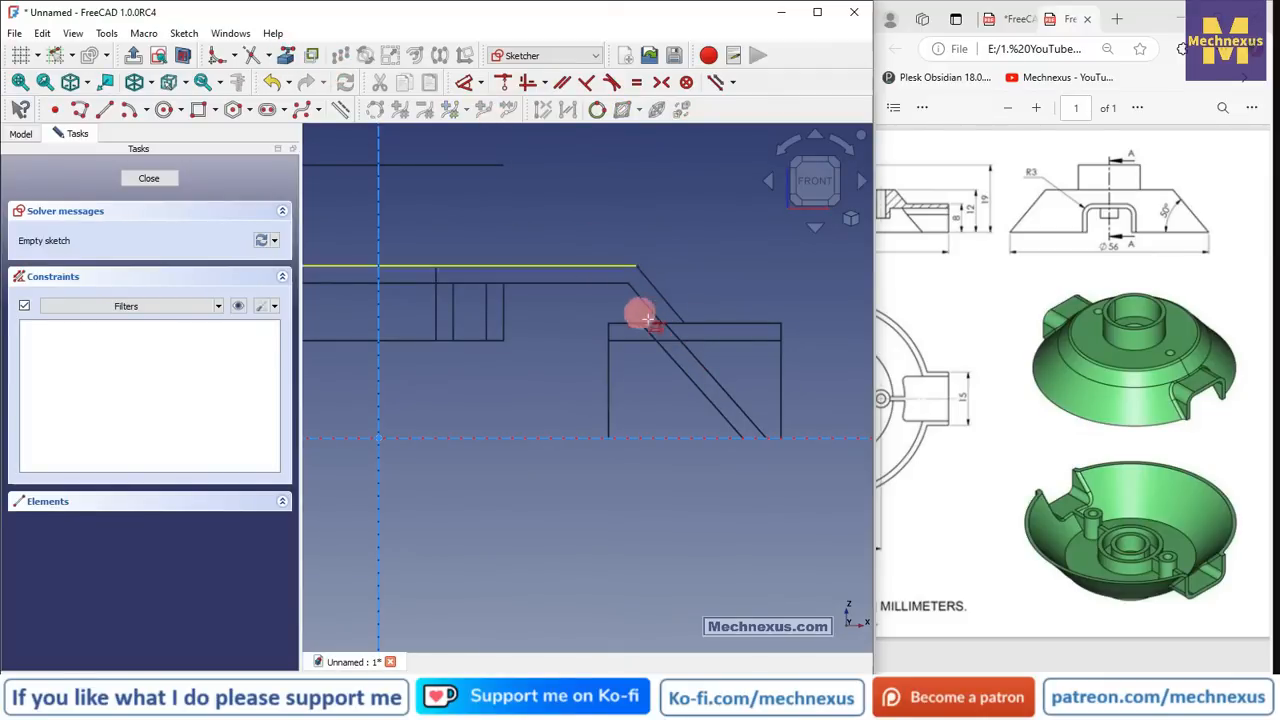
{"action": "left_click", "coordinate": [643, 300]}
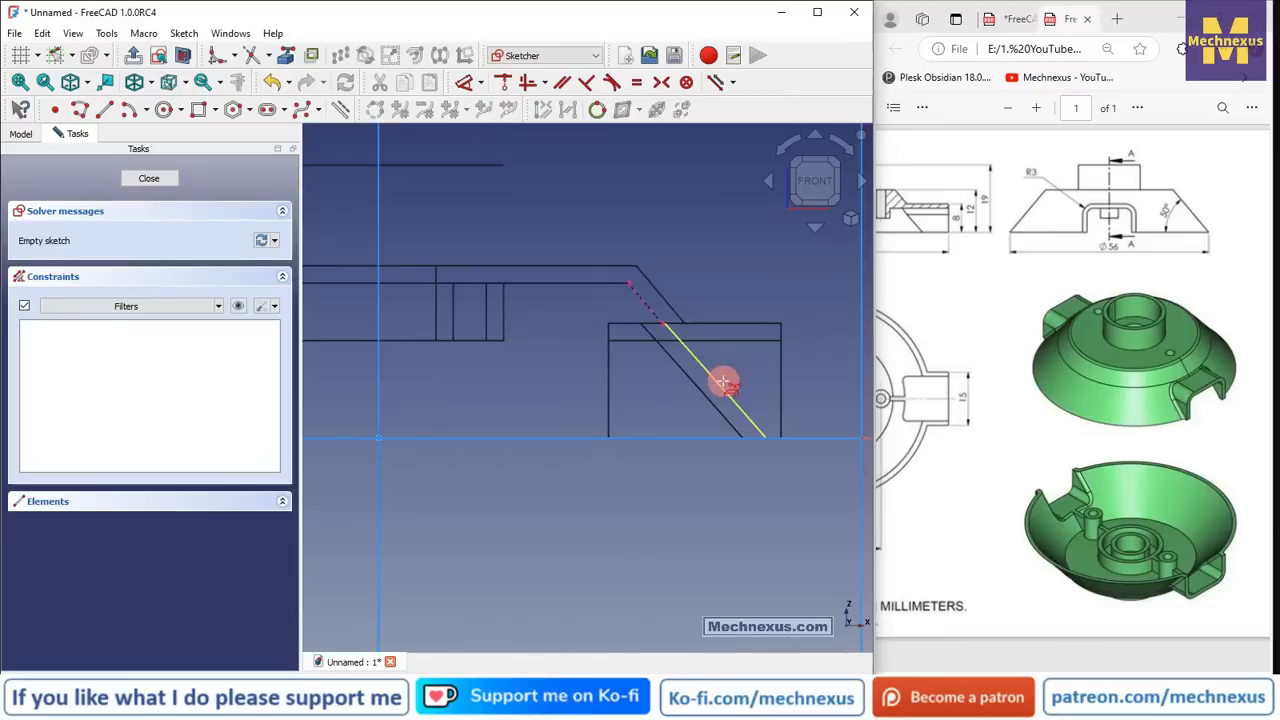
{"action": "left_click", "coordinate": [723, 381]}
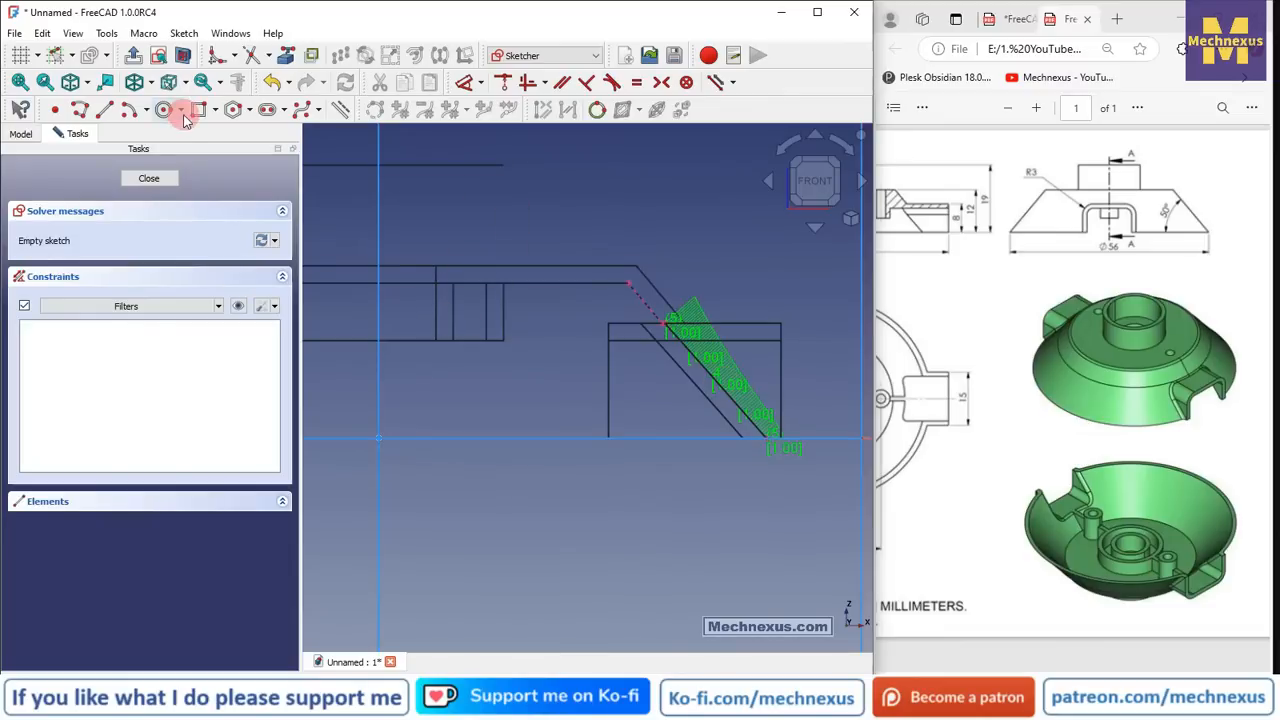
- Draw a line along the slanted edge and a horizontal bottom line to the left
{"action": "left_click", "coordinate": [86, 110]}
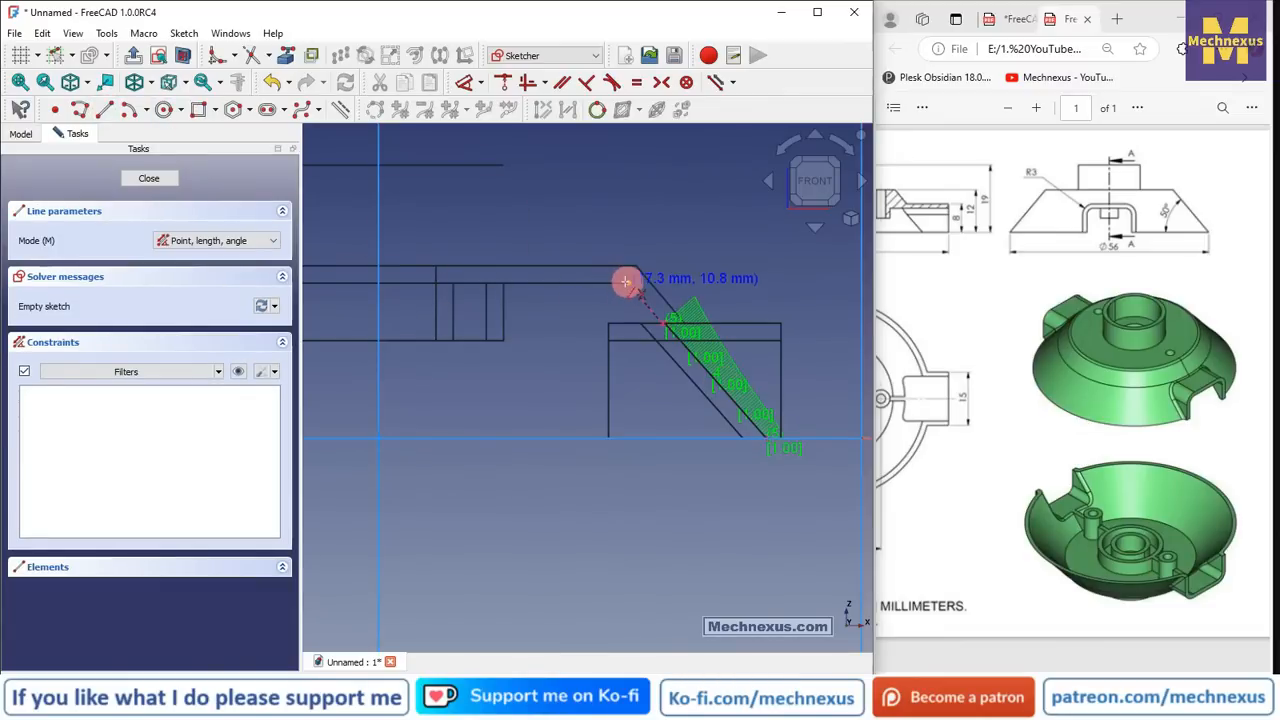
{"action": "left_click", "coordinate": [626, 282]}
{"action": "left_click", "coordinate": [767, 441]}
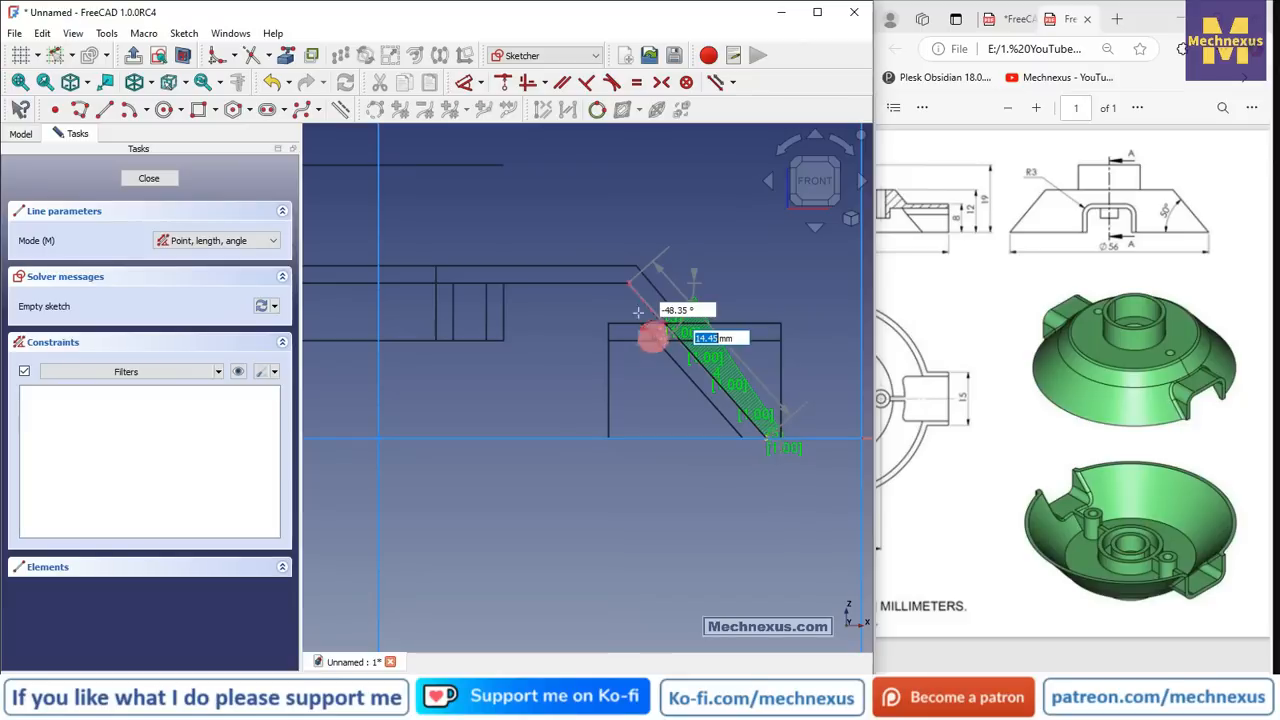
{"action": "scroll", "coordinate": [640, 312], "scroll_direction": "up", "scroll_amount": 3}
{"action": "scroll", "coordinate": [615, 318], "scroll_direction": "down", "scroll_amount": 2}
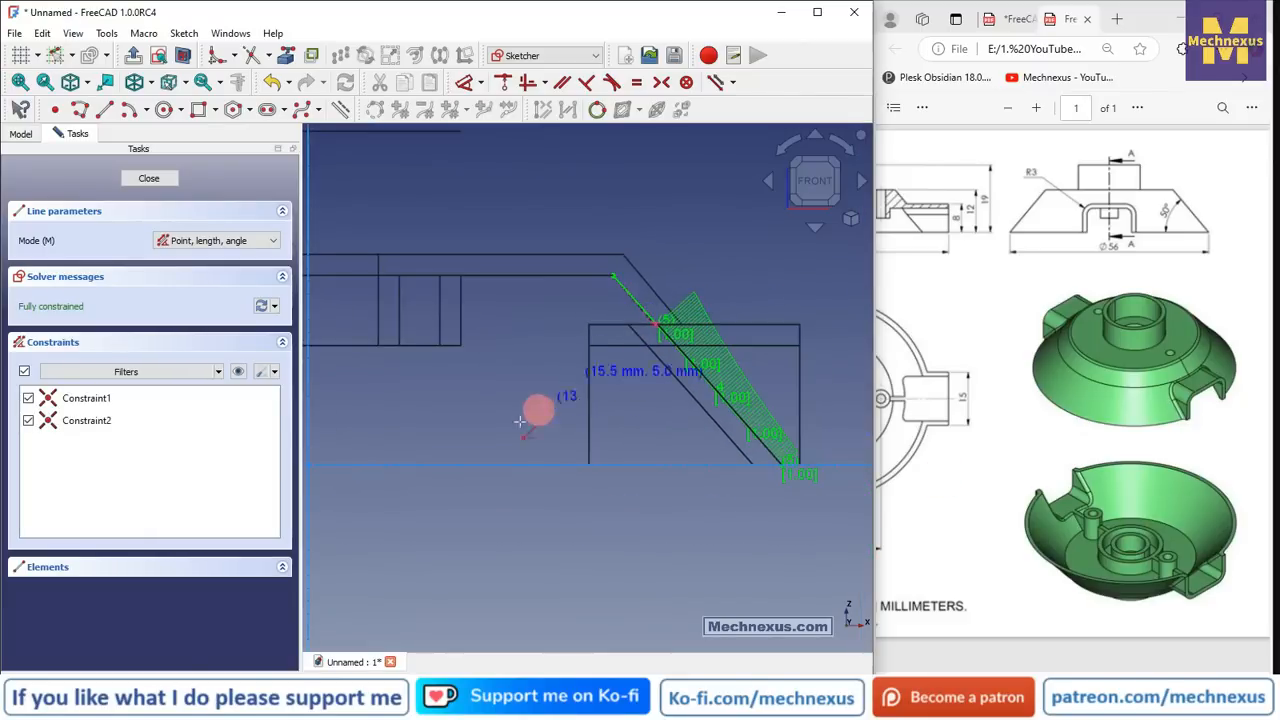
{"action": "left_click", "coordinate": [782, 463]}
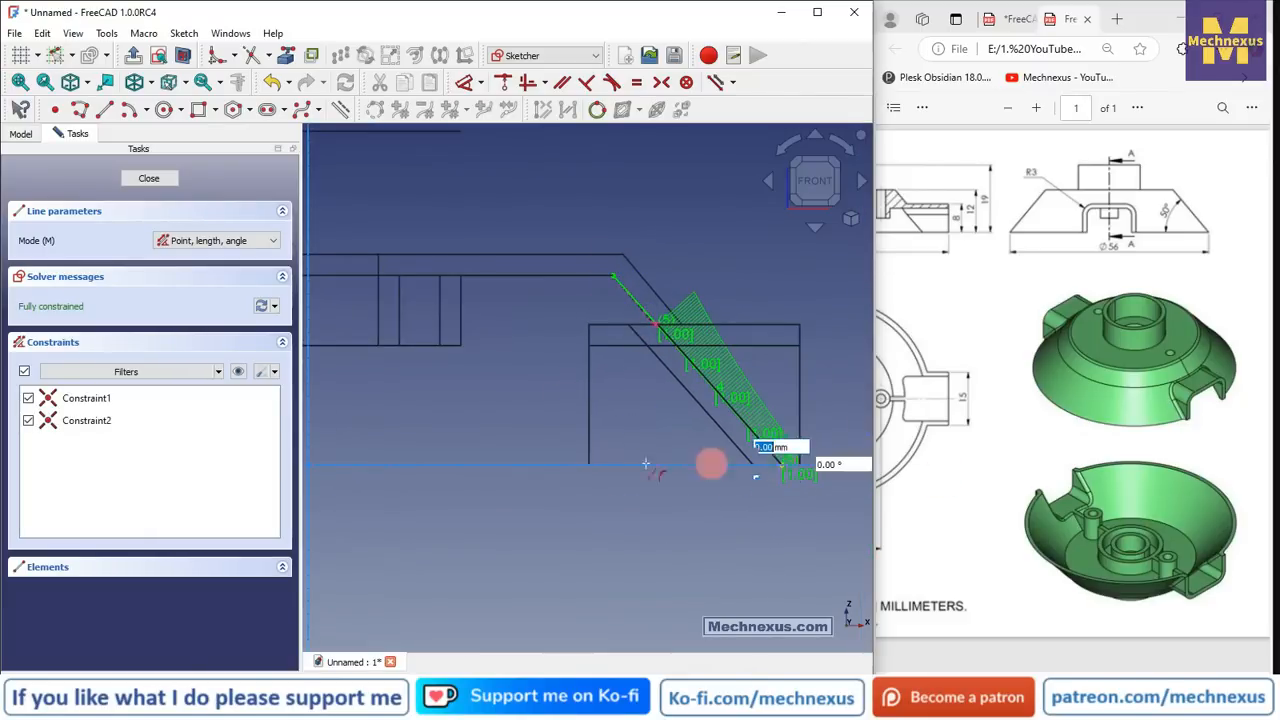
{"action": "left_click", "coordinate": [510, 463]}
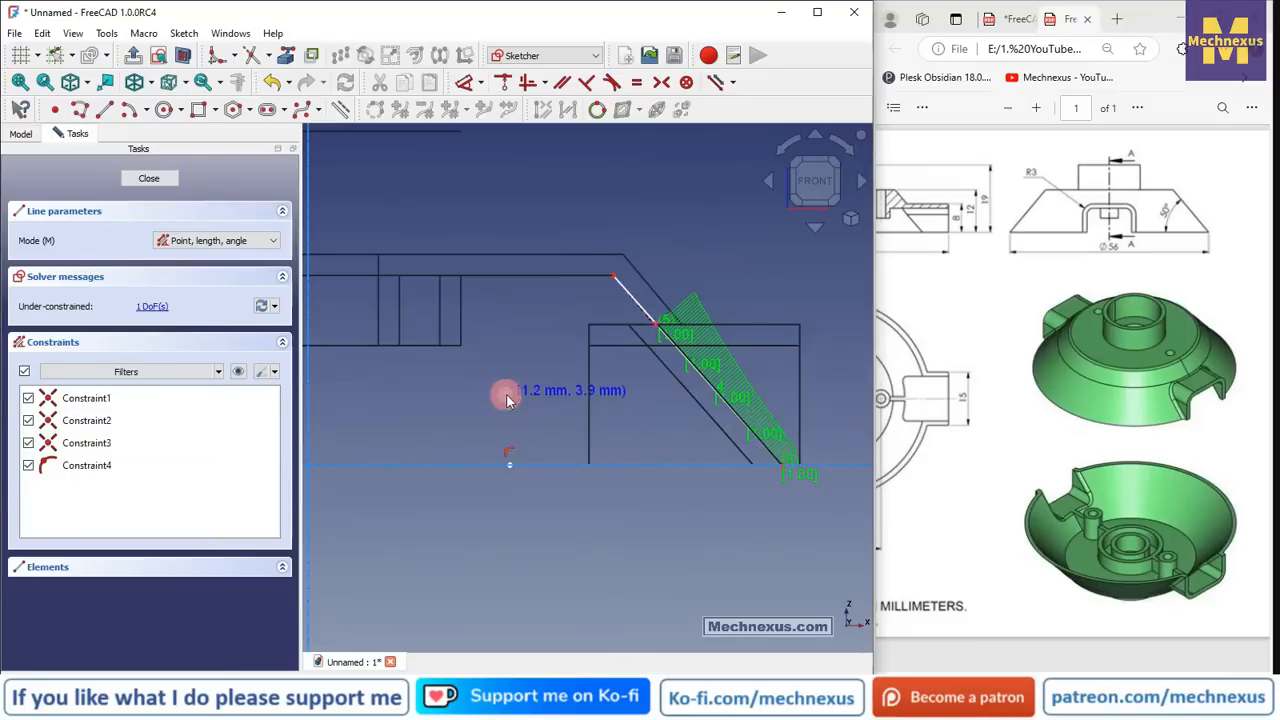
{"action": "right_click", "coordinate": [506, 400]}
- Dimension the bottom horizontal line as 15 mm
{"action": "left_click", "coordinate": [465, 82]}
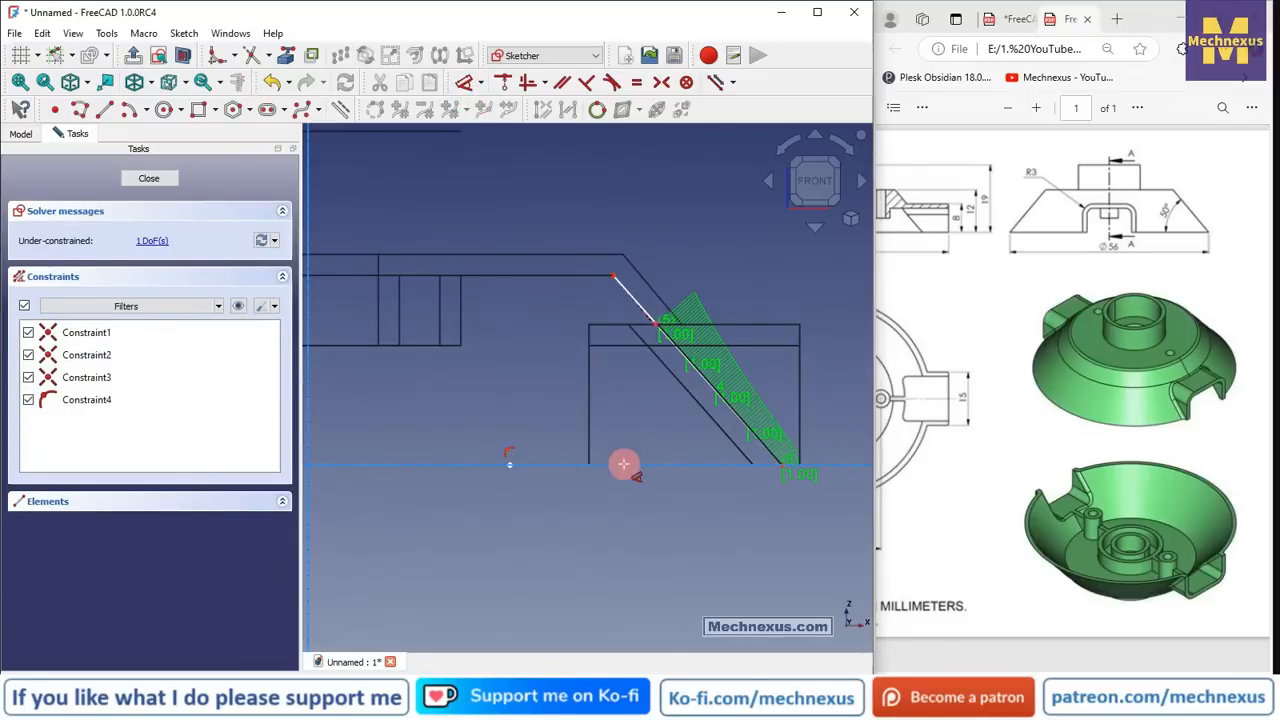
{"action": "left_click", "coordinate": [620, 463]}
{"action": "left_click", "coordinate": [623, 537]}
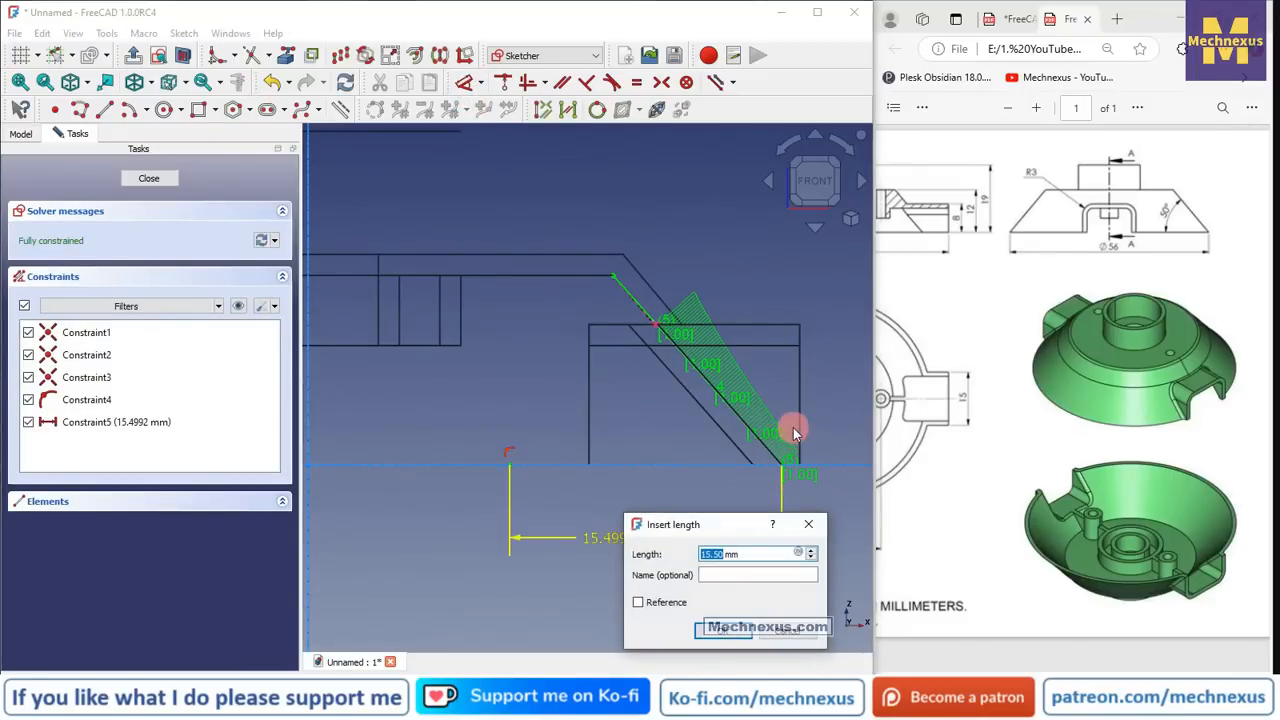
{"action": "type", "text": "15"}
{"action": "key", "text": "Return"}
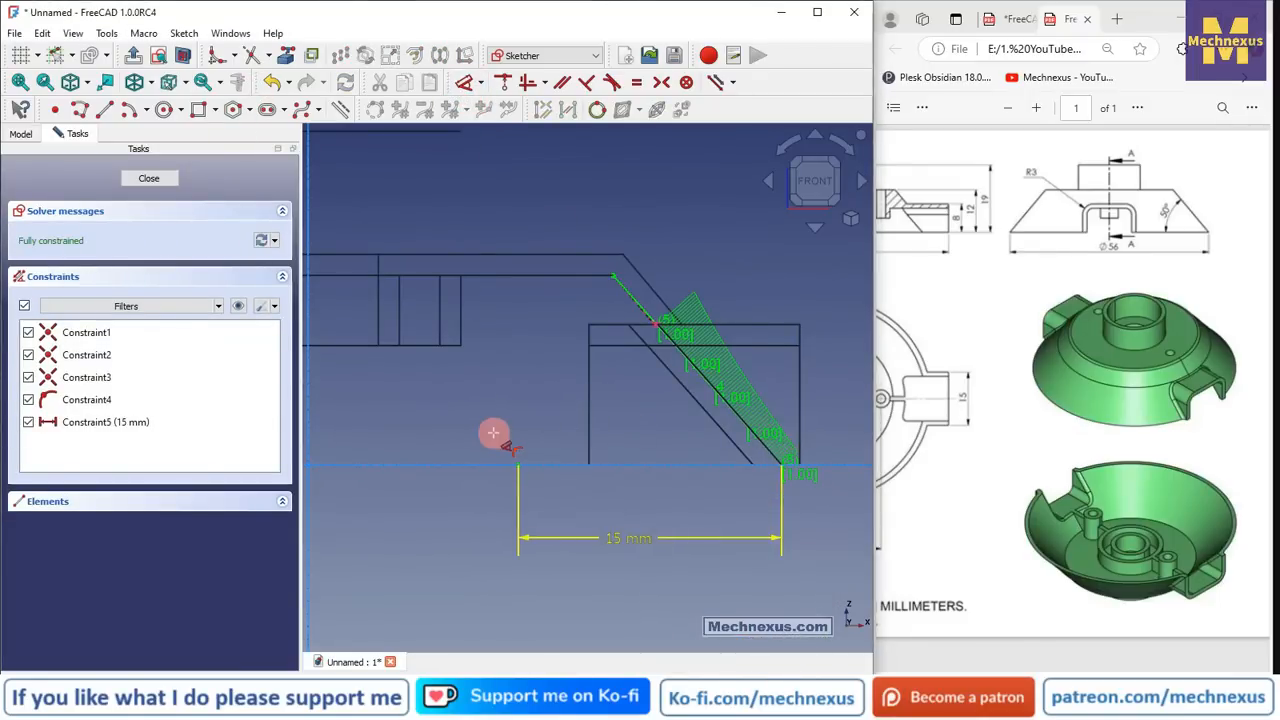
- Add a vertical left line and a top line reaching the slanted edge's upper end
{"action": "left_click", "coordinate": [287, 58]}
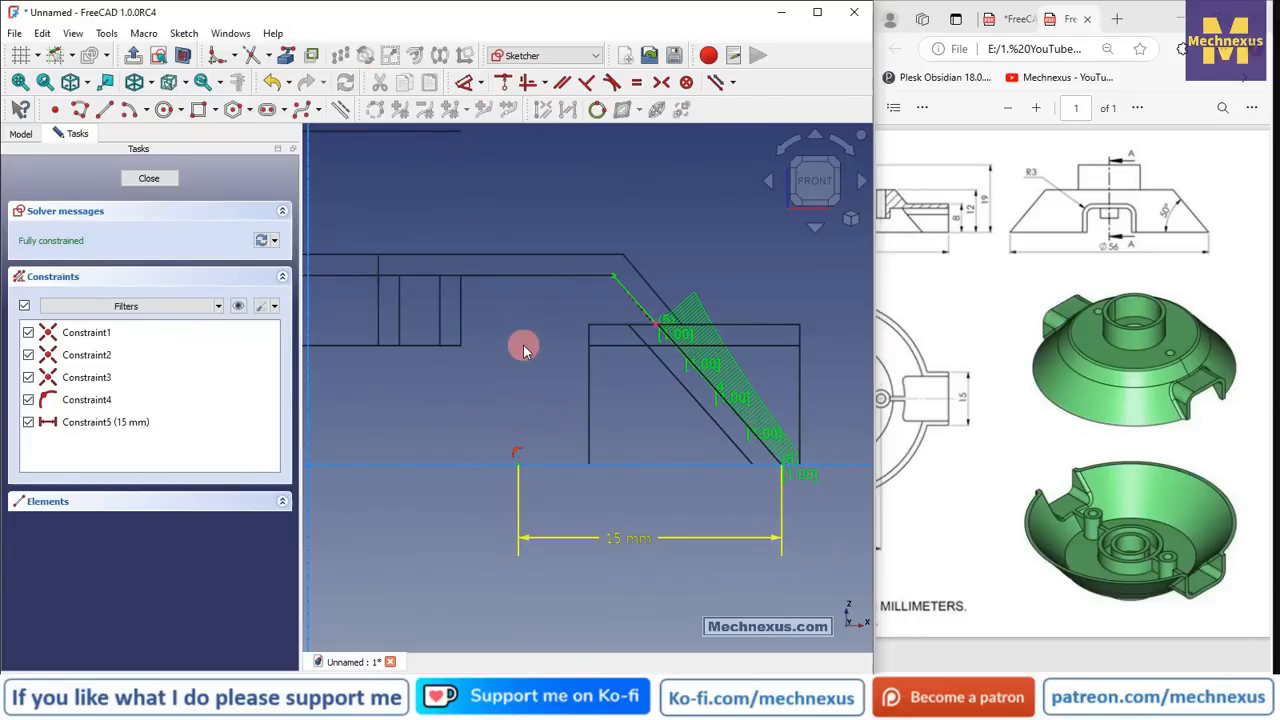
{"action": "mouse_move", "coordinate": [535, 338]}
{"action": "middle_mouse_down"}
{"action": "mouse_move", "coordinate": [531, 297]}
{"action": "mouse_move", "coordinate": [519, 314]}
{"action": "middle_mouse_up"}
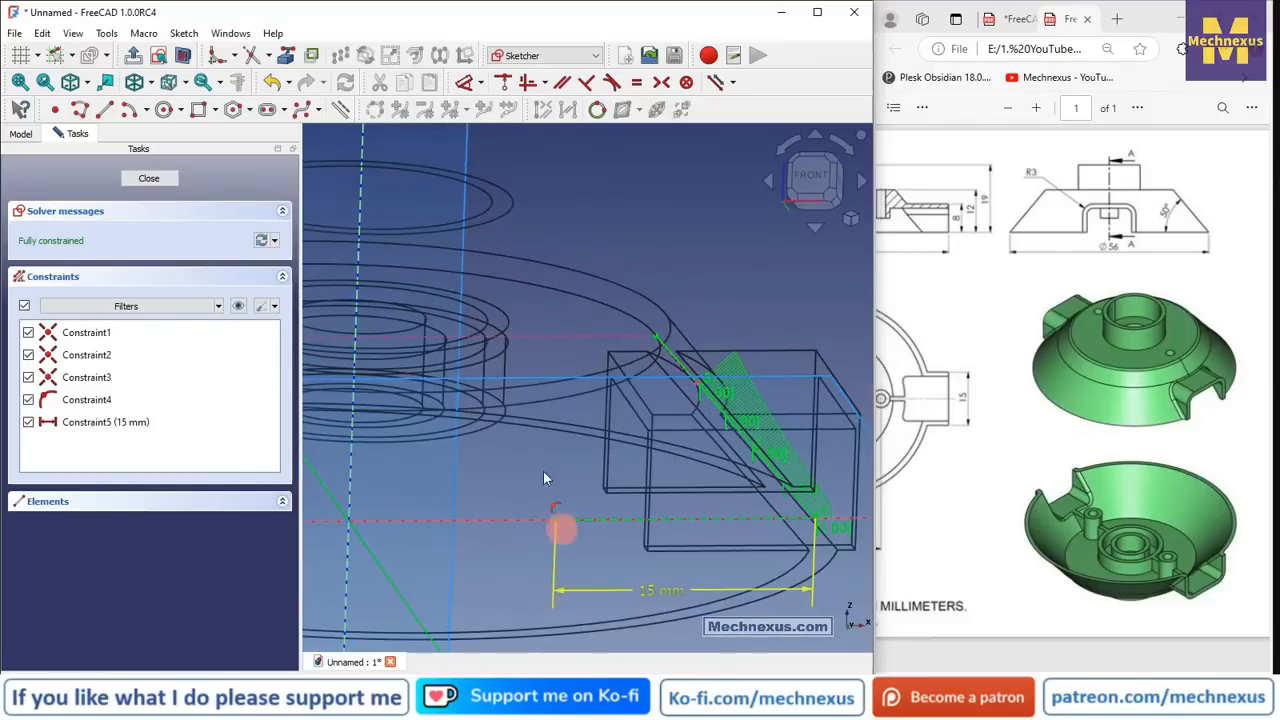
{"action": "left_click", "coordinate": [104, 109]}
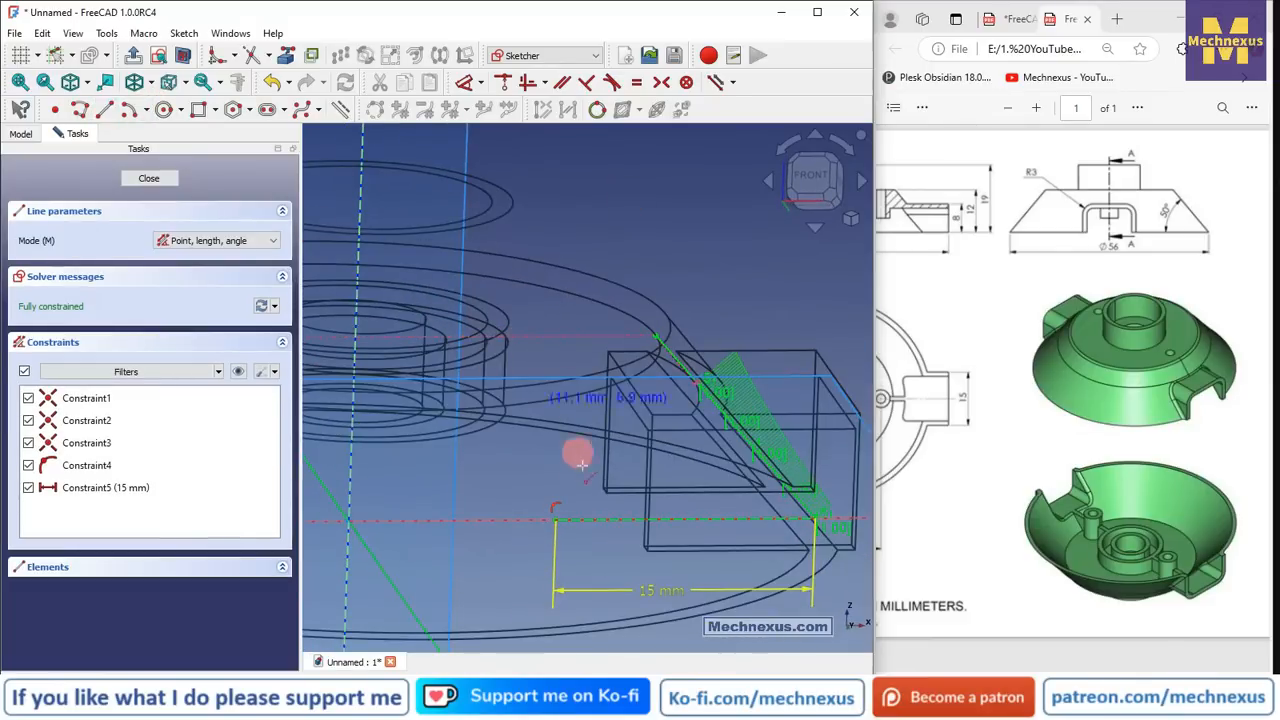
{"action": "left_click", "coordinate": [555, 521]}
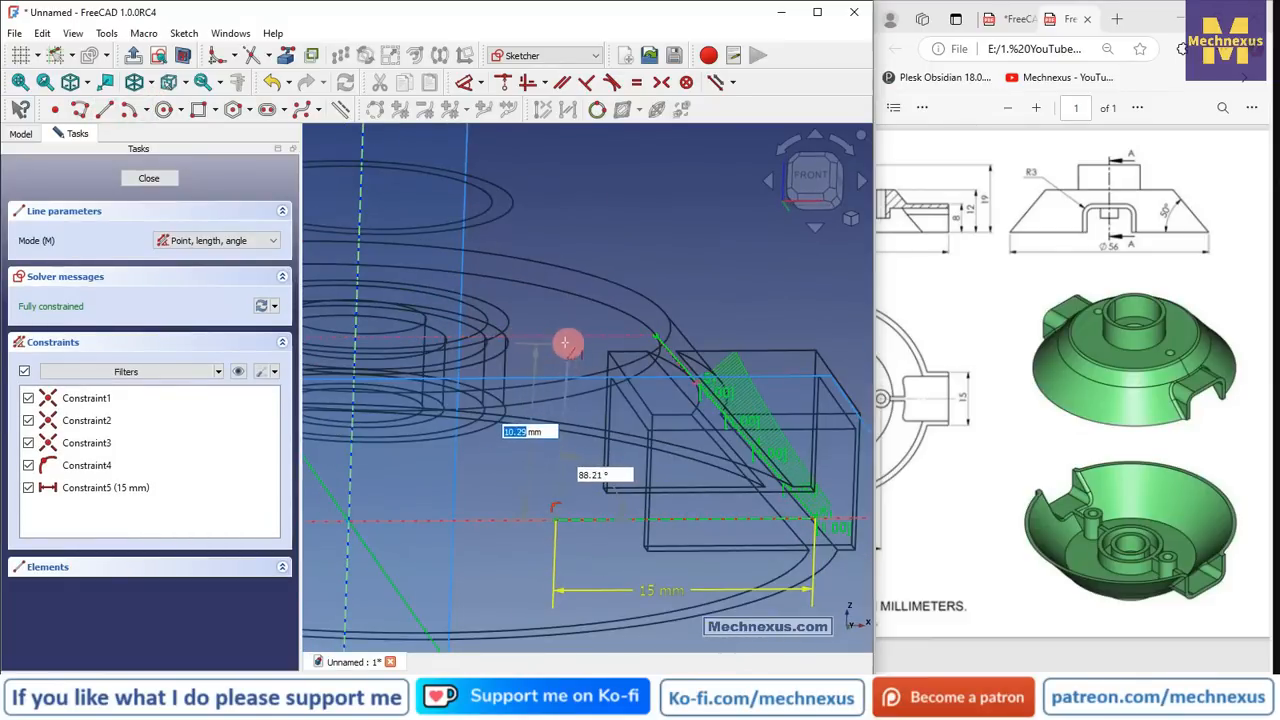
{"action": "left_click", "coordinate": [562, 336]}
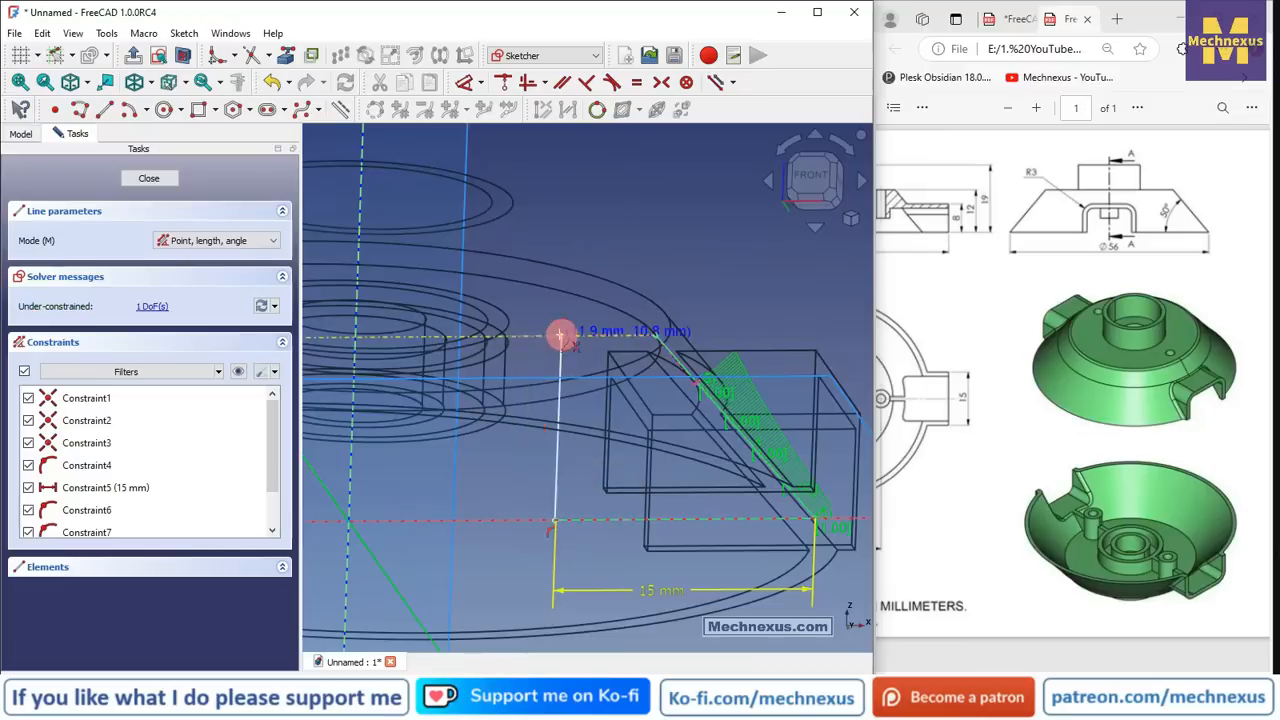
{"action": "left_click", "coordinate": [806, 188]}
{"action": "right_click", "coordinate": [728, 230]}
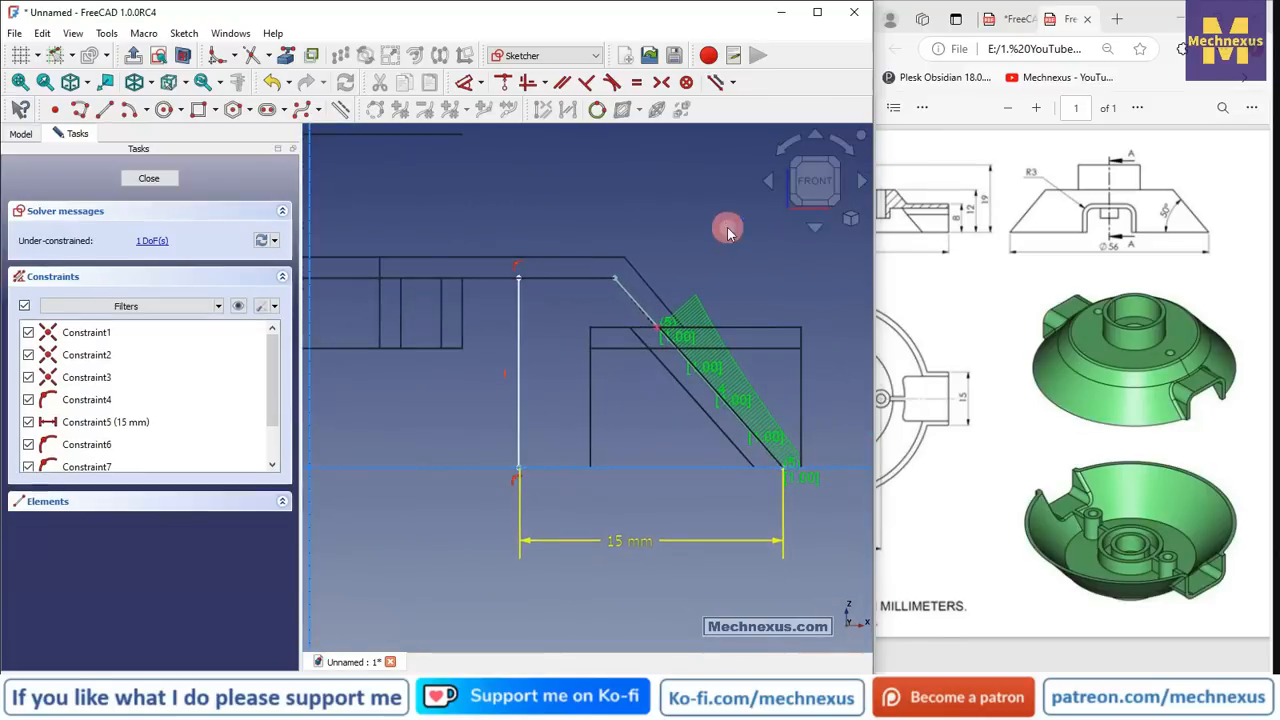
{"action": "left_click", "coordinate": [107, 112]}
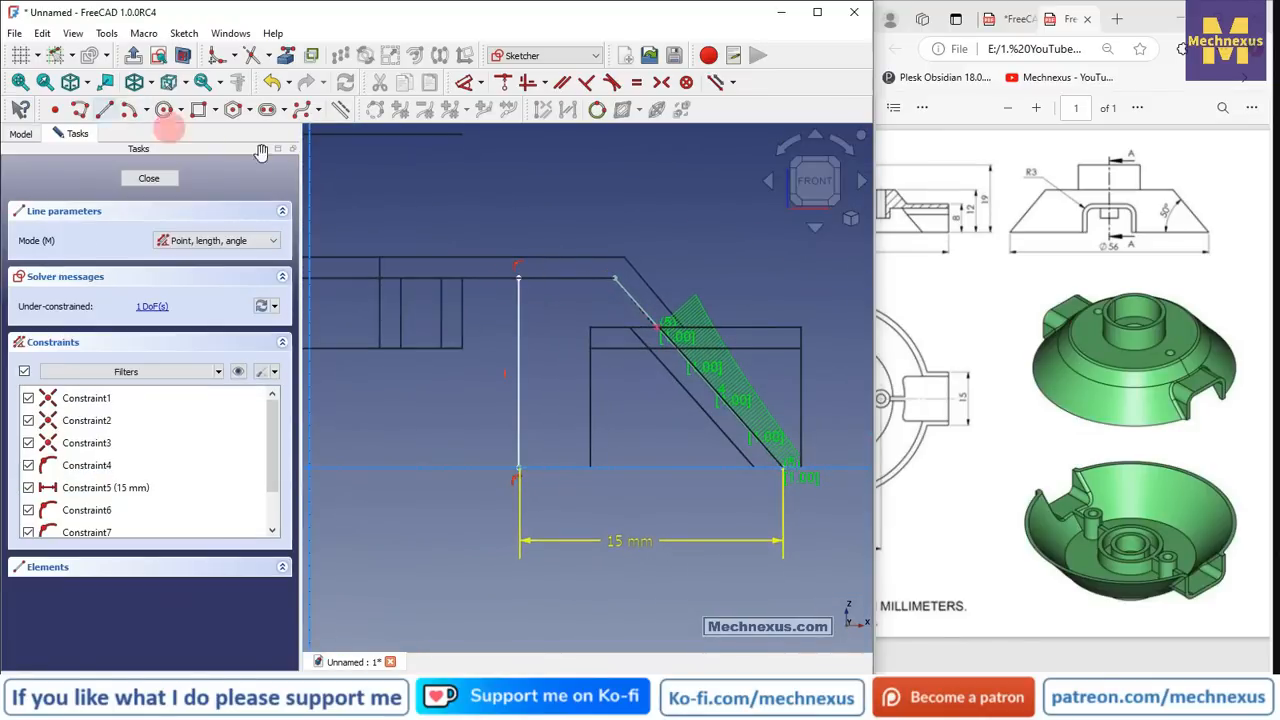
{"action": "left_click", "coordinate": [518, 277]}
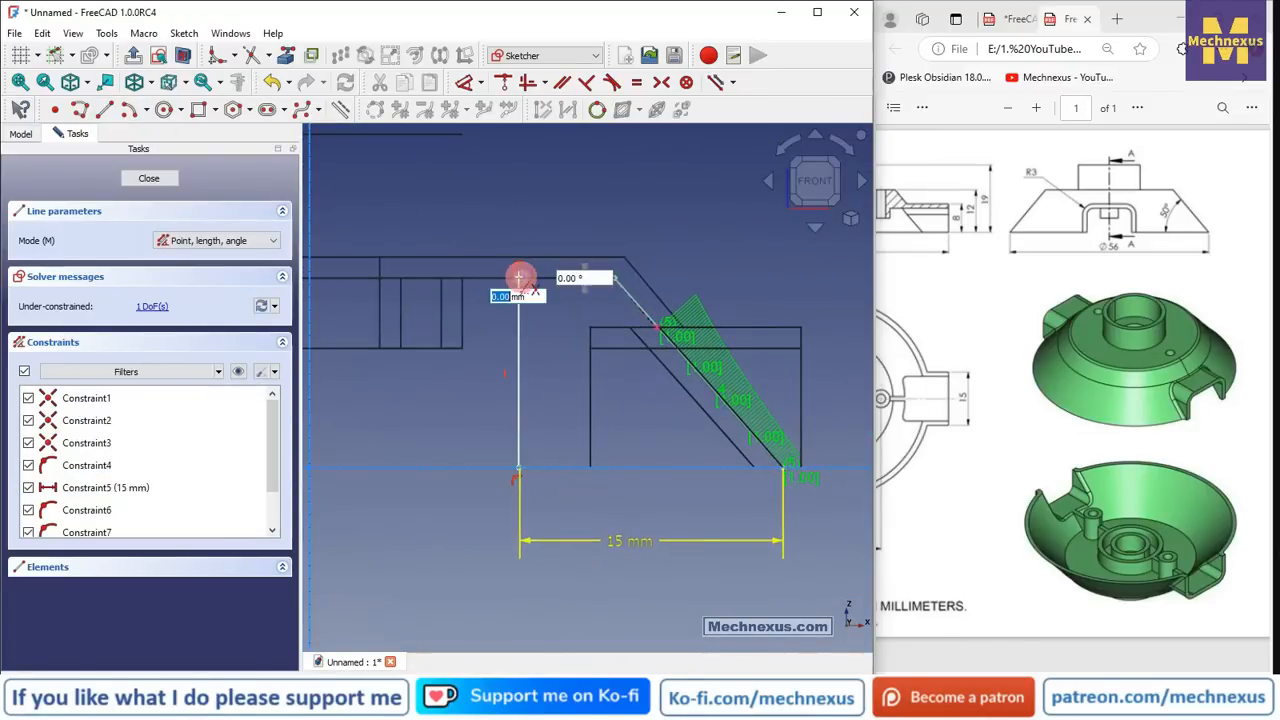
{"action": "left_click", "coordinate": [617, 276]}
{"action": "right_click", "coordinate": [634, 234]}
{"action": "mouse_move", "coordinate": [520, 420]}
{"action": "left_mouse_down"}
{"action": "mouse_move", "coordinate": [423, 406]}
{"action": "mouse_move", "coordinate": [494, 409]}
{"action": "mouse_move", "coordinate": [482, 477]}
{"action": "left_mouse_up"}
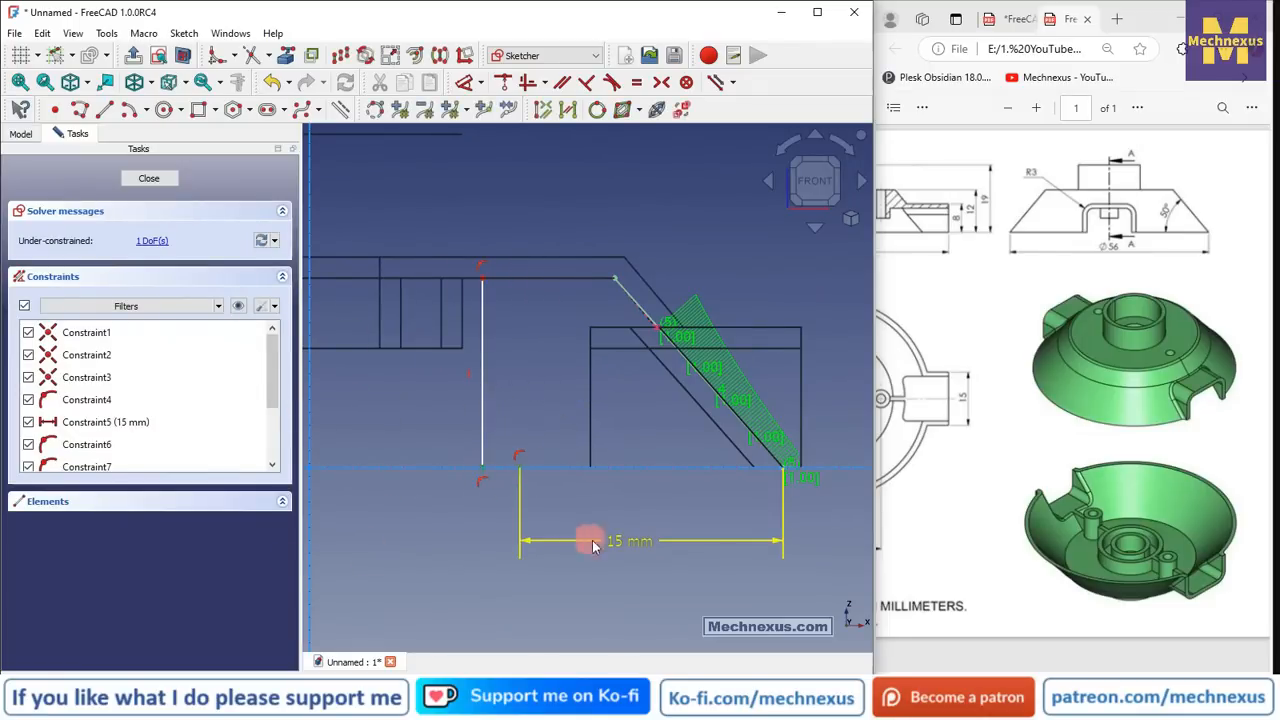
- Hide the origin and constrain the vertical line's lower end onto the corner
{"action": "left_click", "coordinate": [39, 135]}
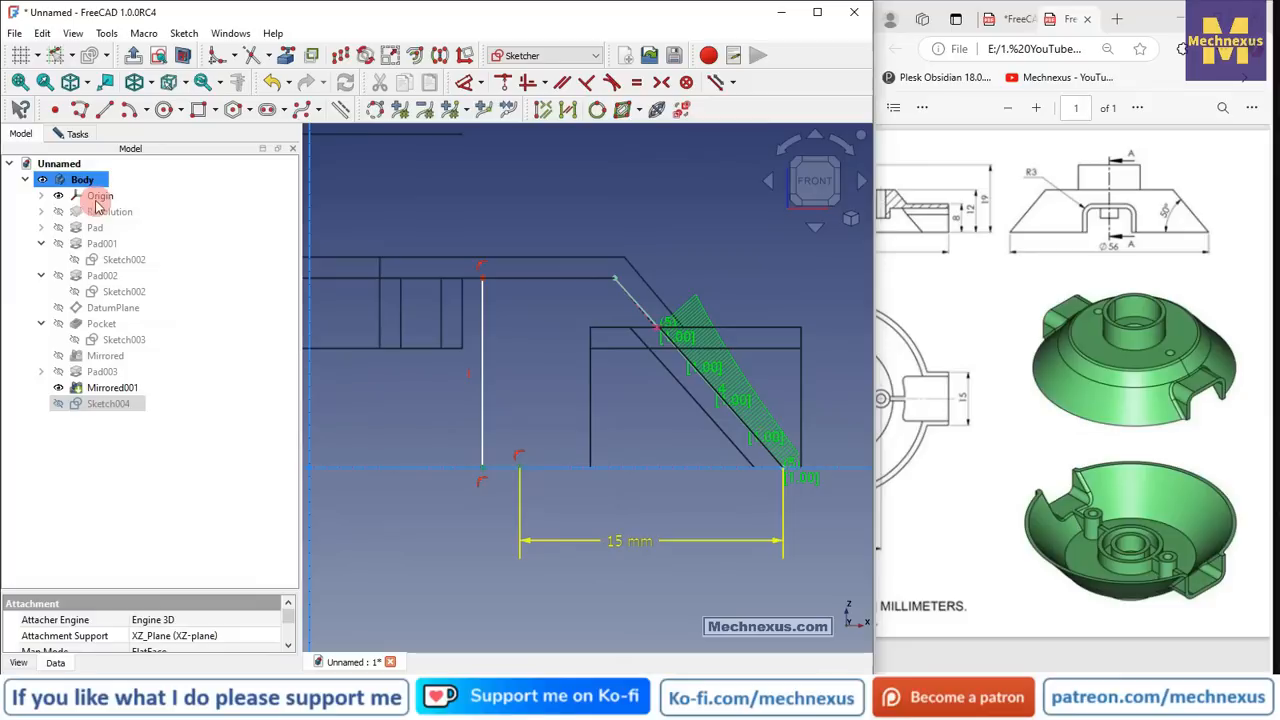
{"action": "left_click", "coordinate": [97, 196]}
{"action": "key", "text": "space"}
{"action": "scroll", "coordinate": [422, 395], "scroll_direction": "up", "scroll_amount": 2}
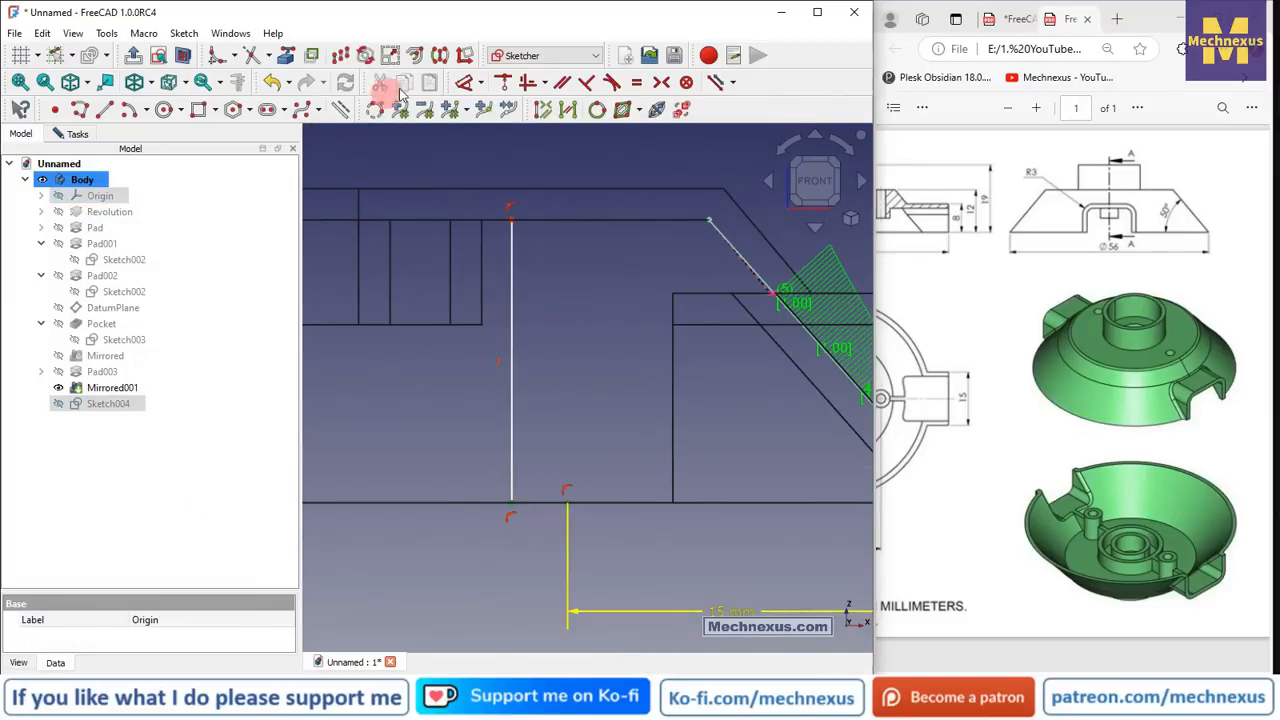
{"action": "left_click", "coordinate": [512, 83]}
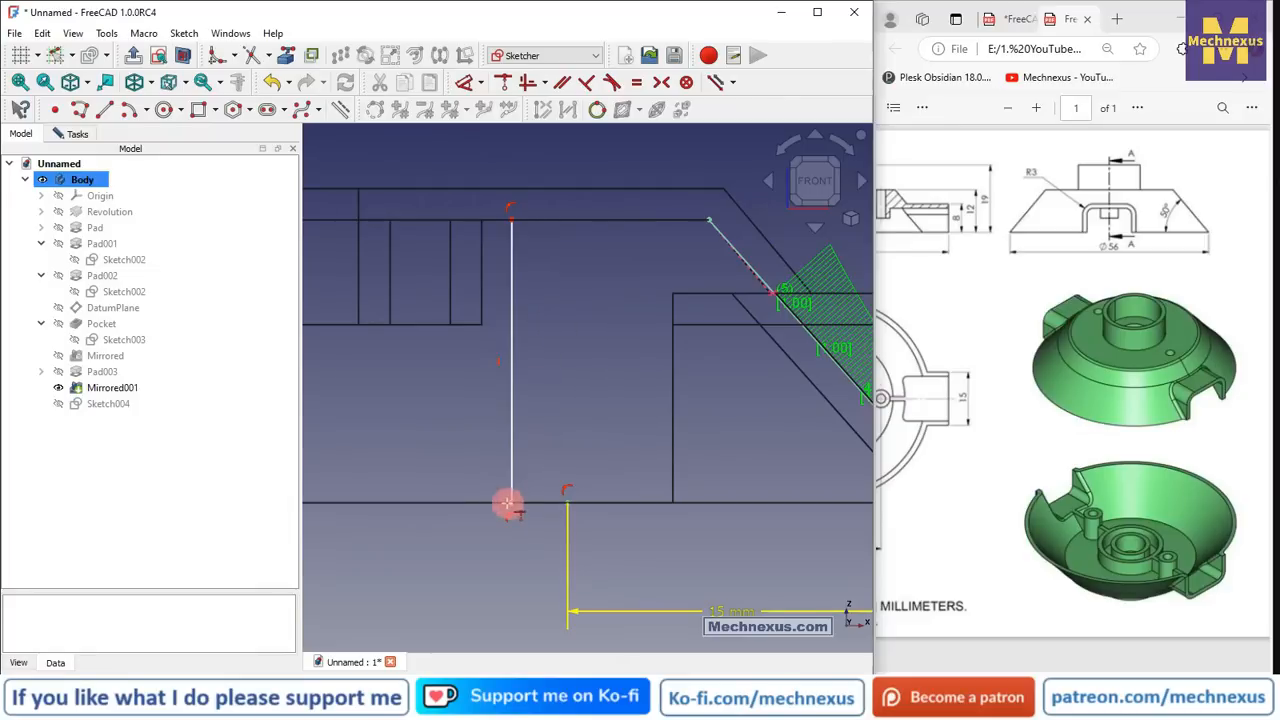
{"action": "left_click", "coordinate": [569, 502]}
{"action": "scroll", "coordinate": [564, 358], "scroll_direction": "down", "scroll_amount": 2}
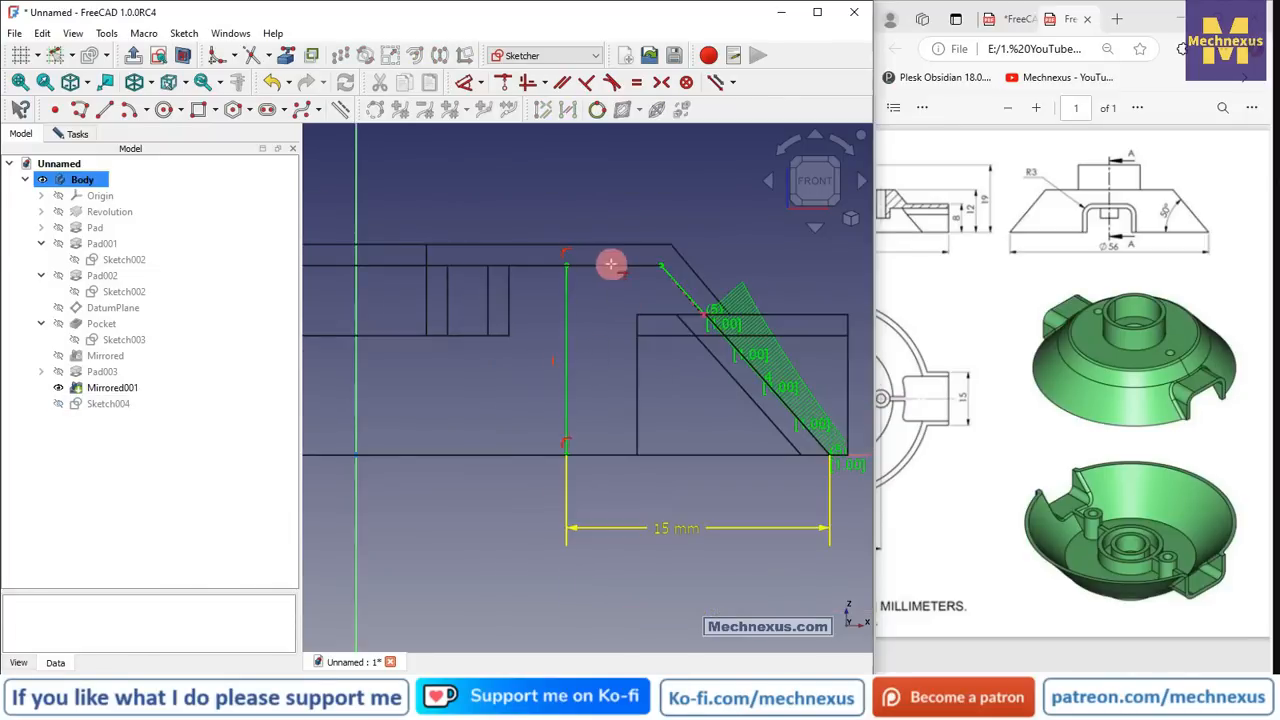
{"action": "scroll", "coordinate": [611, 265], "scroll_direction": "up", "scroll_amount": 2}
- Draw a top line from the vertical line to the slanted edge and close the sketch
{"action": "left_click", "coordinate": [104, 112]}
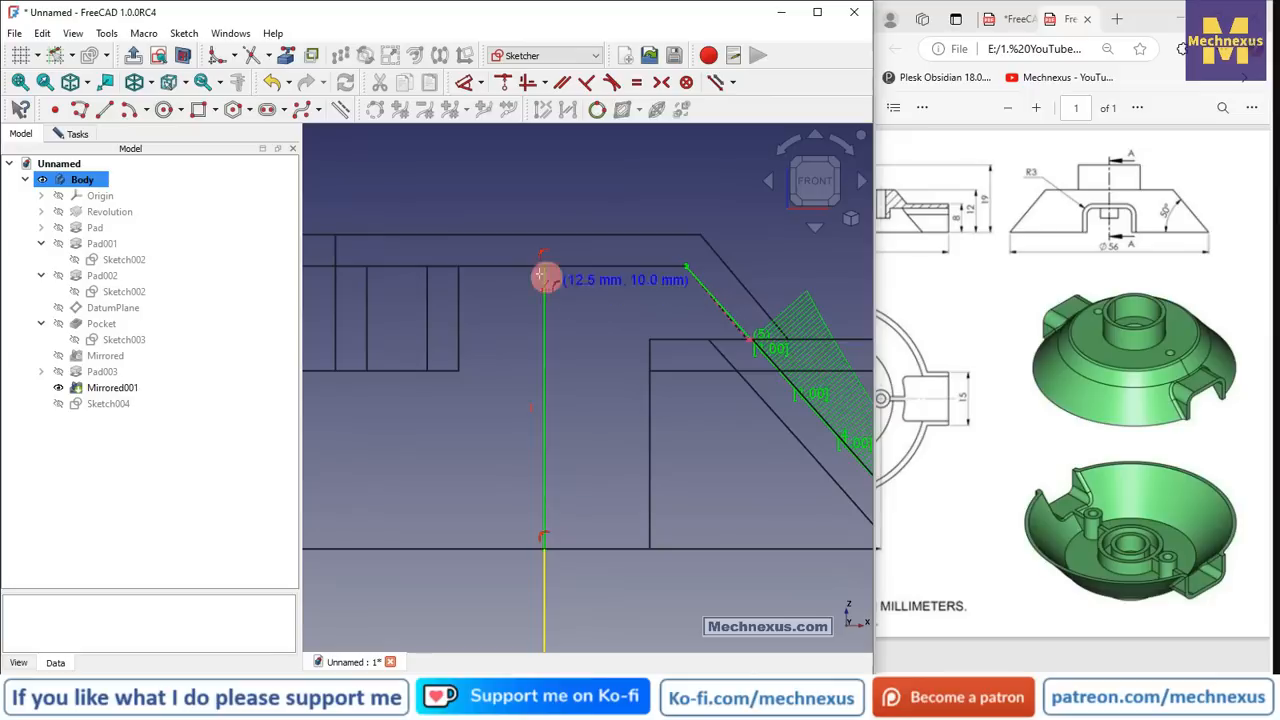
{"action": "left_click", "coordinate": [544, 265]}
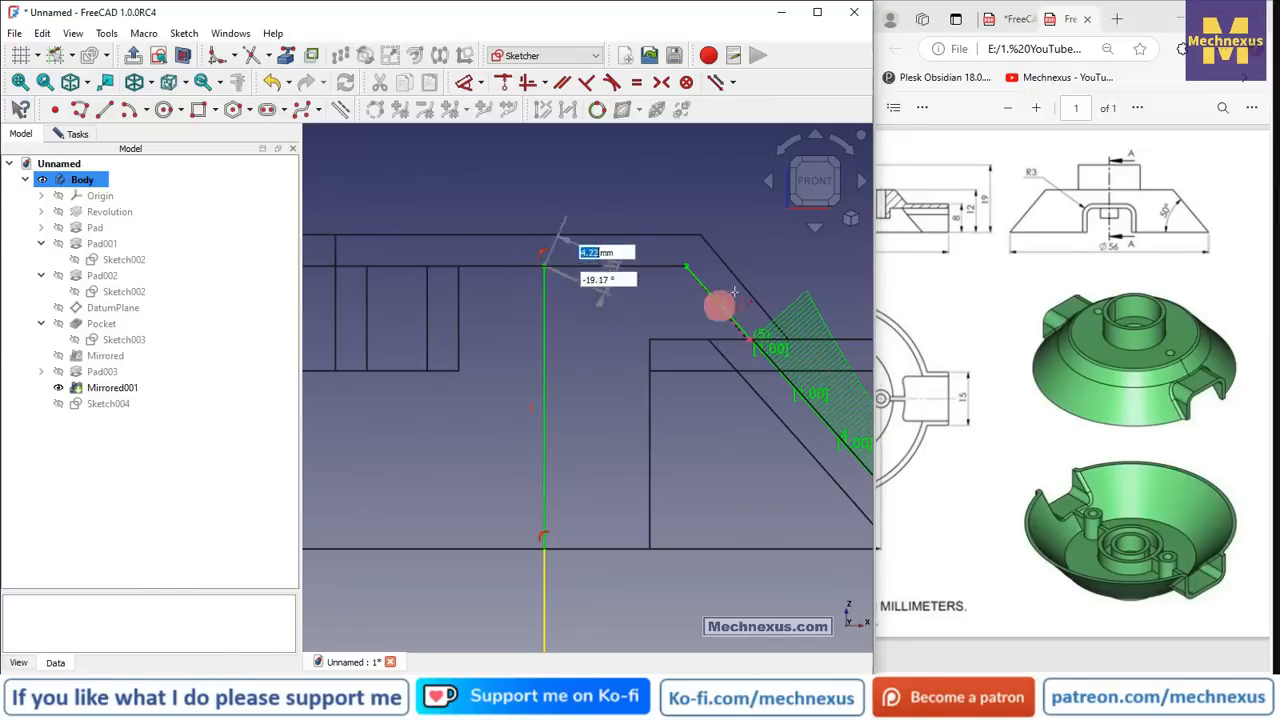
{"action": "left_click", "coordinate": [688, 265]}
{"action": "mouse_move", "coordinate": [634, 350]}
{"action": "middle_mouse_down"}
{"action": "mouse_move", "coordinate": [649, 320]}
{"action": "mouse_move", "coordinate": [671, 397]}
{"action": "mouse_move", "coordinate": [606, 420]}
{"action": "middle_mouse_up"}
{"action": "scroll", "coordinate": [587, 349], "scroll_direction": "down", "scroll_amount": 3}
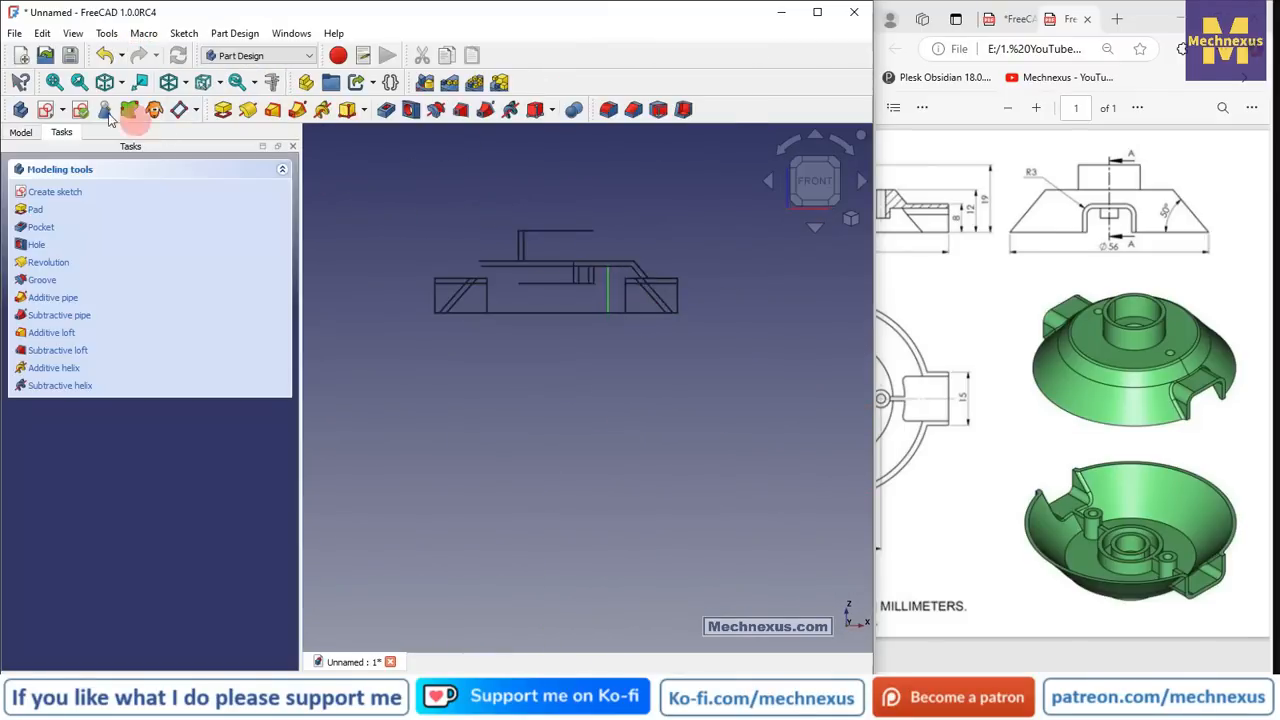
{"action": "left_click", "coordinate": [486, 429]}
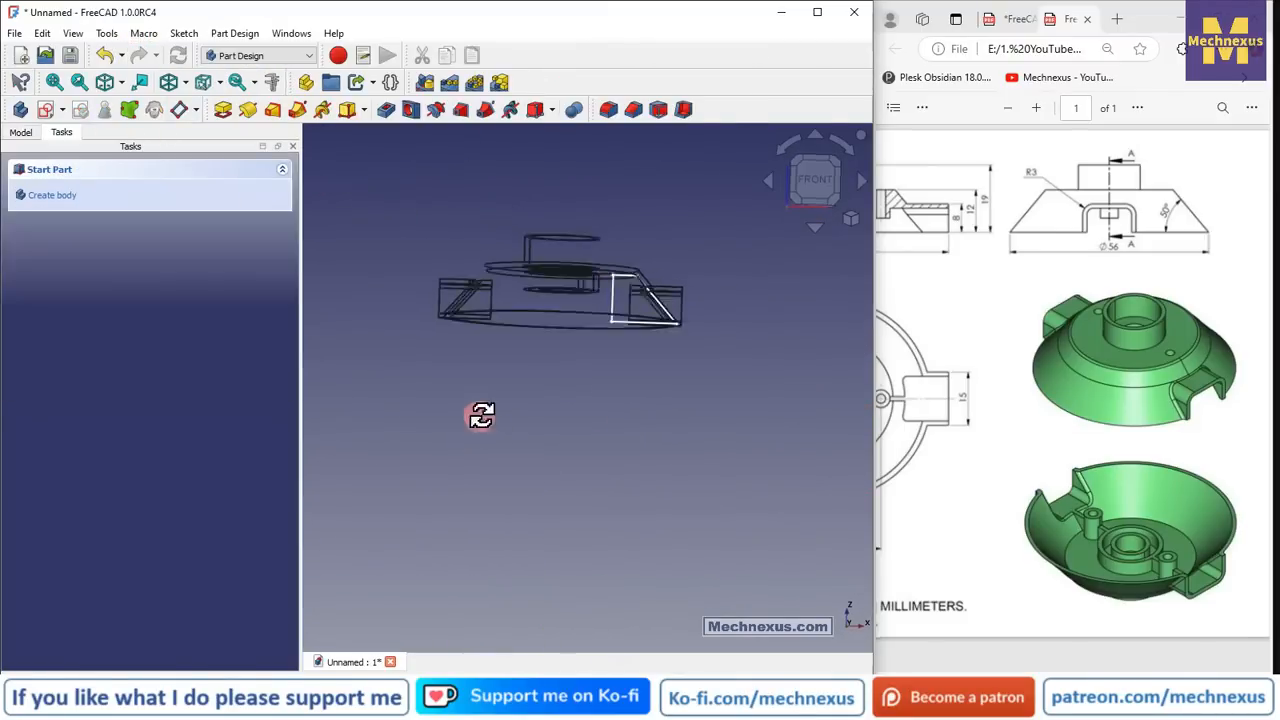
- Leave sketch editing and return to the model tree, orbiting and zooming for a flatter front view
{"action": "left_click", "coordinate": [92, 172]}
{"action": "left_click", "coordinate": [22, 133]}
{"action": "mouse_move", "coordinate": [626, 408]}
{"action": "middle_mouse_down"}
{"action": "mouse_move", "coordinate": [625, 397]}
{"action": "mouse_move", "coordinate": [622, 413]}
{"action": "middle_mouse_up"}
{"action": "scroll", "coordinate": [622, 413], "scroll_direction": "up", "scroll_amount": 1}
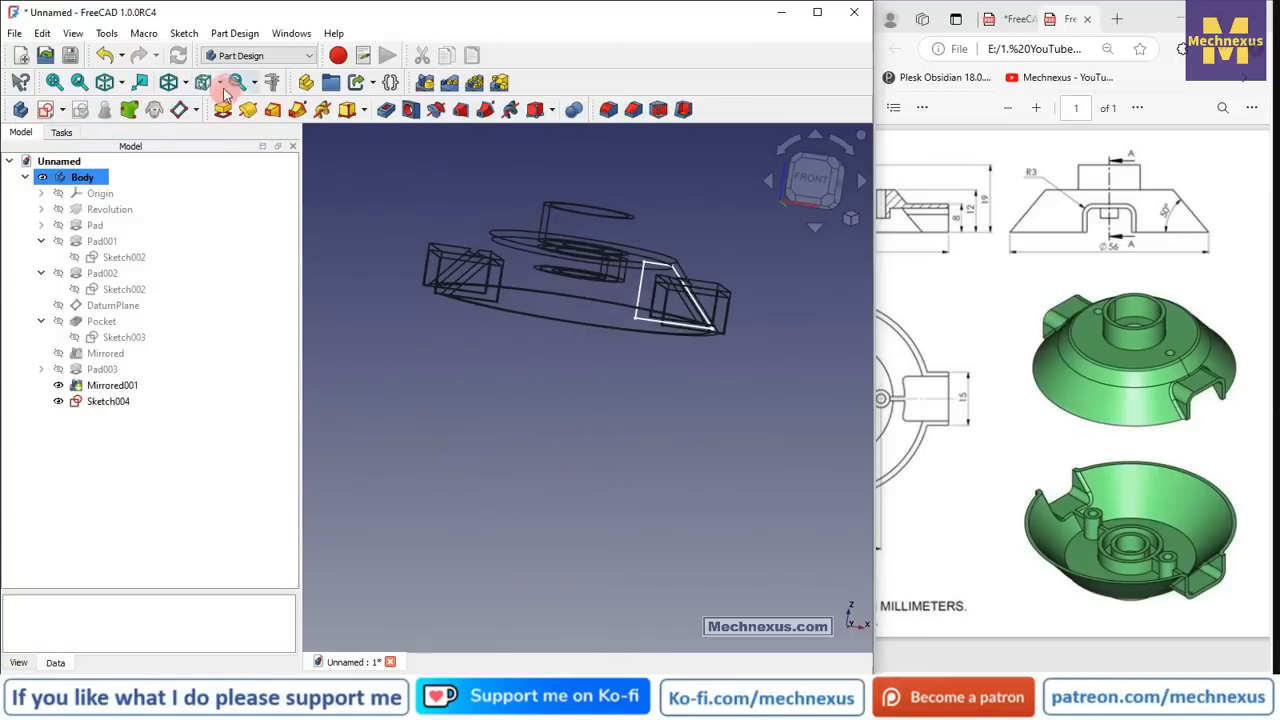
- Set the Draw Style to Flat lines and select Sketch004 in the tree
{"action": "left_click", "coordinate": [185, 82]}
{"action": "left_click", "coordinate": [227, 202]}
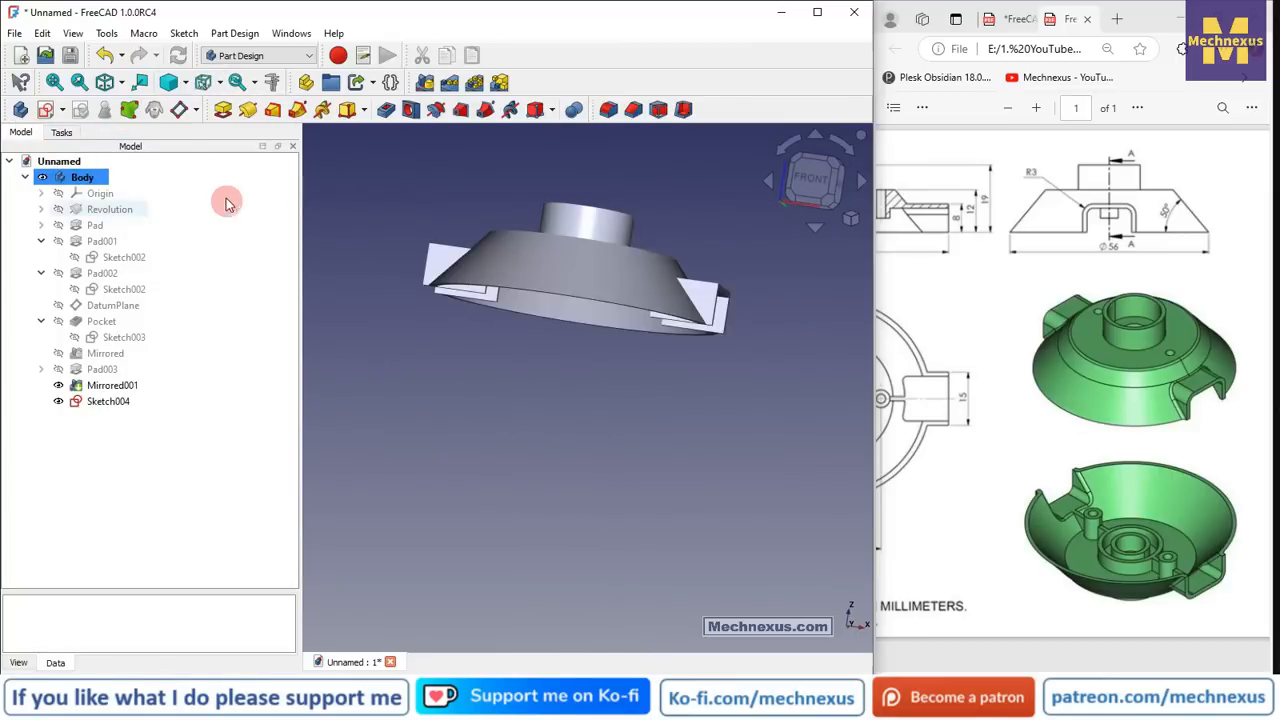
{"action": "left_click", "coordinate": [185, 82]}
{"action": "left_click", "coordinate": [197, 213]}
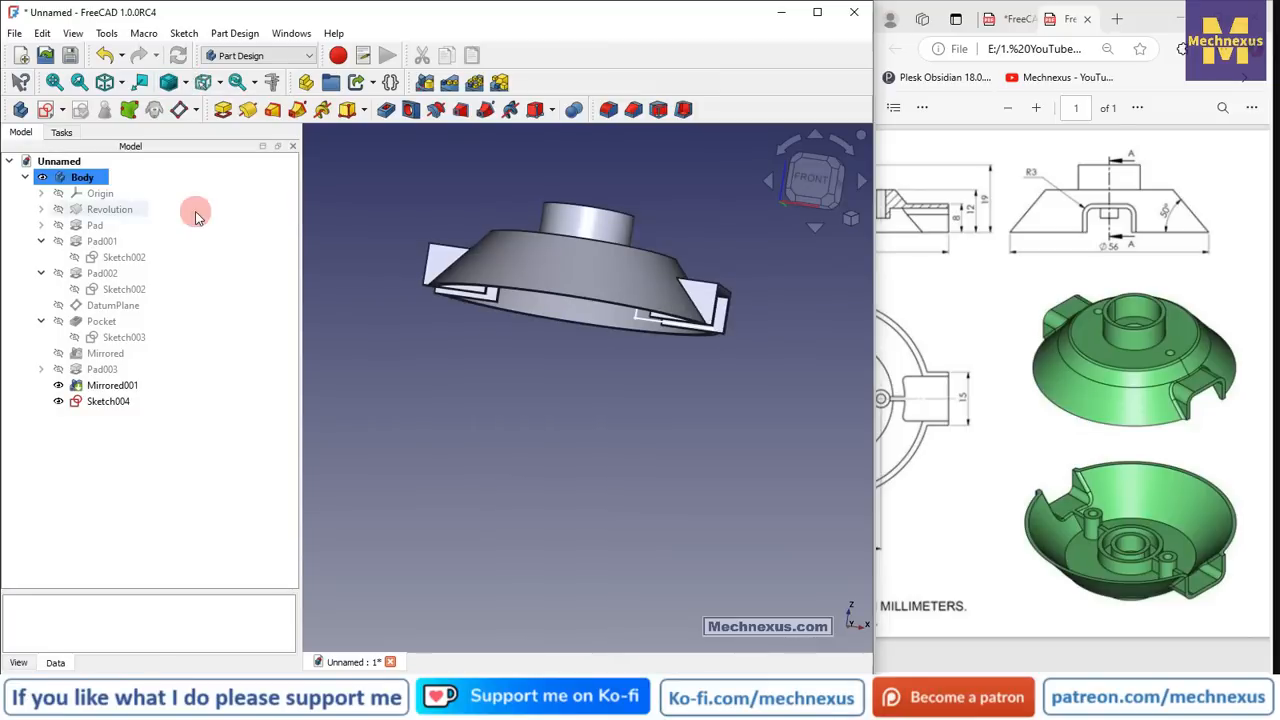
{"action": "mouse_move", "coordinate": [623, 323]}
{"action": "middle_mouse_down"}
{"action": "mouse_move", "coordinate": [686, 266]}
{"action": "mouse_move", "coordinate": [720, 282]}
{"action": "middle_mouse_up"}
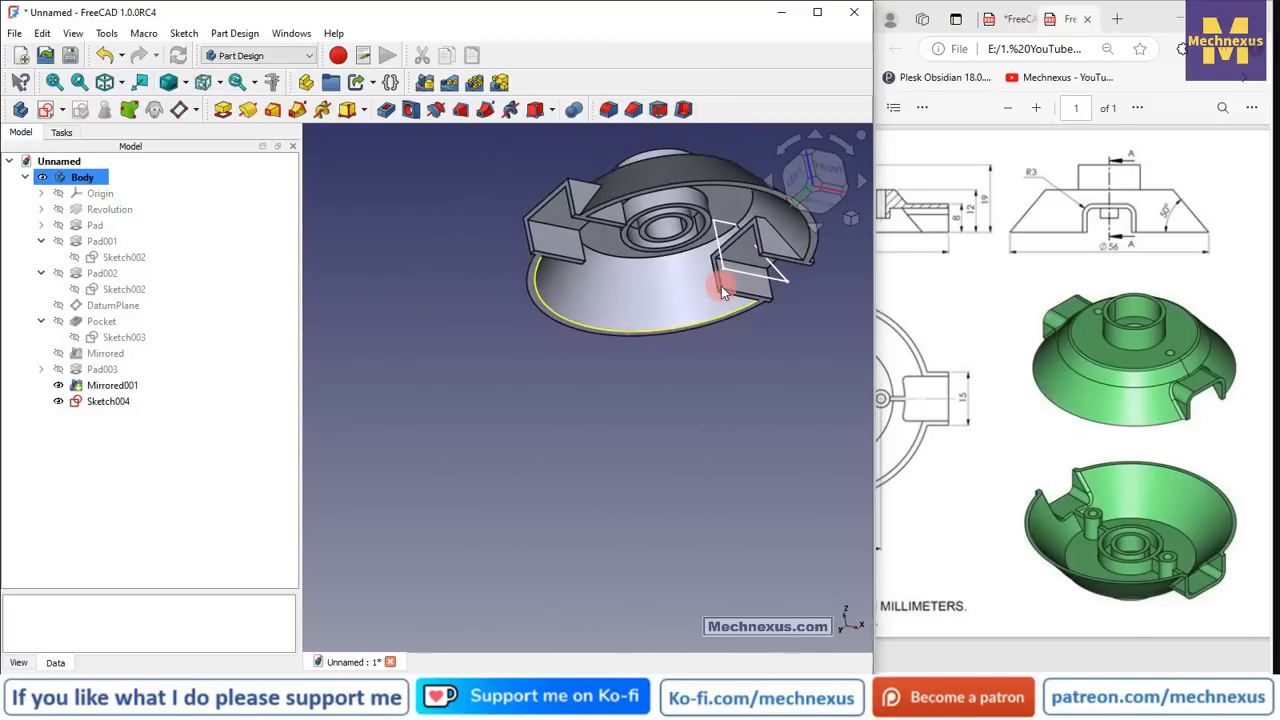
{"action": "left_click", "coordinate": [100, 401]}
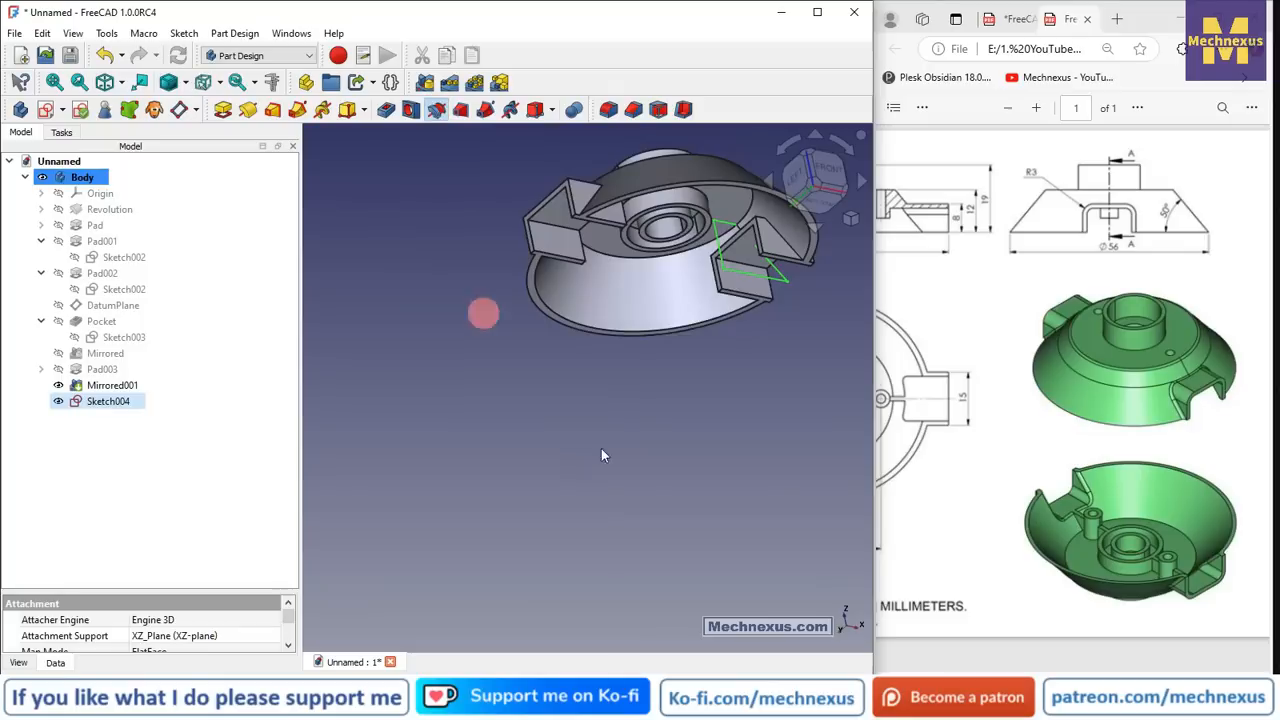
- Pick the Z axis as the revolution axis and confirm the 360° revolution
{"action": "left_click", "coordinate": [209, 262]}
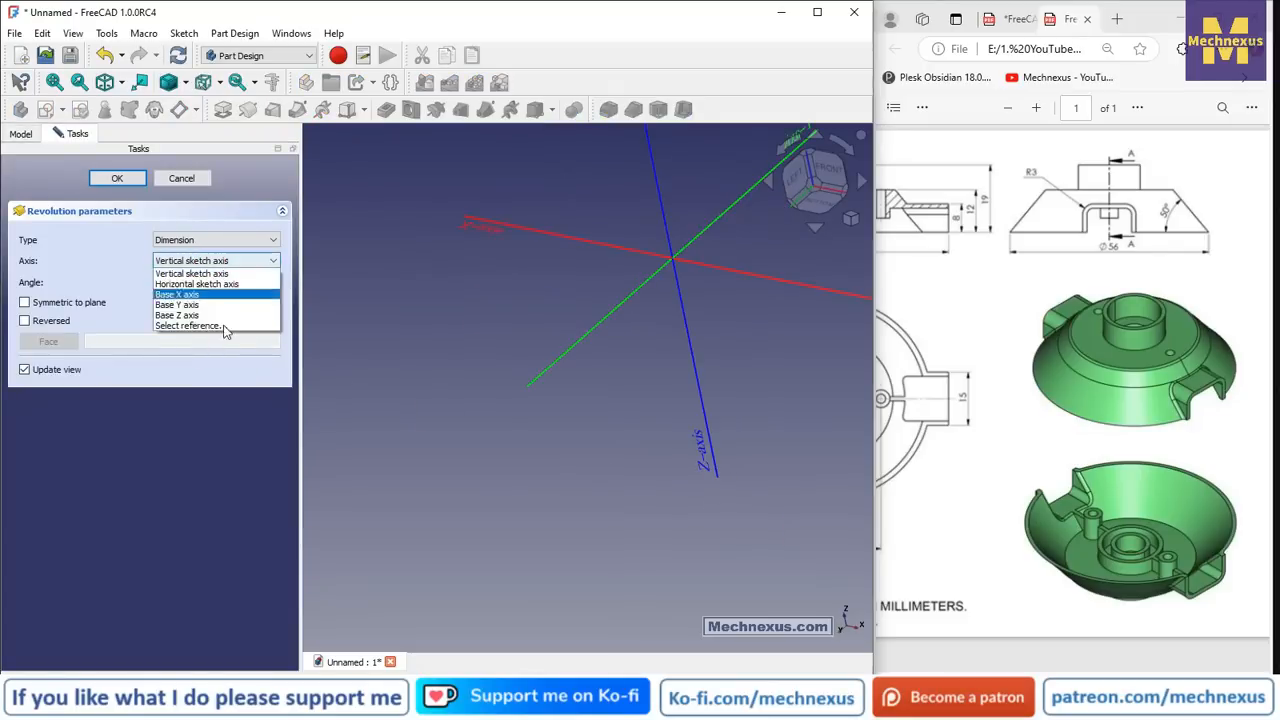
{"action": "left_click", "coordinate": [221, 326]}
{"action": "left_click", "coordinate": [707, 402]}
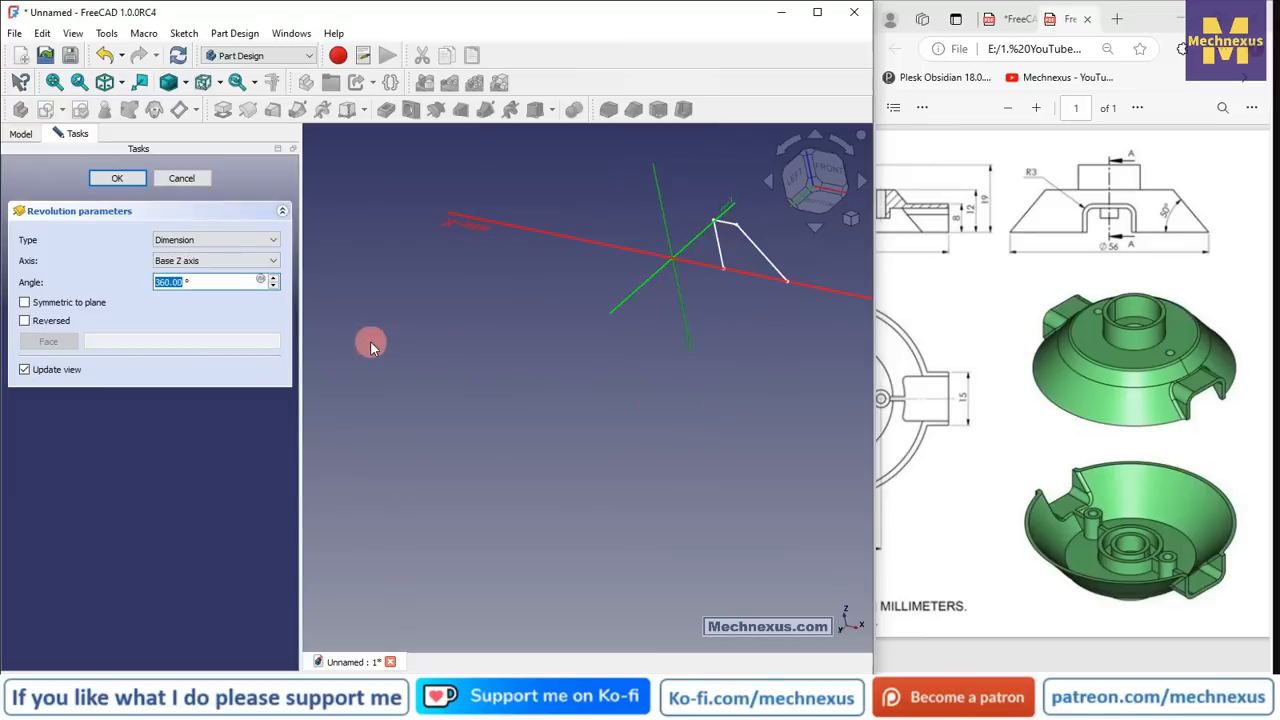
{"action": "middle_click_drag", "start_coordinate": [683, 346], "coordinate": [654, 334]}
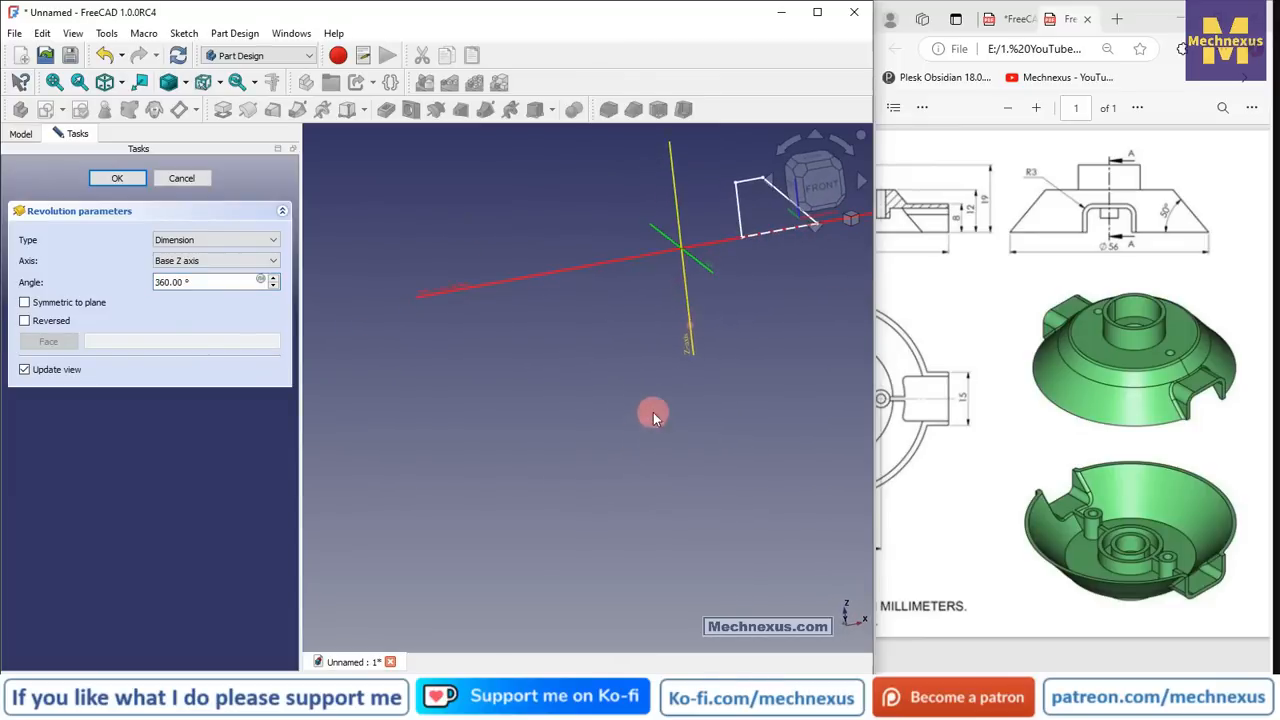
{"action": "left_click", "coordinate": [117, 180]}
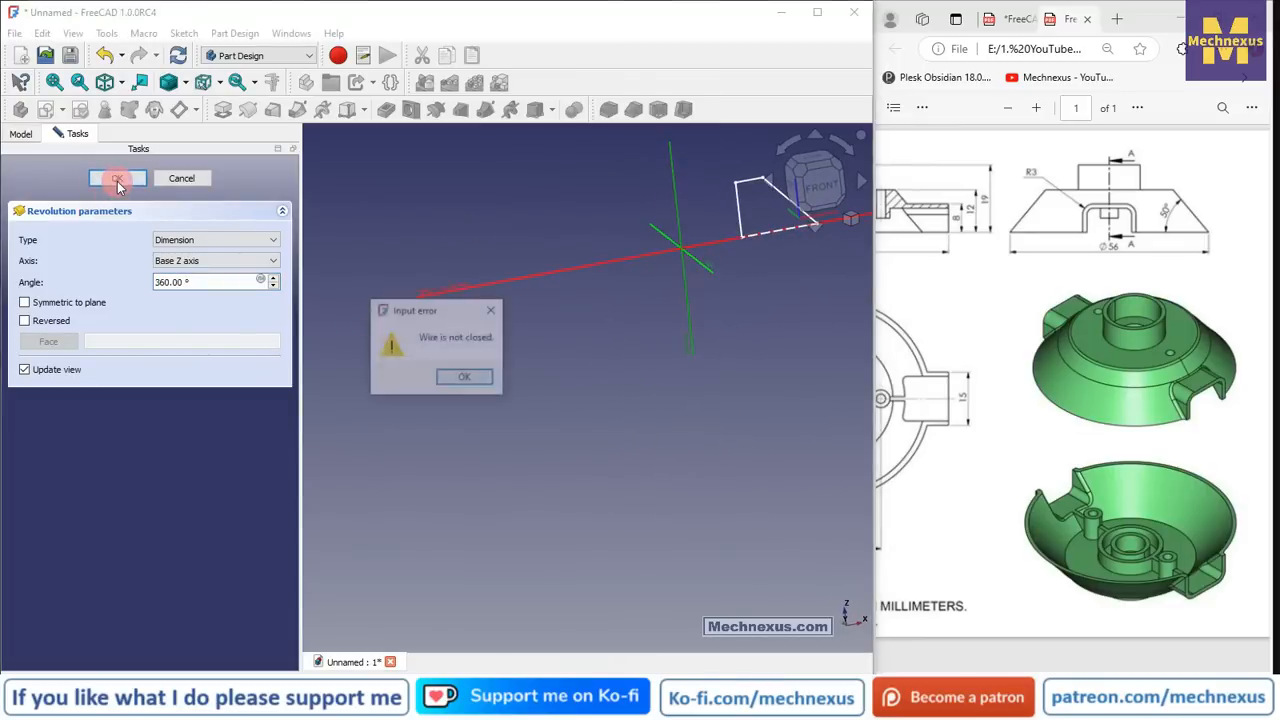
- Dismiss the 'Wire is not closed' error, cancel the revolution and reselect Sketch004
{"action": "left_click", "coordinate": [489, 315]}
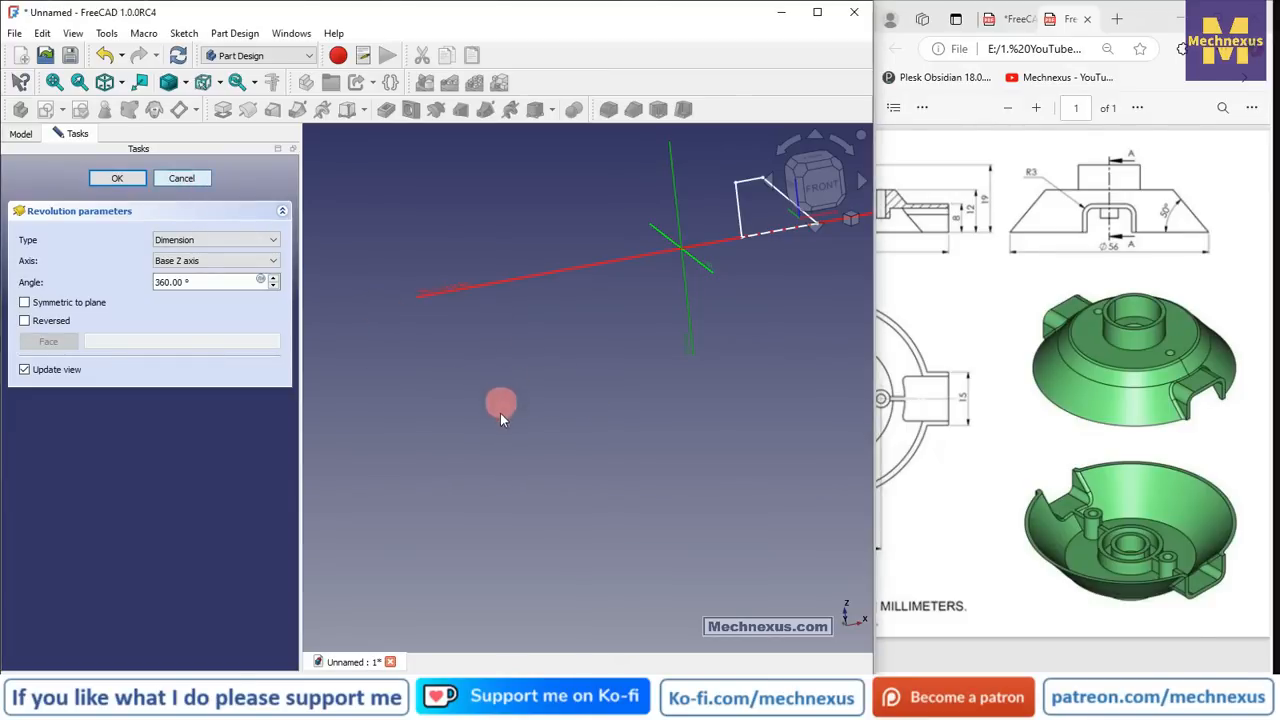
{"action": "key", "text": "Escape"}
{"action": "left_click", "coordinate": [115, 402]}
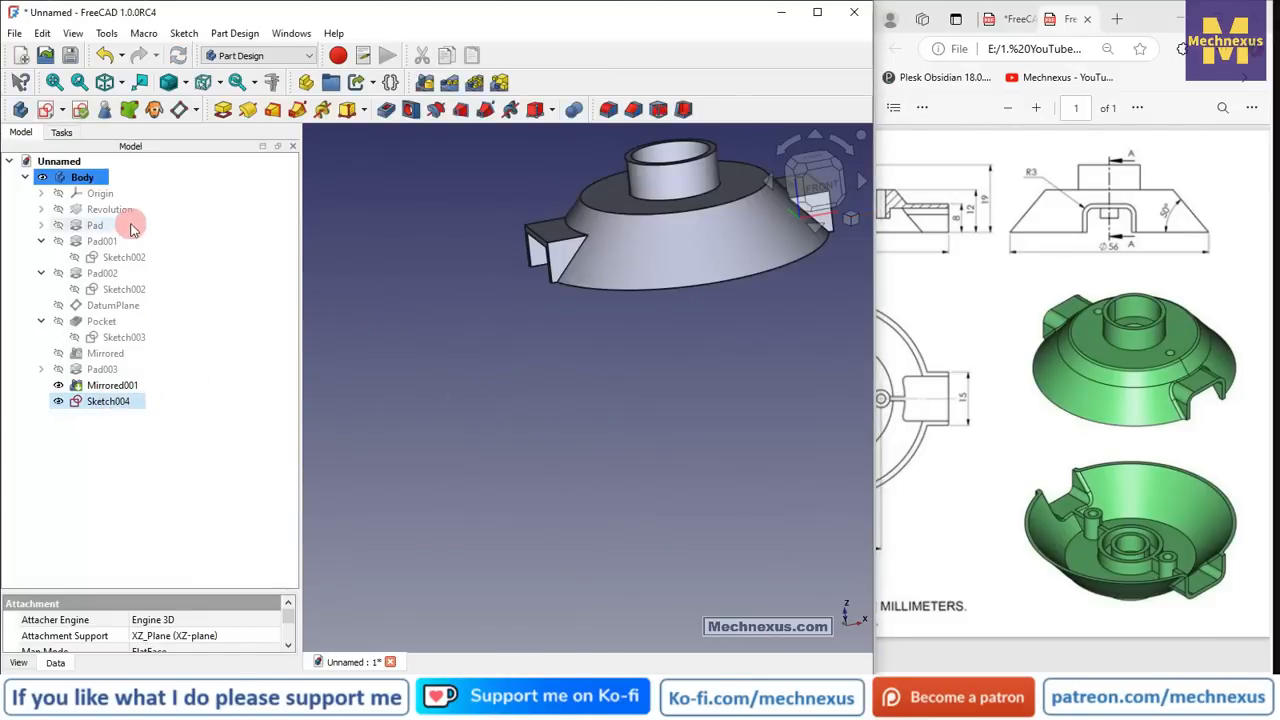
- Validate Sketch004 for geometry problems and switch the Draw Style to Wireframe
{"action": "left_click", "coordinate": [84, 112]}
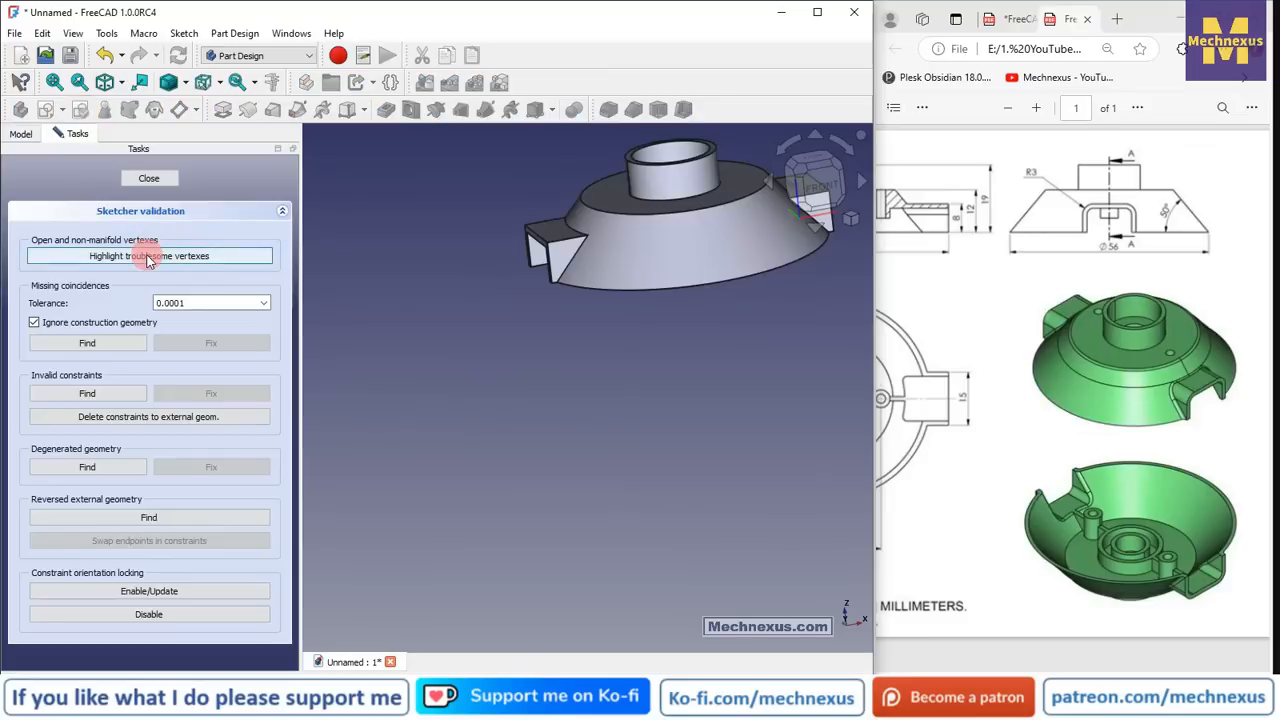
{"action": "left_click", "coordinate": [187, 88]}
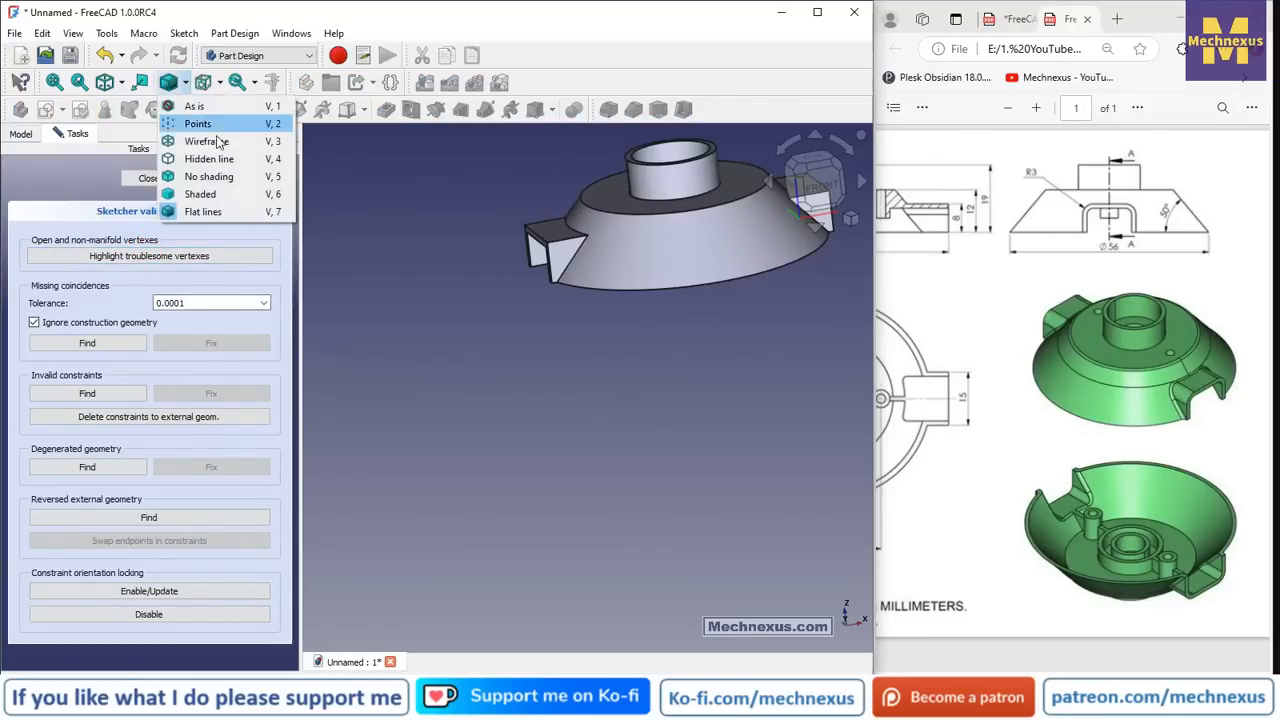
{"action": "left_click", "coordinate": [210, 140]}
{"action": "scroll", "coordinate": [800, 190], "scroll_direction": "up", "scroll_amount": 8}
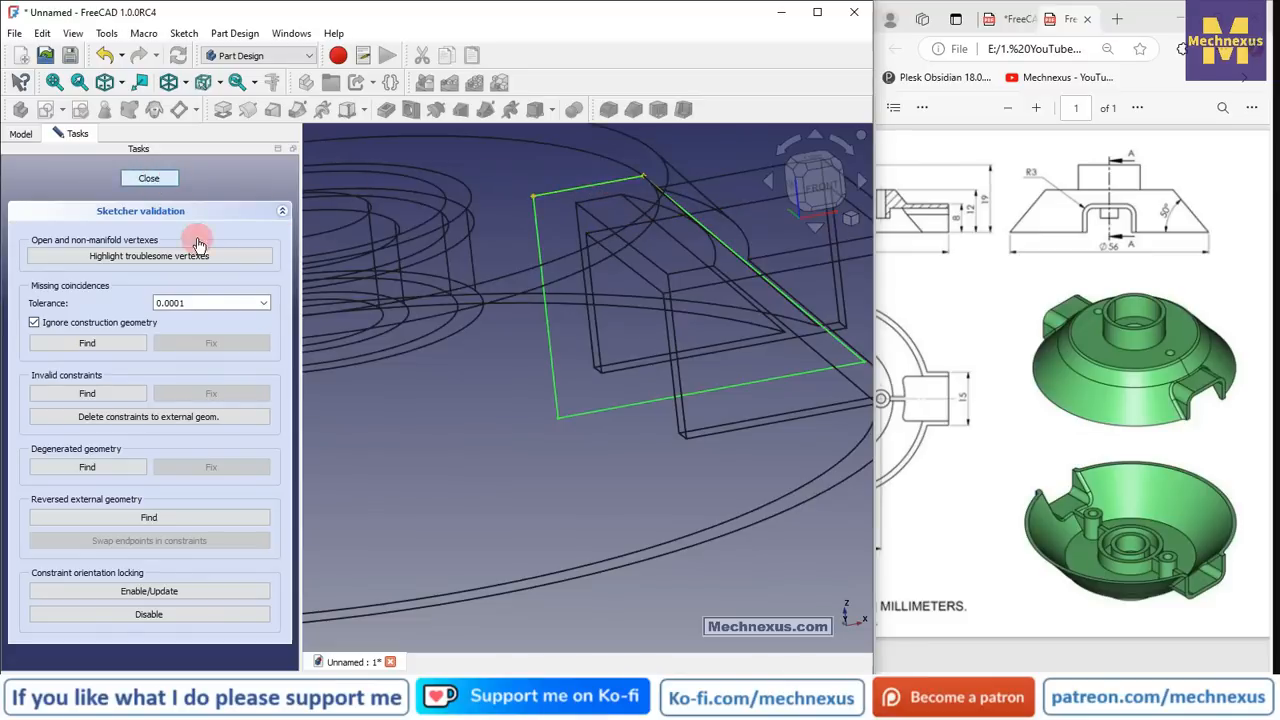
{"action": "left_click", "coordinate": [149, 178]}
- Open Sketch004 to inspect its profile, then close it unchanged
{"action": "double_click", "coordinate": [83, 403]}
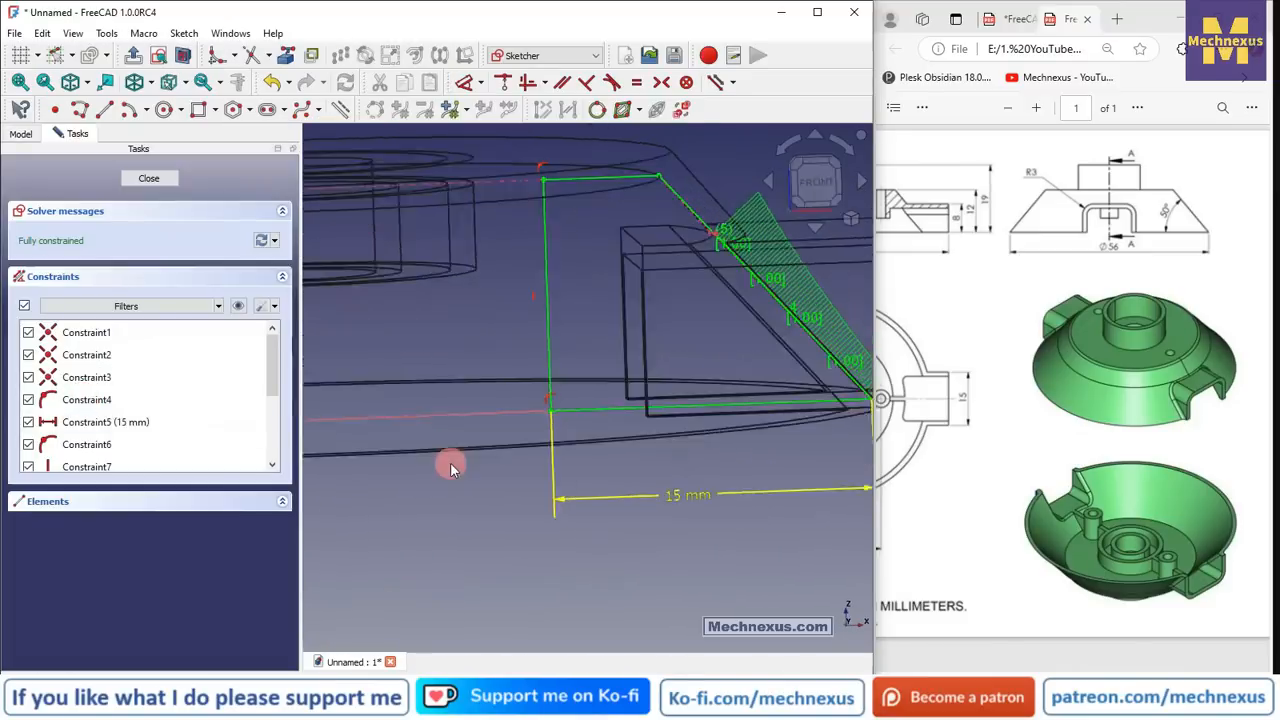
{"action": "middle_click_drag", "start_coordinate": [603, 260], "coordinate": [611, 283]}
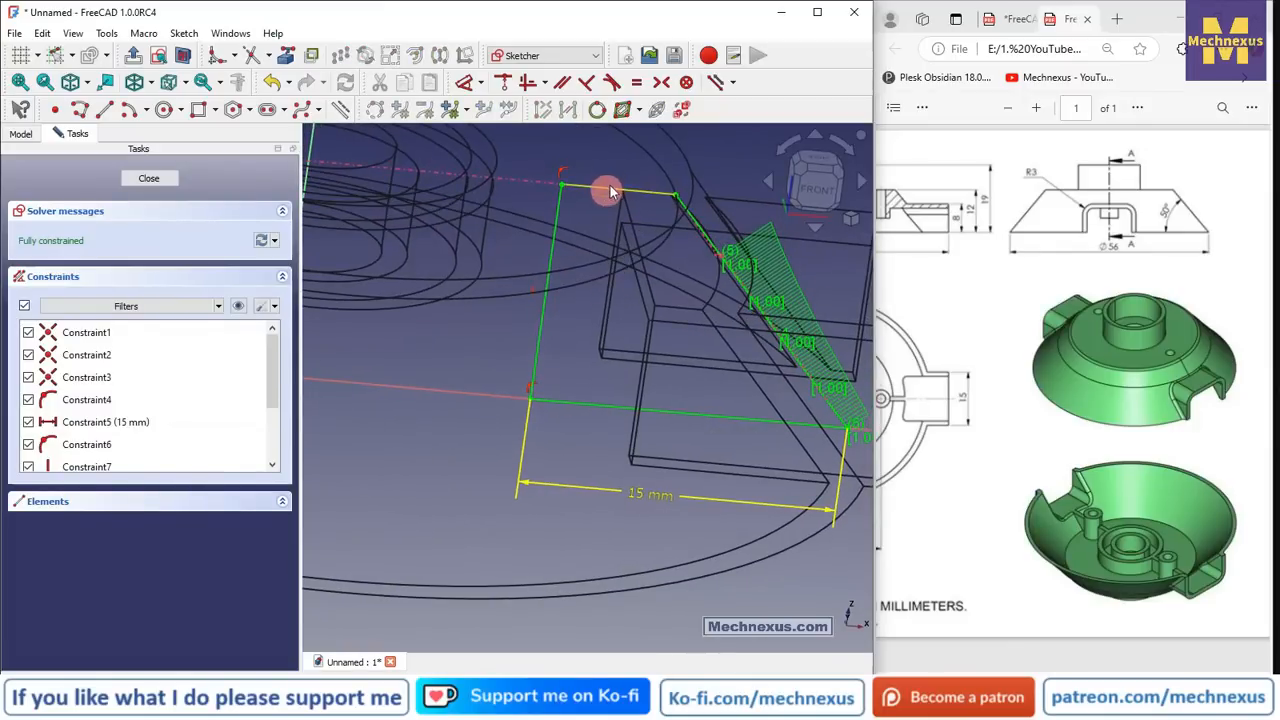
{"action": "scroll", "coordinate": [609, 184], "scroll_direction": "up", "scroll_amount": 3}
{"action": "scroll", "coordinate": [600, 228], "scroll_direction": "down", "scroll_amount": 3}
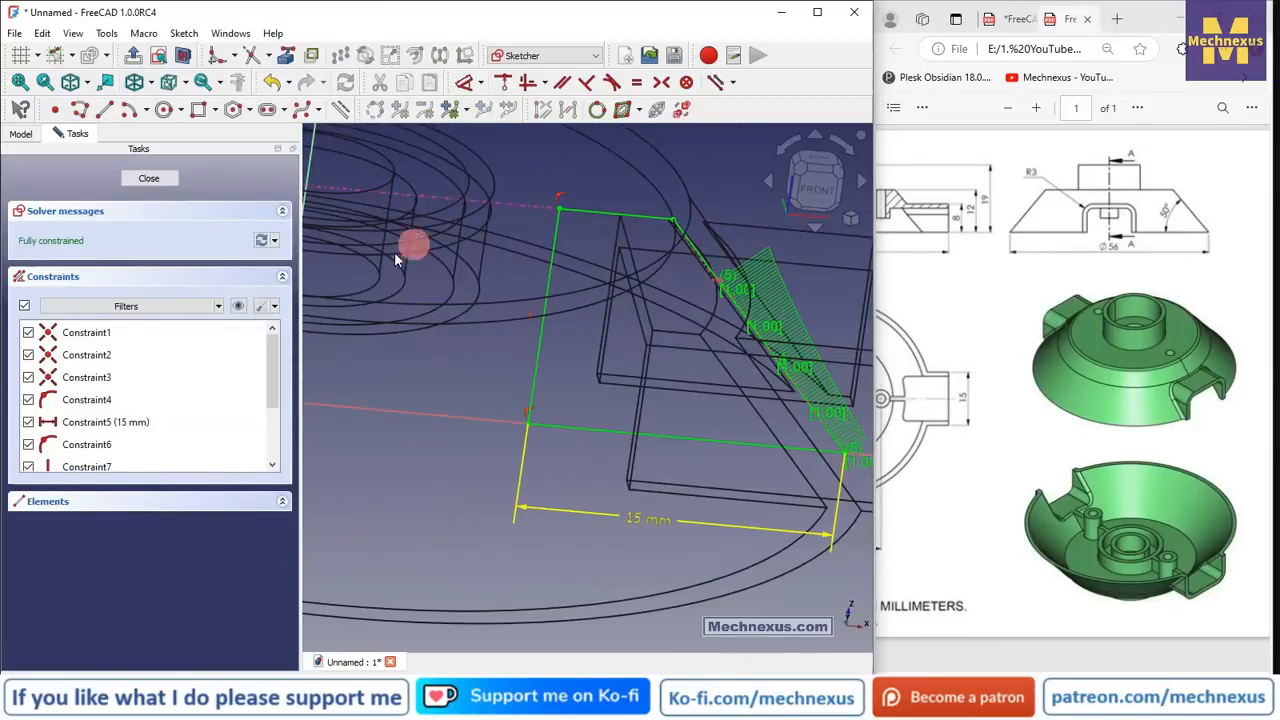
{"action": "left_click", "coordinate": [148, 180]}
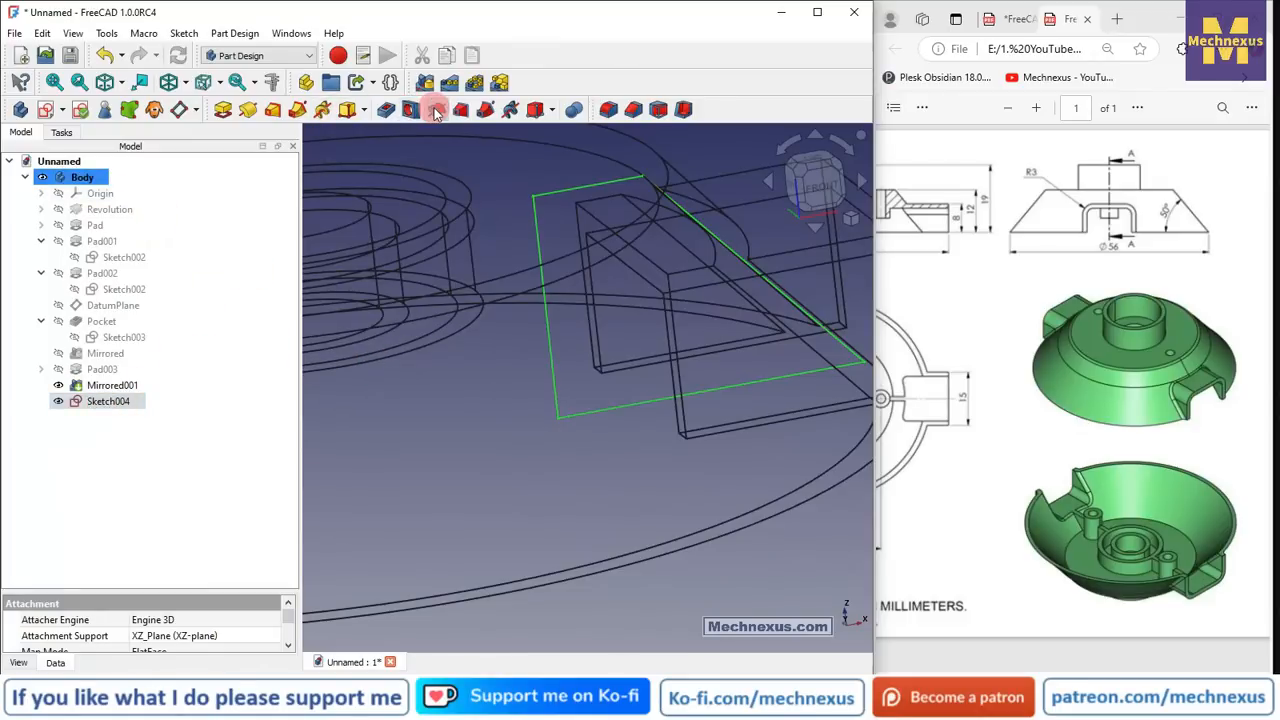
- Cut a 360° Groove from Sketch004, then view it in Flat lines from the front
{"action": "left_click", "coordinate": [437, 112]}
{"action": "middle_click_drag", "start_coordinate": [640, 360], "coordinate": [708, 335]}
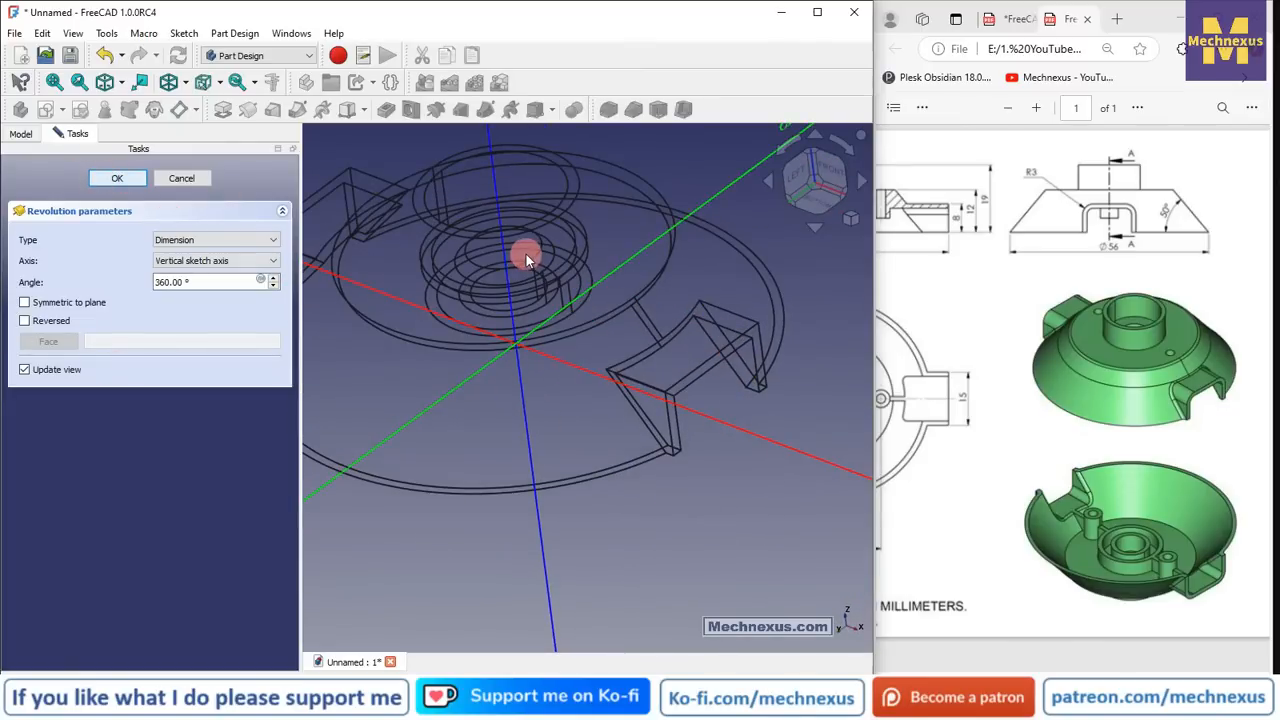
{"action": "left_click", "coordinate": [184, 86]}
{"action": "left_click", "coordinate": [200, 211]}
{"action": "mouse_move", "coordinate": [630, 425]}
{"action": "middle_mouse_down"}
{"action": "mouse_move", "coordinate": [657, 443]}
{"action": "mouse_move", "coordinate": [502, 362]}
{"action": "mouse_move", "coordinate": [677, 406]}
{"action": "mouse_move", "coordinate": [691, 334]}
{"action": "mouse_move", "coordinate": [657, 430]}
{"action": "middle_mouse_up"}
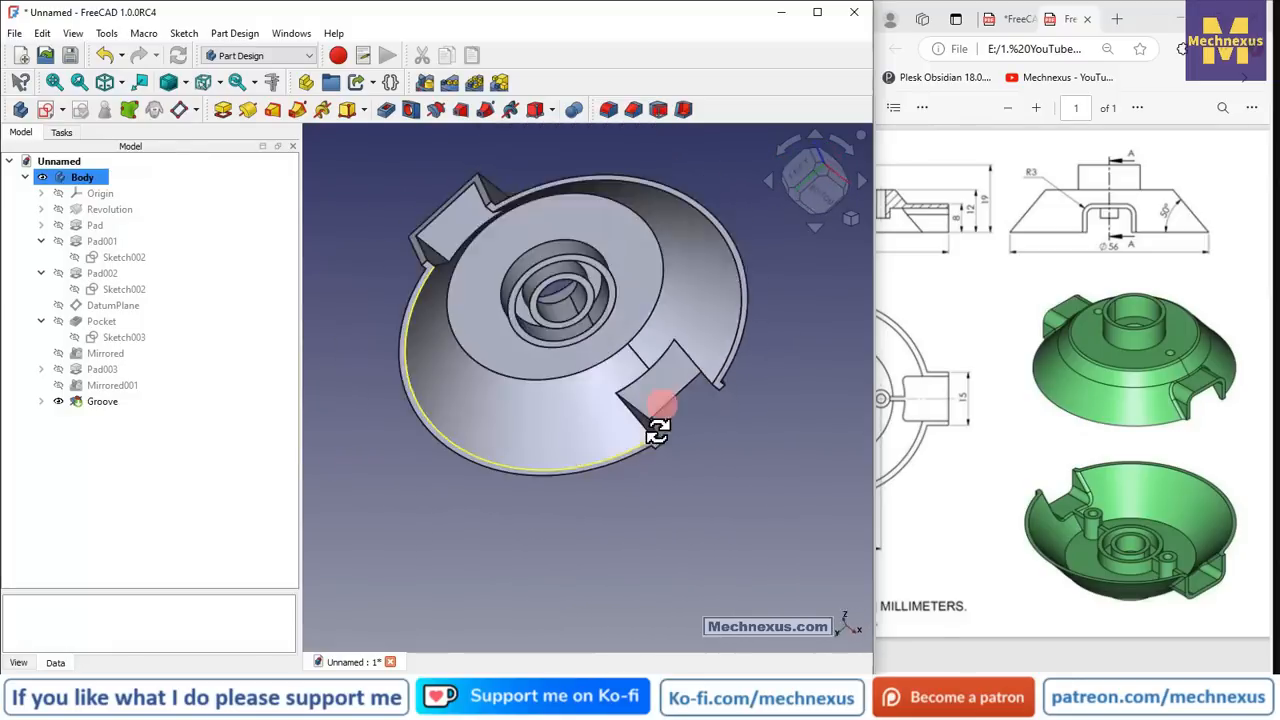
{"action": "key", "text": "1"}
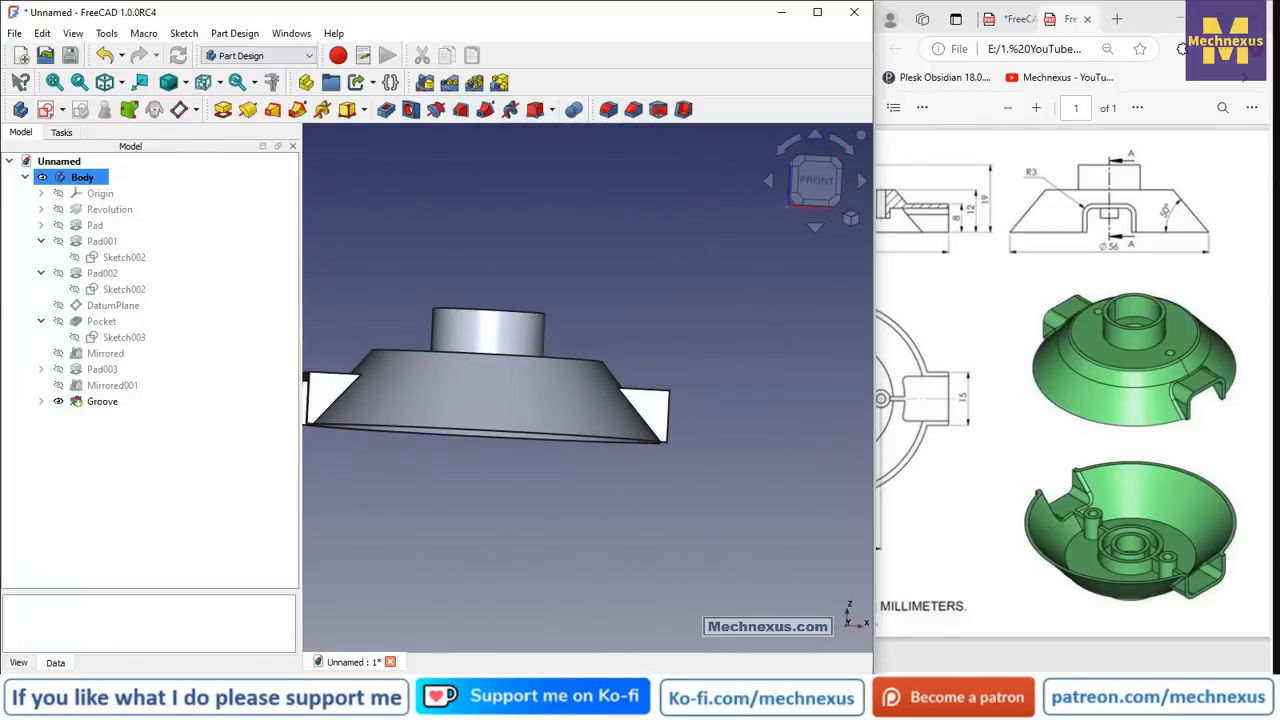
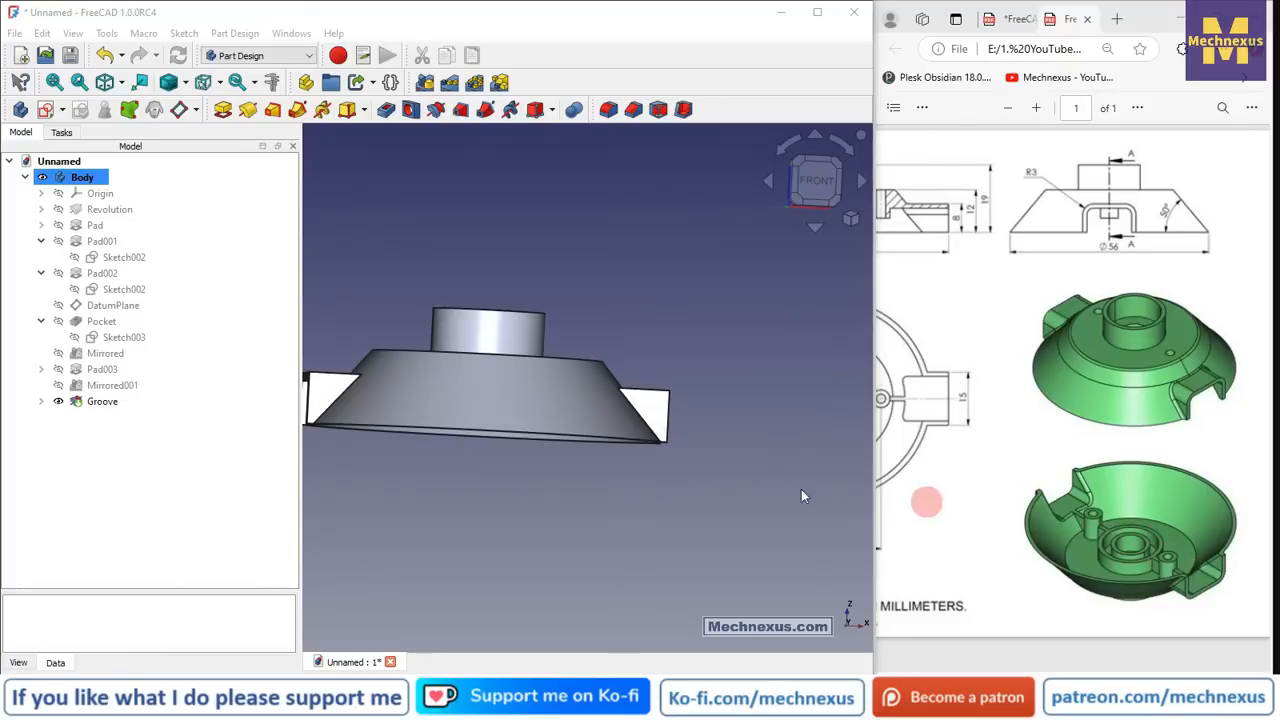
- Orbit the part to inspect its underside and the central ring
{"action": "middle_click_drag", "start_coordinate": [603, 366], "coordinate": [583, 477]}
{"action": "scroll", "coordinate": [581, 478], "scroll_direction": "up", "scroll_amount": 6}
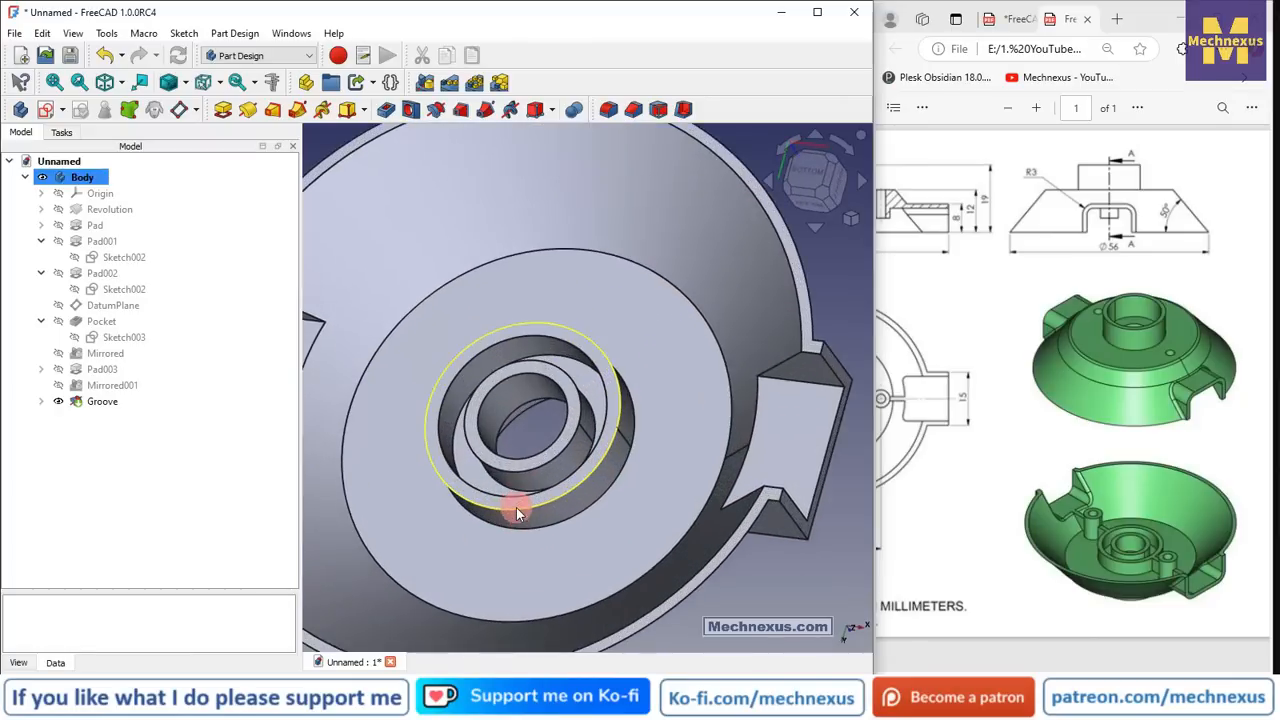
{"action": "scroll", "coordinate": [516, 507], "scroll_direction": "up", "scroll_amount": 2}
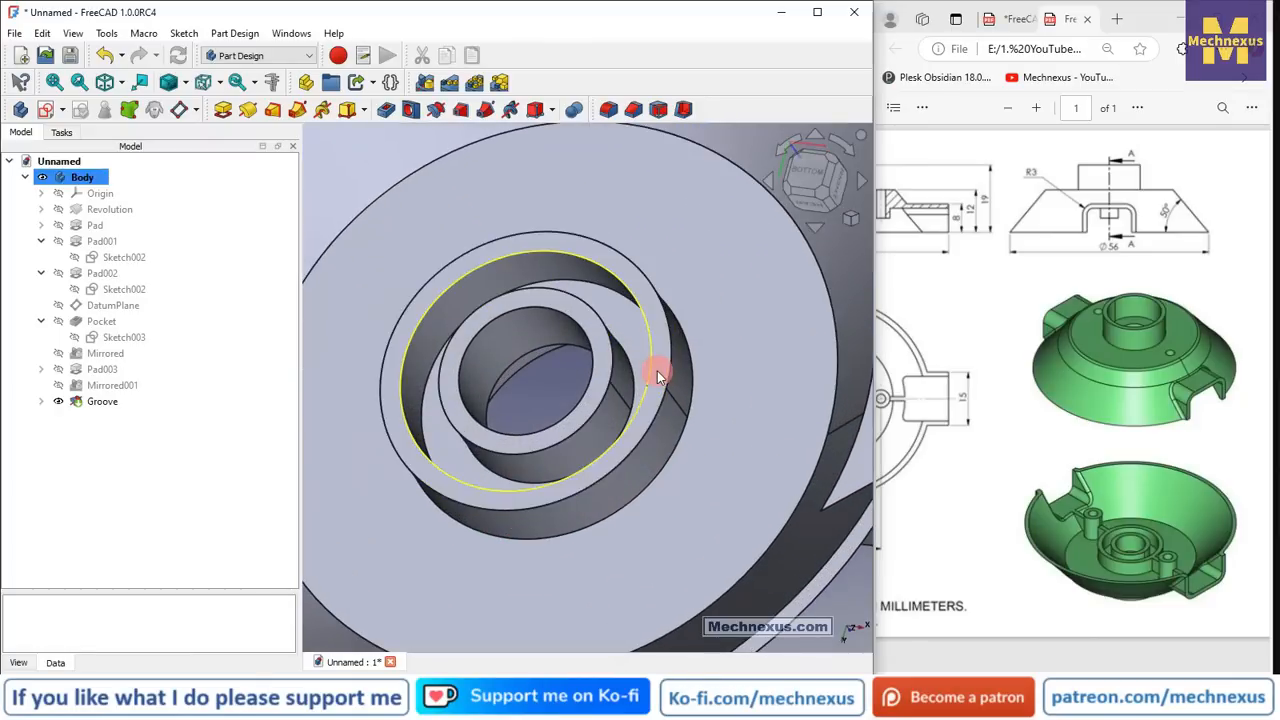
{"action": "middle_click_drag", "start_coordinate": [657, 371], "coordinate": [700, 417]}
{"action": "scroll", "coordinate": [700, 415], "scroll_direction": "up", "scroll_amount": 3}
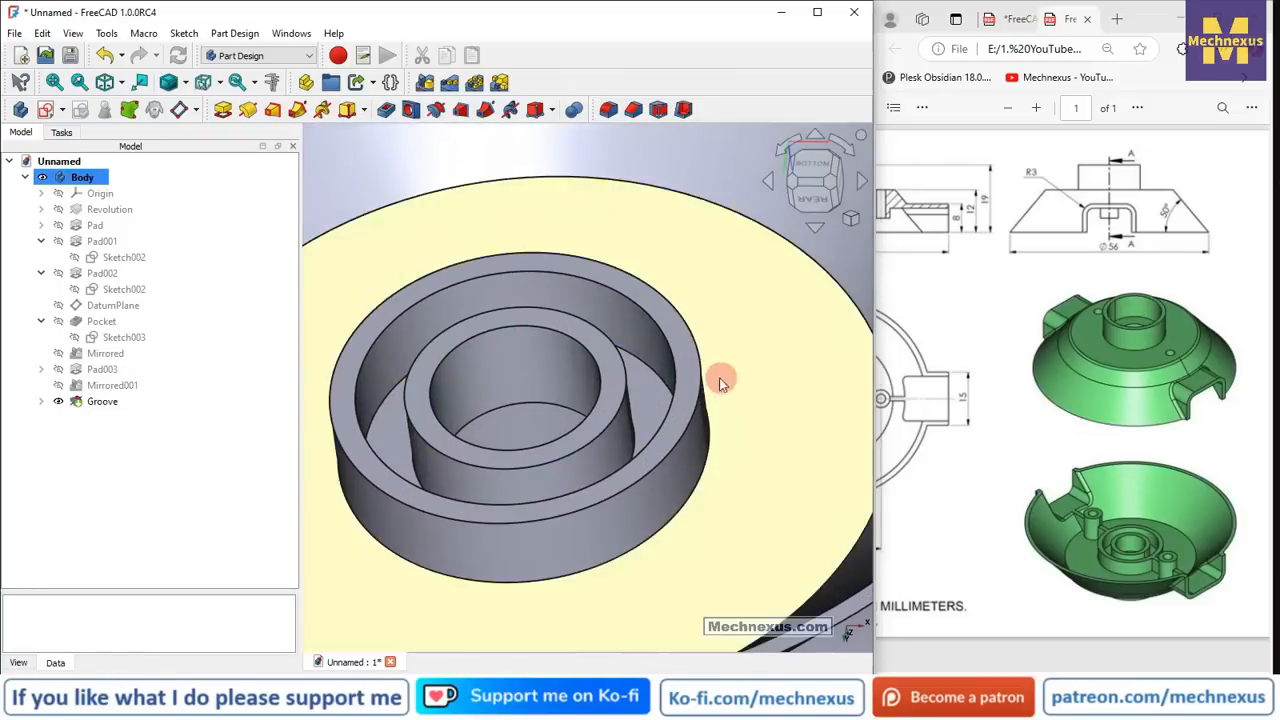
{"action": "left_click", "coordinate": [685, 379]}
{"action": "scroll", "coordinate": [672, 432], "scroll_direction": "down", "scroll_amount": 4}
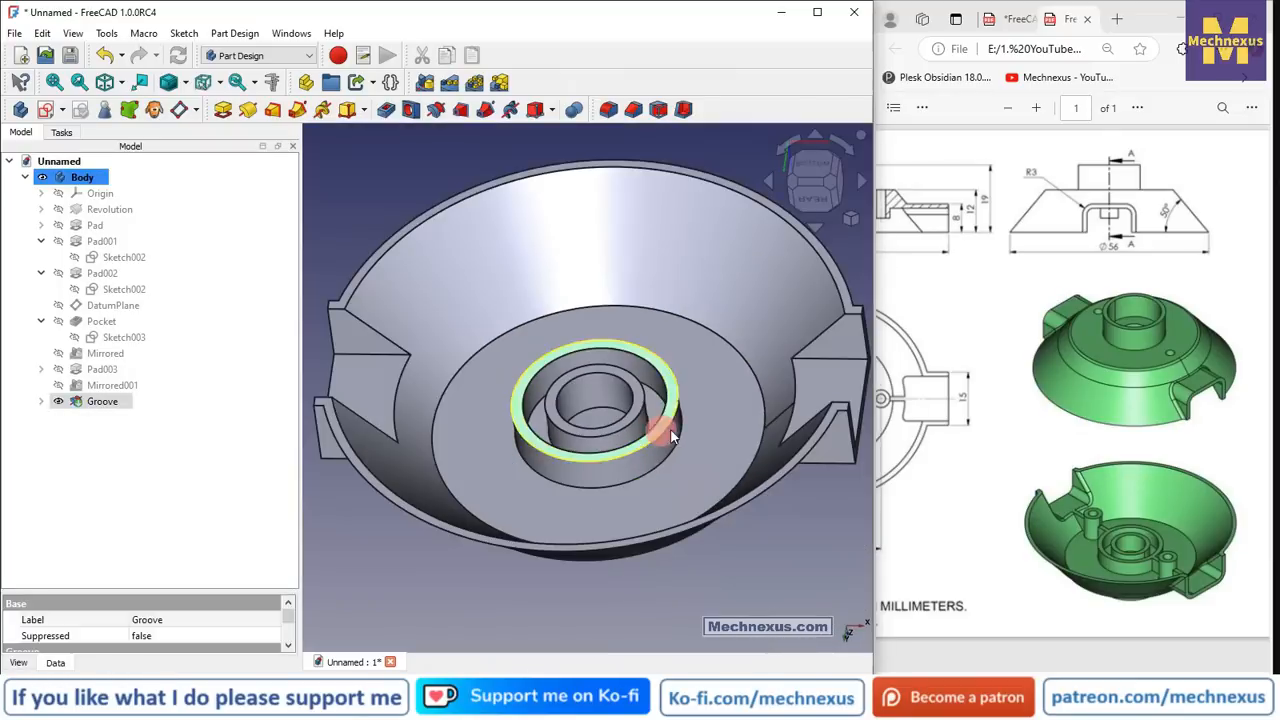
{"action": "middle_click_drag", "start_coordinate": [671, 433], "coordinate": [813, 380]}
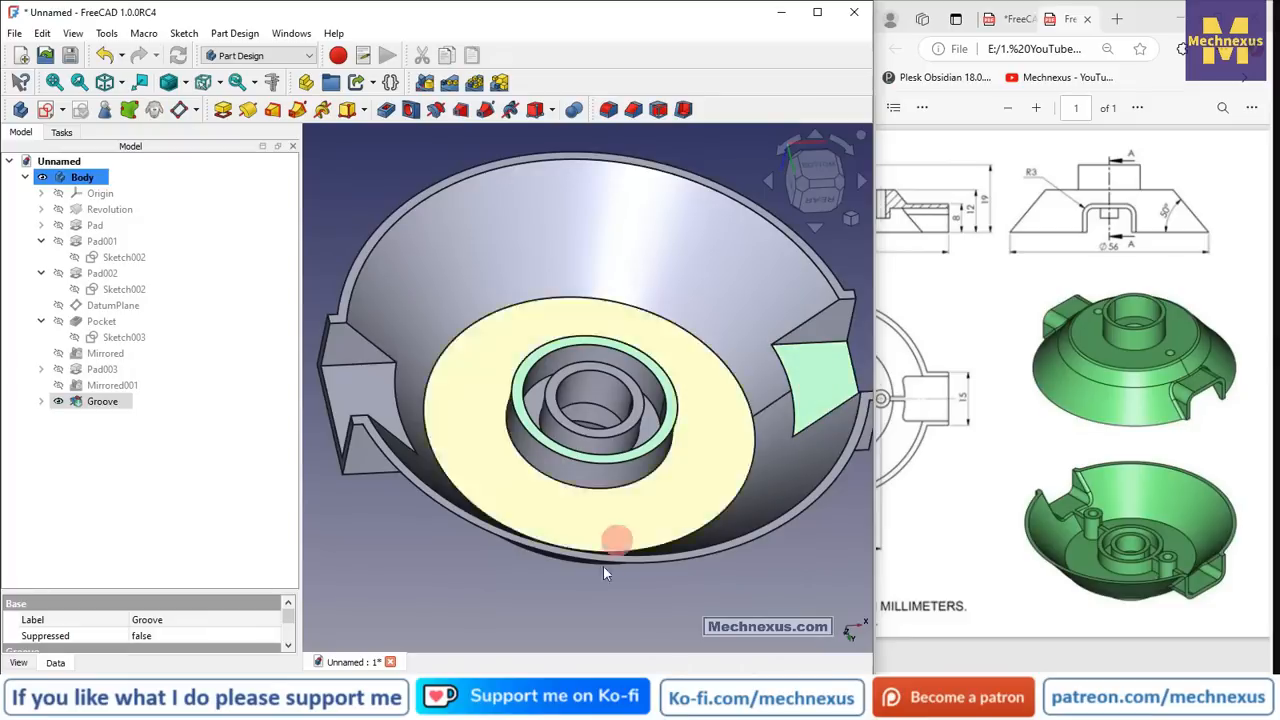
{"action": "middle_click_drag", "start_coordinate": [477, 594], "coordinate": [700, 534]}
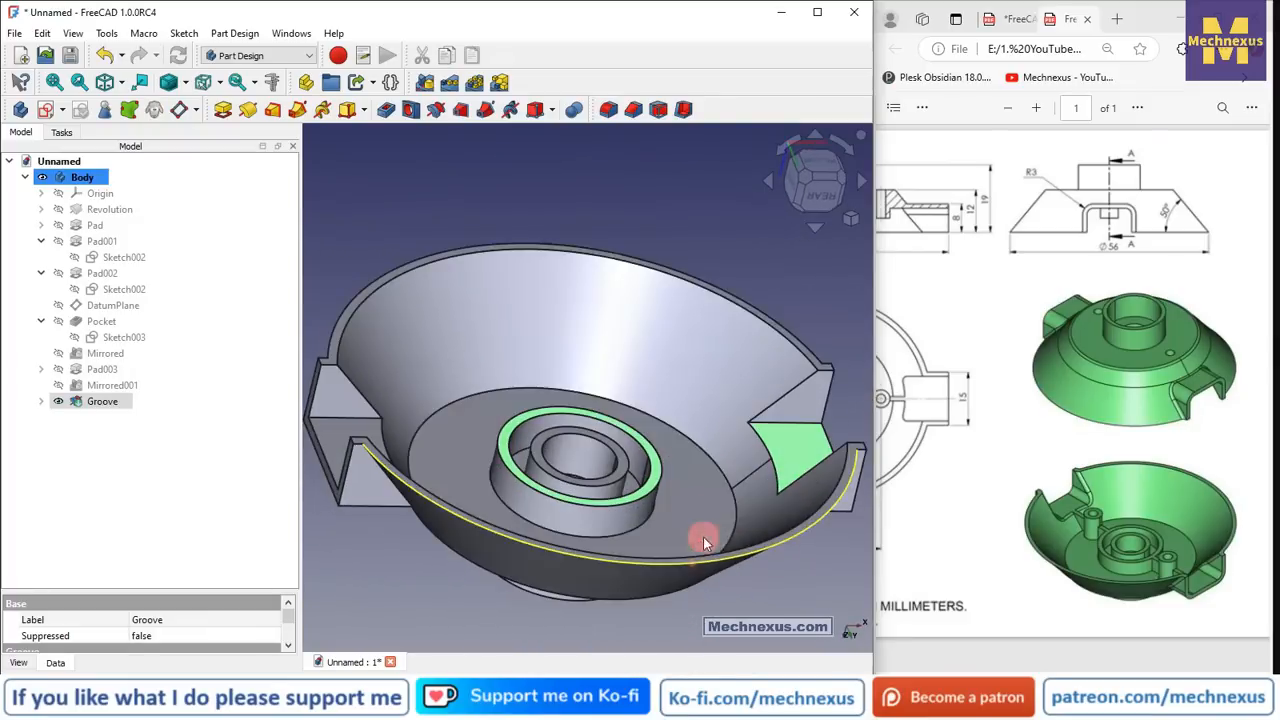
- Measure the distance between the ring and the tab in an isometric view
{"action": "left_click", "coordinate": [274, 84]}
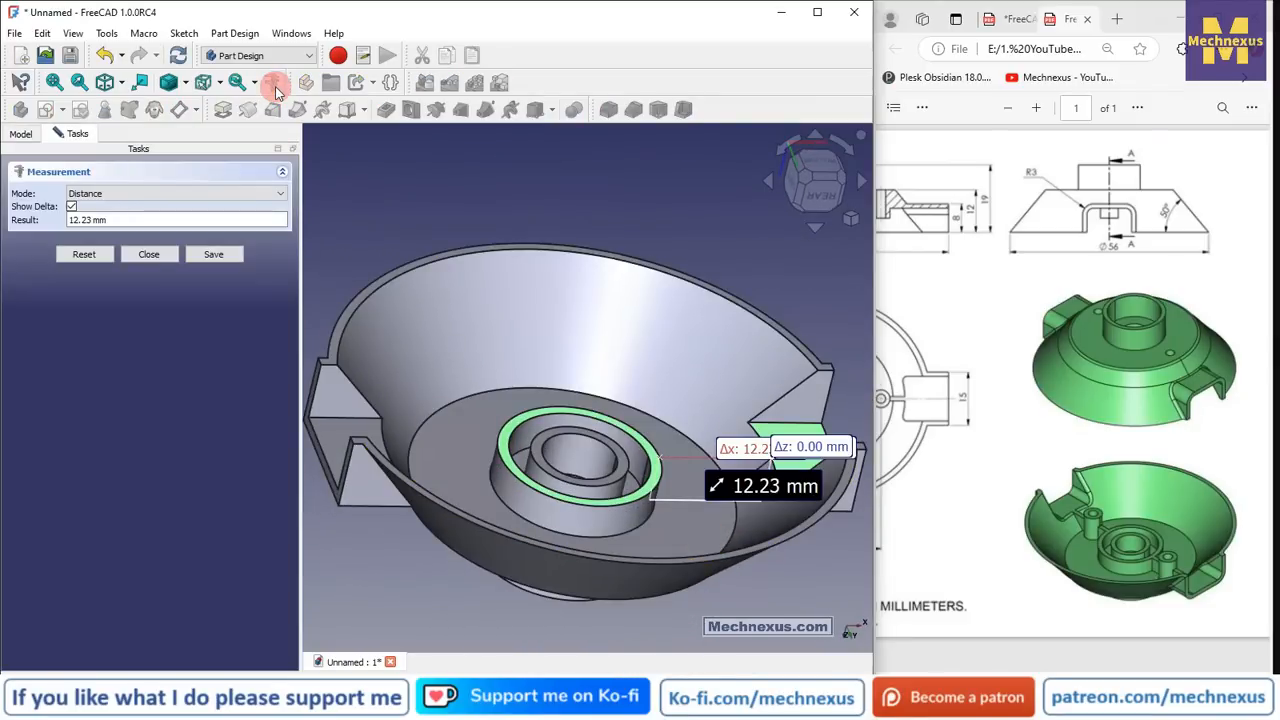
{"action": "scroll", "coordinate": [781, 504], "scroll_direction": "up", "scroll_amount": 3}
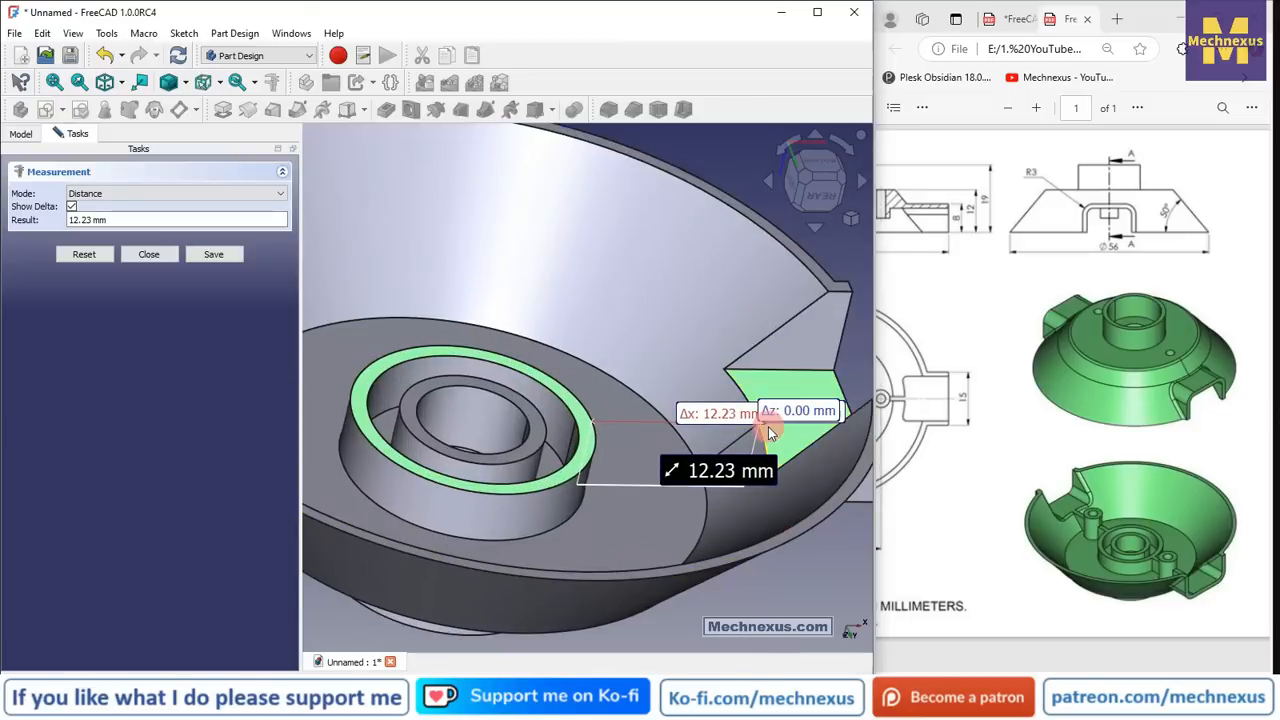
{"action": "left_click", "coordinate": [851, 219]}
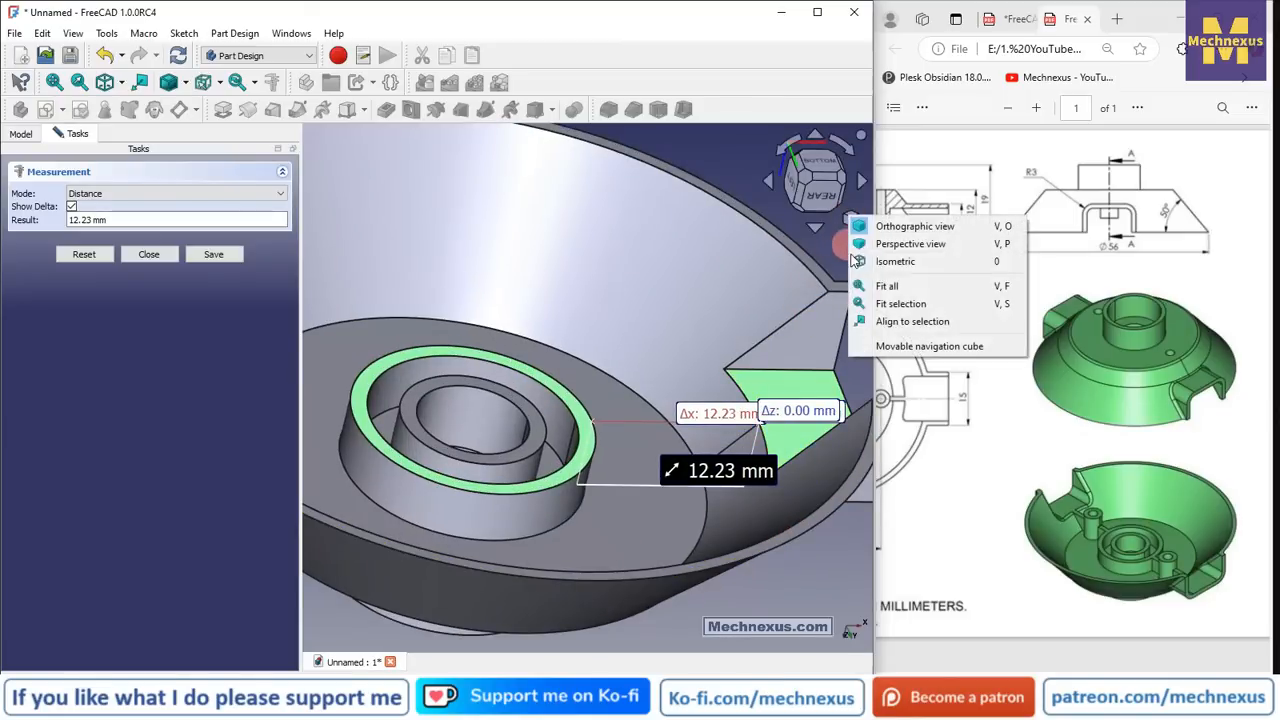
{"action": "left_click", "coordinate": [886, 262]}
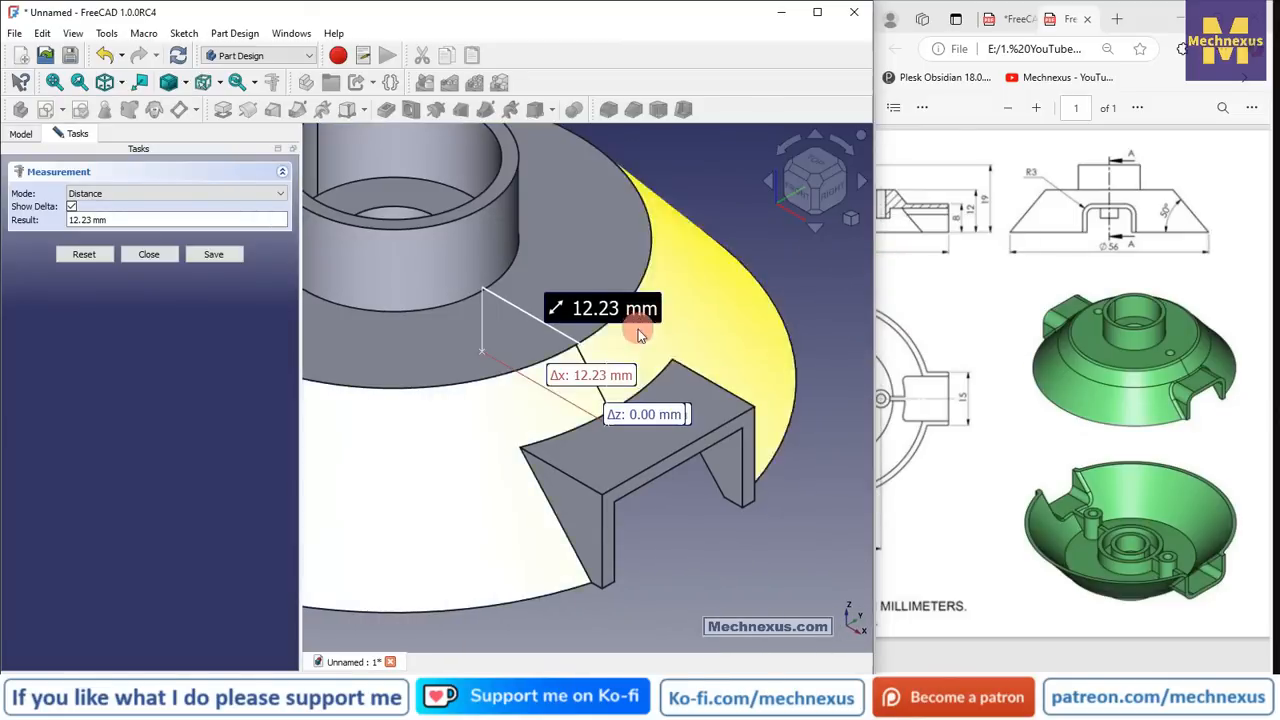
{"action": "scroll", "coordinate": [640, 335], "scroll_direction": "down", "scroll_amount": 2}
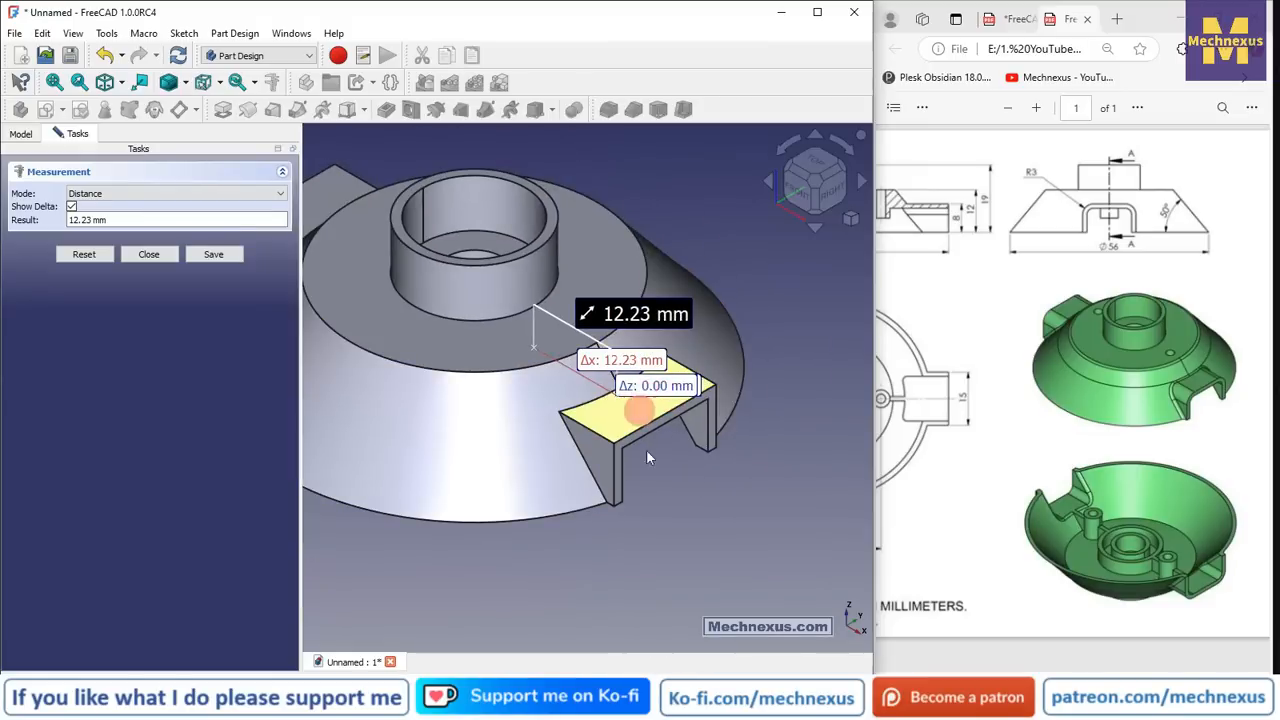
{"action": "middle_click_drag", "start_coordinate": [647, 457], "coordinate": [531, 290]}
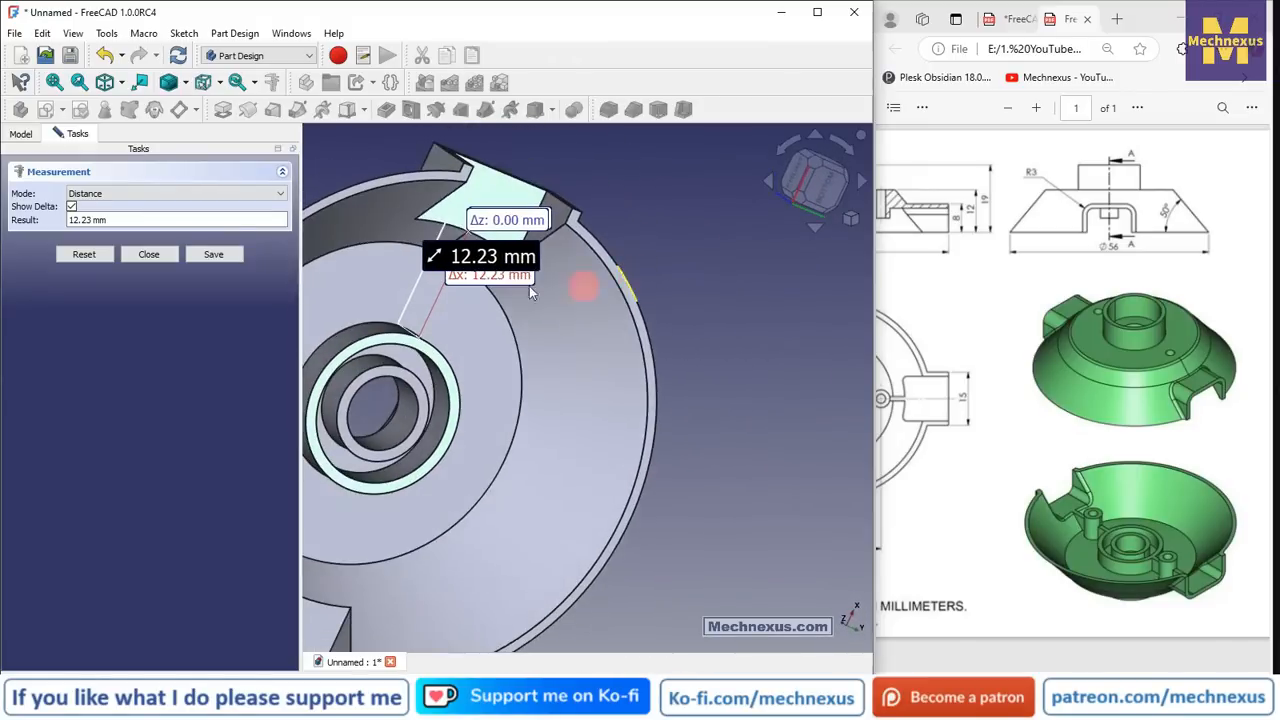
{"action": "left_click", "coordinate": [163, 256]}
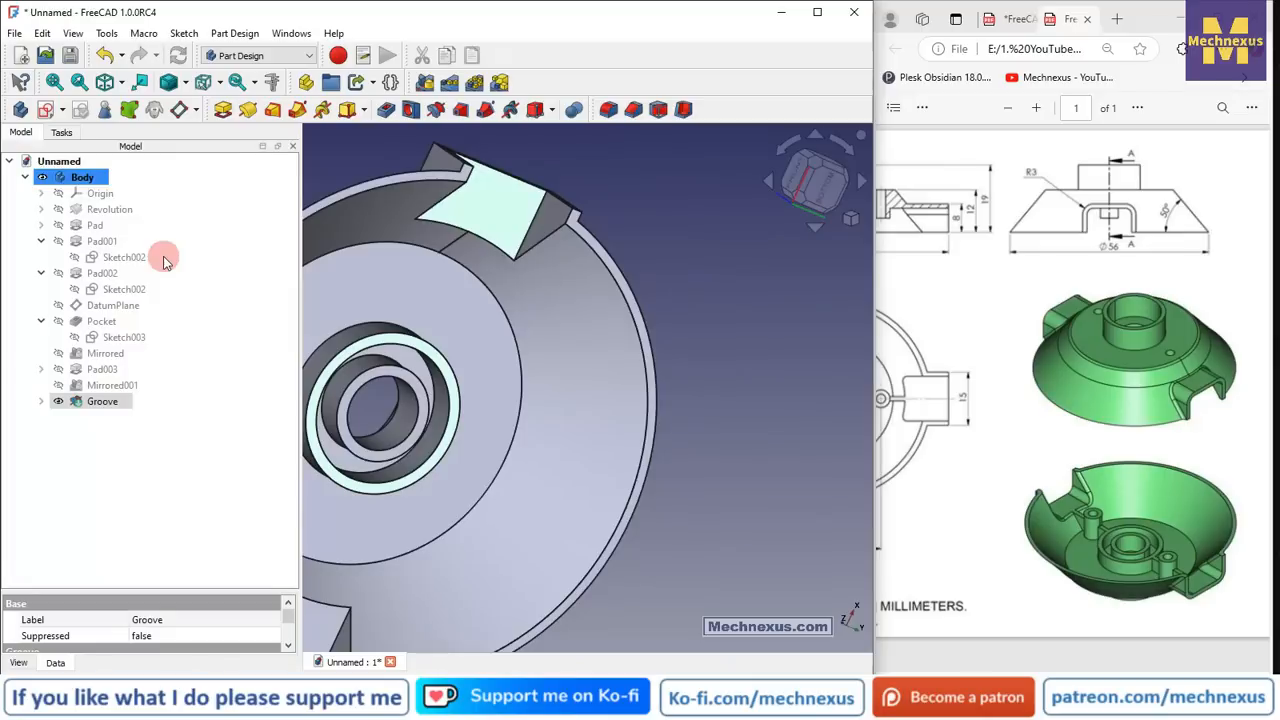
- Select the outer ring face and create a new sketch on it
{"action": "left_click", "coordinate": [818, 364]}
{"action": "left_click", "coordinate": [485, 217]}
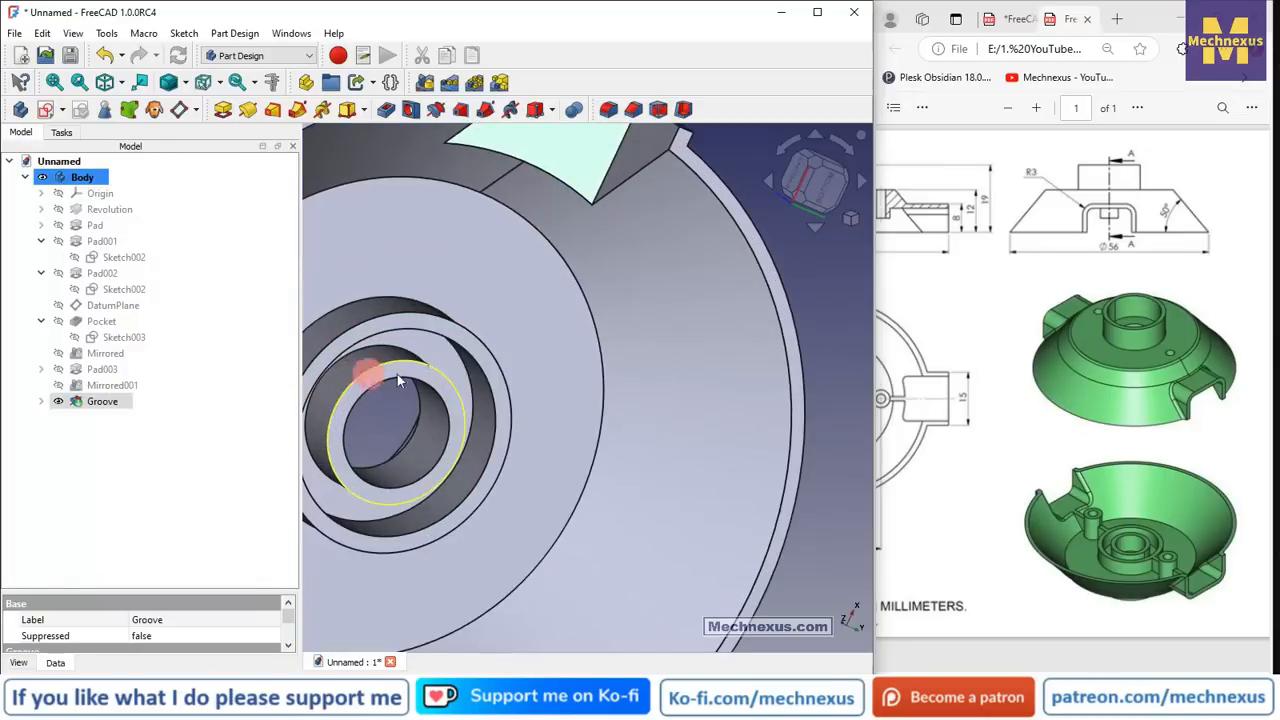
{"action": "scroll", "coordinate": [397, 374], "scroll_direction": "up", "scroll_amount": 1}
{"action": "middle_click_drag", "start_coordinate": [472, 348], "coordinate": [374, 314]}
{"action": "scroll", "coordinate": [571, 386], "scroll_direction": "up", "scroll_amount": 4}
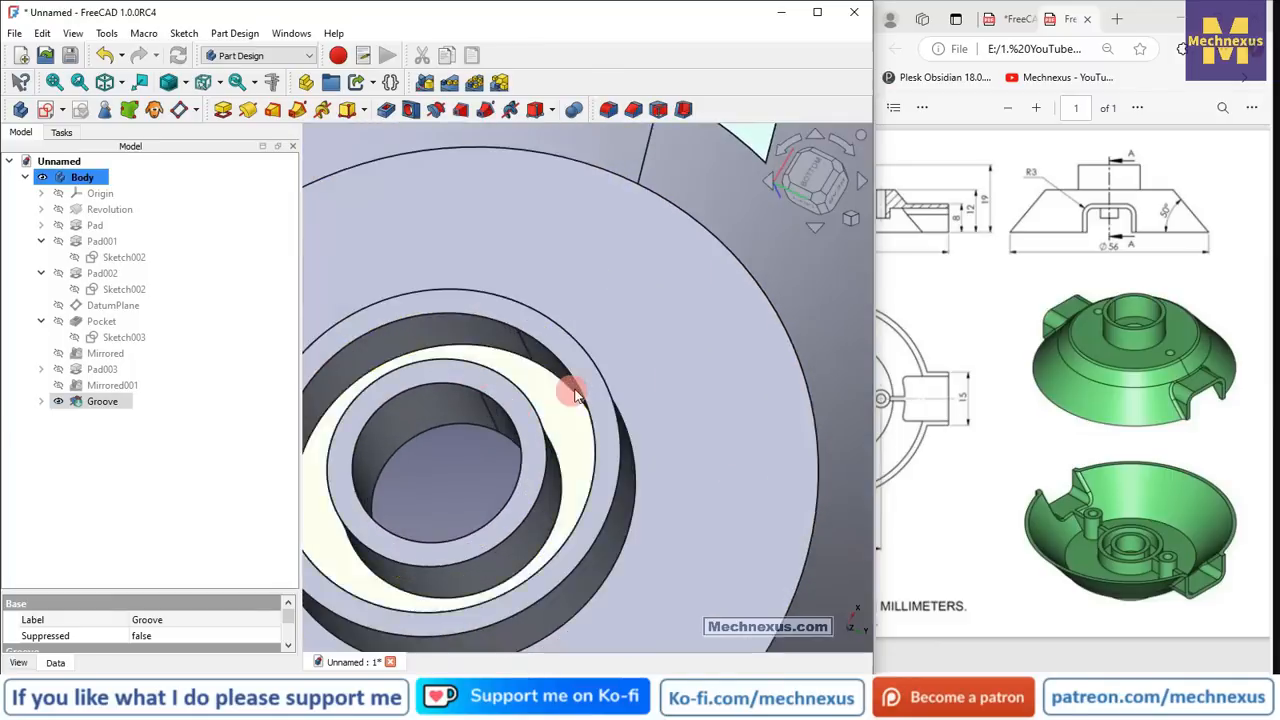
{"action": "left_click", "coordinate": [582, 345]}
{"action": "scroll", "coordinate": [586, 400], "scroll_direction": "down", "scroll_amount": 4}
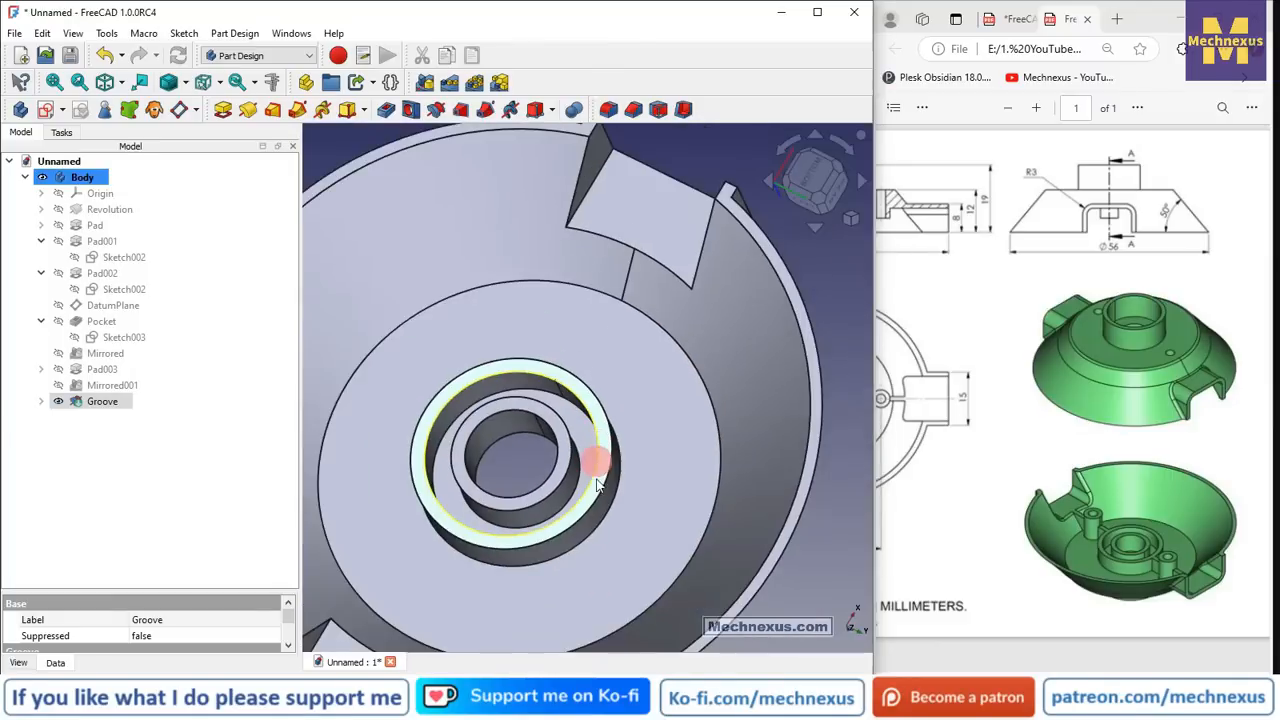
{"action": "left_click", "coordinate": [45, 111]}
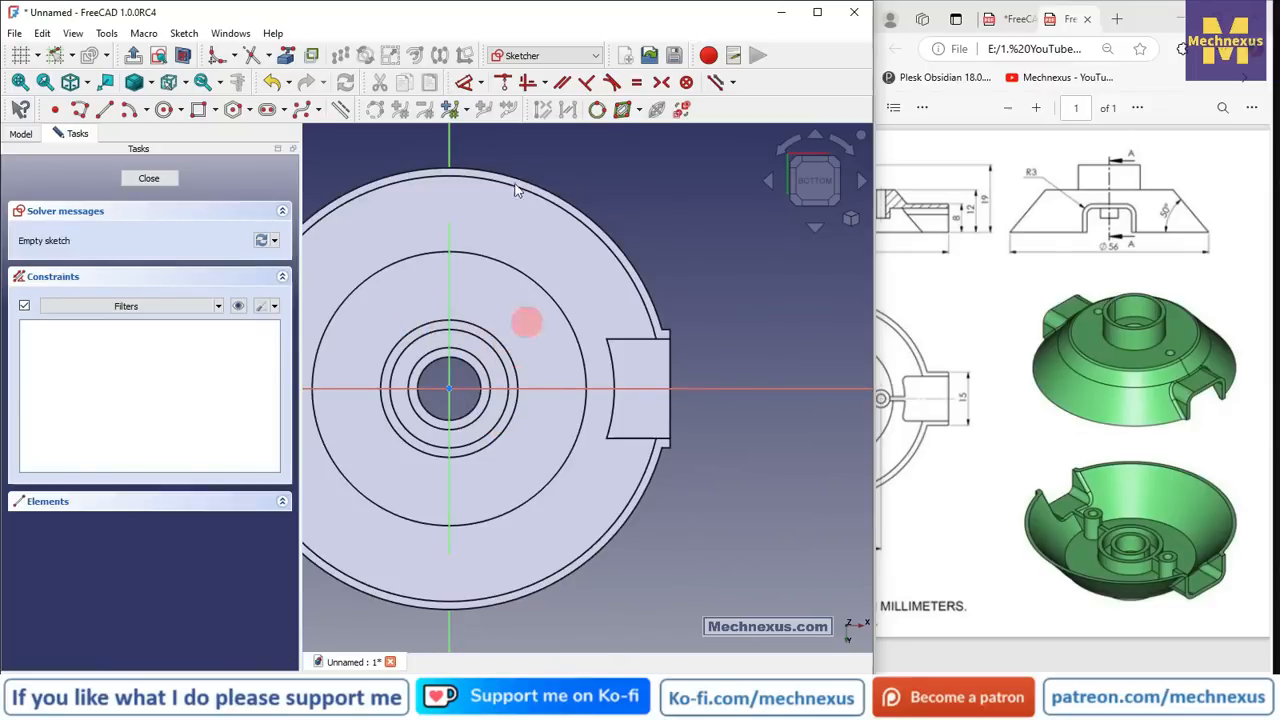
- Project the bore circle and both parts of the tab's arc edge as external geometry
{"action": "left_click", "coordinate": [287, 57]}
{"action": "scroll", "coordinate": [471, 337], "scroll_direction": "up", "scroll_amount": 2}
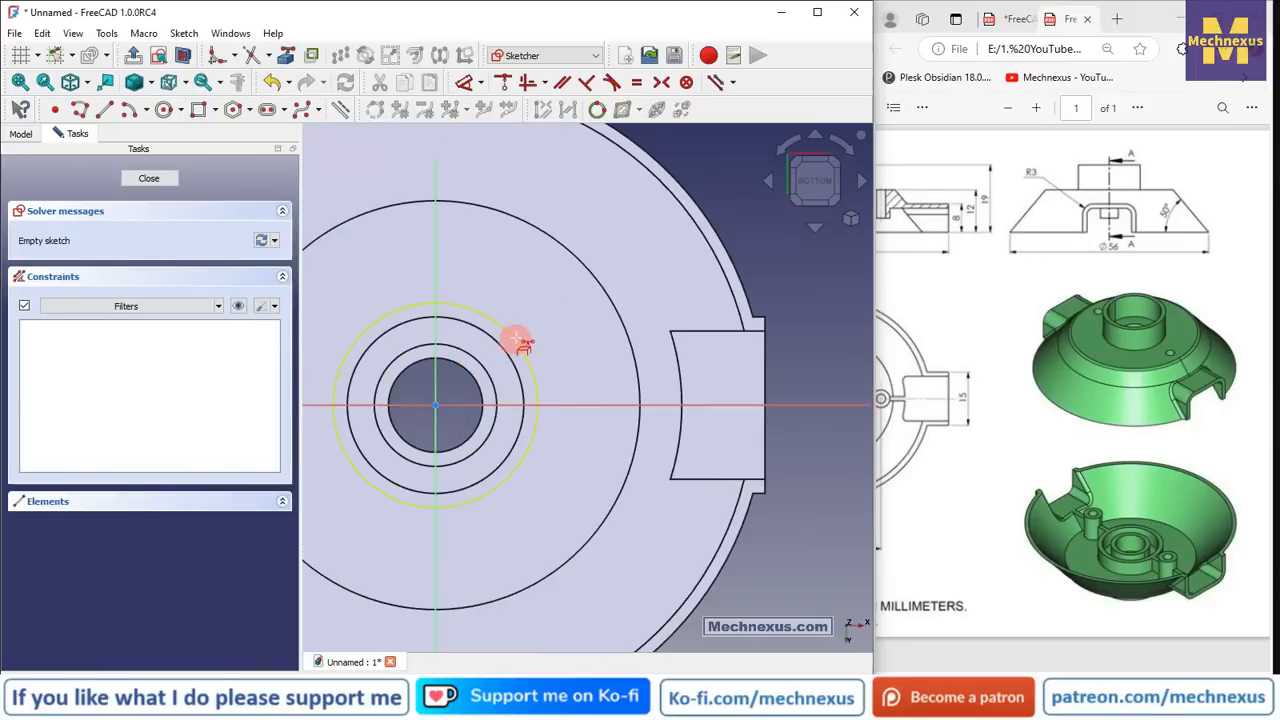
{"action": "left_click", "coordinate": [517, 343]}
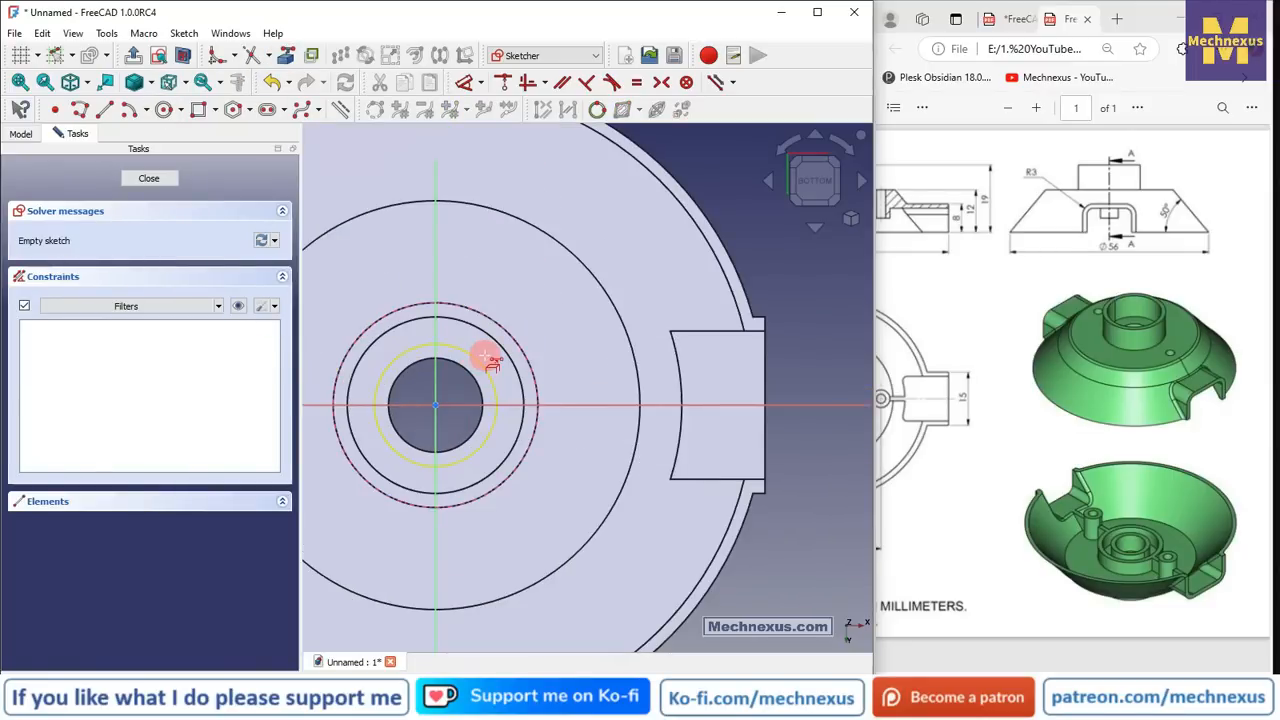
{"action": "left_click", "coordinate": [679, 368]}
{"action": "left_click", "coordinate": [686, 452]}
{"action": "scroll", "coordinate": [590, 430], "scroll_direction": "up", "scroll_amount": 4}
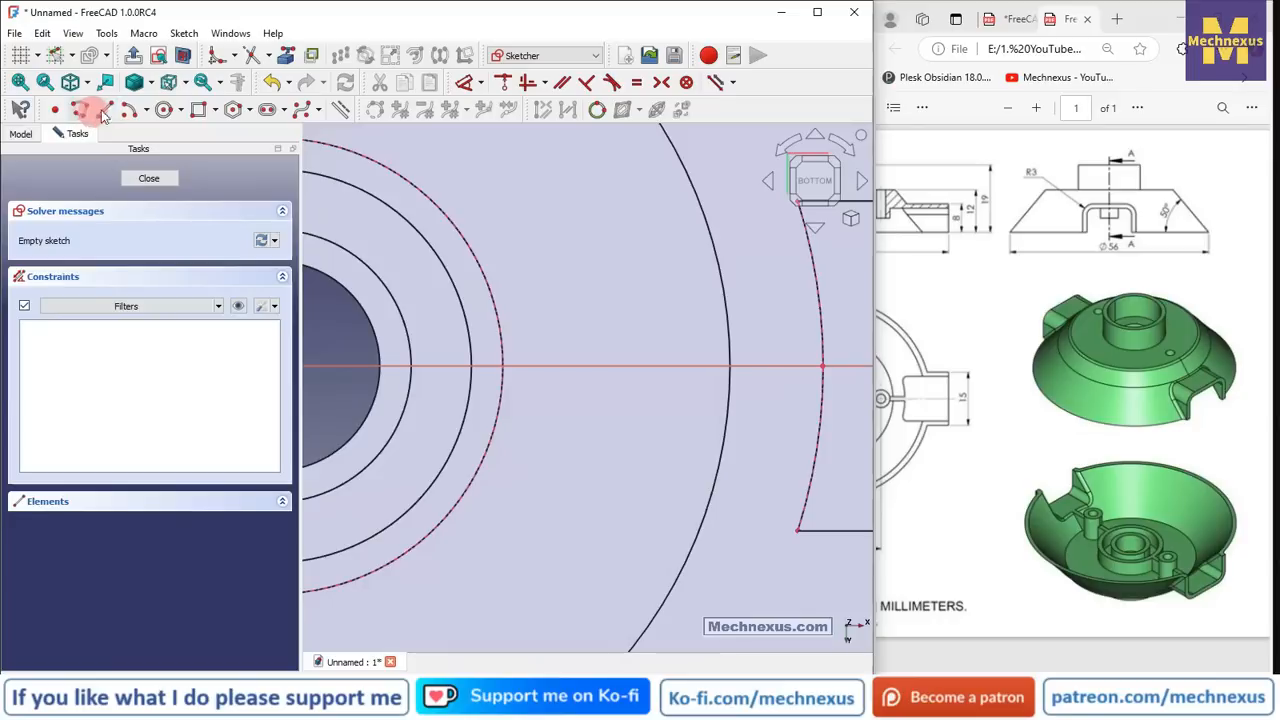
- Draw a three-point arc on the reference circle and make its radius equal to the circle's
{"action": "left_click", "coordinate": [146, 110]}
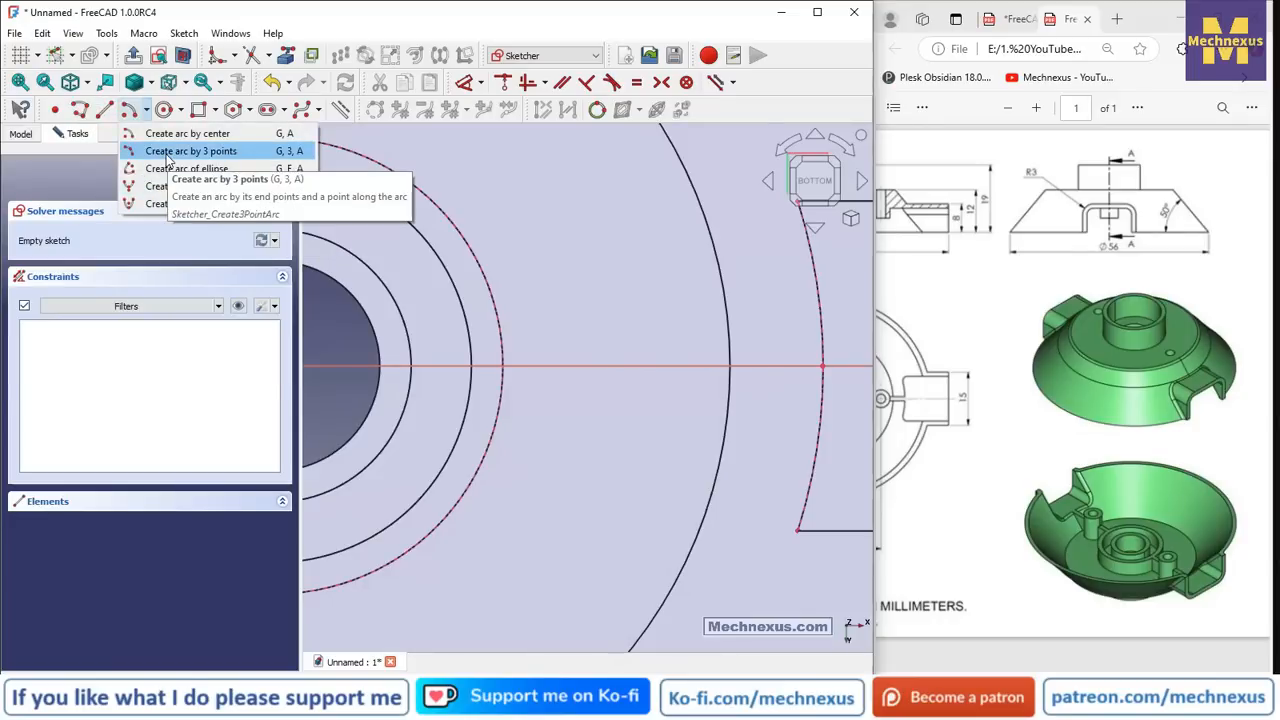
{"action": "left_click", "coordinate": [190, 151]}
{"action": "left_click", "coordinate": [495, 430]}
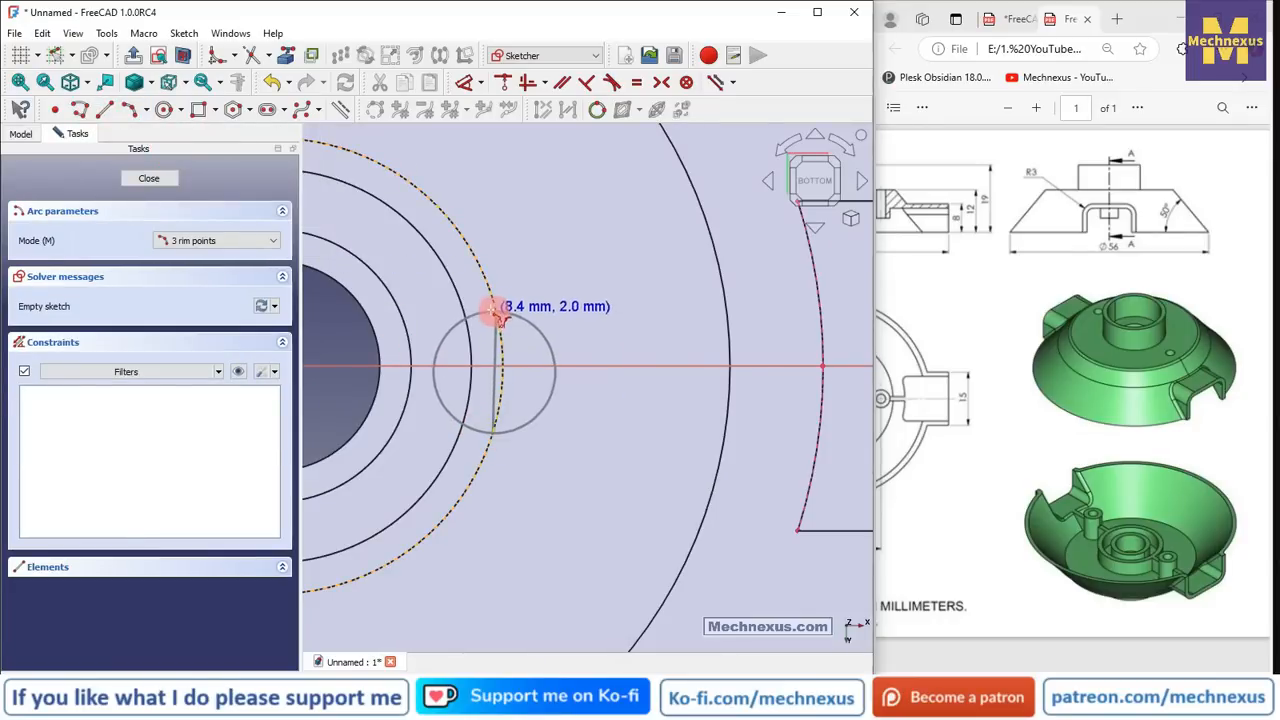
{"action": "left_click", "coordinate": [494, 306]}
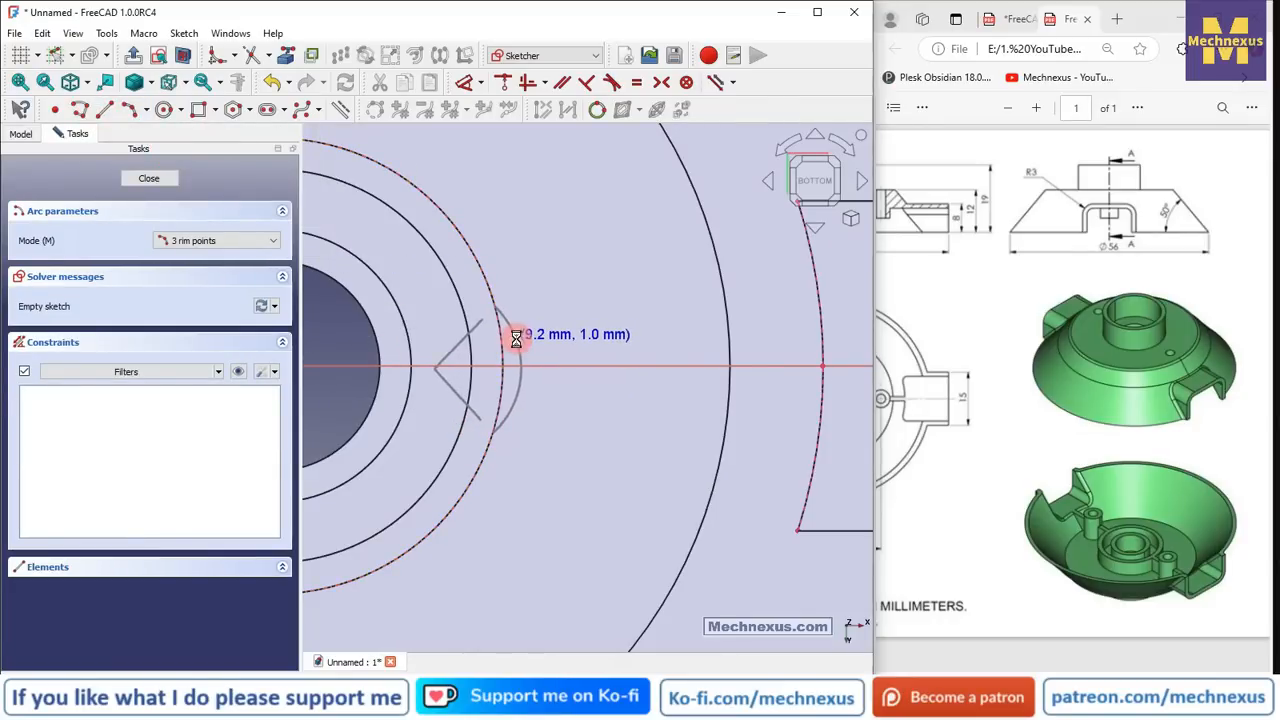
{"action": "left_click", "coordinate": [516, 338]}
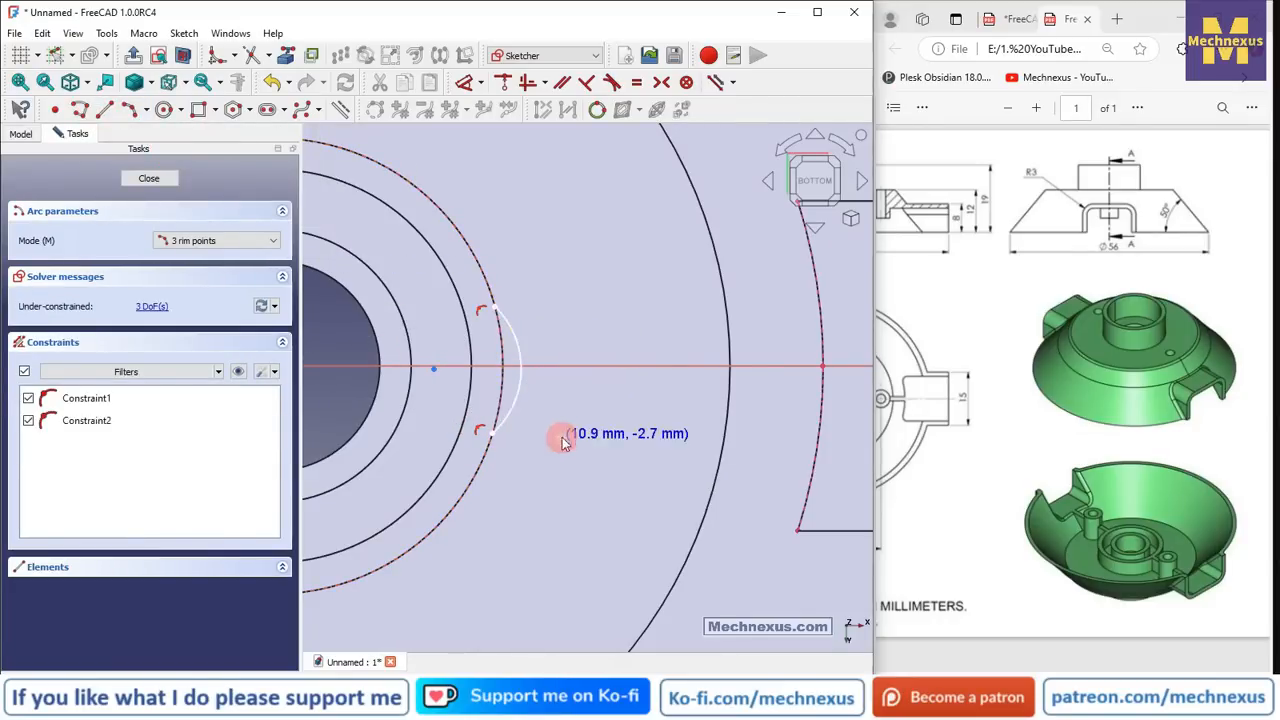
{"action": "left_click", "coordinate": [498, 392]}
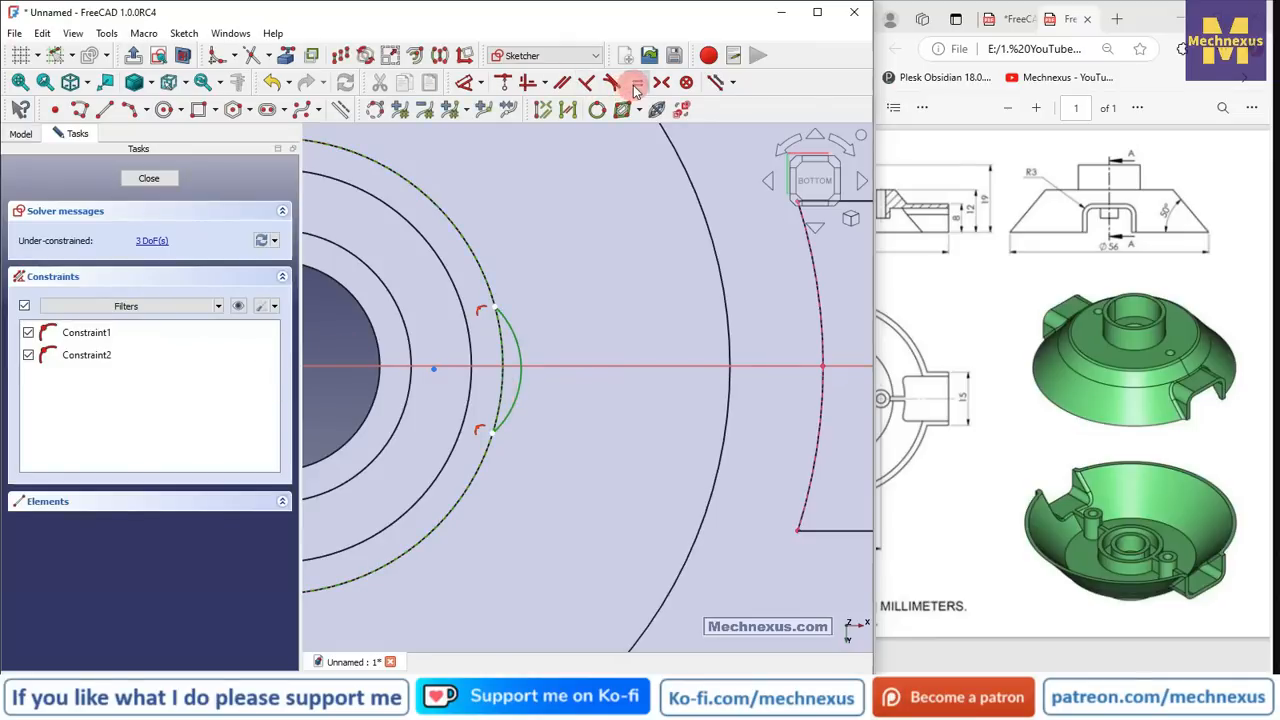
{"action": "left_click", "coordinate": [635, 86]}
{"action": "scroll", "coordinate": [447, 345], "scroll_direction": "down", "scroll_amount": 3}
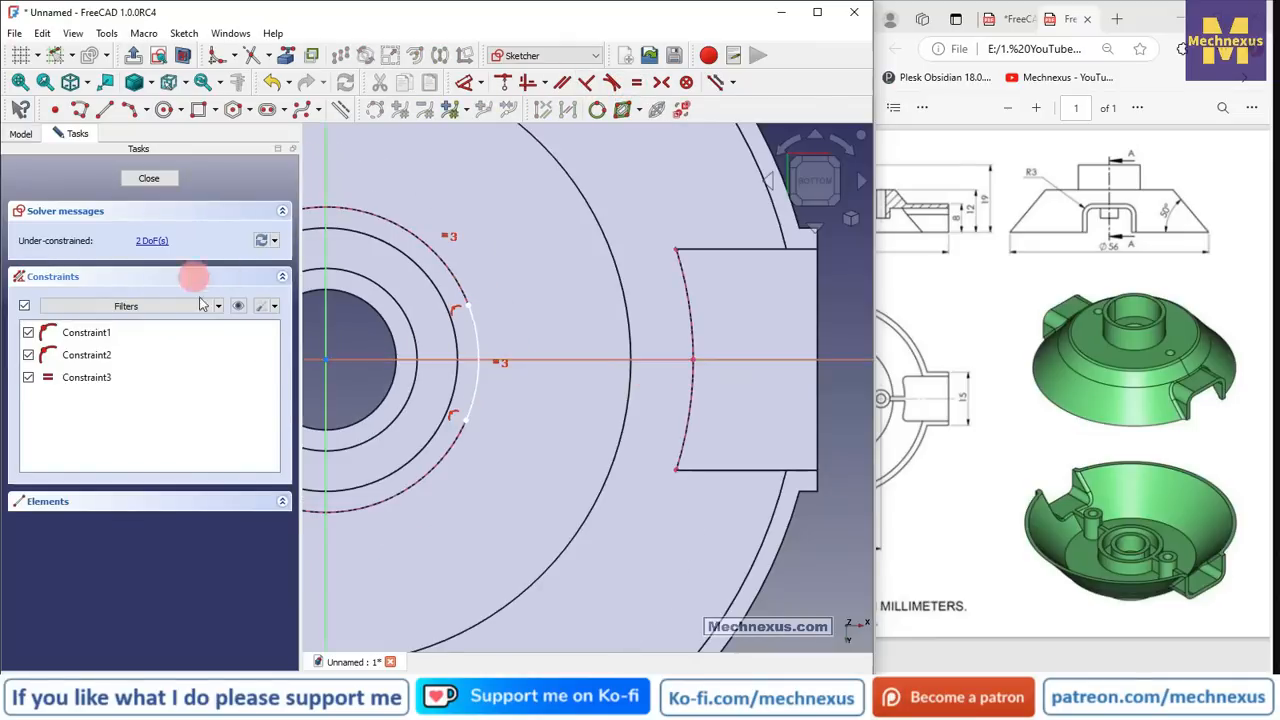
- Draw a second three-point arc along the tab's arc edge
{"action": "left_click", "coordinate": [132, 114]}
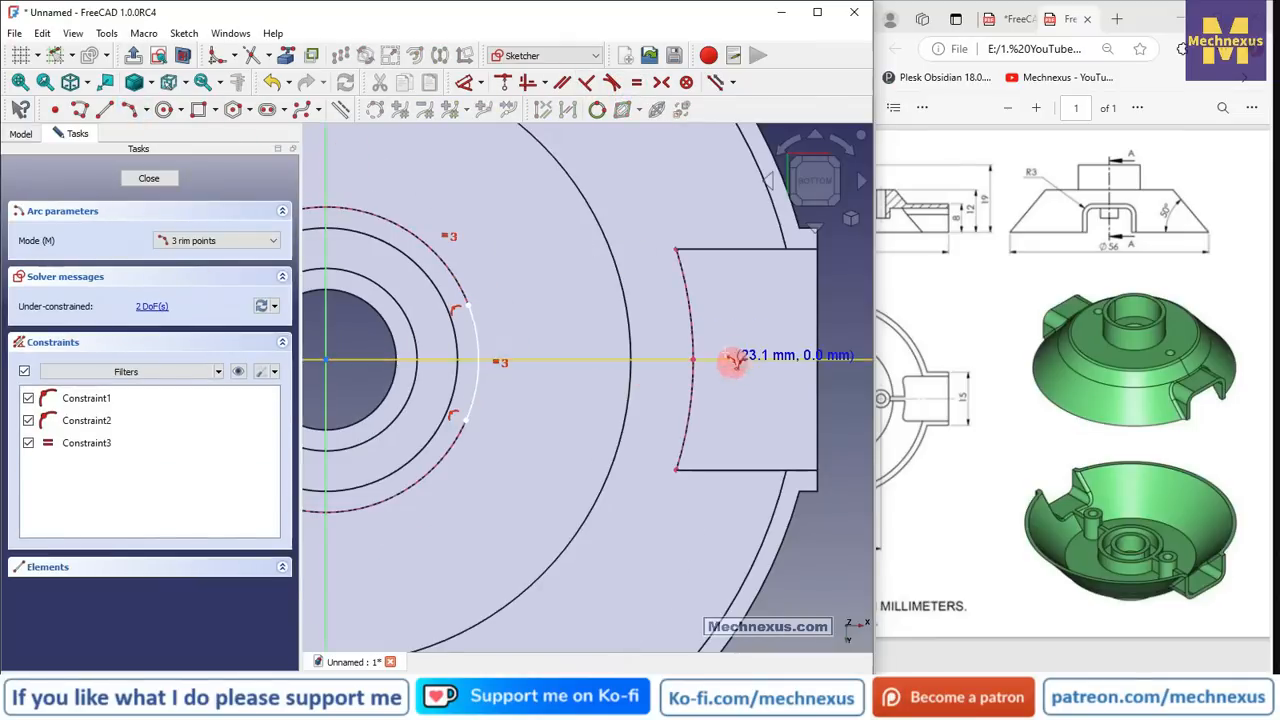
{"action": "left_click", "coordinate": [690, 303]}
{"action": "left_click", "coordinate": [688, 436]}
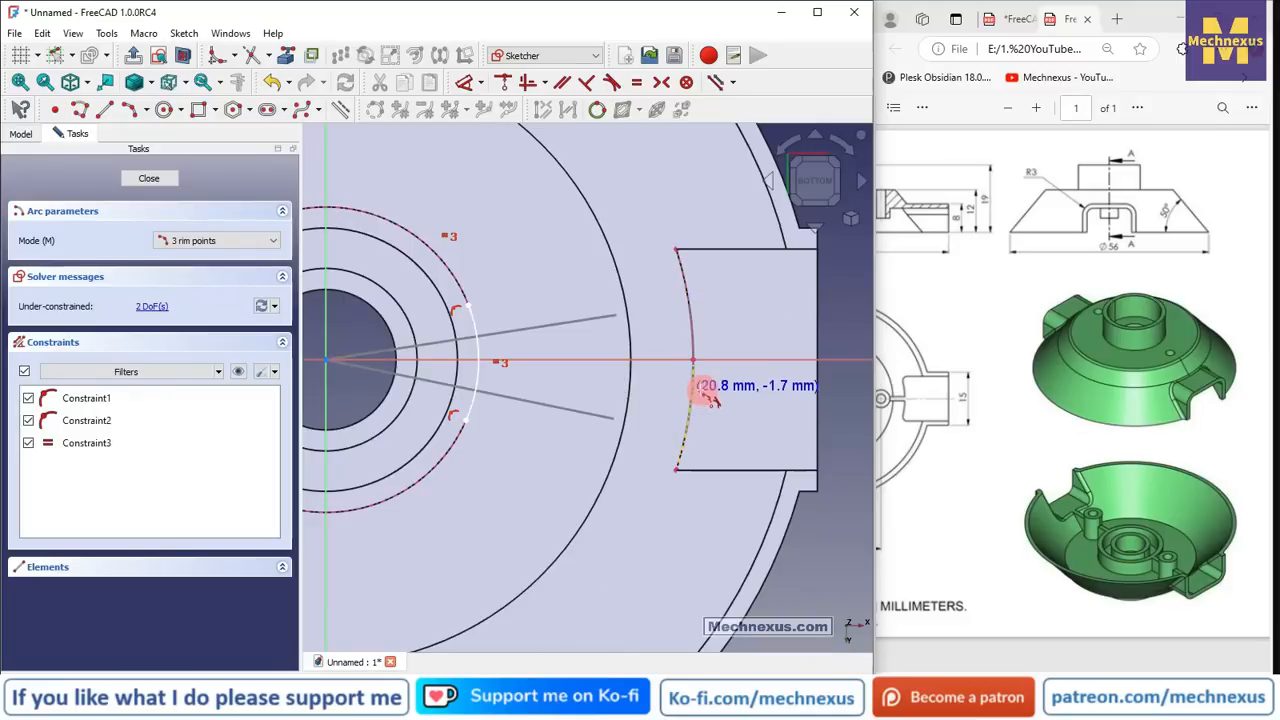
{"action": "left_click", "coordinate": [702, 390]}
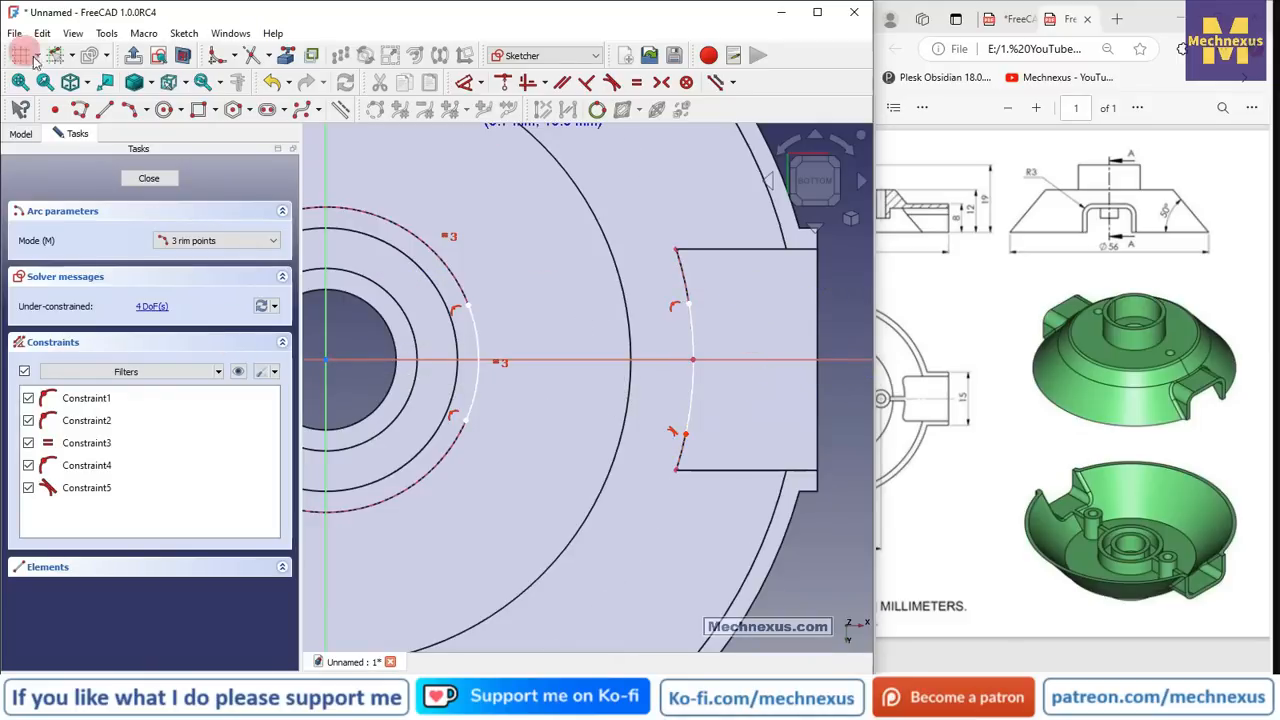
- Join the arcs' lower and upper ends with two straight lines
{"action": "left_click", "coordinate": [105, 112]}
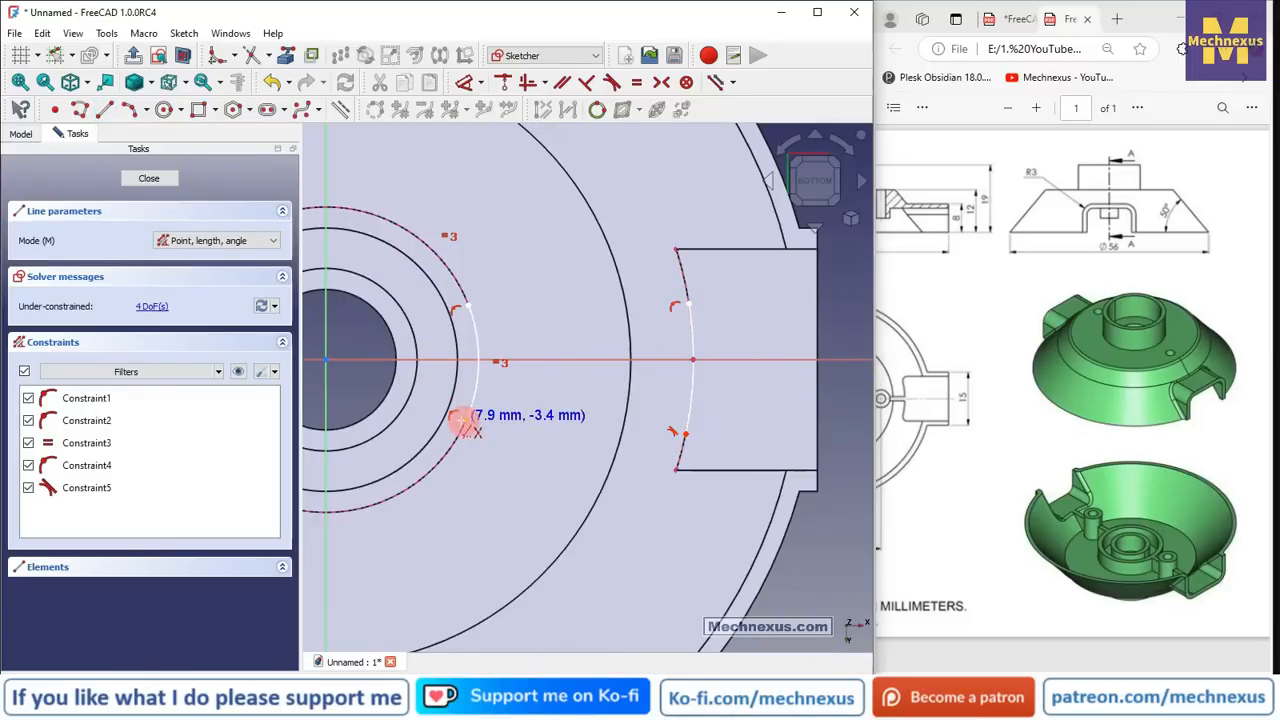
{"action": "left_click", "coordinate": [466, 420]}
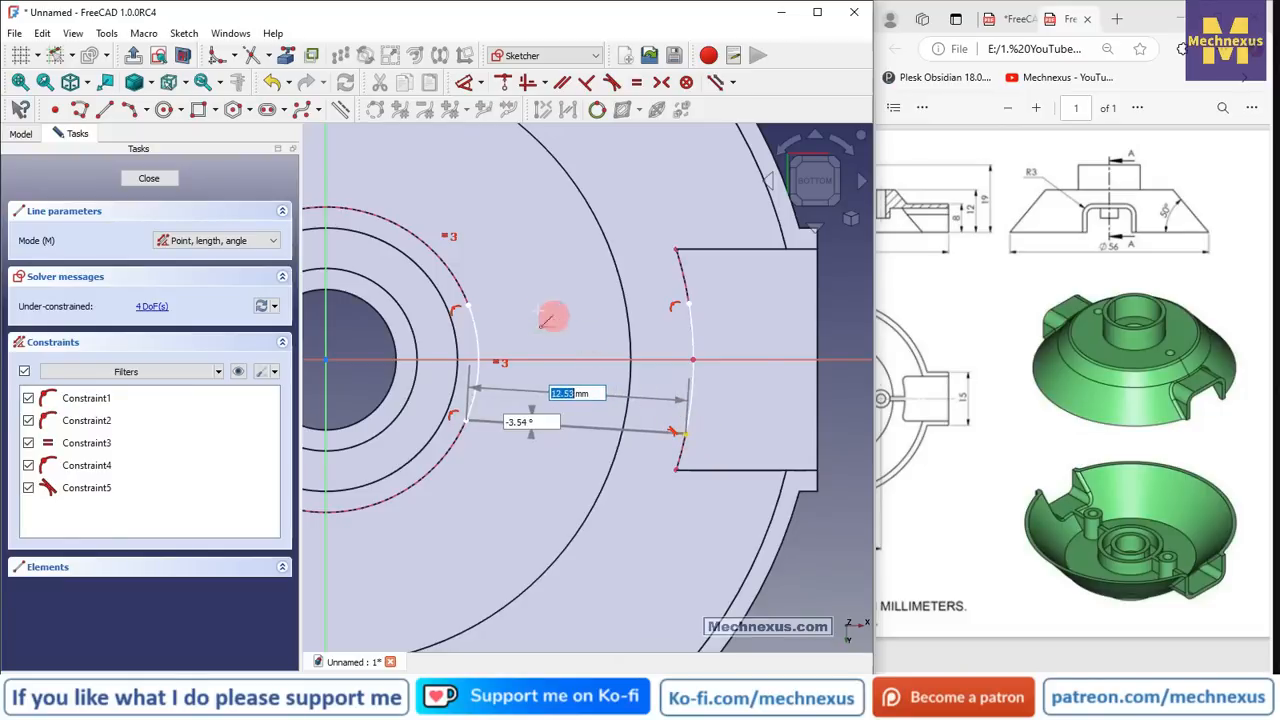
{"action": "key", "text": "Return"}
{"action": "left_click", "coordinate": [467, 305]}
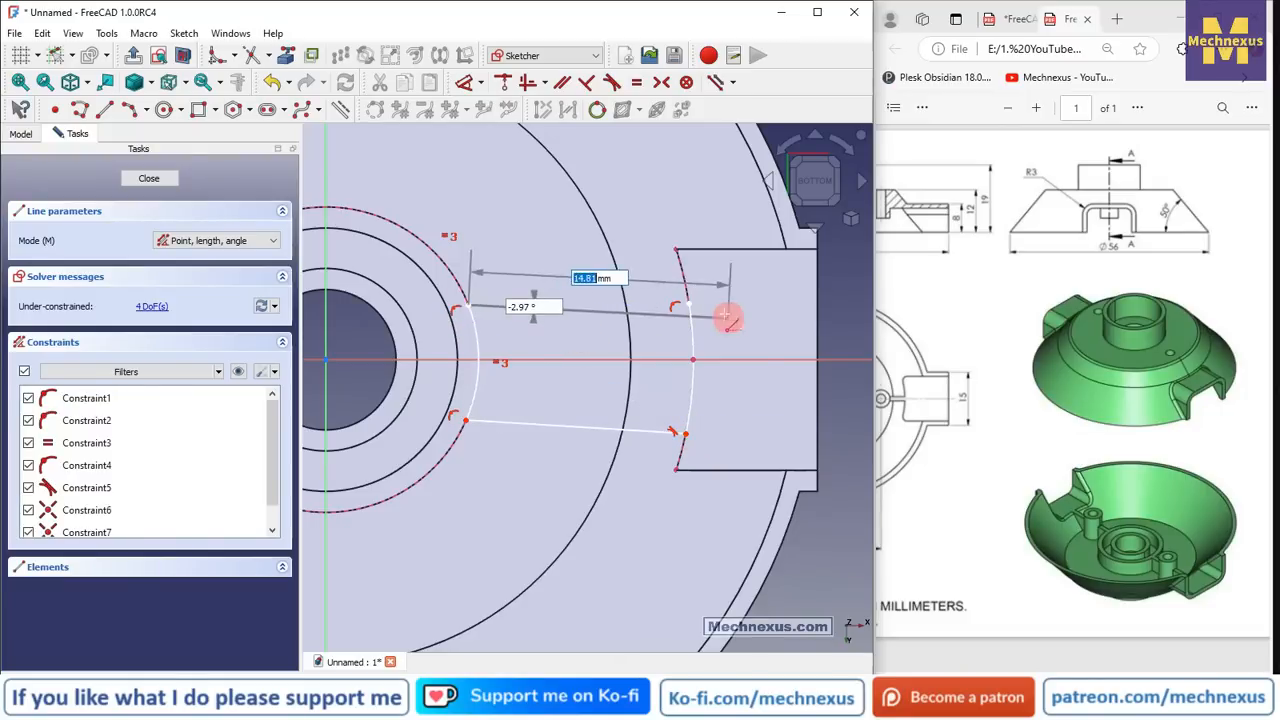
{"action": "left_click", "coordinate": [685, 305]}
{"action": "right_click", "coordinate": [558, 324]}
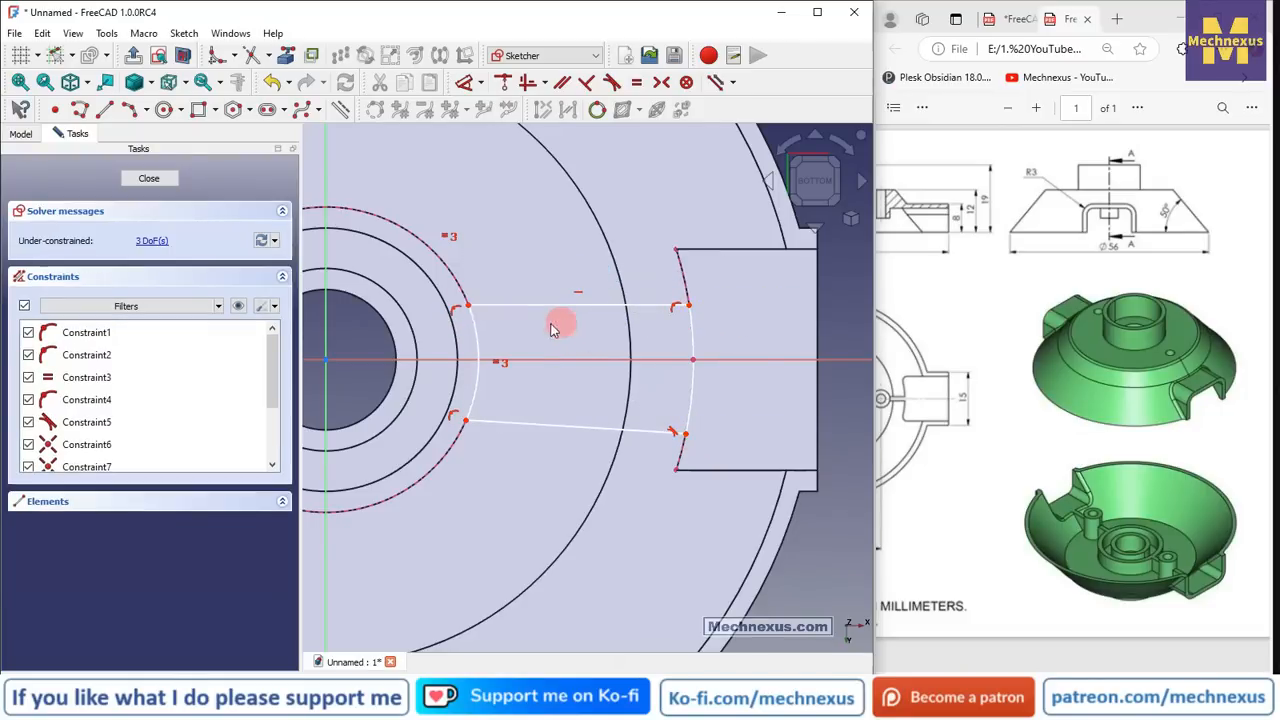
{"action": "left_click", "coordinate": [566, 428]}
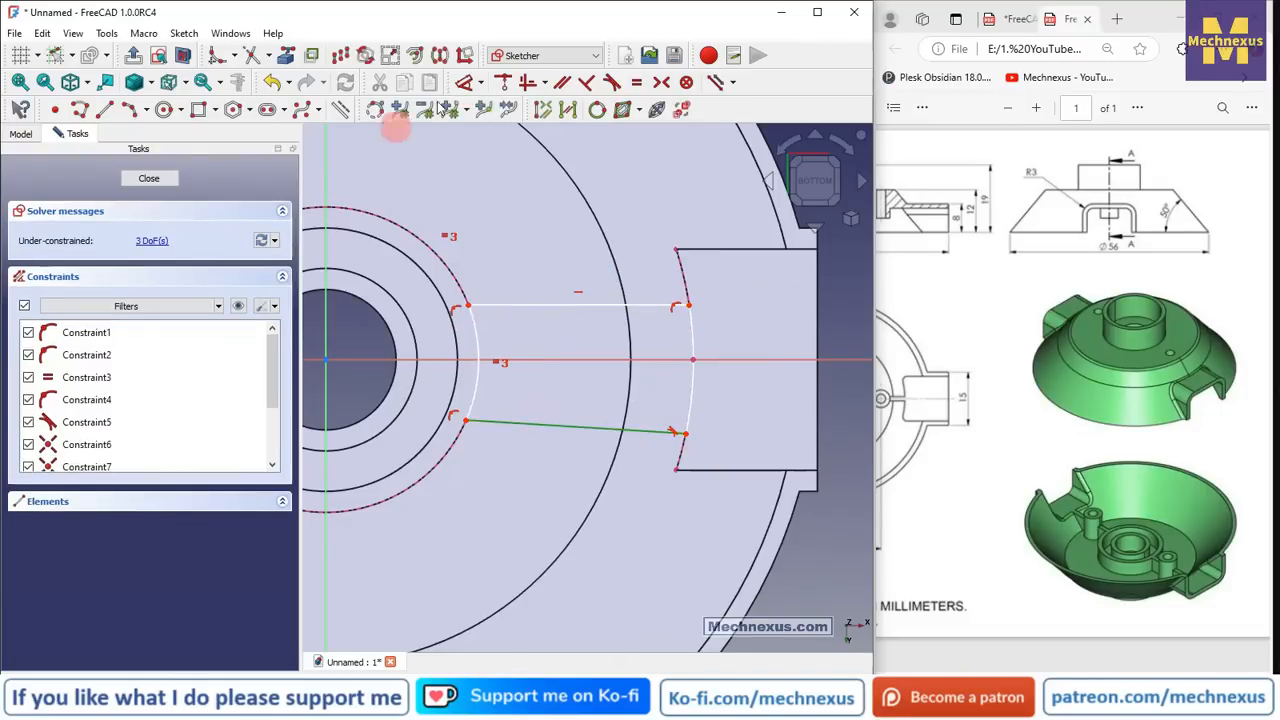
- Make the lower line horizontal and the slot corners symmetric about the horizontal axis
{"action": "left_click", "coordinate": [524, 82]}
{"action": "scroll", "coordinate": [575, 398], "scroll_direction": "up", "scroll_amount": 2}
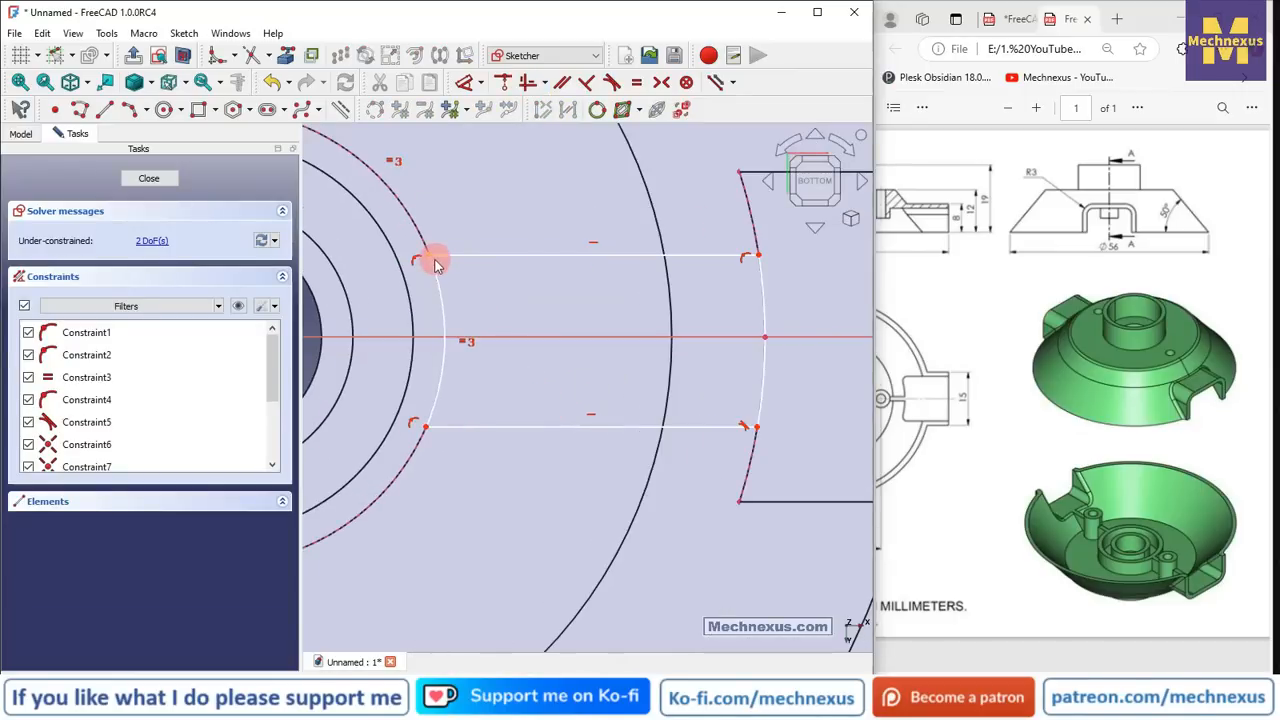
{"action": "scroll", "coordinate": [500, 343], "scroll_direction": "down", "scroll_amount": 2}
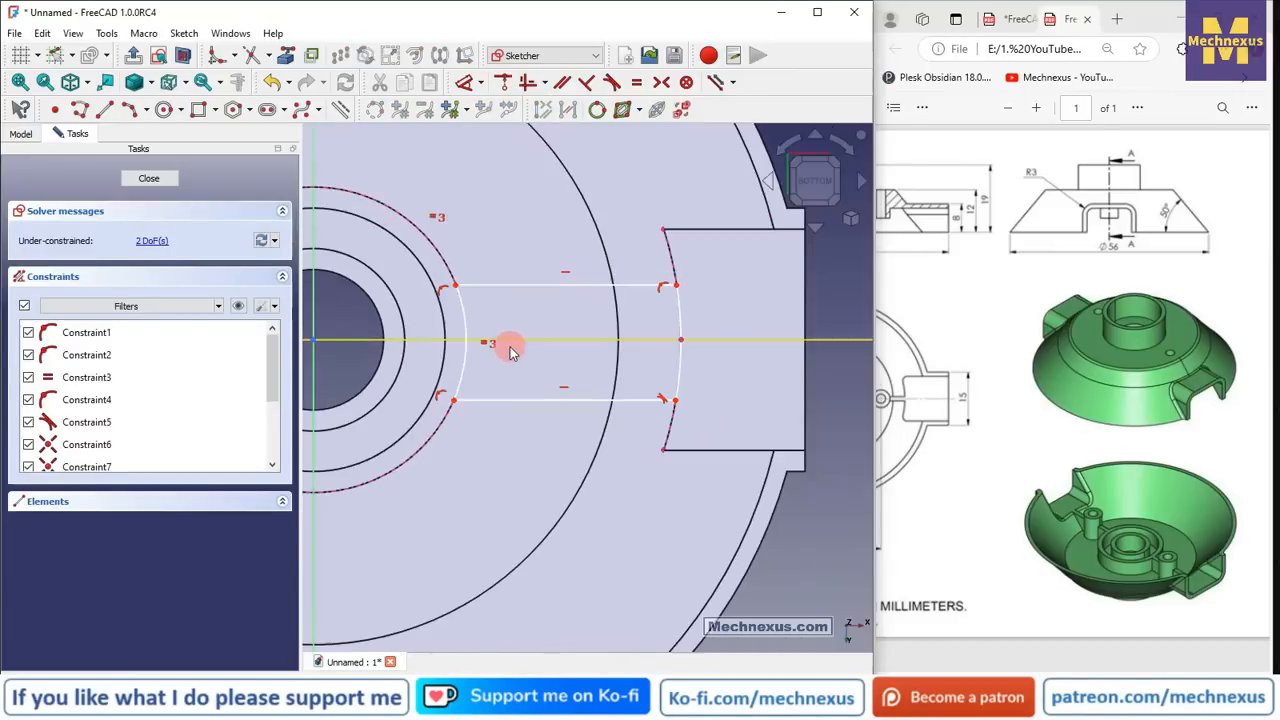
{"action": "left_click", "coordinate": [662, 85]}
{"action": "scroll", "coordinate": [457, 334], "scroll_direction": "up", "scroll_amount": 2}
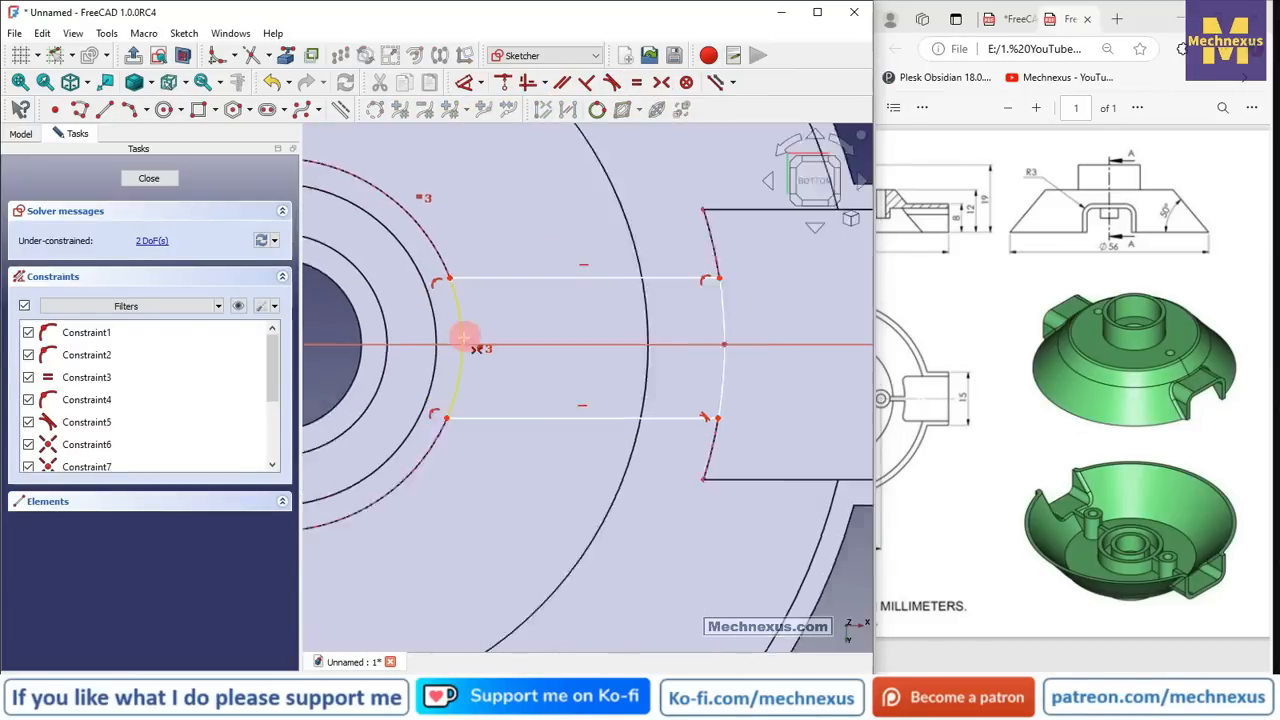
{"action": "left_click", "coordinate": [430, 271]}
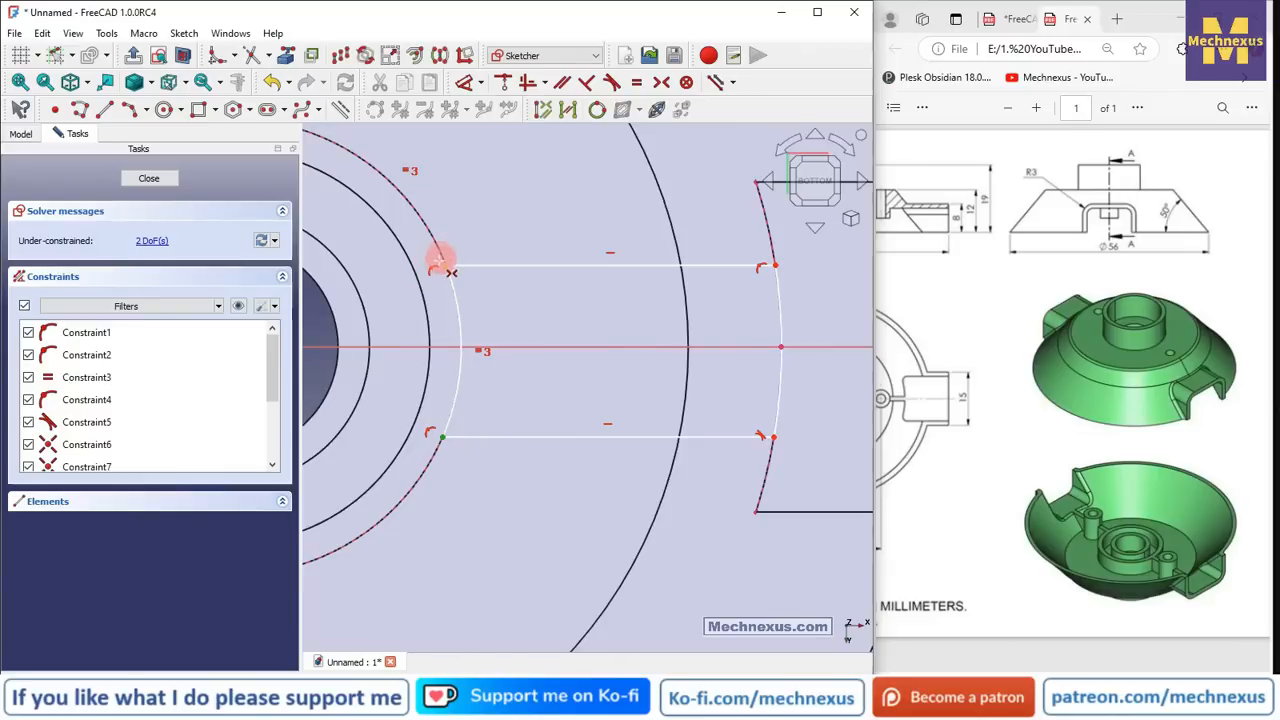
{"action": "left_click", "coordinate": [513, 347]}
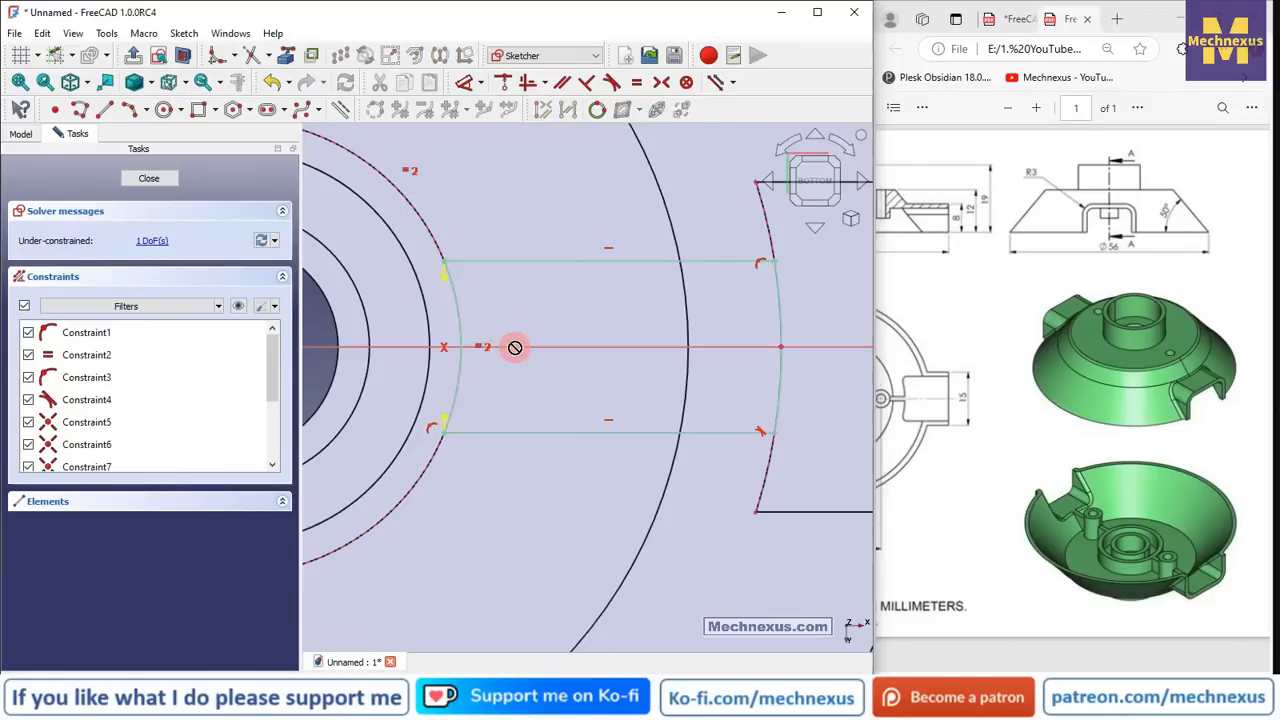
{"action": "scroll", "coordinate": [510, 352], "scroll_direction": "down", "scroll_amount": 3}
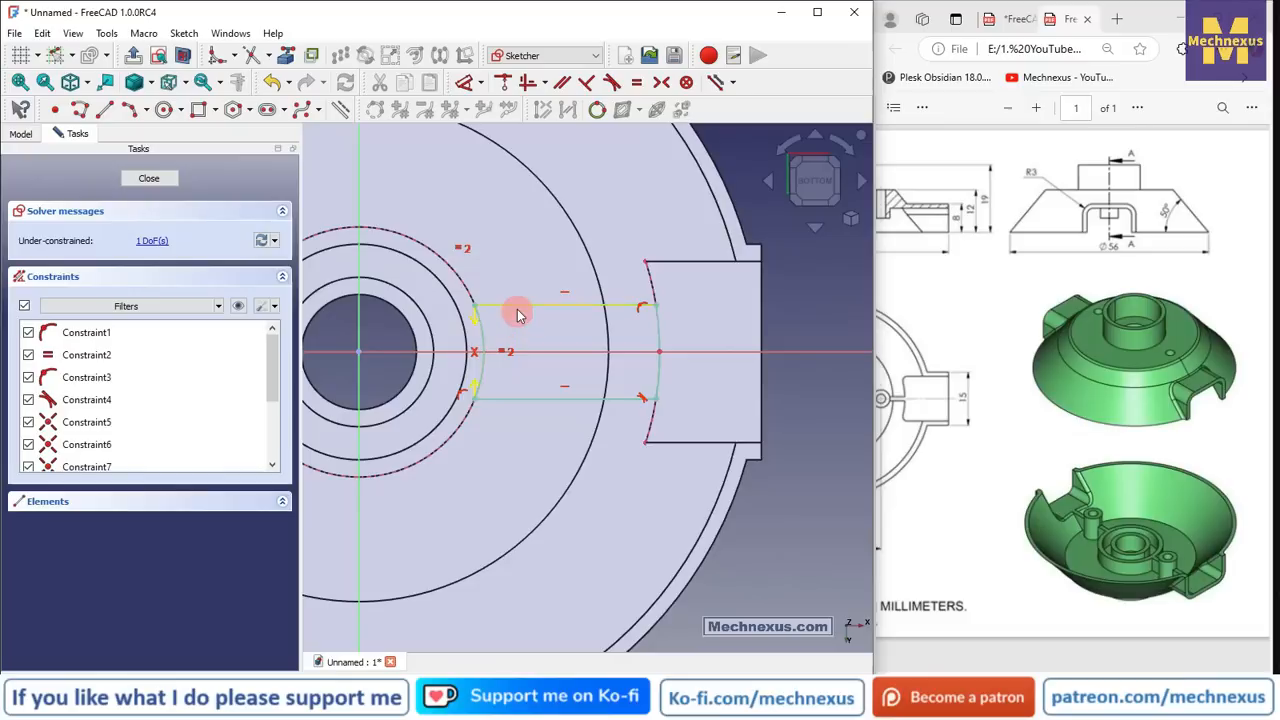
{"action": "mouse_move", "coordinate": [517, 309]}
{"action": "left_mouse_down"}
{"action": "mouse_move", "coordinate": [517, 337]}
{"action": "mouse_move", "coordinate": [521, 318]}
{"action": "left_mouse_up"}
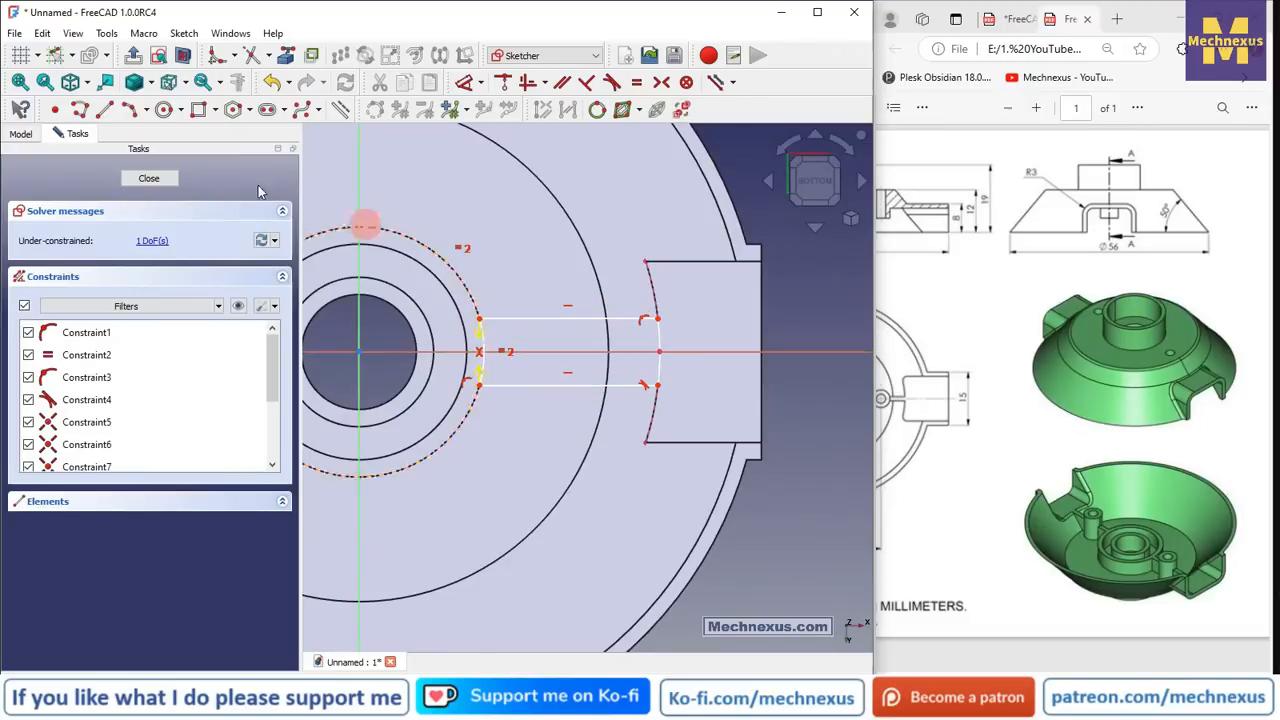
- Constrain the slot width to a 1.2 mm vertical distance and close Sketch005
{"action": "left_click", "coordinate": [464, 85]}
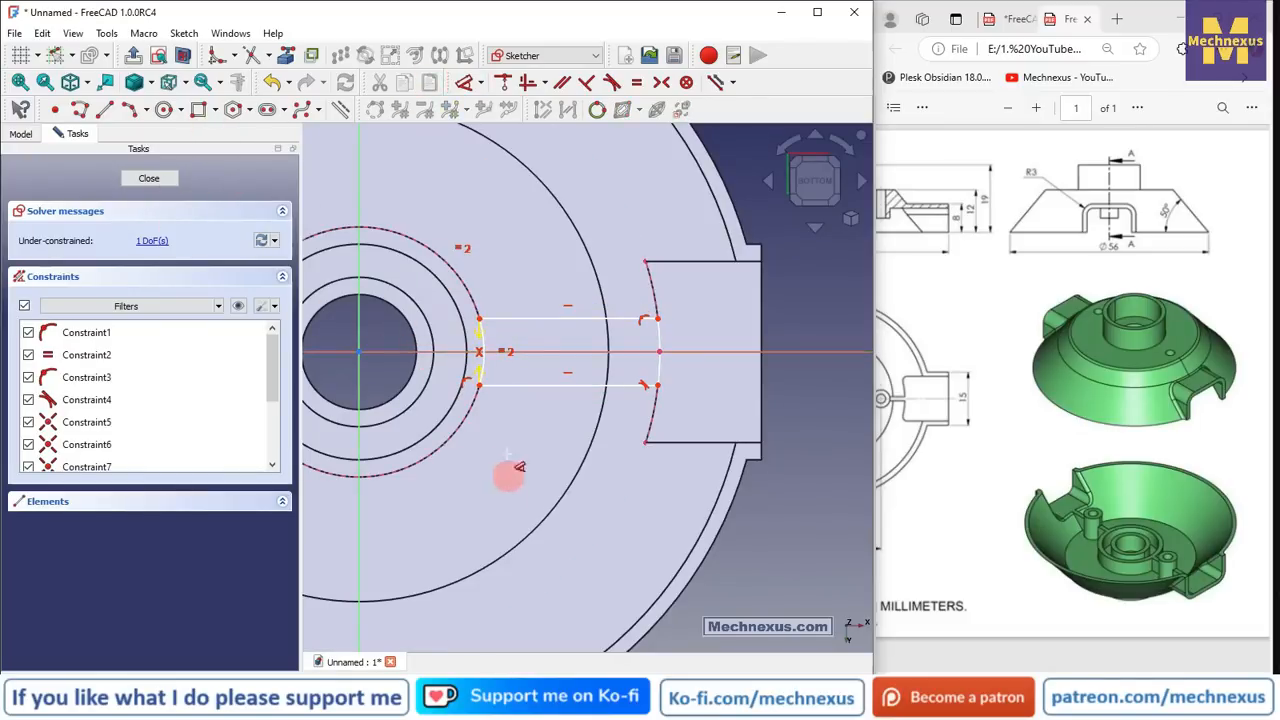
{"action": "left_click", "coordinate": [481, 385]}
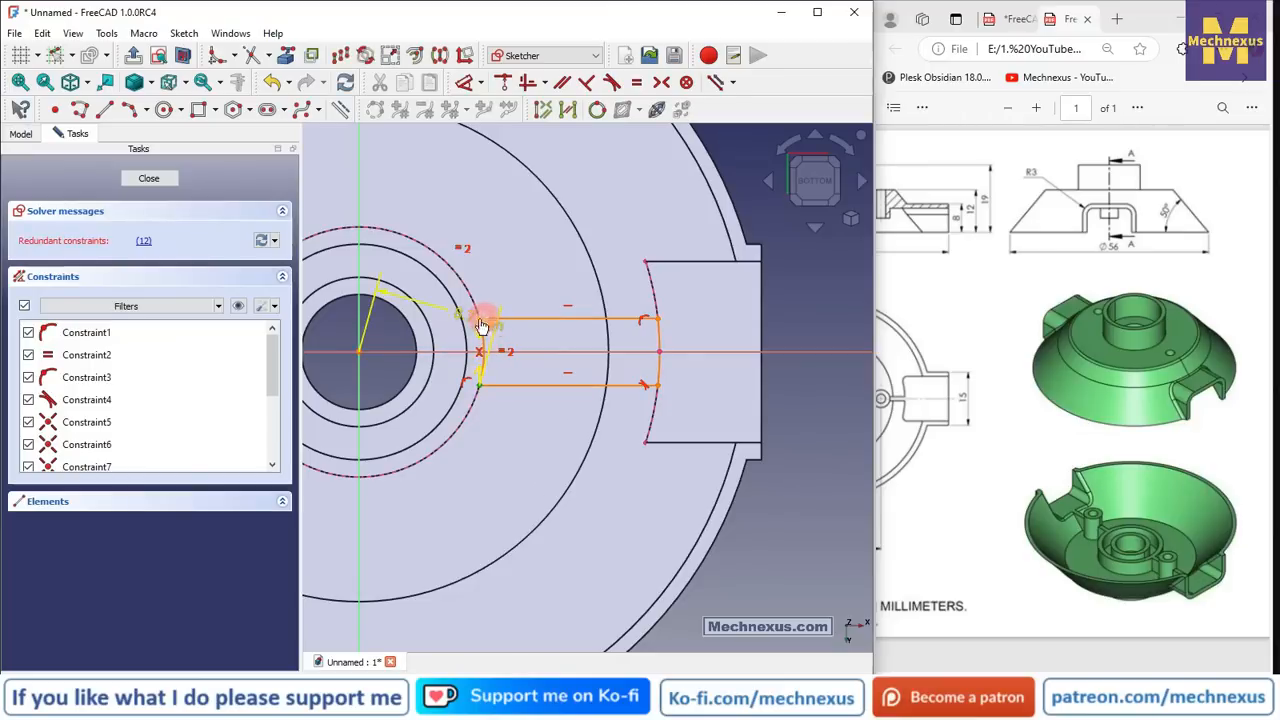
{"action": "left_click", "coordinate": [481, 321]}
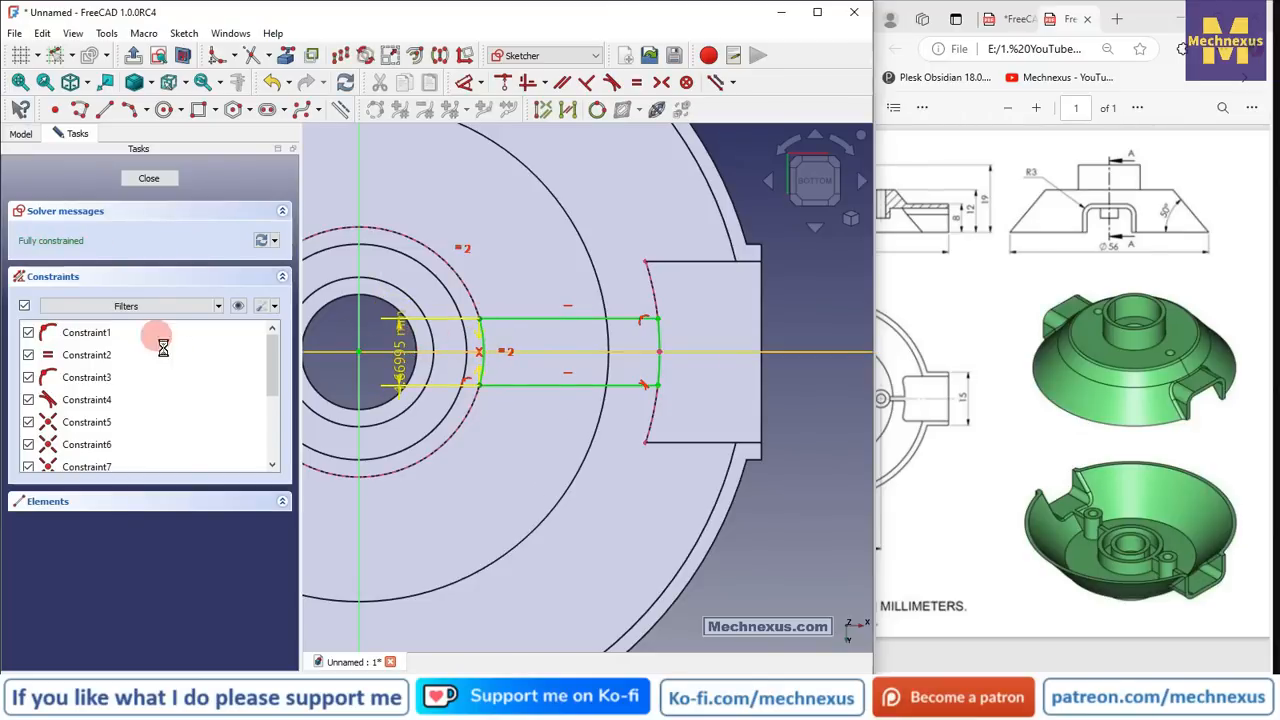
{"action": "key", "text": "Escape"}
{"action": "scroll", "coordinate": [475, 389], "scroll_direction": "up", "scroll_amount": 2}
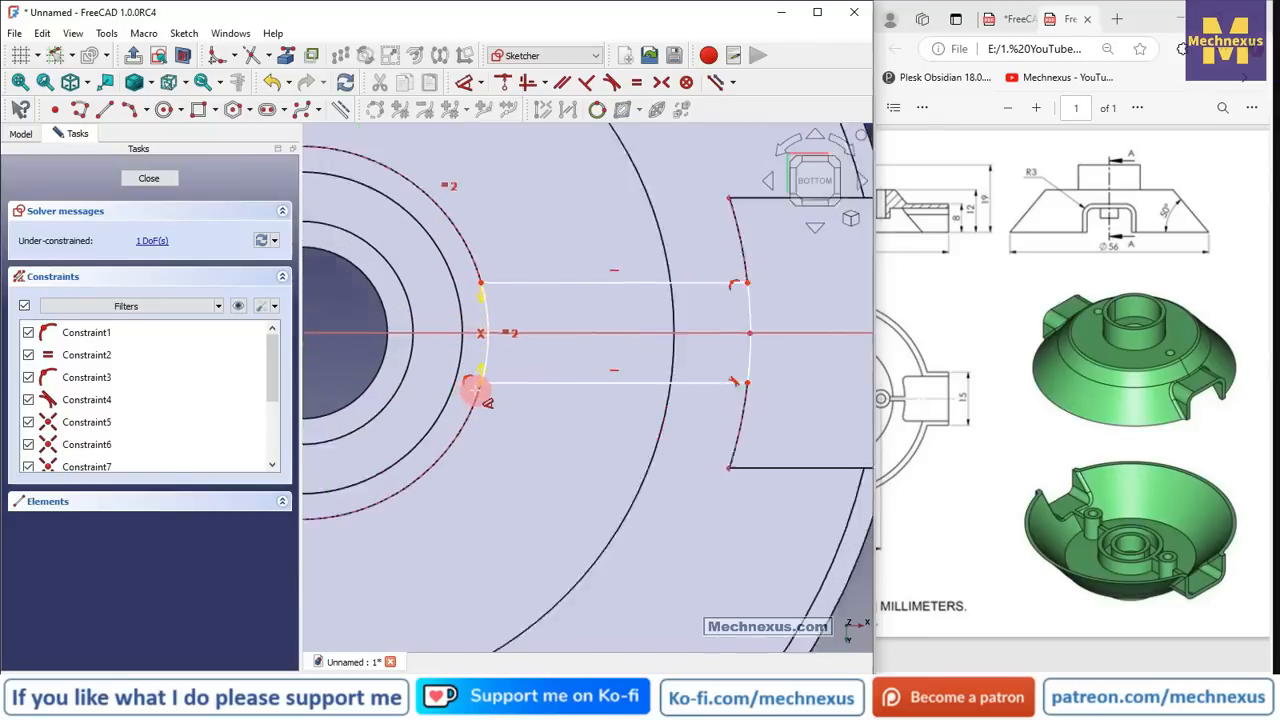
{"action": "scroll", "coordinate": [474, 389], "scroll_direction": "up", "scroll_amount": 1}
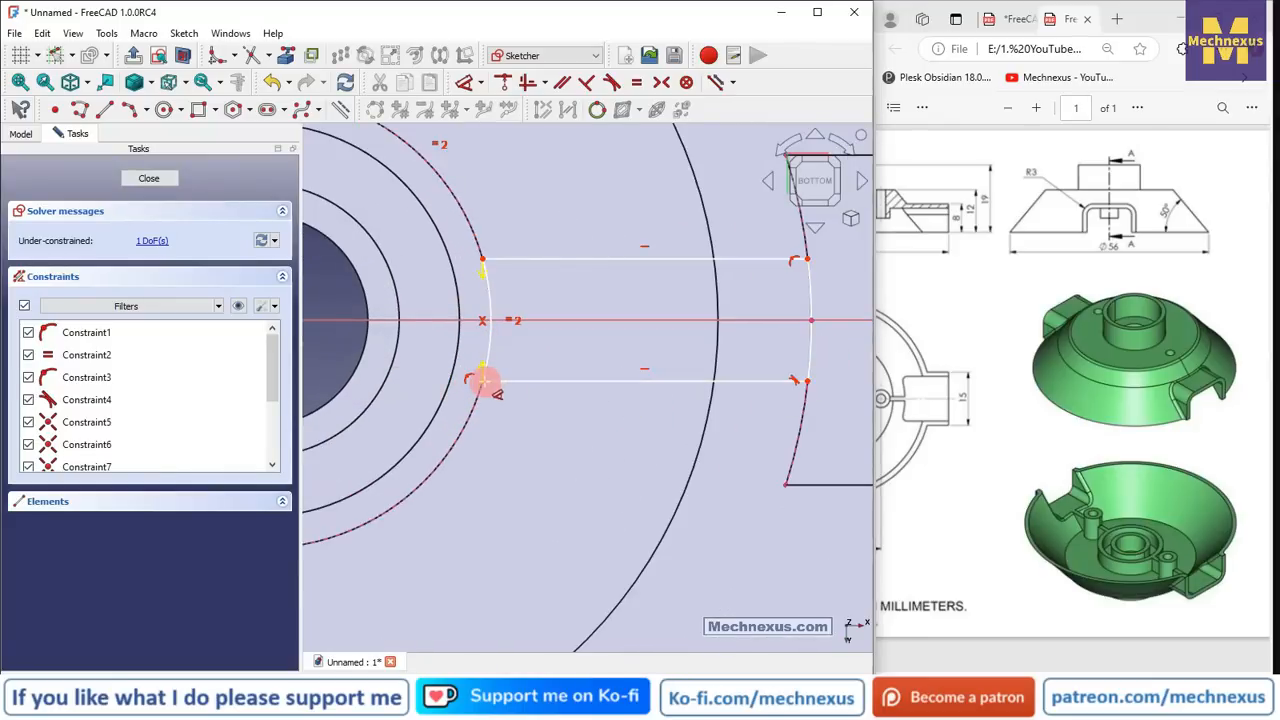
{"action": "left_click", "coordinate": [483, 381]}
{"action": "left_click", "coordinate": [482, 261]}
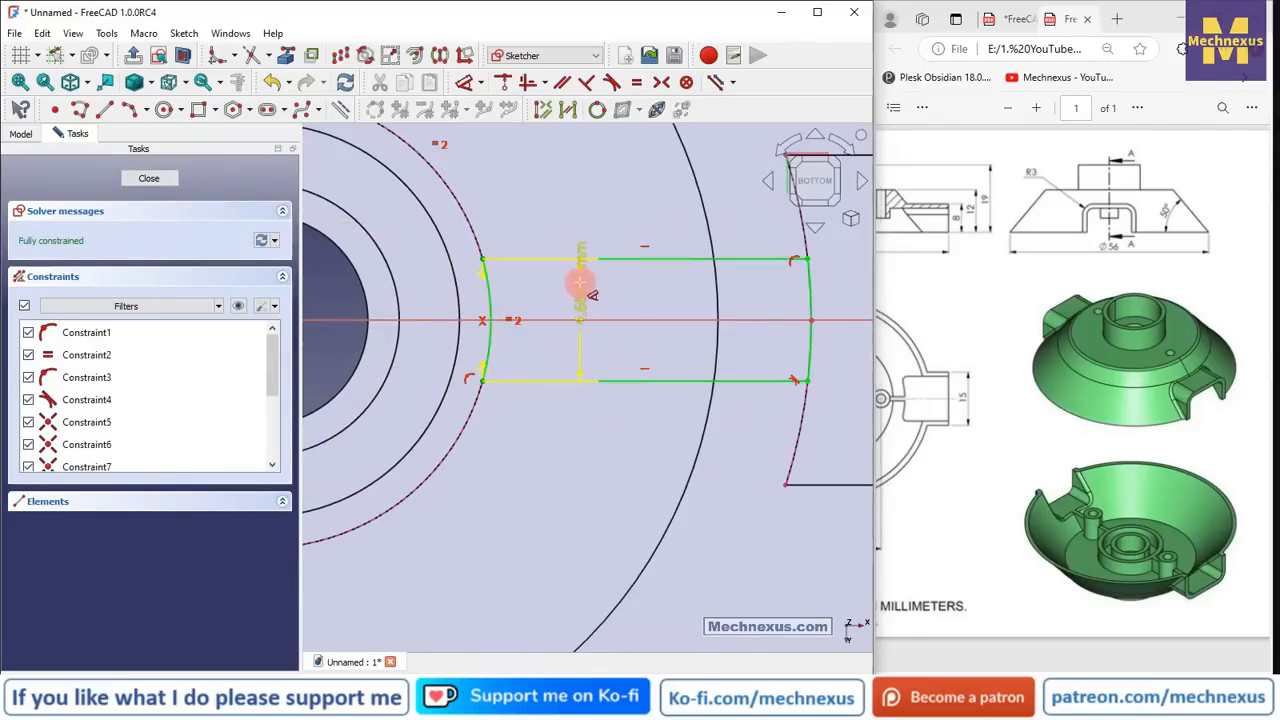
{"action": "left_click", "coordinate": [580, 283]}
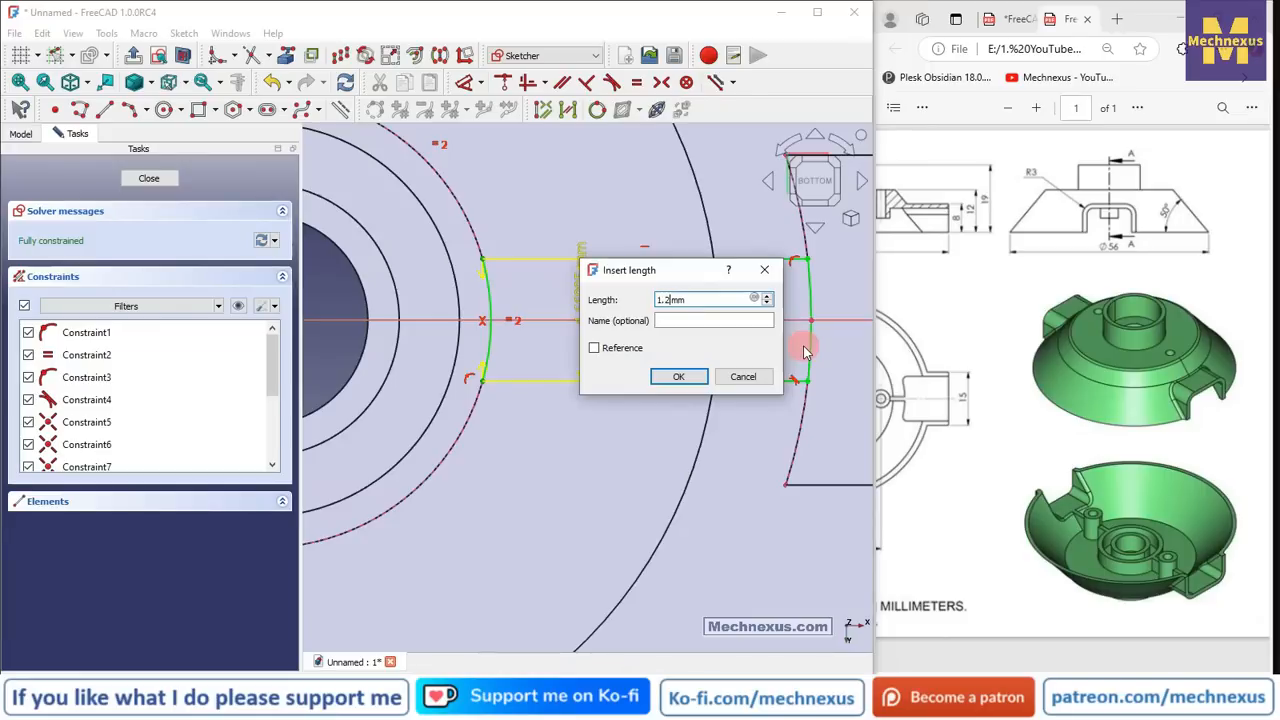
{"action": "key", "text": "Return"}
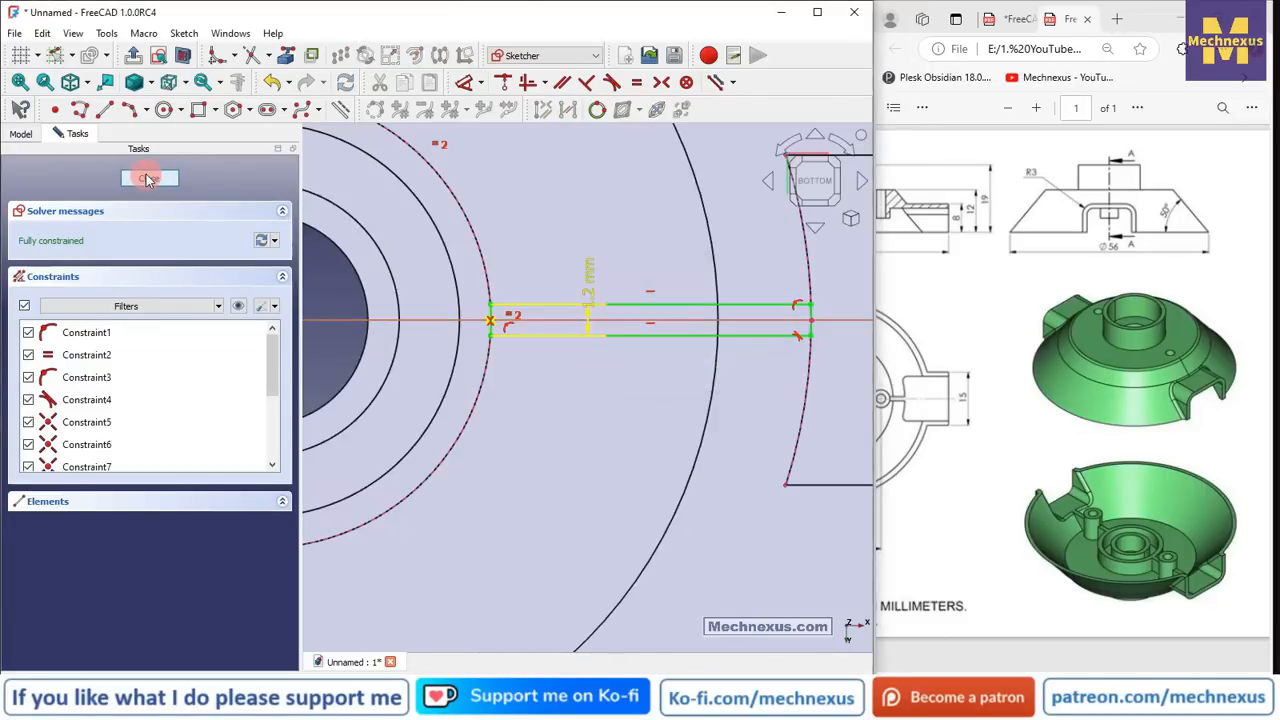
{"action": "left_click", "coordinate": [148, 179]}
{"action": "mouse_move", "coordinate": [500, 363]}
{"action": "left_mouse_down"}
{"action": "mouse_move", "coordinate": [614, 366]}
{"action": "mouse_move", "coordinate": [623, 409]}
{"action": "left_mouse_up"}
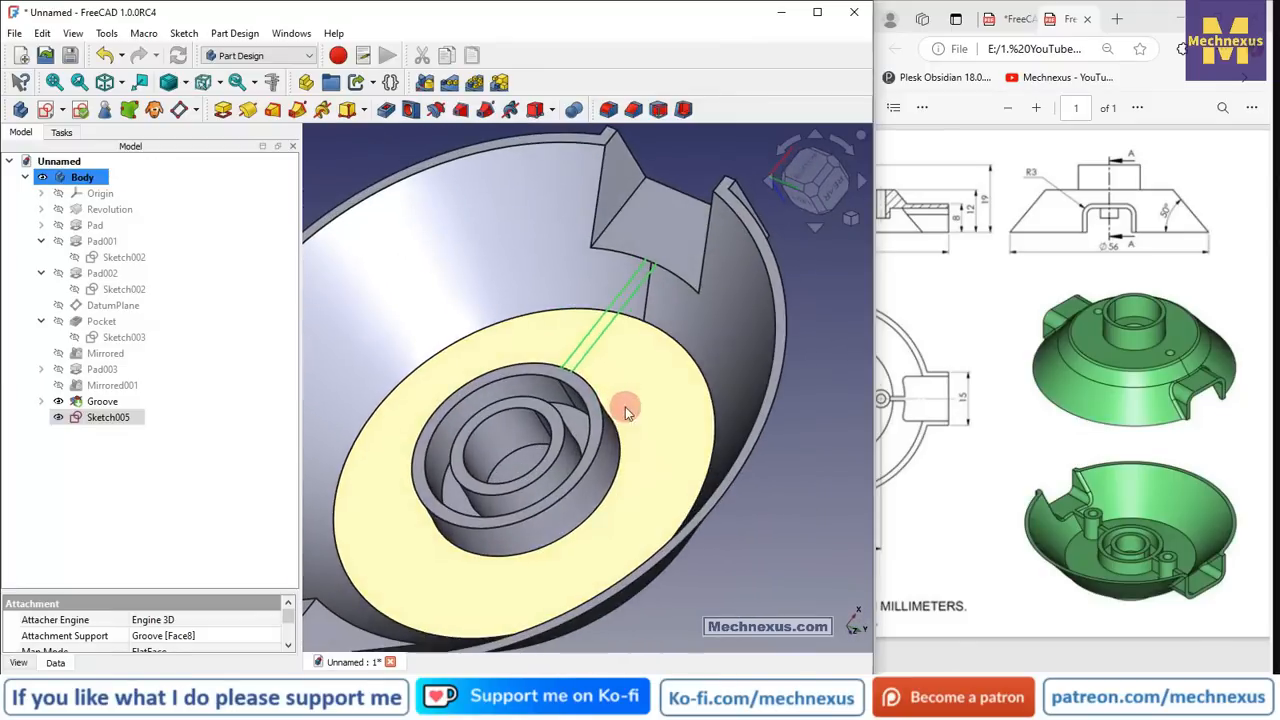
- Pad Sketch005 up to Groove face 31, creating the thin rib Pad004
{"action": "left_click", "coordinate": [224, 109]}
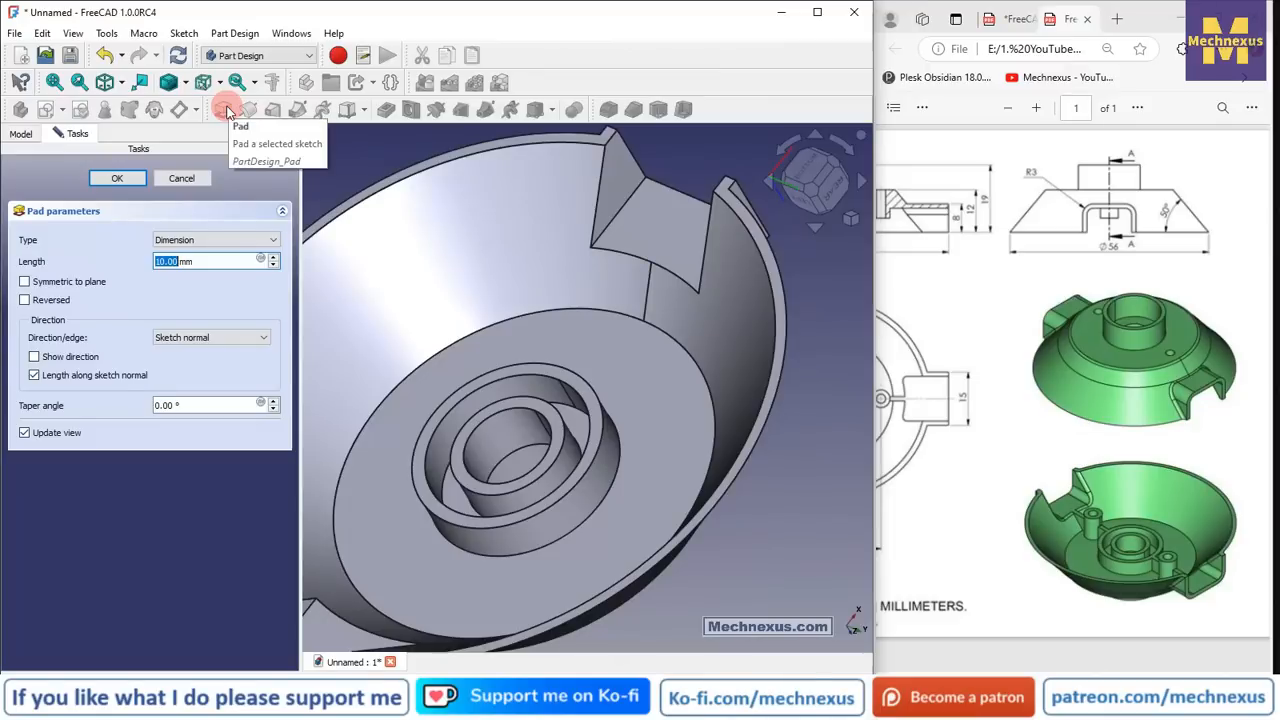
{"action": "left_click", "coordinate": [186, 242]}
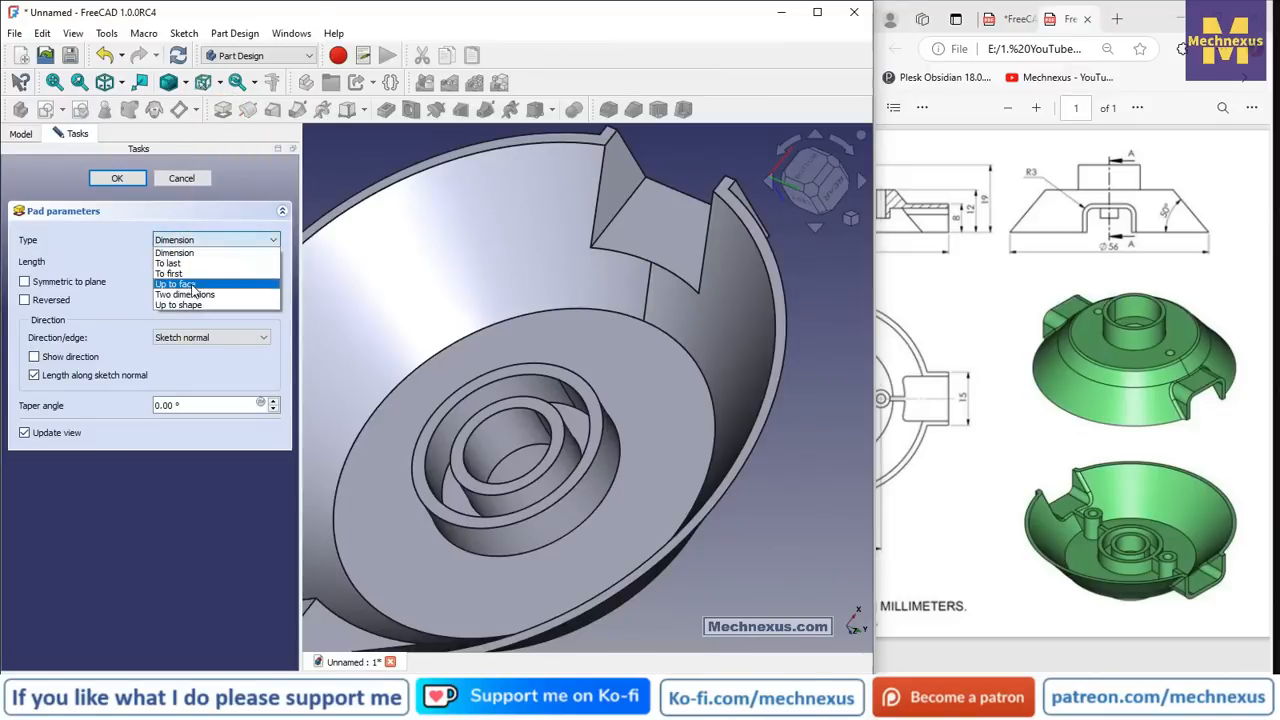
{"action": "left_click", "coordinate": [190, 285]}
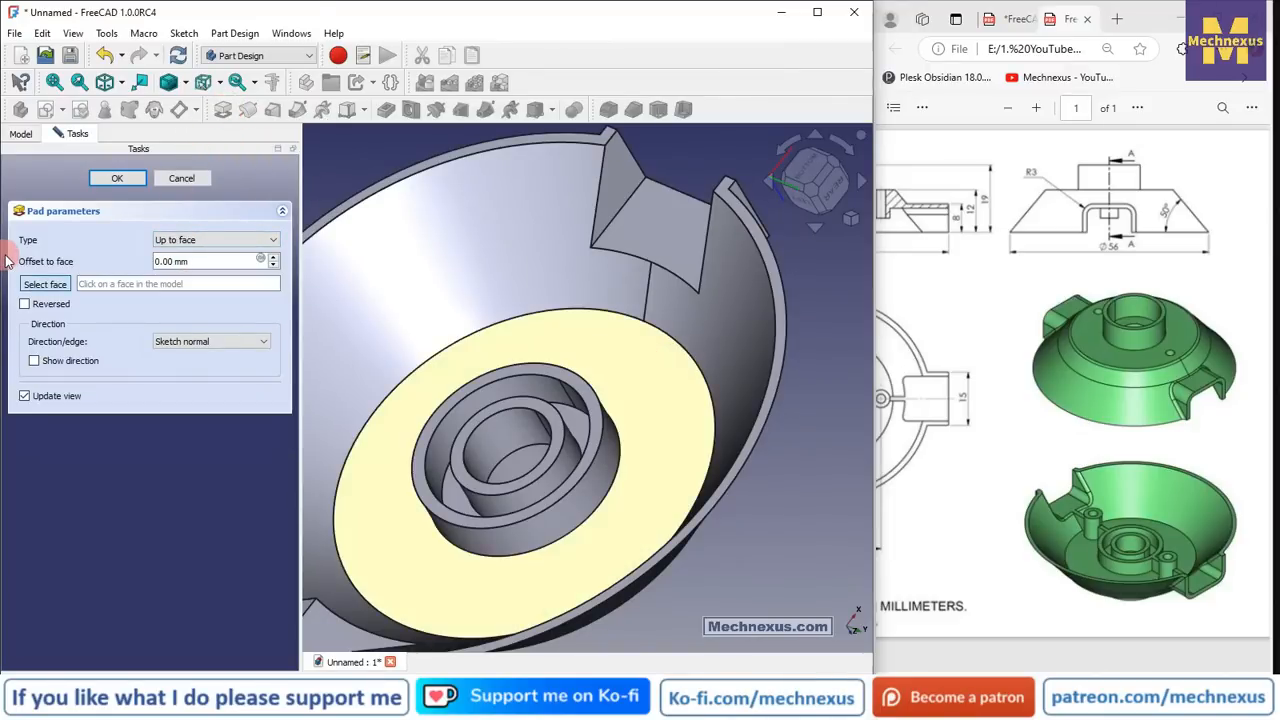
{"action": "scroll", "coordinate": [600, 357], "scroll_direction": "down", "scroll_amount": 3}
{"action": "mouse_move", "coordinate": [600, 357]}
{"action": "middle_mouse_down"}
{"action": "mouse_move", "coordinate": [400, 403]}
{"action": "mouse_move", "coordinate": [638, 356]}
{"action": "mouse_move", "coordinate": [600, 345]}
{"action": "middle_mouse_up"}
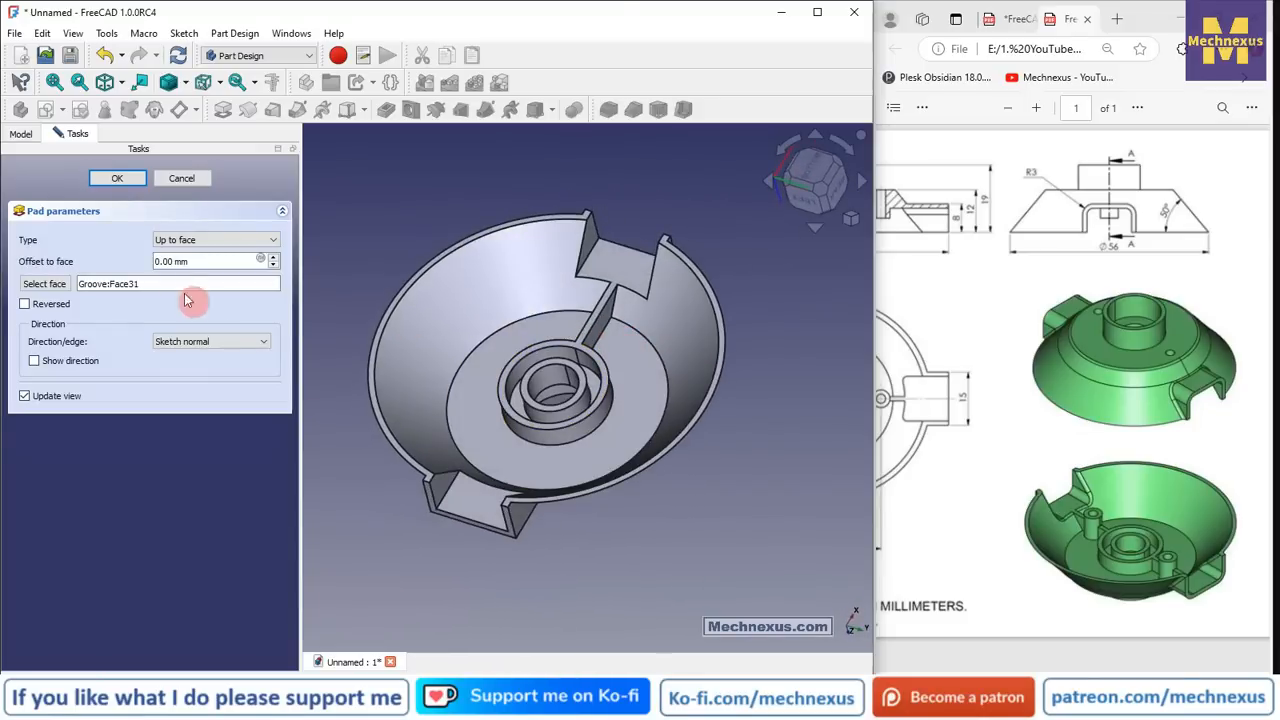
{"action": "left_click", "coordinate": [123, 178]}
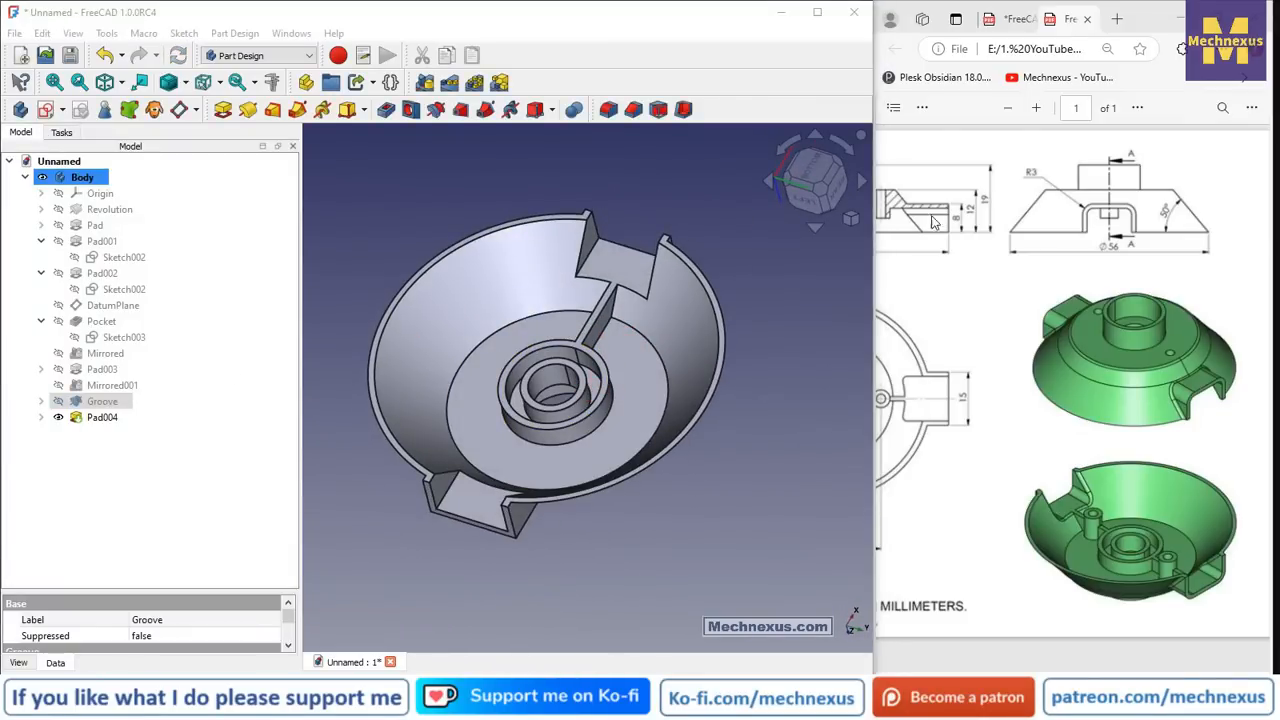
- Mirror the Pad004 rib across the base YZ plane as Mirrored002
{"action": "left_click", "coordinate": [103, 418]}
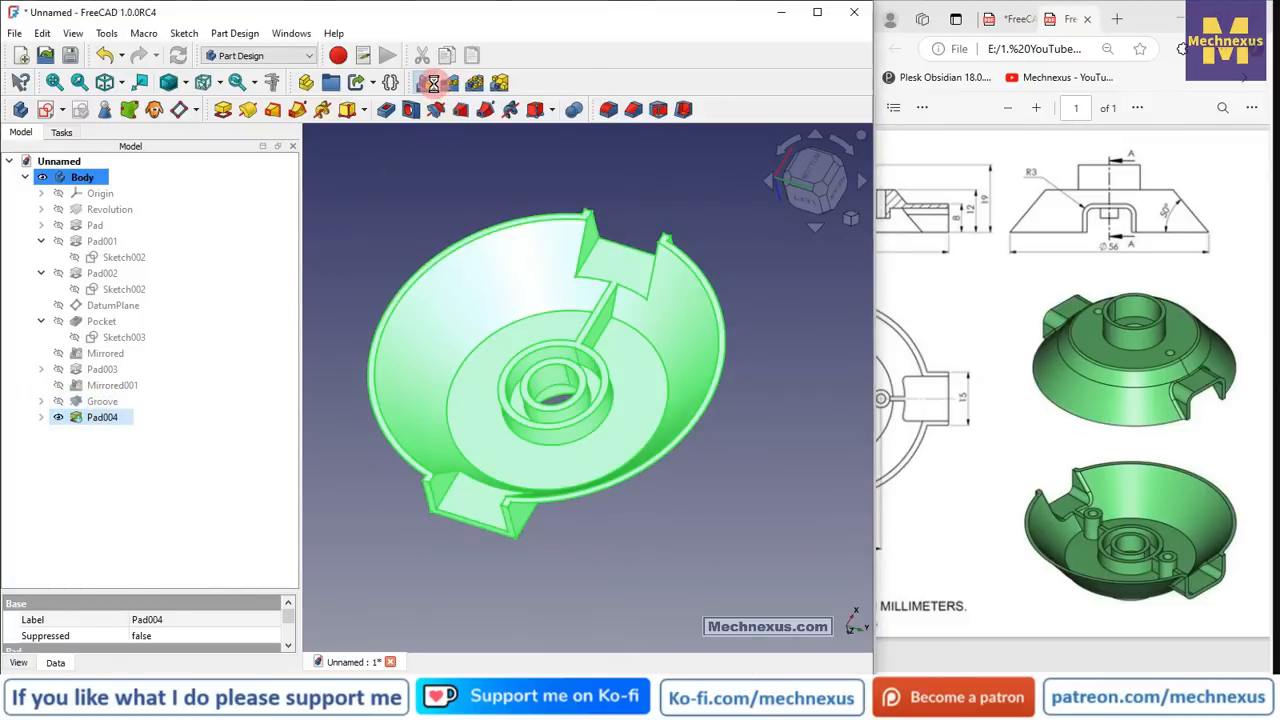
{"action": "left_click", "coordinate": [433, 83]}
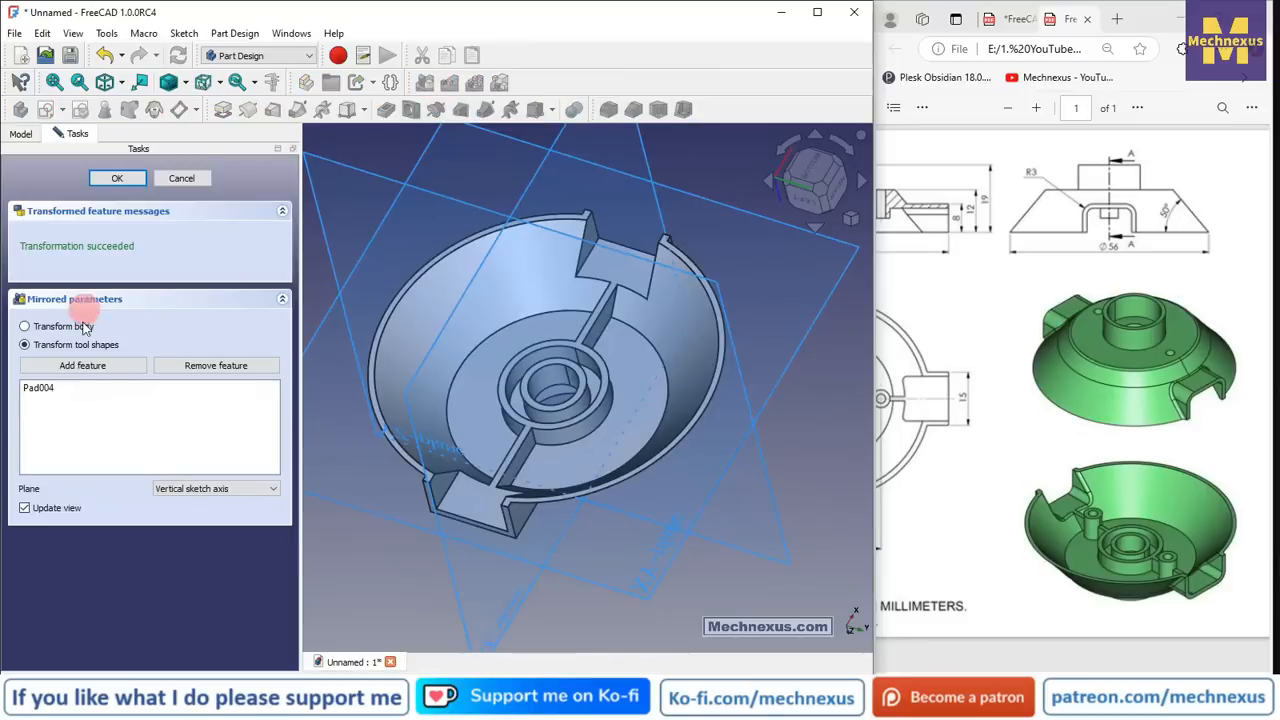
{"action": "left_click", "coordinate": [212, 552]}
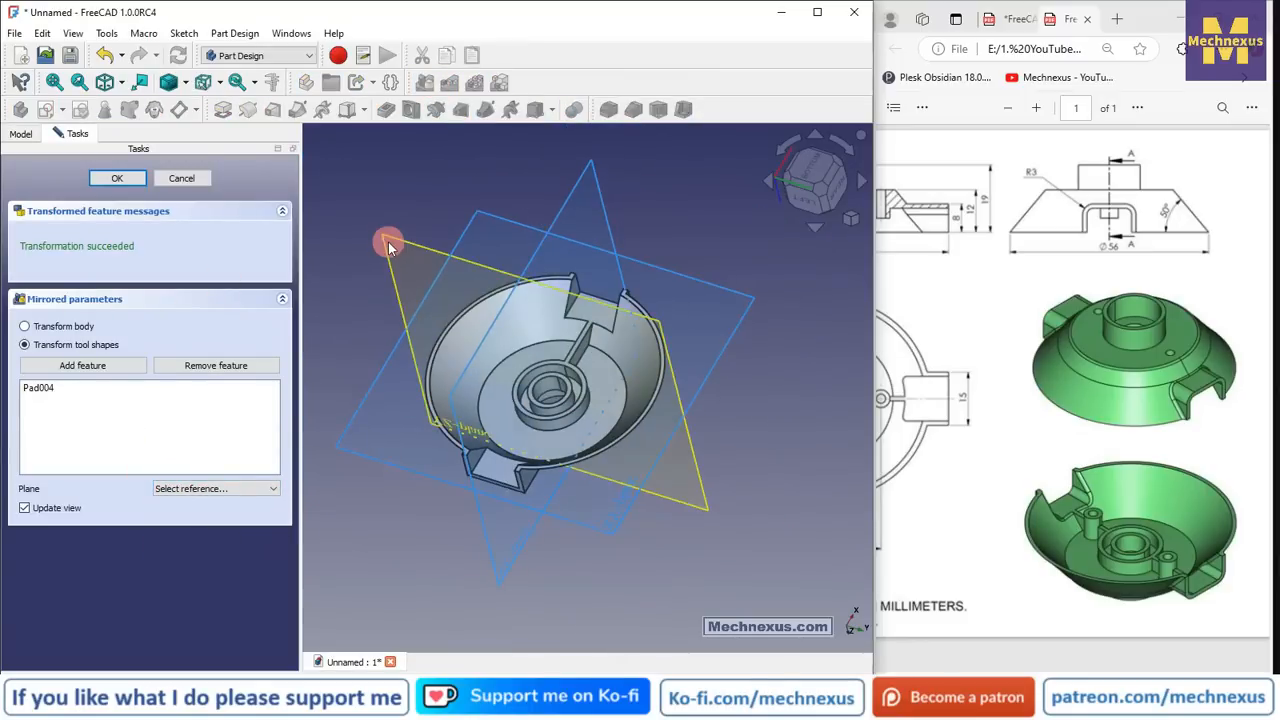
{"action": "left_click", "coordinate": [388, 242]}
{"action": "left_click", "coordinate": [118, 180]}
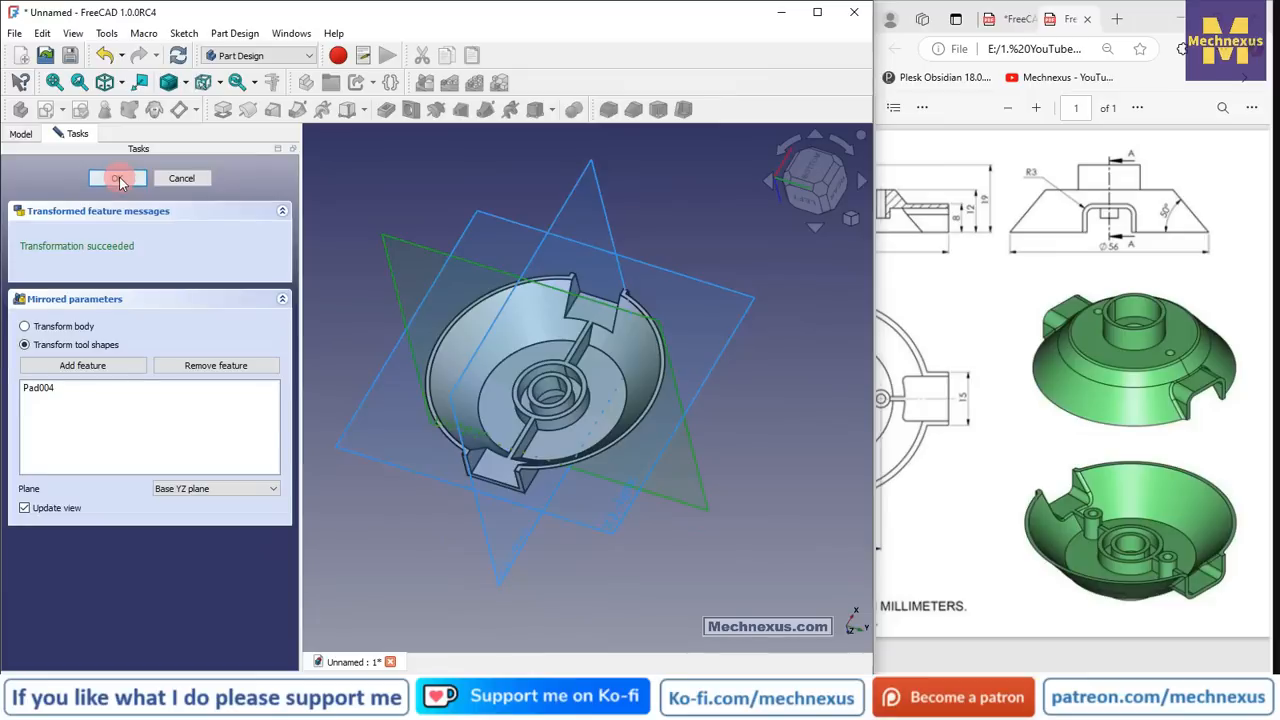
{"action": "left_click_drag", "start_coordinate": [571, 306], "coordinate": [360, 378]}
{"action": "middle_click_drag", "start_coordinate": [360, 378], "coordinate": [364, 370]}
{"action": "scroll", "coordinate": [551, 337], "scroll_direction": "up", "scroll_amount": 6}
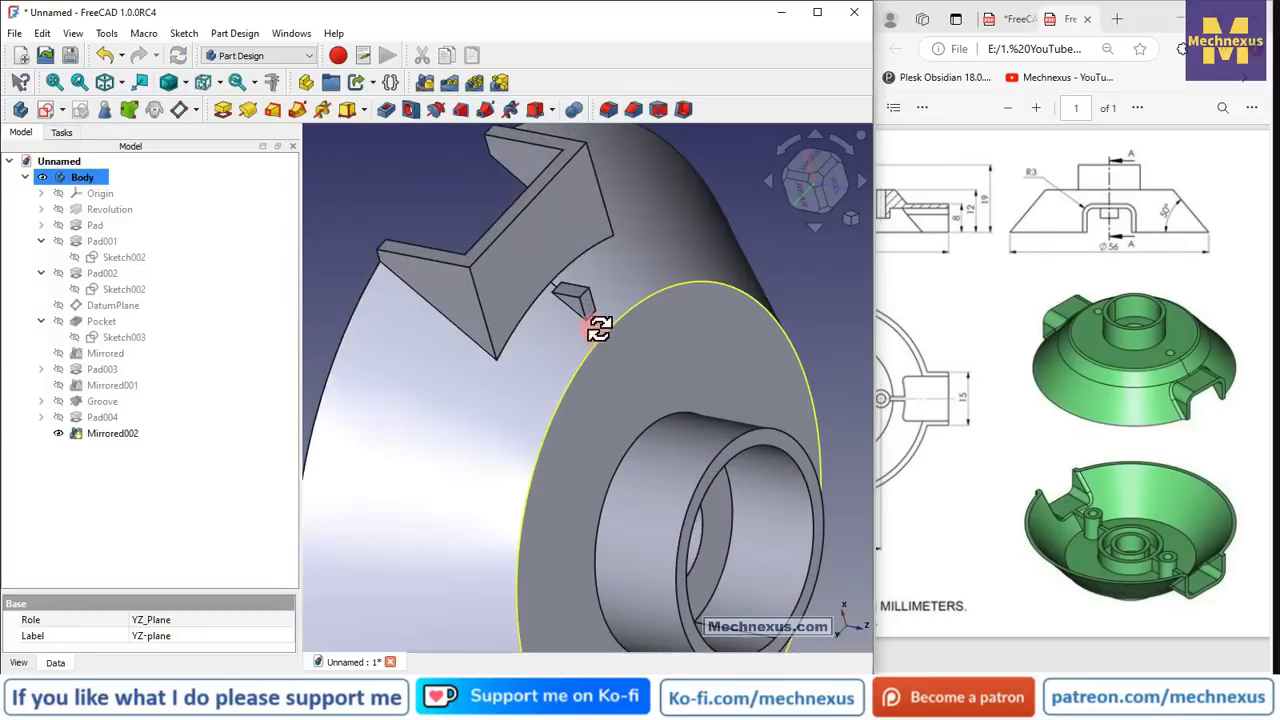
{"action": "middle_click_drag", "start_coordinate": [597, 329], "coordinate": [580, 266]}
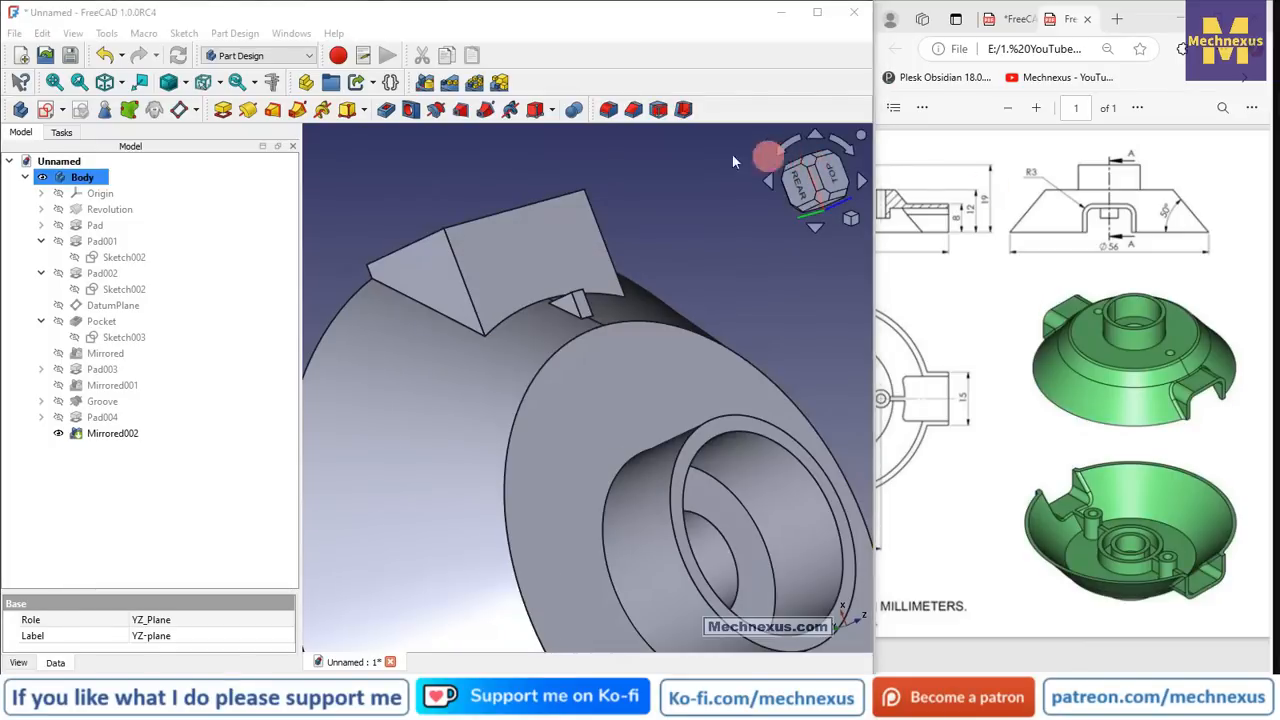
- Switch to an isometric view, show the body's origin planes, and select the XZ plane
{"action": "left_click", "coordinate": [850, 222]}
{"action": "left_click", "coordinate": [850, 224]}
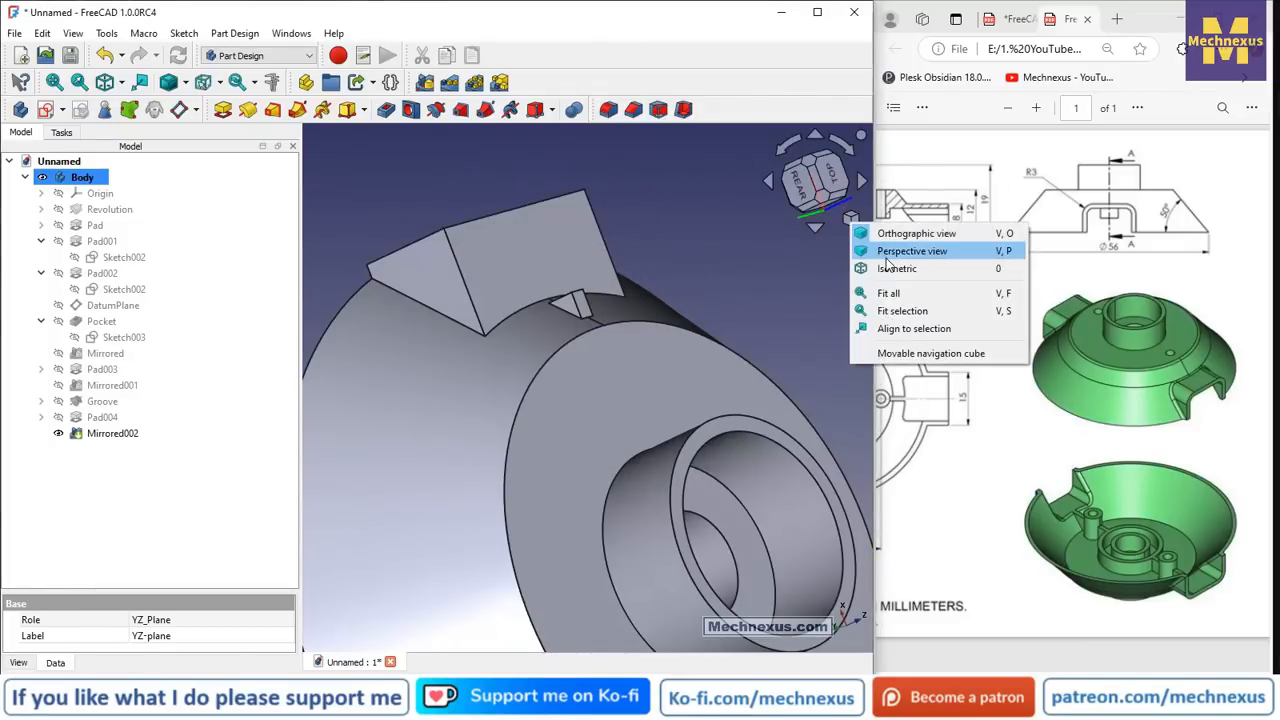
{"action": "left_click", "coordinate": [886, 267]}
{"action": "scroll", "coordinate": [575, 272], "scroll_direction": "down", "scroll_amount": 10}
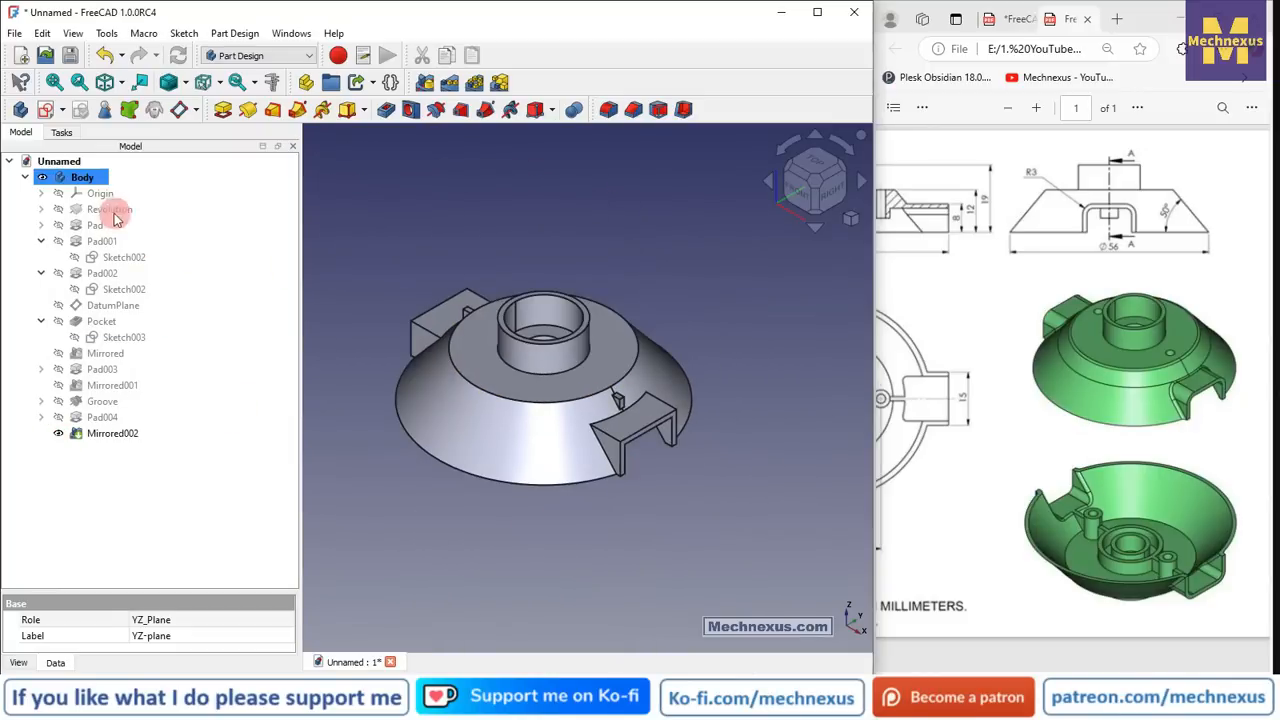
{"action": "left_click", "coordinate": [58, 193]}
{"action": "scroll", "coordinate": [590, 440], "scroll_direction": "down", "scroll_amount": 3}
{"action": "left_click", "coordinate": [748, 531]}
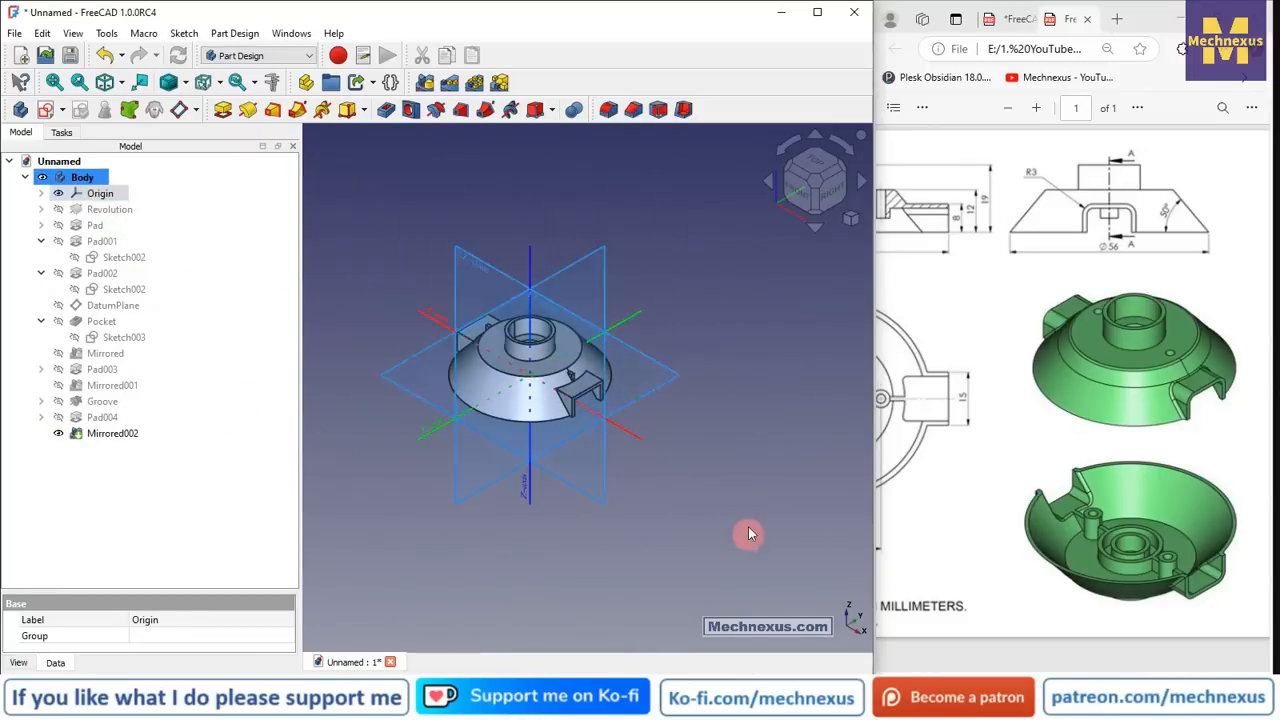
{"action": "left_click", "coordinate": [466, 255]}
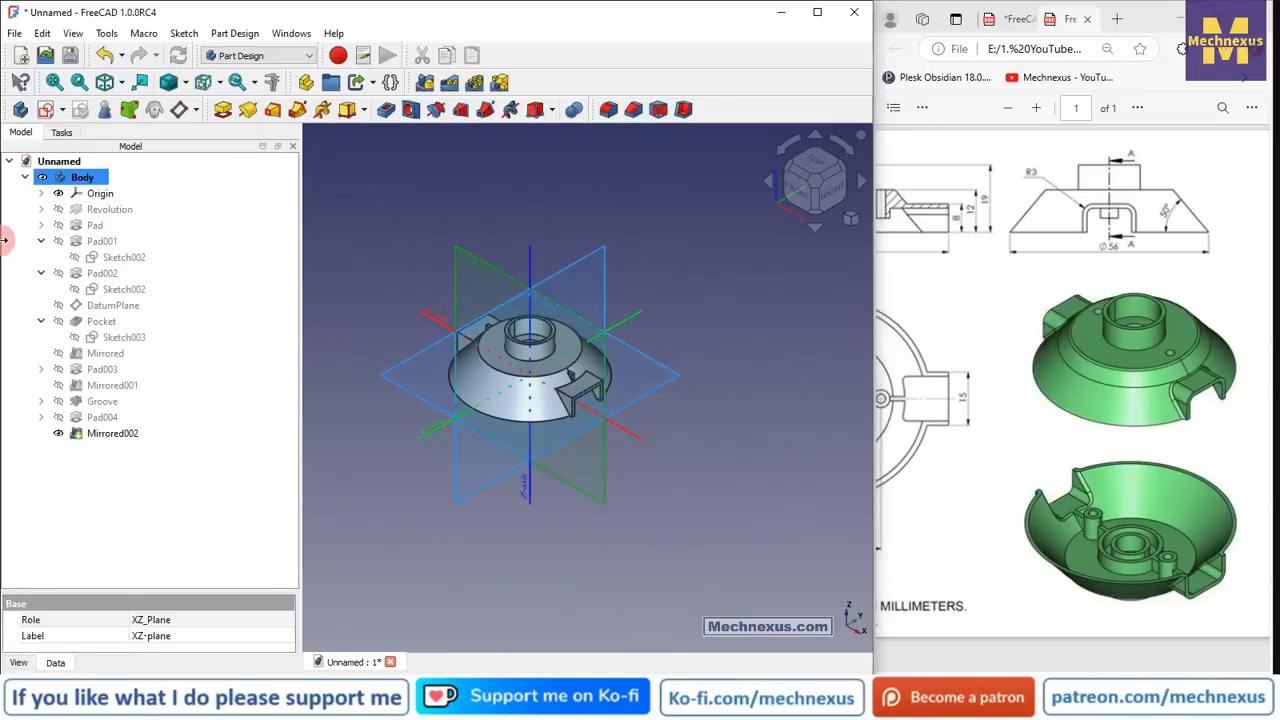
- Start a wireframe sketch on the XZ plane and project the tab's short horizontal edge
{"action": "left_click", "coordinate": [45, 112]}
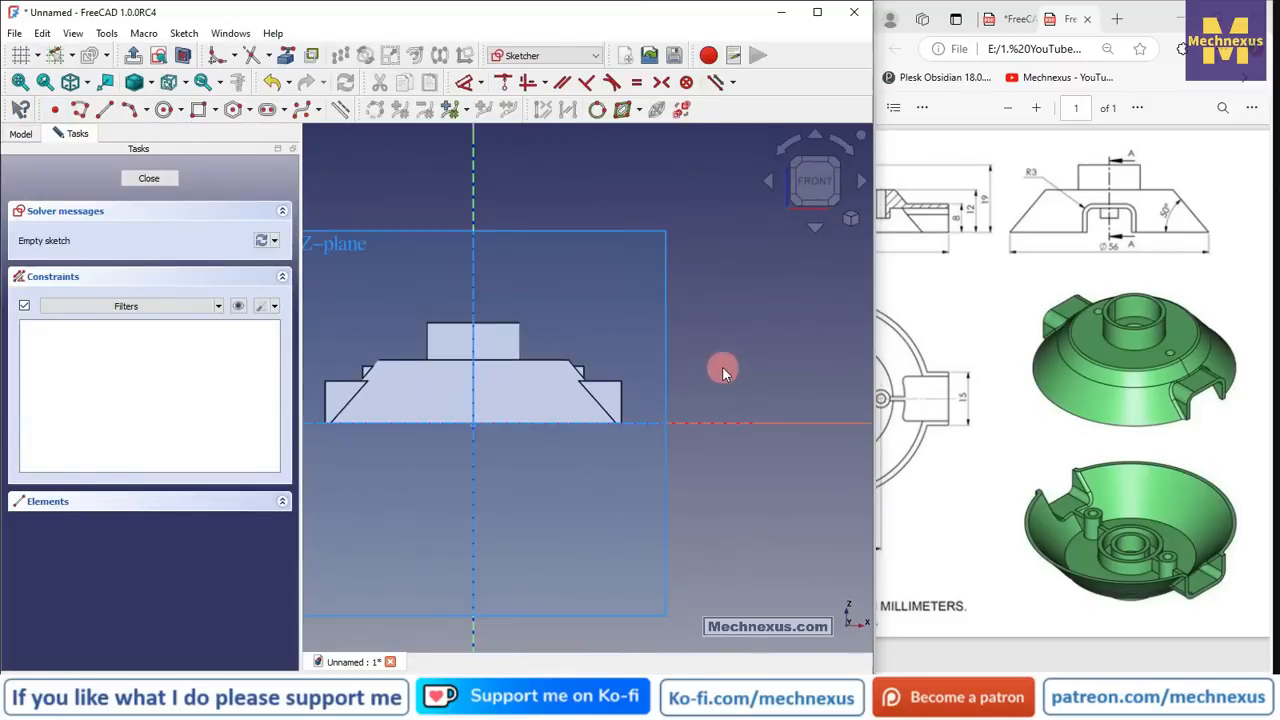
{"action": "left_click", "coordinate": [150, 82]}
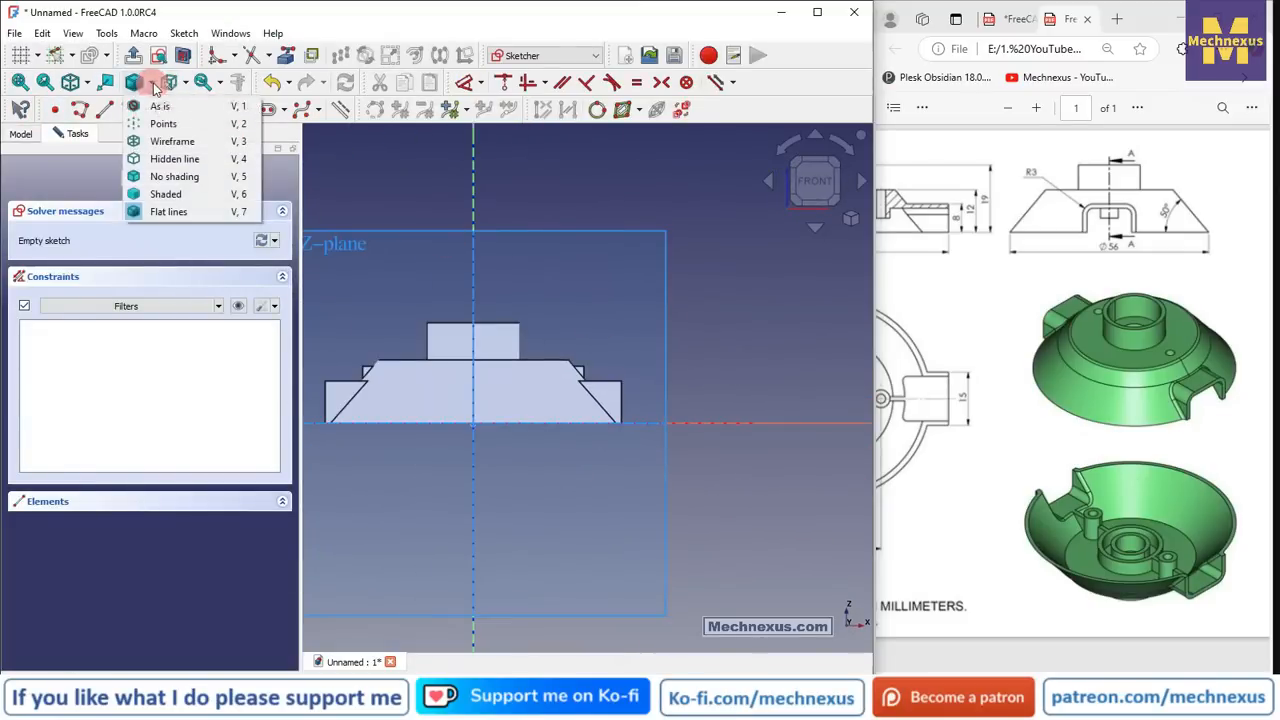
{"action": "left_click", "coordinate": [167, 140]}
{"action": "scroll", "coordinate": [623, 377], "scroll_direction": "up", "scroll_amount": 5}
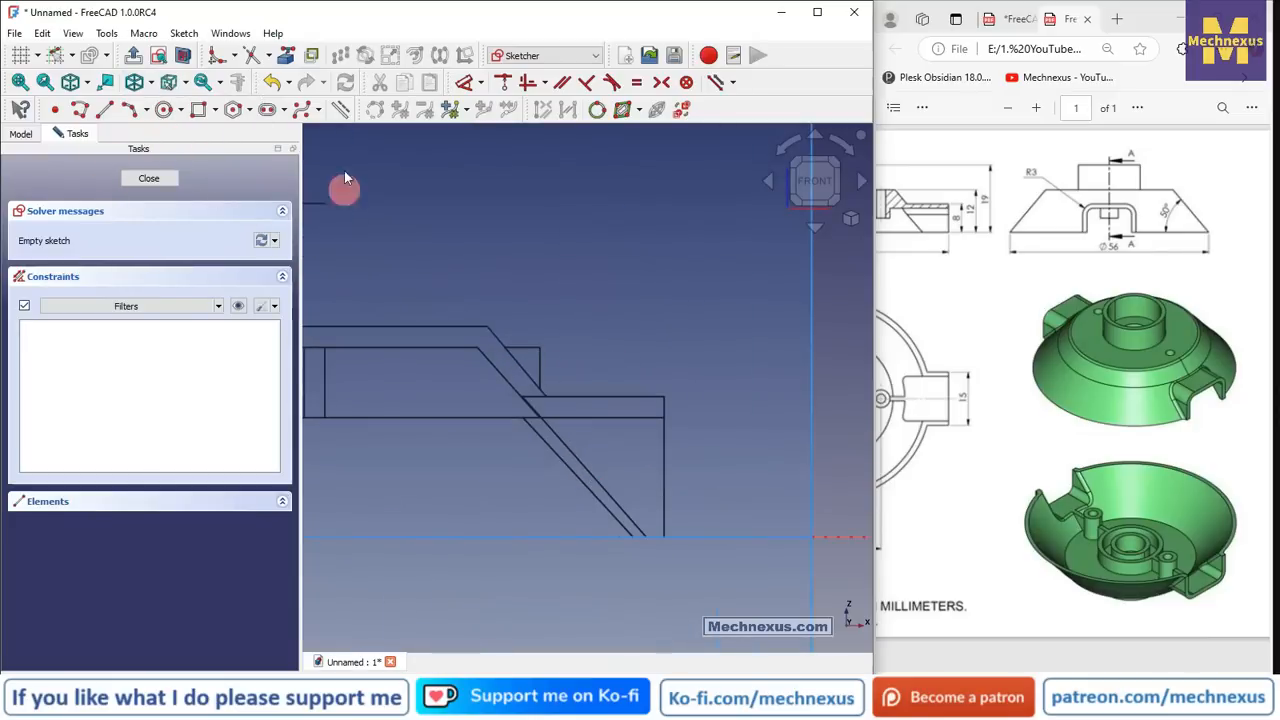
{"action": "left_click", "coordinate": [285, 56]}
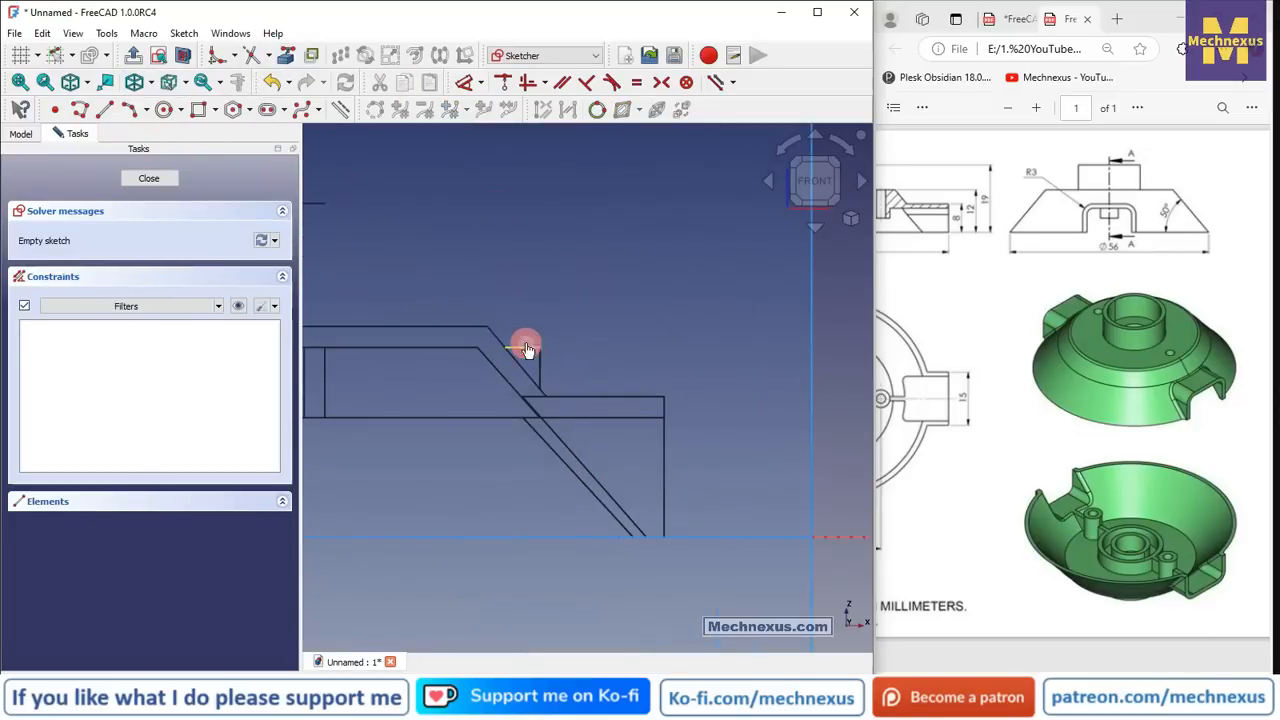
{"action": "left_click", "coordinate": [527, 349]}
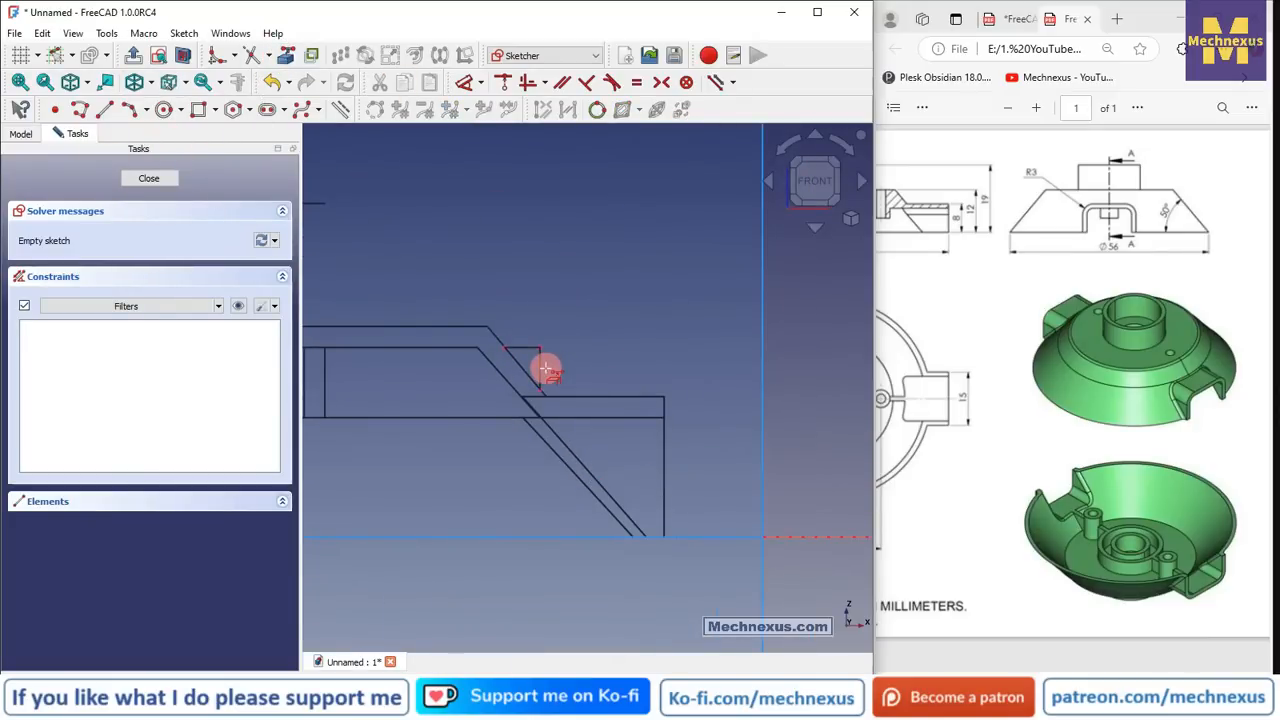
{"action": "scroll", "coordinate": [494, 346], "scroll_direction": "up", "scroll_amount": 3}
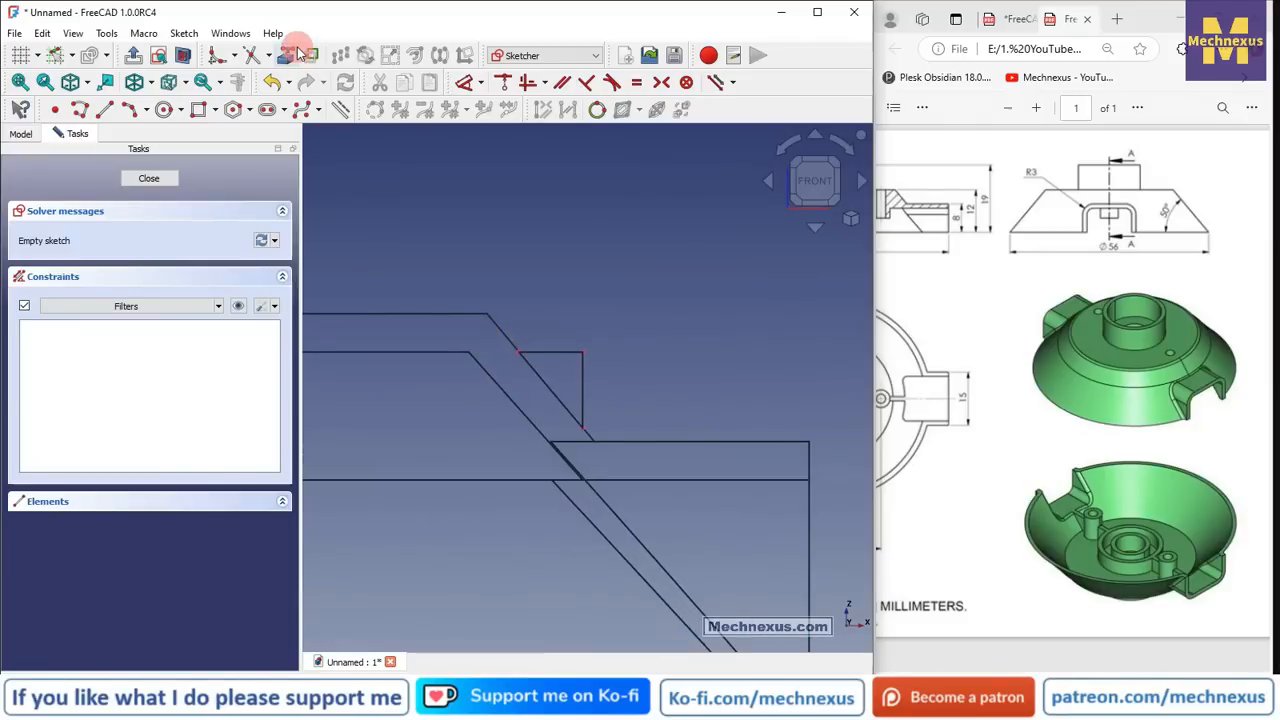
- Draw a closed triangle against the tab's sloped edge and close Sketch006
{"action": "left_click", "coordinate": [100, 113]}
{"action": "scroll", "coordinate": [594, 462], "scroll_direction": "up", "scroll_amount": 3}
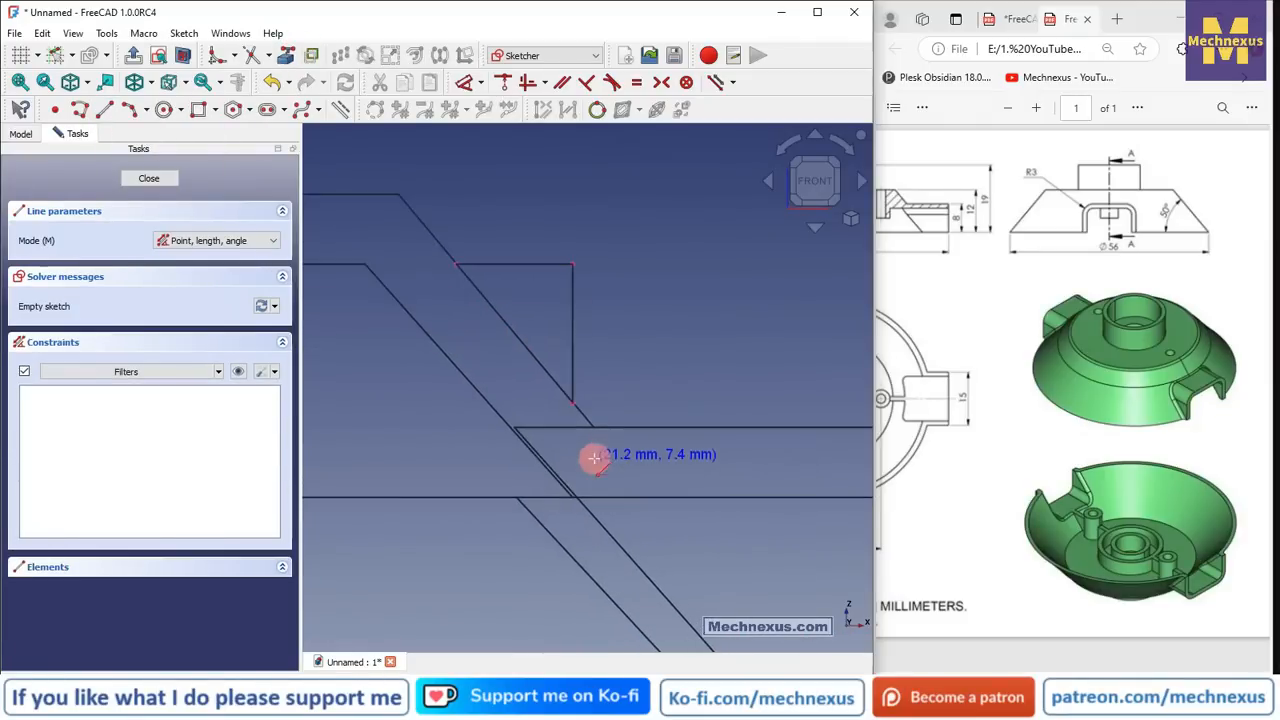
{"action": "left_click", "coordinate": [570, 404]}
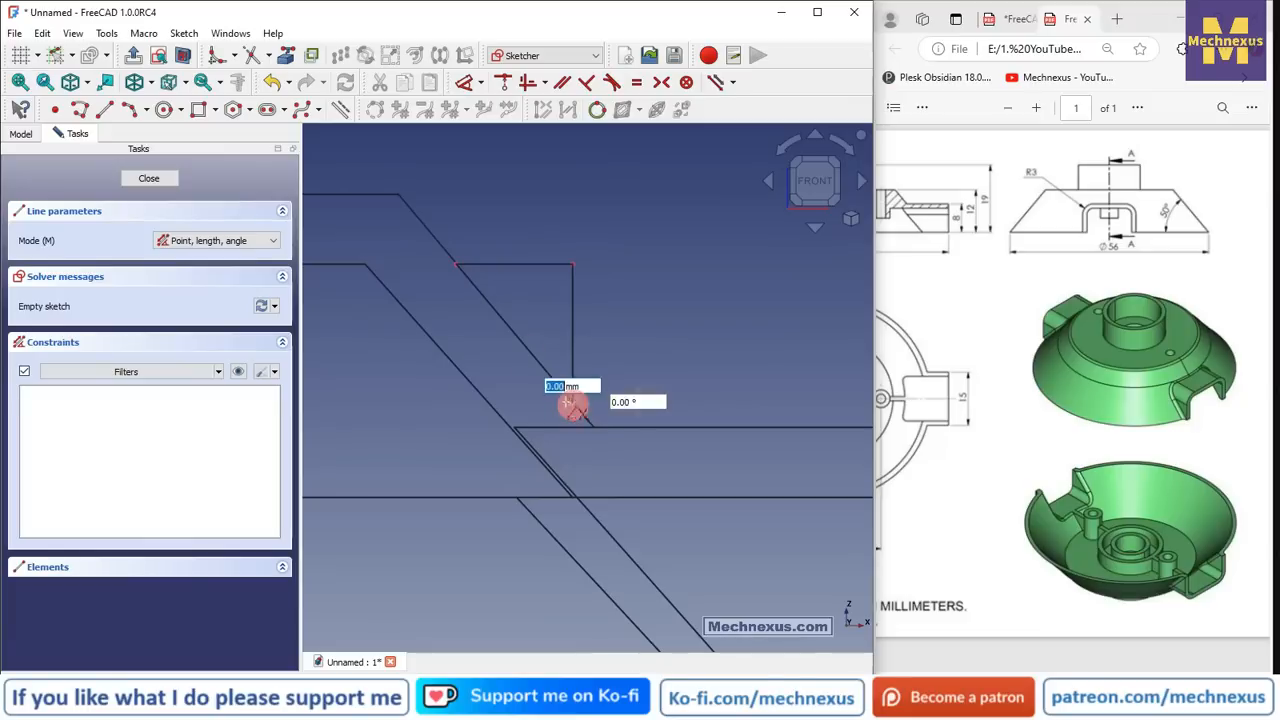
{"action": "left_click", "coordinate": [455, 266]}
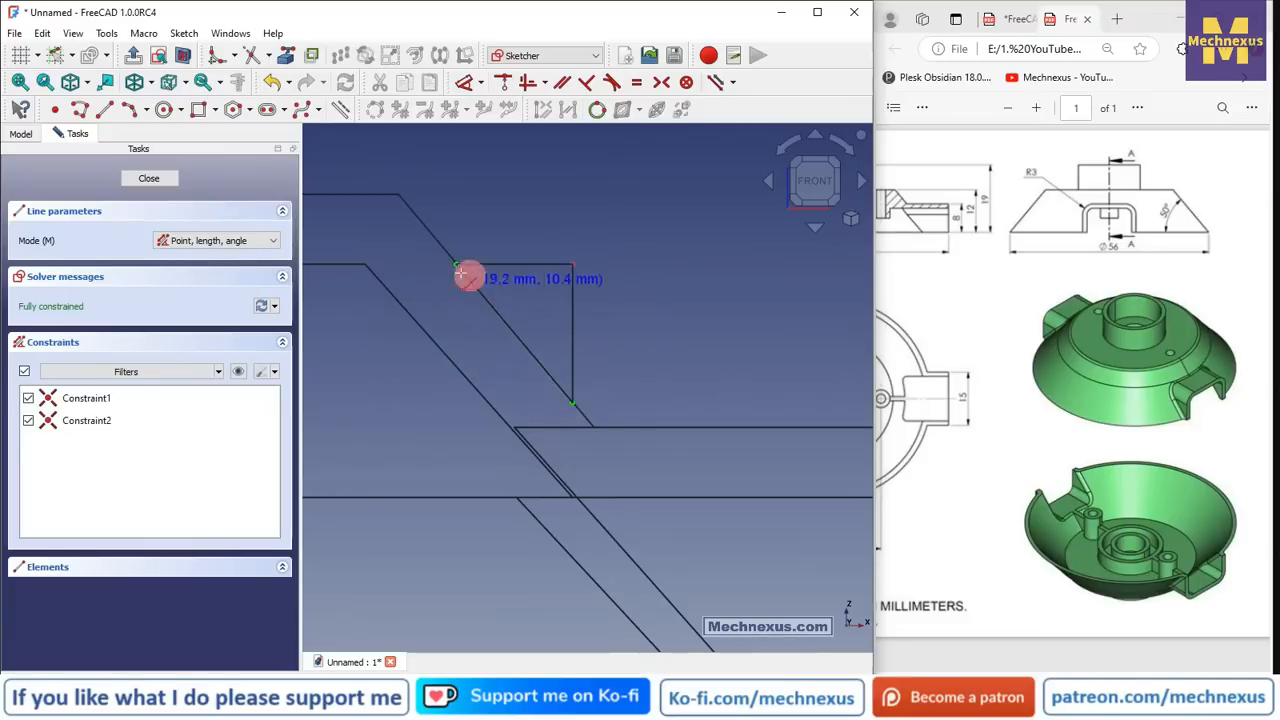
{"action": "left_click", "coordinate": [572, 264]}
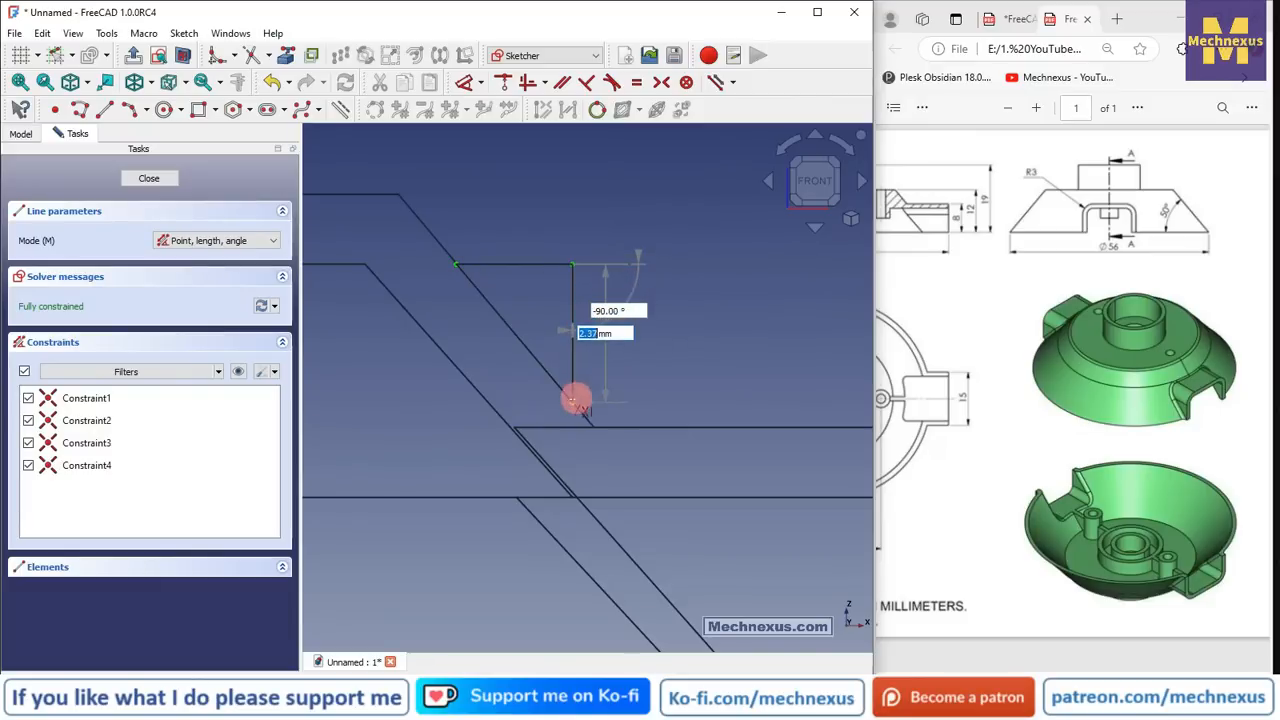
{"action": "left_click", "coordinate": [573, 403]}
{"action": "scroll", "coordinate": [620, 289], "scroll_direction": "down", "scroll_amount": 2}
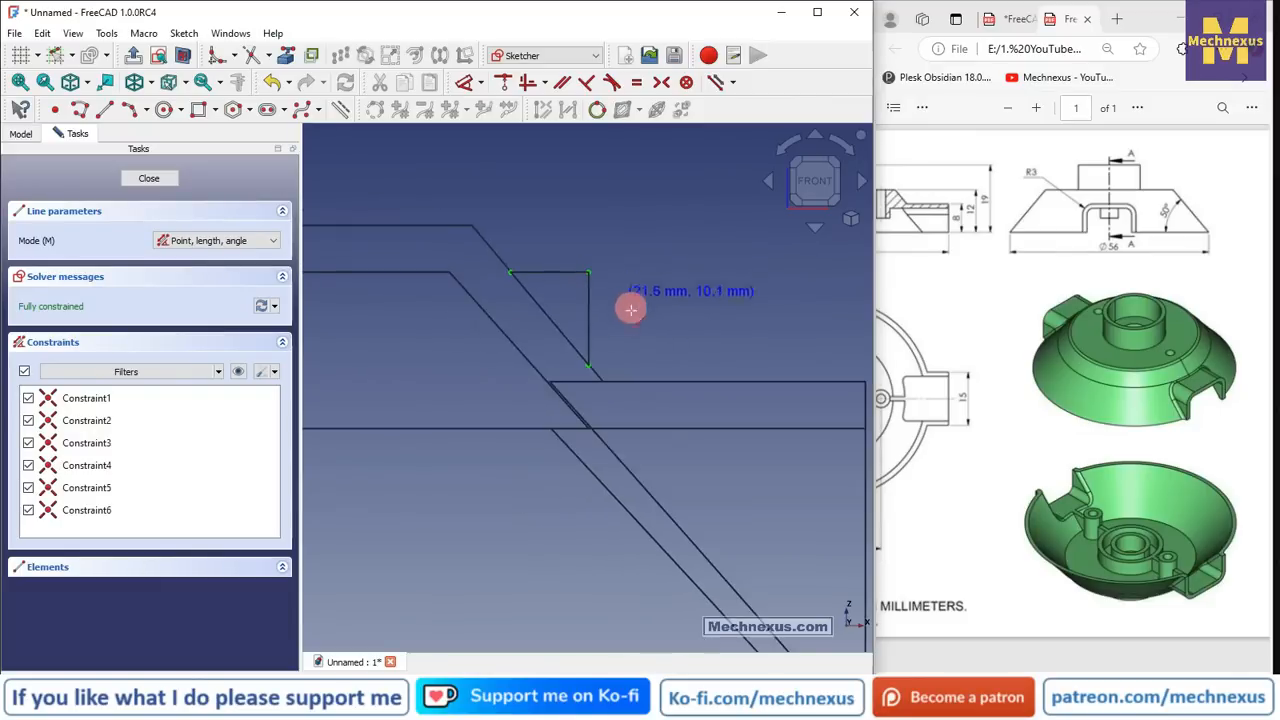
{"action": "middle_click_drag", "start_coordinate": [630, 314], "coordinate": [602, 339]}
{"action": "left_click", "coordinate": [145, 186]}
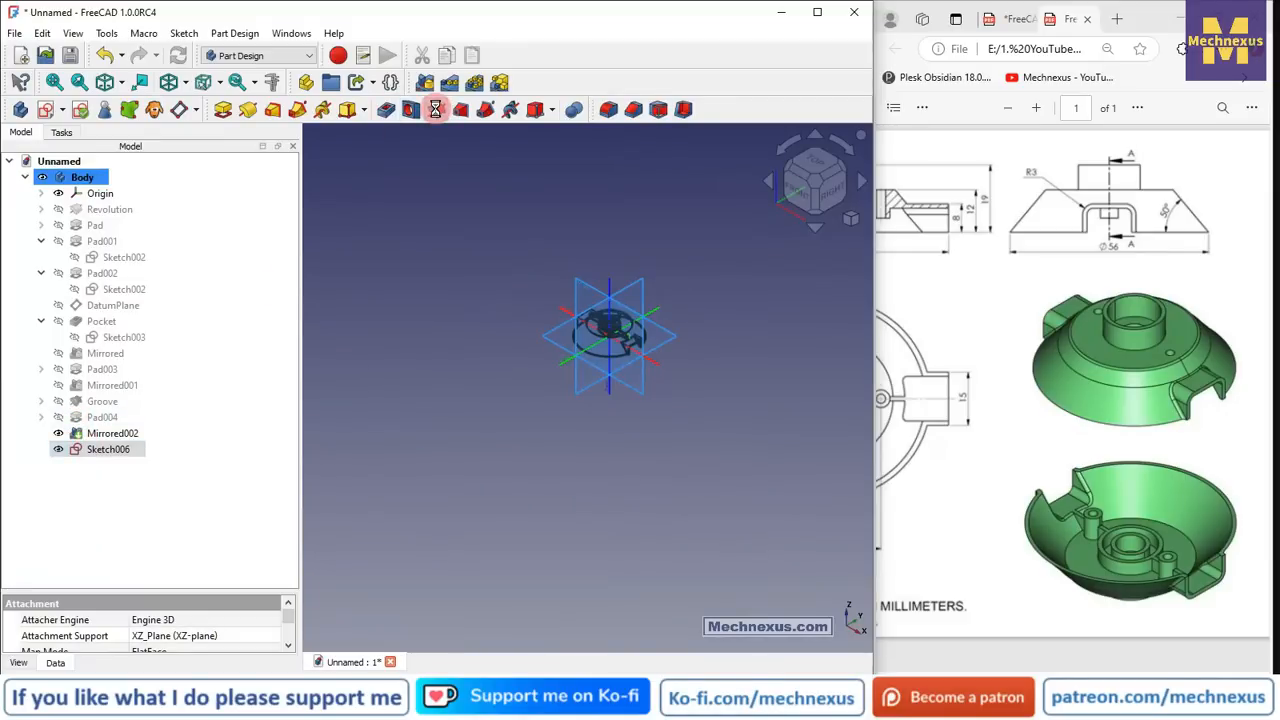
{"action": "left_click", "coordinate": [435, 109]}
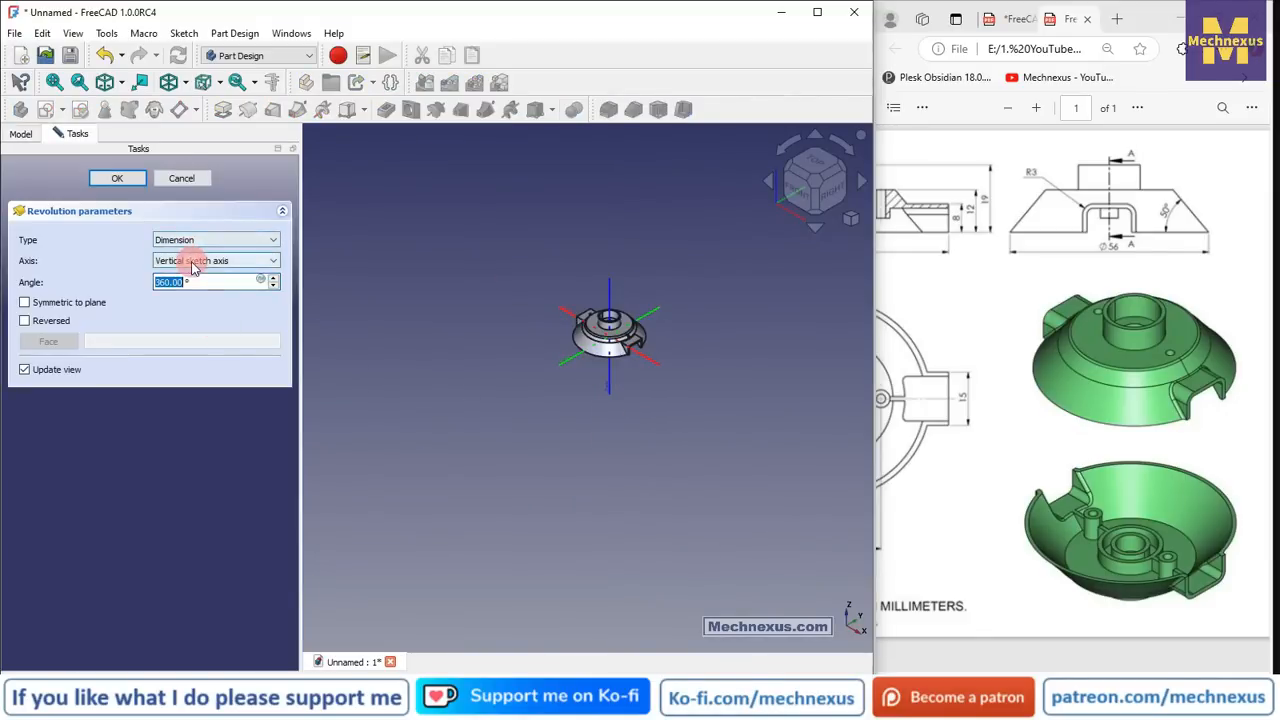
{"action": "left_click", "coordinate": [193, 263]}
{"action": "left_click", "coordinate": [571, 382]}
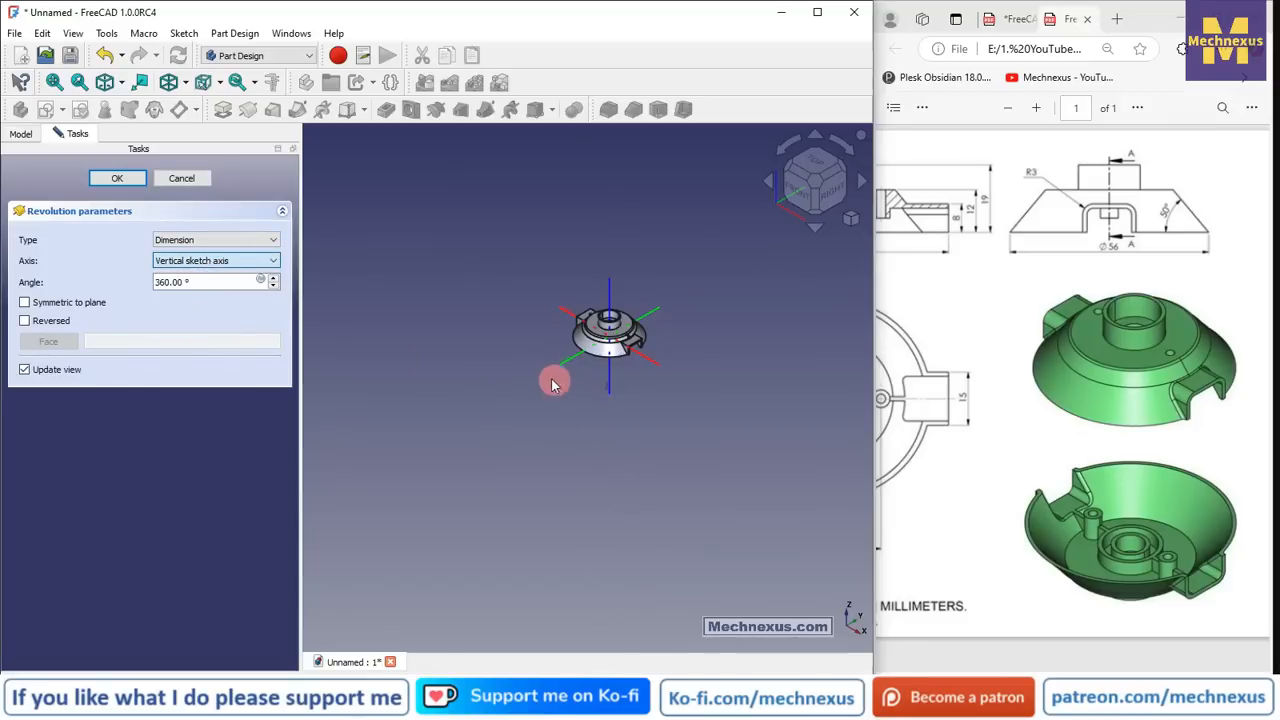
{"action": "scroll", "coordinate": [553, 383], "scroll_direction": "up", "scroll_amount": 5}
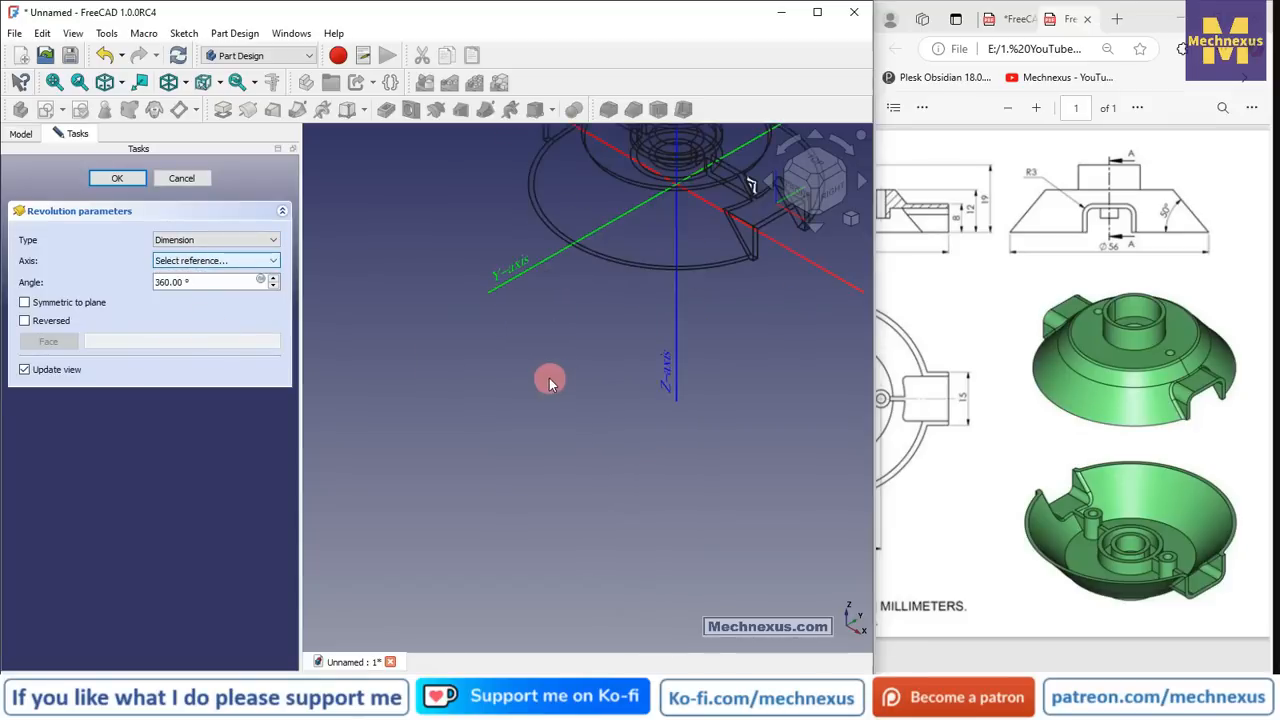
{"action": "left_click", "coordinate": [678, 376]}
{"action": "scroll", "coordinate": [600, 378], "scroll_direction": "down", "scroll_amount": 3}
{"action": "scroll", "coordinate": [690, 278], "scroll_direction": "up", "scroll_amount": 3}
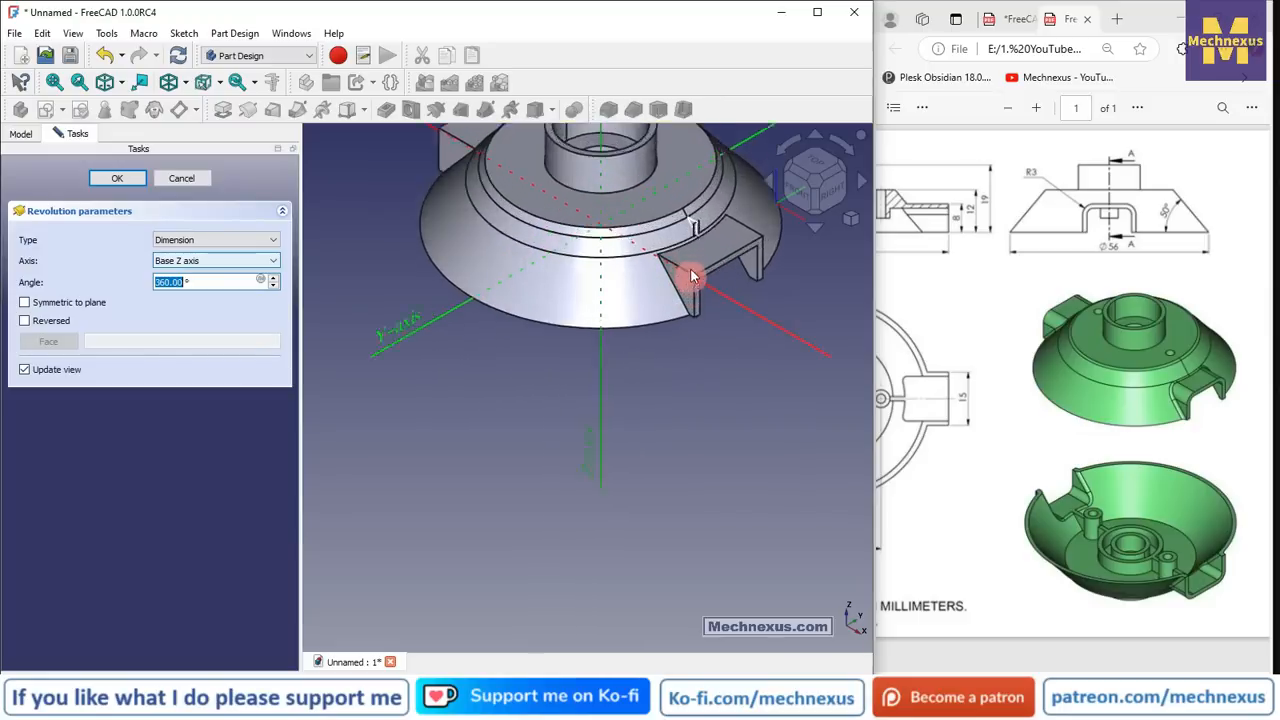
{"action": "scroll", "coordinate": [695, 260], "scroll_direction": "up", "scroll_amount": 6}
{"action": "middle_click_drag", "start_coordinate": [697, 249], "coordinate": [721, 288]}
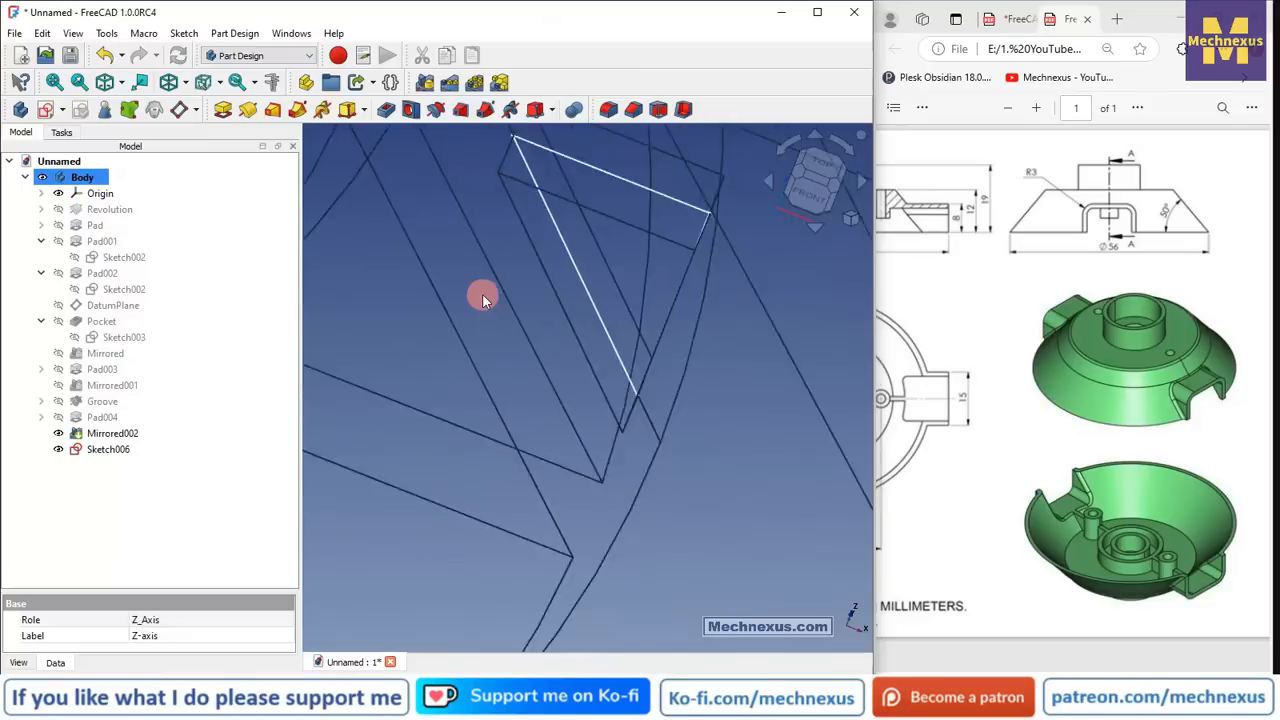
{"action": "scroll", "coordinate": [484, 292], "scroll_direction": "down", "scroll_amount": 2}
- Reopen Sketch006 and delete the triangle's vertical and diagonal lines
{"action": "scroll", "coordinate": [597, 352], "scroll_direction": "down", "scroll_amount": 4}
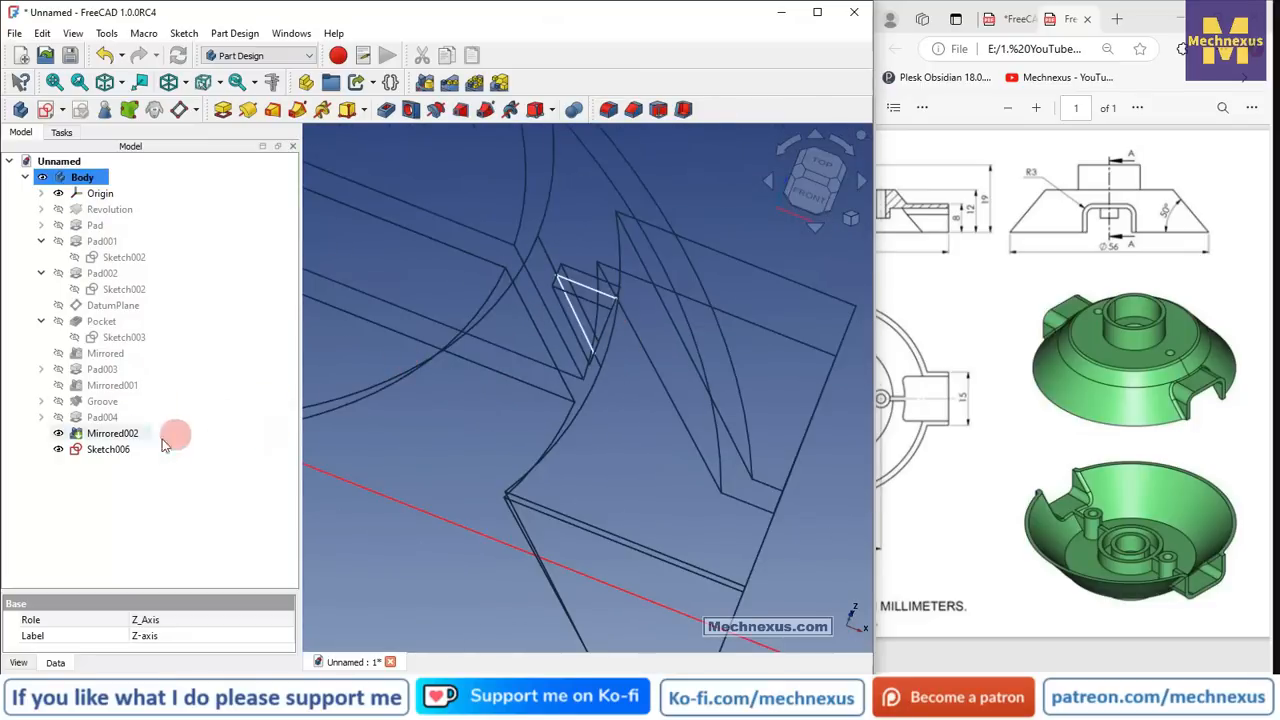
{"action": "double_click", "coordinate": [121, 449]}
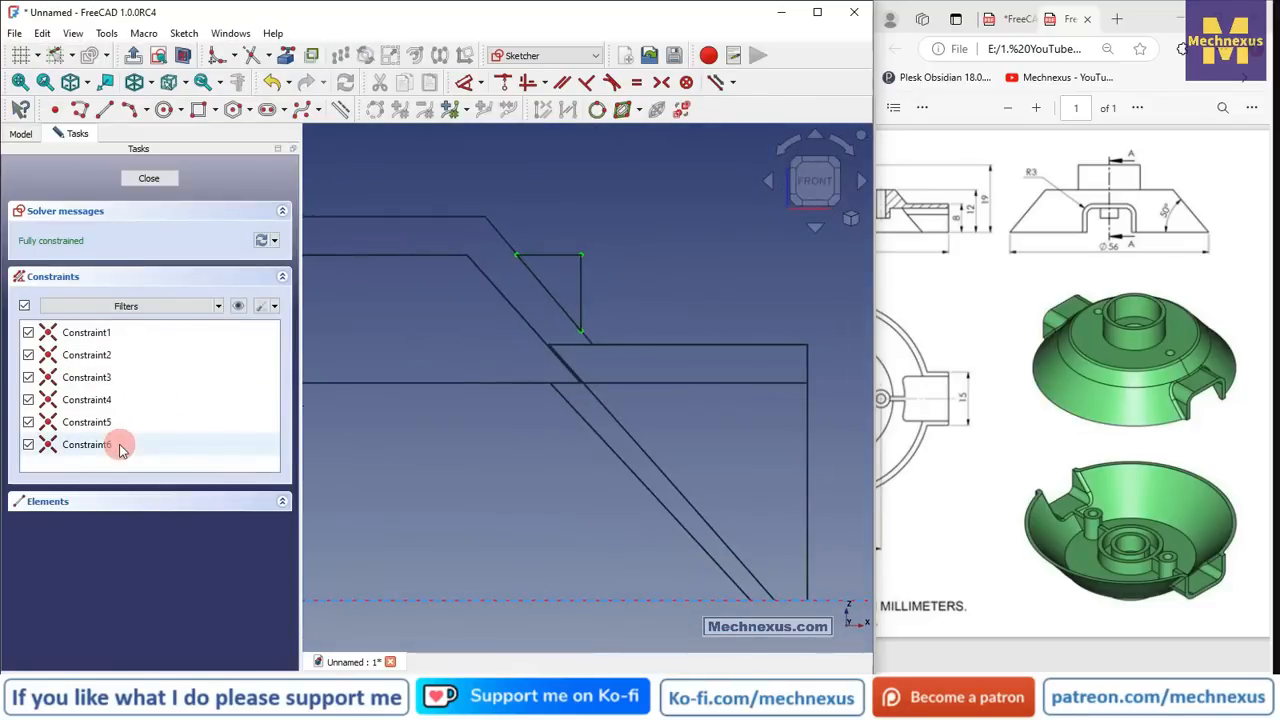
{"action": "scroll", "coordinate": [600, 280], "scroll_direction": "up", "scroll_amount": 3}
{"action": "scroll", "coordinate": [495, 303], "scroll_direction": "up", "scroll_amount": 3}
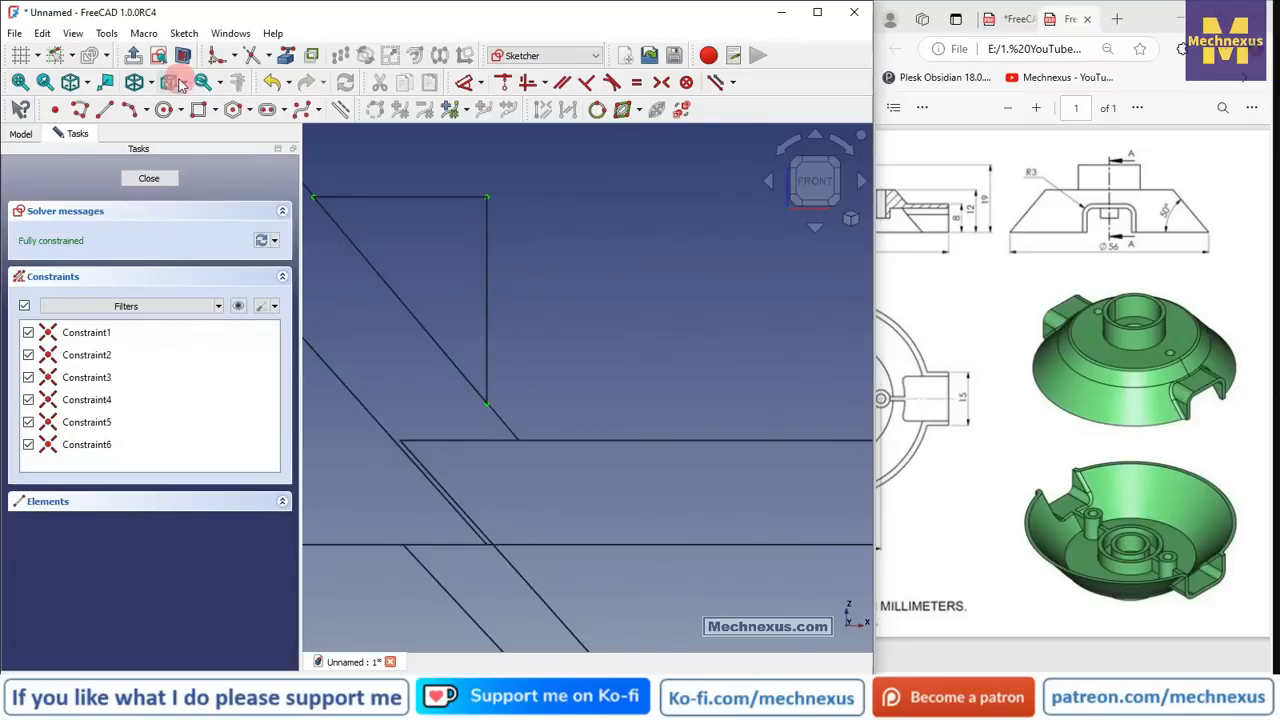
{"action": "scroll", "coordinate": [487, 300], "scroll_direction": "down", "scroll_amount": 3}
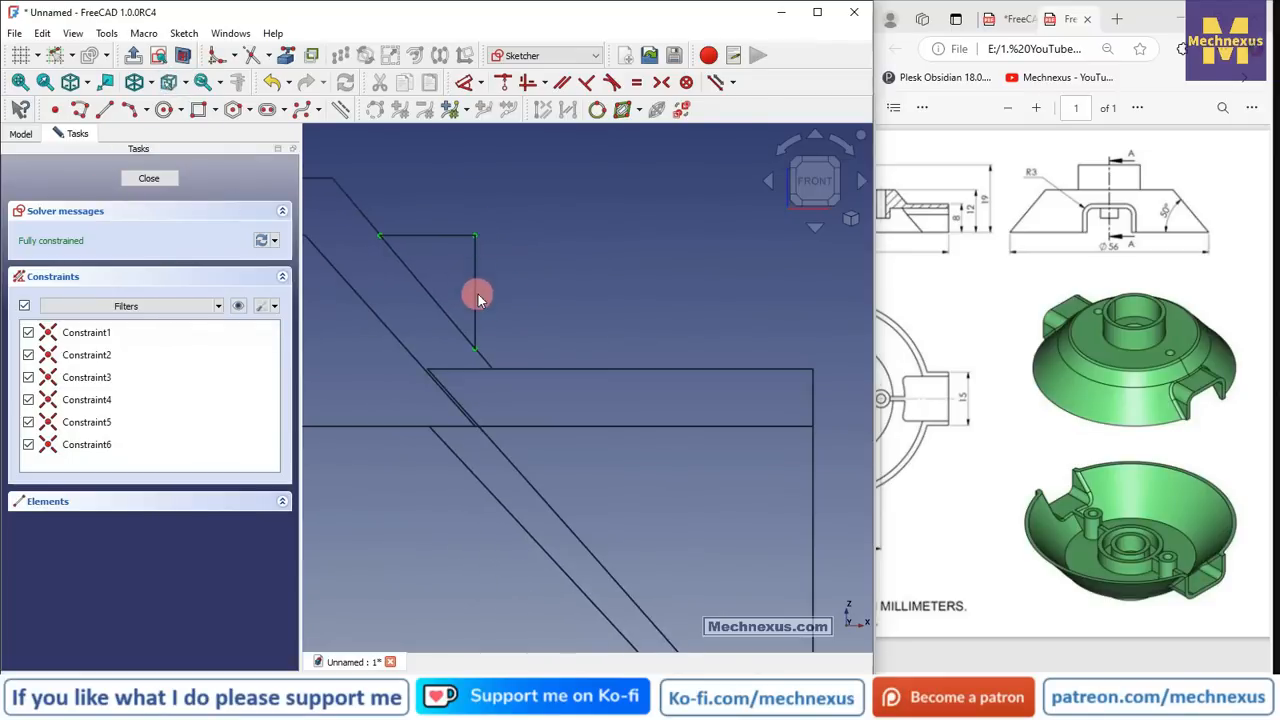
{"action": "mouse_move", "coordinate": [478, 294]}
{"action": "middle_mouse_down"}
{"action": "mouse_move", "coordinate": [440, 326]}
{"action": "mouse_move", "coordinate": [529, 291]}
{"action": "middle_mouse_up"}
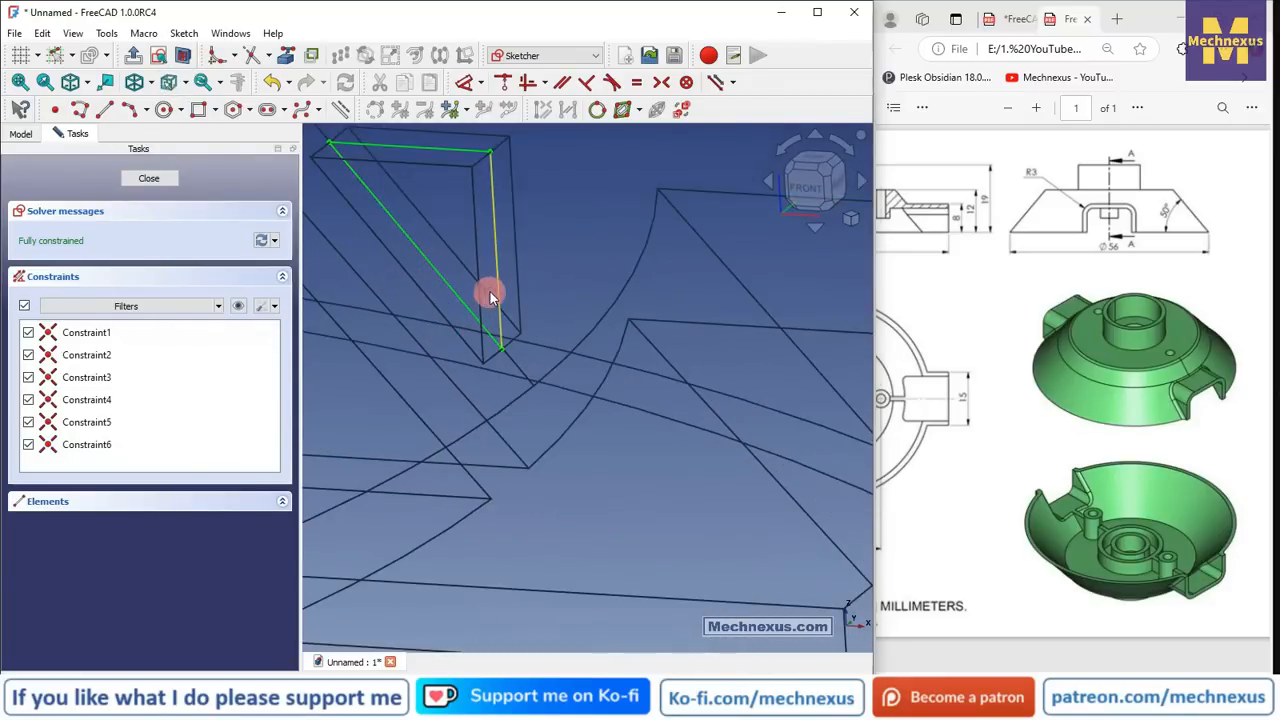
{"action": "left_click", "coordinate": [500, 292]}
{"action": "key", "text": "Delete"}
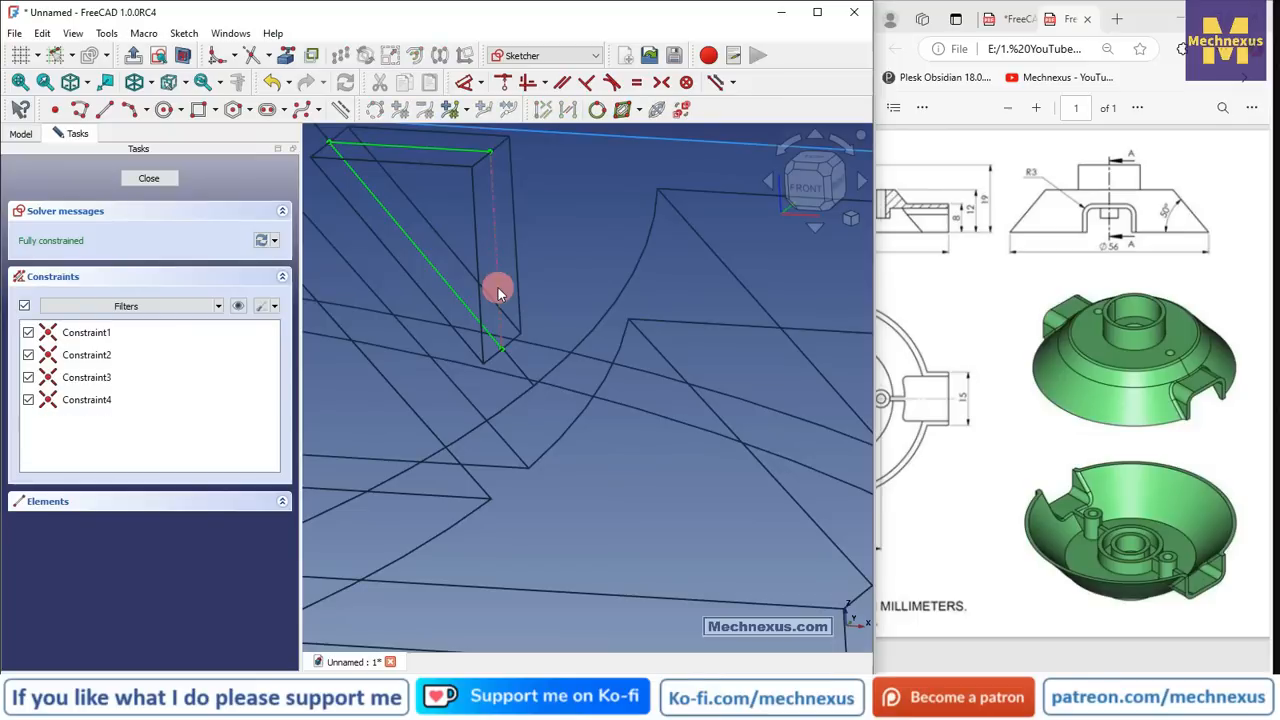
{"action": "mouse_move", "coordinate": [497, 286]}
{"action": "middle_mouse_down"}
{"action": "mouse_move", "coordinate": [583, 330]}
{"action": "mouse_move", "coordinate": [521, 290]}
{"action": "middle_mouse_up"}
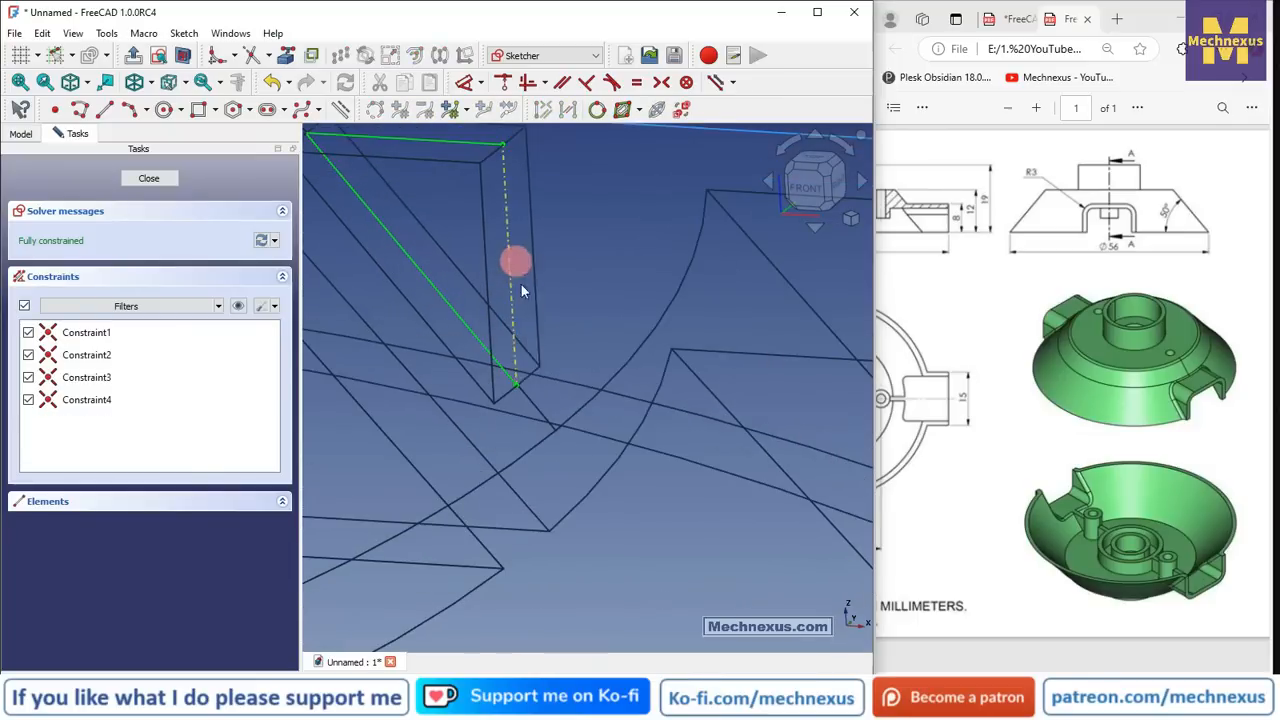
{"action": "left_click", "coordinate": [504, 374]}
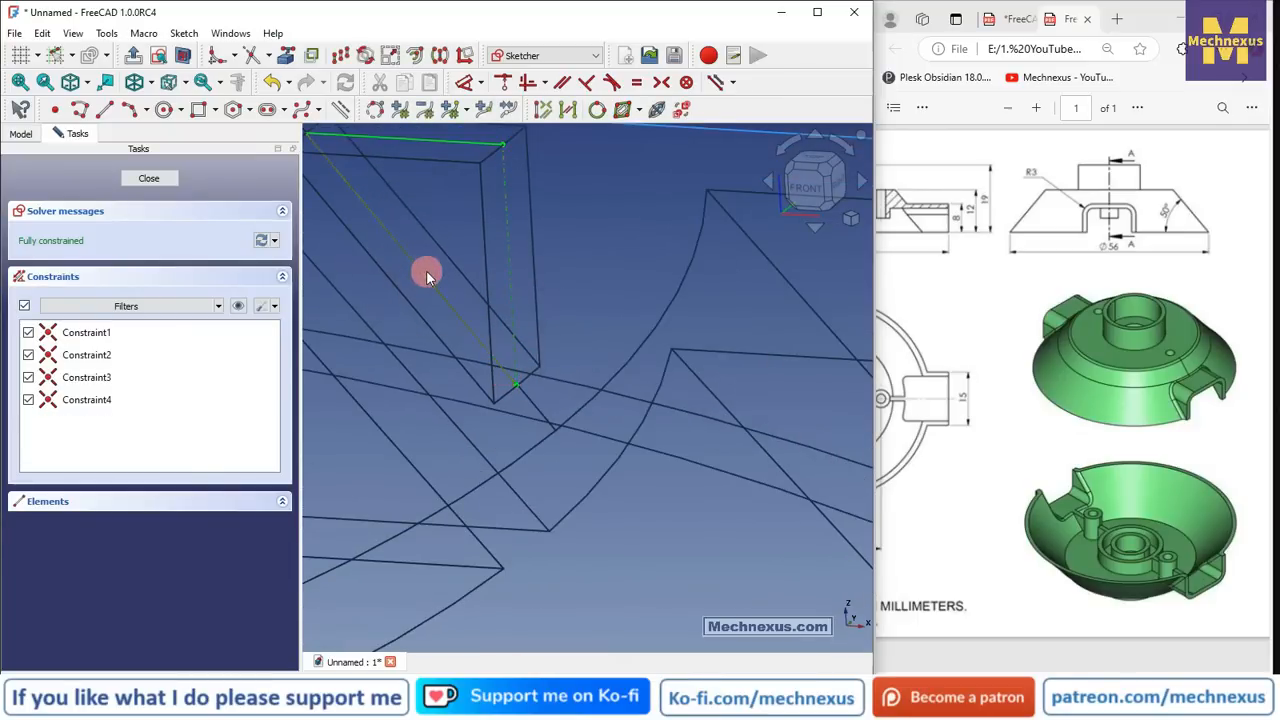
{"action": "key", "text": "Delete"}
{"action": "middle_click_drag", "start_coordinate": [523, 343], "coordinate": [405, 309]}
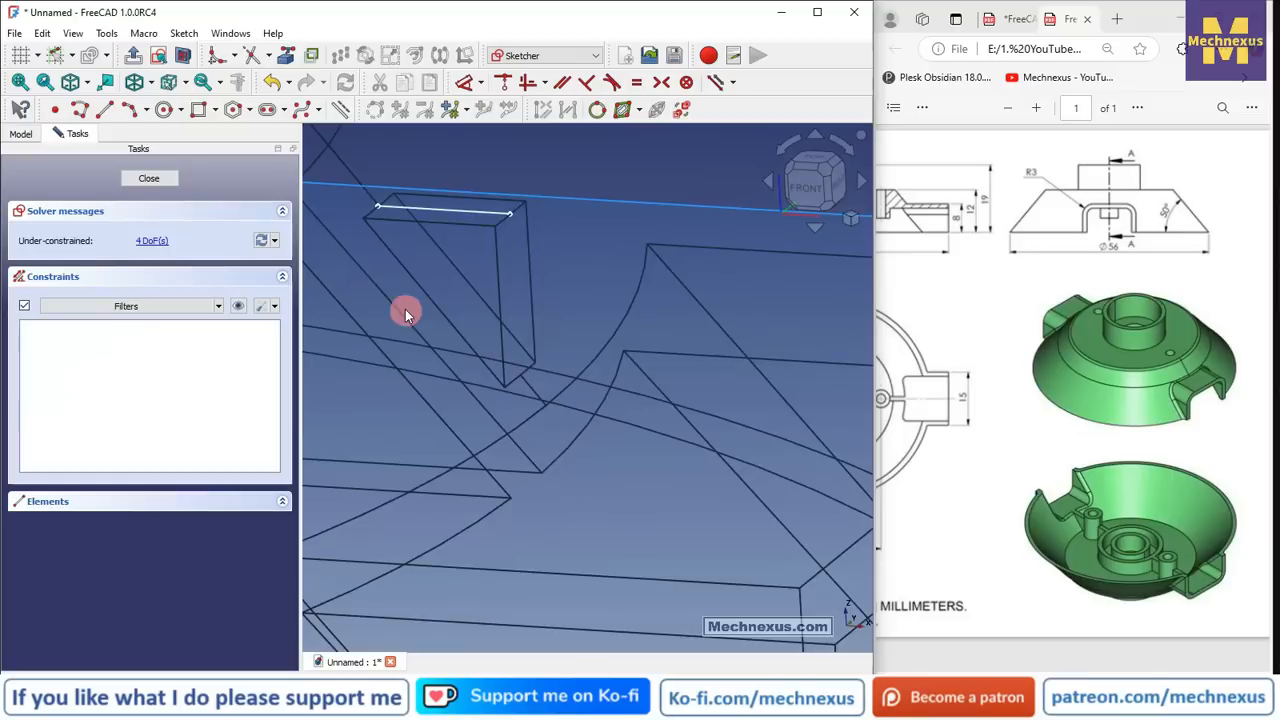
{"action": "left_click", "coordinate": [496, 211]}
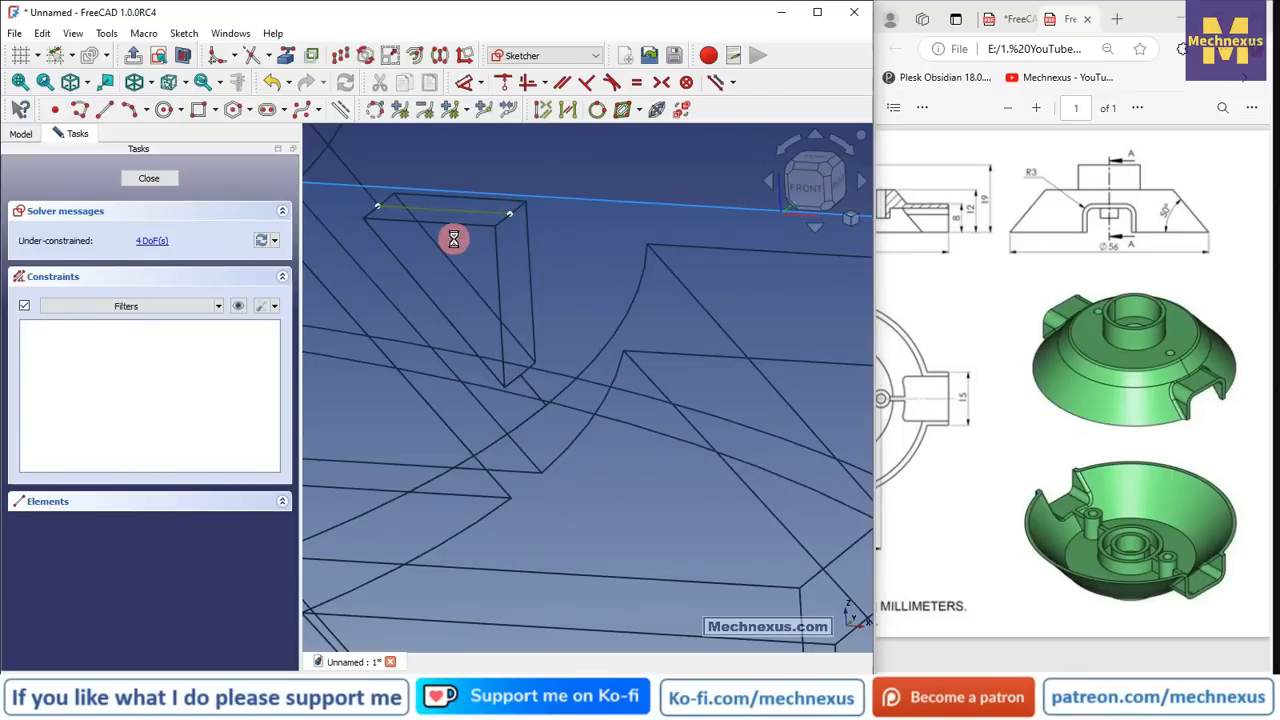
- Undo and redo the deletion, then delete the remaining horizontal line
{"action": "key", "text": "ctrl+z"}
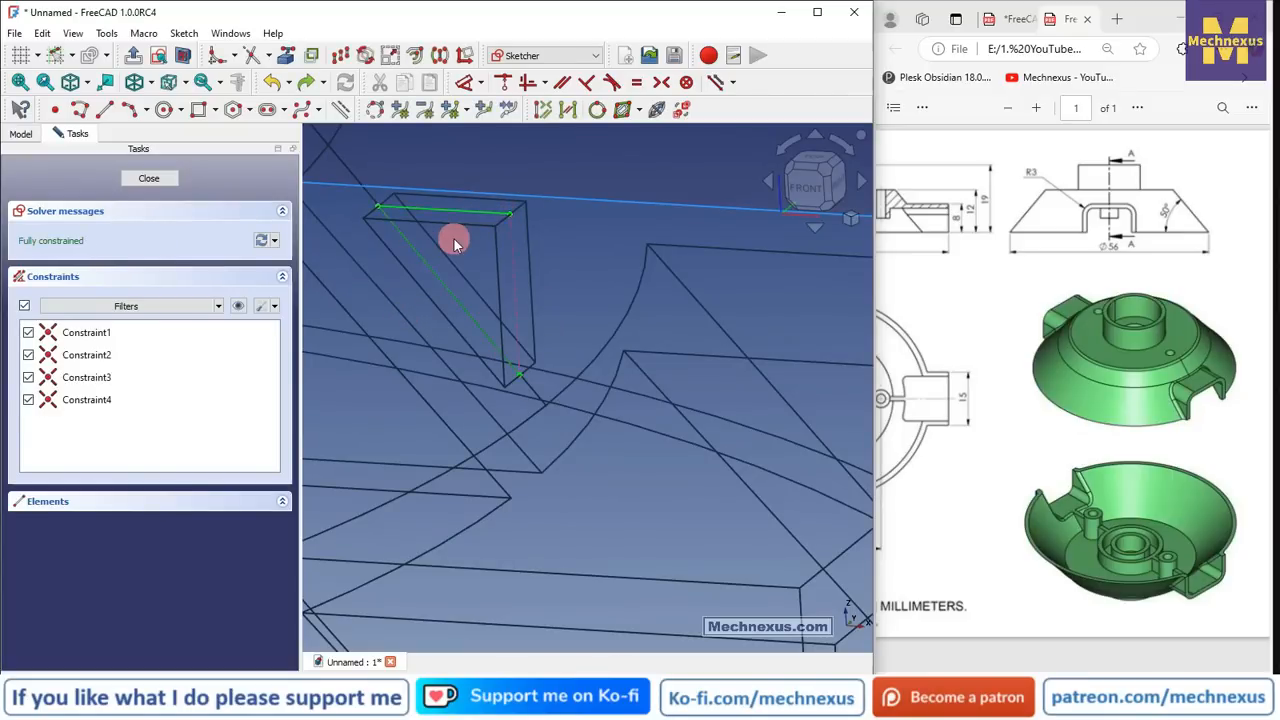
{"action": "left_click", "coordinate": [149, 294]}
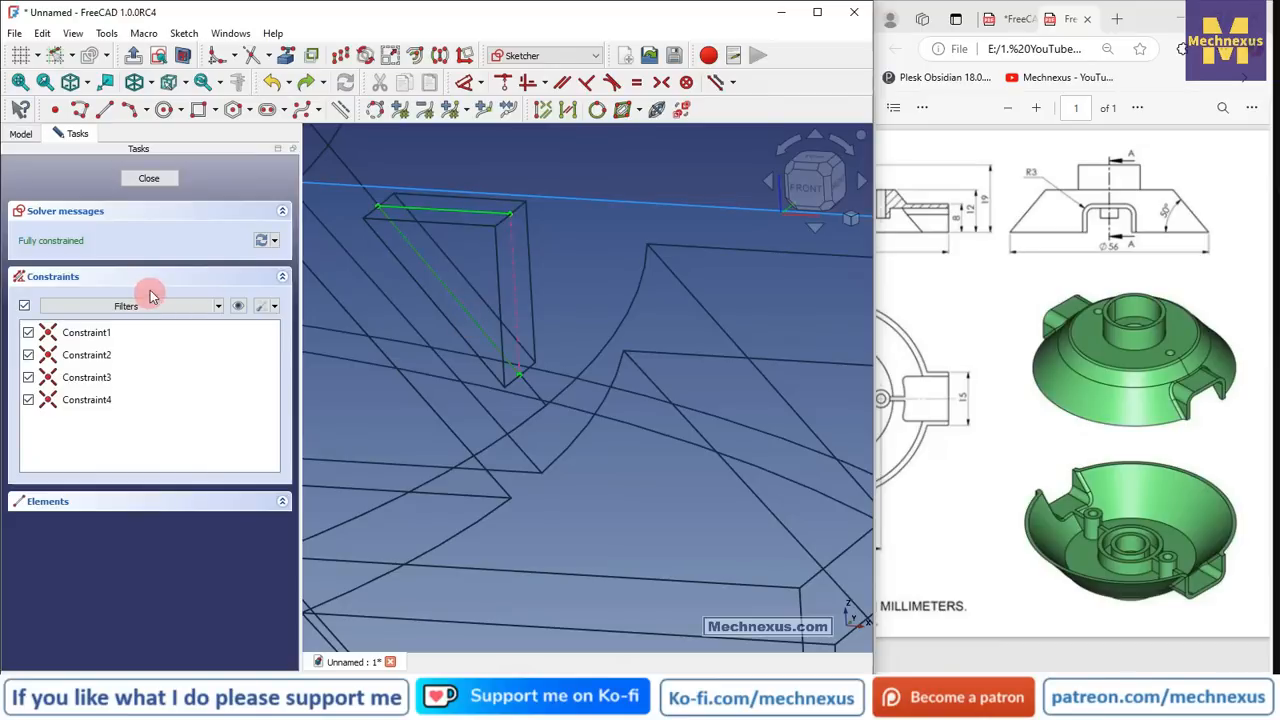
{"action": "key", "text": "ctrl+y"}
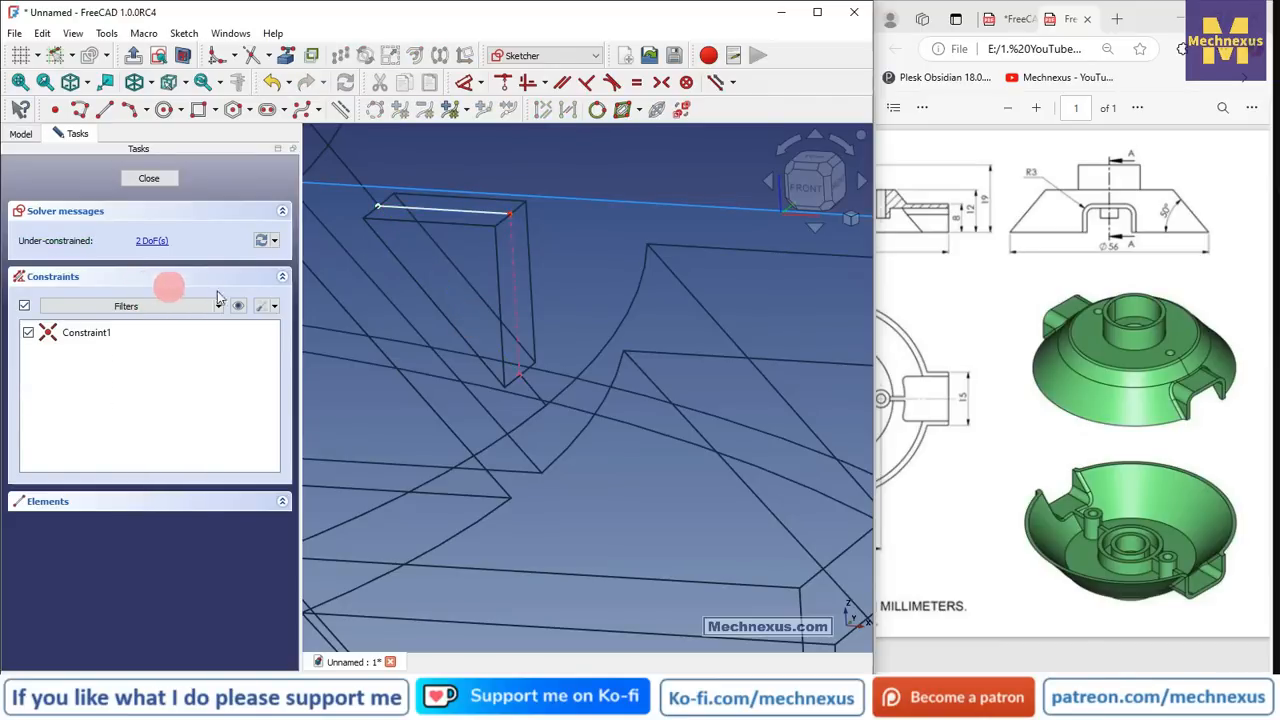
{"action": "scroll", "coordinate": [507, 250], "scroll_direction": "up", "scroll_amount": 1}
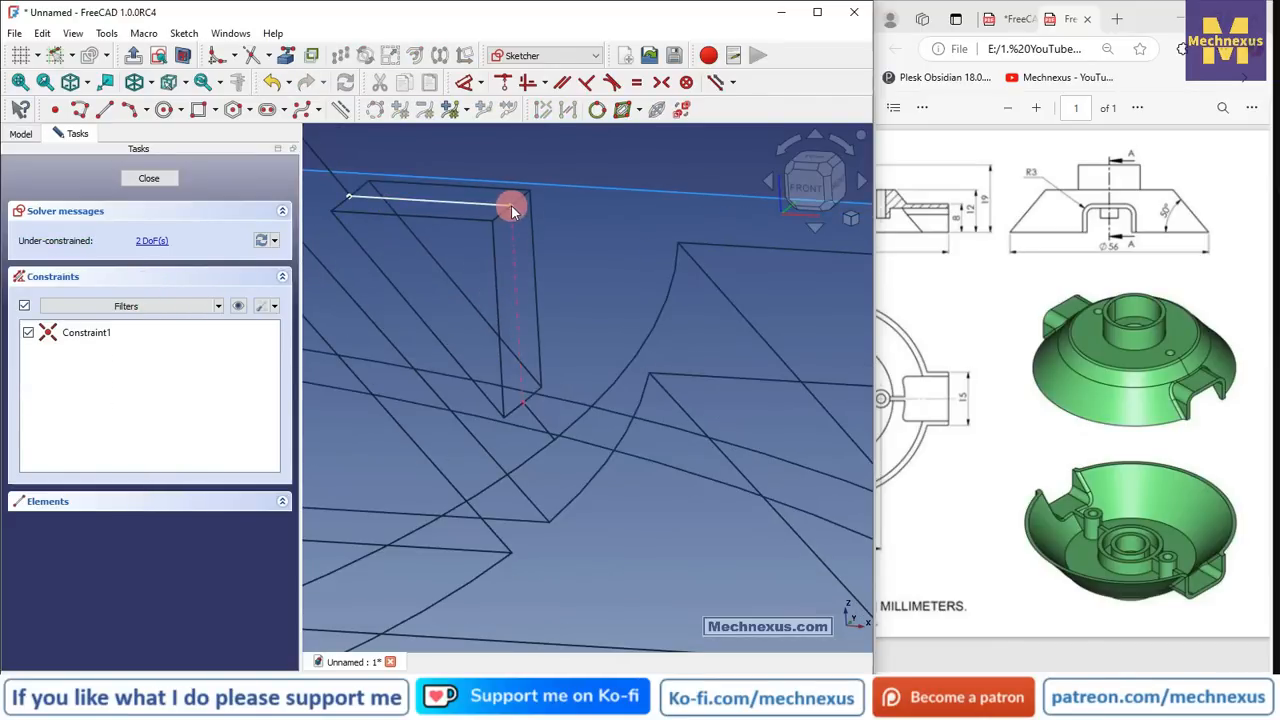
{"action": "left_click", "coordinate": [457, 202]}
{"action": "key", "text": "Delete"}
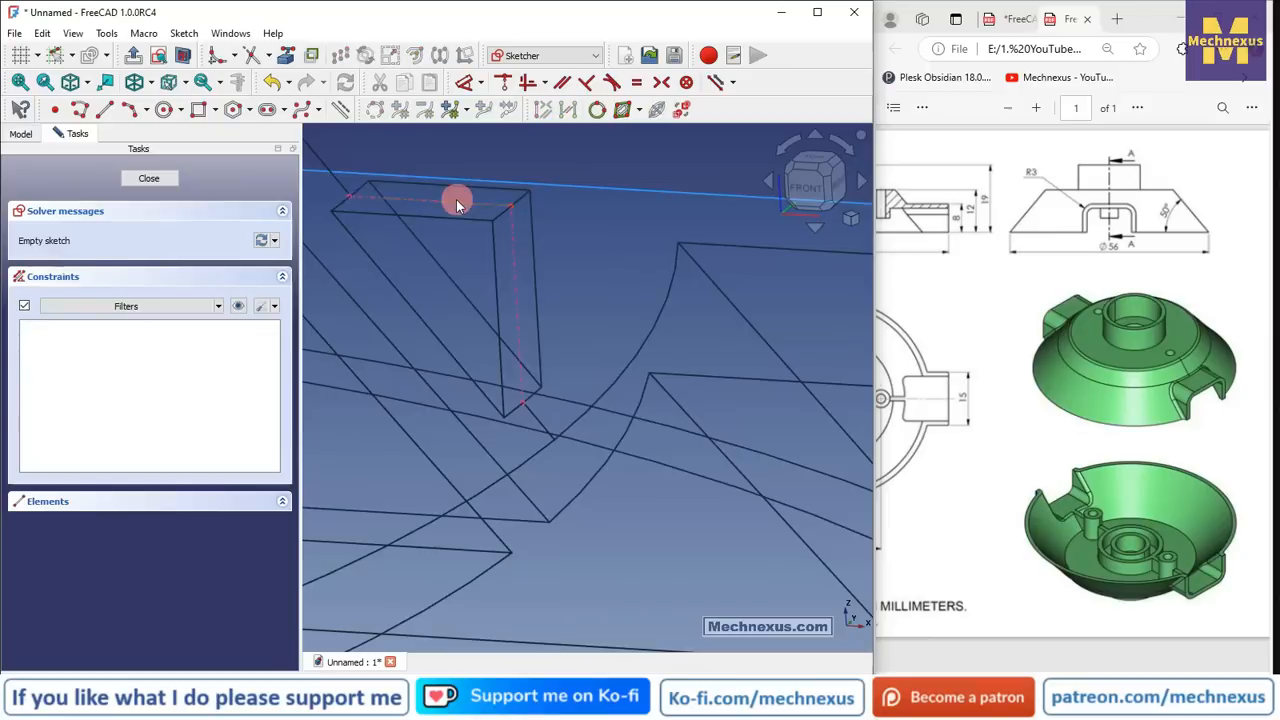
- Draw a horizontal line from the top-left corner, dimension it 20.9203 mm, and leave the sketch
{"action": "left_click", "coordinate": [104, 109]}
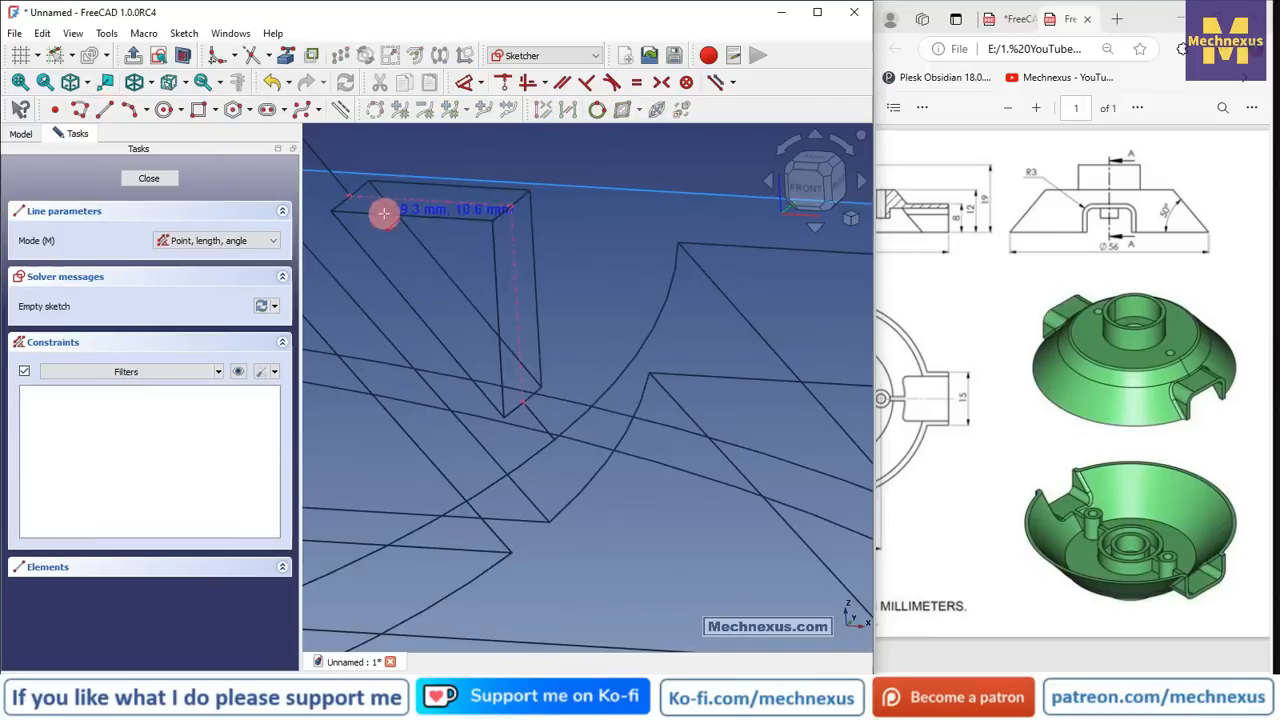
{"action": "left_click", "coordinate": [811, 189]}
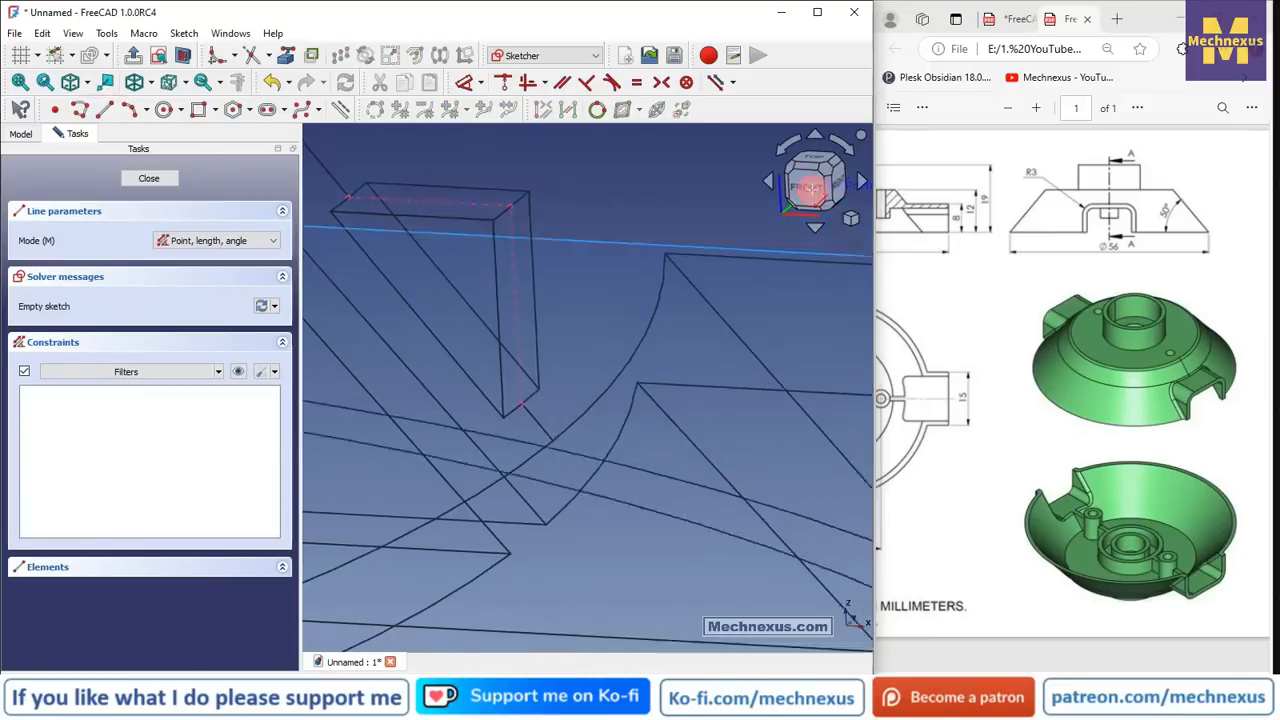
{"action": "left_click", "coordinate": [324, 214]}
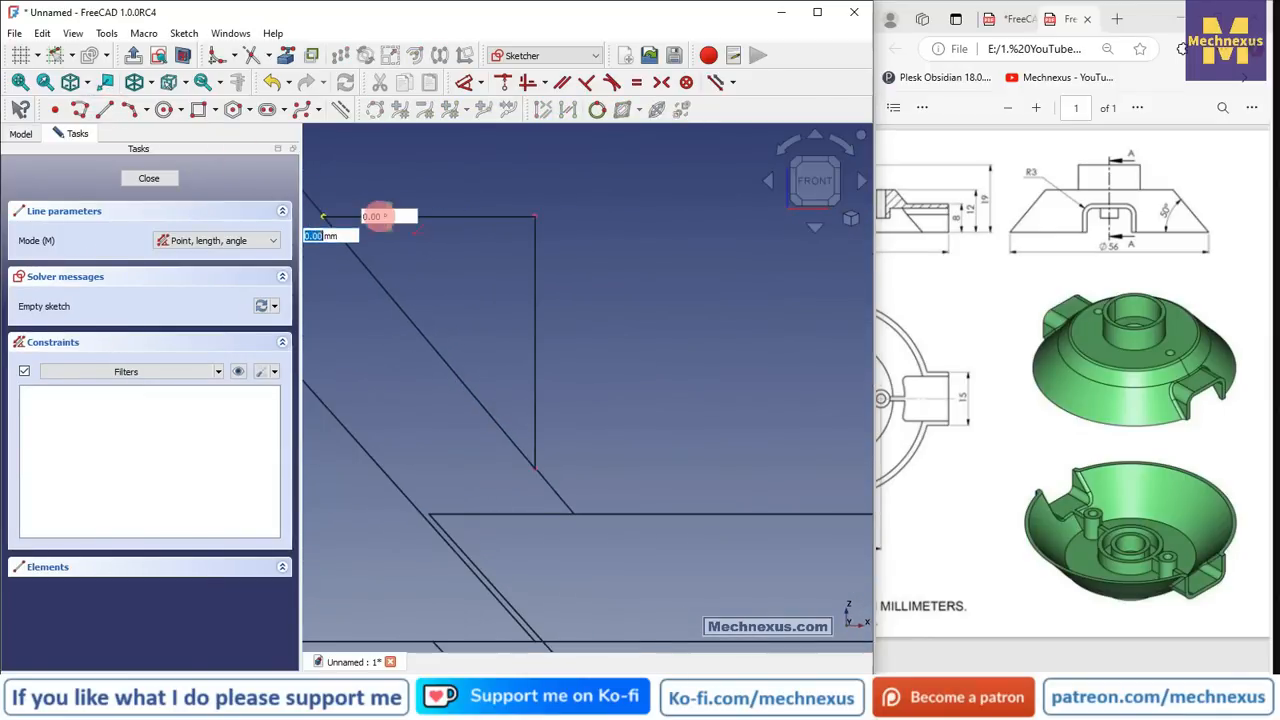
{"action": "left_click", "coordinate": [620, 216]}
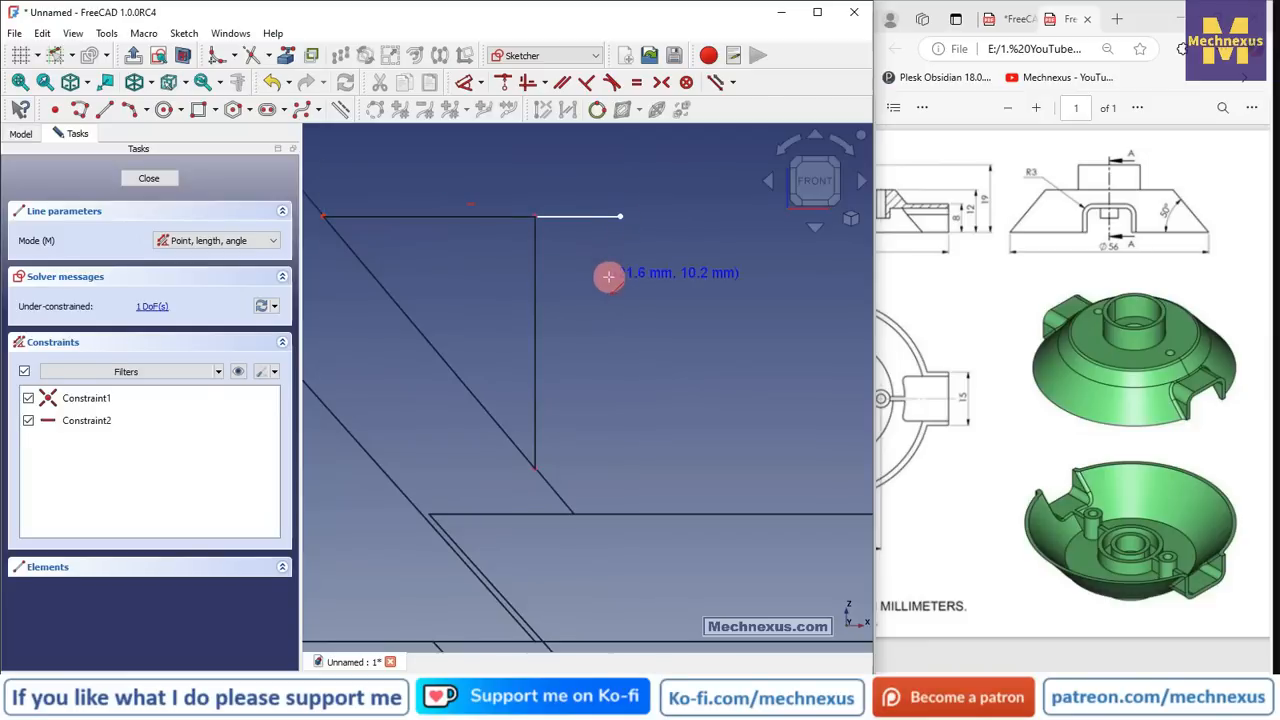
{"action": "left_click_drag", "start_coordinate": [623, 217], "coordinate": [556, 230]}
{"action": "left_click", "coordinate": [537, 221]}
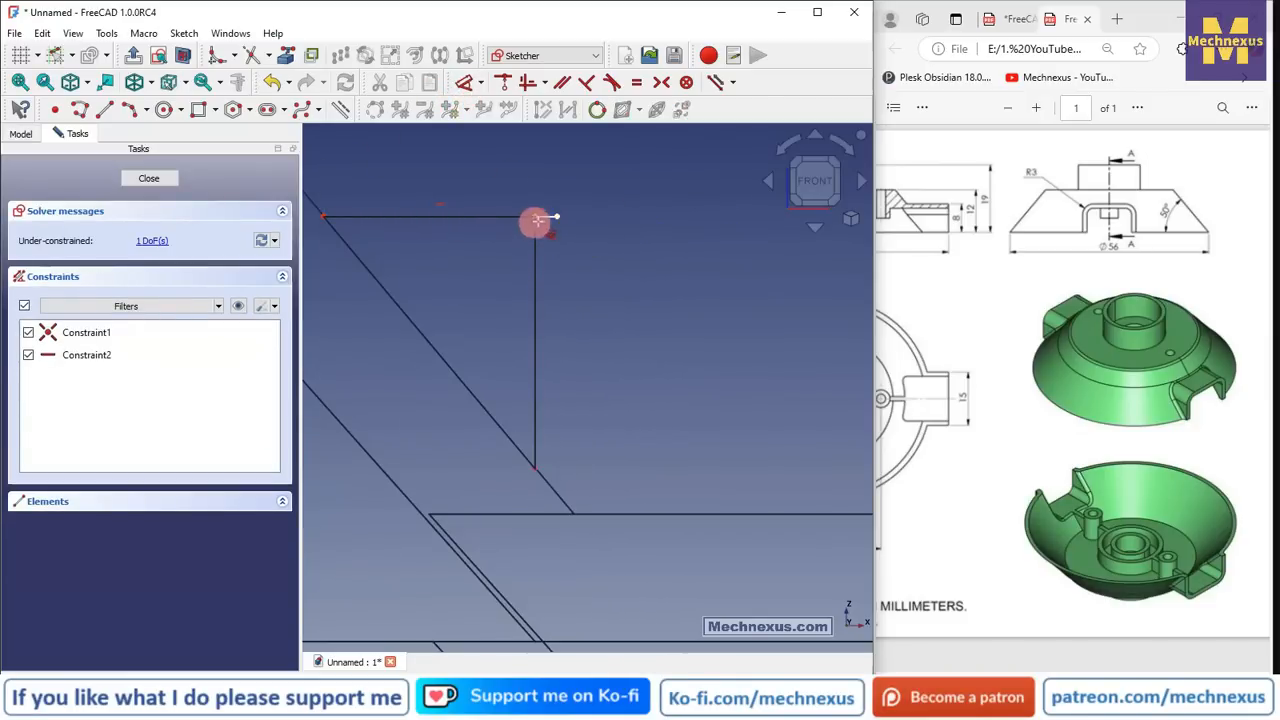
{"action": "key", "text": "l"}
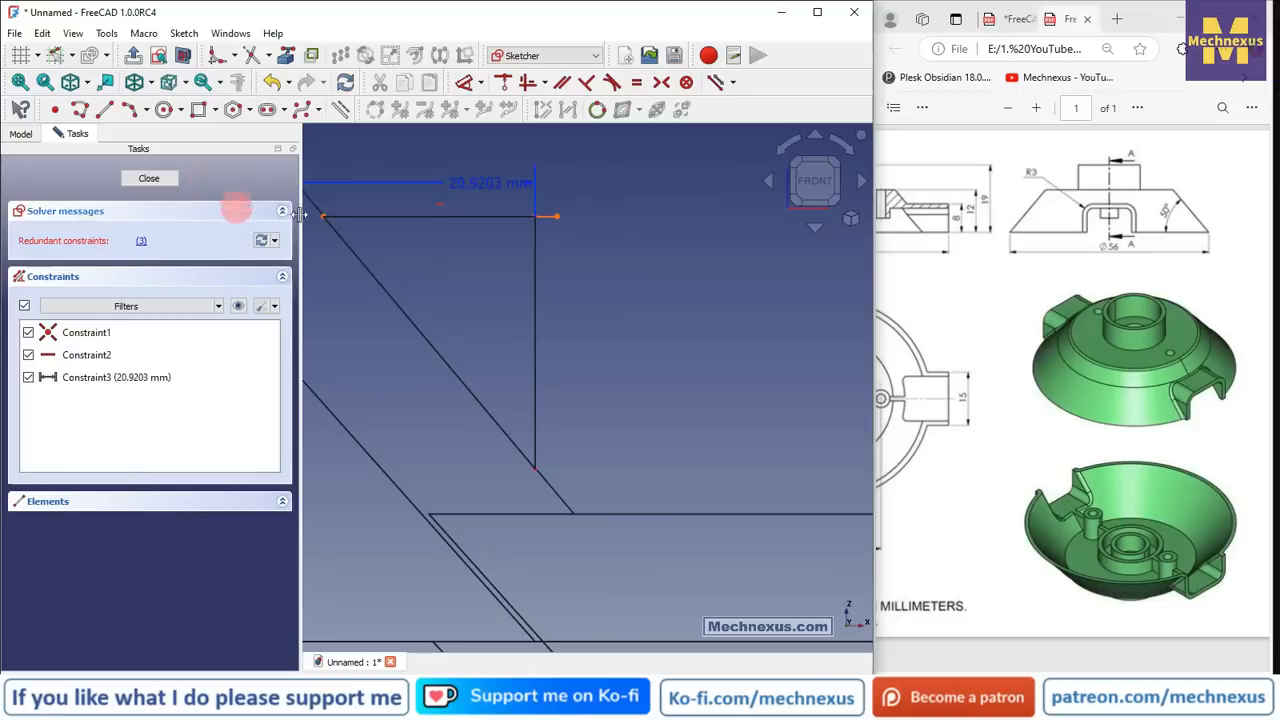
{"action": "left_click", "coordinate": [507, 253]}
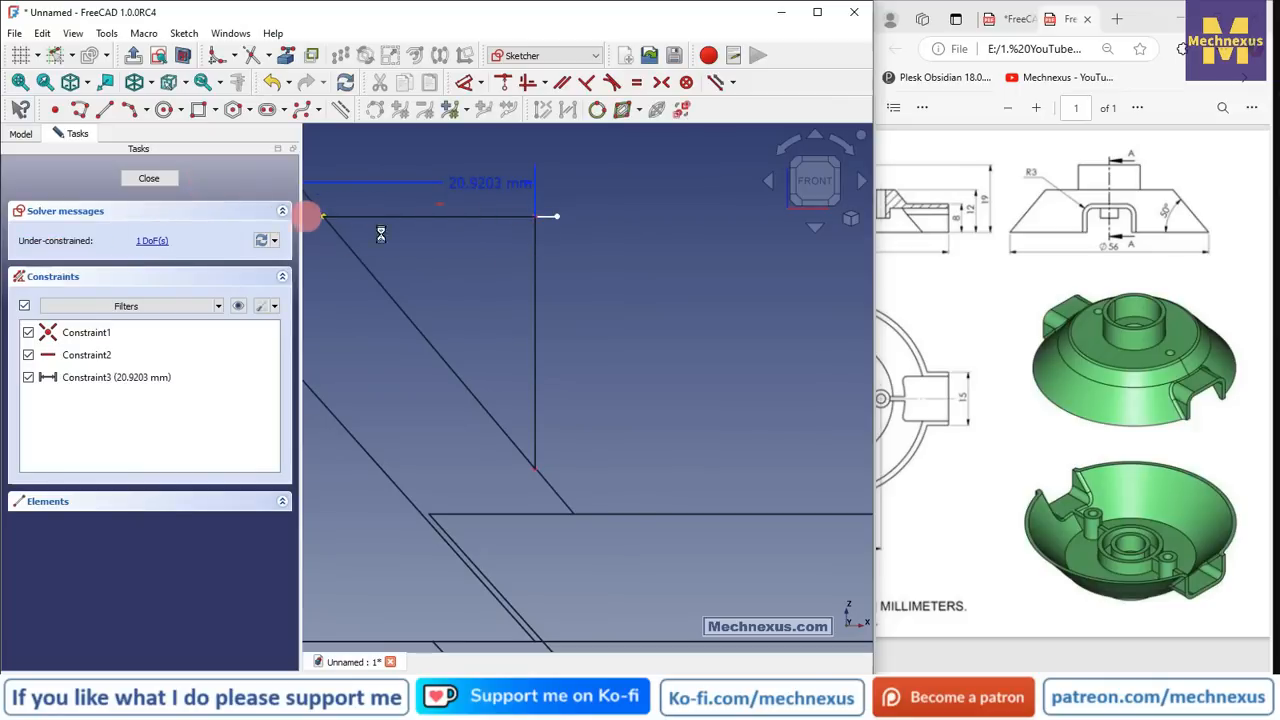
{"action": "left_click", "coordinate": [484, 206]}
{"action": "key", "text": "Escape"}
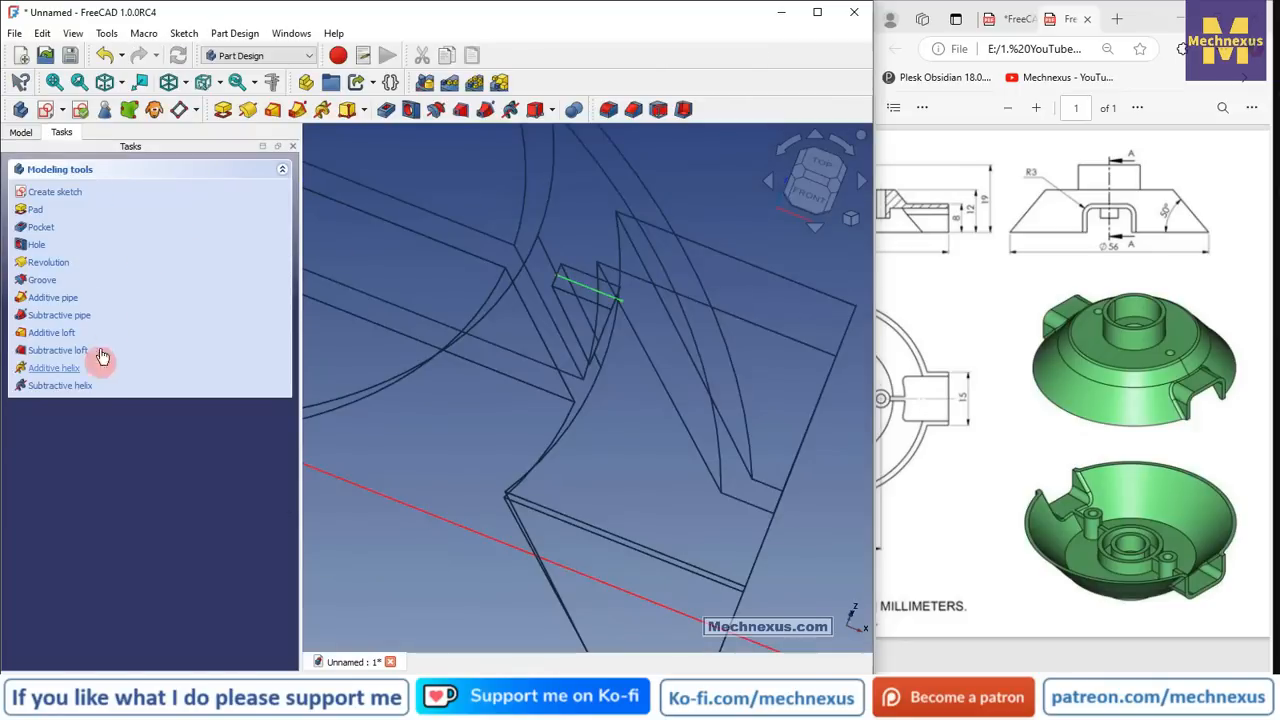
- Reopen Sketch006 and delete its 20.92 mm dimension
{"action": "left_click", "coordinate": [20, 132]}
{"action": "left_click", "coordinate": [93, 452]}
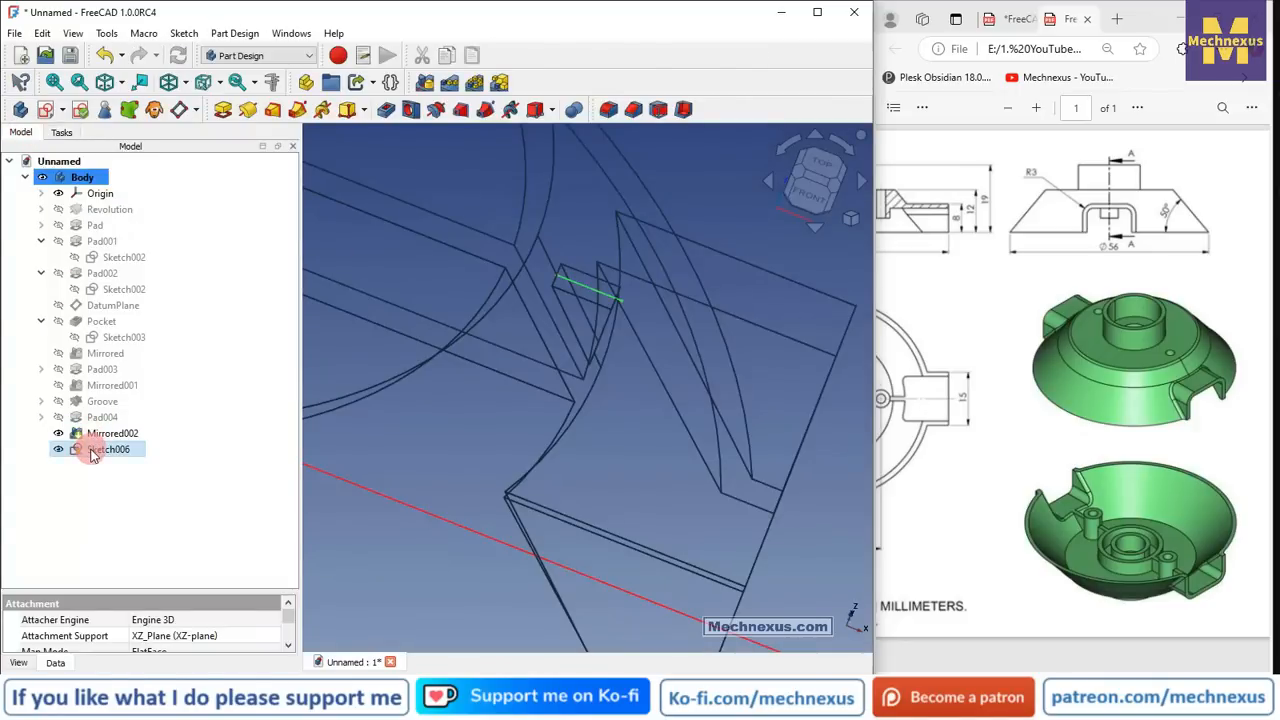
{"action": "double_click", "coordinate": [93, 452]}
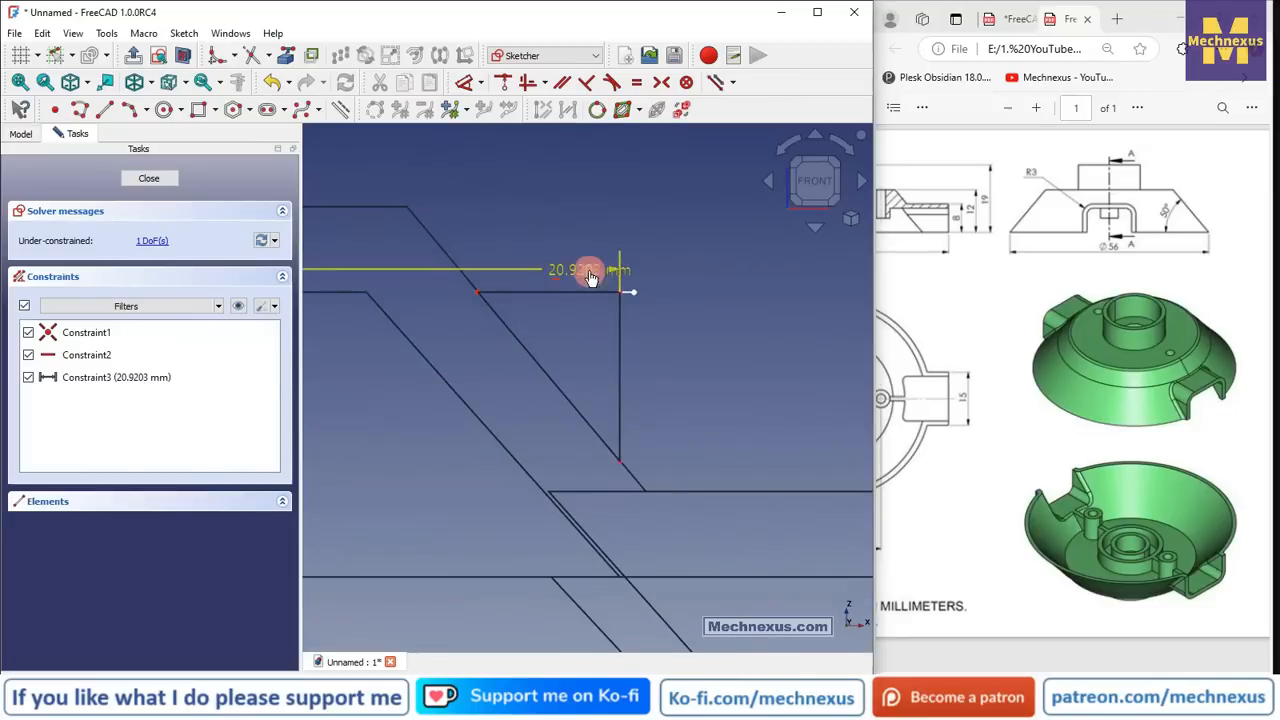
{"action": "left_click", "coordinate": [590, 273]}
{"action": "key", "text": "Delete"}
{"action": "mouse_move", "coordinate": [588, 271]}
{"action": "middle_mouse_down"}
{"action": "mouse_move", "coordinate": [560, 323]}
{"action": "mouse_move", "coordinate": [575, 240]}
{"action": "middle_mouse_up"}
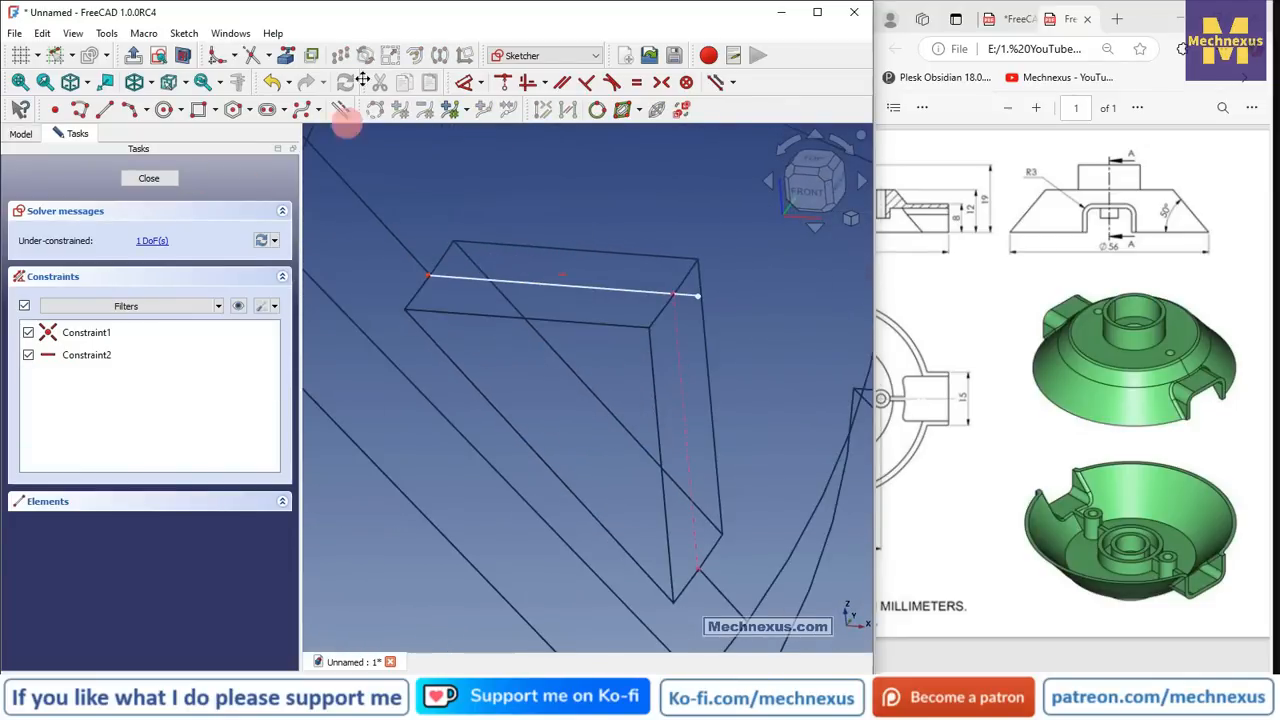
- Give the horizontal line a 3.2 mm length dimension
{"action": "left_click", "coordinate": [465, 83]}
{"action": "left_click", "coordinate": [522, 286]}
{"action": "left_click", "coordinate": [534, 194]}
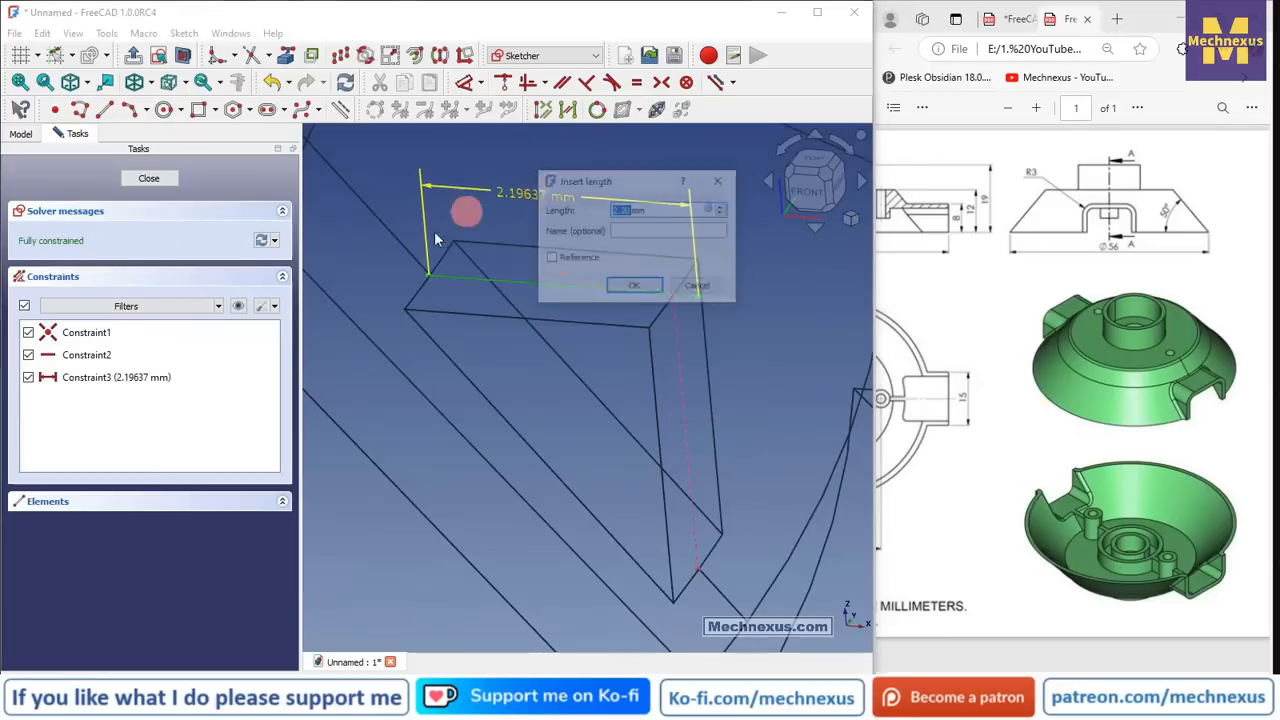
{"action": "type", "text": "3.2"}
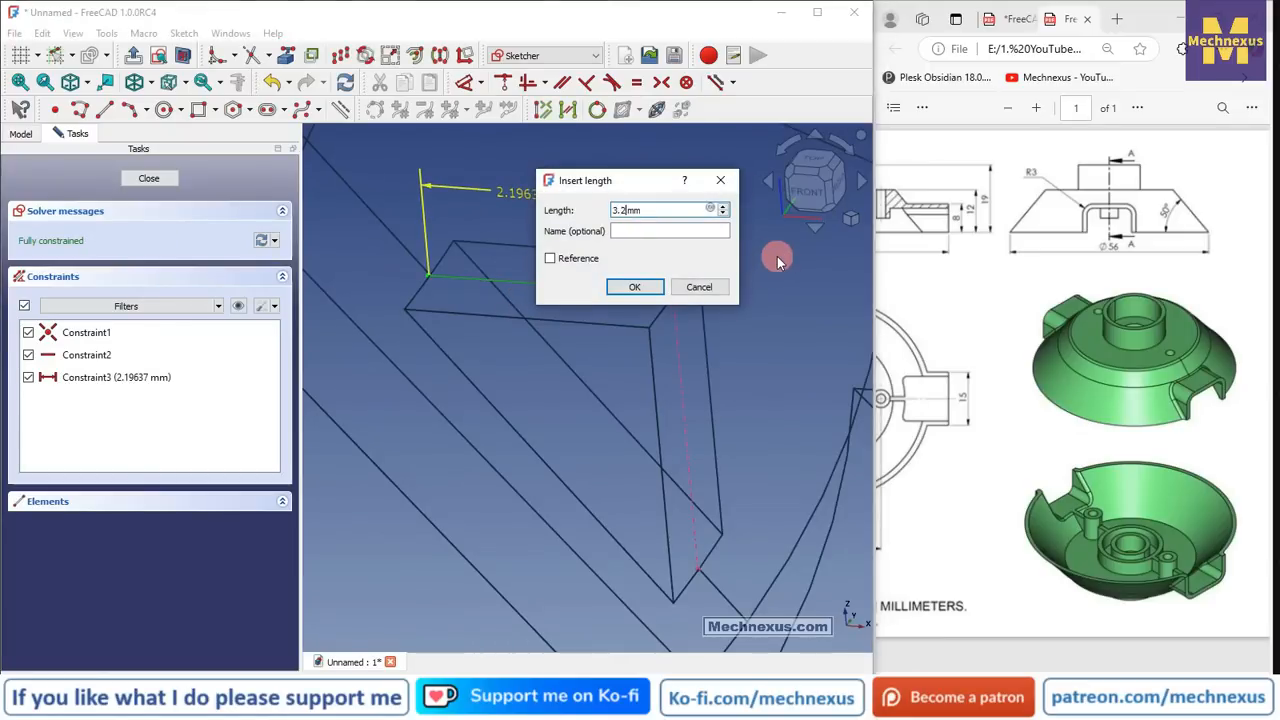
{"action": "key", "text": "Return"}
{"action": "scroll", "coordinate": [647, 289], "scroll_direction": "down", "scroll_amount": 3}
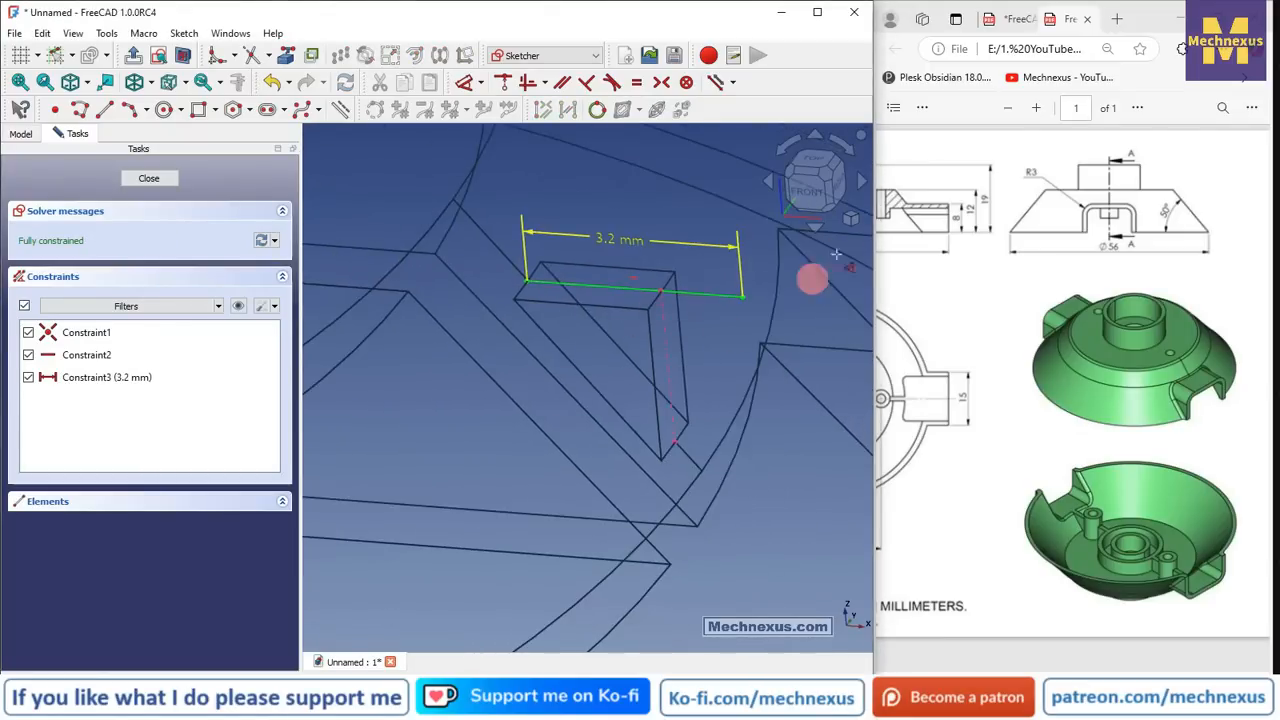
{"action": "left_click", "coordinate": [810, 187]}
{"action": "scroll", "coordinate": [640, 380], "scroll_direction": "up", "scroll_amount": 3}
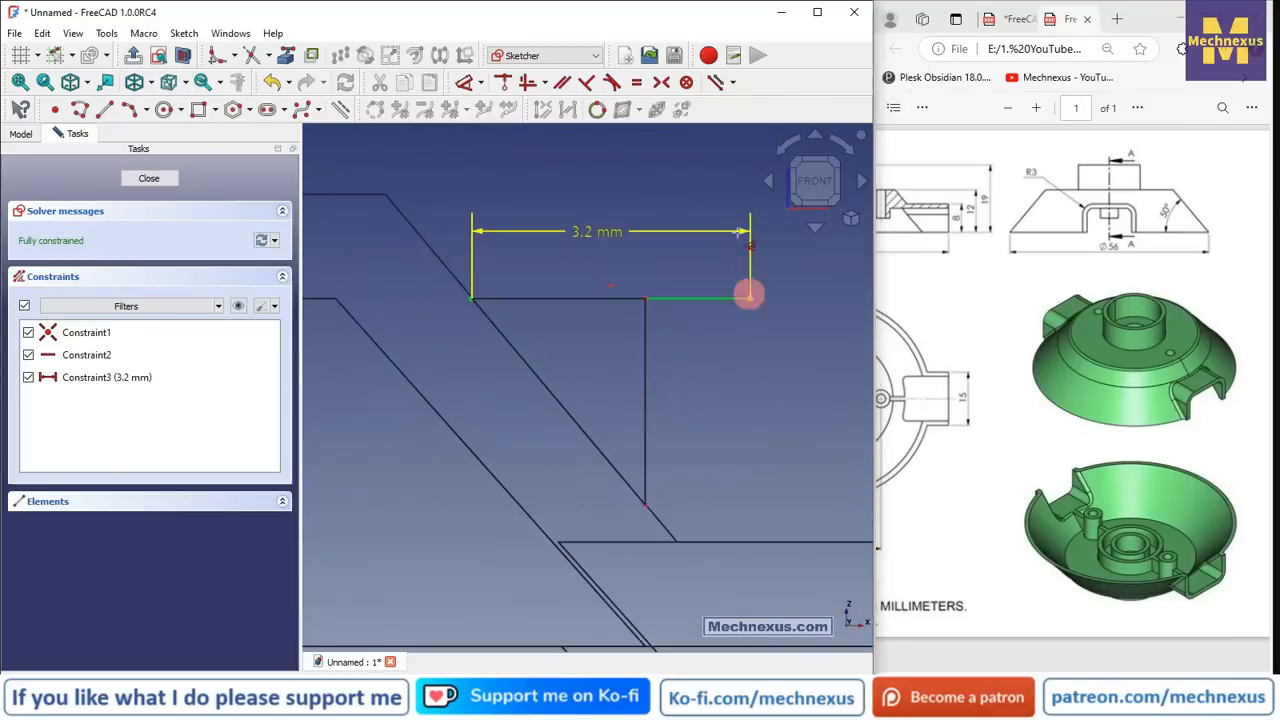
{"action": "left_click", "coordinate": [104, 109]}
- Draw a diagonal line from the horizontal line's left end, attached to the vertical line's bottom
{"action": "left_click", "coordinate": [469, 300]}
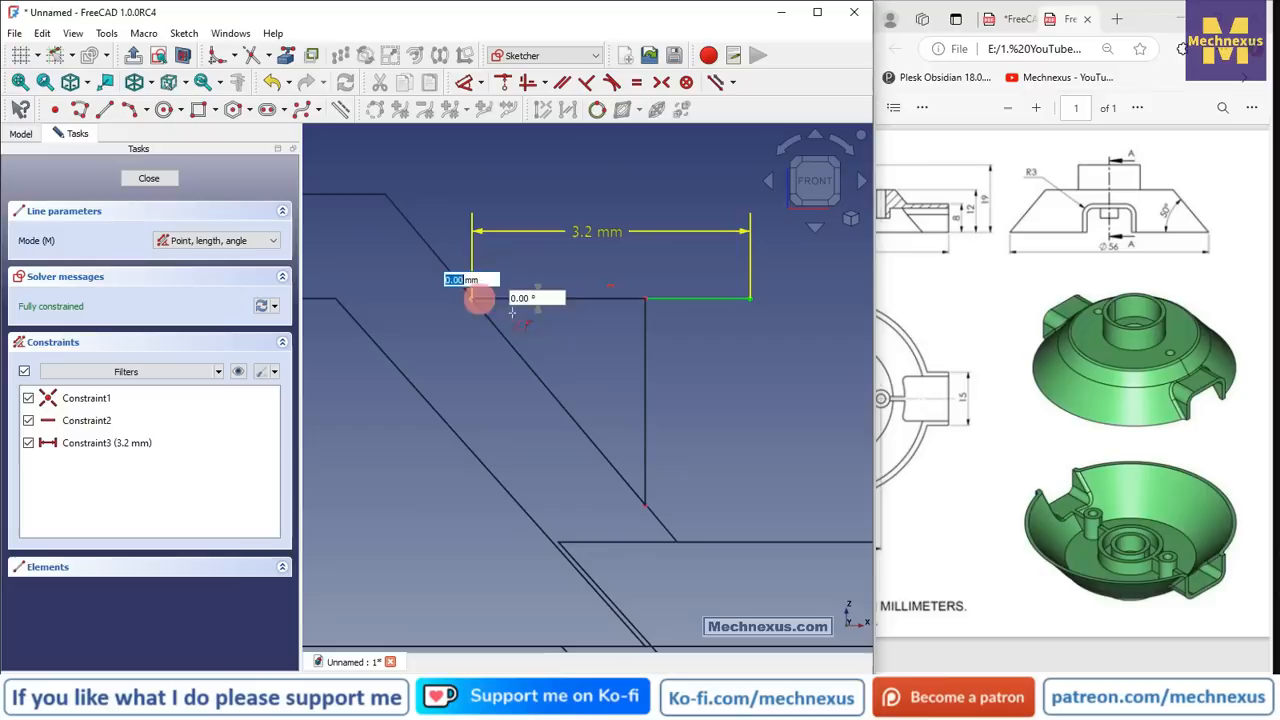
{"action": "left_click", "coordinate": [703, 526]}
{"action": "right_click", "coordinate": [757, 378]}
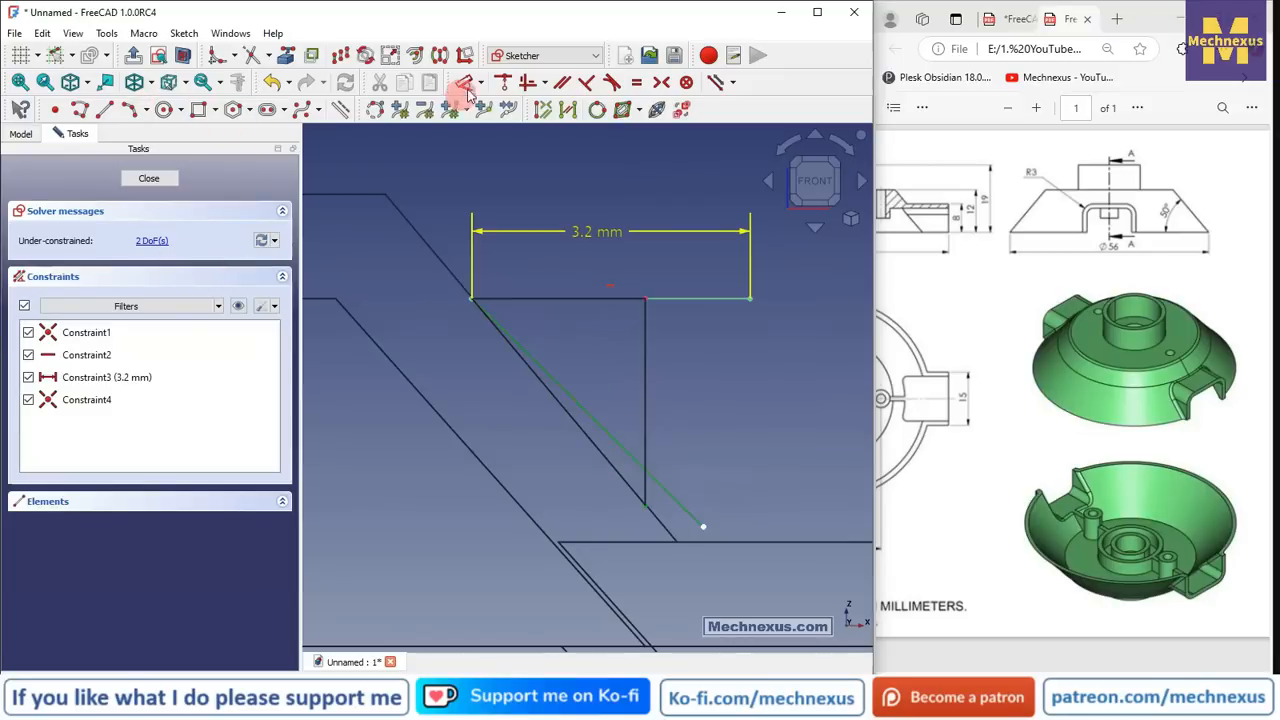
{"action": "left_click", "coordinate": [506, 83]}
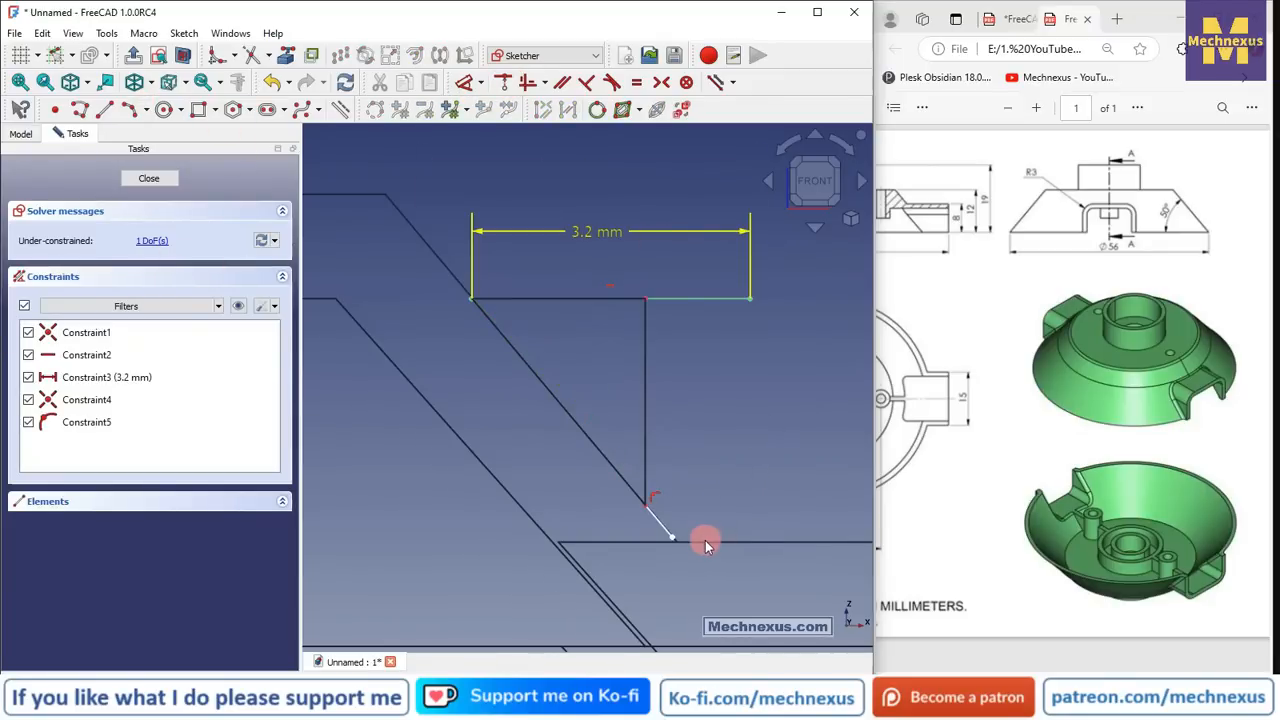
{"action": "scroll", "coordinate": [705, 540], "scroll_direction": "up", "scroll_amount": 2}
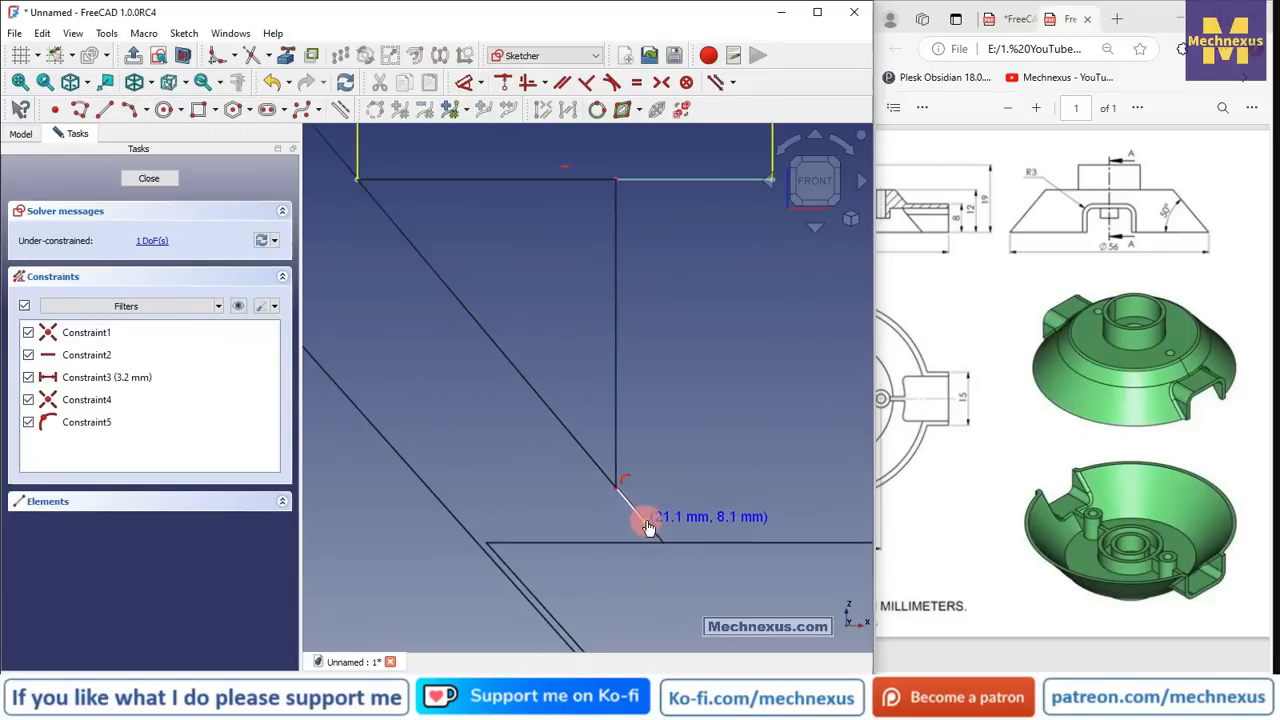
{"action": "scroll", "coordinate": [696, 445], "scroll_direction": "down", "scroll_amount": 2}
{"action": "scroll", "coordinate": [696, 448], "scroll_direction": "down", "scroll_amount": 1}
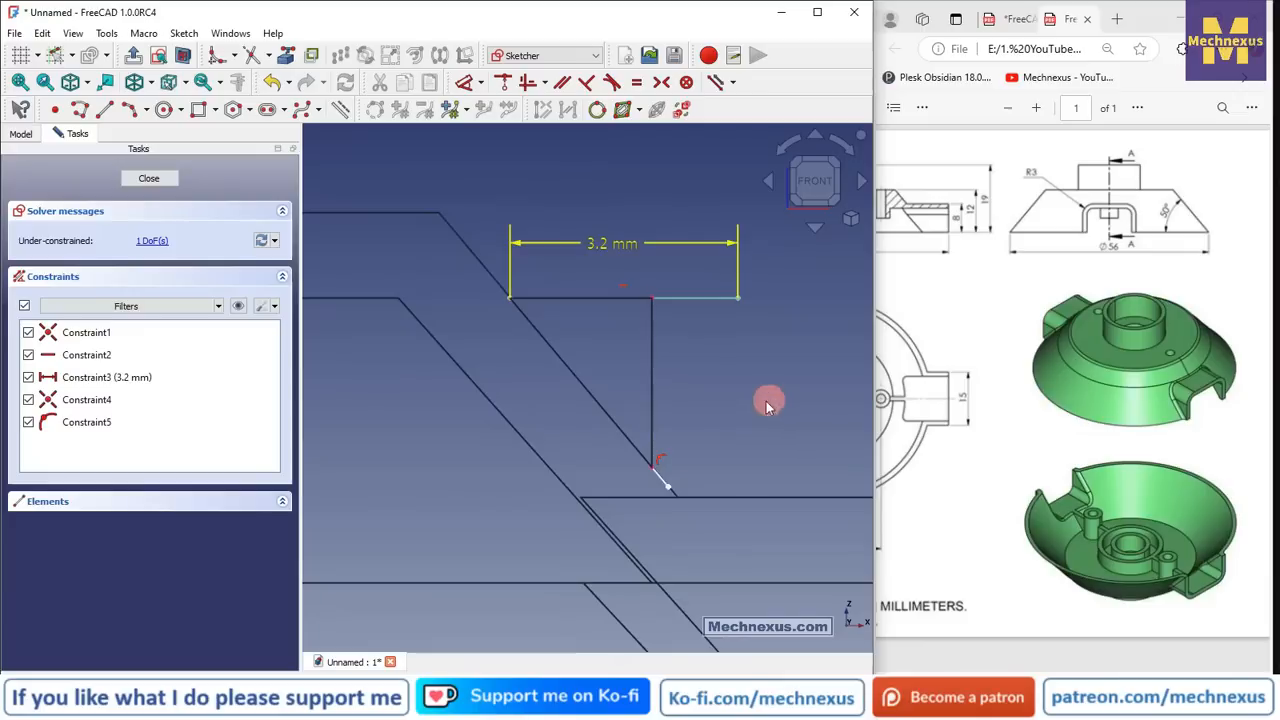
{"action": "mouse_move", "coordinate": [766, 401]}
{"action": "middle_mouse_down"}
{"action": "mouse_move", "coordinate": [744, 421]}
{"action": "mouse_move", "coordinate": [740, 402]}
{"action": "middle_mouse_up"}
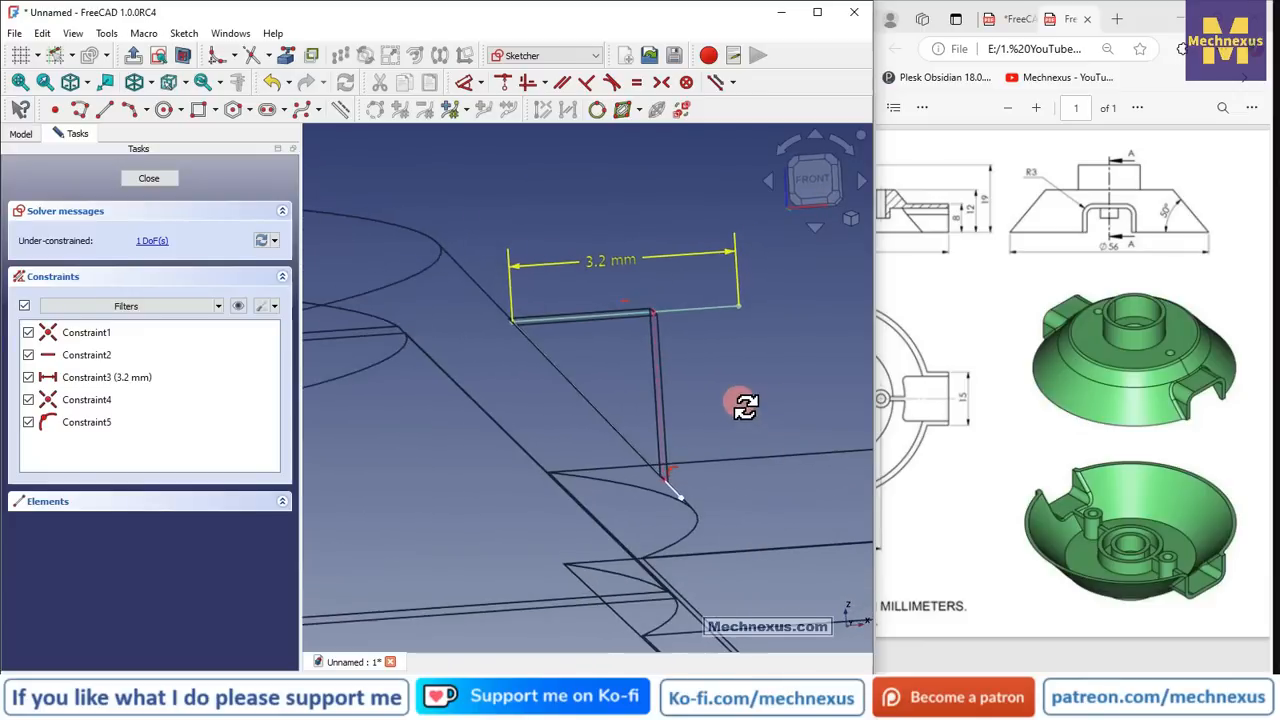
- Shorten the horizontal line from 3.2 mm to 2.5 mm, trying 2.8 mm on the way
{"action": "double_click", "coordinate": [614, 258]}
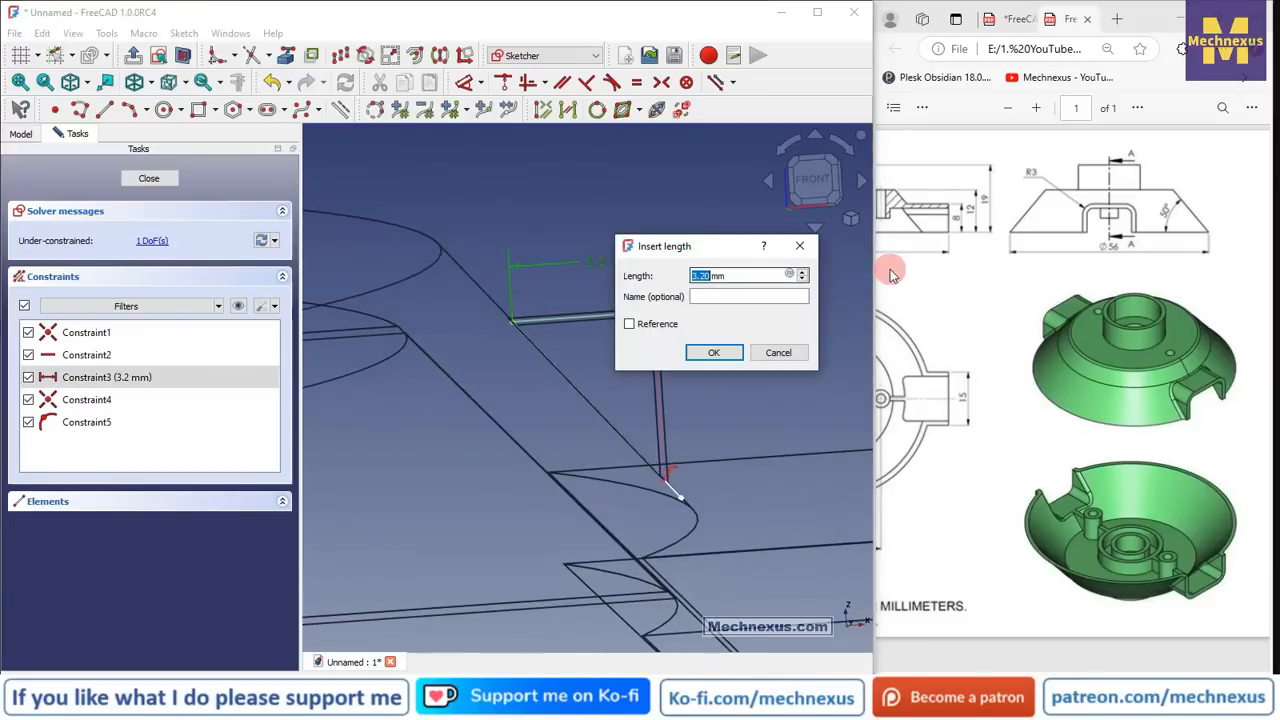
{"action": "type", "text": "2.8"}
{"action": "key", "text": "Return"}
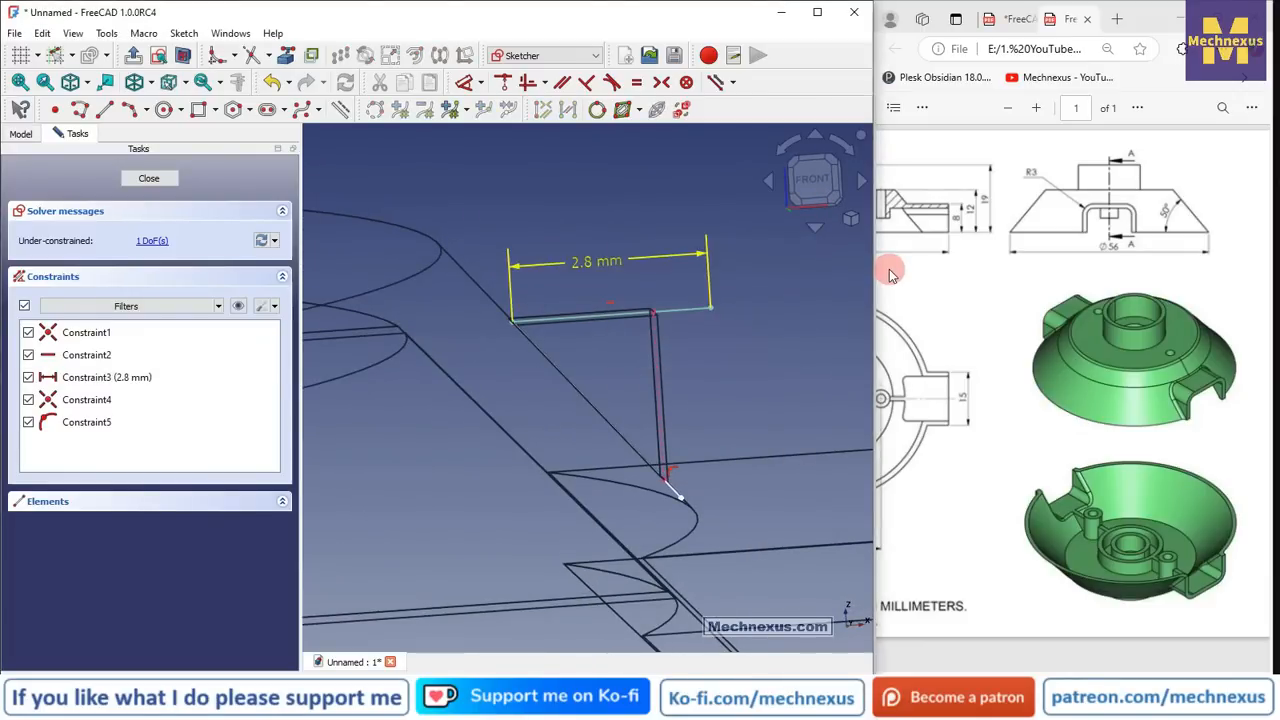
{"action": "left_click", "coordinate": [804, 196]}
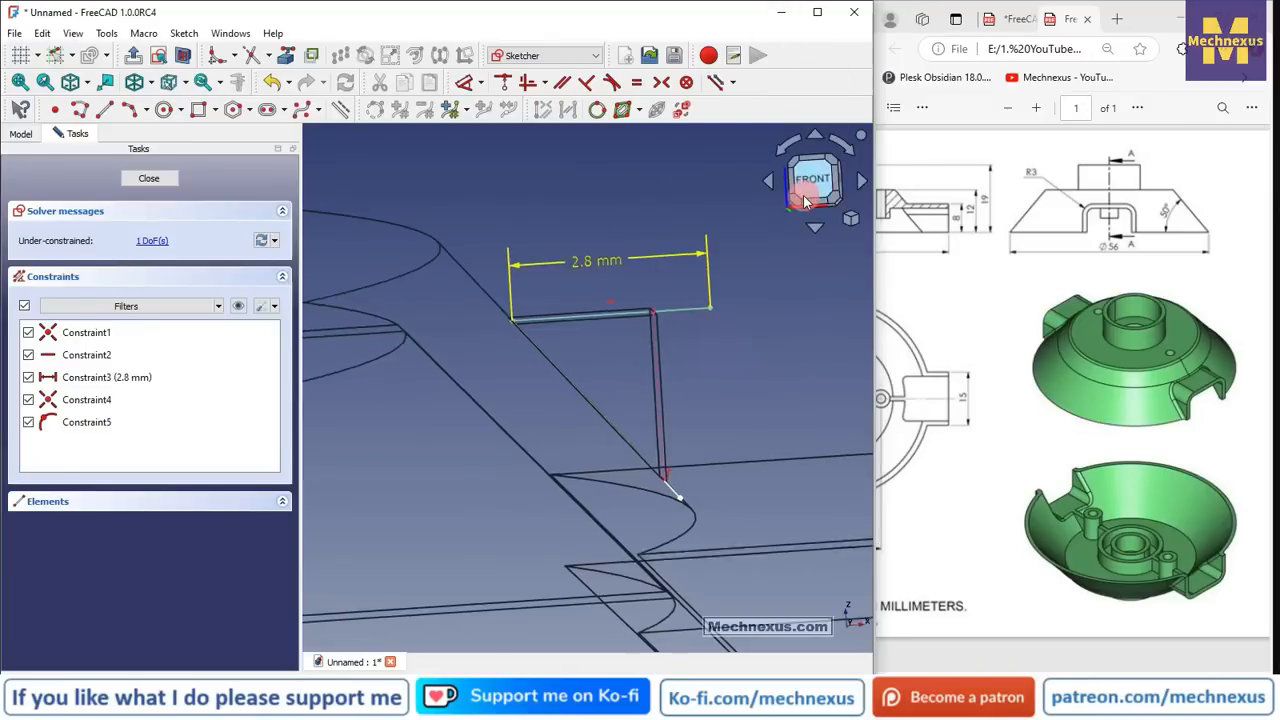
{"action": "double_click", "coordinate": [579, 258]}
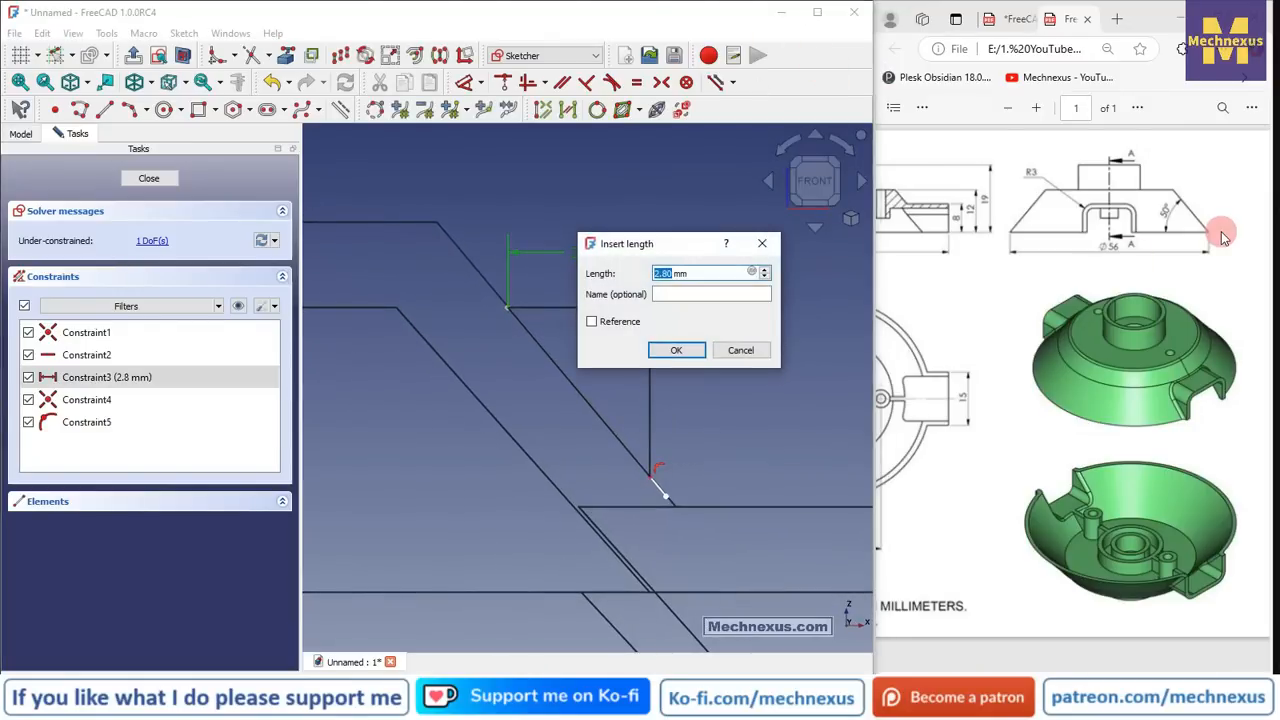
{"action": "type", "text": "2.5"}
{"action": "key", "text": "Return"}
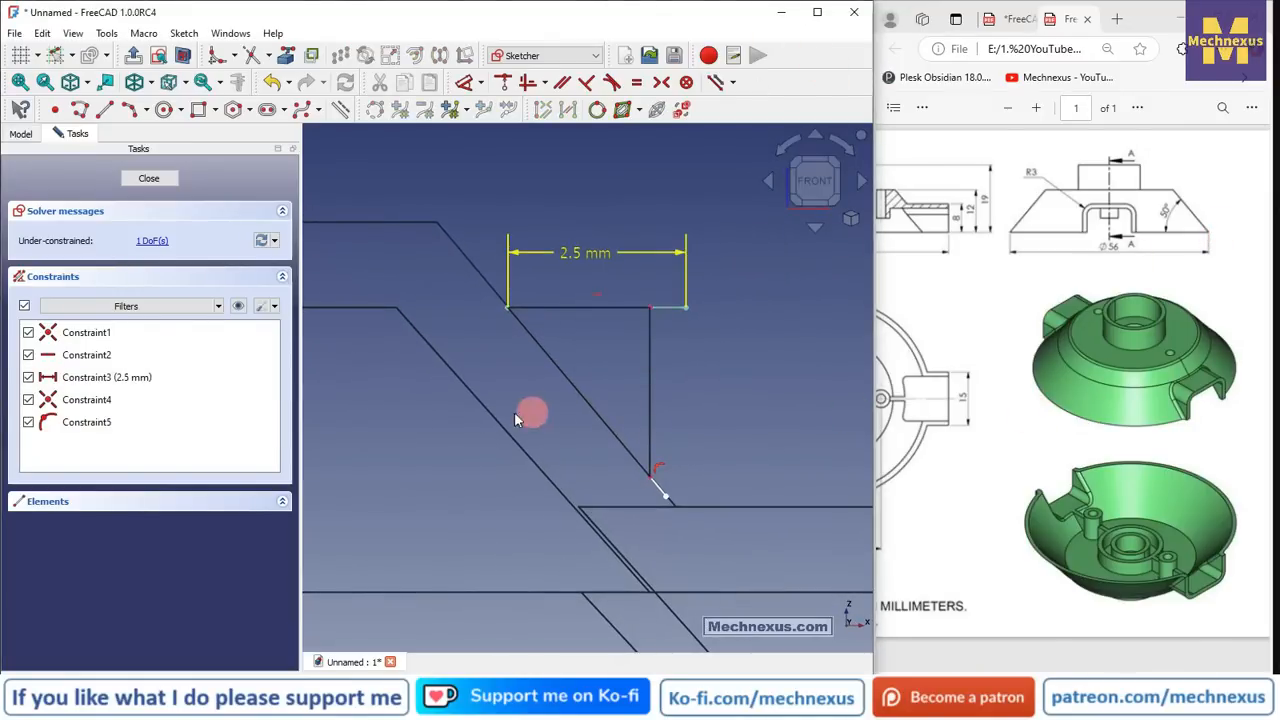
- Draw a vertical line from the arc's endpoint to the 2.5 mm line's end
{"action": "left_click", "coordinate": [104, 109]}
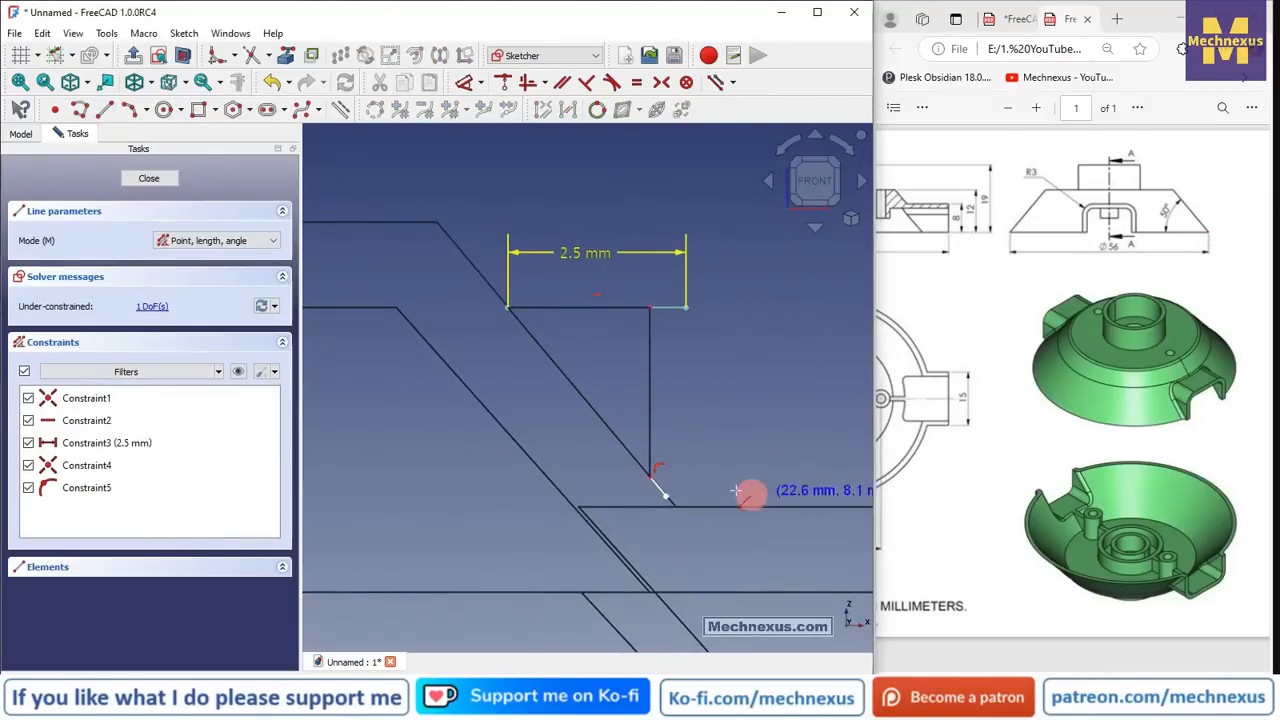
{"action": "left_click", "coordinate": [664, 494]}
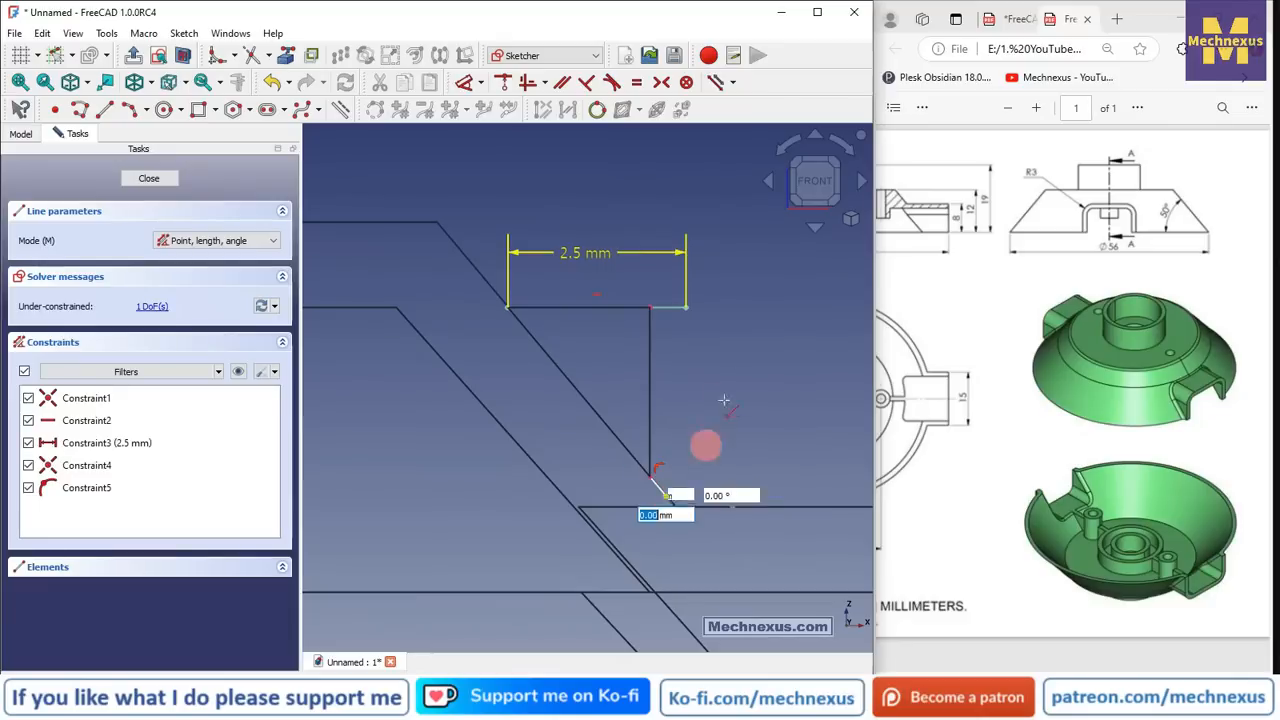
{"action": "left_click", "coordinate": [685, 307]}
{"action": "left_click", "coordinate": [529, 84]}
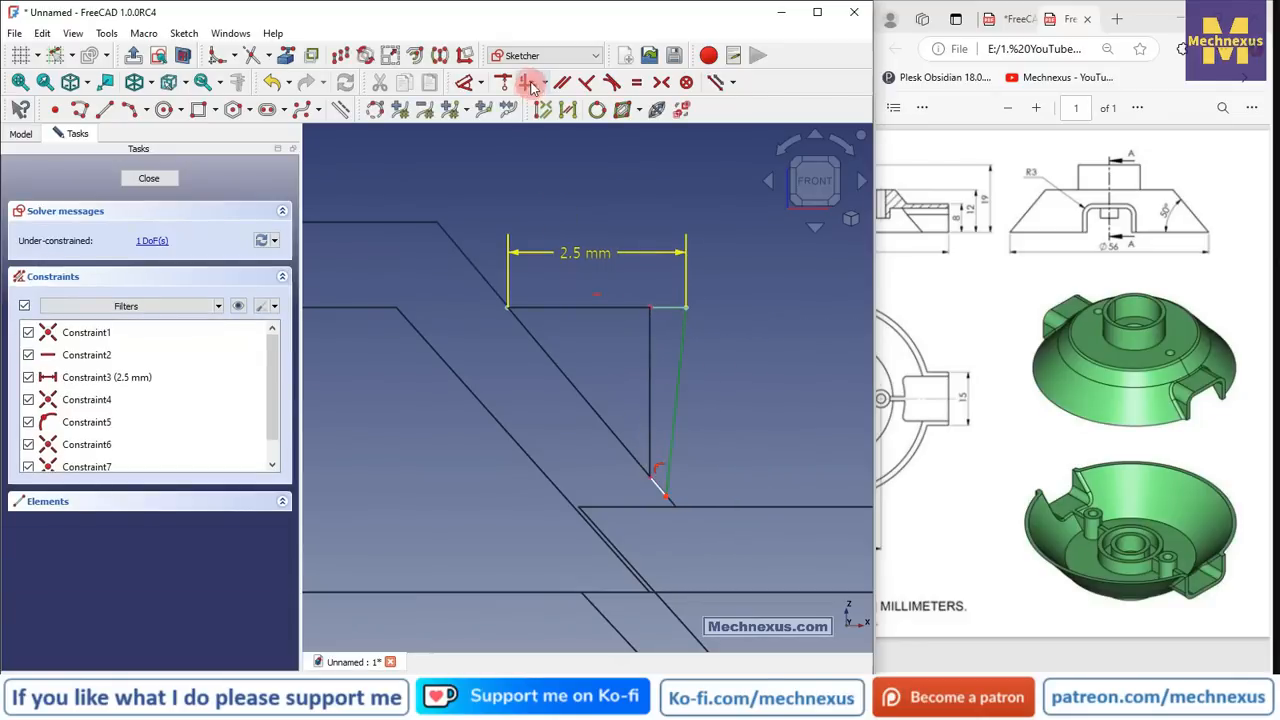
- Set the triangle's top width to 2.2 mm and close the fully constrained sketch
{"action": "scroll", "coordinate": [726, 452], "scroll_direction": "up", "scroll_amount": 1}
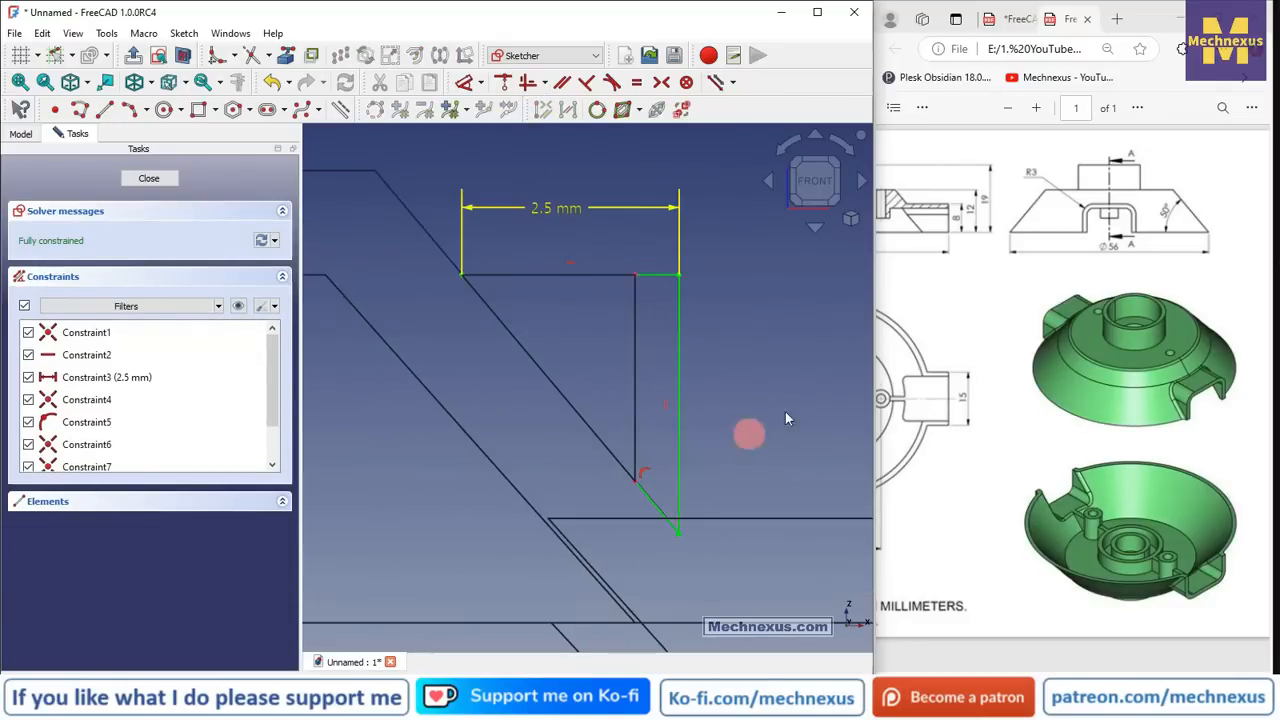
{"action": "double_click", "coordinate": [560, 206]}
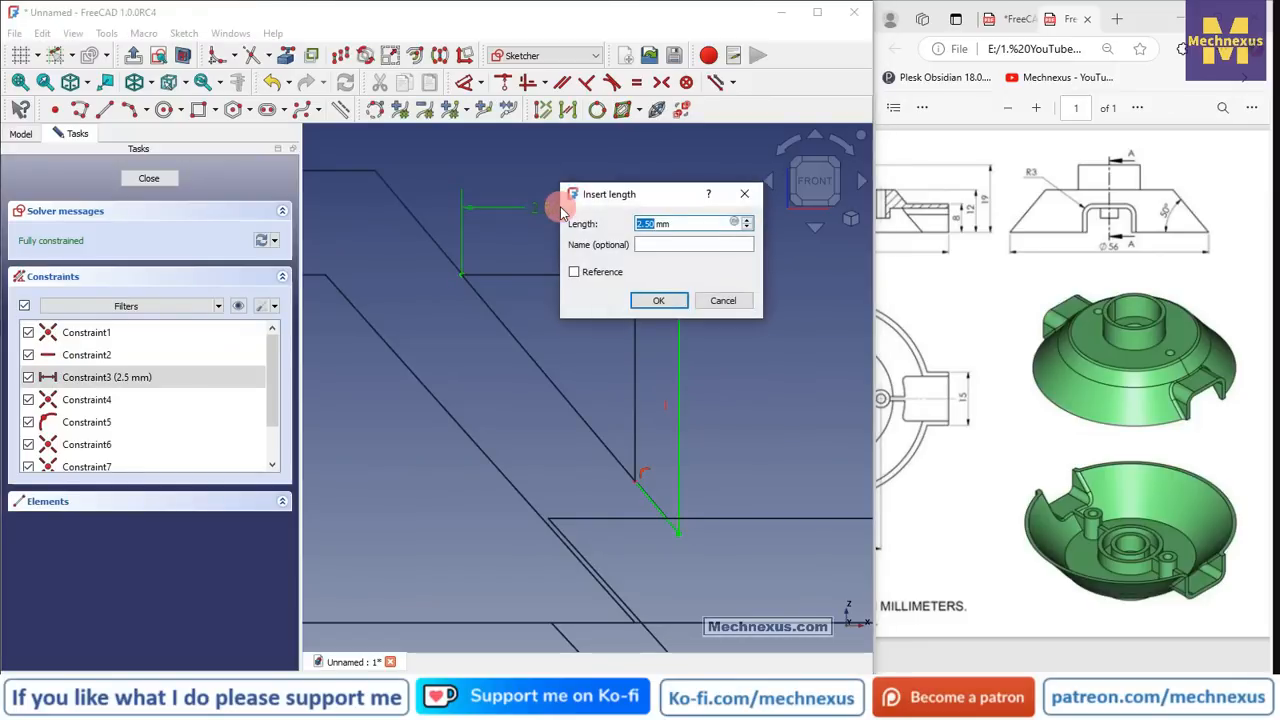
{"action": "key", "text": "Return"}
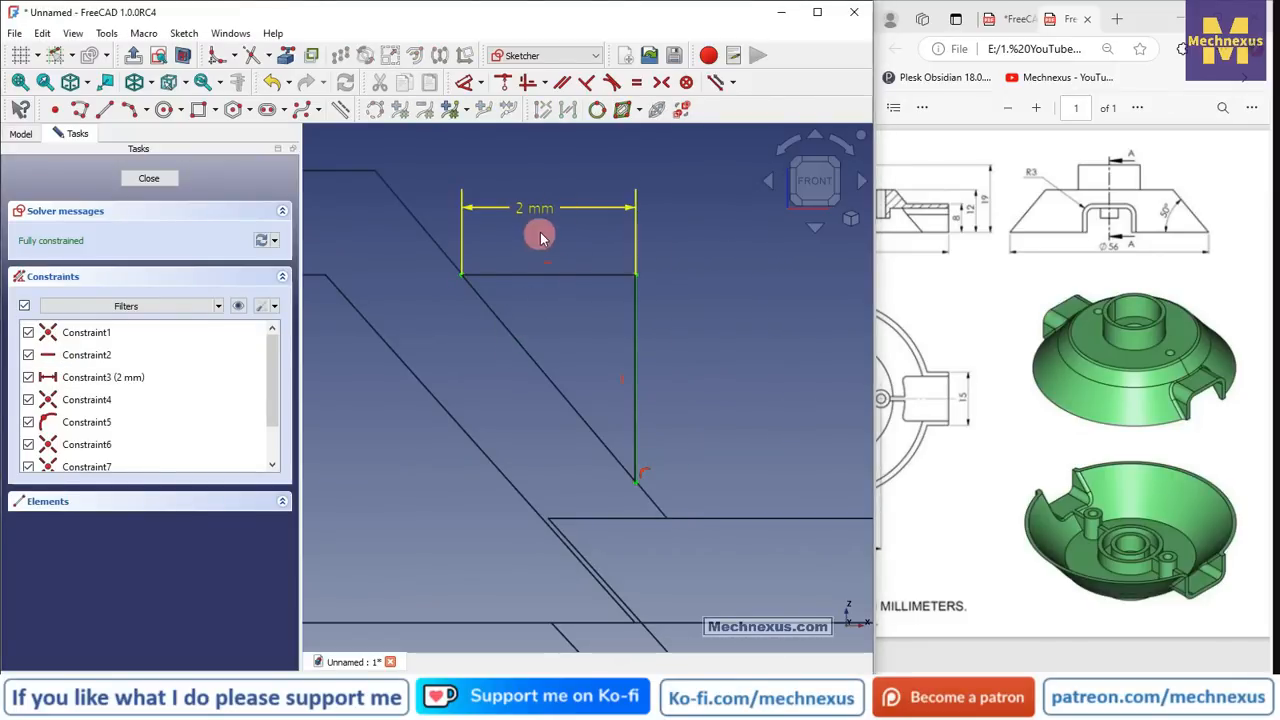
{"action": "double_click", "coordinate": [537, 217]}
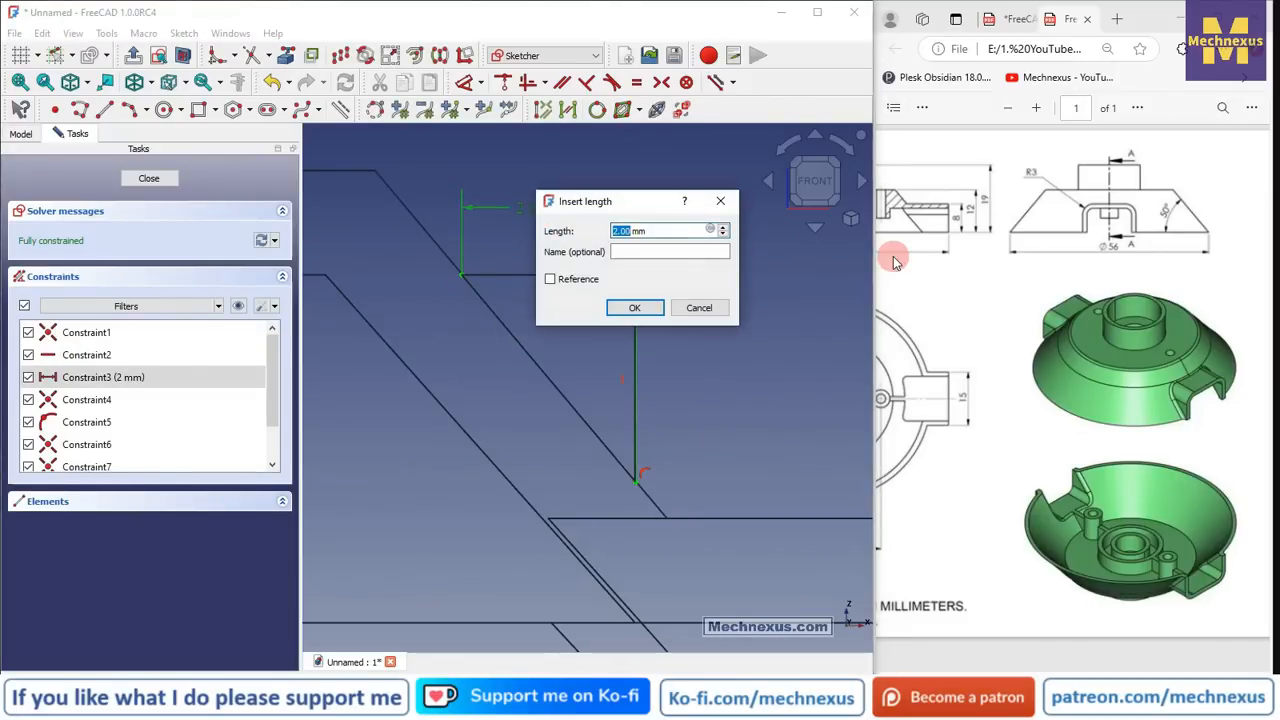
{"action": "type", "text": "2.2"}
{"action": "key", "text": "Return"}
{"action": "scroll", "coordinate": [677, 277], "scroll_direction": "up", "scroll_amount": 3}
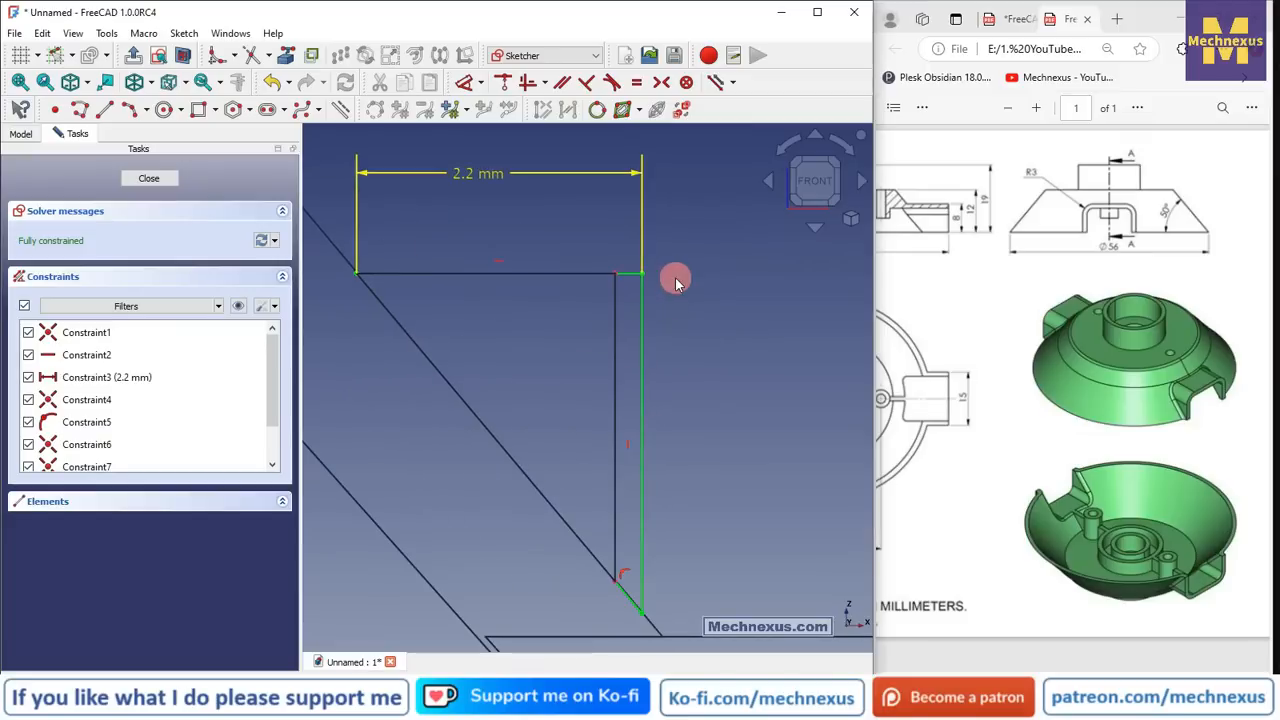
{"action": "scroll", "coordinate": [657, 311], "scroll_direction": "down", "scroll_amount": 3}
{"action": "mouse_move", "coordinate": [657, 311]}
{"action": "middle_mouse_down"}
{"action": "mouse_move", "coordinate": [597, 369]}
{"action": "mouse_move", "coordinate": [646, 366]}
{"action": "mouse_move", "coordinate": [600, 374]}
{"action": "mouse_move", "coordinate": [737, 290]}
{"action": "middle_mouse_up"}
{"action": "scroll", "coordinate": [737, 290], "scroll_direction": "down", "scroll_amount": 2}
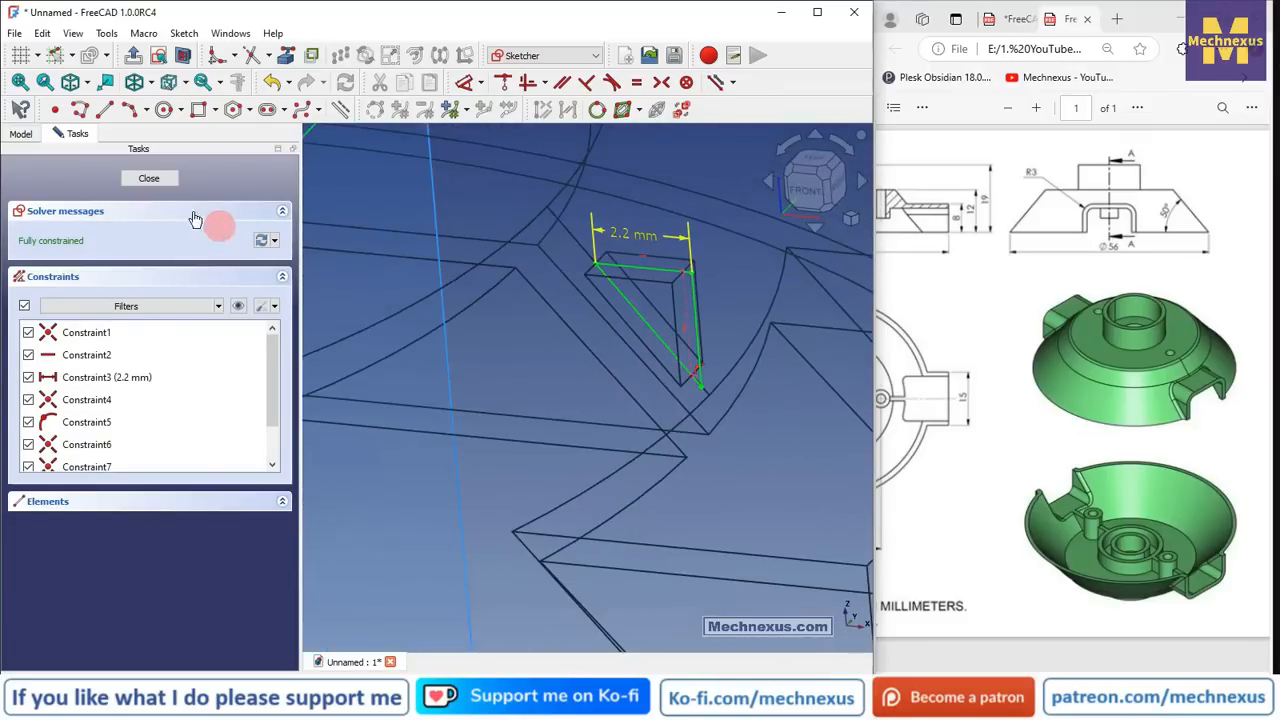
{"action": "left_click", "coordinate": [145, 179]}
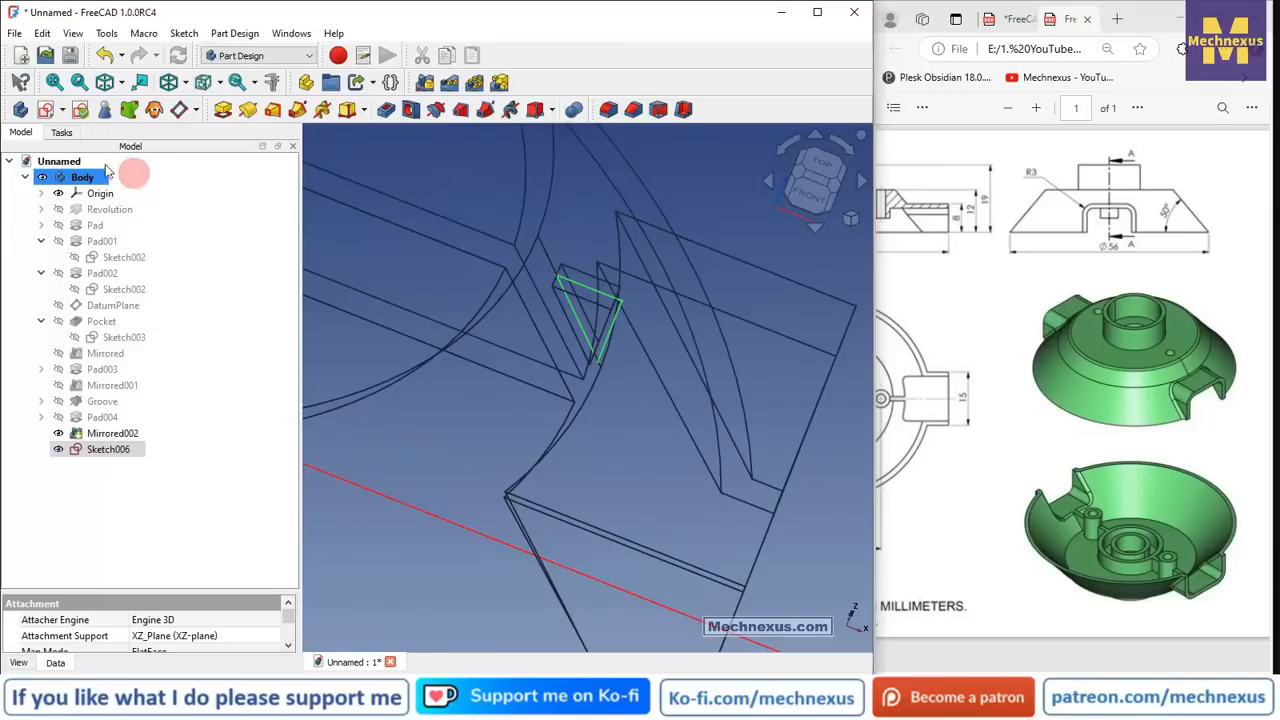
- Toggle the display through wireframe back to flat lines, then revolve Sketch006 360° about the vertical axis
{"action": "left_click", "coordinate": [183, 84]}
{"action": "left_click", "coordinate": [210, 213]}
{"action": "scroll", "coordinate": [614, 305], "scroll_direction": "down", "scroll_amount": 2}
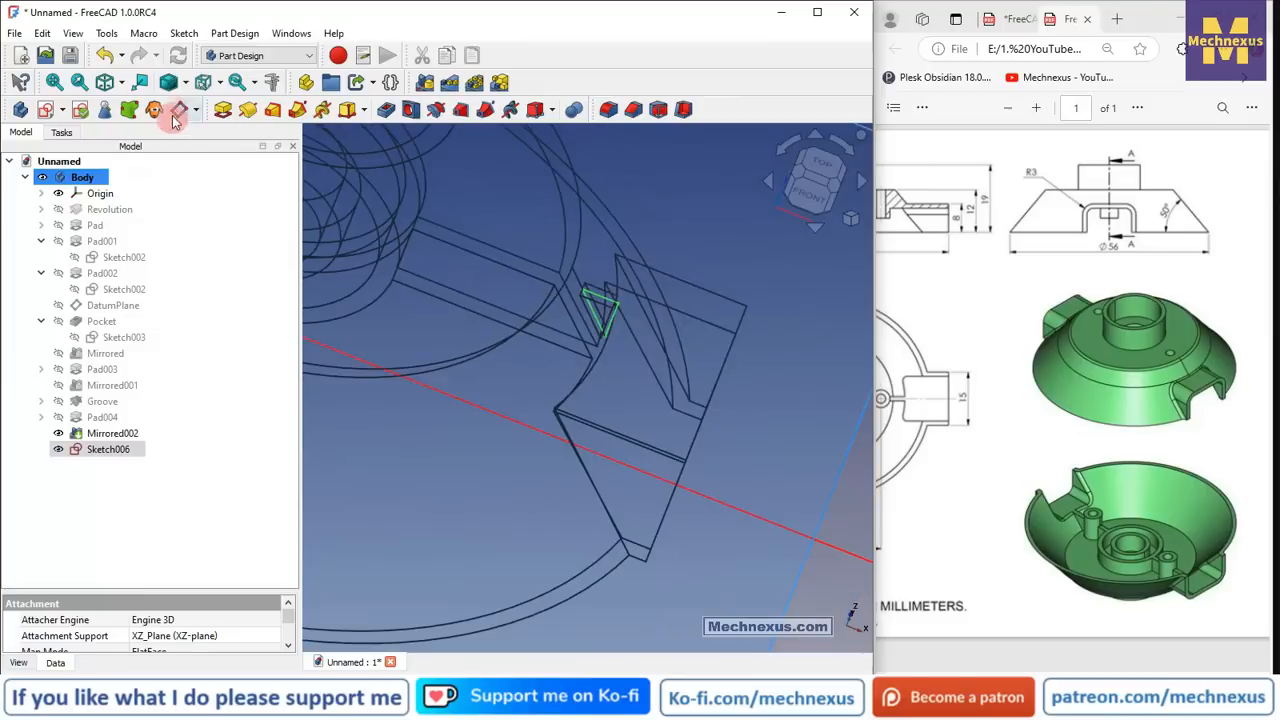
{"action": "left_click", "coordinate": [183, 84]}
{"action": "left_click", "coordinate": [210, 208]}
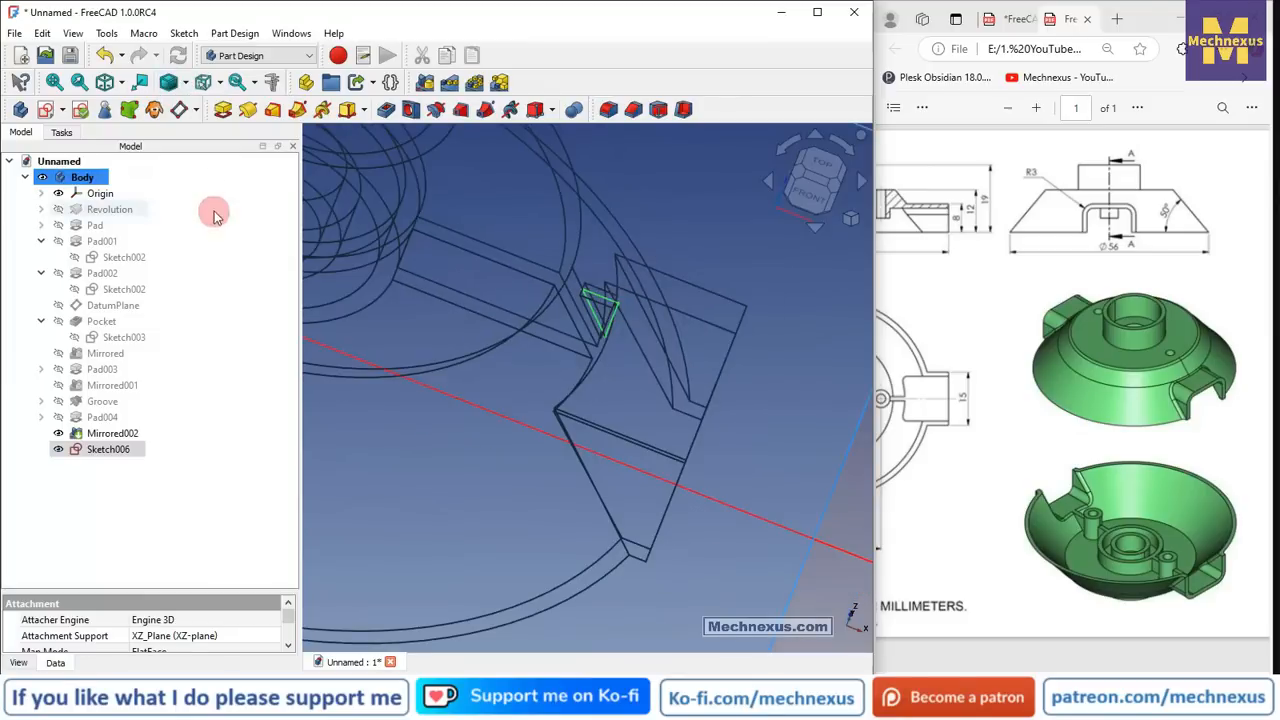
{"action": "left_click", "coordinate": [186, 84]}
{"action": "left_click", "coordinate": [188, 143]}
{"action": "left_click", "coordinate": [186, 85]}
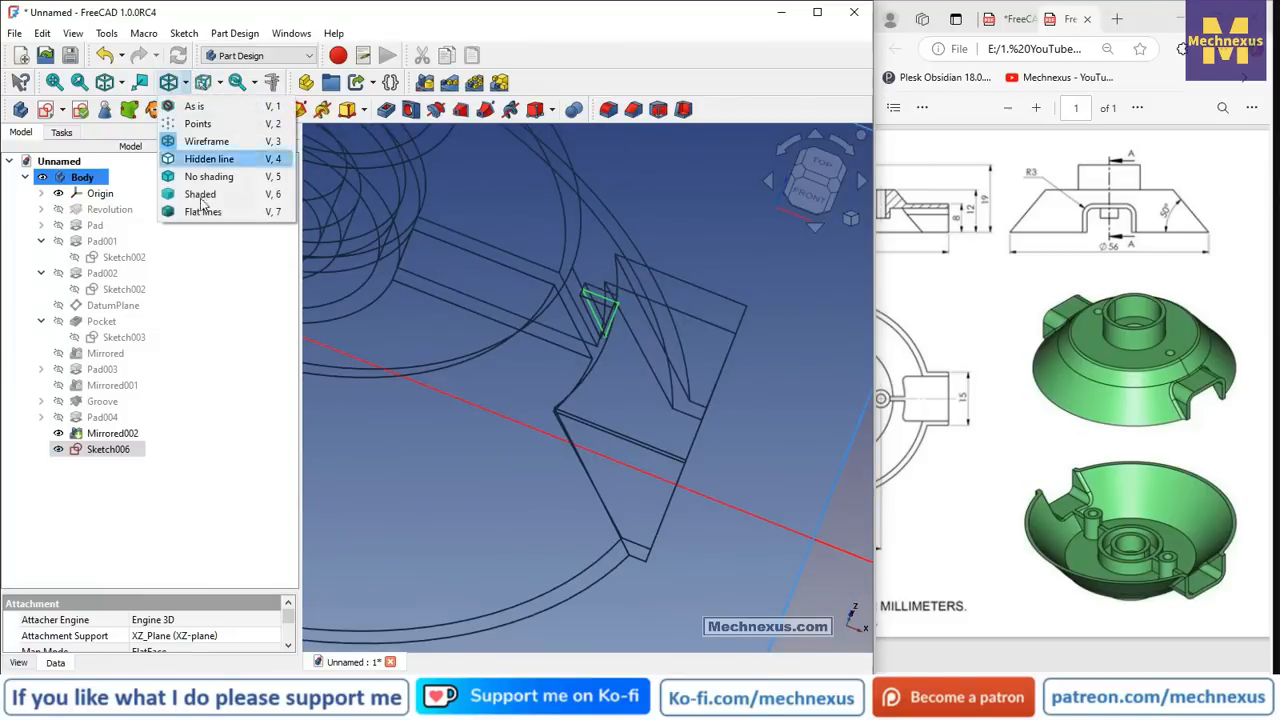
{"action": "left_click", "coordinate": [203, 211]}
{"action": "mouse_move", "coordinate": [586, 306]}
{"action": "middle_mouse_down"}
{"action": "mouse_move", "coordinate": [497, 246]}
{"action": "mouse_move", "coordinate": [548, 305]}
{"action": "middle_mouse_up"}
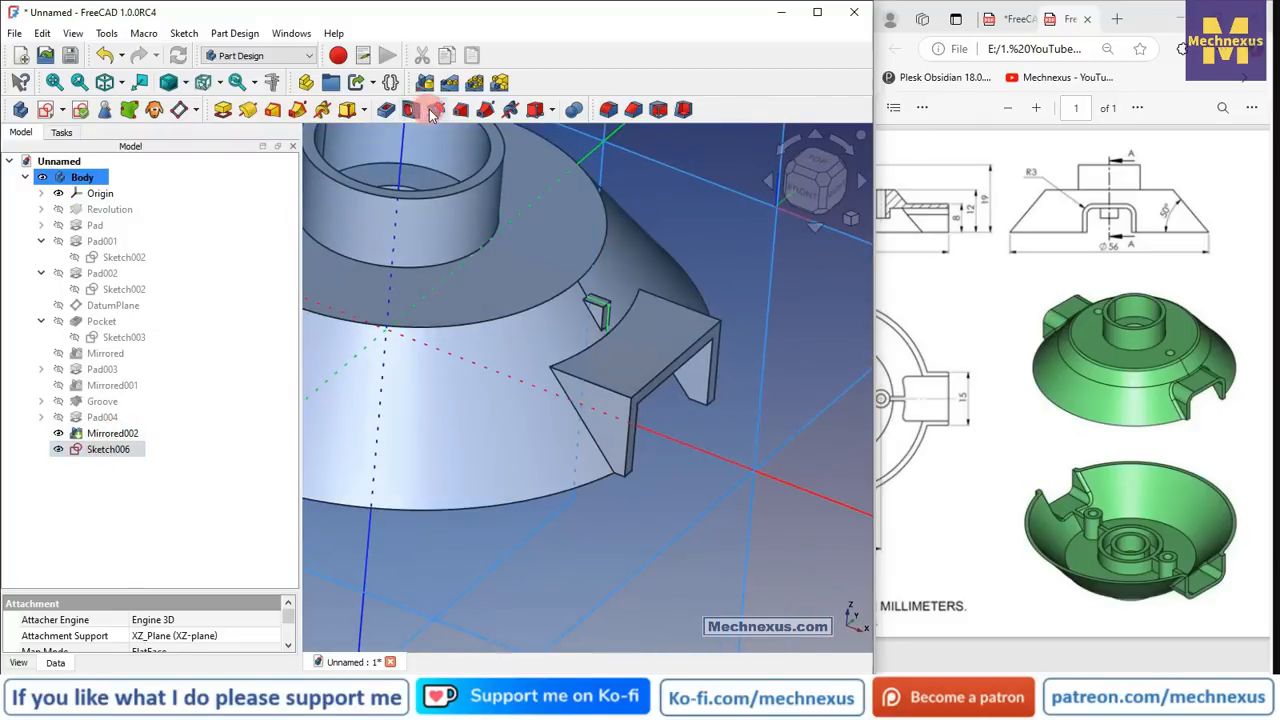
{"action": "left_click", "coordinate": [434, 111]}
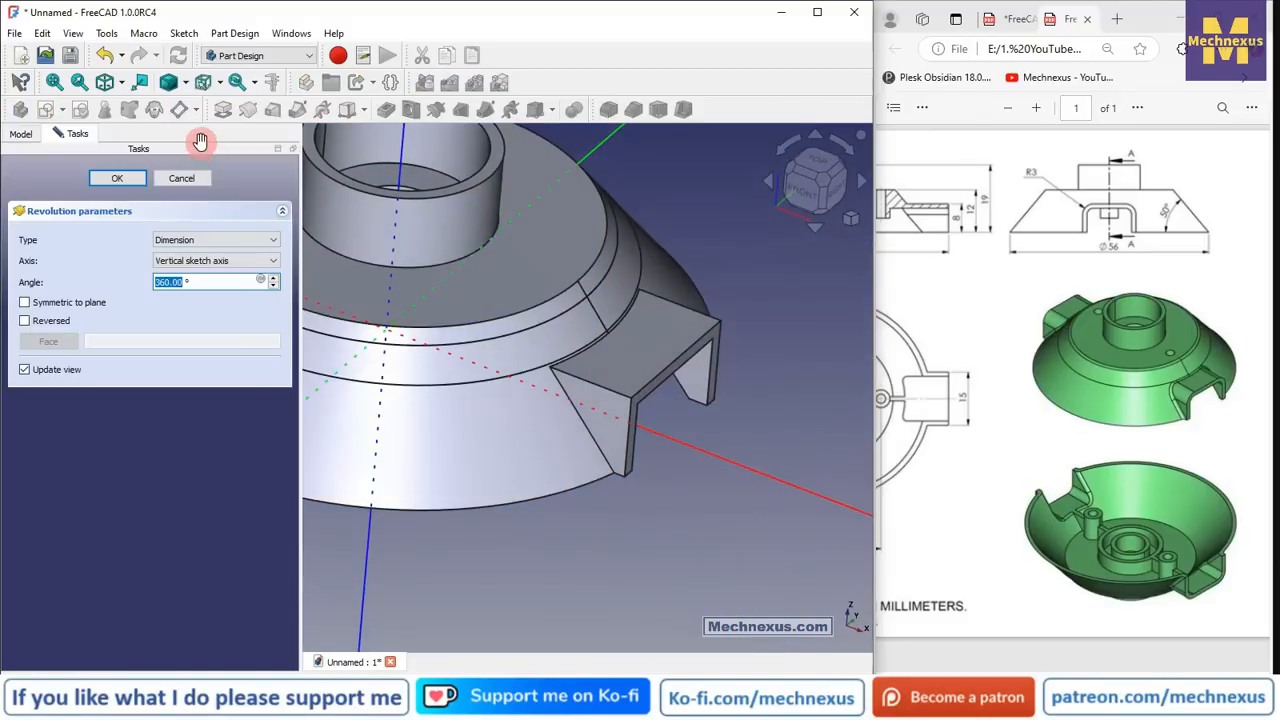
- Inspect the new Groove001 ring and hide the Origin planes and axes
{"action": "scroll", "coordinate": [690, 275], "scroll_direction": "down", "scroll_amount": 3}
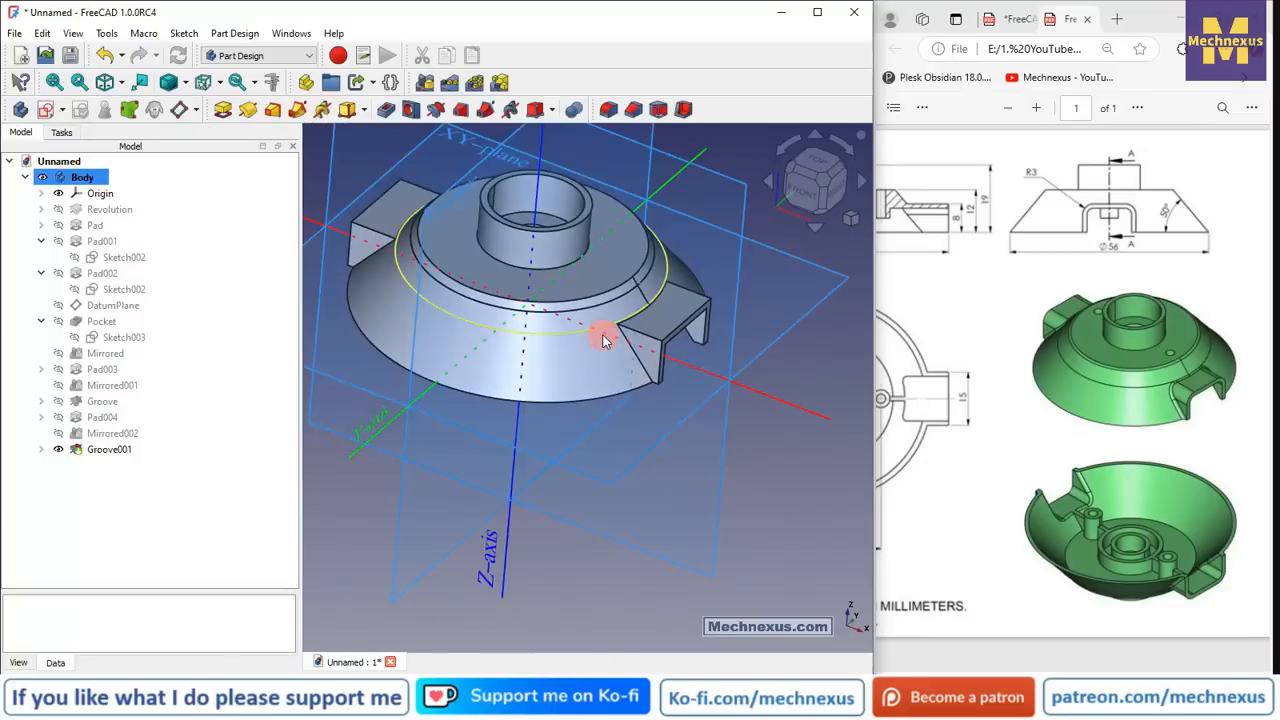
{"action": "middle_click_drag", "start_coordinate": [505, 337], "coordinate": [668, 346]}
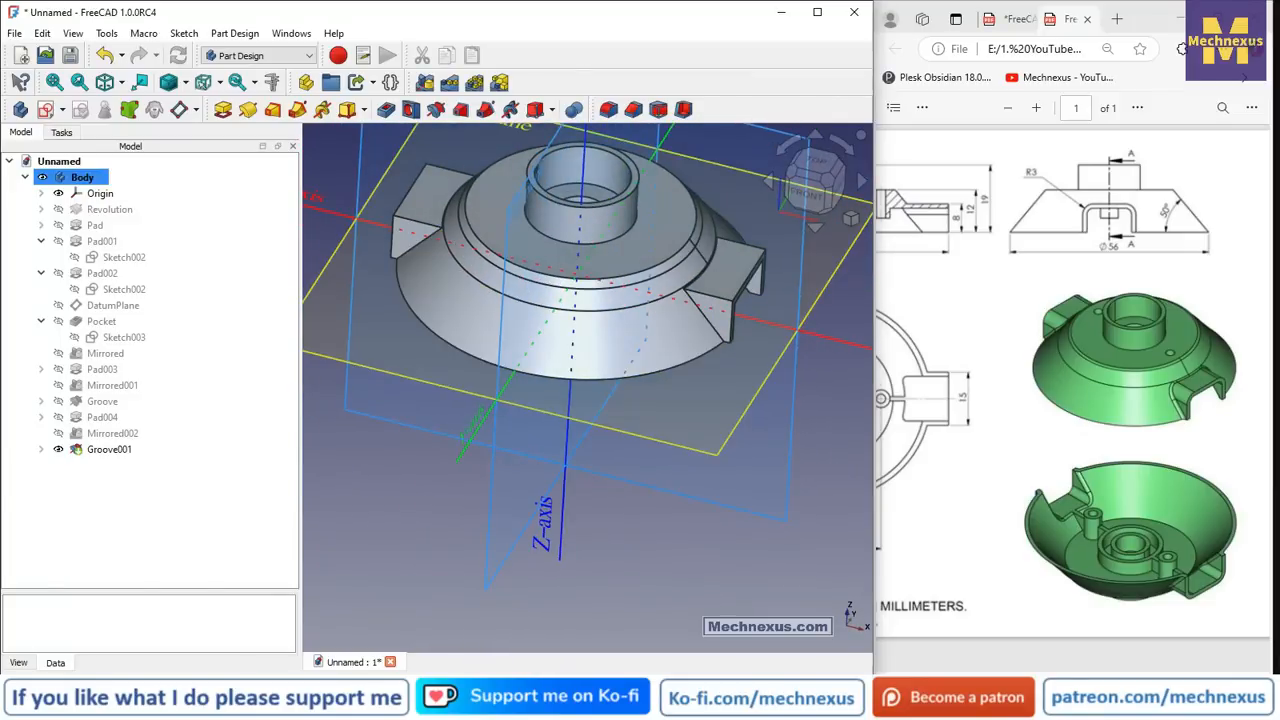
{"action": "middle_click_drag", "start_coordinate": [870, 285], "coordinate": [760, 205]}
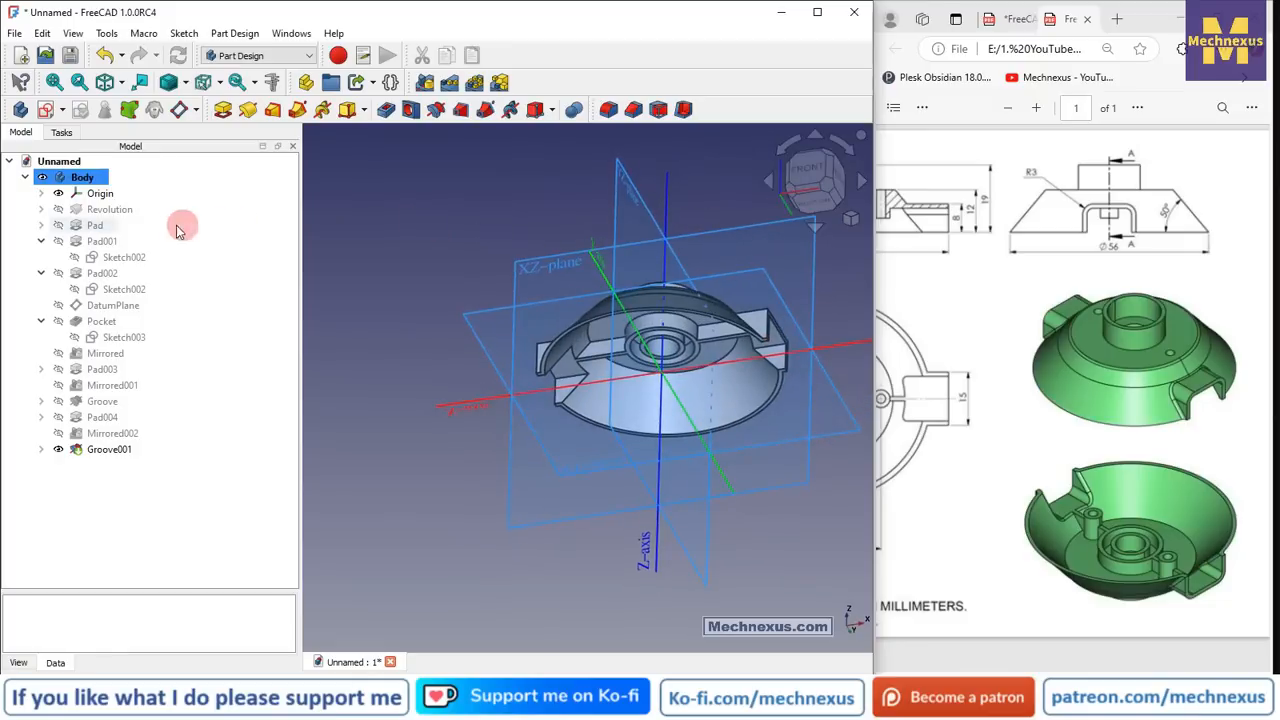
{"action": "left_click", "coordinate": [98, 193]}
{"action": "key", "text": "space"}
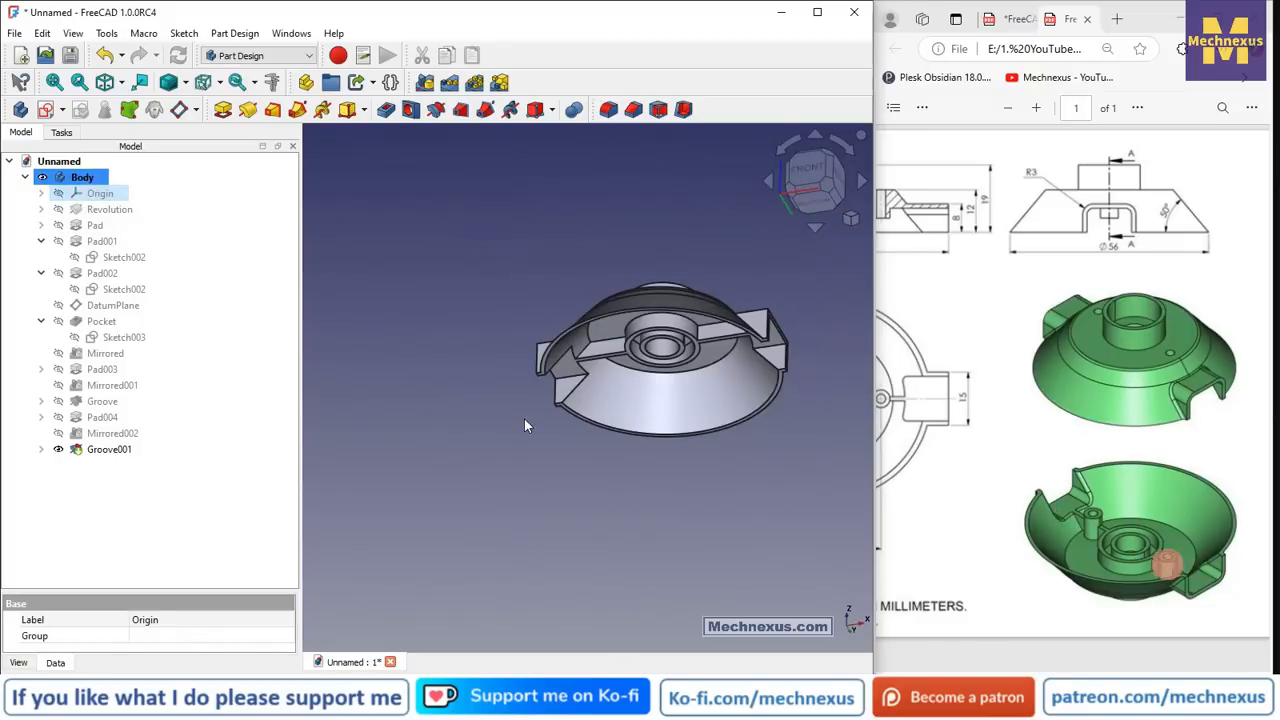
- Select the groove's upper face
{"action": "middle_click_drag", "start_coordinate": [728, 316], "coordinate": [728, 356]}
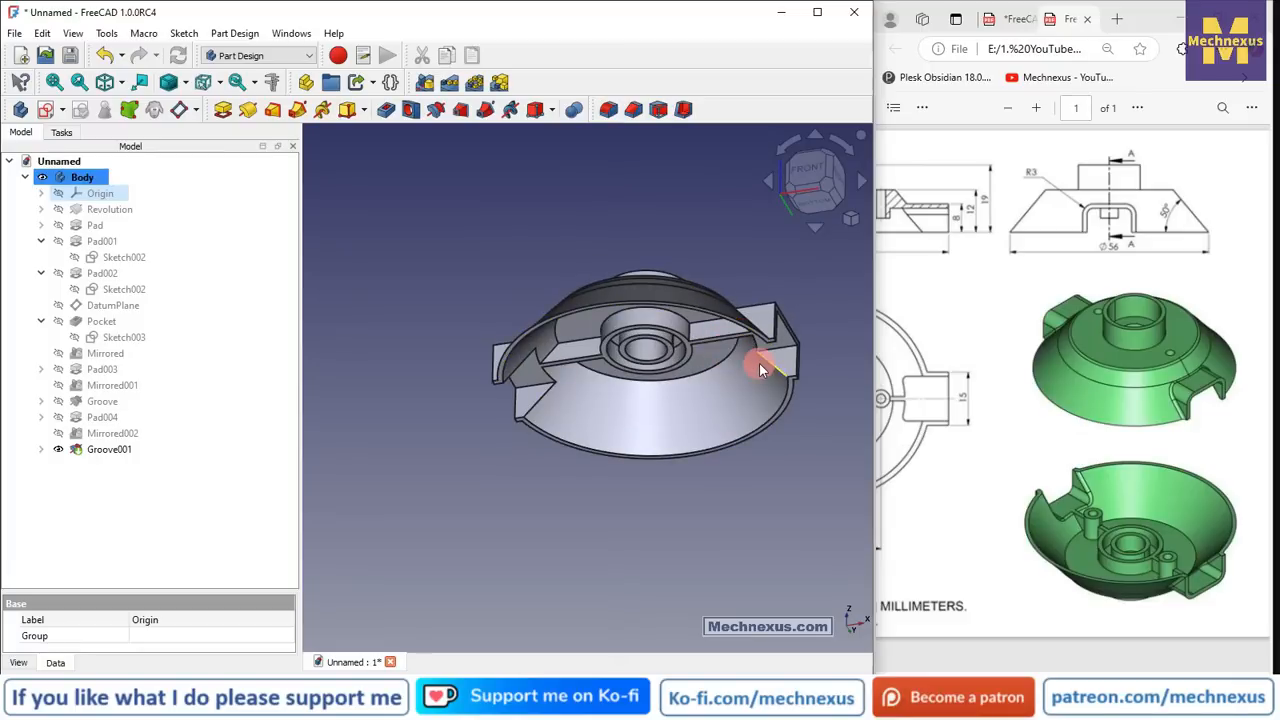
{"action": "scroll", "coordinate": [811, 350], "scroll_direction": "up", "scroll_amount": 6}
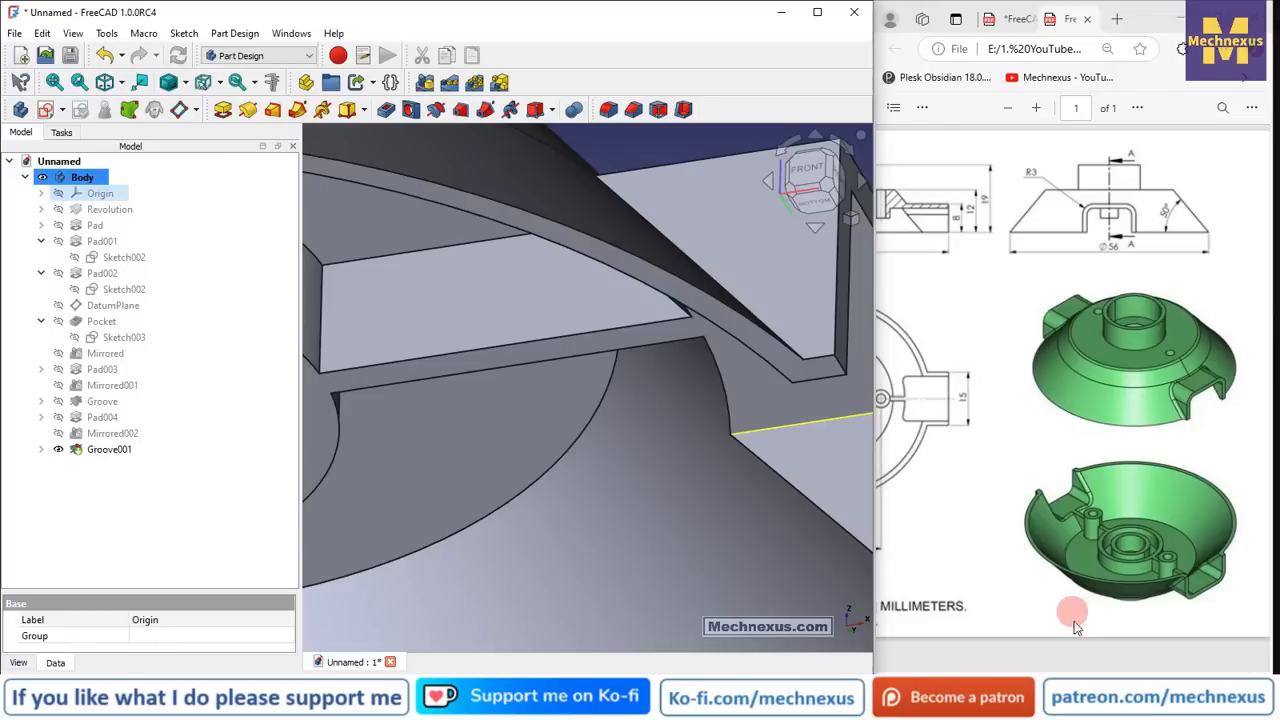
{"action": "left_click_drag", "start_coordinate": [1152, 677], "coordinate": [999, 675]}
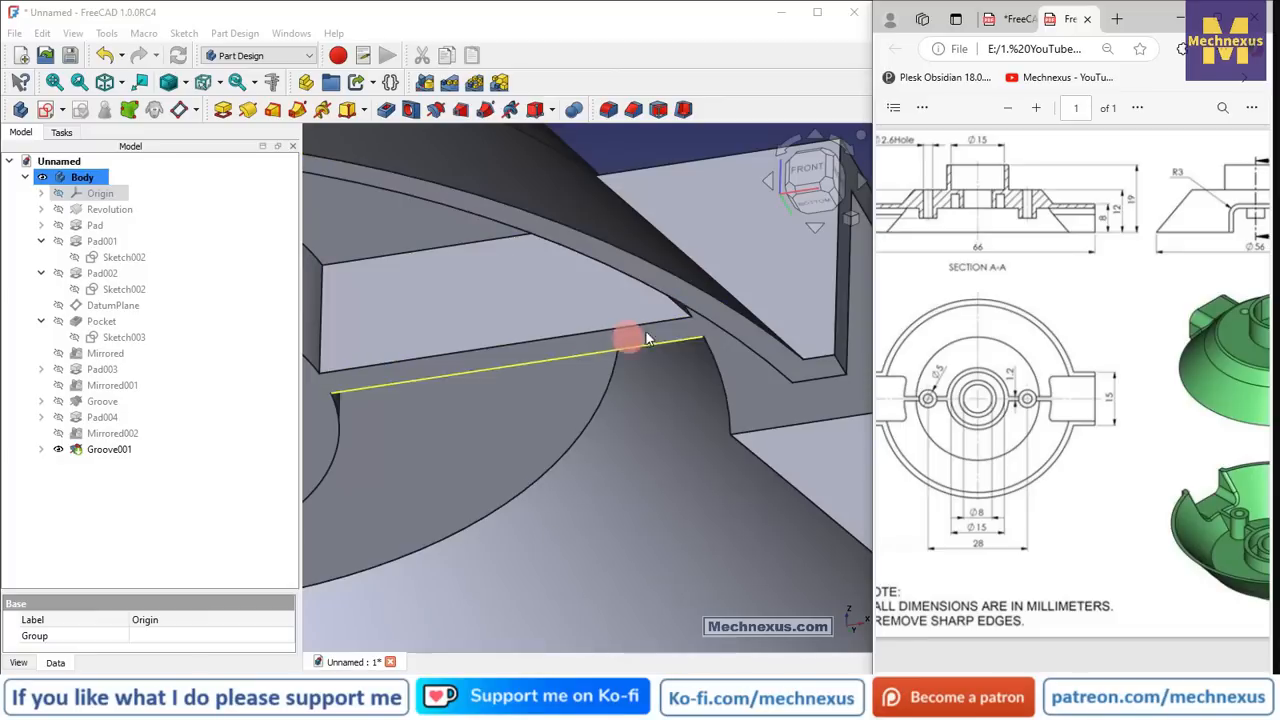
{"action": "left_click", "coordinate": [753, 339]}
{"action": "scroll", "coordinate": [758, 336], "scroll_direction": "up", "scroll_amount": 3}
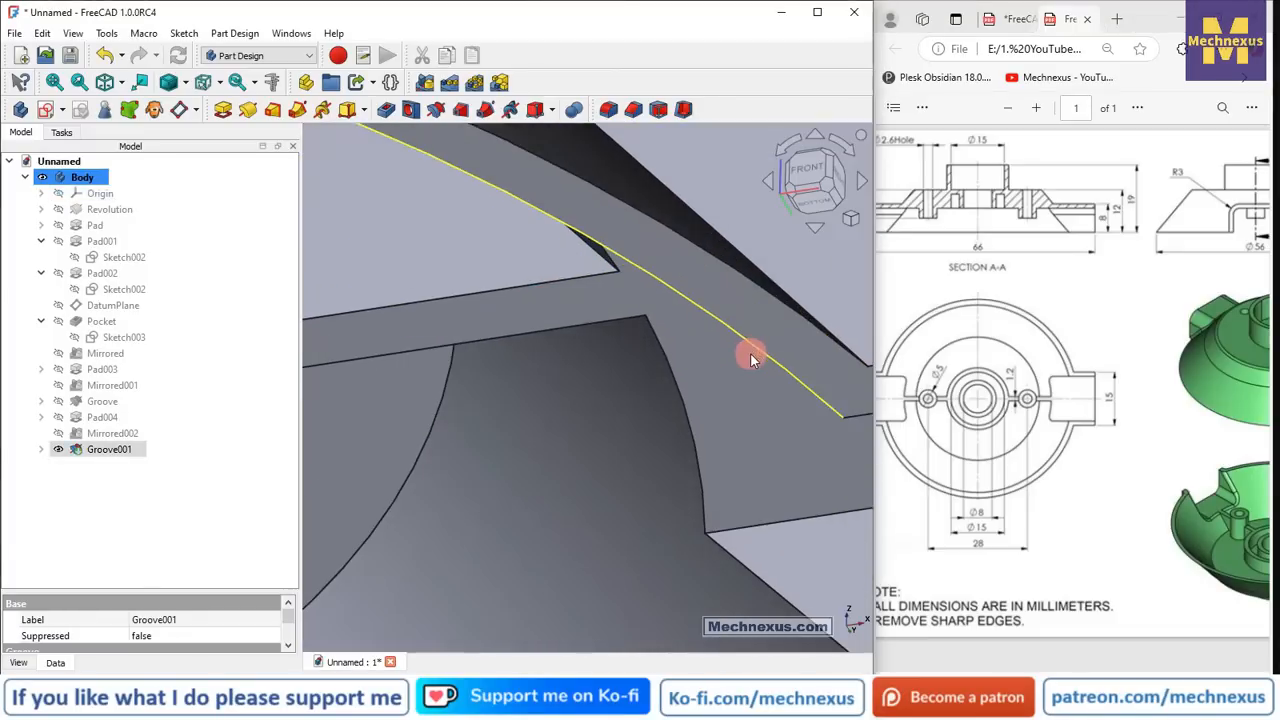
{"action": "left_click", "coordinate": [767, 322]}
{"action": "scroll", "coordinate": [668, 286], "scroll_direction": "down", "scroll_amount": 3}
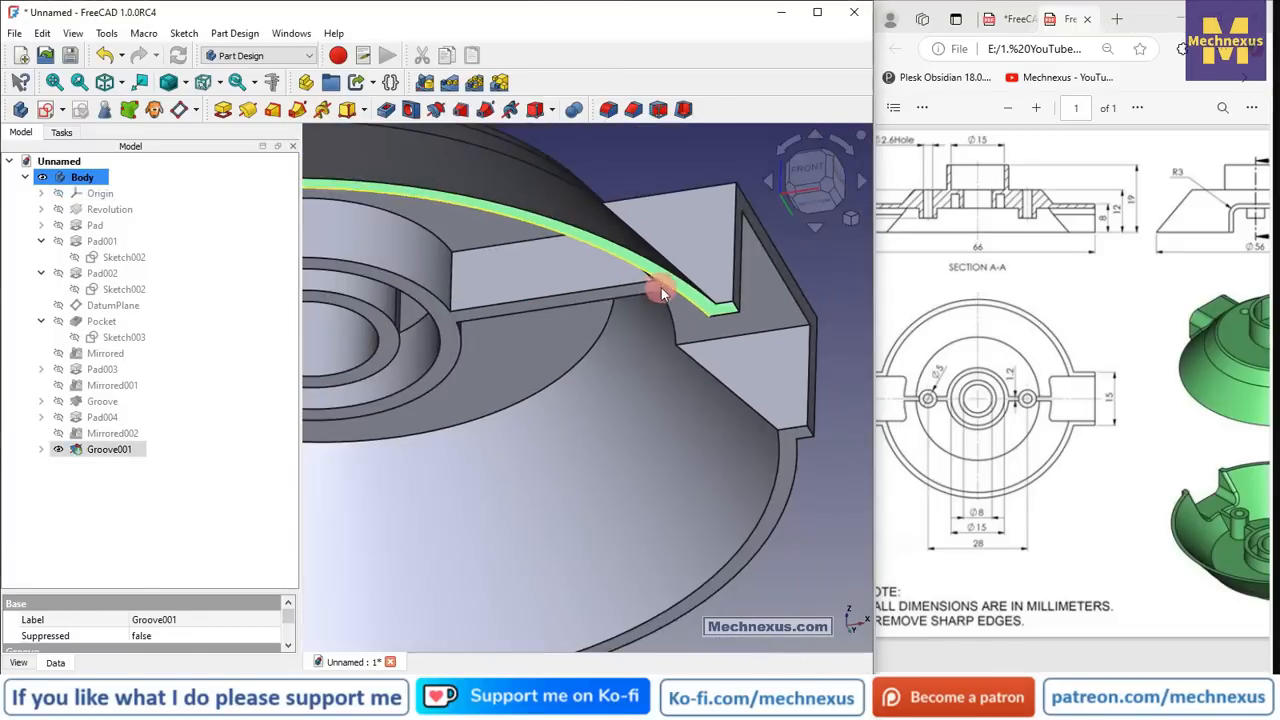
- Create DatumPlane001 on the groove face with a -8 mm z-direction attachment offset
{"action": "left_click", "coordinate": [181, 111]}
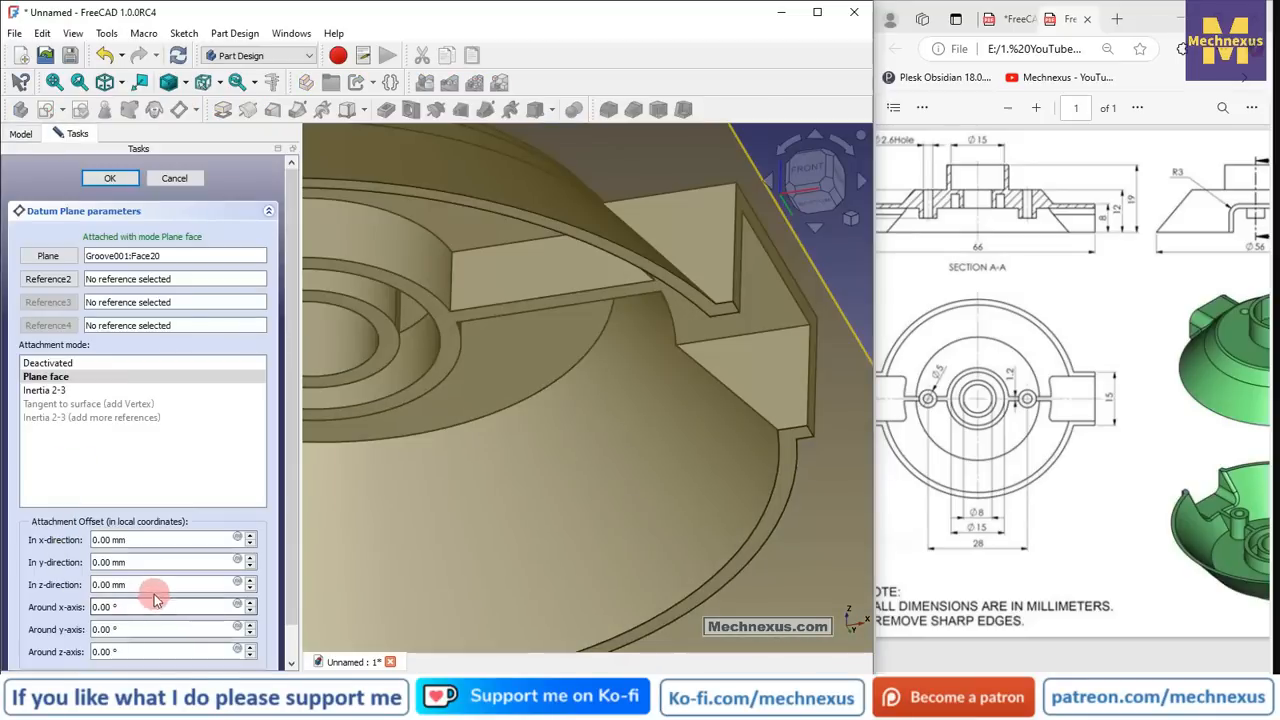
{"action": "left_click_drag", "start_coordinate": [157, 586], "coordinate": [107, 585]}
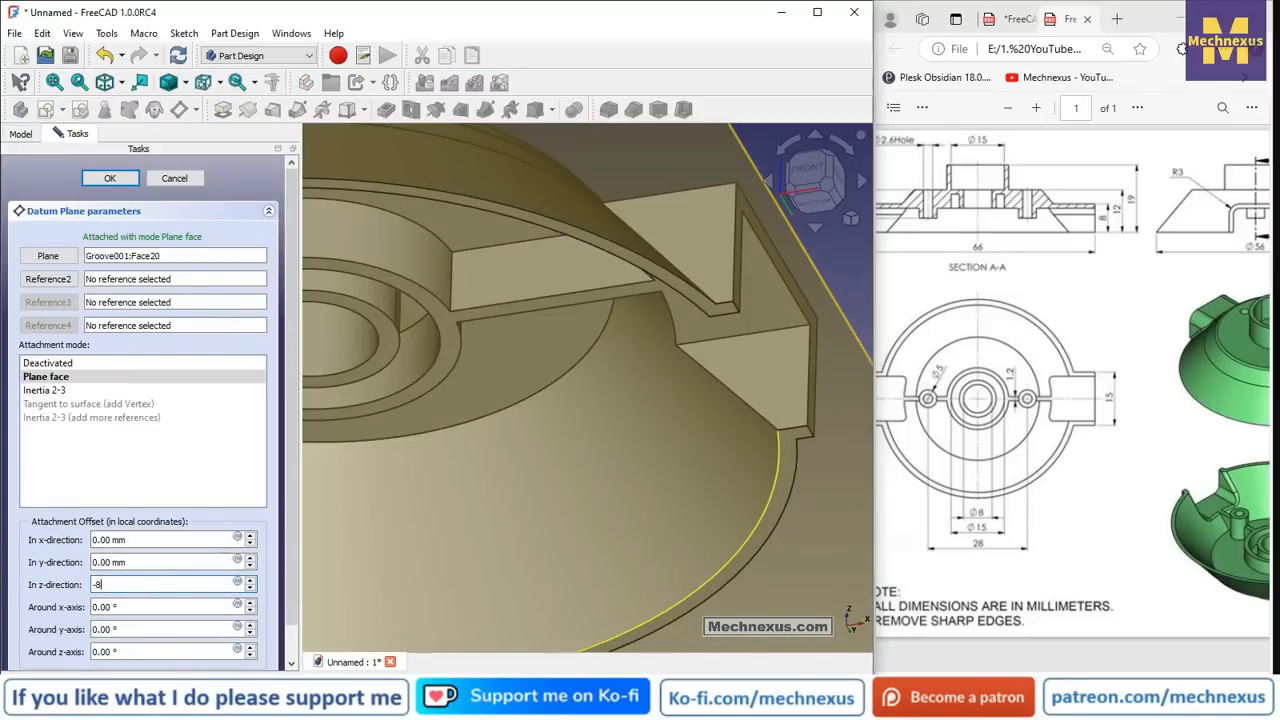
{"action": "scroll", "coordinate": [603, 306], "scroll_direction": "down", "scroll_amount": 7}
{"action": "middle_click_drag", "start_coordinate": [685, 288], "coordinate": [669, 346]}
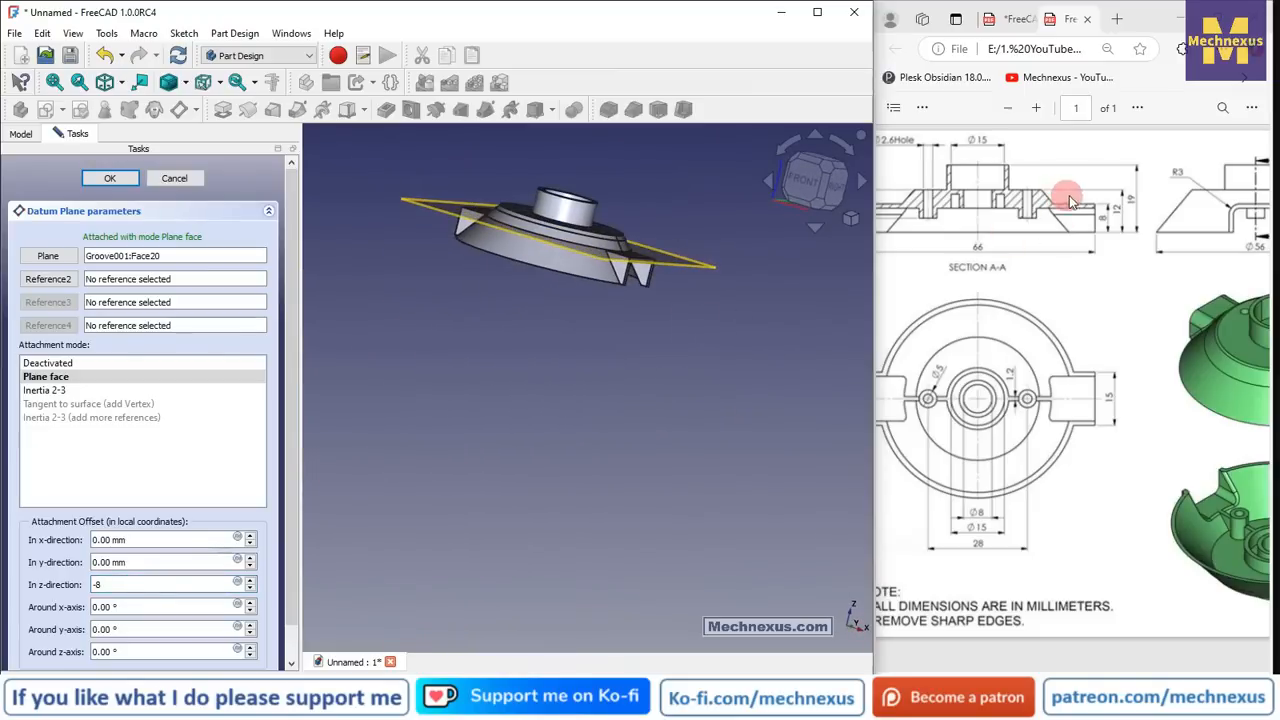
{"action": "left_click", "coordinate": [850, 218]}
{"action": "left_click", "coordinate": [898, 265]}
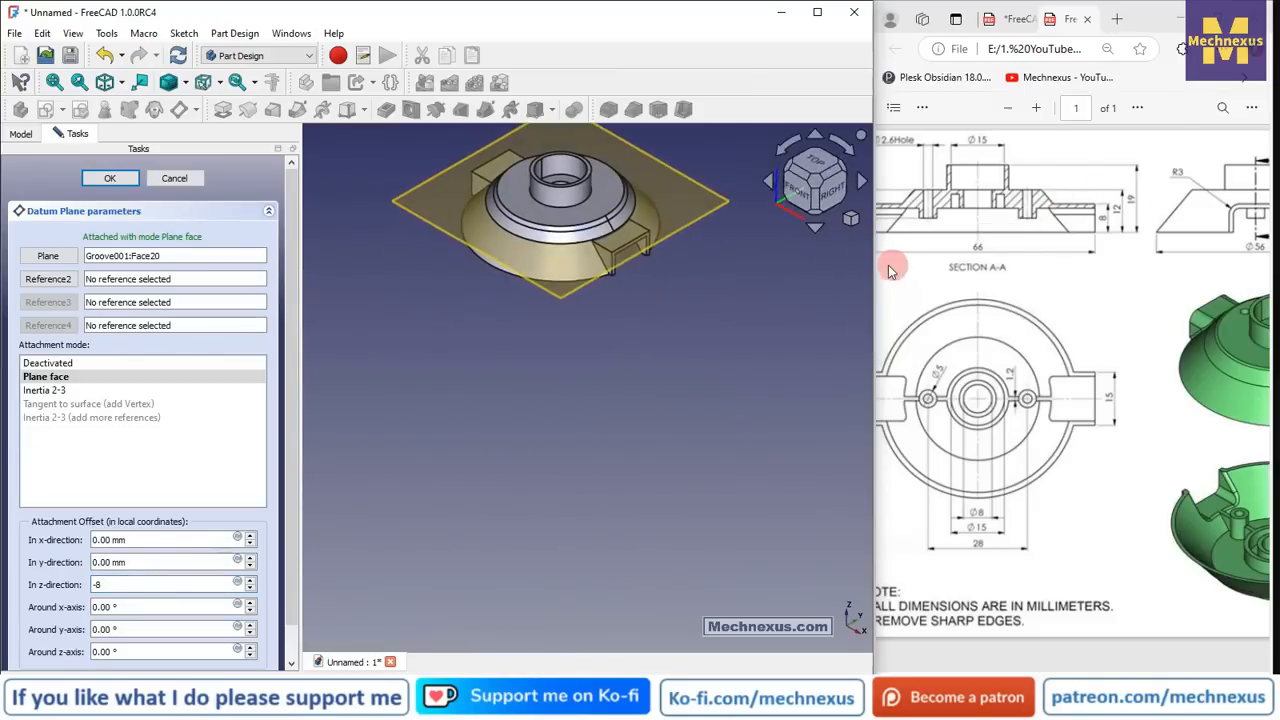
{"action": "scroll", "coordinate": [585, 285], "scroll_direction": "up", "scroll_amount": 2}
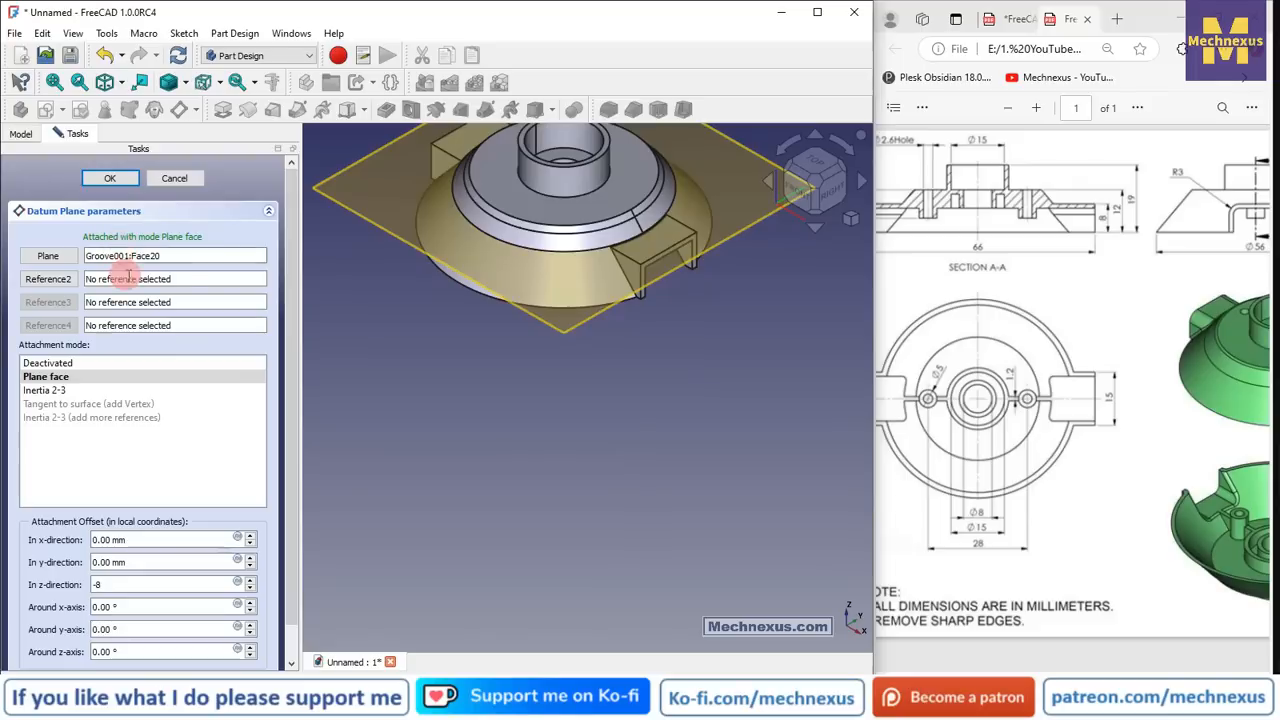
{"action": "middle_click_drag", "start_coordinate": [528, 342], "coordinate": [584, 290]}
{"action": "left_click", "coordinate": [812, 176]}
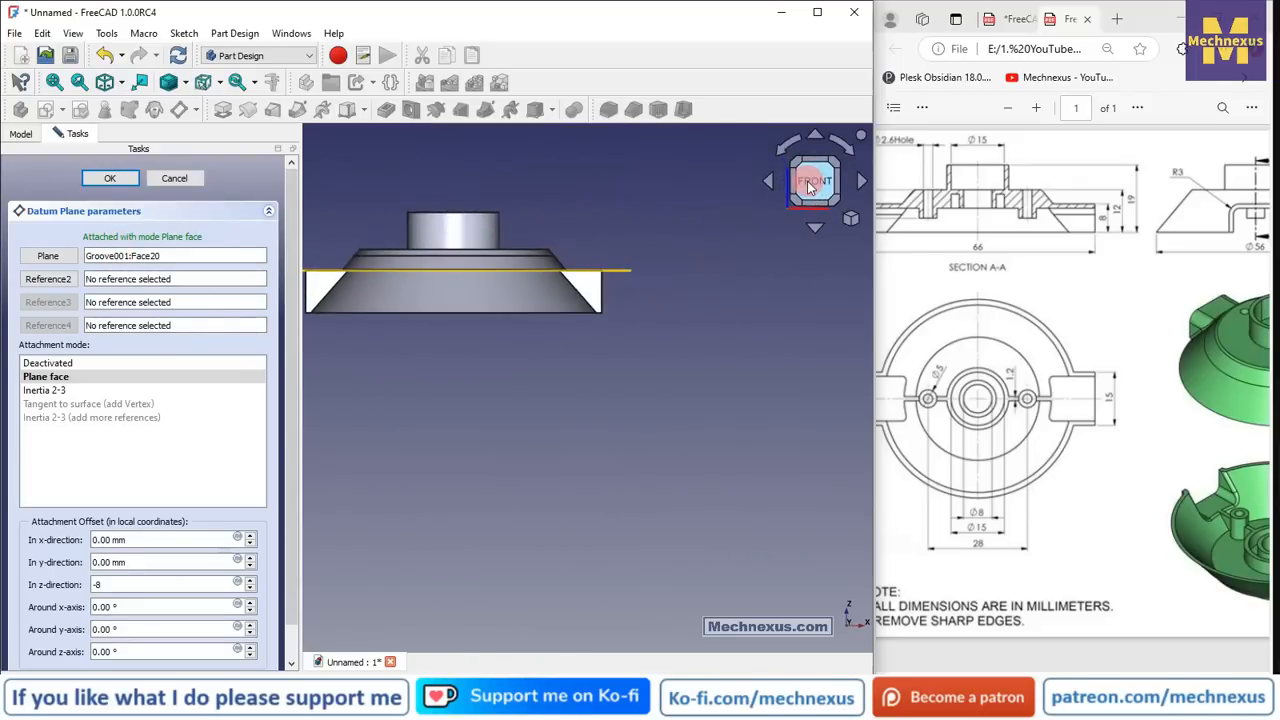
{"action": "middle_click_drag", "start_coordinate": [580, 303], "coordinate": [540, 330]}
{"action": "left_click", "coordinate": [814, 184]}
{"action": "key", "text": "Return"}
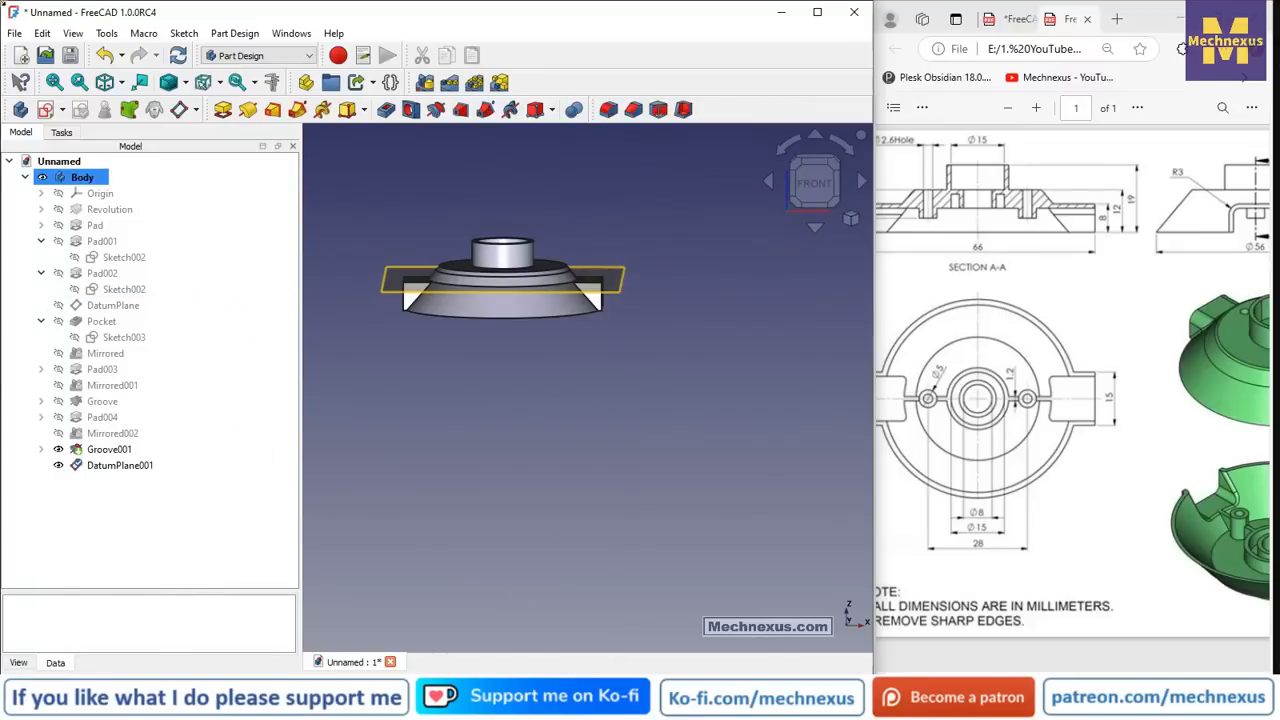
{"action": "left_click", "coordinate": [41, 209]}
{"action": "left_click", "coordinate": [131, 225]}
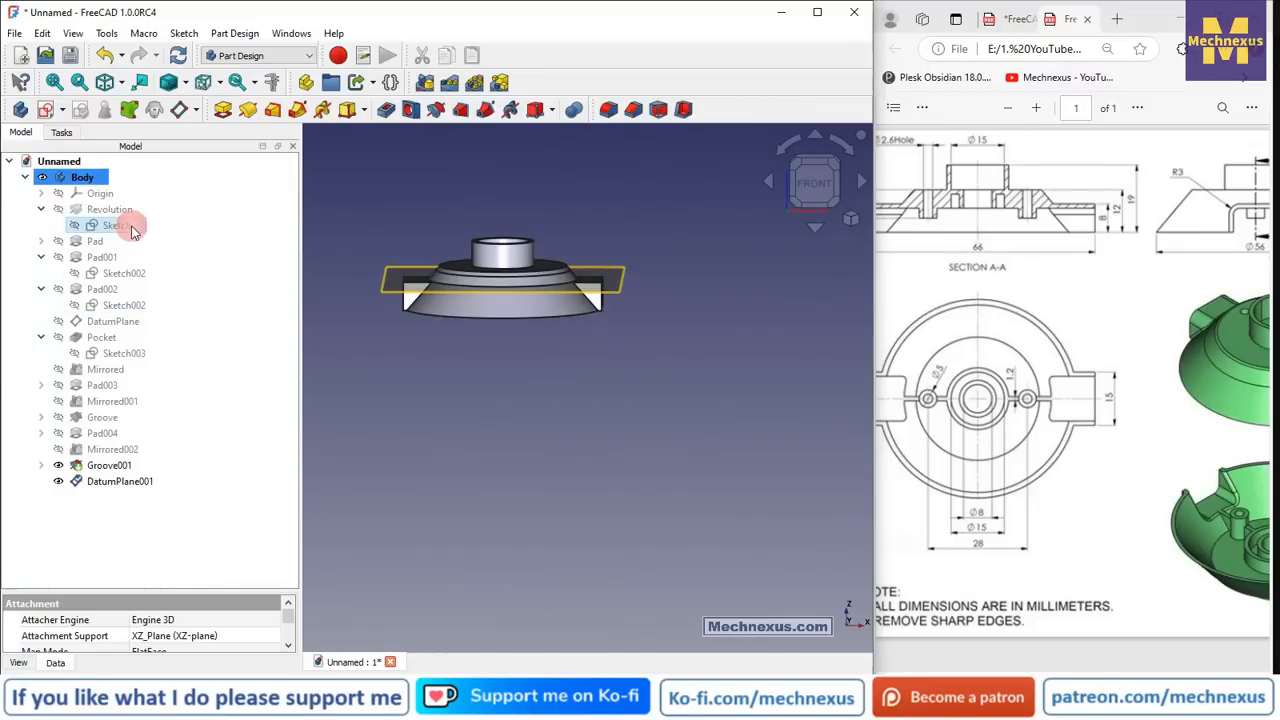
{"action": "double_click", "coordinate": [131, 225]}
{"action": "scroll", "coordinate": [485, 300], "scroll_direction": "up", "scroll_amount": 4}
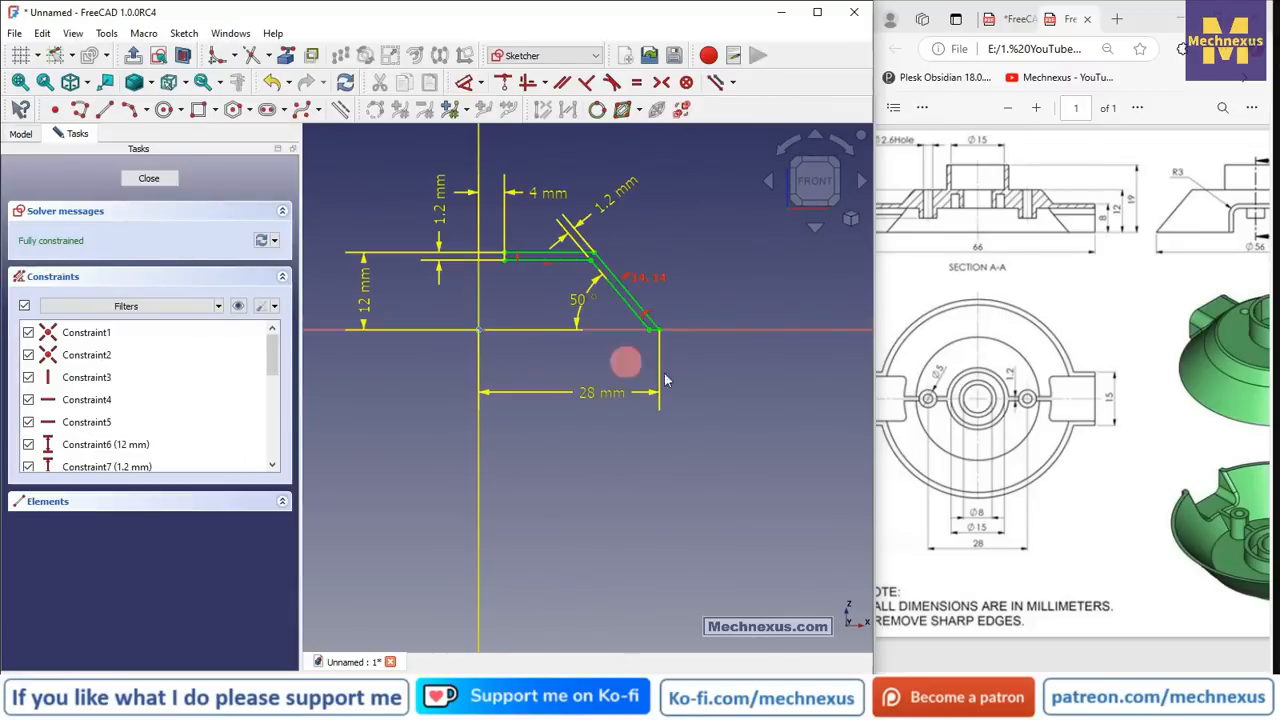
{"action": "left_click_drag", "start_coordinate": [1045, 672], "coordinate": [915, 667]}
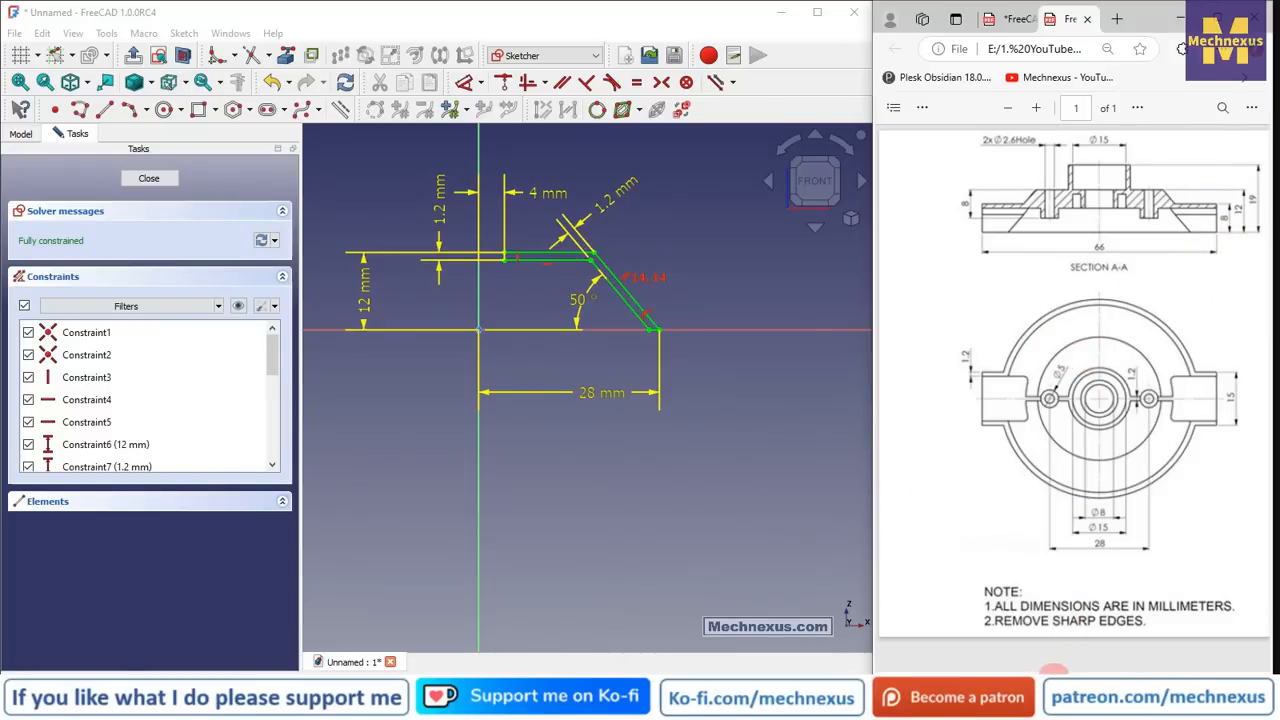
{"action": "left_click_drag", "start_coordinate": [1053, 672], "coordinate": [1097, 672]}
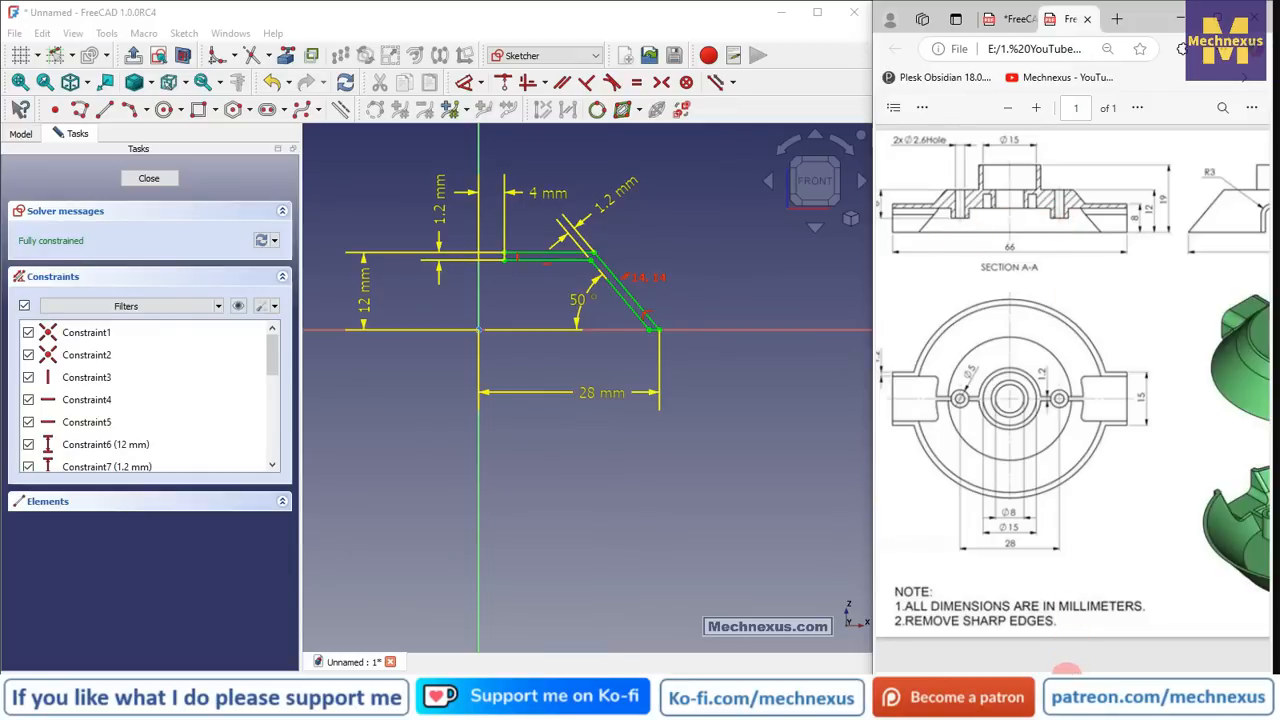
{"action": "left_click_drag", "start_coordinate": [1066, 672], "coordinate": [1030, 671]}
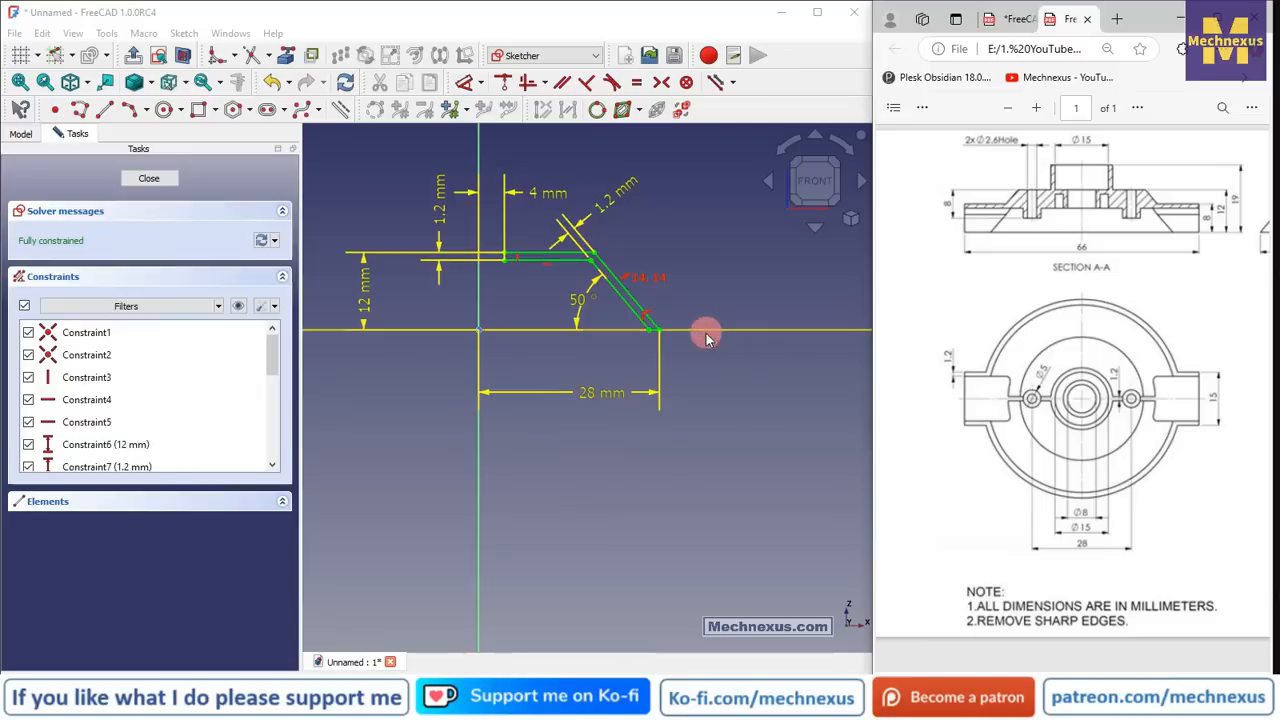
{"action": "left_click", "coordinate": [172, 179]}
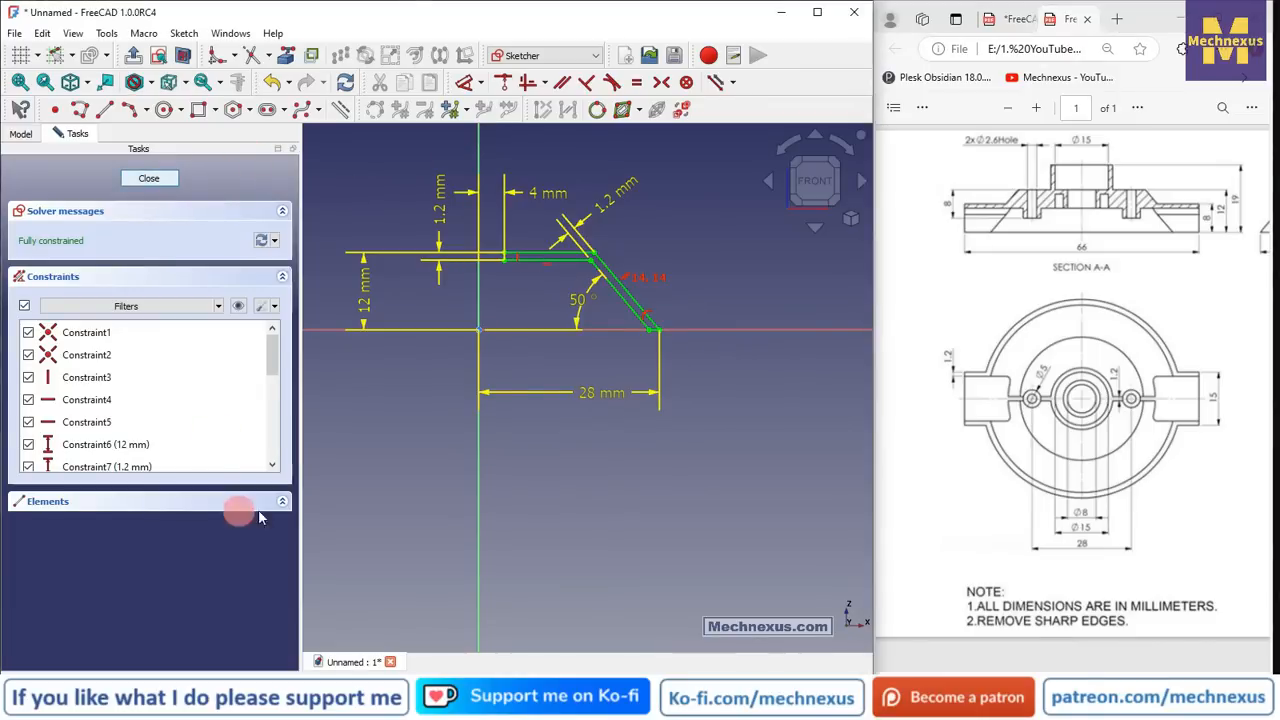
- In the Attachment editor, swap DatumPlane001's reference to Groove001 Face38, keeping the -8 mm offset
{"action": "right_click", "coordinate": [127, 481]}
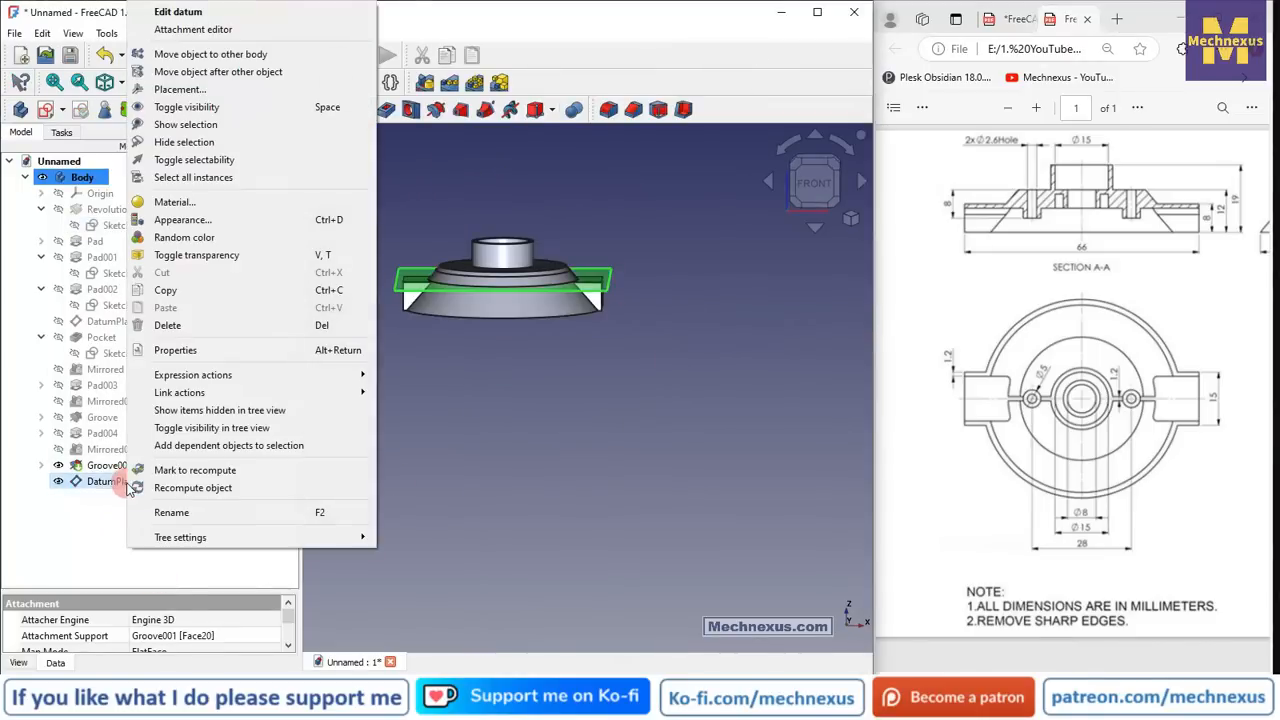
{"action": "left_click", "coordinate": [182, 24]}
{"action": "middle_click_drag", "start_coordinate": [580, 350], "coordinate": [490, 374]}
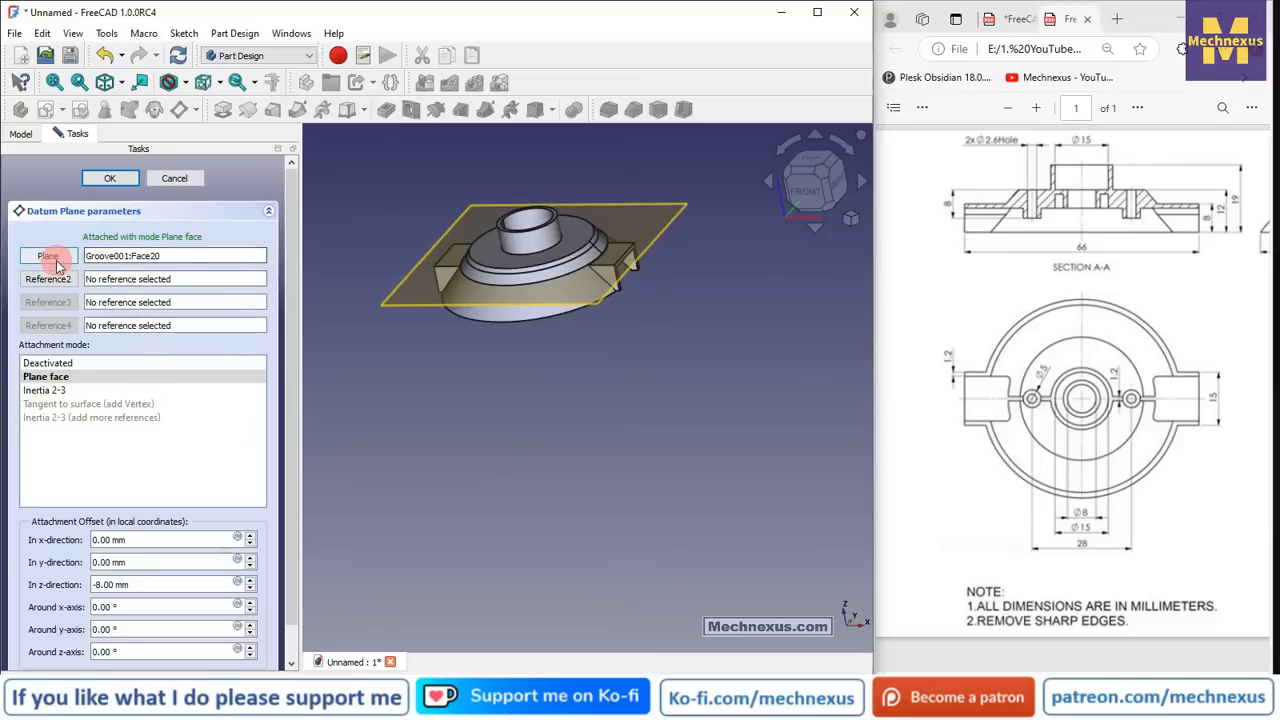
{"action": "left_click_drag", "start_coordinate": [166, 256], "coordinate": [4, 240]}
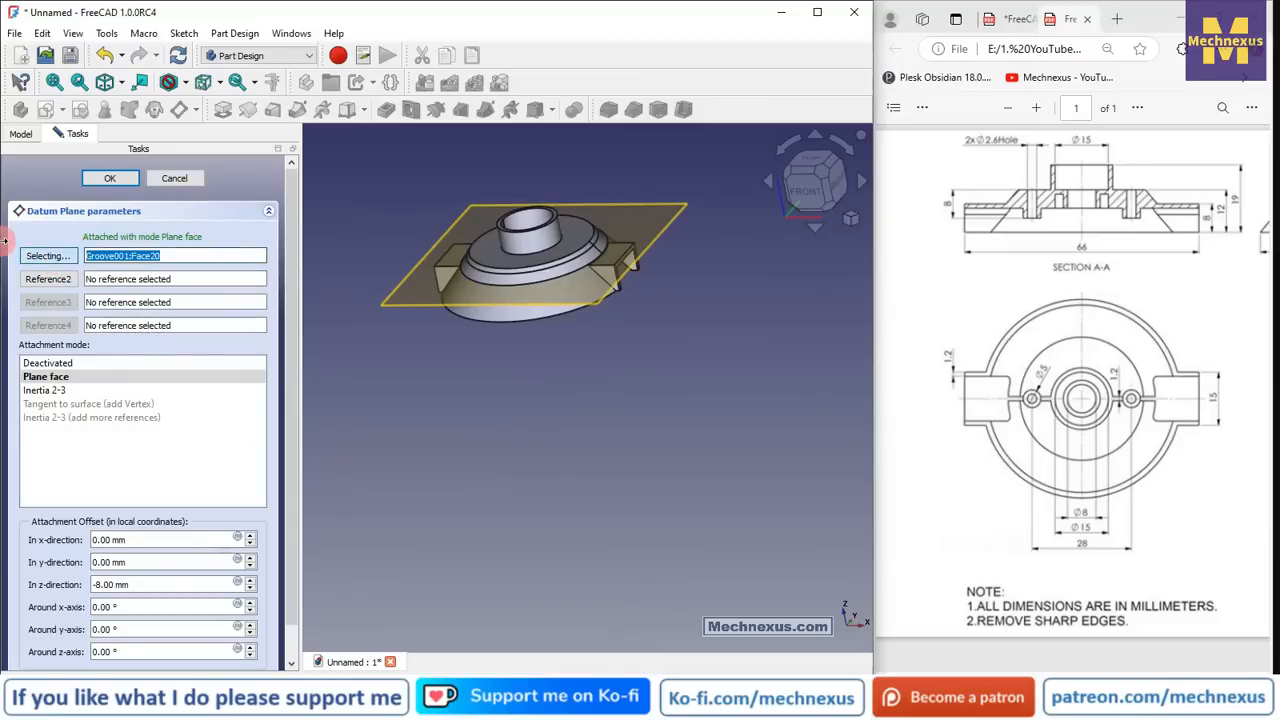
{"action": "key", "text": "BackSpace"}
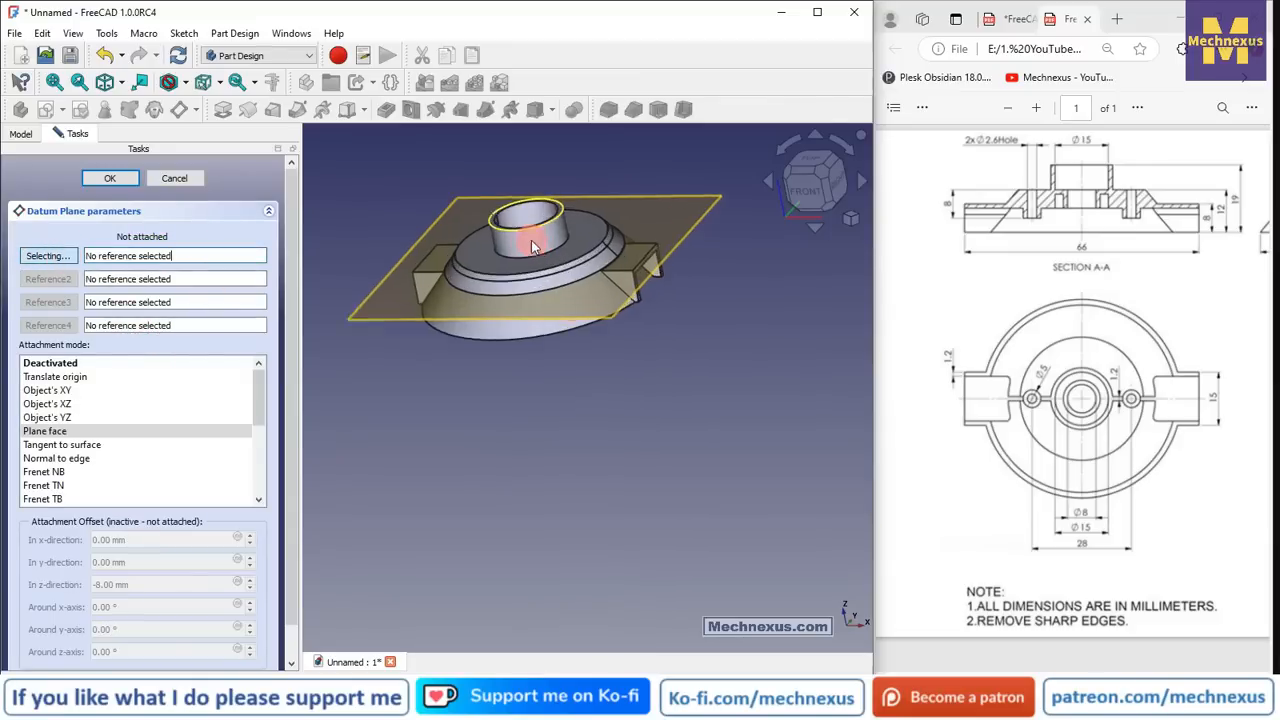
{"action": "scroll", "coordinate": [580, 235], "scroll_direction": "up", "scroll_amount": 3}
{"action": "left_click", "coordinate": [620, 230]}
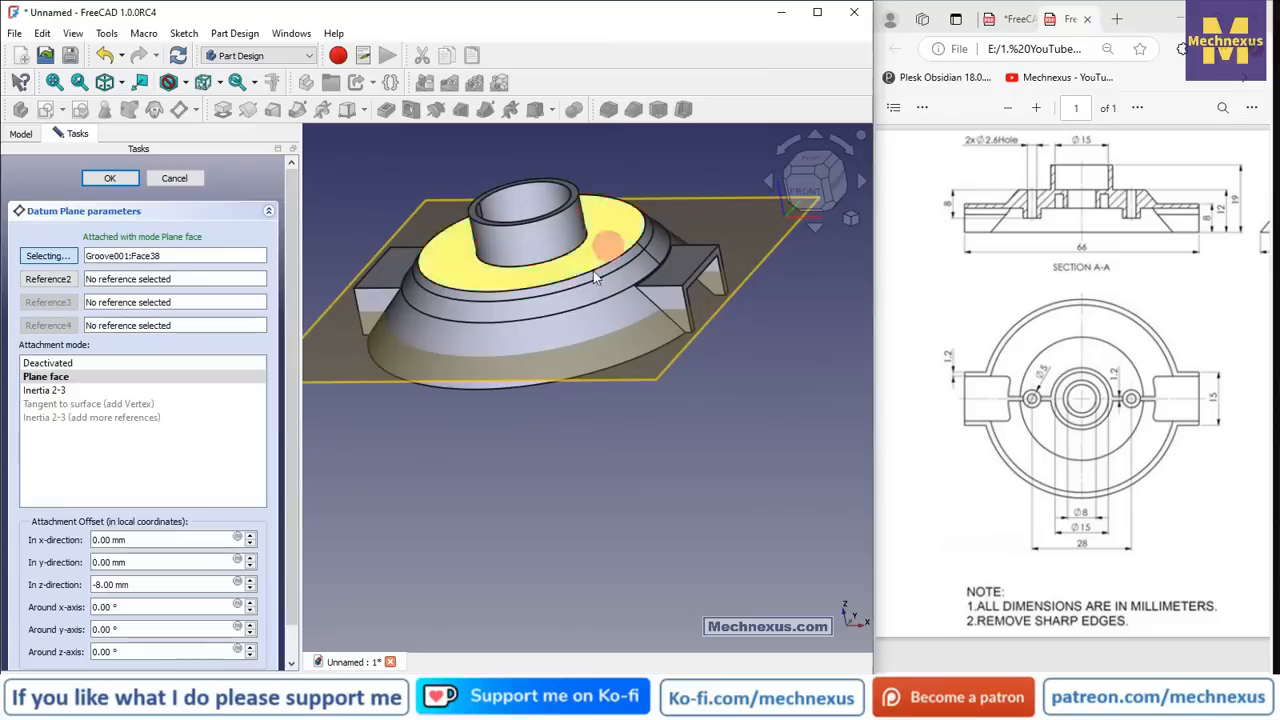
{"action": "left_click", "coordinate": [121, 585]}
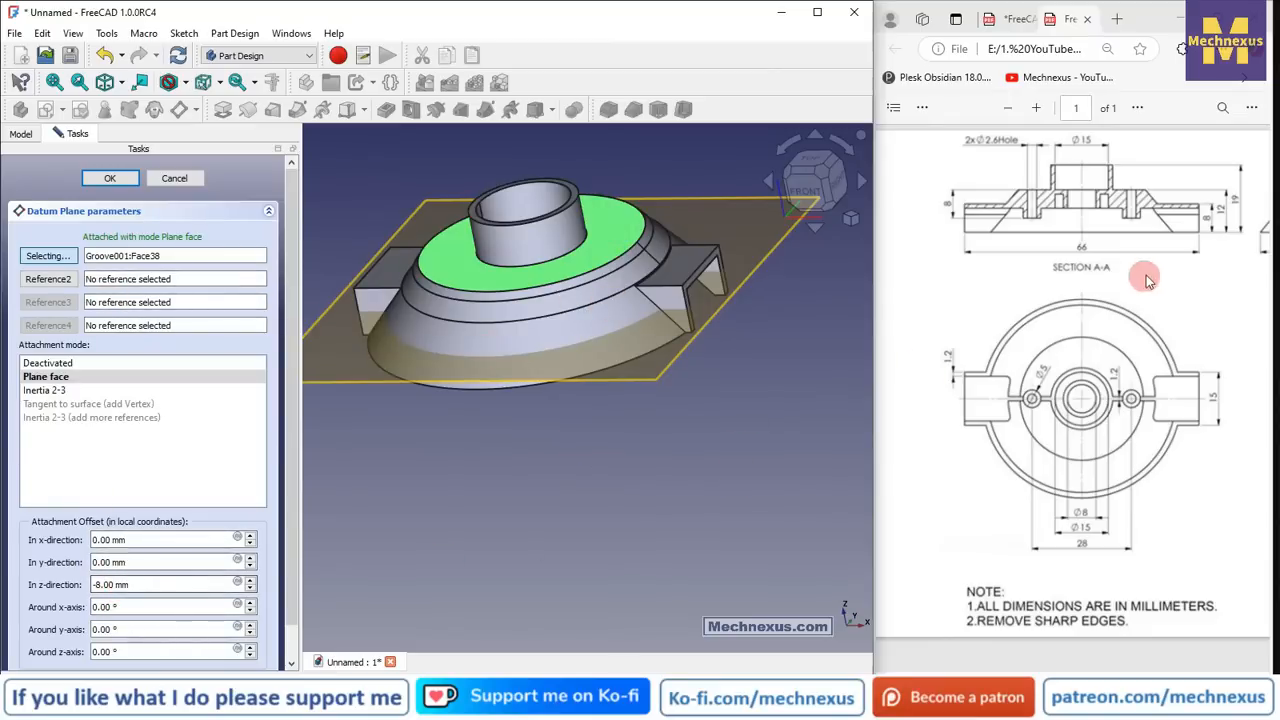
{"action": "left_click", "coordinate": [107, 179]}
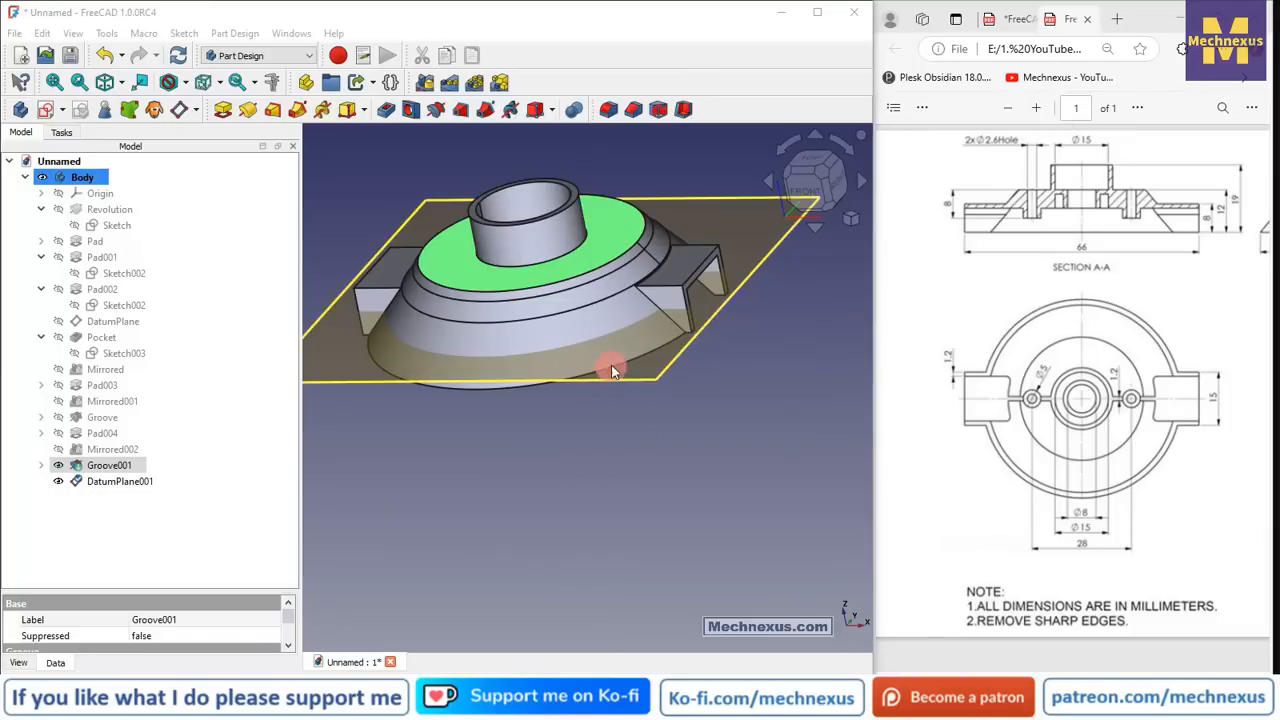
{"action": "middle_click_drag", "start_coordinate": [608, 363], "coordinate": [591, 271]}
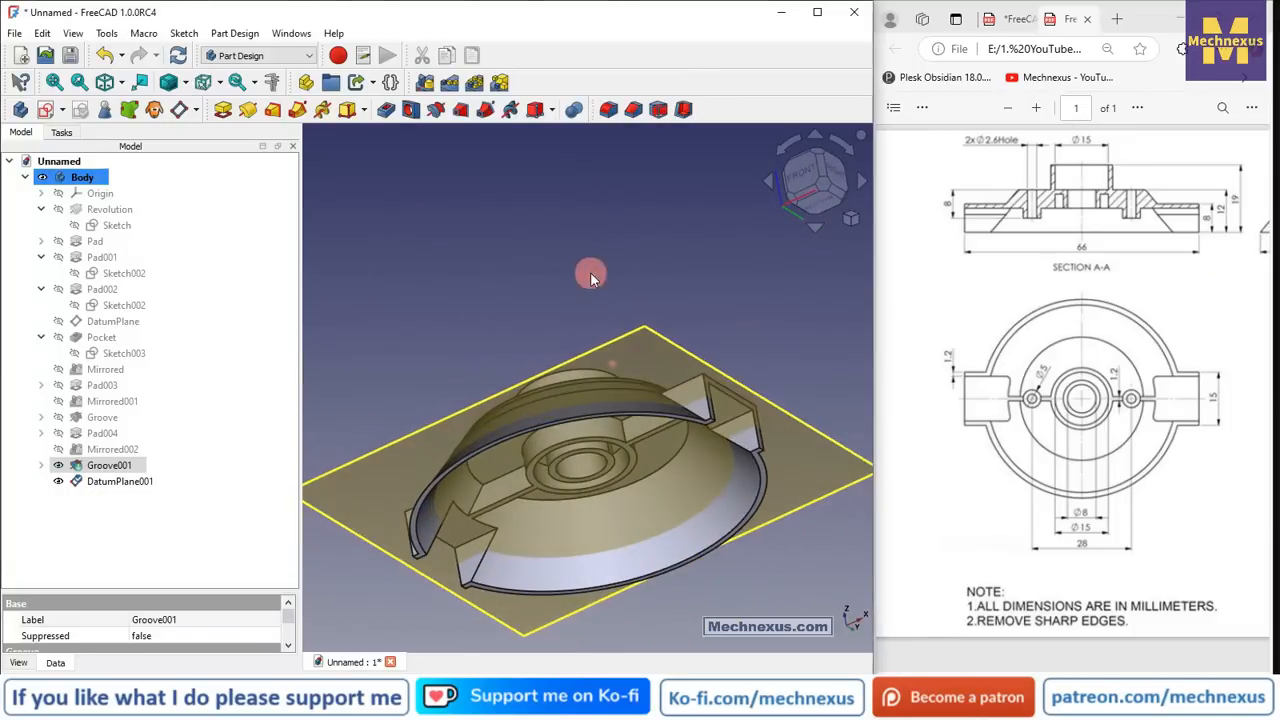
- Start a sketch on DatumPlane001 and draw a small circle centred on the horizontal axis
{"action": "left_click", "coordinate": [118, 481]}
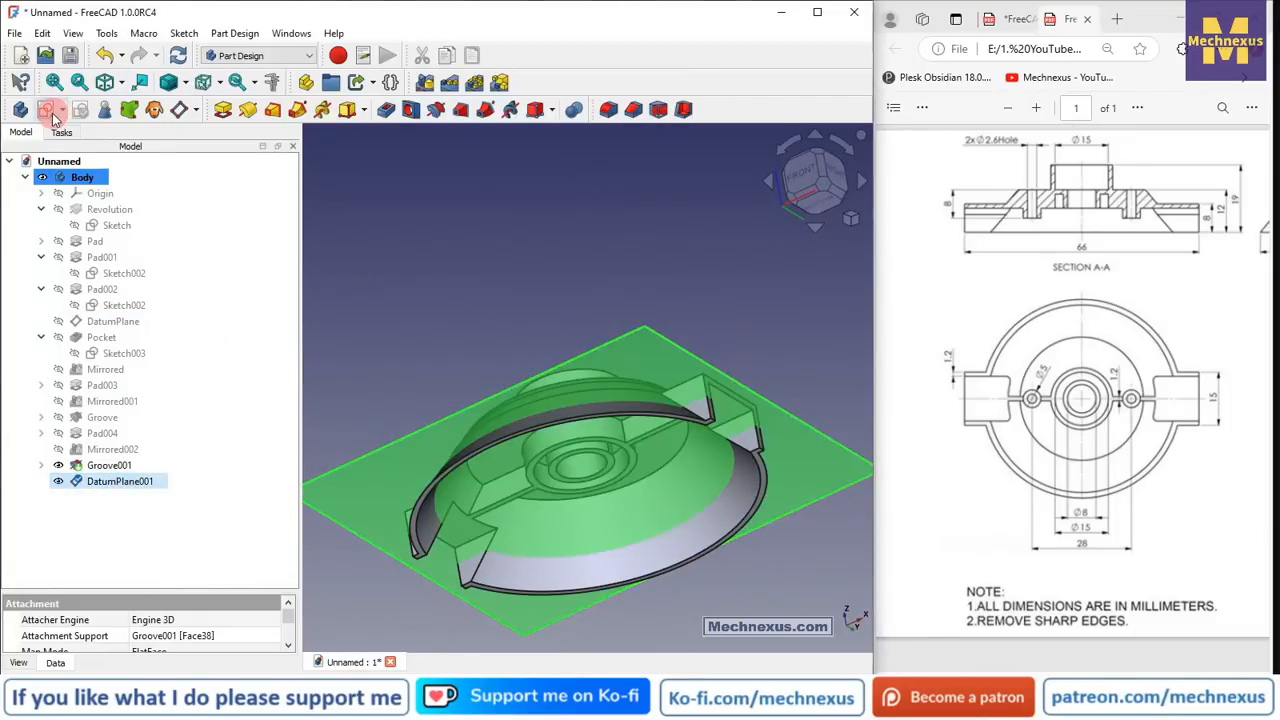
{"action": "scroll", "coordinate": [540, 374], "scroll_direction": "down", "scroll_amount": 4}
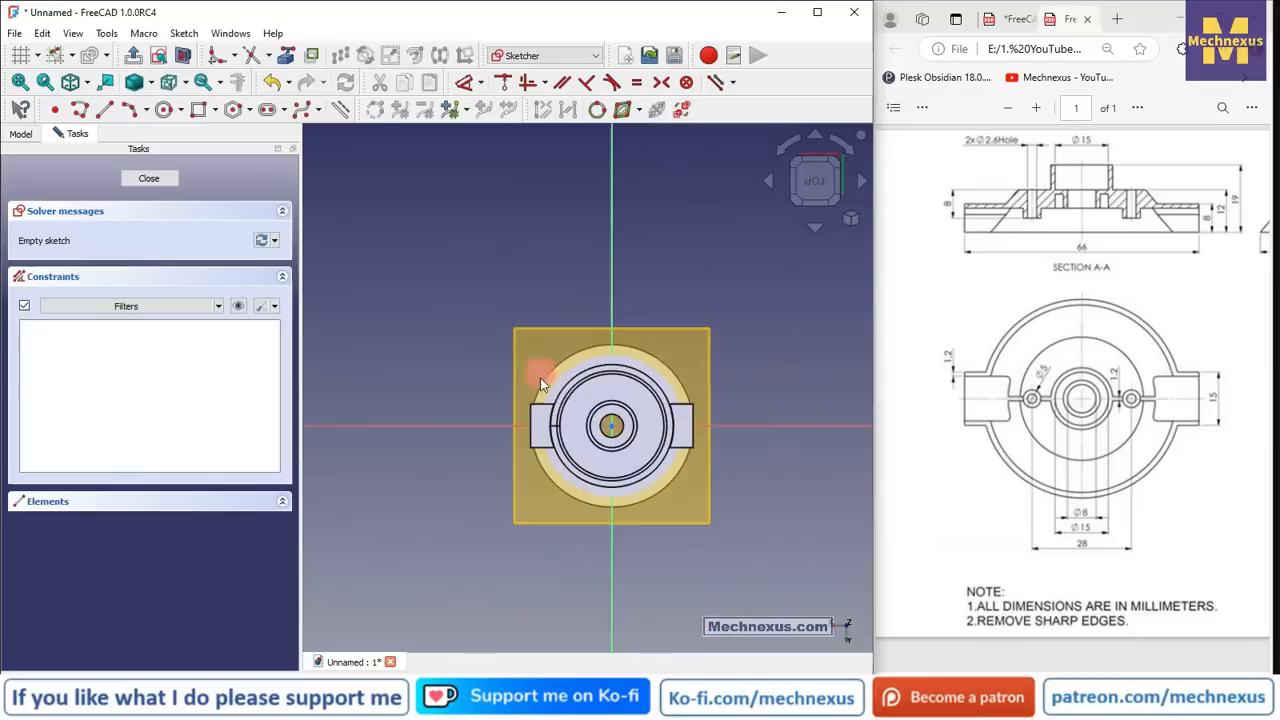
{"action": "middle_click_drag", "start_coordinate": [540, 378], "coordinate": [895, 465]}
{"action": "left_click", "coordinate": [812, 182]}
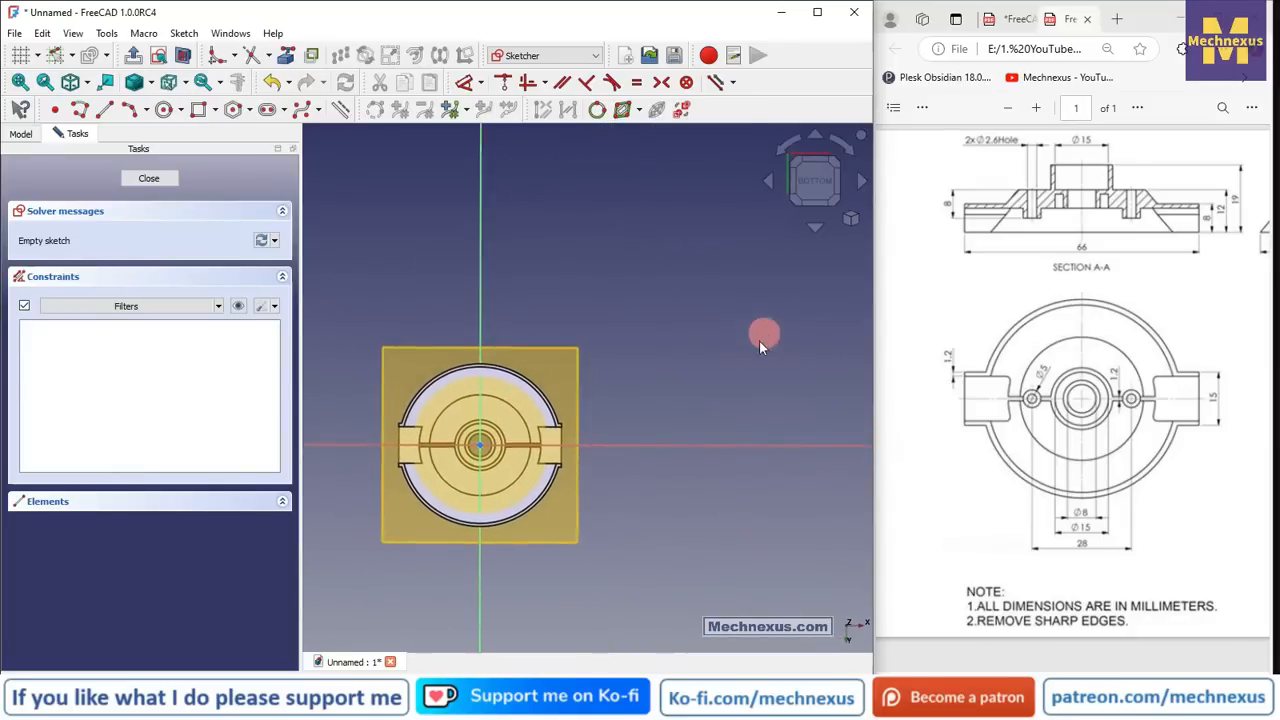
{"action": "scroll", "coordinate": [445, 515], "scroll_direction": "up", "scroll_amount": 5}
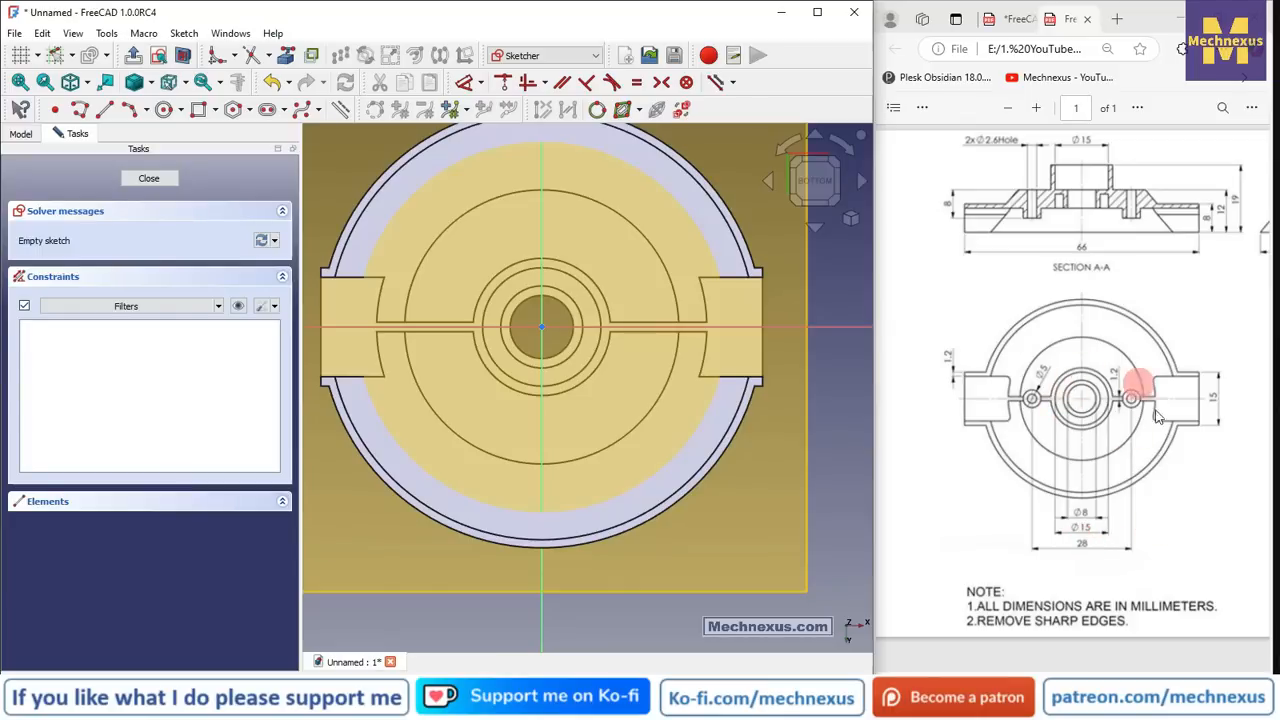
{"action": "left_click", "coordinate": [170, 112]}
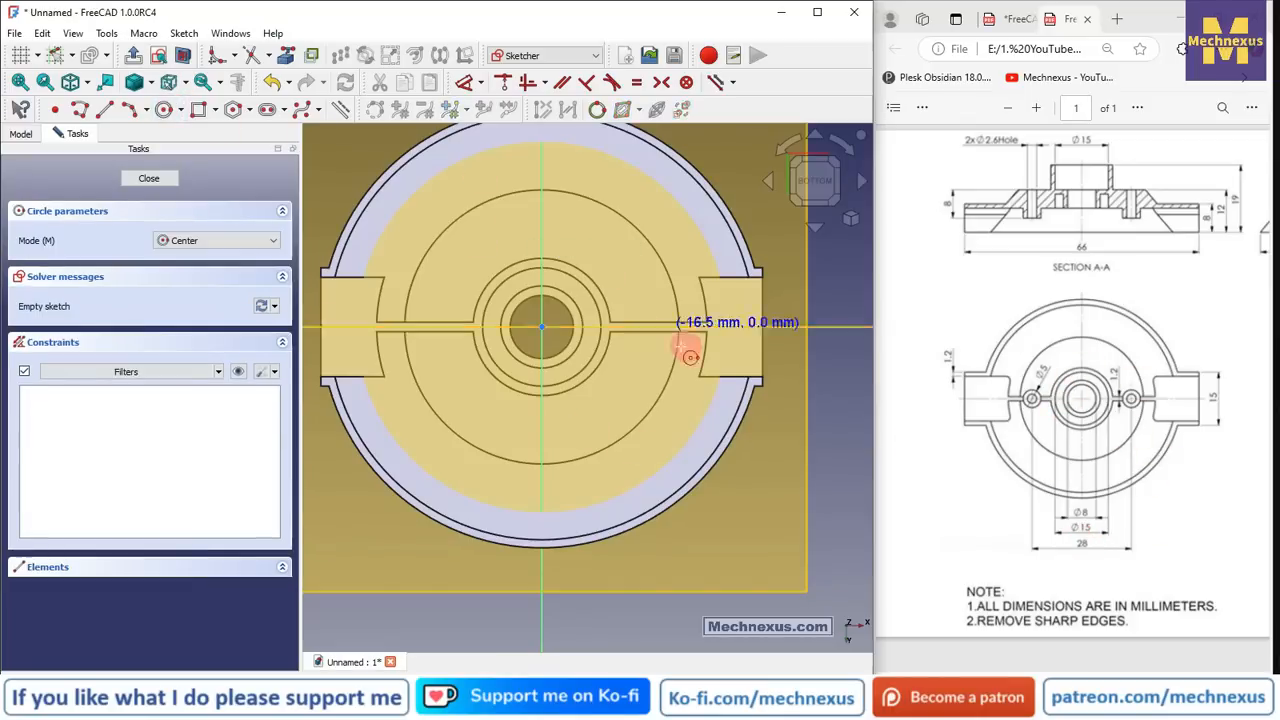
{"action": "left_click", "coordinate": [648, 327]}
{"action": "left_click", "coordinate": [652, 298]}
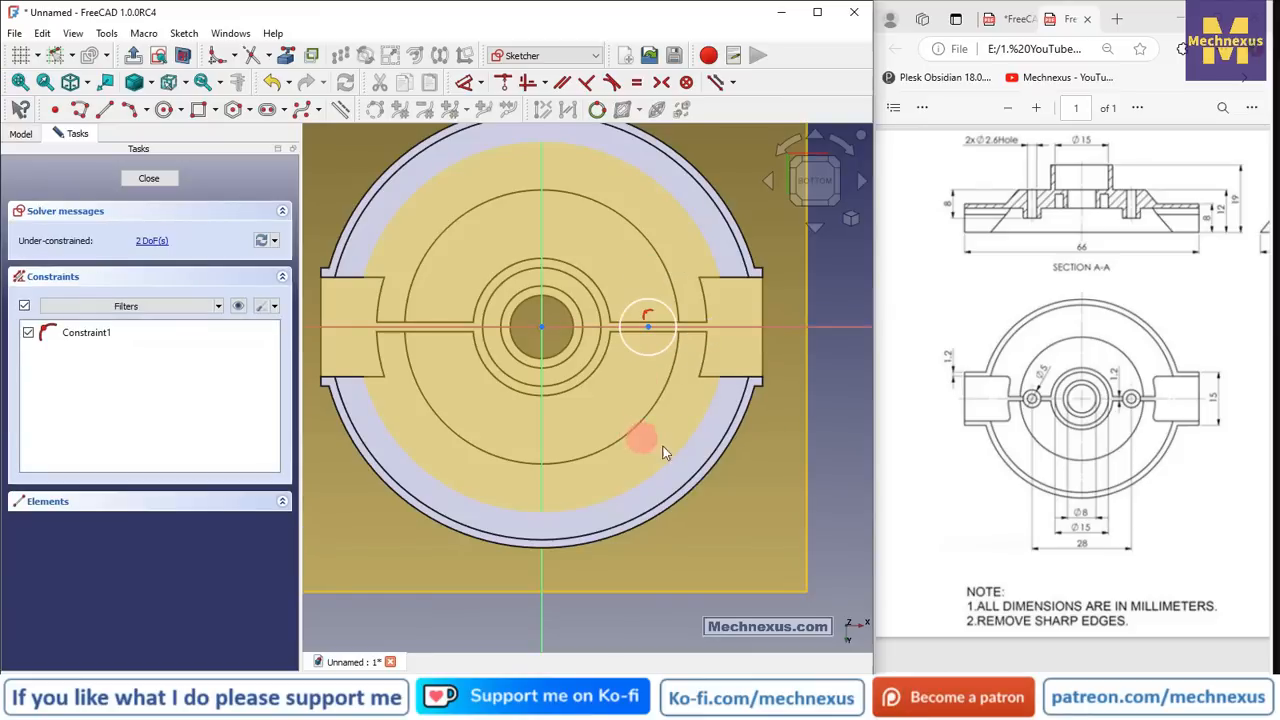
{"action": "scroll", "coordinate": [477, 415], "scroll_direction": "up", "scroll_amount": 2}
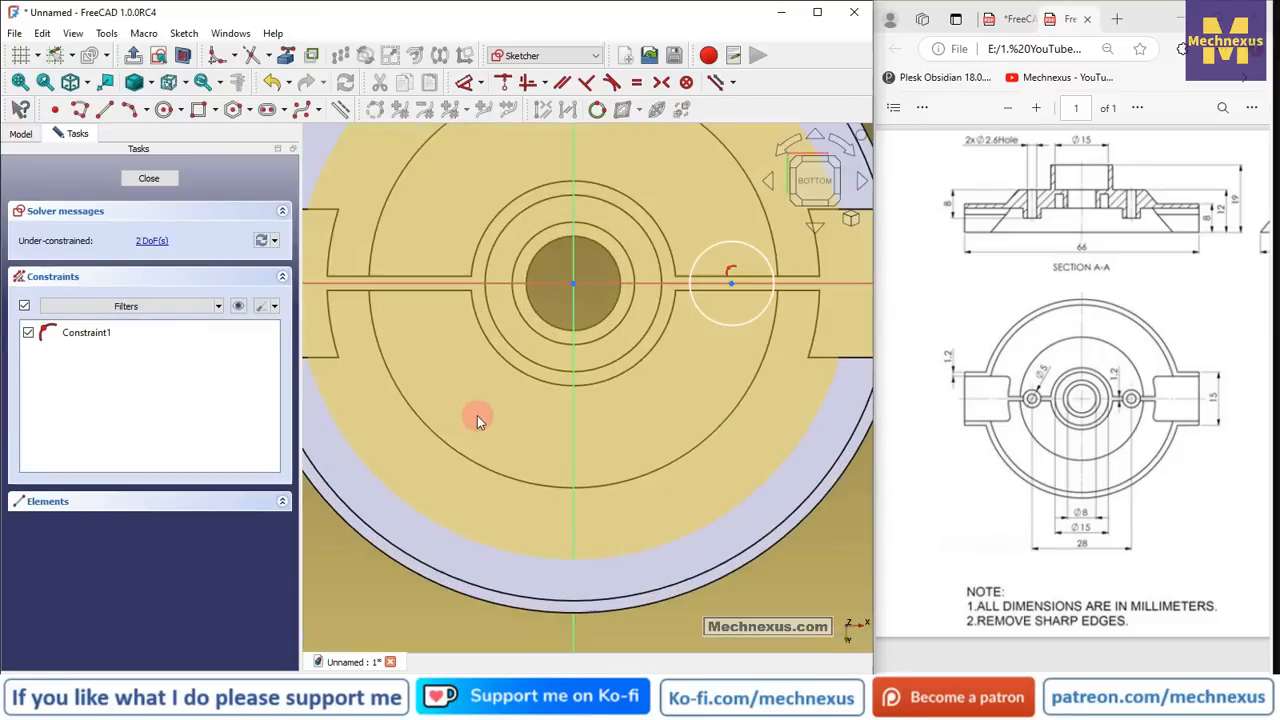
- Place the circle centre 14 mm from the origin and give it a 5 mm diameter
{"action": "left_click", "coordinate": [468, 82]}
{"action": "left_click", "coordinate": [571, 289]}
{"action": "left_click", "coordinate": [735, 281]}
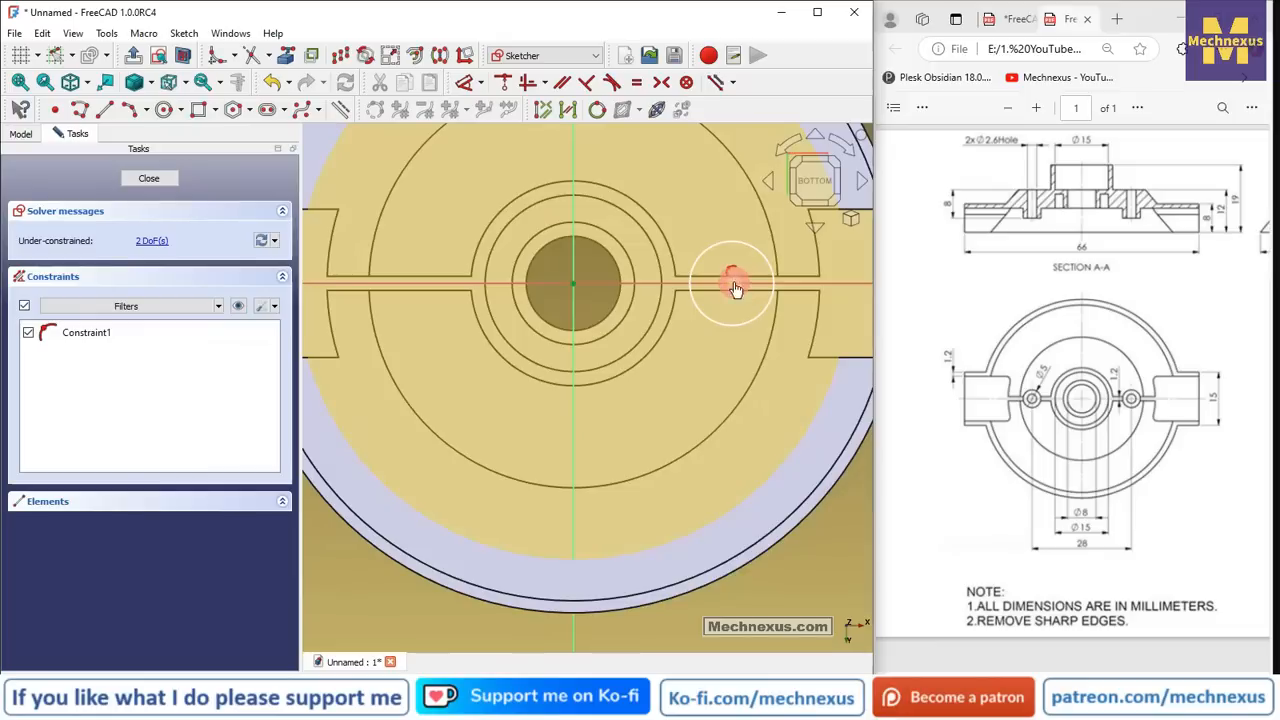
{"action": "left_click", "coordinate": [663, 405]}
{"action": "type", "text": "14"}
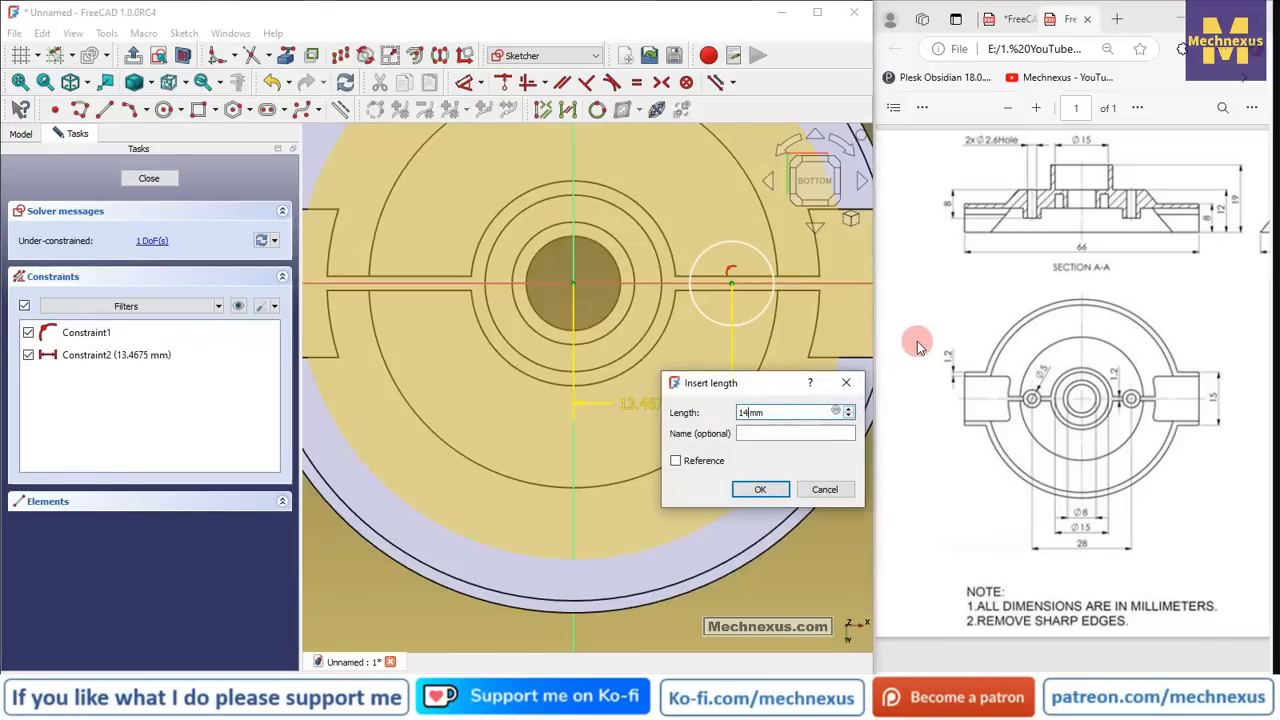
{"action": "key", "text": "Return"}
{"action": "left_click", "coordinate": [737, 242]}
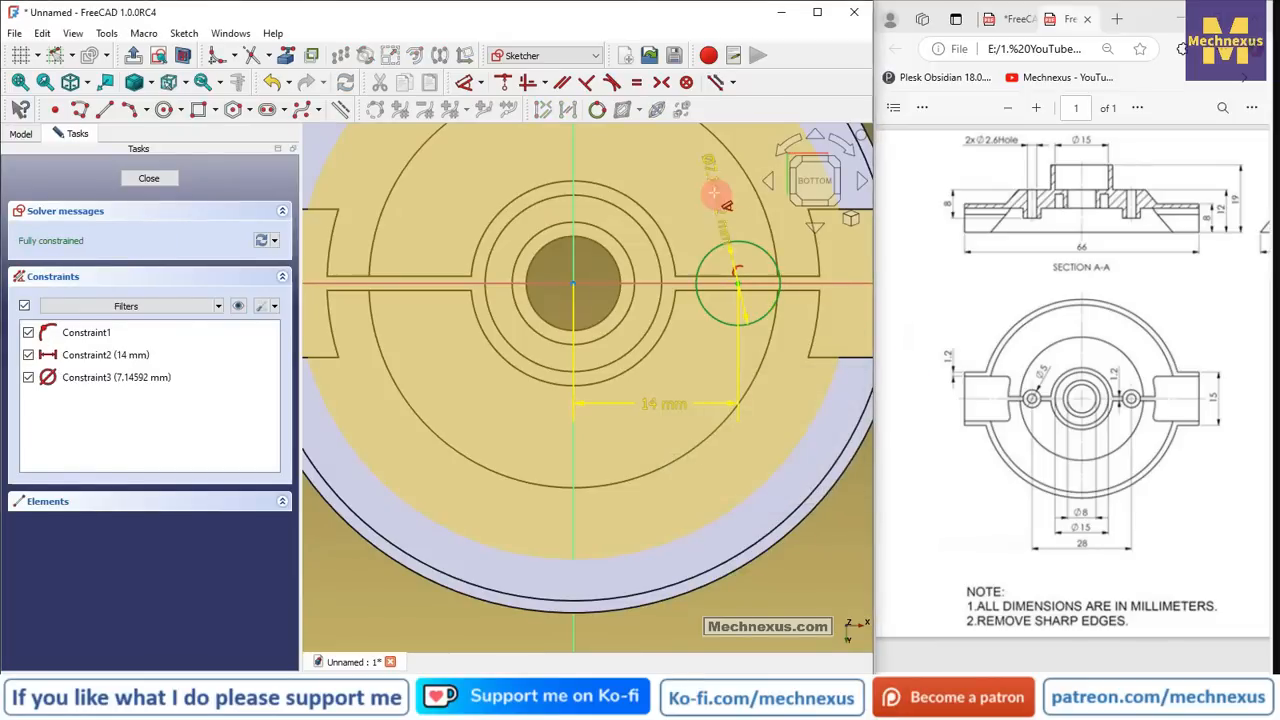
{"action": "left_click", "coordinate": [713, 192]}
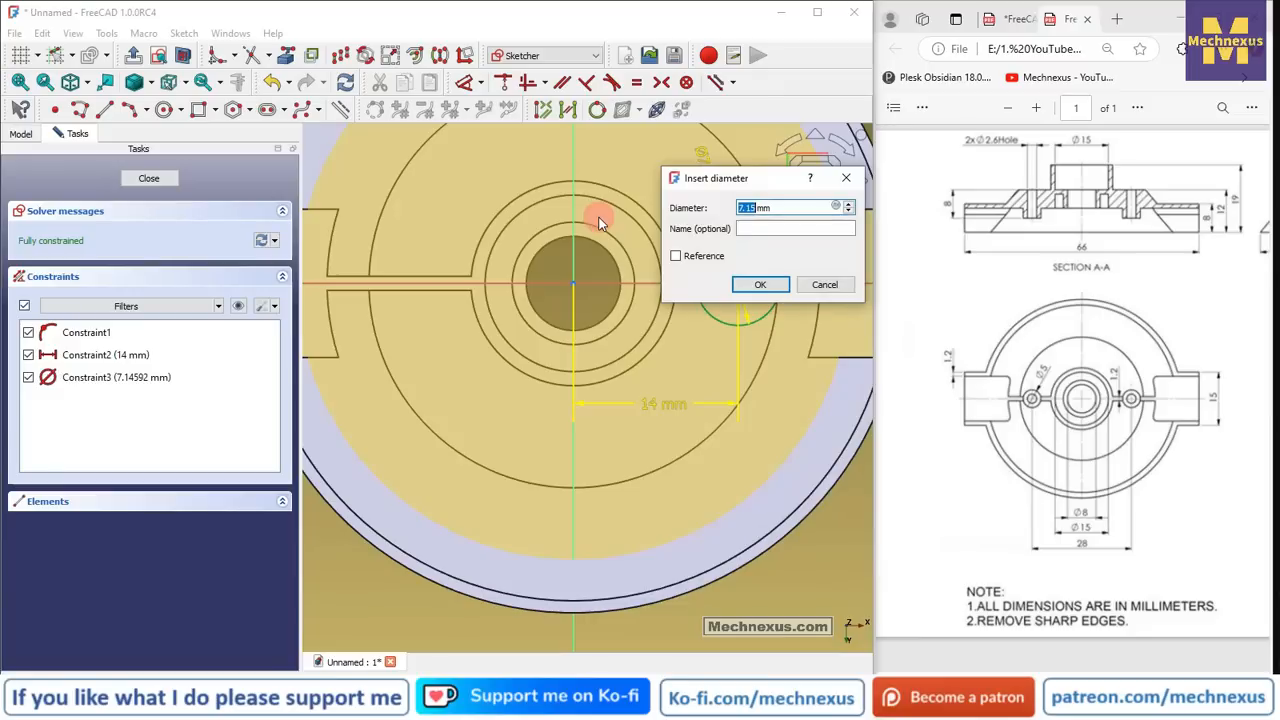
{"action": "type", "text": "5"}
{"action": "key", "text": "Return"}
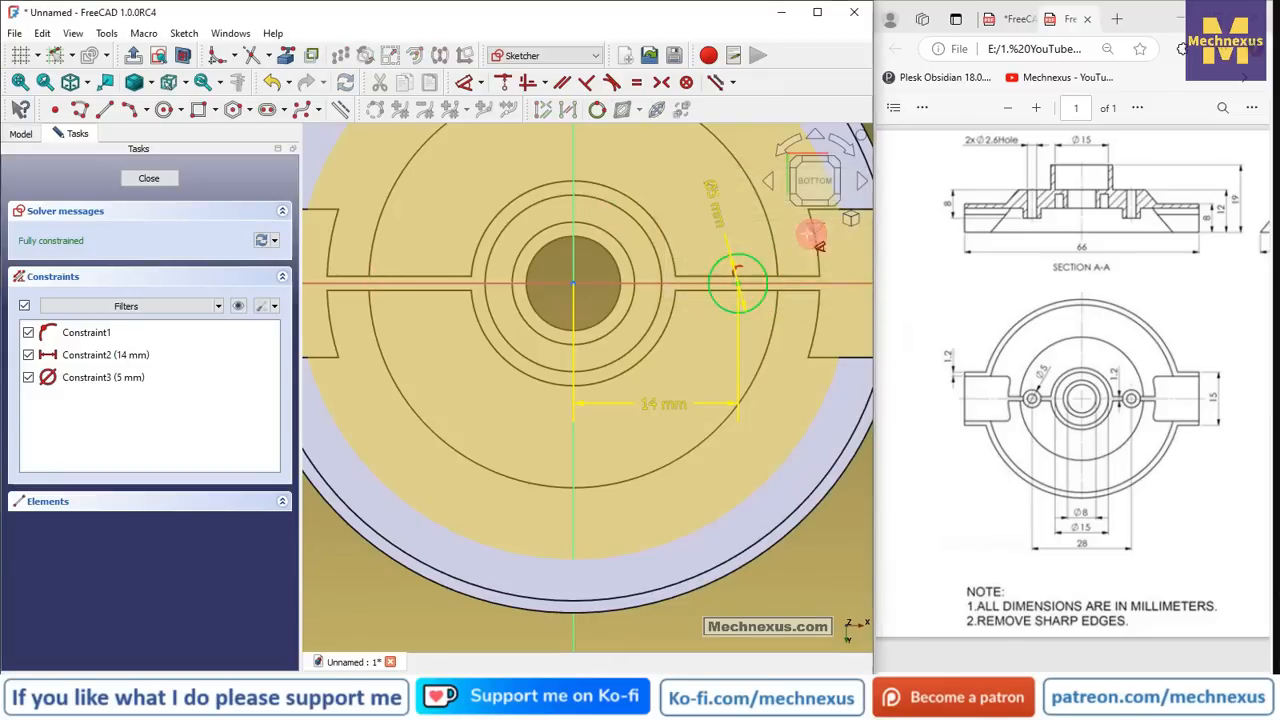
- Close Sketch007 and hide DatumPlane001
{"action": "left_click", "coordinate": [165, 181]}
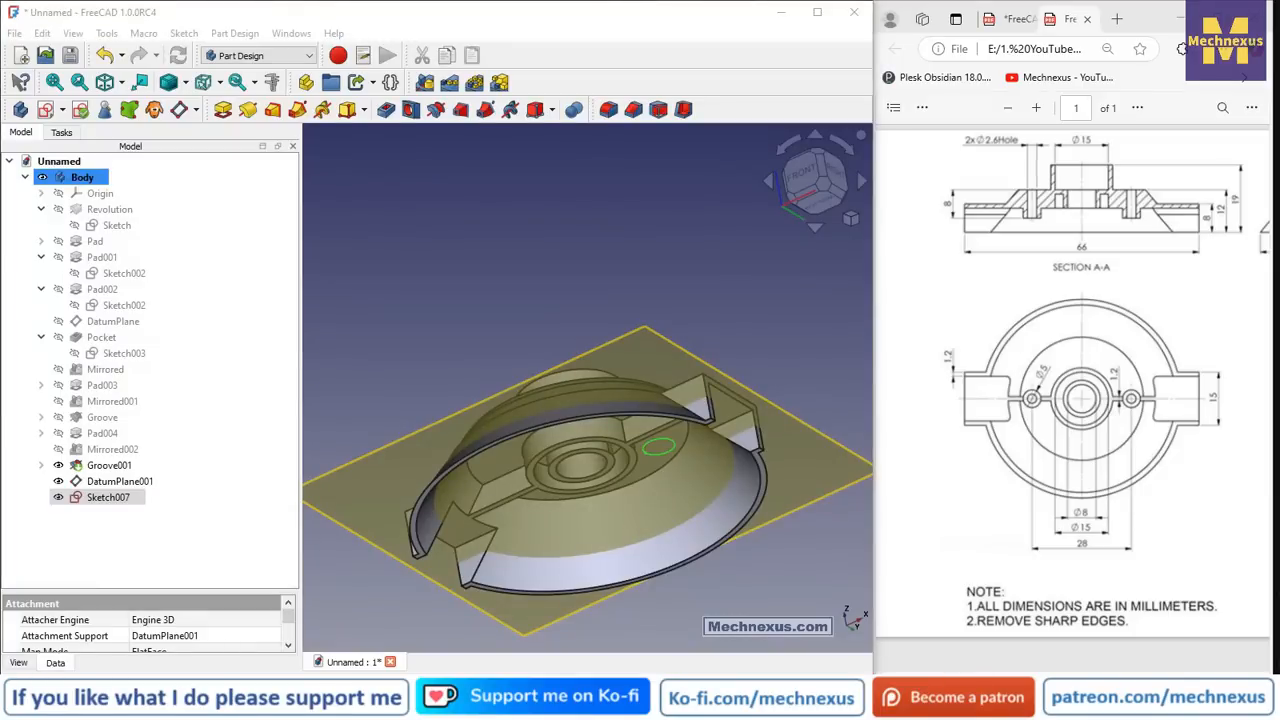
{"action": "middle_click_drag", "start_coordinate": [620, 481], "coordinate": [589, 294]}
{"action": "left_click", "coordinate": [115, 482]}
{"action": "key", "text": "space"}
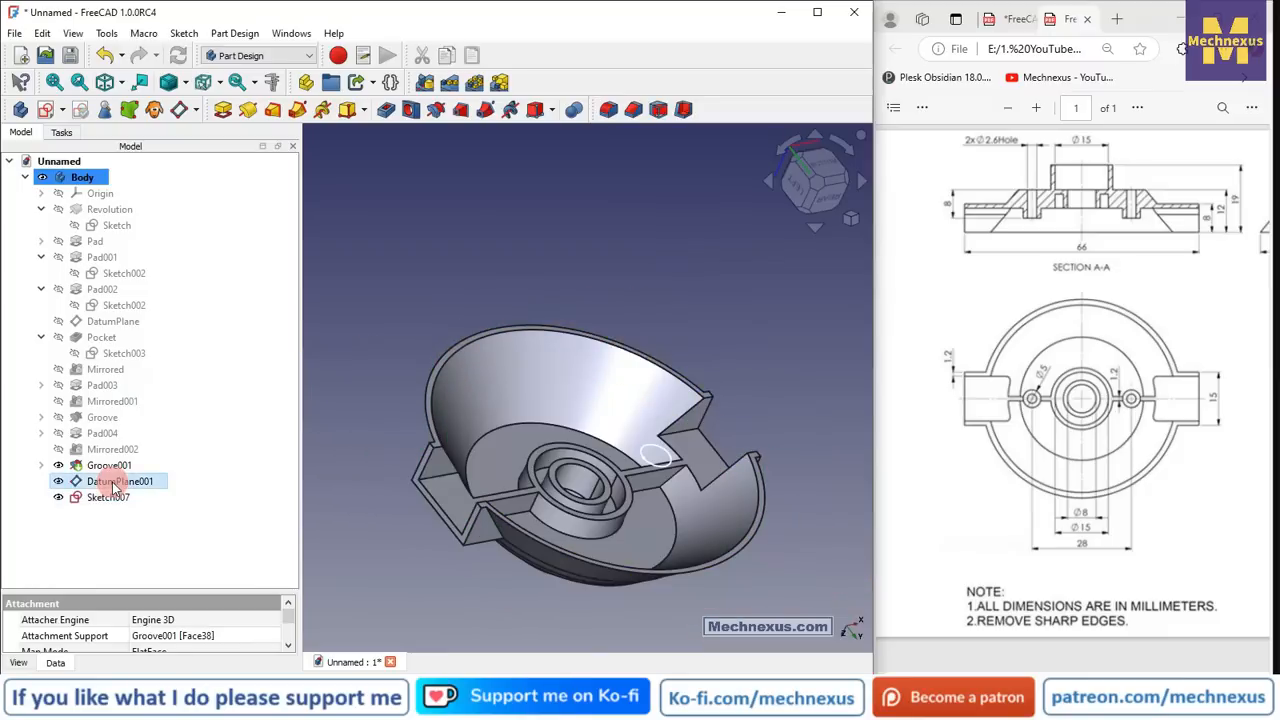
{"action": "left_click", "coordinate": [108, 497]}
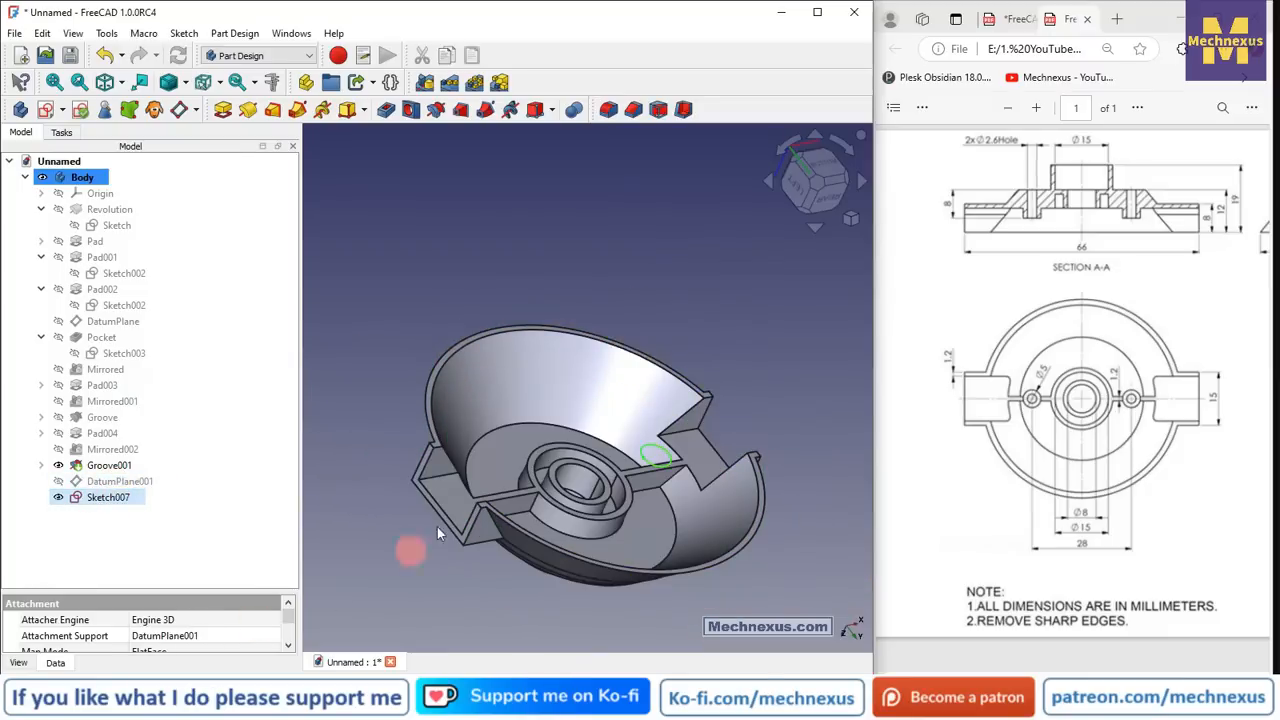
{"action": "left_click", "coordinate": [222, 110]}
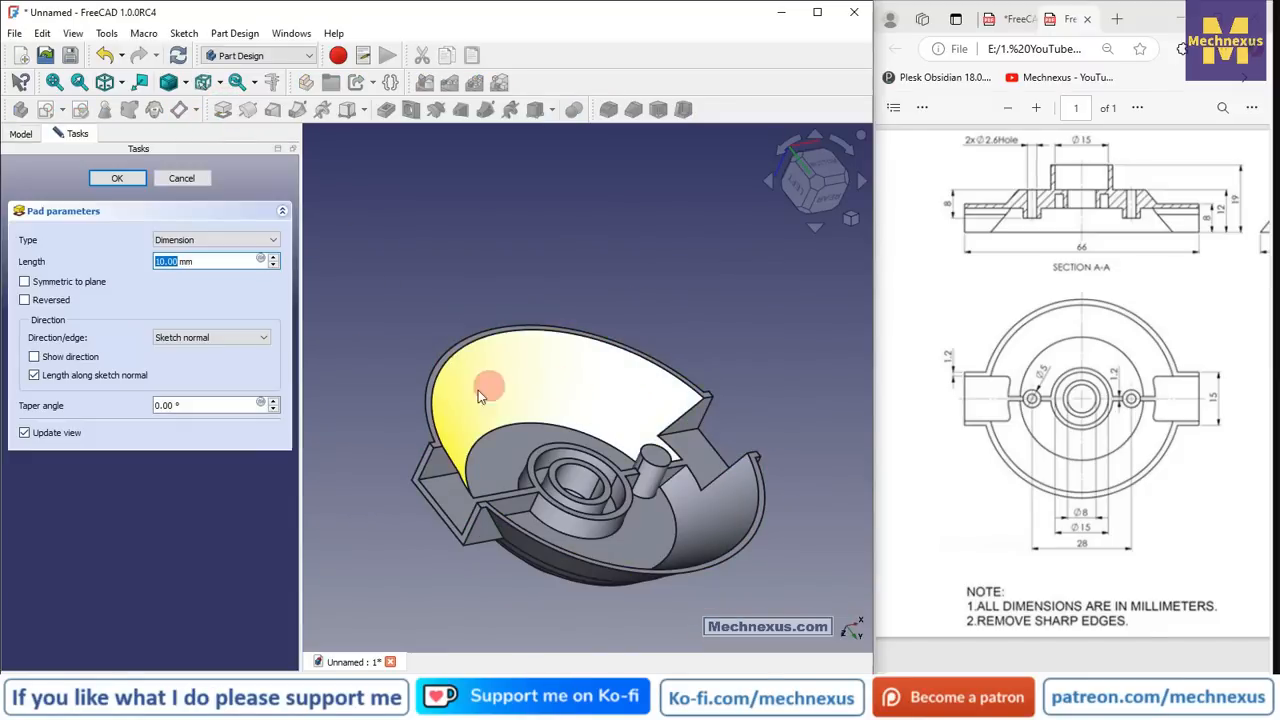
- Pad Sketch007 up to Groove001's Face2, creating the Pad005 pin
{"action": "left_click", "coordinate": [205, 241]}
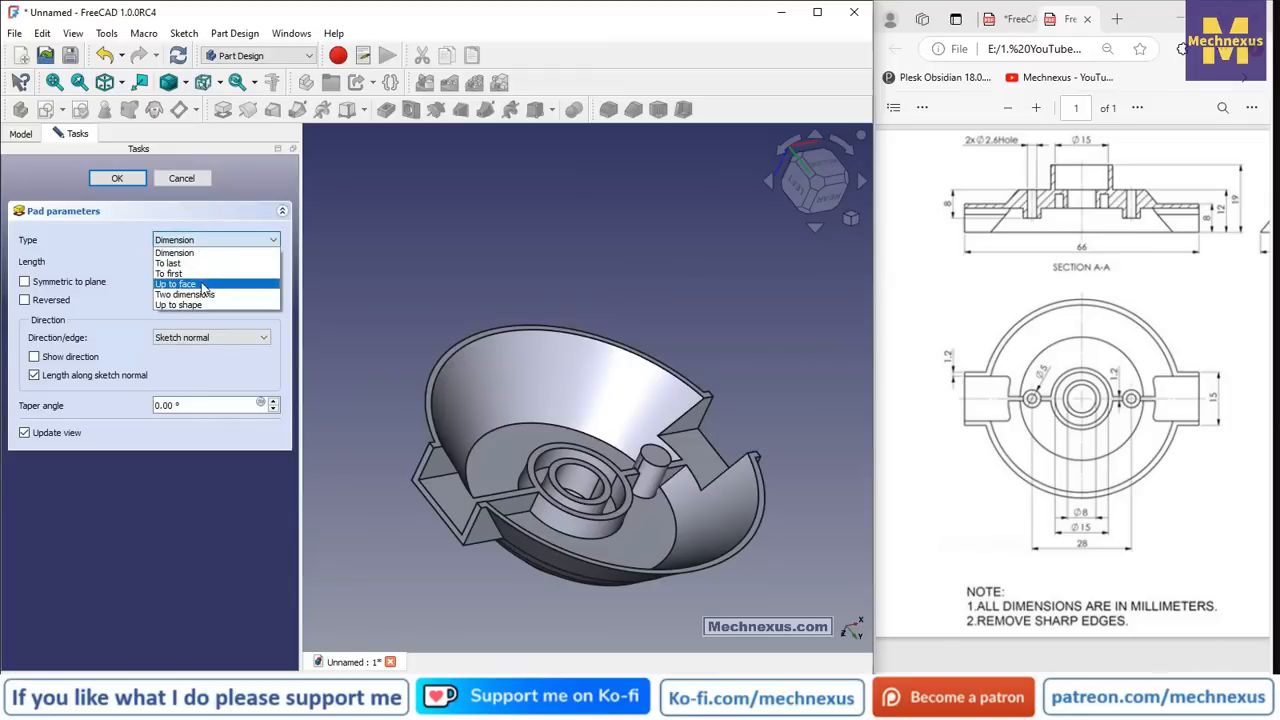
{"action": "left_click", "coordinate": [175, 275]}
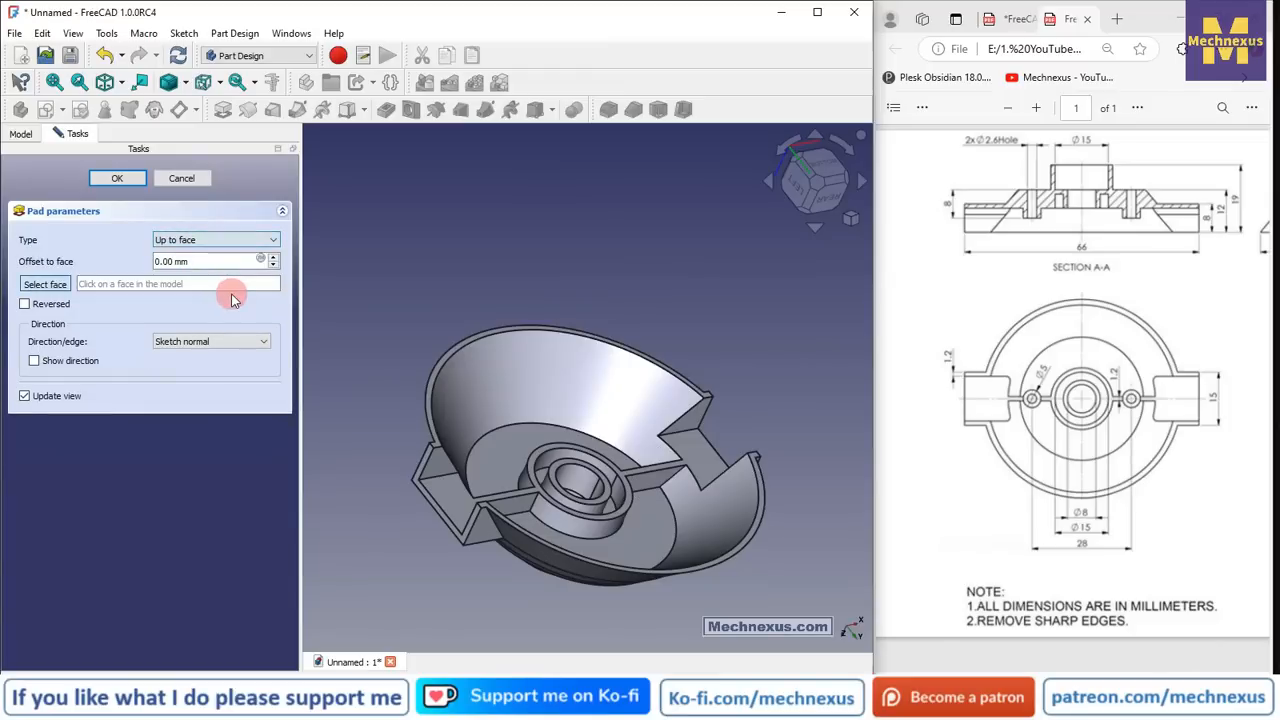
{"action": "left_click", "coordinate": [651, 526]}
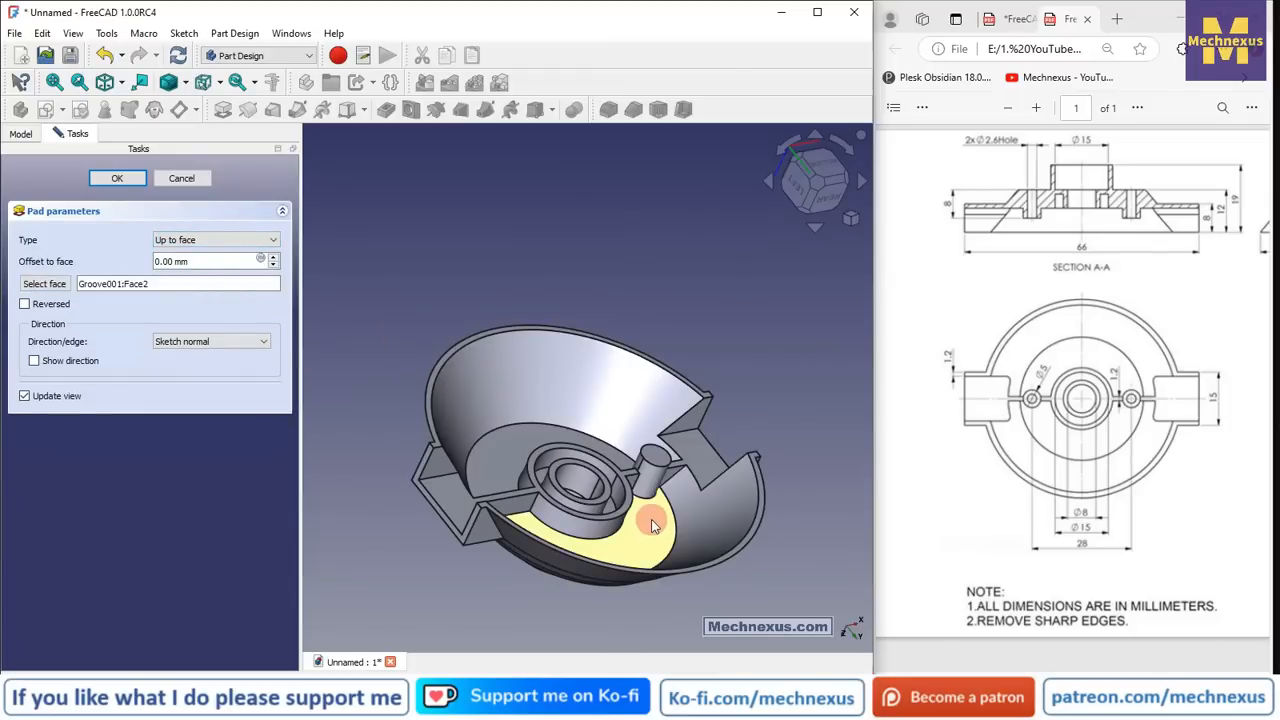
{"action": "left_click", "coordinate": [133, 187]}
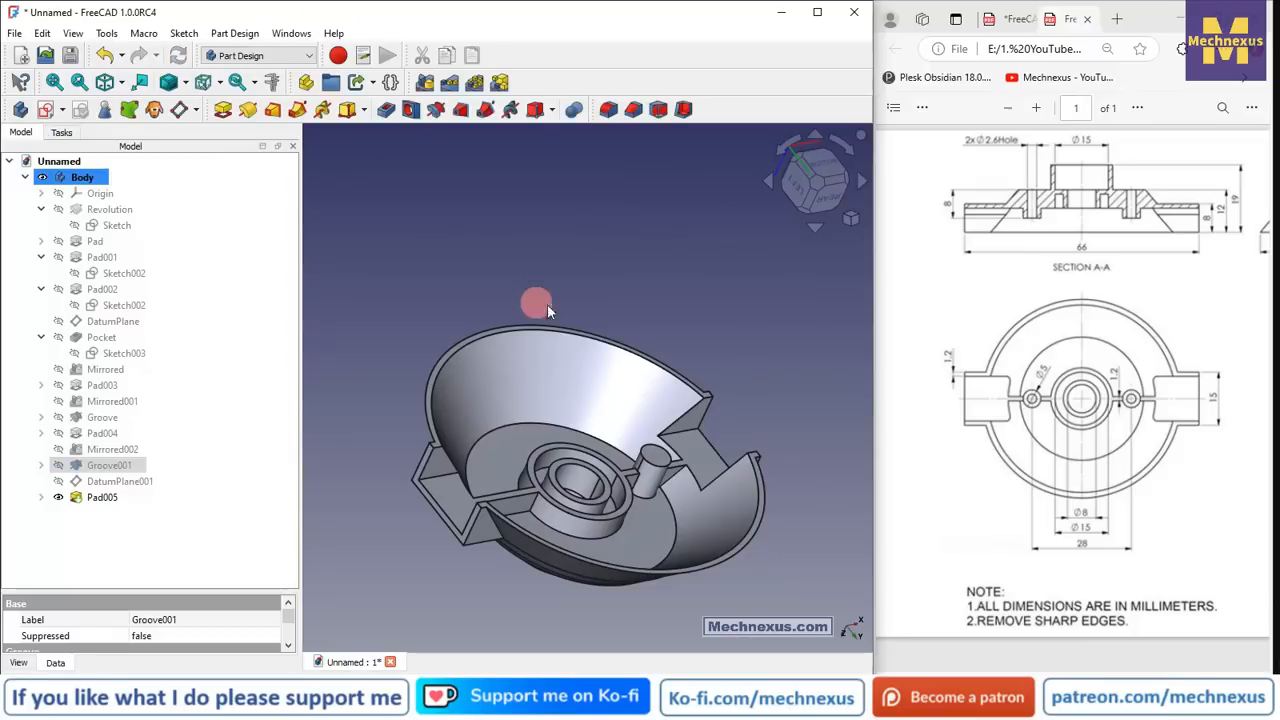
{"action": "middle_click_drag", "start_coordinate": [729, 332], "coordinate": [668, 366]}
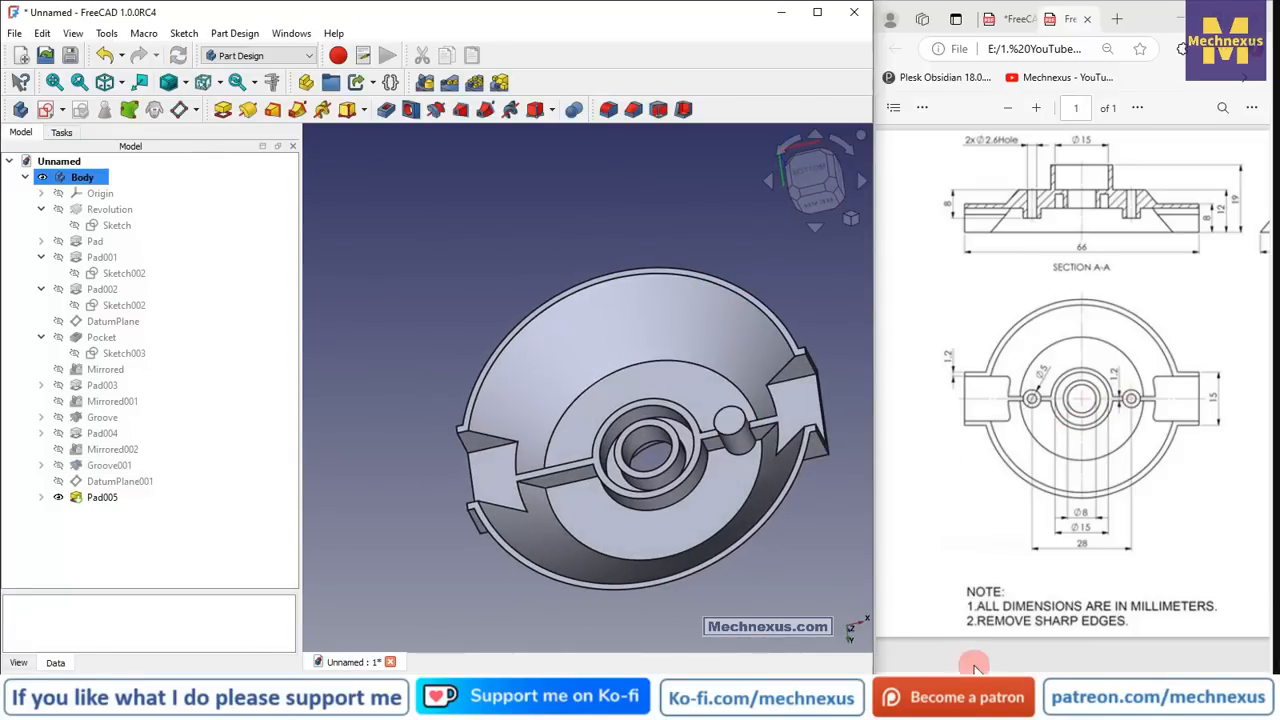
{"action": "left_click_drag", "start_coordinate": [975, 674], "coordinate": [1161, 674]}
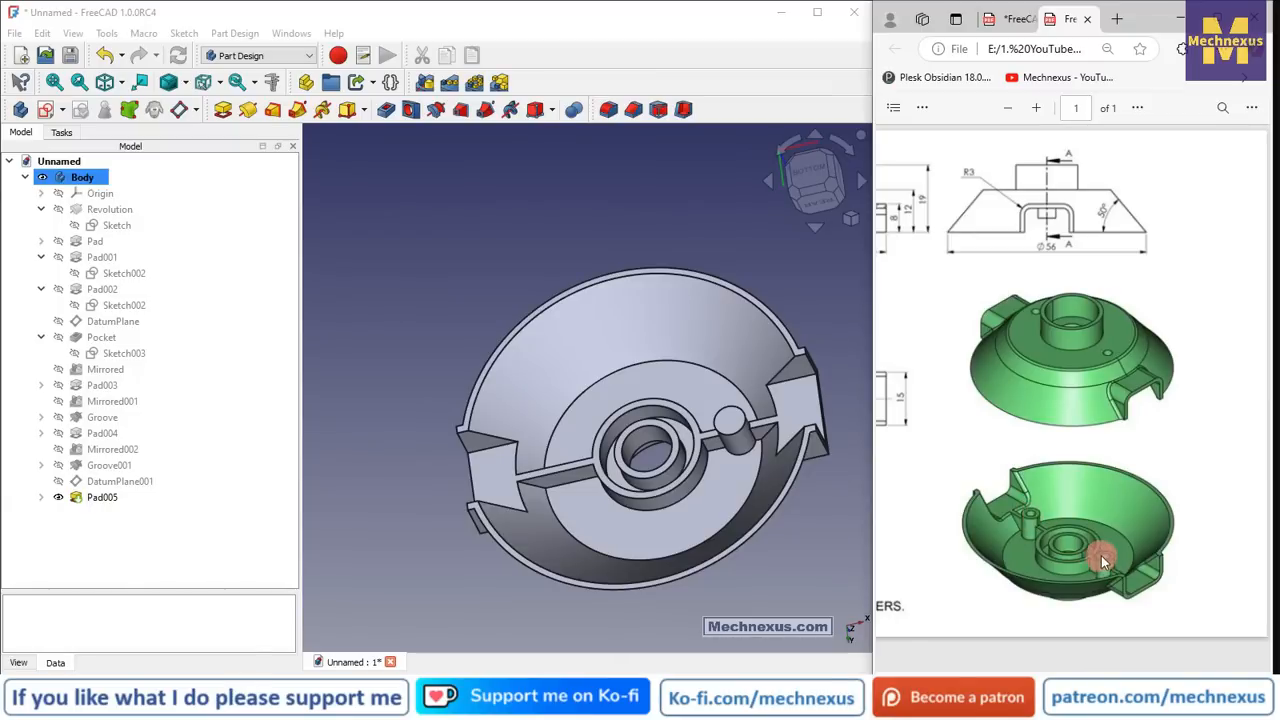
{"action": "left_click", "coordinate": [101, 497]}
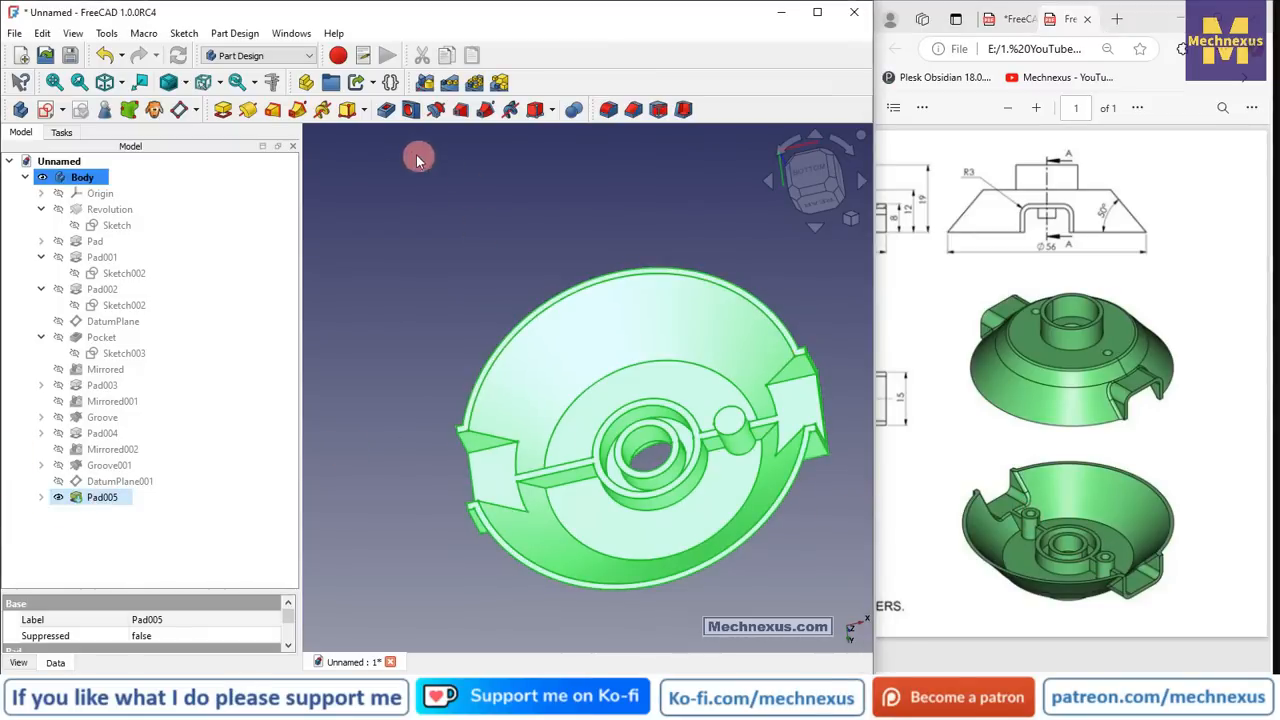
{"action": "left_click", "coordinate": [383, 113]}
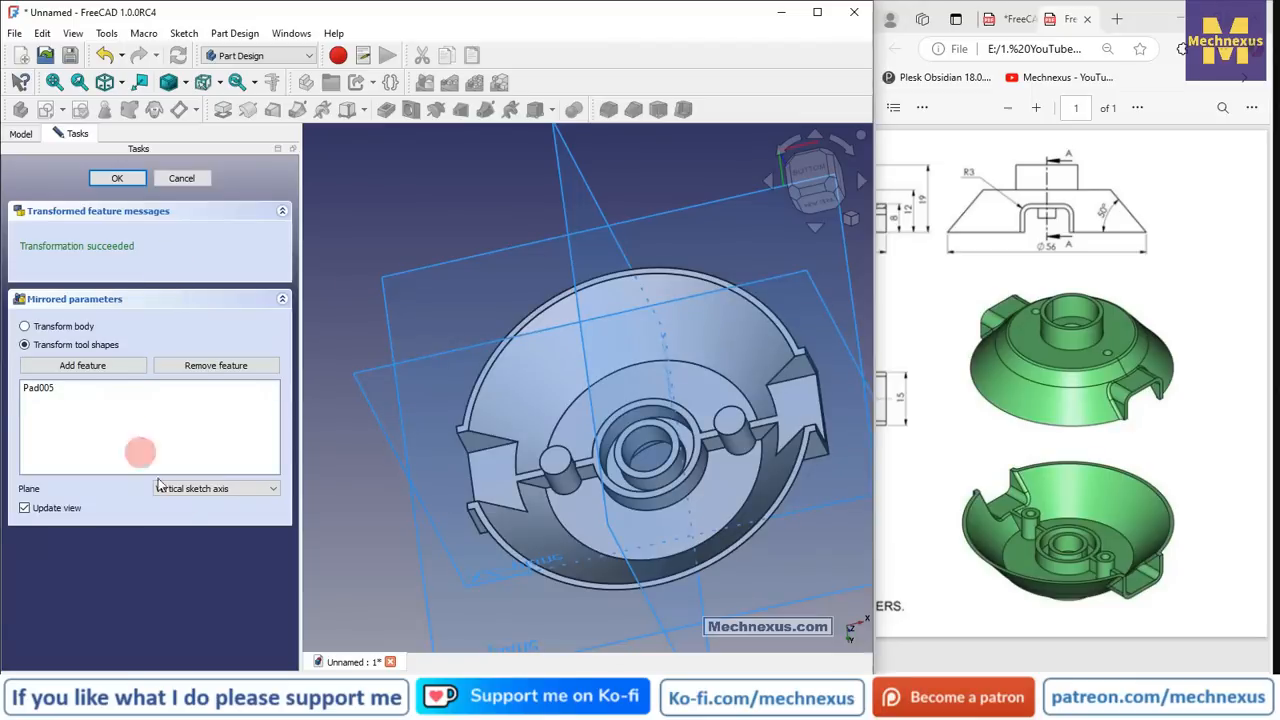
- Mirror Pad005 across the Base YZ plane into Mirrored003, then select the right pin's top face
{"action": "left_click", "coordinate": [185, 500]}
{"action": "left_click", "coordinate": [205, 543]}
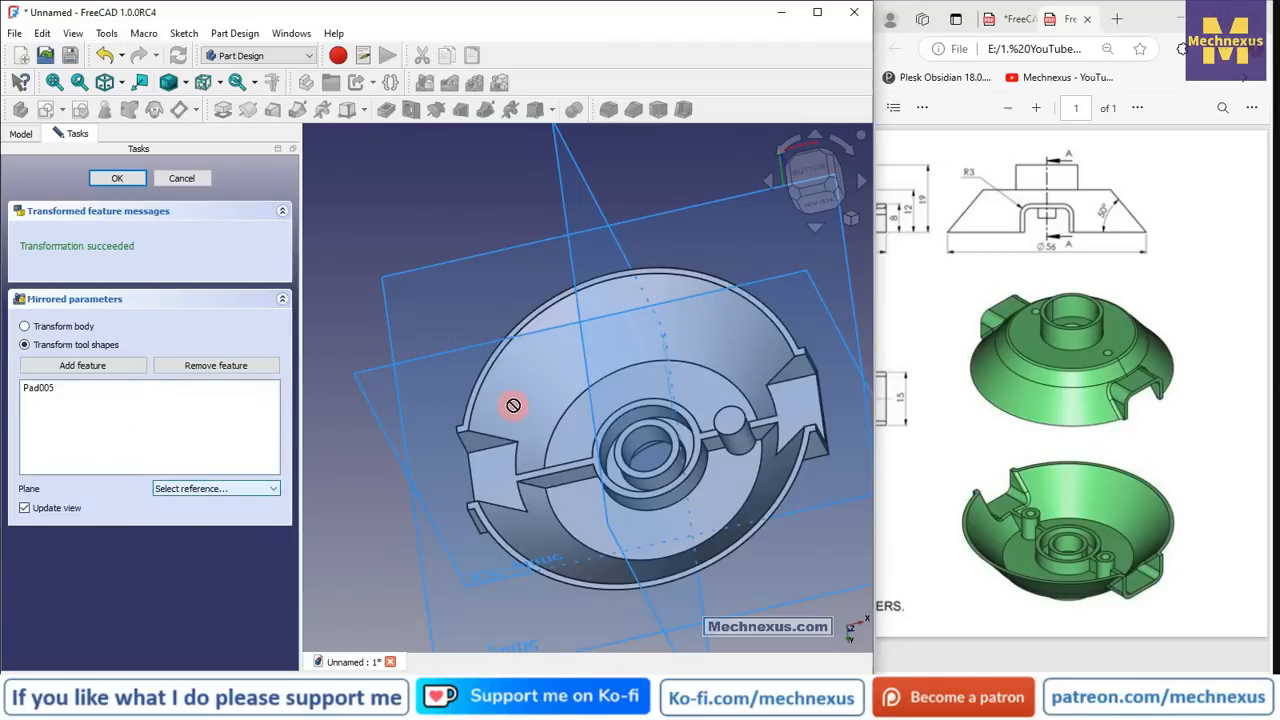
{"action": "scroll", "coordinate": [514, 408], "scroll_direction": "down", "scroll_amount": 2}
{"action": "left_click", "coordinate": [547, 260]}
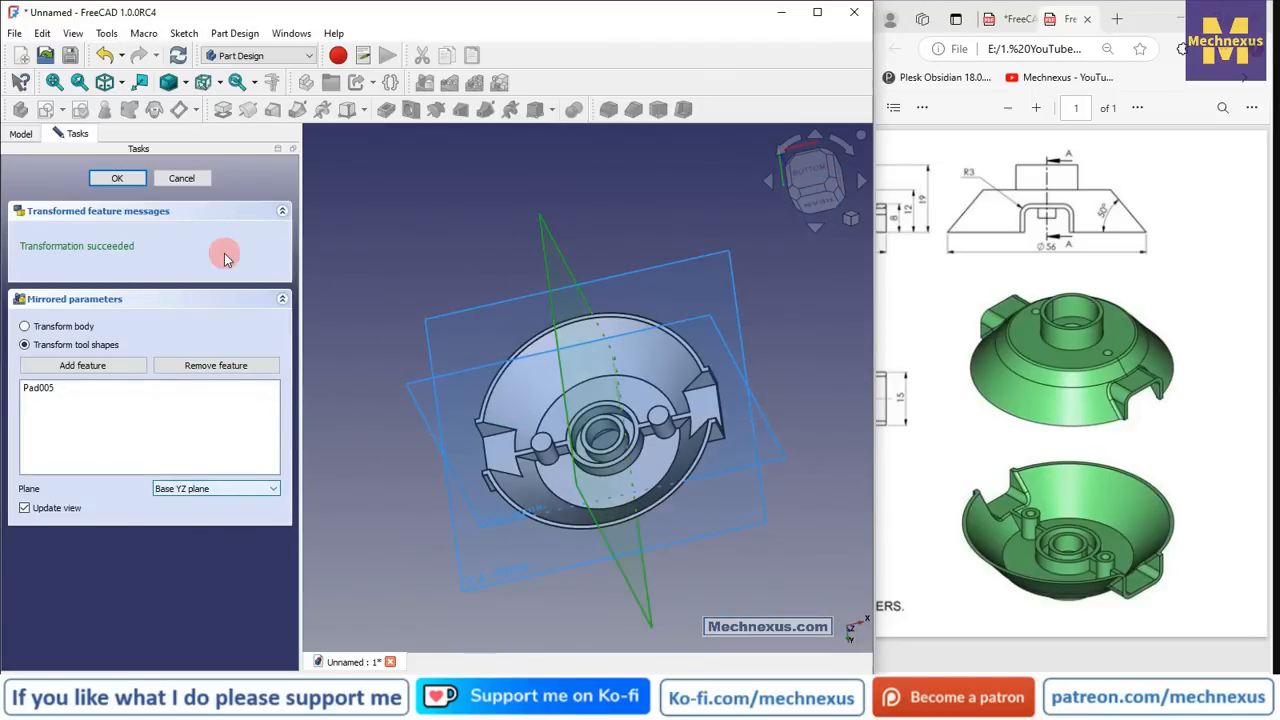
{"action": "left_click", "coordinate": [119, 180]}
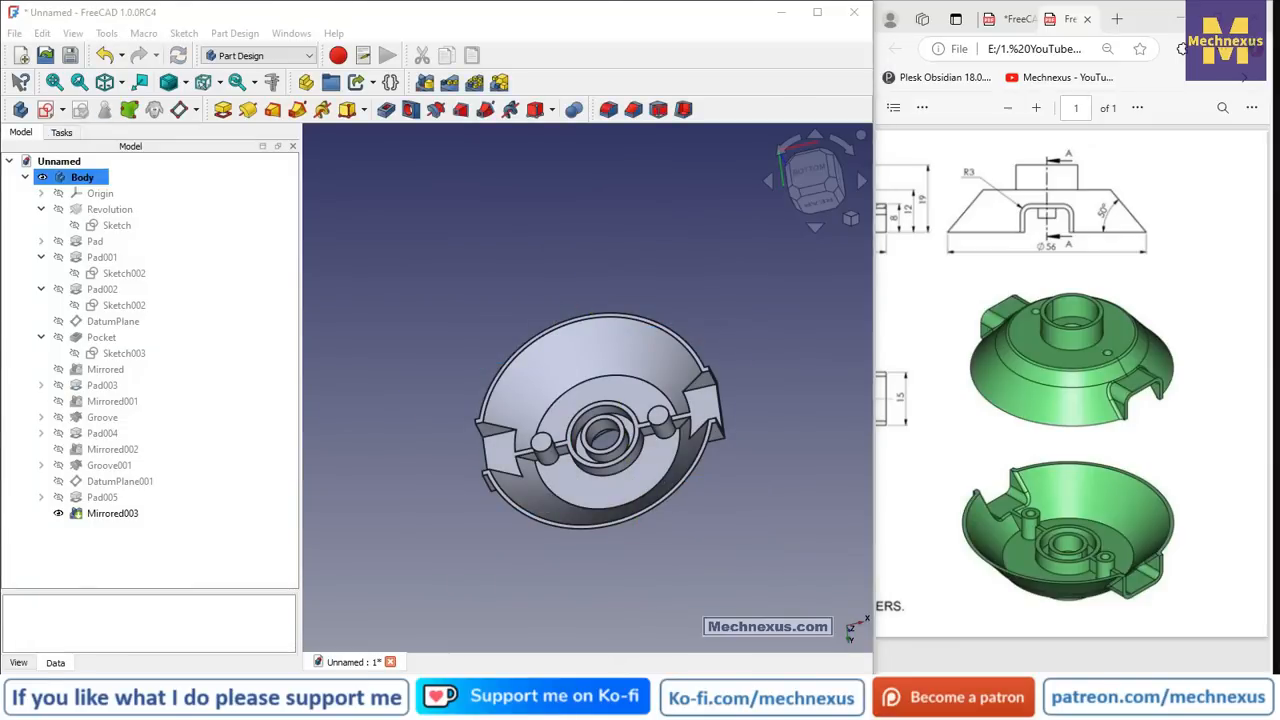
{"action": "scroll", "coordinate": [724, 424], "scroll_direction": "up", "scroll_amount": 3}
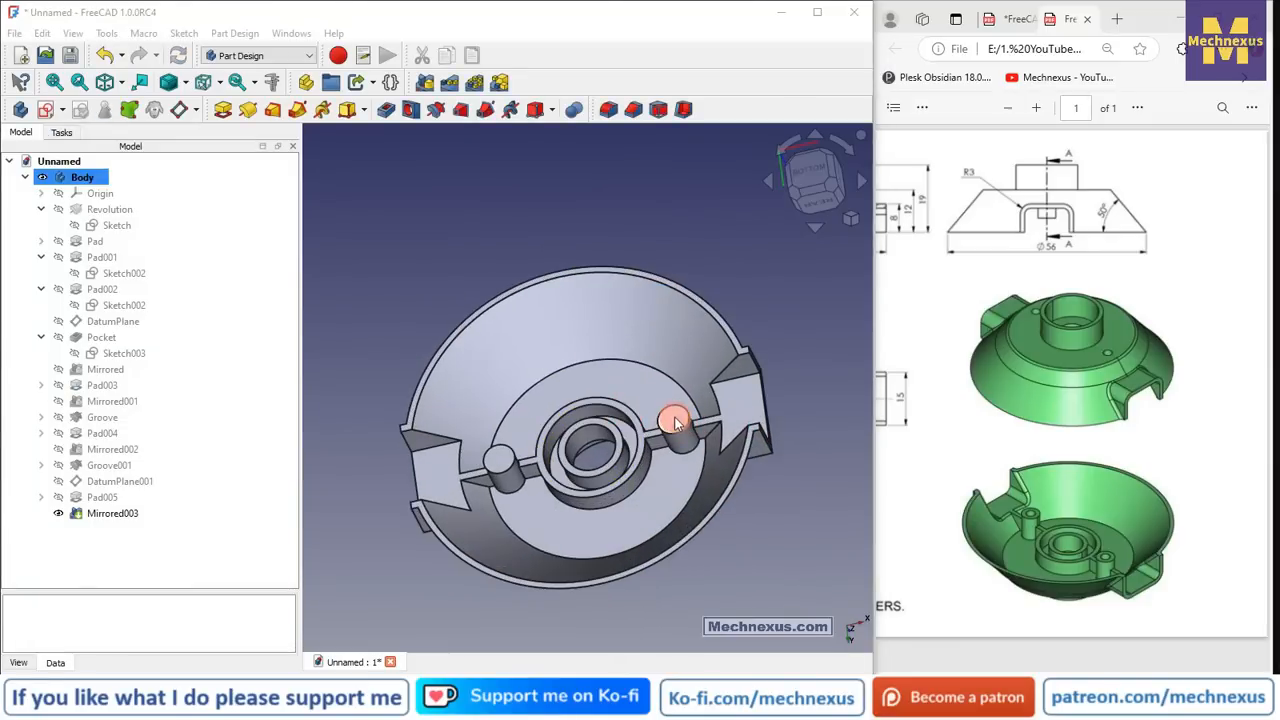
{"action": "left_click", "coordinate": [675, 422]}
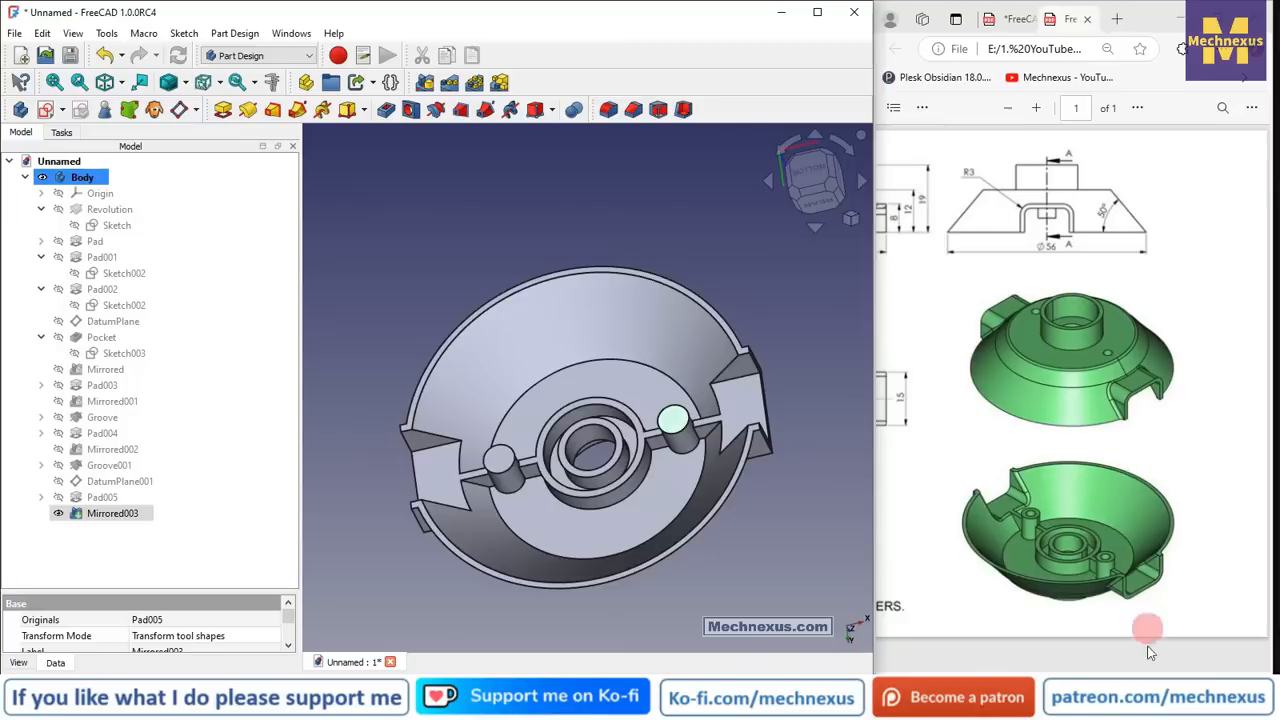
{"action": "left_click_drag", "start_coordinate": [1128, 668], "coordinate": [987, 667]}
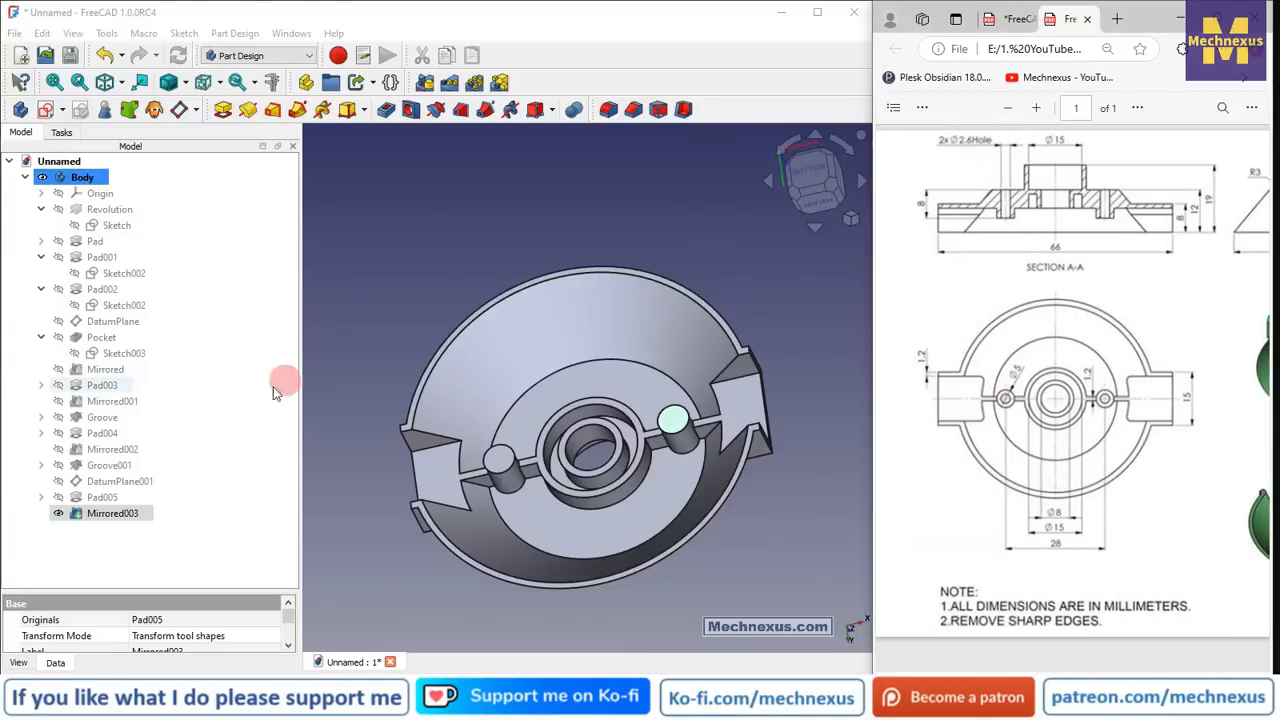
{"action": "left_click", "coordinate": [38, 110]}
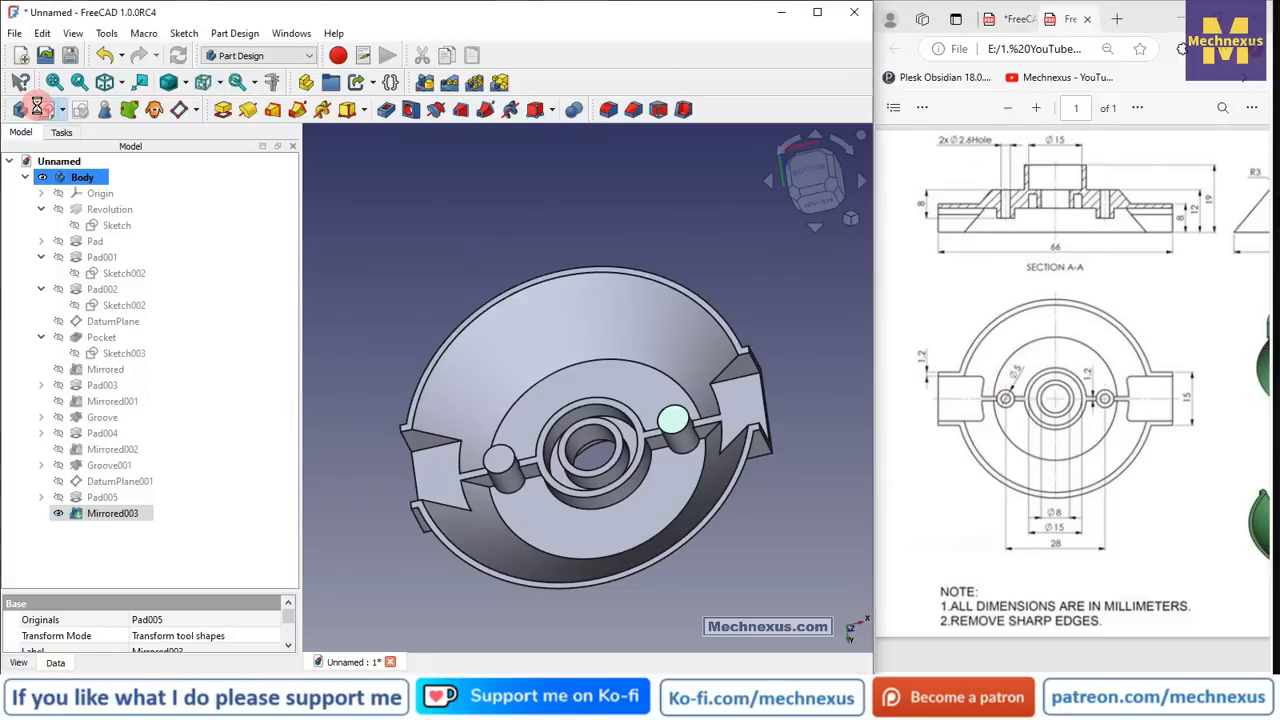
- Start a sketch on the pin top and import both pin edges as external geometry
{"action": "left_click", "coordinate": [38, 110]}
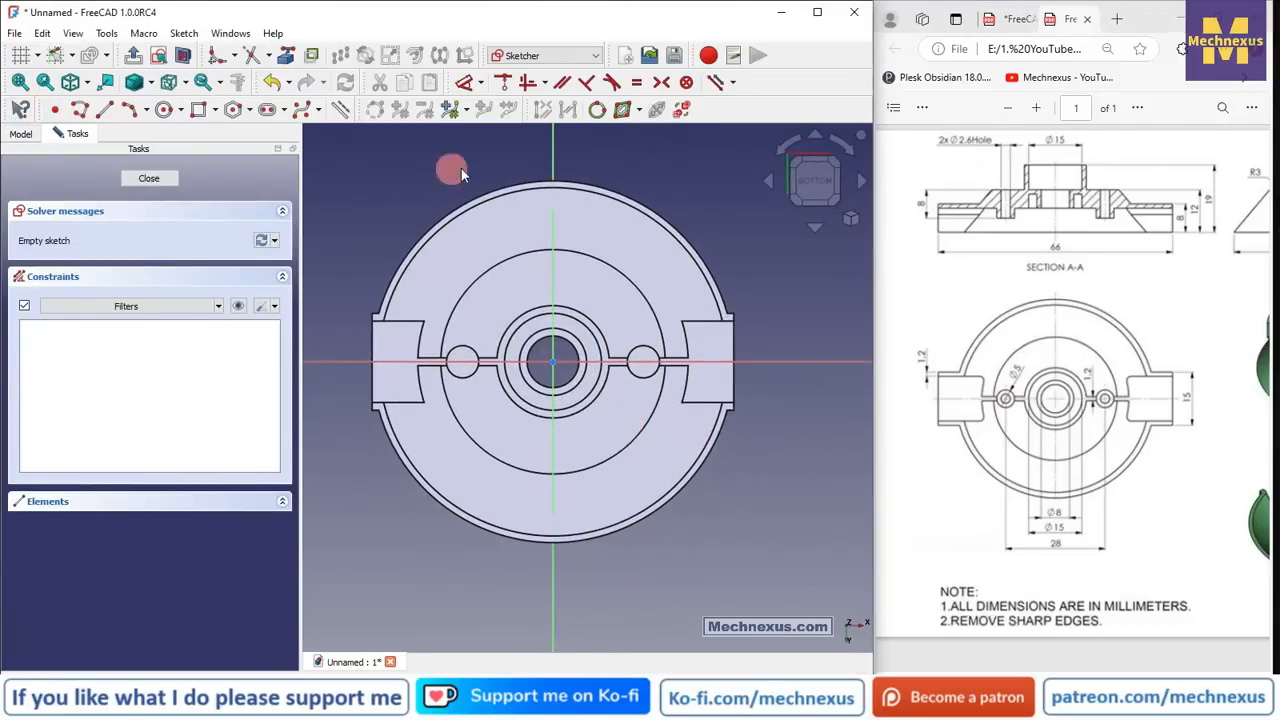
{"action": "scroll", "coordinate": [460, 362], "scroll_direction": "up", "scroll_amount": 3}
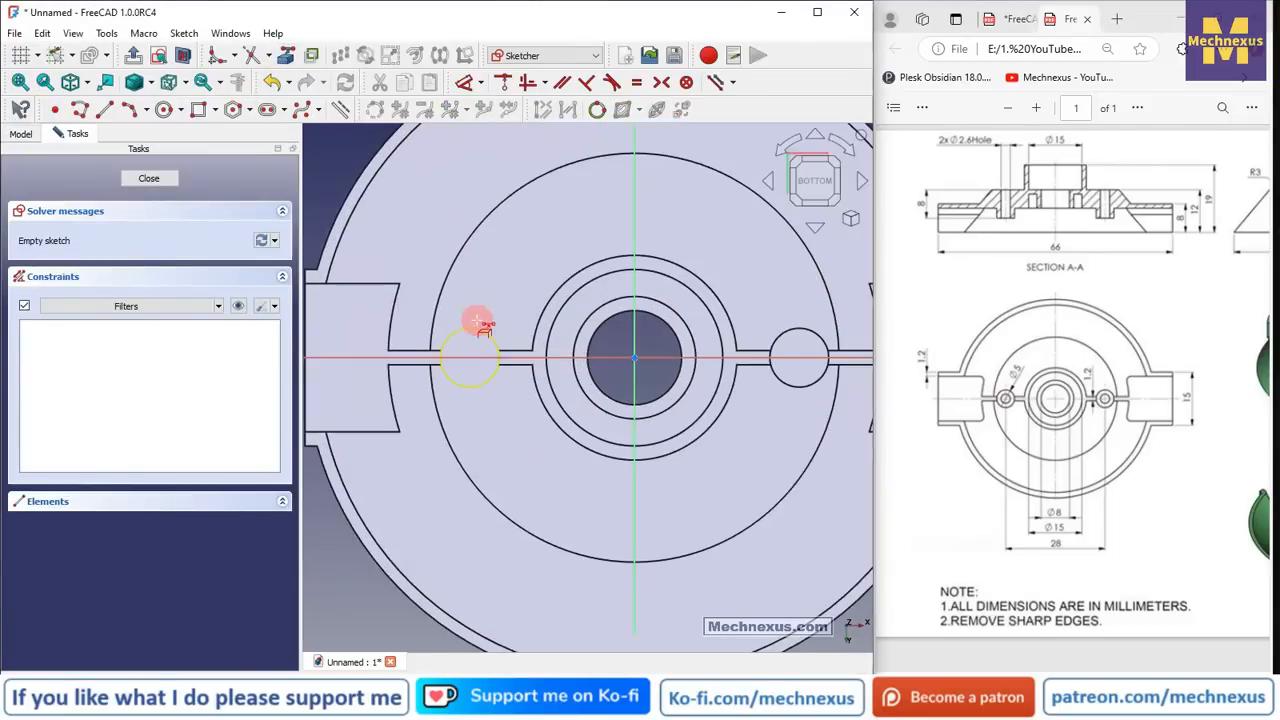
{"action": "left_click", "coordinate": [476, 340]}
{"action": "left_click", "coordinate": [812, 343]}
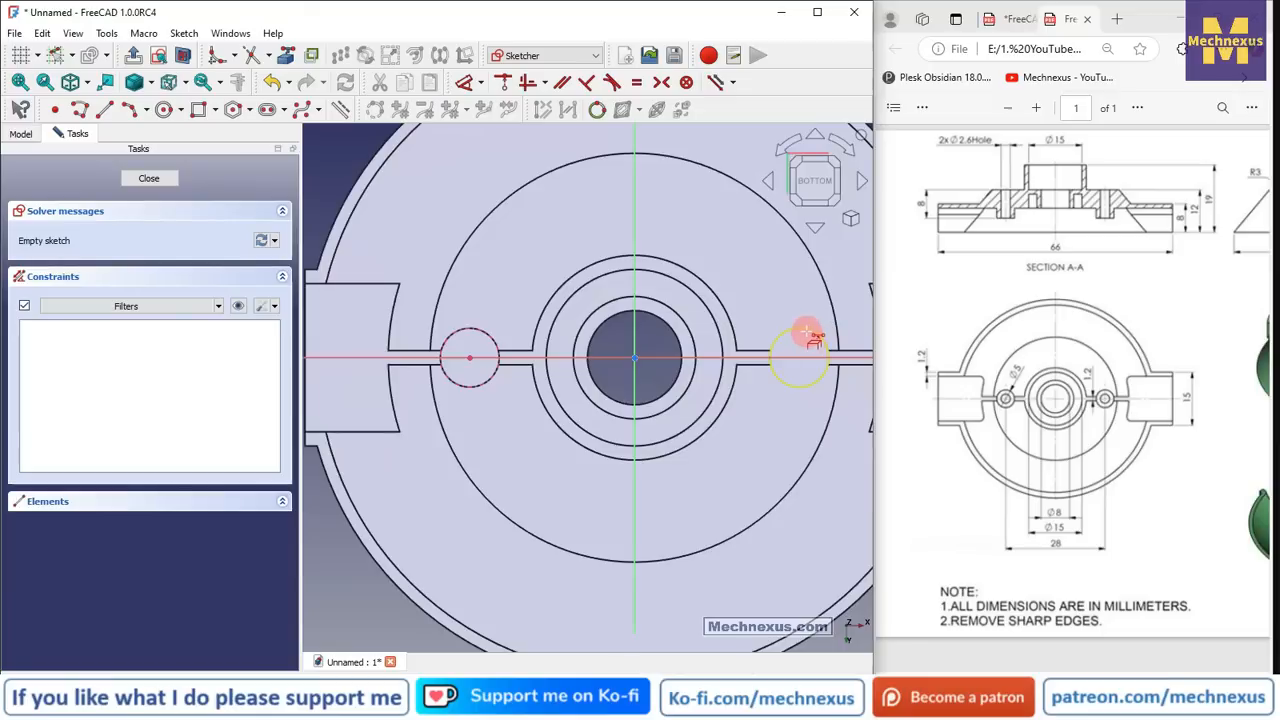
- Draw a small circle centred on each of the two pins
{"action": "left_click", "coordinate": [164, 110]}
{"action": "scroll", "coordinate": [490, 388], "scroll_direction": "up", "scroll_amount": 3}
{"action": "left_click", "coordinate": [463, 378]}
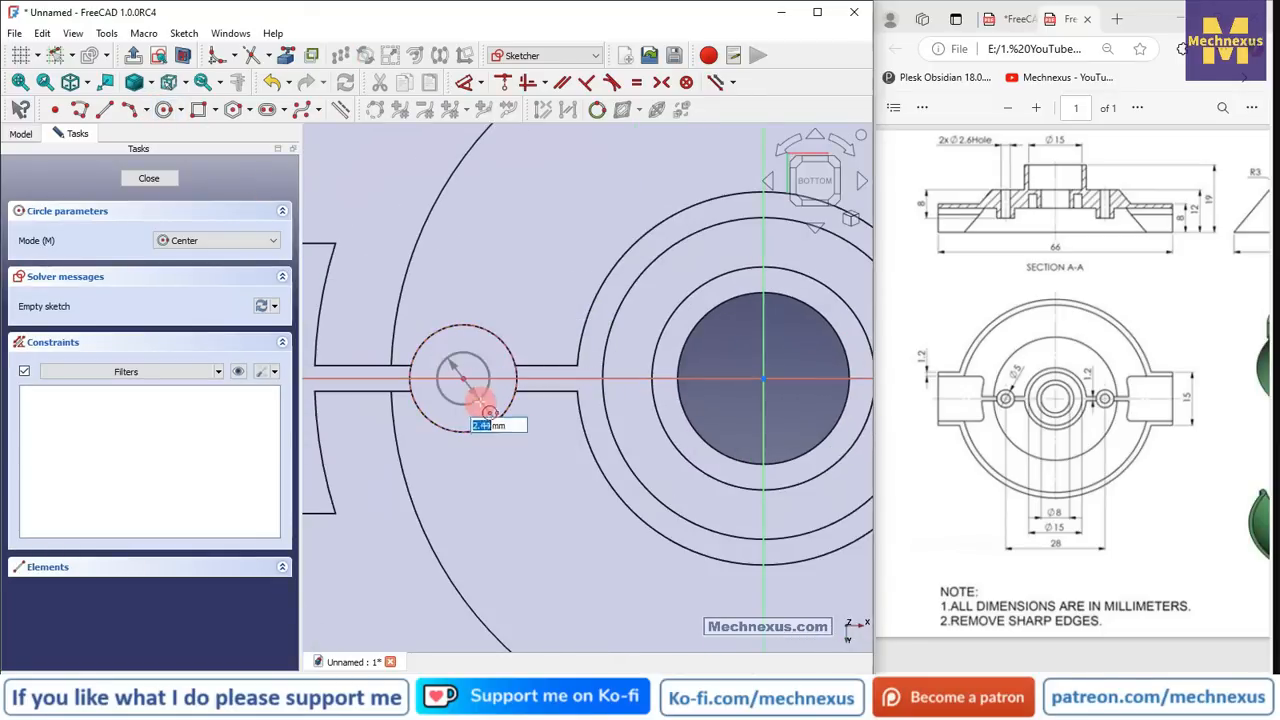
{"action": "left_click", "coordinate": [440, 357]}
{"action": "scroll", "coordinate": [440, 357], "scroll_direction": "down", "scroll_amount": 2}
{"action": "scroll", "coordinate": [712, 352], "scroll_direction": "up", "scroll_amount": 1}
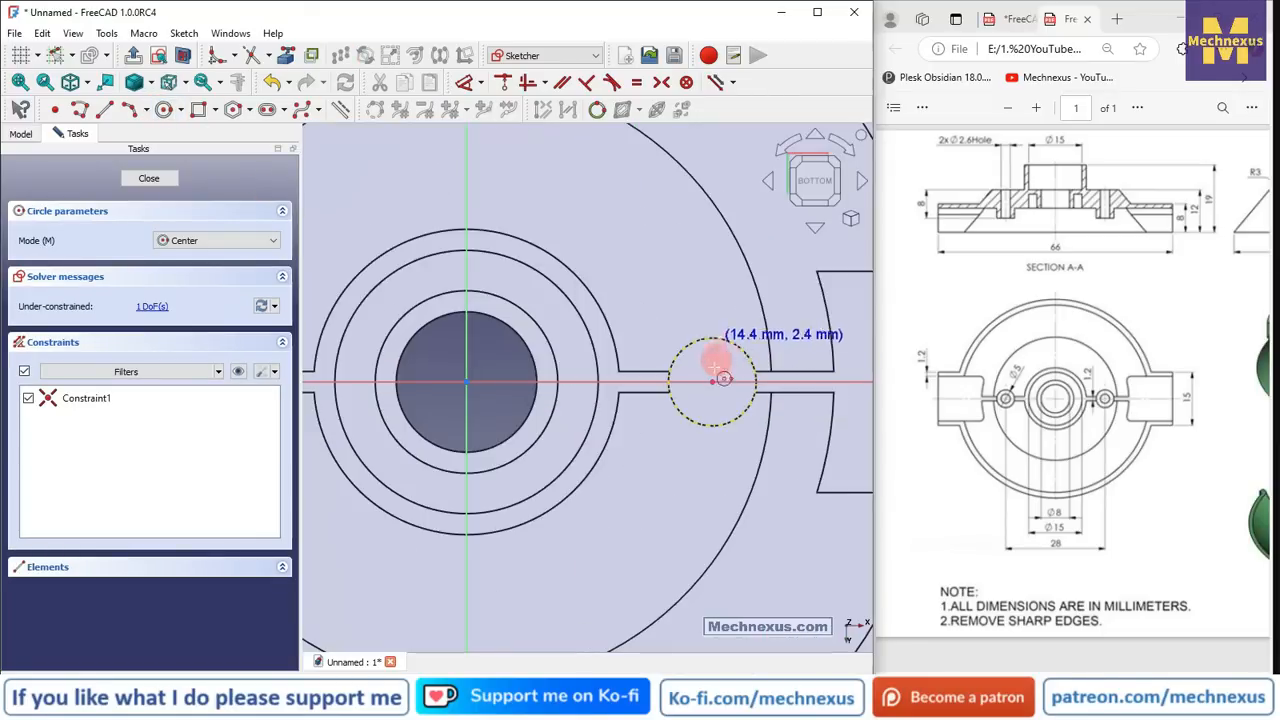
{"action": "left_click", "coordinate": [712, 383]}
{"action": "left_click", "coordinate": [719, 393]}
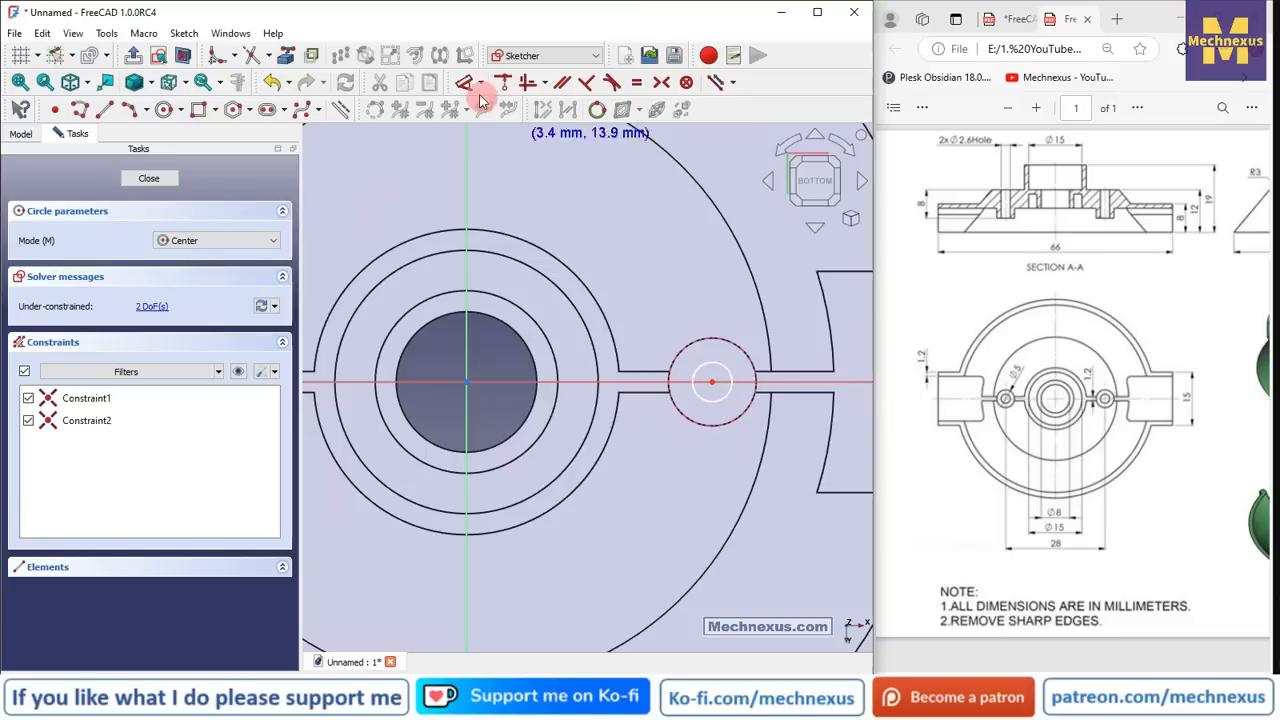
- Constrain both circles to 2.6 mm diameter and close the sketch
{"action": "left_click", "coordinate": [467, 82]}
{"action": "left_click", "coordinate": [712, 340]}
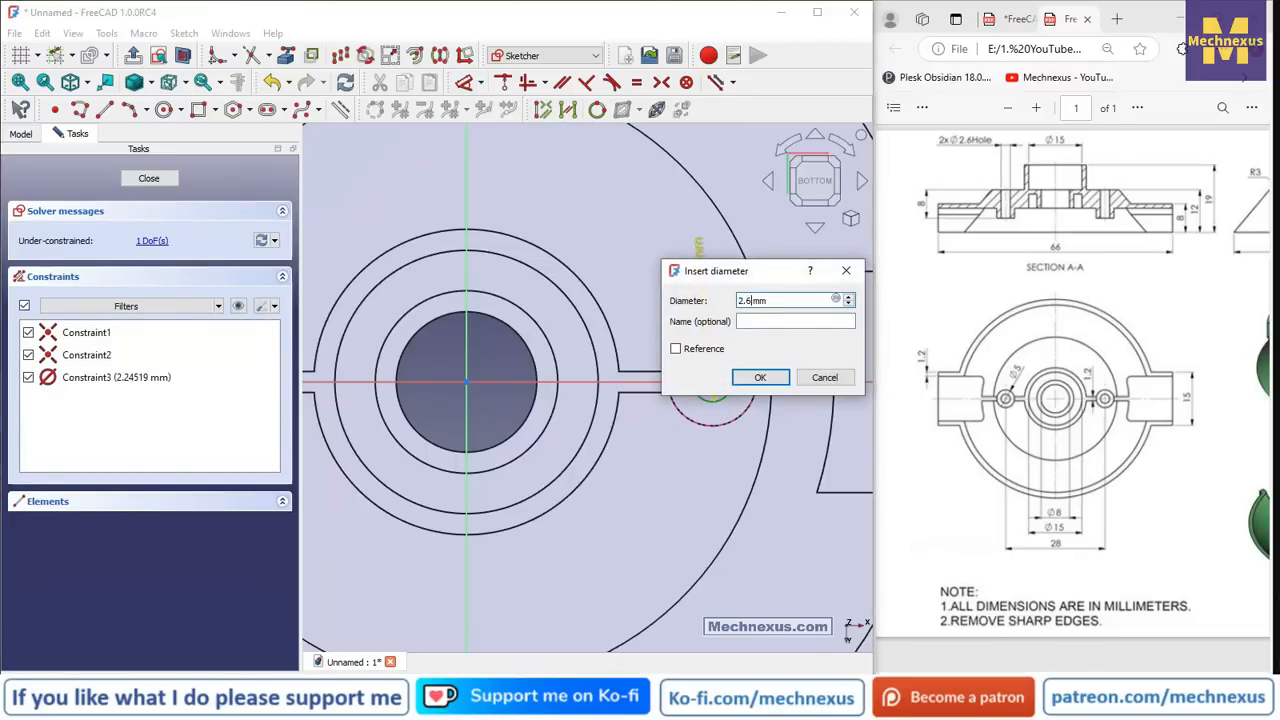
{"action": "key", "text": "Return"}
{"action": "scroll", "coordinate": [802, 337], "scroll_direction": "down", "scroll_amount": 3}
{"action": "scroll", "coordinate": [480, 322], "scroll_direction": "up", "scroll_amount": 3}
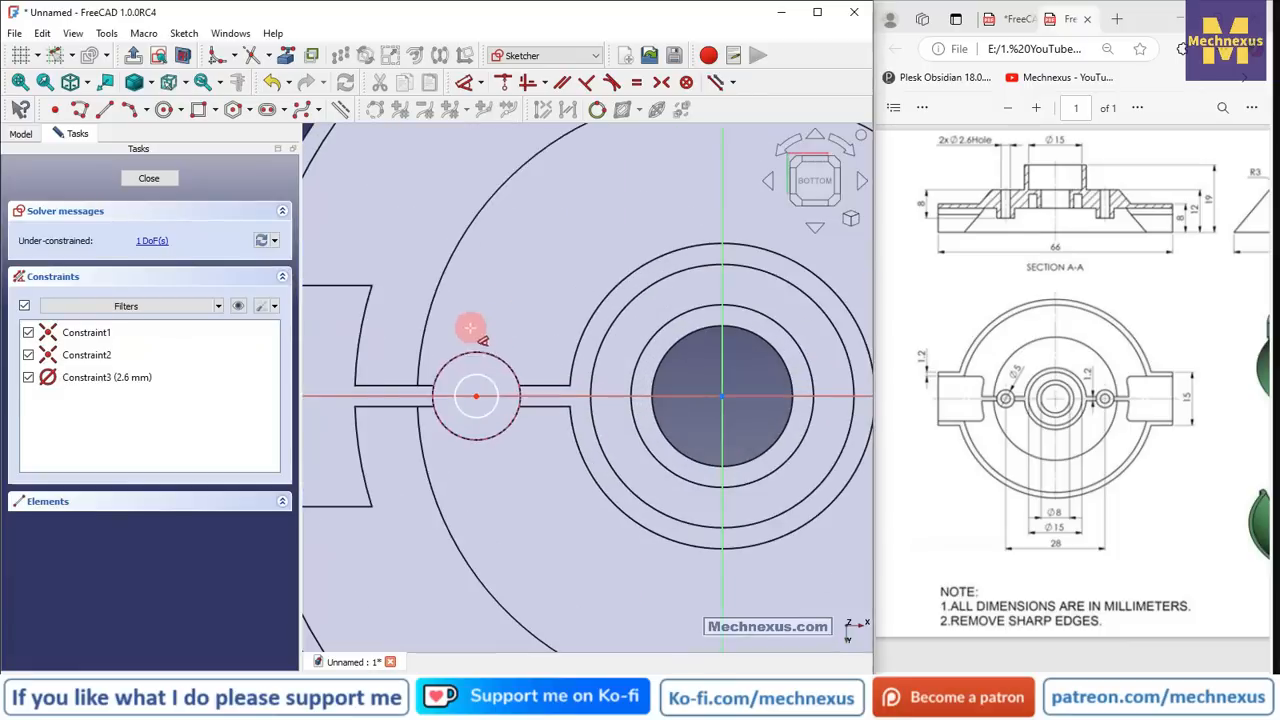
{"action": "left_click", "coordinate": [480, 374]}
{"action": "type", "text": "2"}
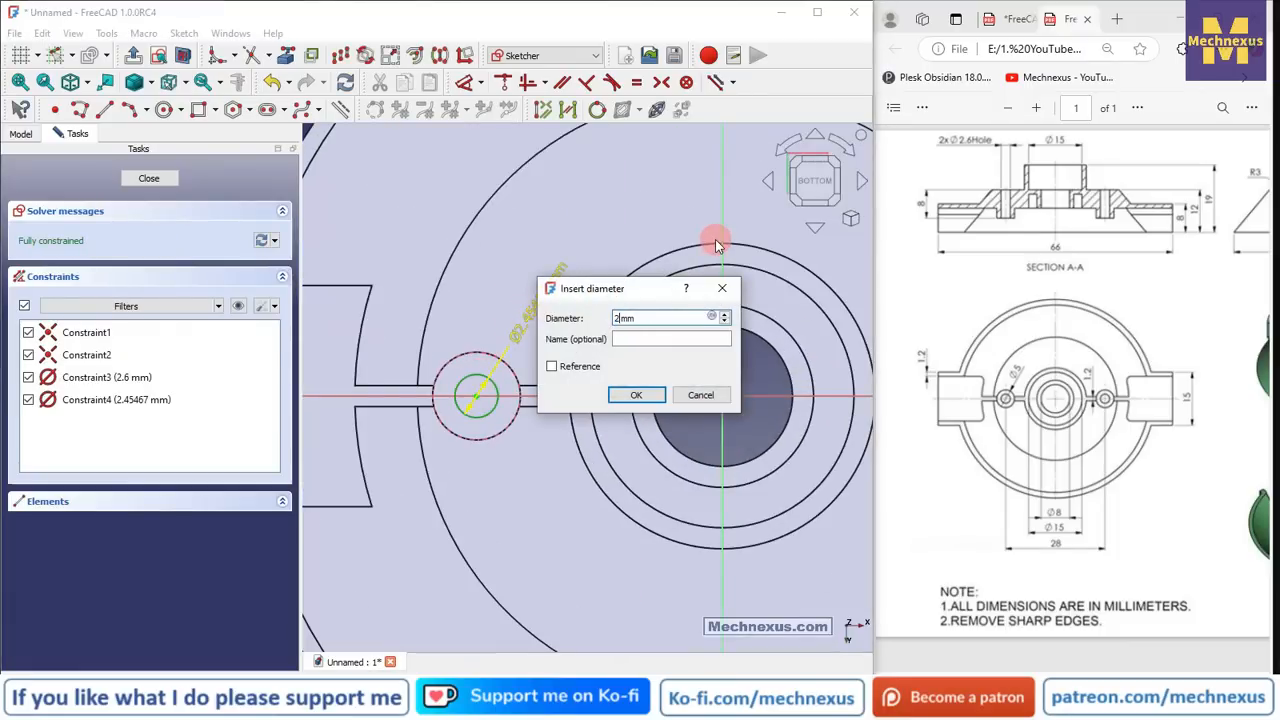
{"action": "type", "text": ".6"}
{"action": "key", "text": "Return"}
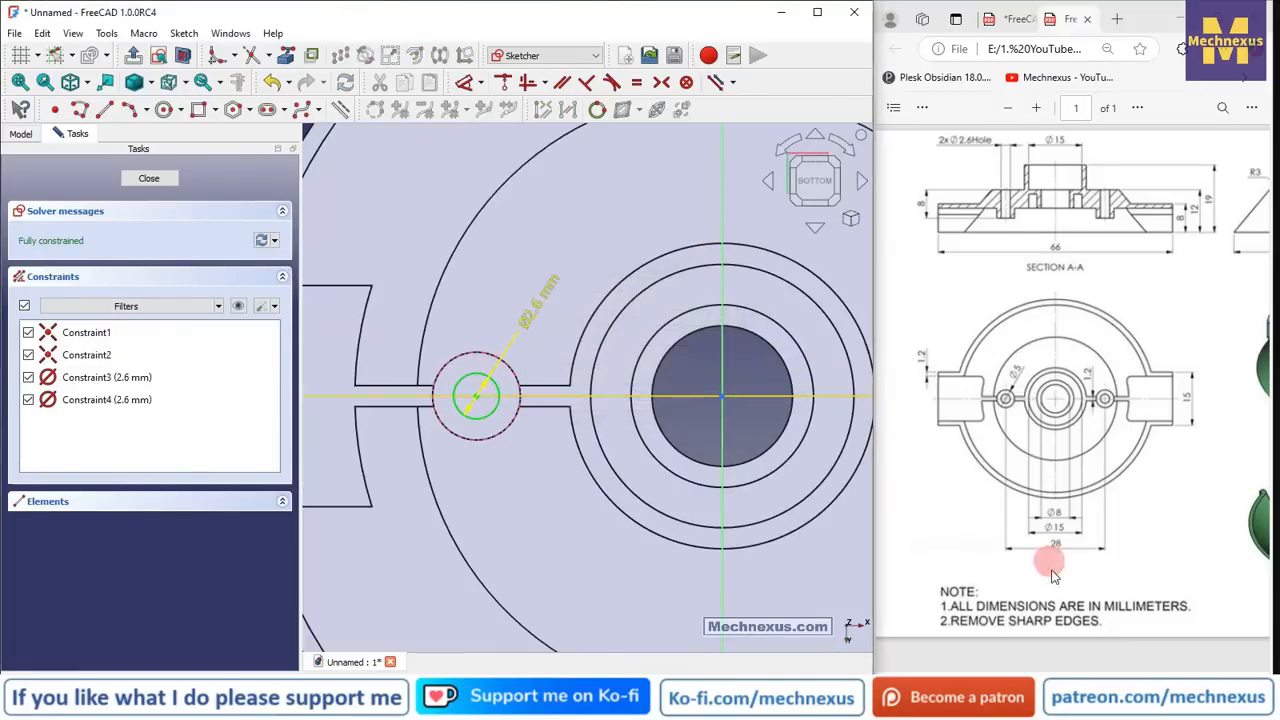
{"action": "scroll", "coordinate": [1052, 575], "scroll_direction": "right", "scroll_amount": 4}
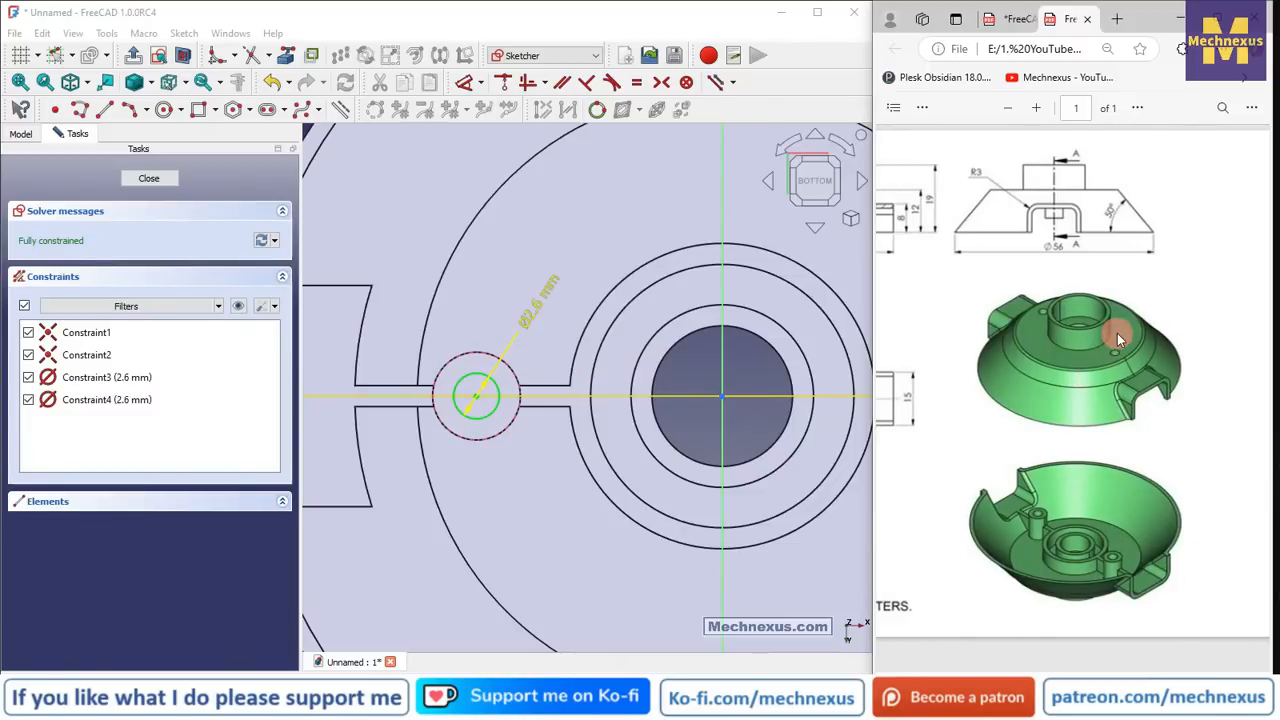
{"action": "left_click", "coordinate": [167, 179]}
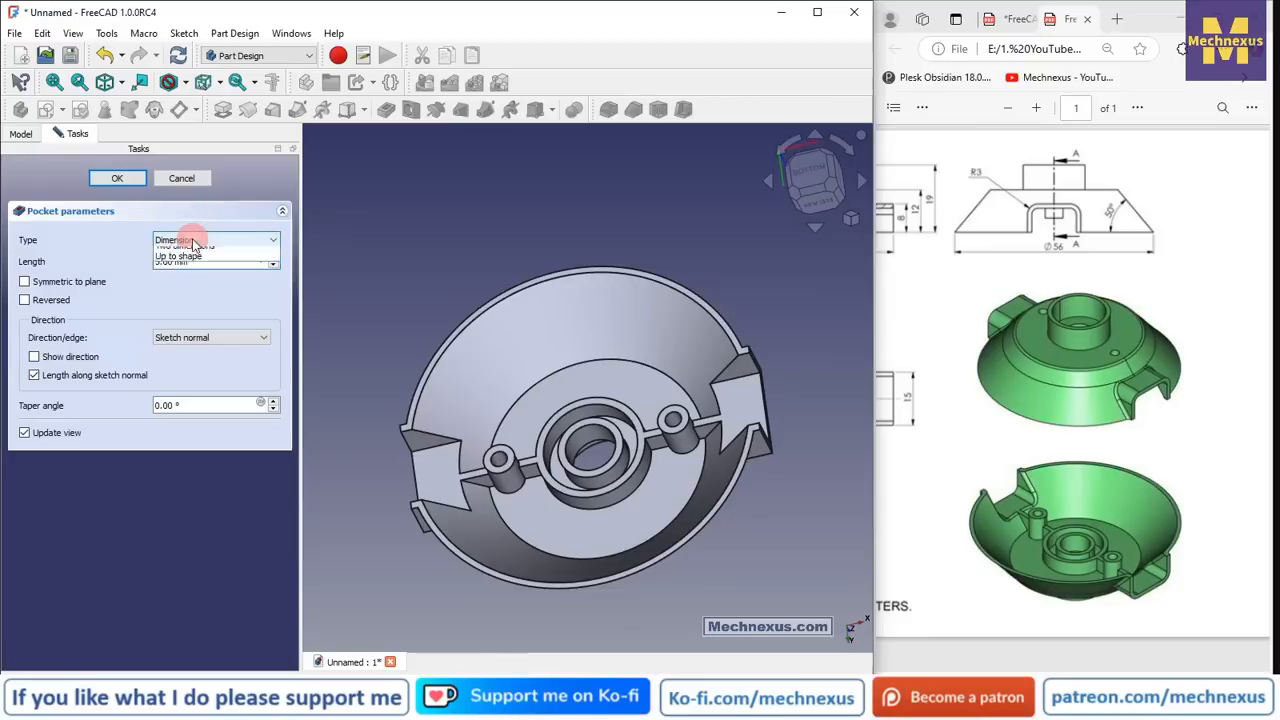
- Make the pin-hole pocket cut Through all and confirm it
{"action": "left_click", "coordinate": [220, 240]}
{"action": "left_click", "coordinate": [177, 263]}
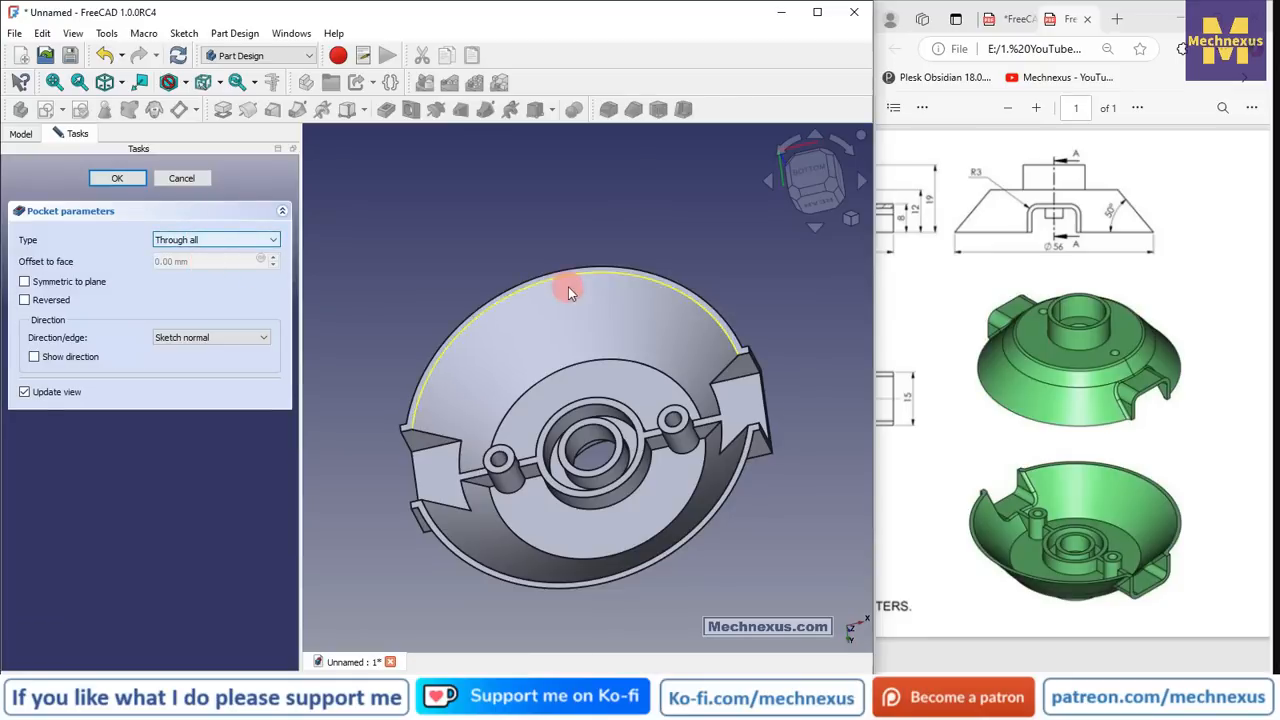
{"action": "left_click_drag", "start_coordinate": [568, 286], "coordinate": [540, 530]}
{"action": "middle_click_drag", "start_coordinate": [538, 522], "coordinate": [528, 528]}
{"action": "scroll", "coordinate": [548, 451], "scroll_direction": "down", "scroll_amount": 2}
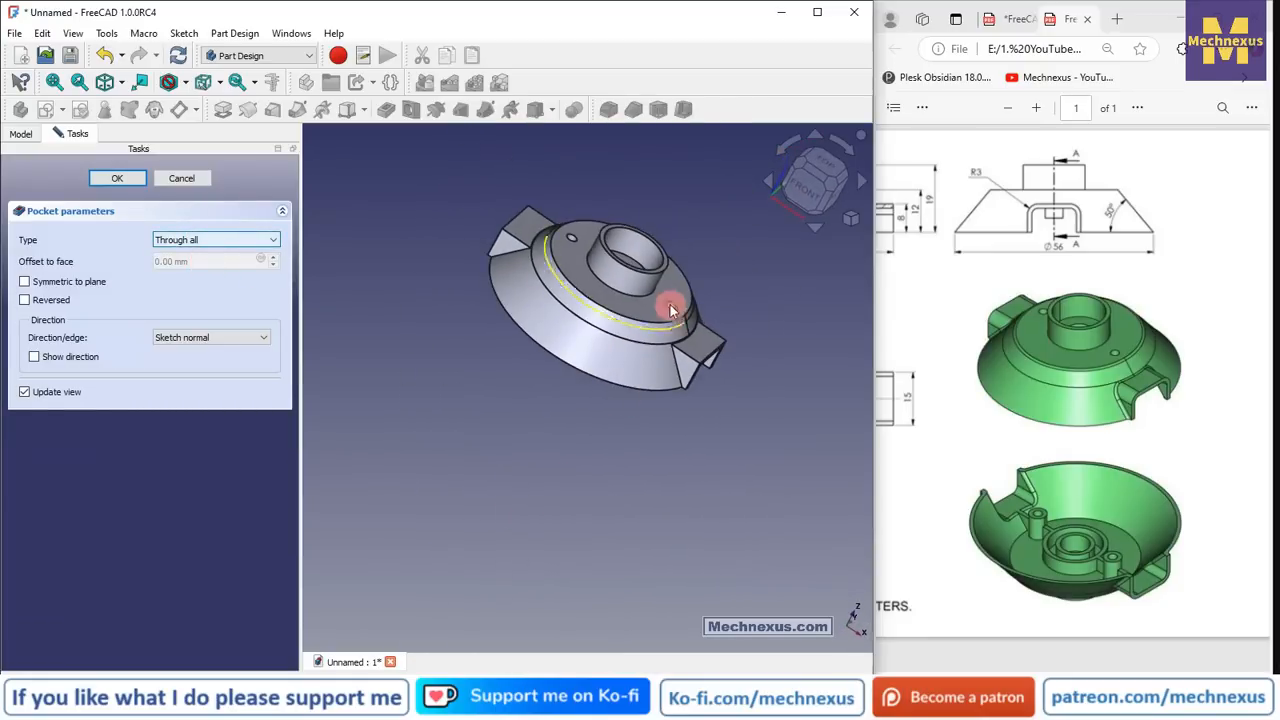
{"action": "left_click", "coordinate": [115, 178]}
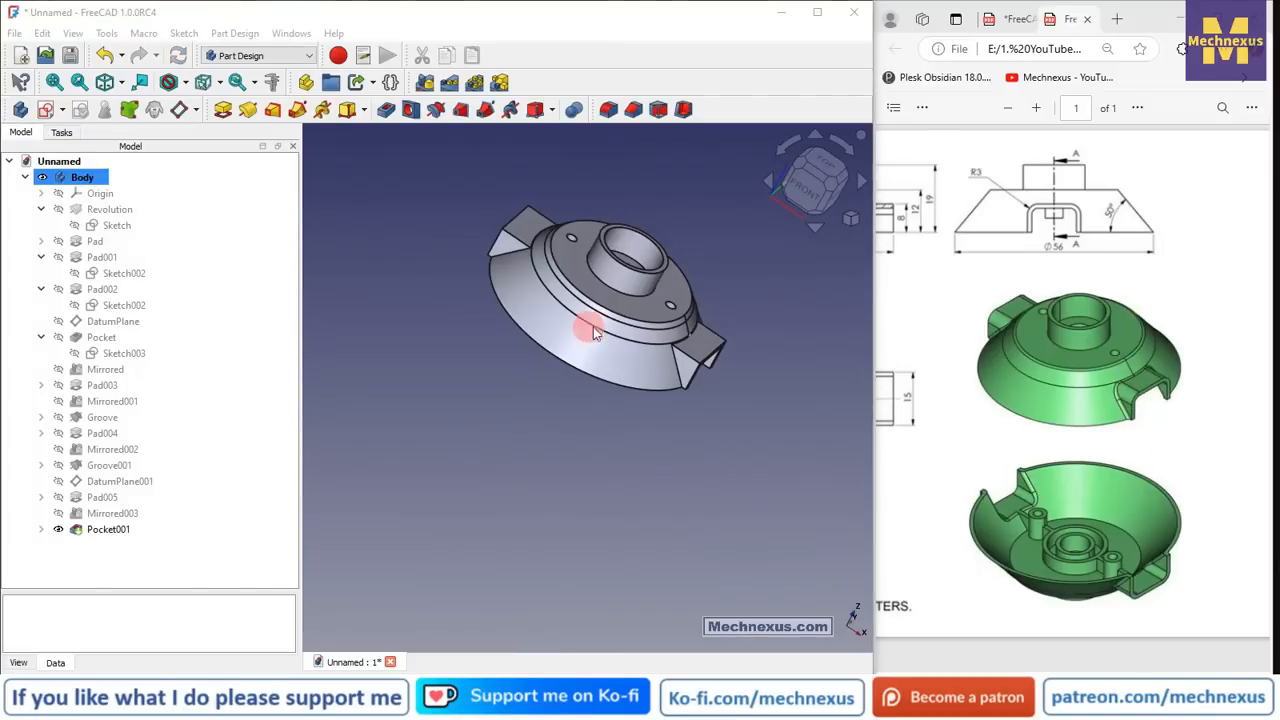
- Orbit around the part and select the tab pocket's slanted slot edges
{"action": "middle_click_drag", "start_coordinate": [520, 343], "coordinate": [529, 311]}
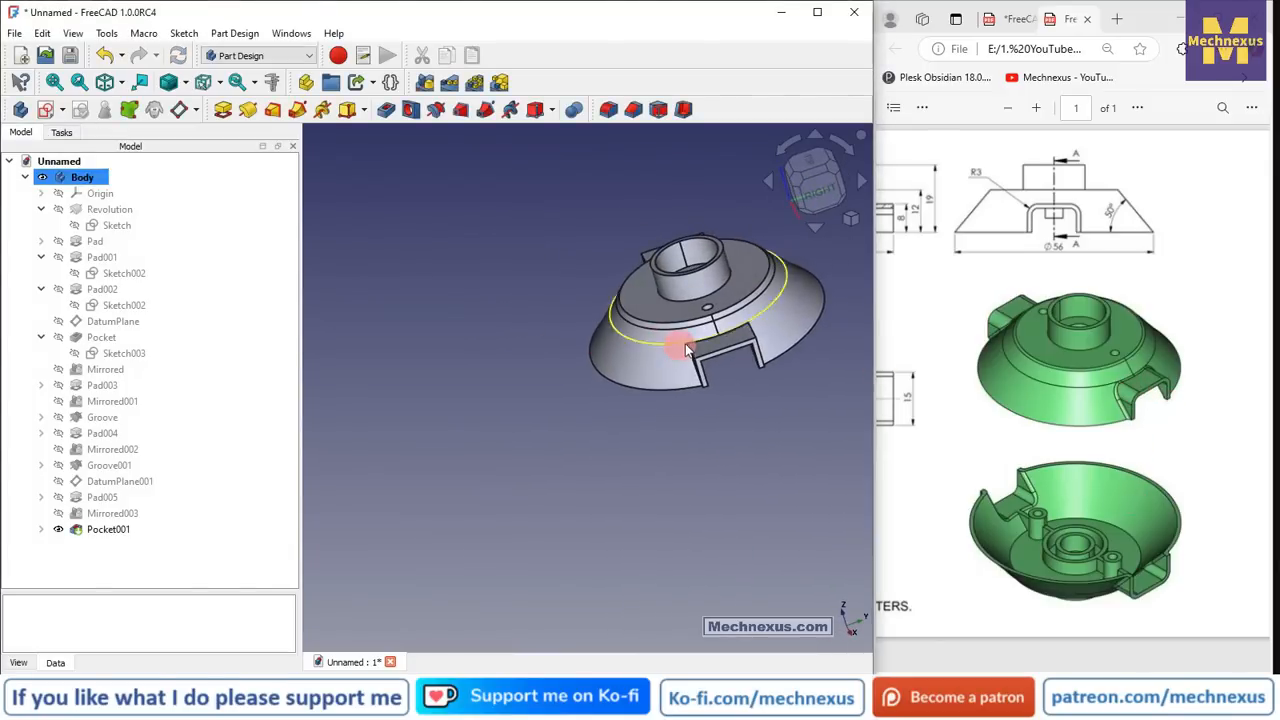
{"action": "scroll", "coordinate": [680, 340], "scroll_direction": "up", "scroll_amount": 3}
{"action": "scroll", "coordinate": [700, 390], "scroll_direction": "up", "scroll_amount": 5}
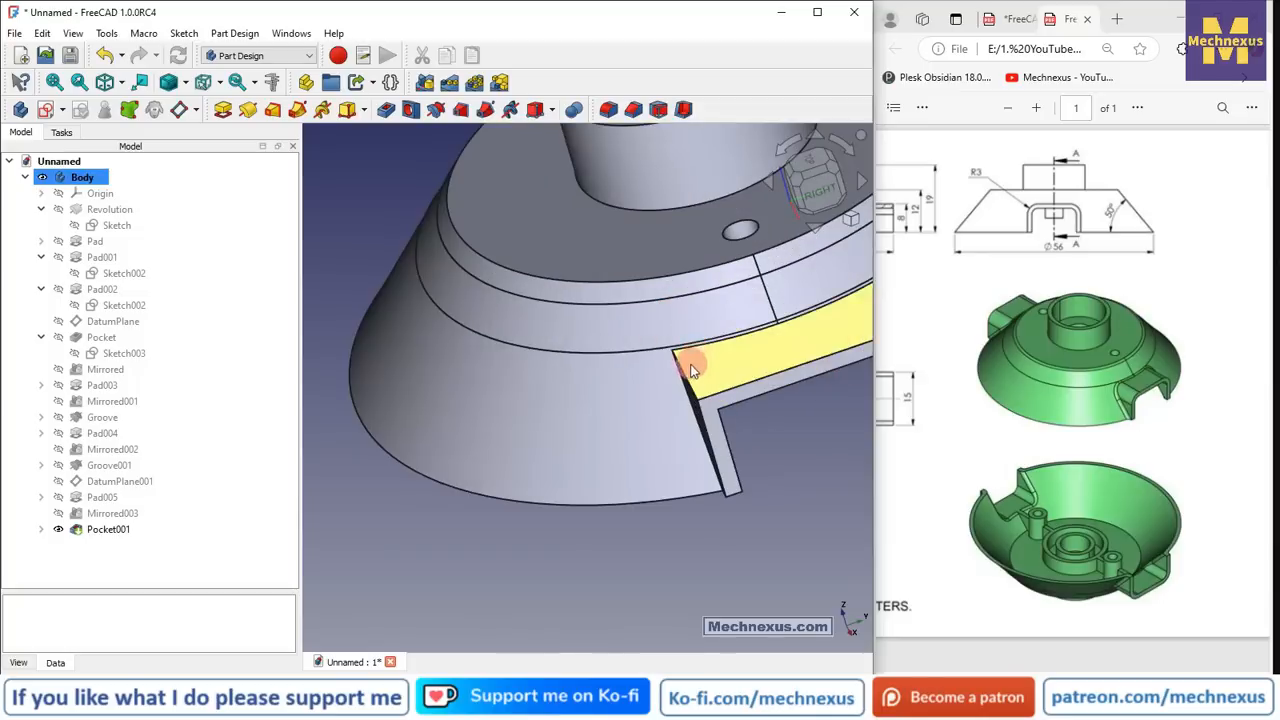
{"action": "left_click", "coordinate": [660, 375]}
{"action": "middle_click_drag", "start_coordinate": [537, 440], "coordinate": [692, 363]}
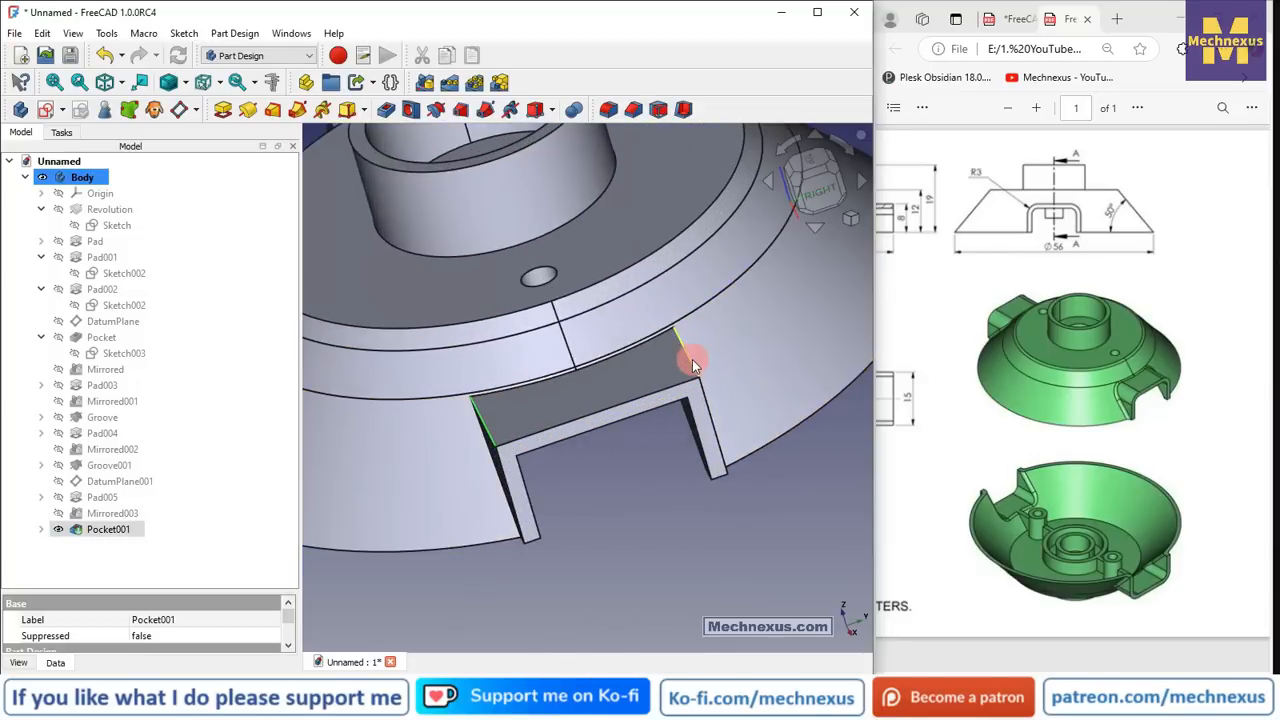
{"action": "scroll", "coordinate": [737, 466], "scroll_direction": "down", "scroll_amount": 5}
{"action": "middle_click_drag", "start_coordinate": [737, 466], "coordinate": [455, 208]}
{"action": "scroll", "coordinate": [455, 208], "scroll_direction": "up", "scroll_amount": 3}
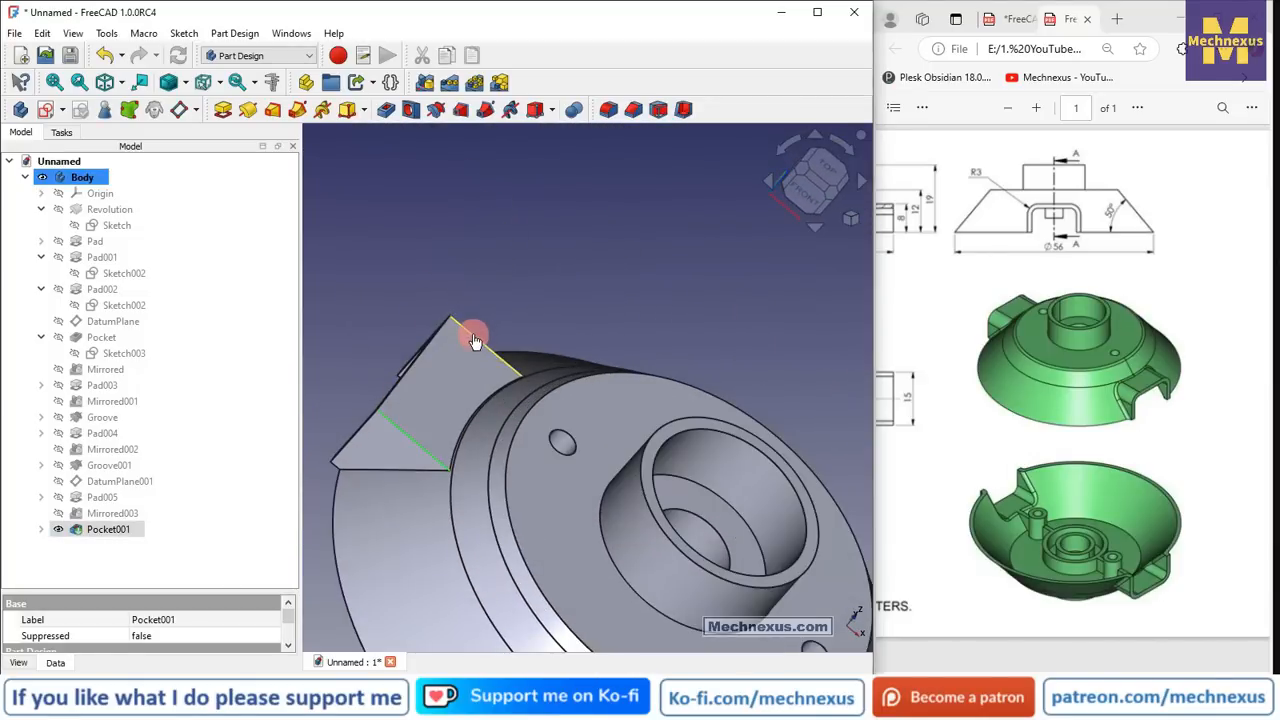
- Apply a 3 mm fillet to the four selected tab slot edges
{"action": "left_click", "coordinate": [611, 111]}
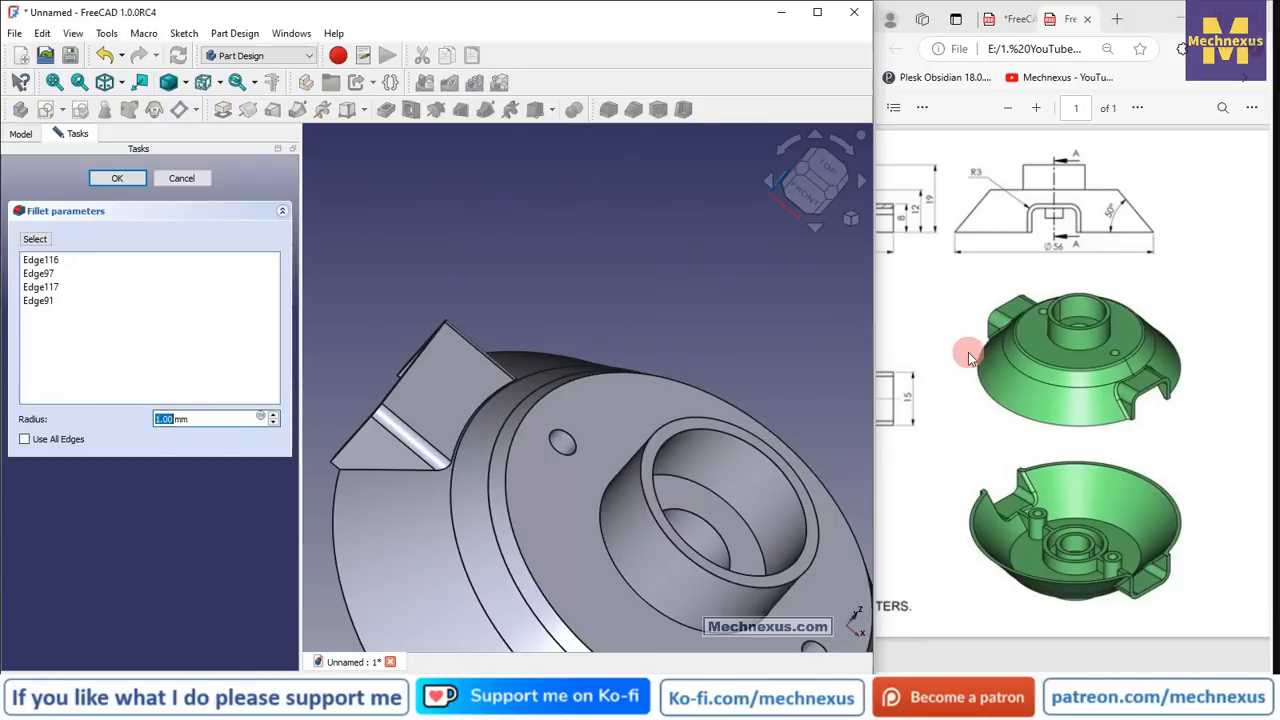
{"action": "type", "text": "3"}
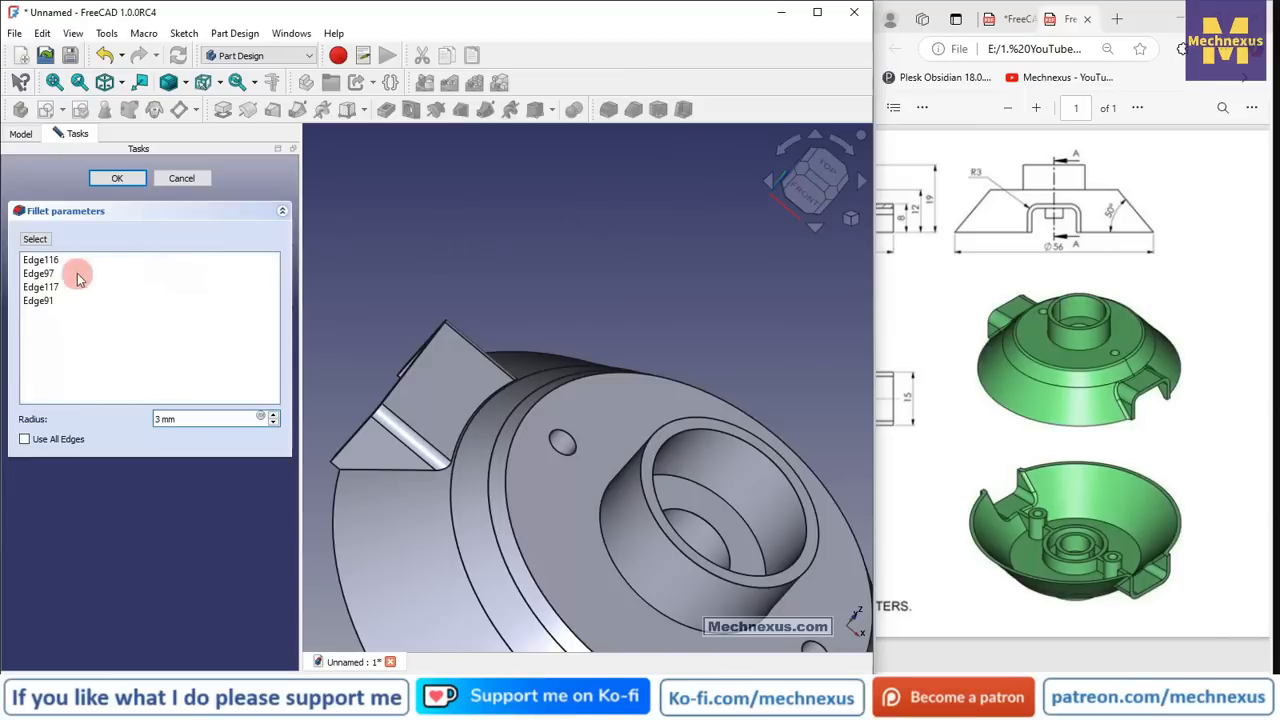
{"action": "left_click", "coordinate": [116, 179]}
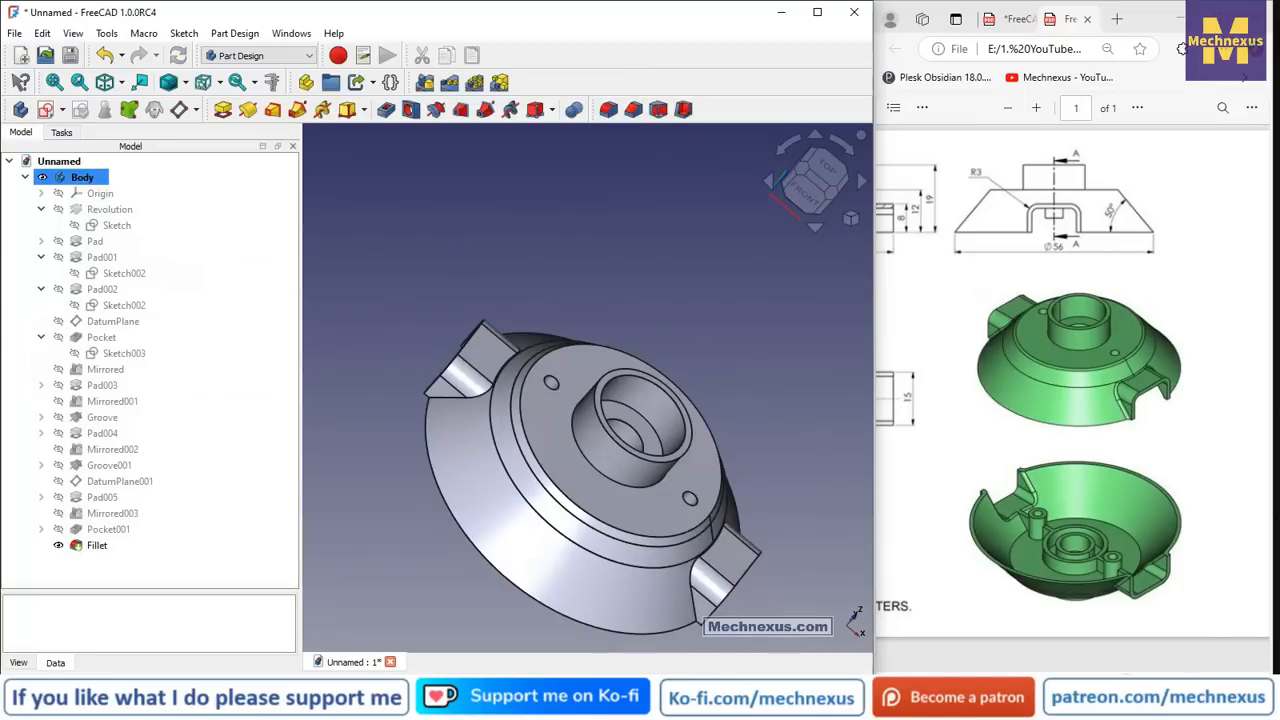
{"action": "mouse_move", "coordinate": [1126, 672]}
{"action": "left_mouse_down"}
{"action": "mouse_move", "coordinate": [1005, 667]}
{"action": "mouse_move", "coordinate": [1067, 668]}
{"action": "left_mouse_up"}
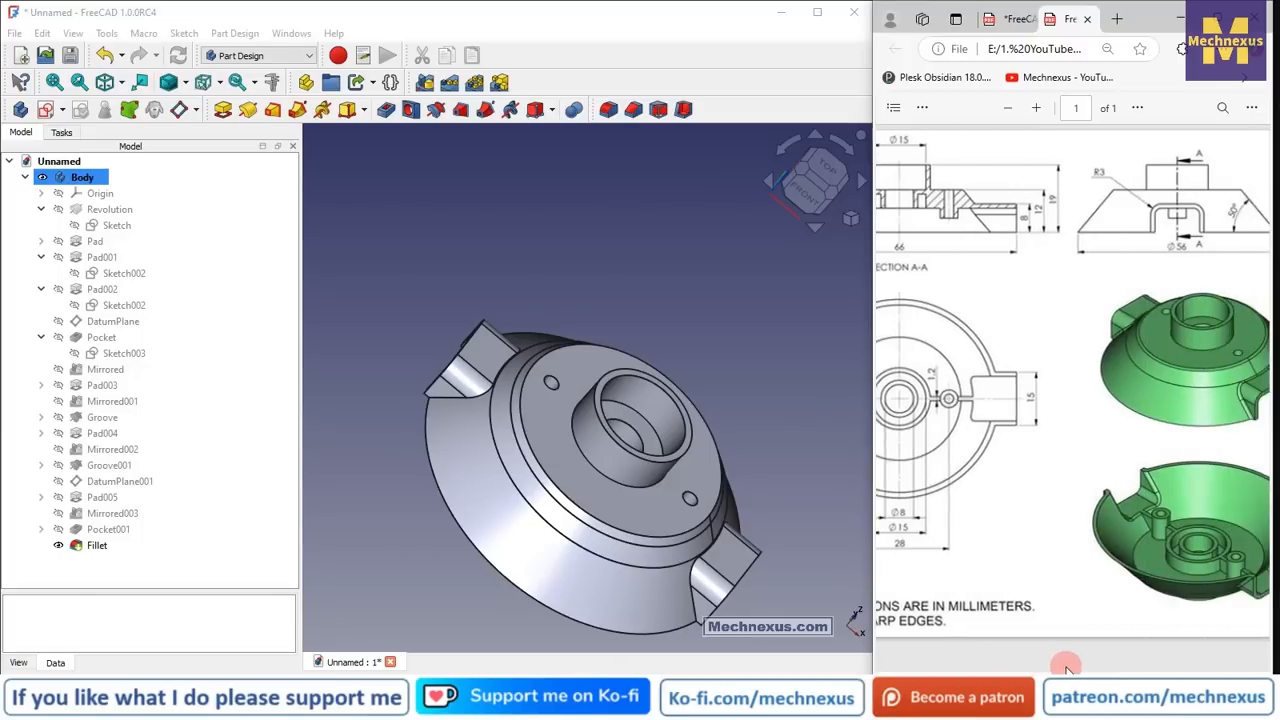
{"action": "left_click_drag", "start_coordinate": [686, 443], "coordinate": [597, 254]}
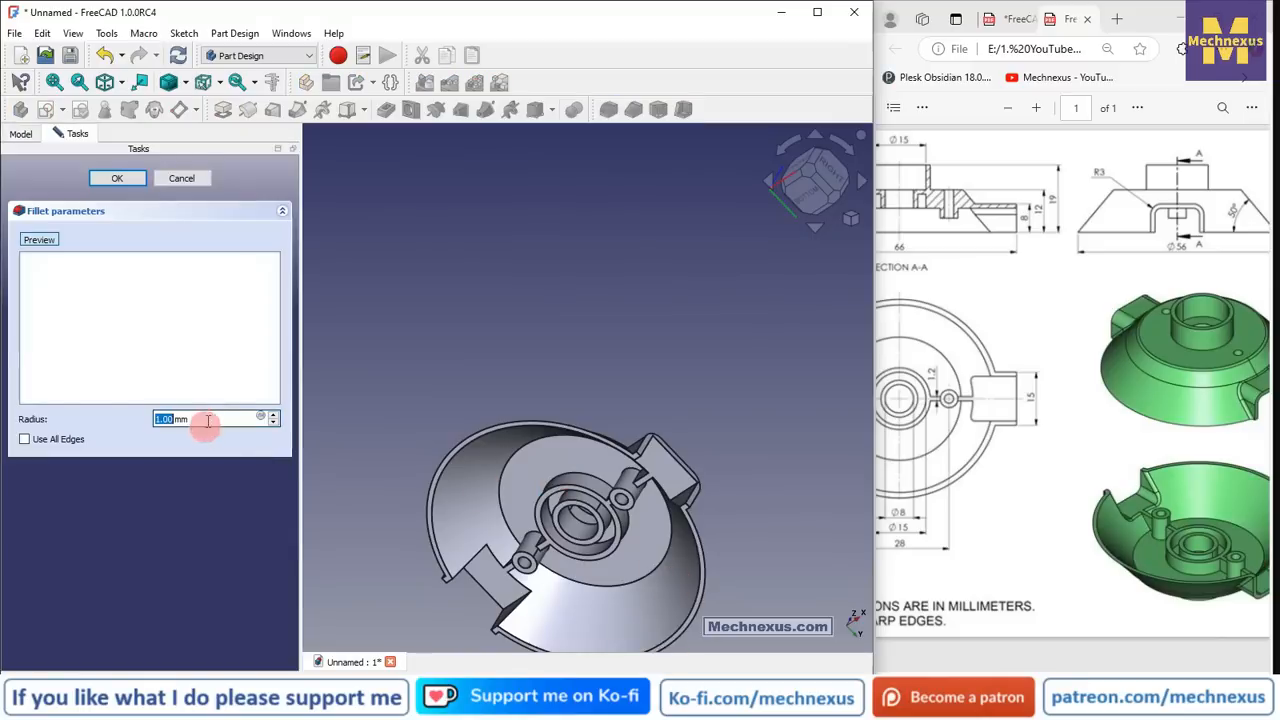
- Add the underside notch edges to the new fillet selection
{"action": "scroll", "coordinate": [686, 480], "scroll_direction": "up", "scroll_amount": 5}
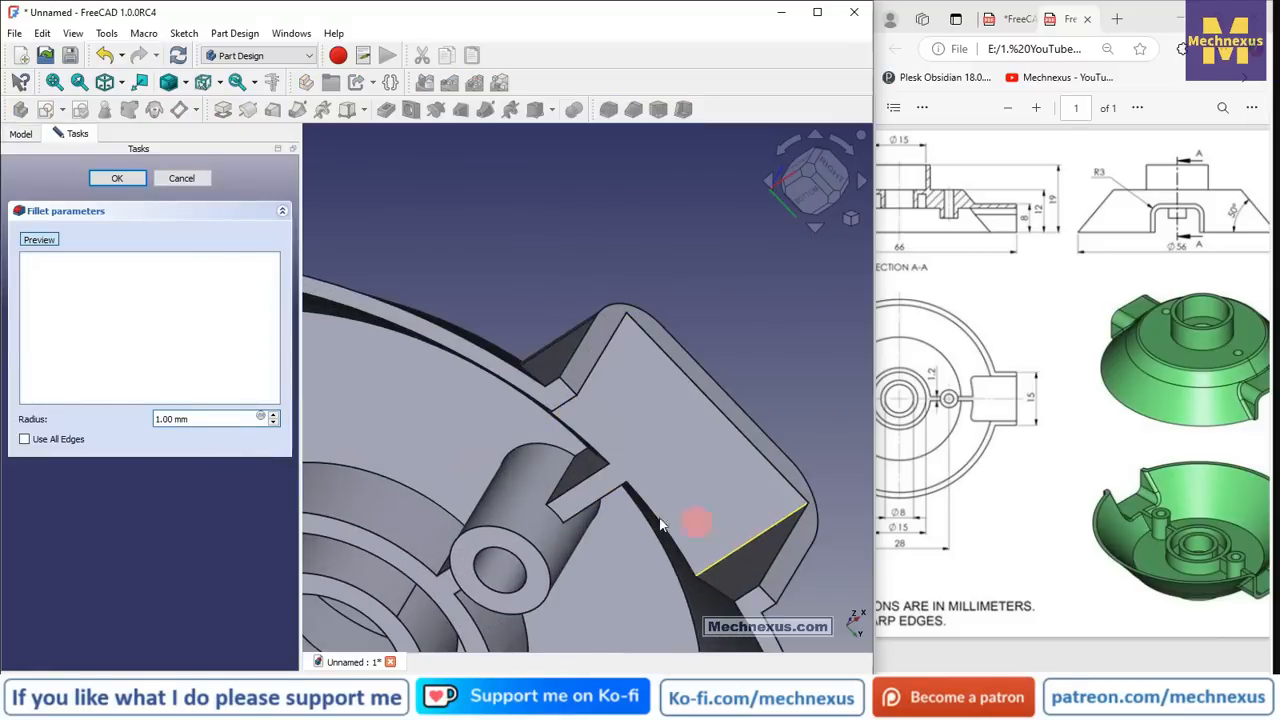
{"action": "left_click_drag", "start_coordinate": [651, 527], "coordinate": [591, 329]}
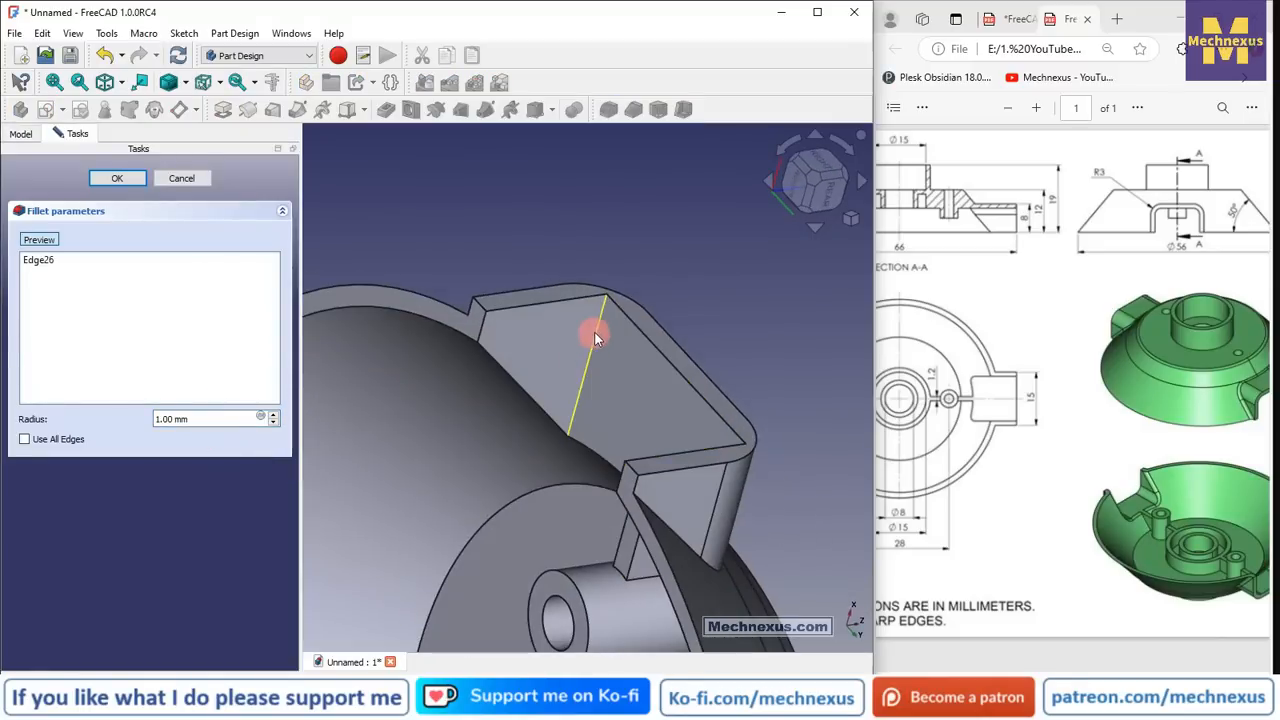
{"action": "left_click", "coordinate": [591, 335]}
{"action": "scroll", "coordinate": [636, 195], "scroll_direction": "down", "scroll_amount": 6}
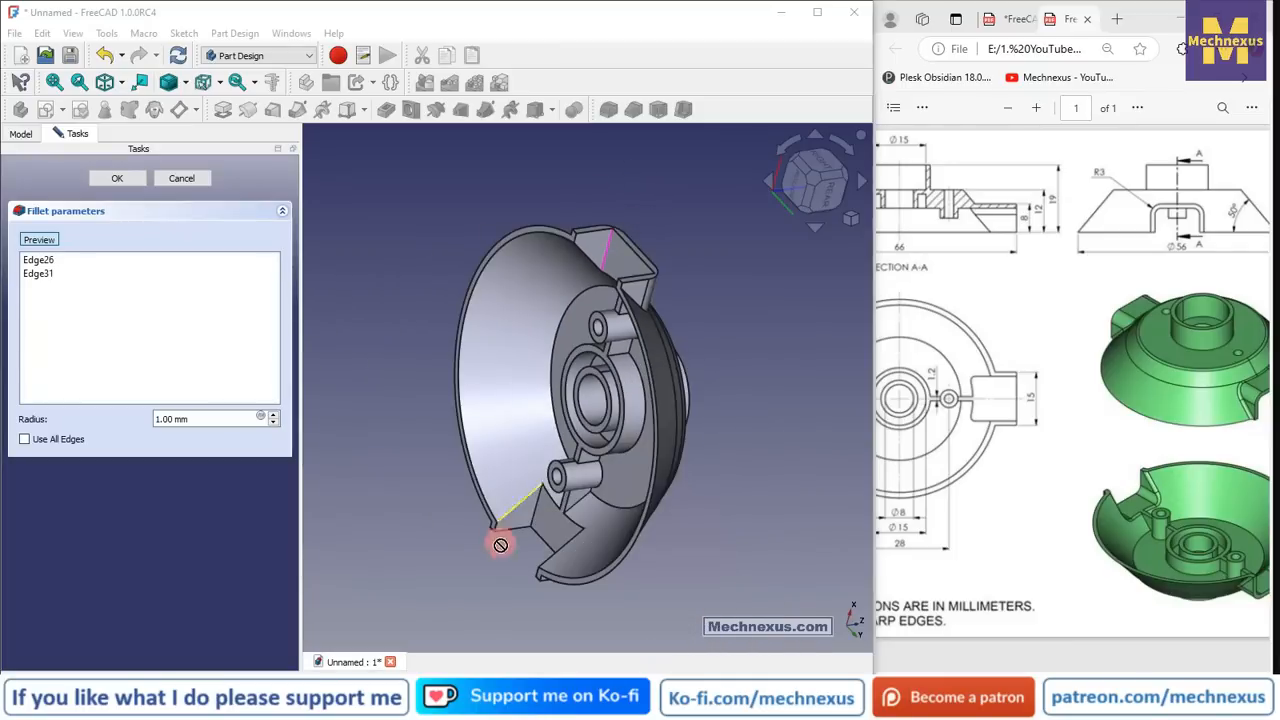
{"action": "scroll", "coordinate": [500, 544], "scroll_direction": "up", "scroll_amount": 5}
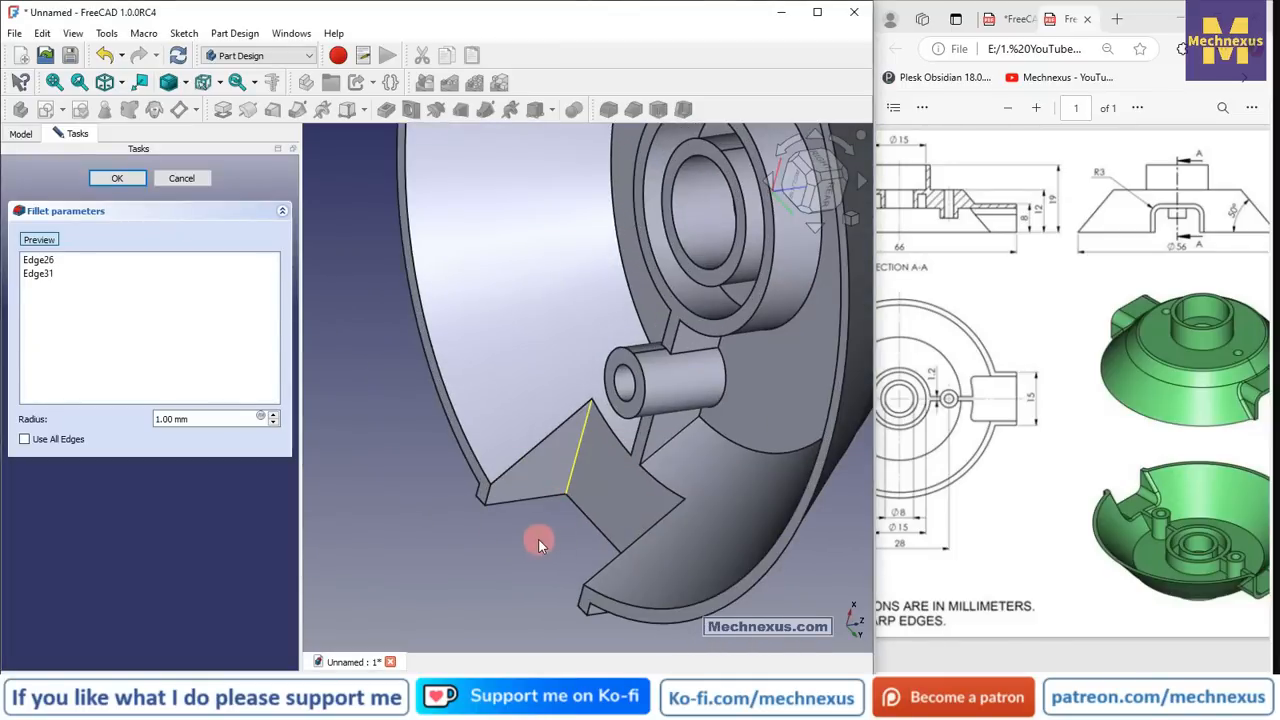
{"action": "left_click", "coordinate": [571, 474]}
{"action": "middle_click_drag", "start_coordinate": [568, 500], "coordinate": [718, 405]}
{"action": "scroll", "coordinate": [716, 403], "scroll_direction": "down", "scroll_amount": 5}
{"action": "scroll", "coordinate": [520, 520], "scroll_direction": "up", "scroll_amount": 4}
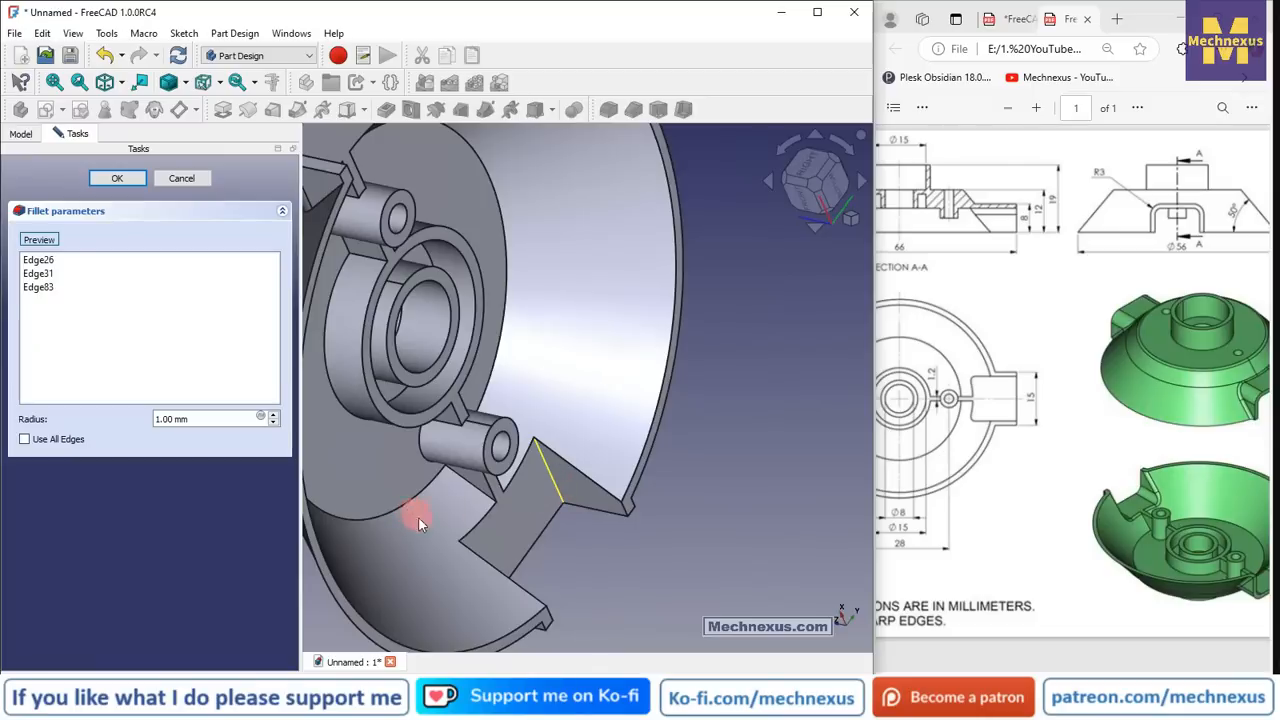
{"action": "left_click", "coordinate": [550, 472]}
- Set the fillet radius to 1.8 mm and confirm it
{"action": "left_click", "coordinate": [212, 419]}
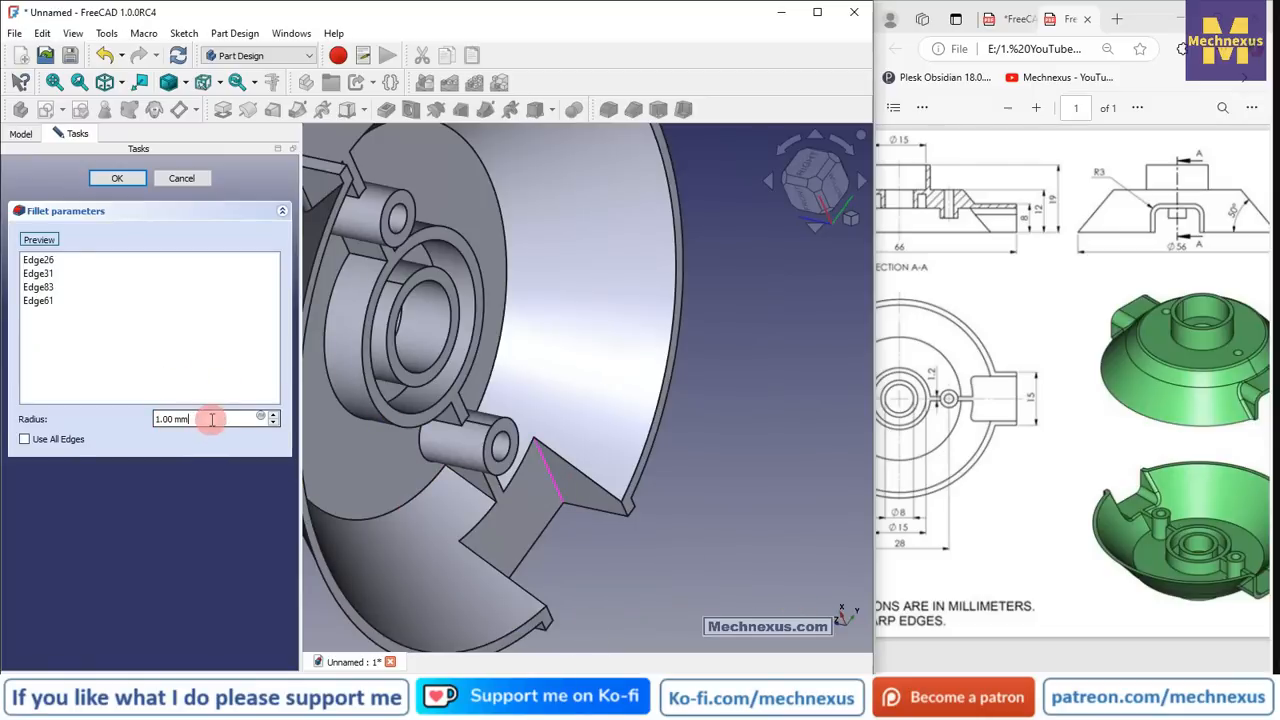
{"action": "key", "text": "ctrl+a"}
{"action": "type", "text": "1.8"}
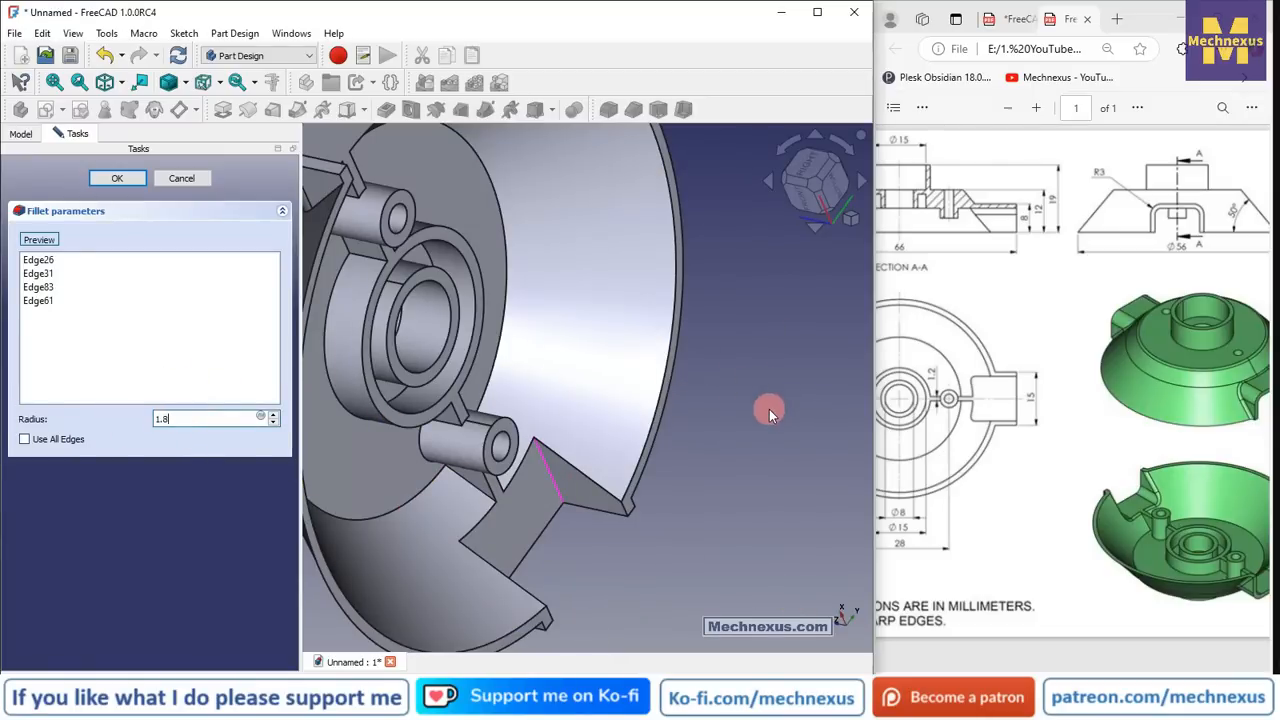
{"action": "scroll", "coordinate": [768, 409], "scroll_direction": "down", "scroll_amount": 2}
{"action": "middle_click_drag", "start_coordinate": [763, 416], "coordinate": [683, 407]}
{"action": "left_click", "coordinate": [117, 179]}
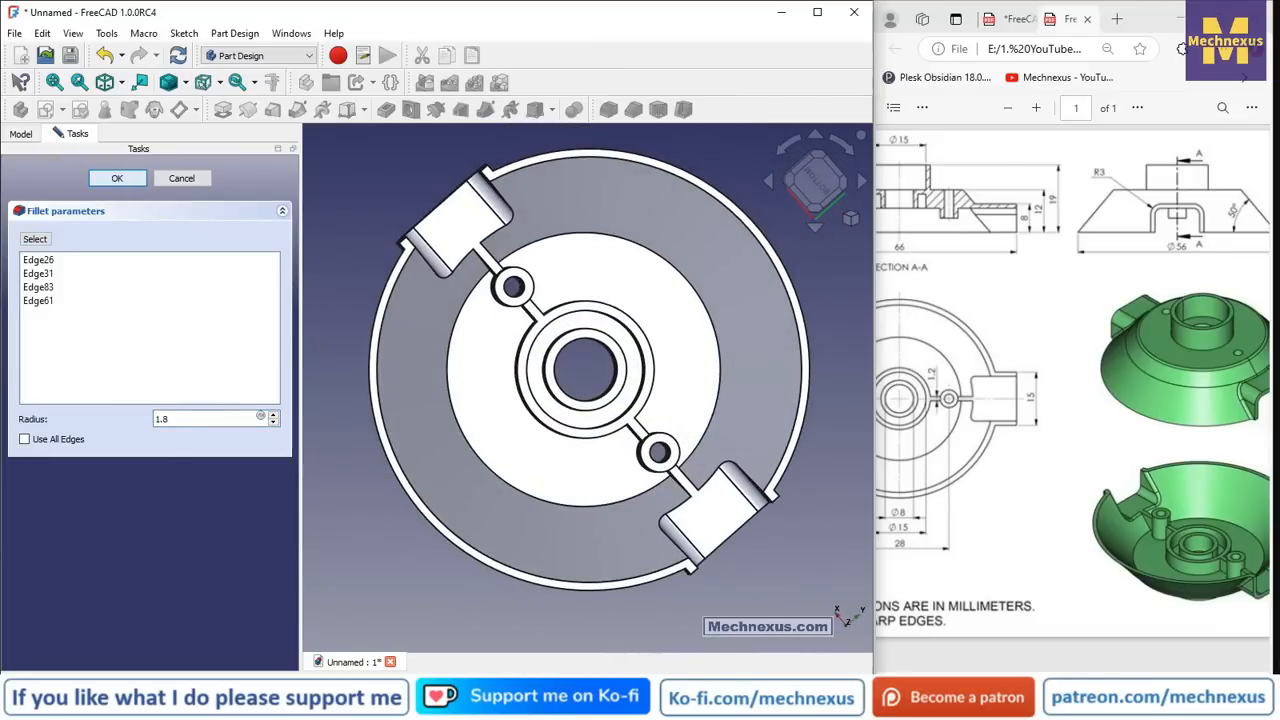
- In isometric view, fillet the circular edge around the raised top face at 1 mm
{"action": "middle_click_drag", "start_coordinate": [608, 363], "coordinate": [591, 494]}
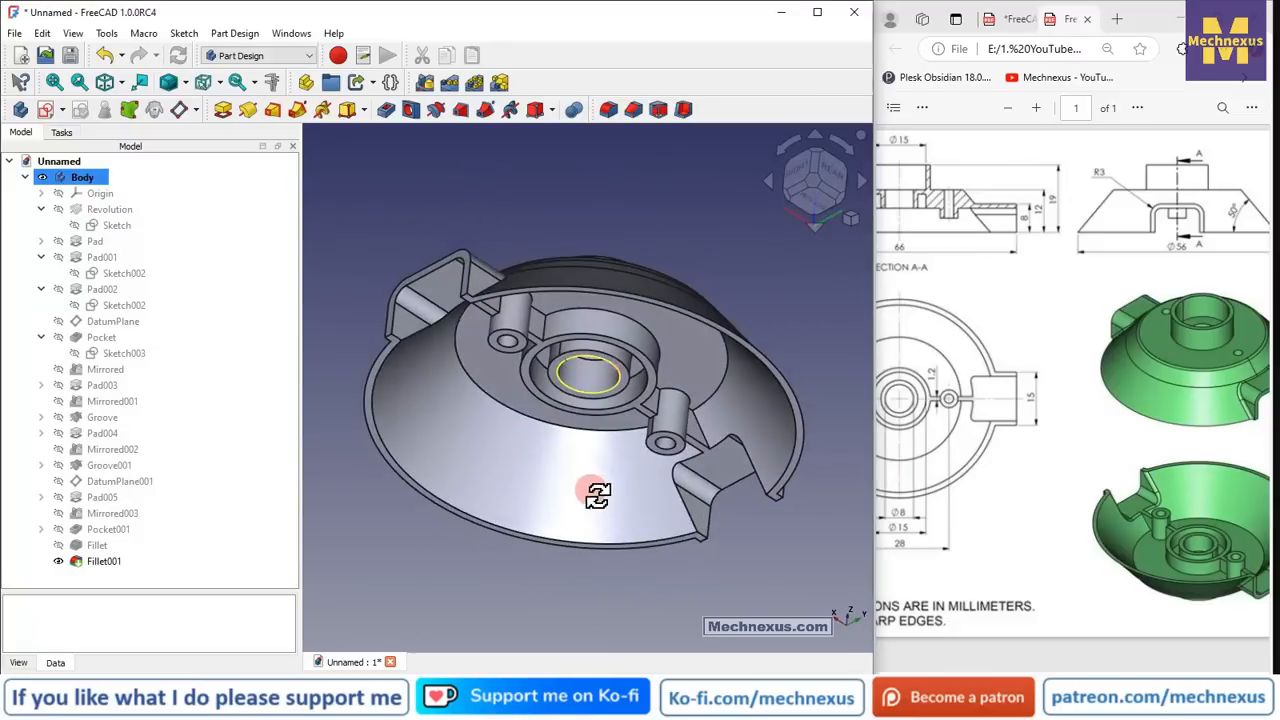
{"action": "left_click", "coordinate": [852, 218]}
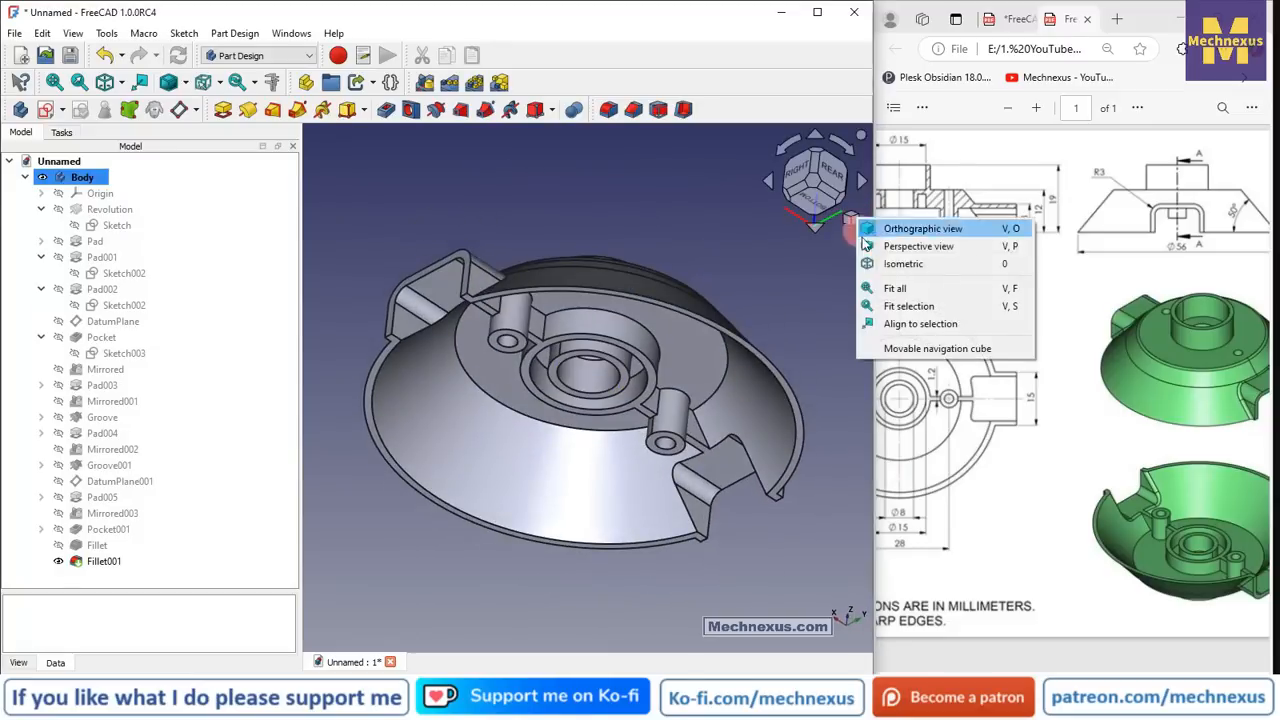
{"action": "left_click", "coordinate": [903, 264]}
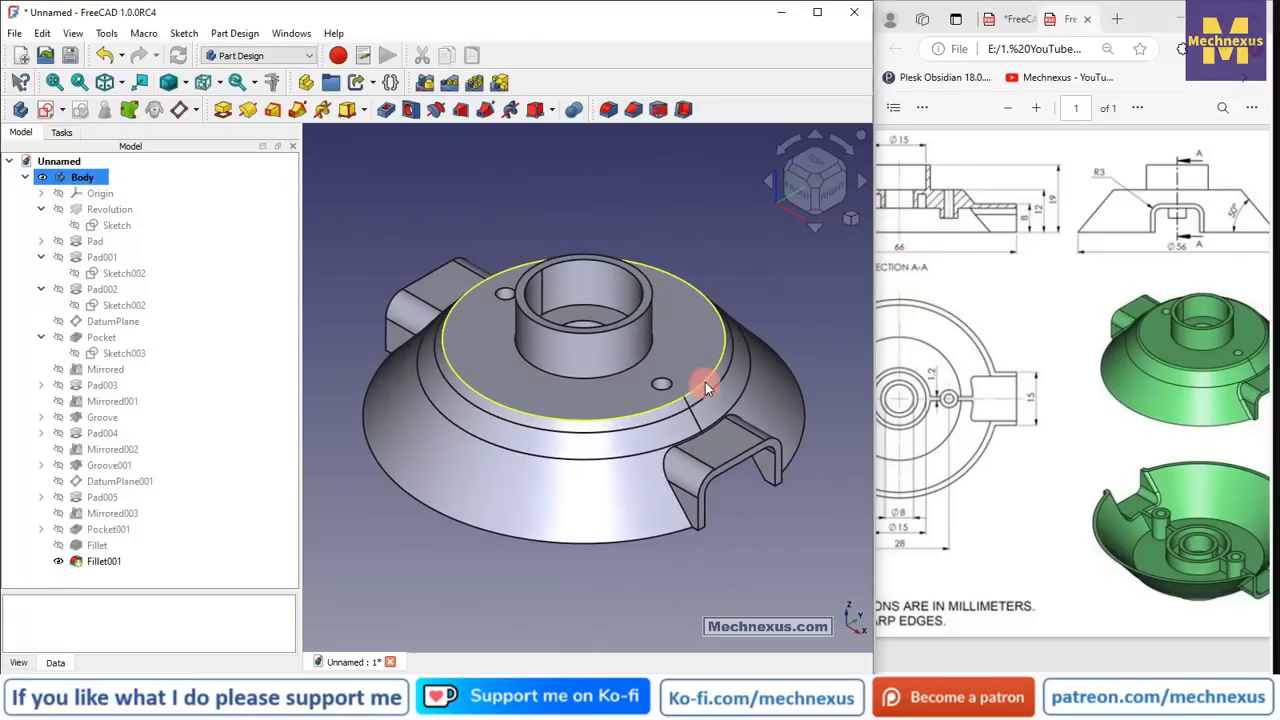
{"action": "left_click", "coordinate": [613, 359]}
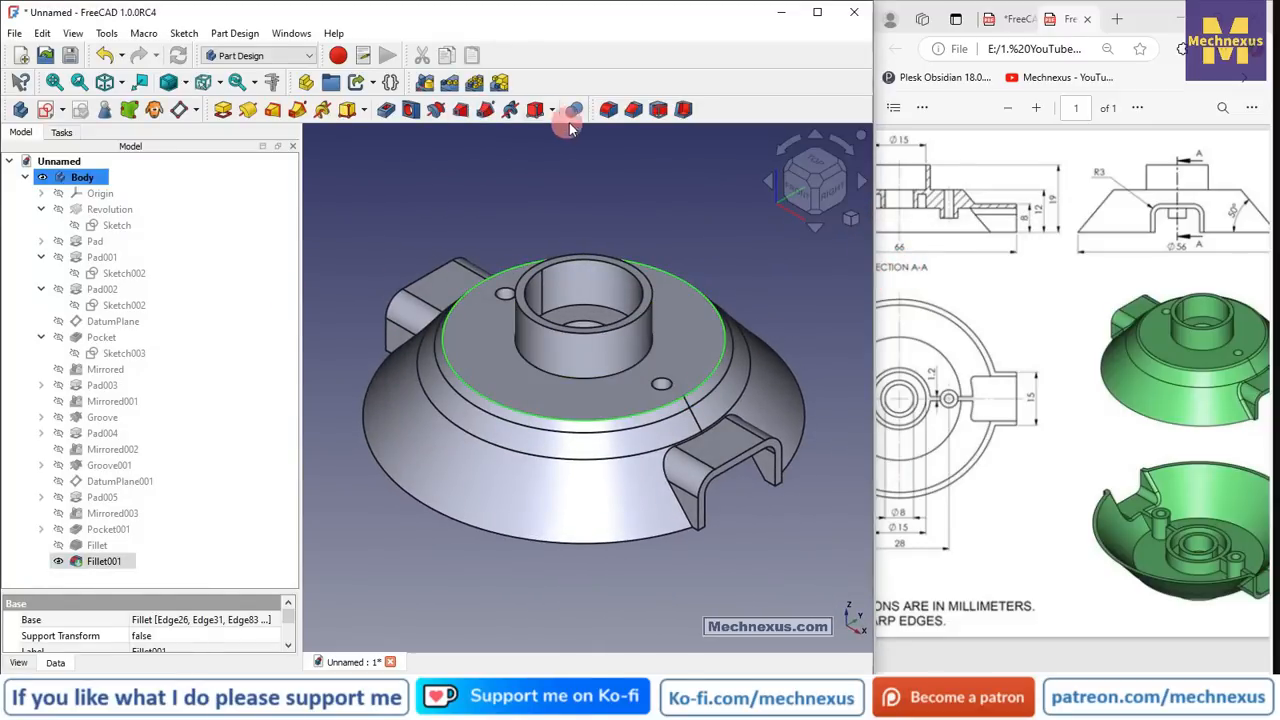
{"action": "left_click", "coordinate": [608, 111]}
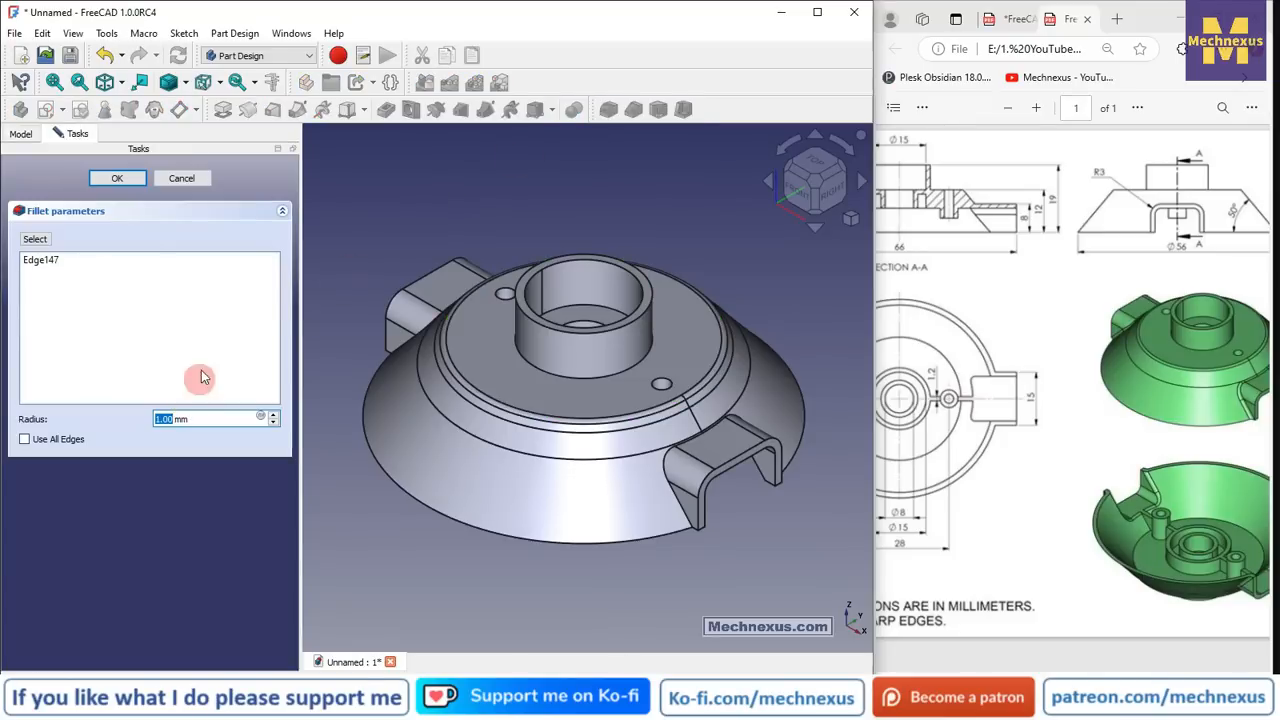
{"action": "left_click", "coordinate": [120, 179]}
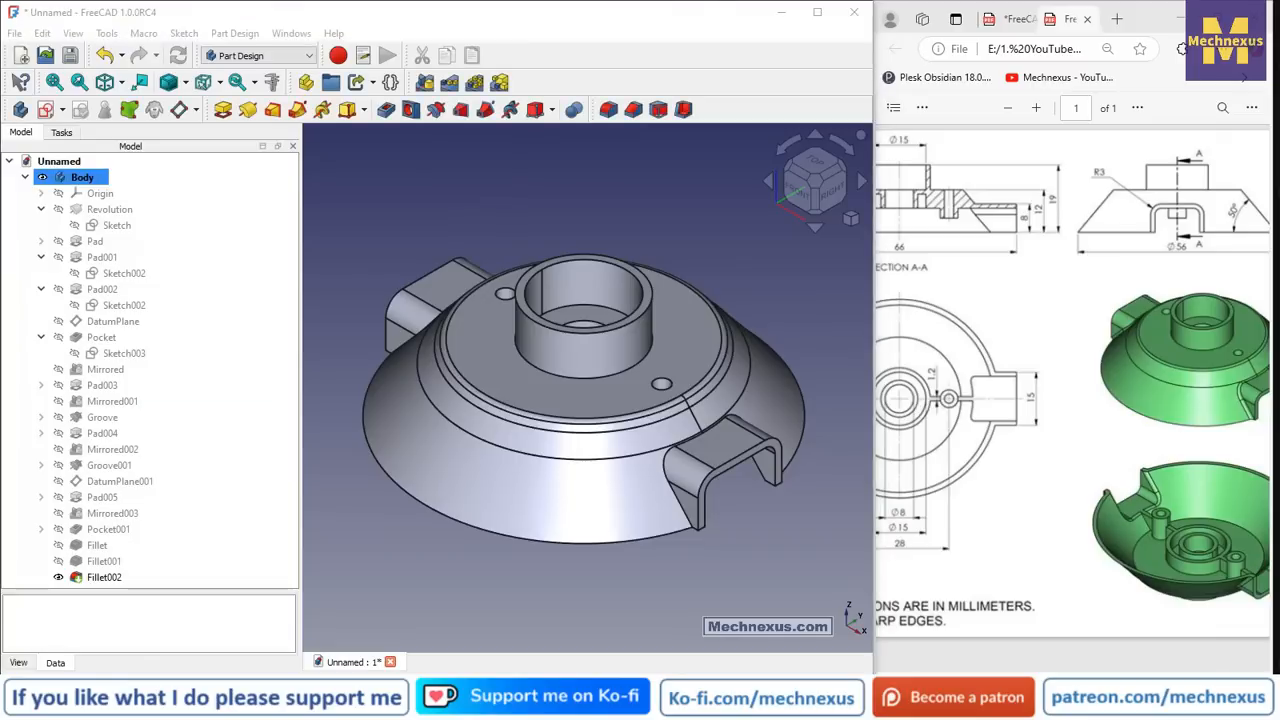
{"action": "scroll", "coordinate": [700, 466], "scroll_direction": "up", "scroll_amount": 3}
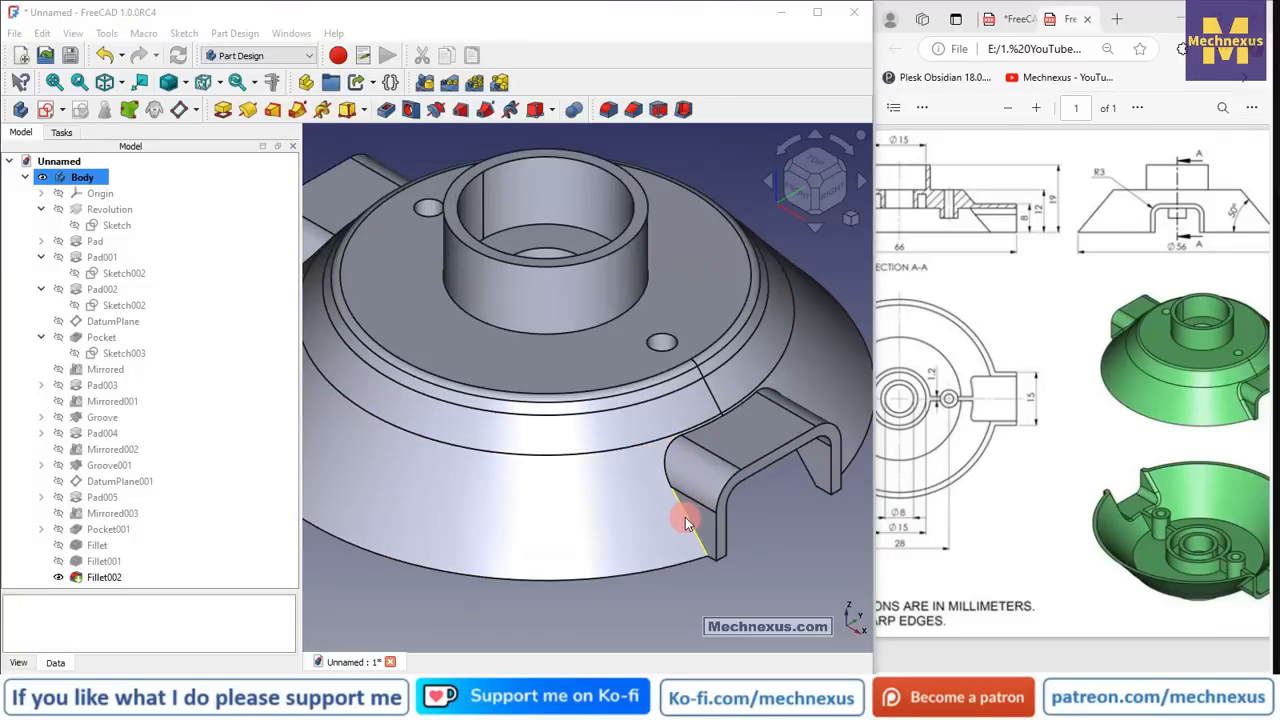
{"action": "left_click", "coordinate": [608, 109]}
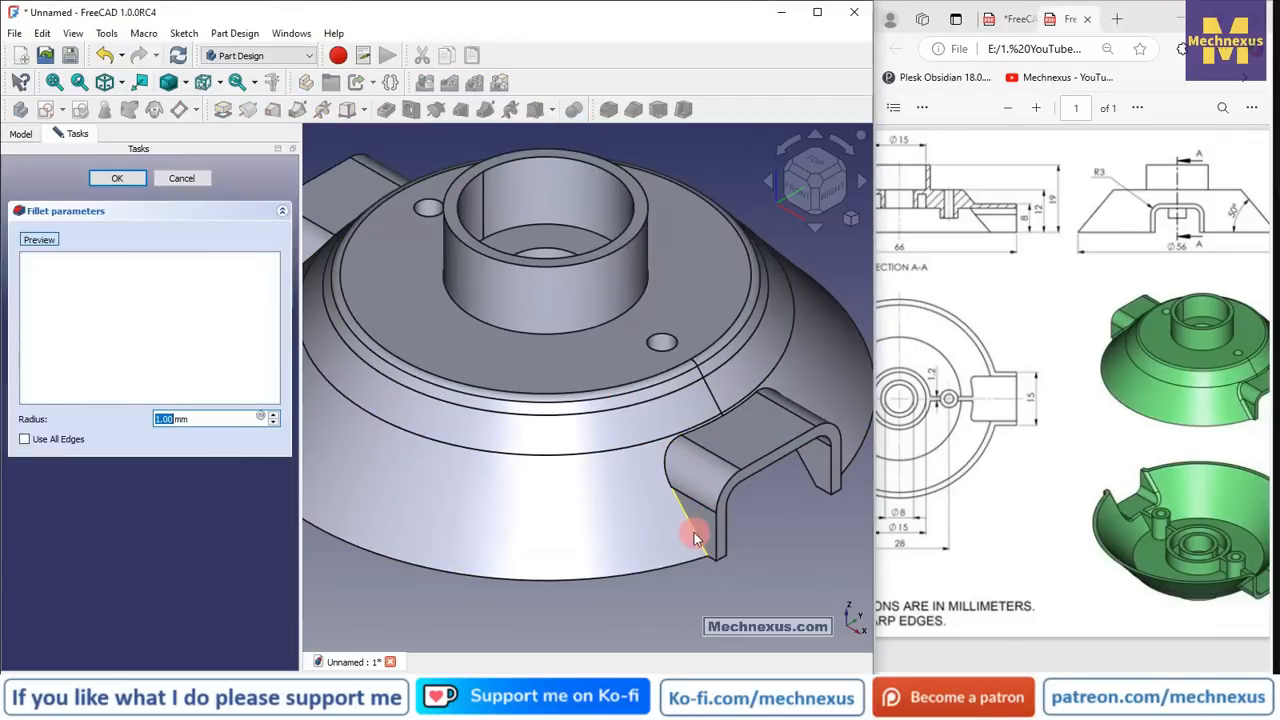
{"action": "left_click", "coordinate": [698, 508]}
{"action": "scroll", "coordinate": [698, 508], "scroll_direction": "down", "scroll_amount": 7}
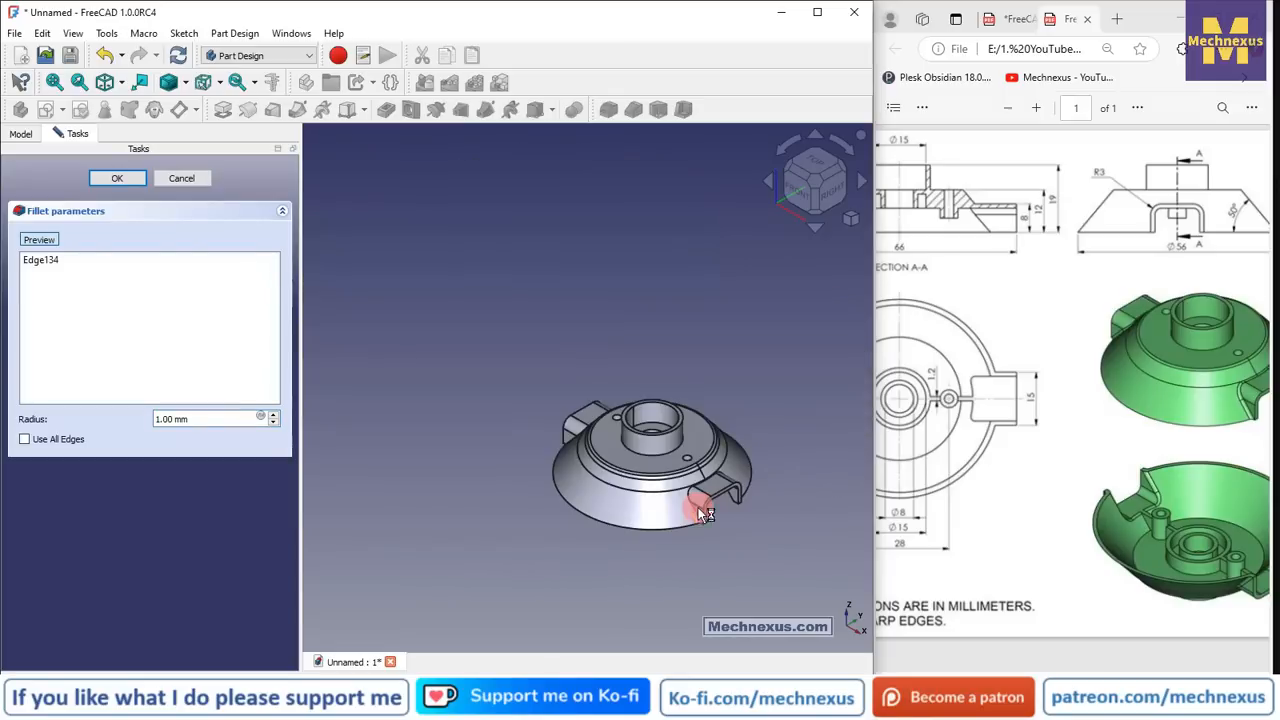
{"action": "scroll", "coordinate": [531, 438], "scroll_direction": "up", "scroll_amount": 3}
{"action": "middle_click_drag", "start_coordinate": [675, 505], "coordinate": [782, 542]}
{"action": "scroll", "coordinate": [500, 420], "scroll_direction": "up", "scroll_amount": 4}
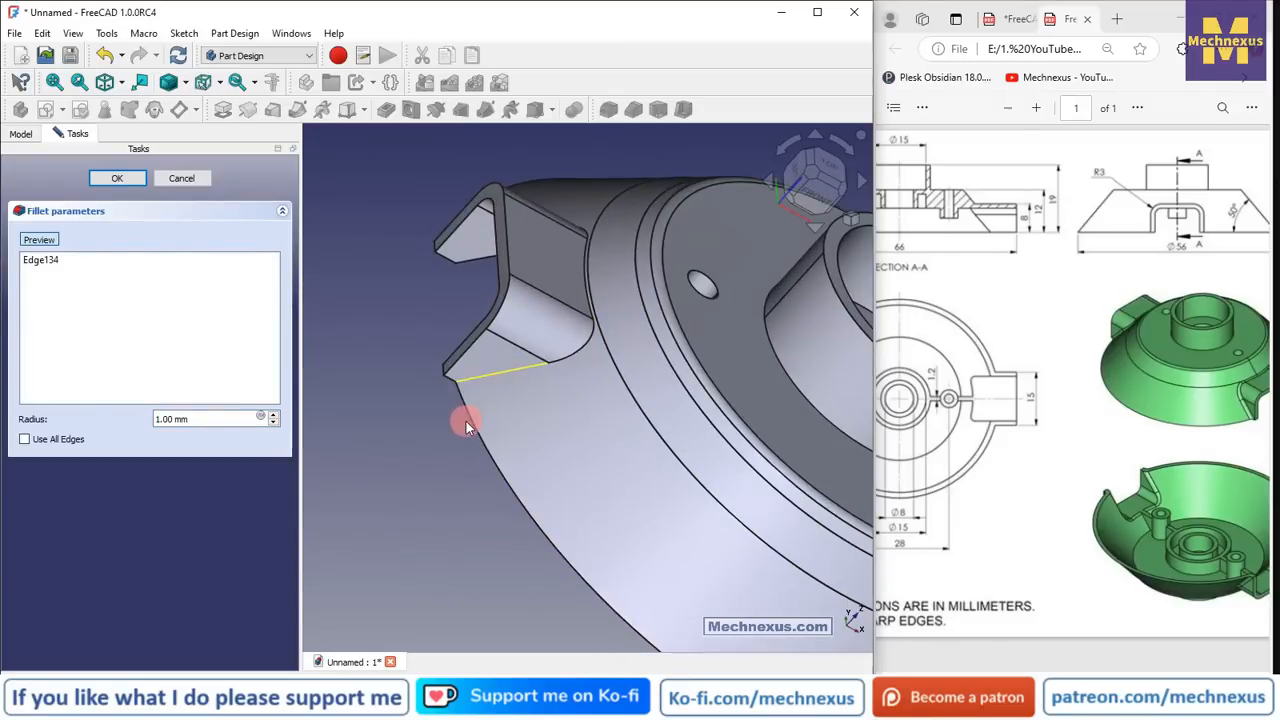
{"action": "left_click", "coordinate": [421, 362]}
{"action": "scroll", "coordinate": [421, 362], "scroll_direction": "down", "scroll_amount": 6}
{"action": "scroll", "coordinate": [532, 428], "scroll_direction": "up", "scroll_amount": 2}
{"action": "middle_click_drag", "start_coordinate": [571, 477], "coordinate": [502, 459]}
{"action": "scroll", "coordinate": [797, 503], "scroll_direction": "up", "scroll_amount": 3}
{"action": "scroll", "coordinate": [638, 466], "scroll_direction": "up", "scroll_amount": 1}
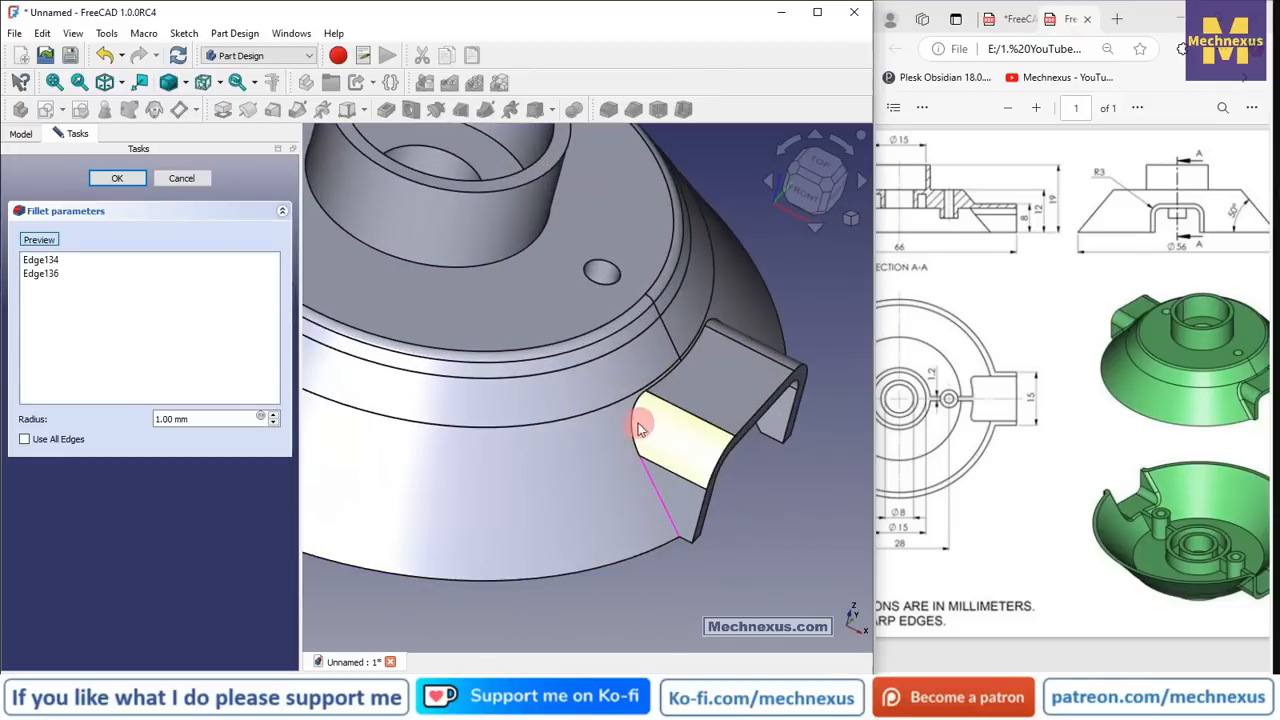
{"action": "middle_click_drag", "start_coordinate": [713, 451], "coordinate": [674, 394]}
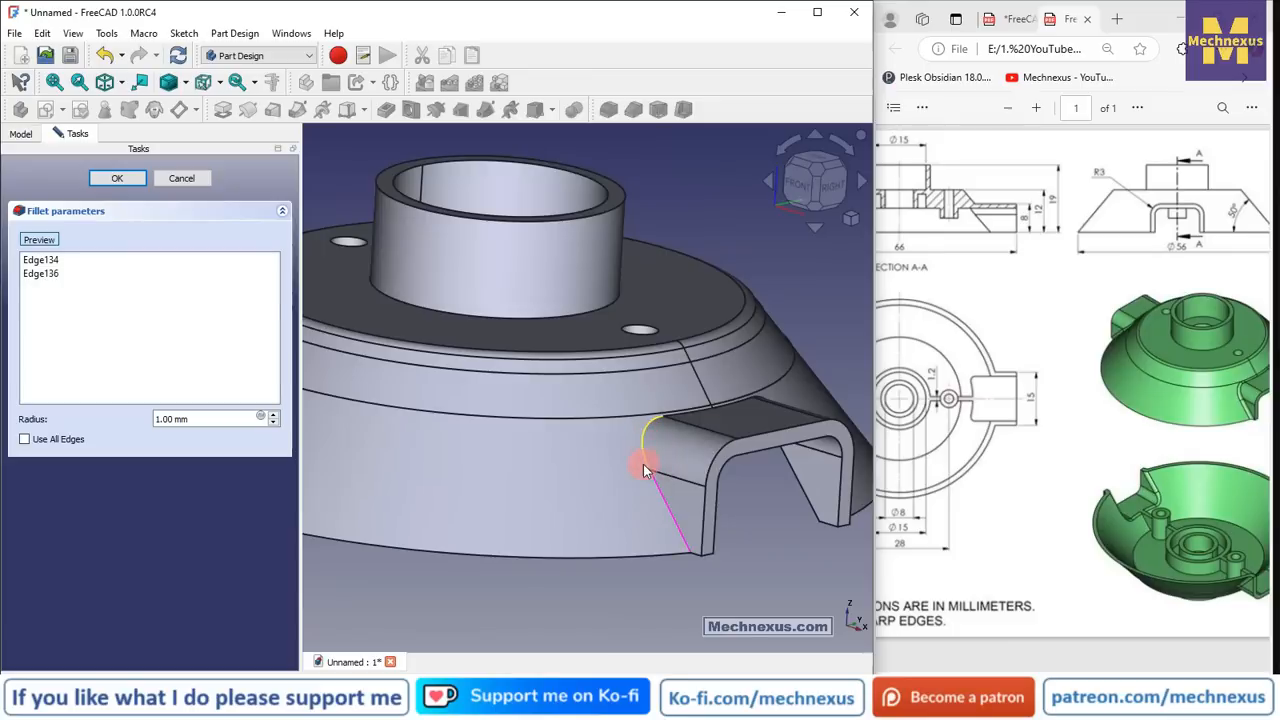
{"action": "left_click", "coordinate": [112, 180]}
{"action": "middle_click_drag", "start_coordinate": [742, 404], "coordinate": [706, 335]}
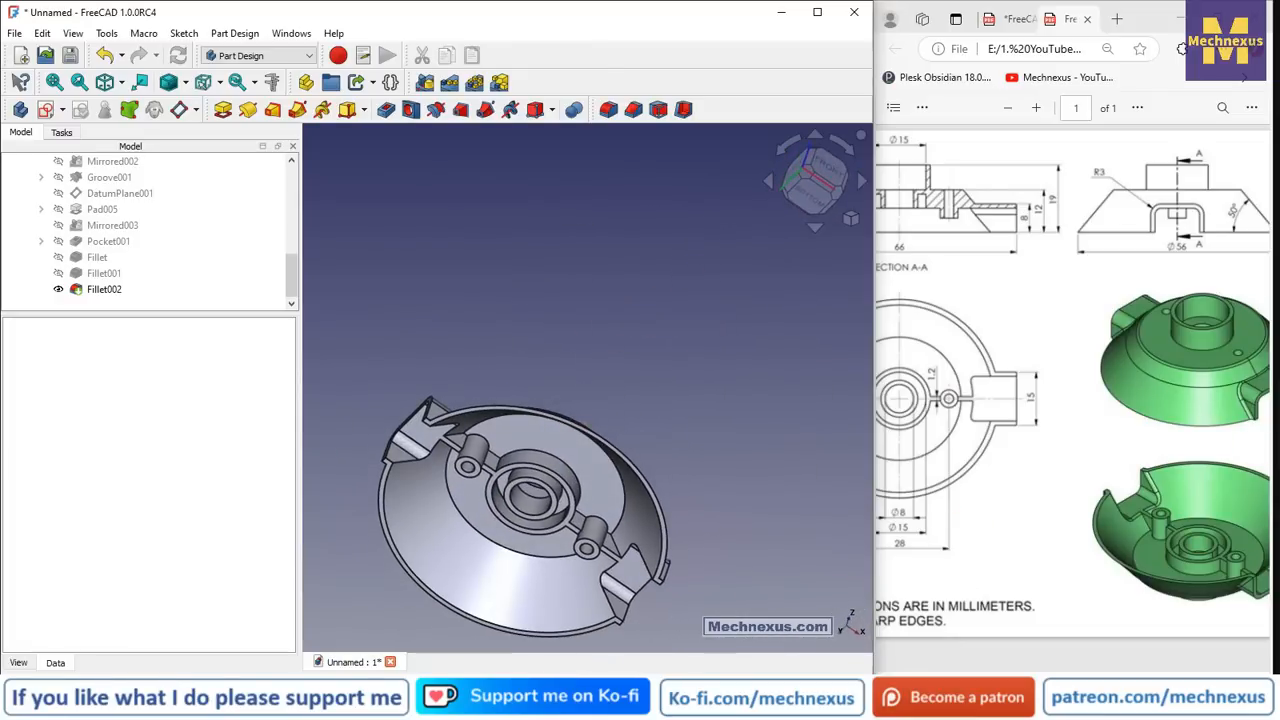
- Orbit into the dished part and pick the first two rim slot edges
{"action": "mouse_move", "coordinate": [1070, 668]}
{"action": "left_mouse_down"}
{"action": "mouse_move", "coordinate": [951, 668]}
{"action": "mouse_move", "coordinate": [985, 668]}
{"action": "left_mouse_up"}
{"action": "scroll", "coordinate": [398, 529], "scroll_direction": "up", "scroll_amount": 2}
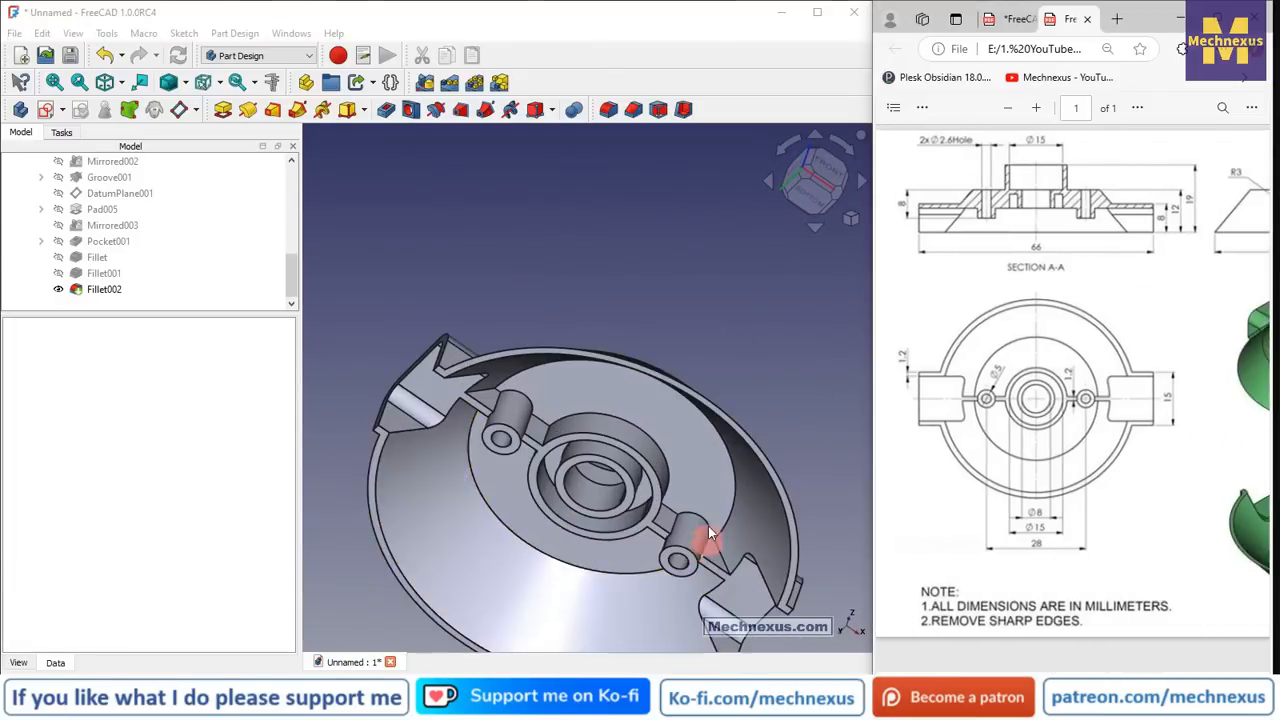
{"action": "middle_click_drag", "start_coordinate": [708, 535], "coordinate": [762, 535]}
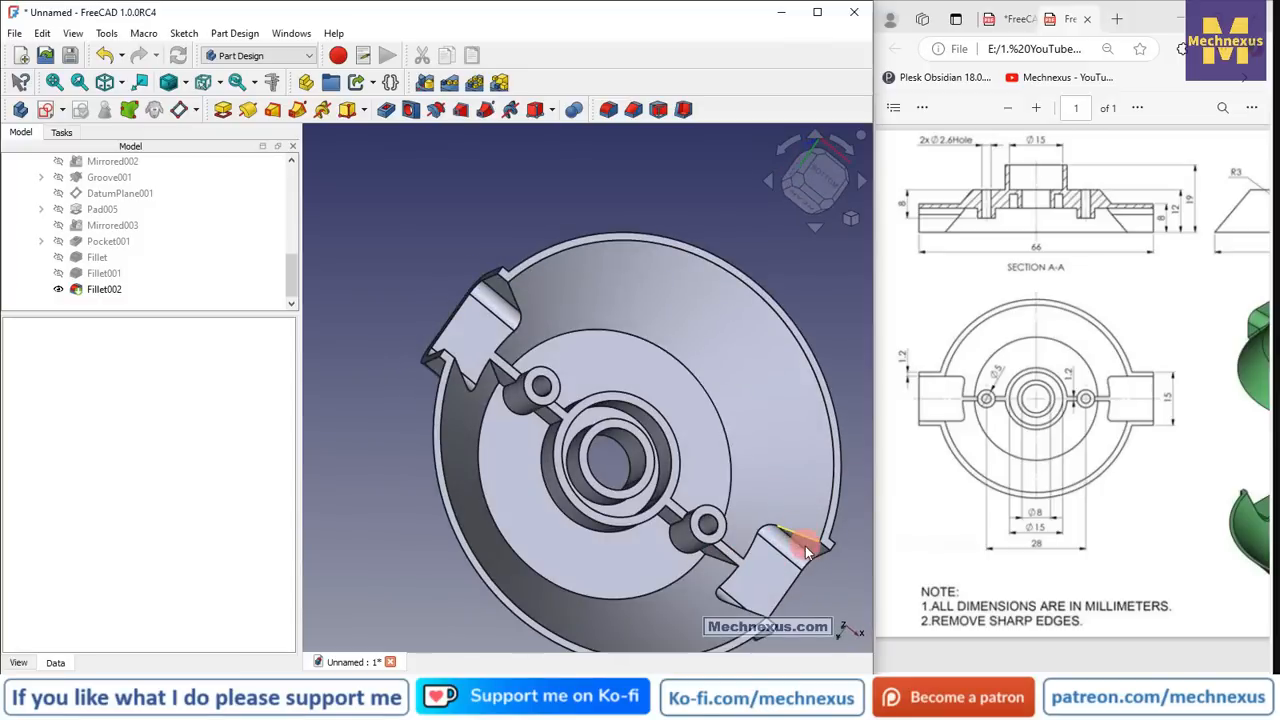
{"action": "scroll", "coordinate": [500, 388], "scroll_direction": "down", "scroll_amount": 2}
{"action": "middle_click_drag", "start_coordinate": [642, 535], "coordinate": [615, 400]}
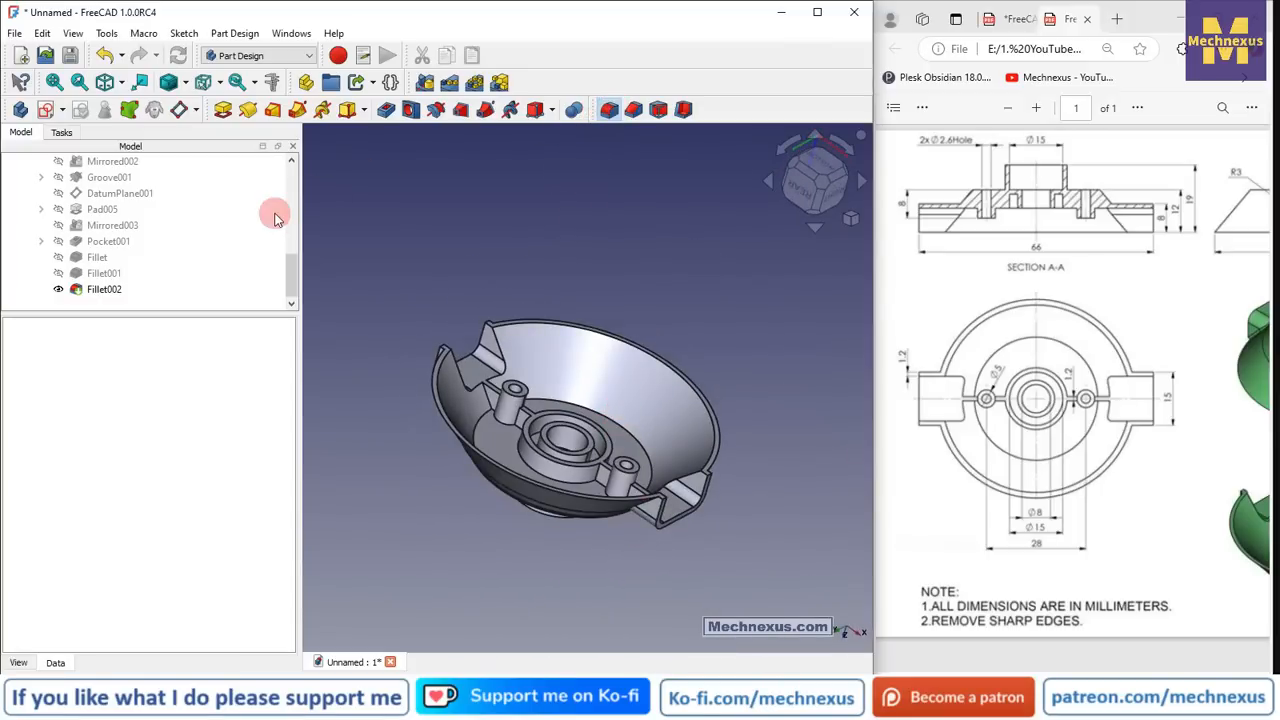
{"action": "scroll", "coordinate": [420, 366], "scroll_direction": "up", "scroll_amount": 5}
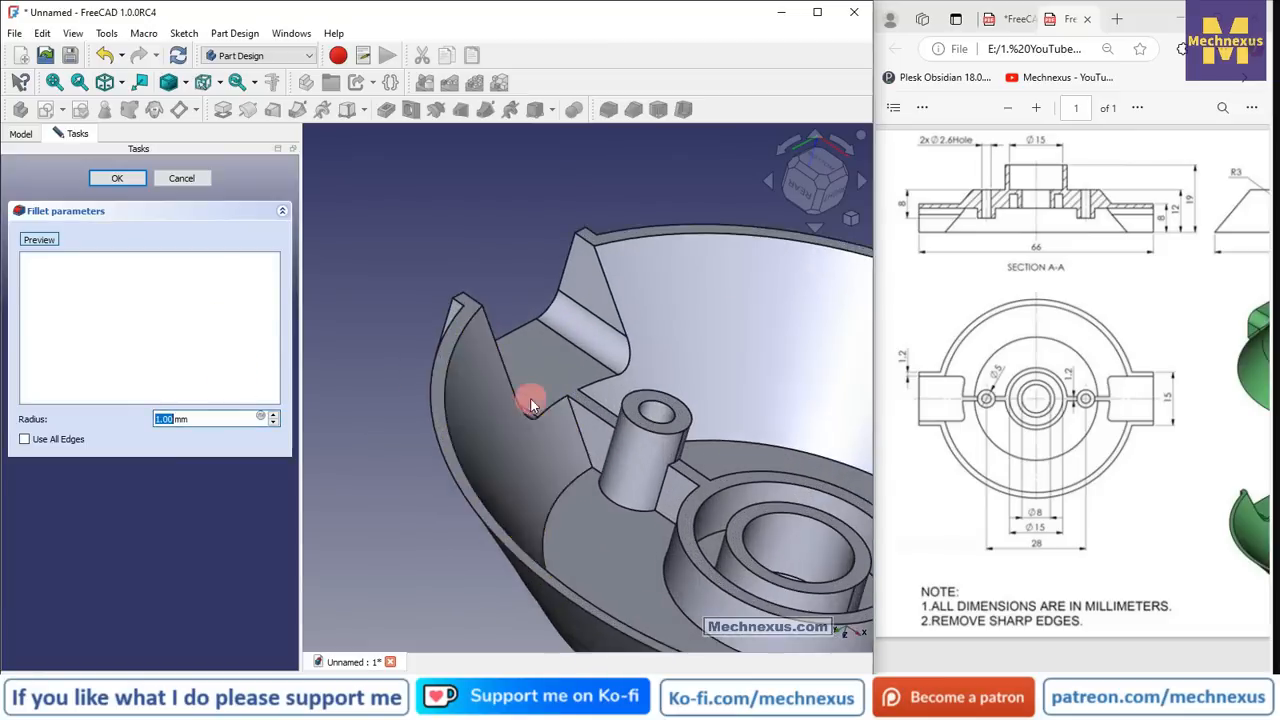
{"action": "middle_click_drag", "start_coordinate": [529, 400], "coordinate": [491, 467]}
{"action": "left_click", "coordinate": [476, 408]}
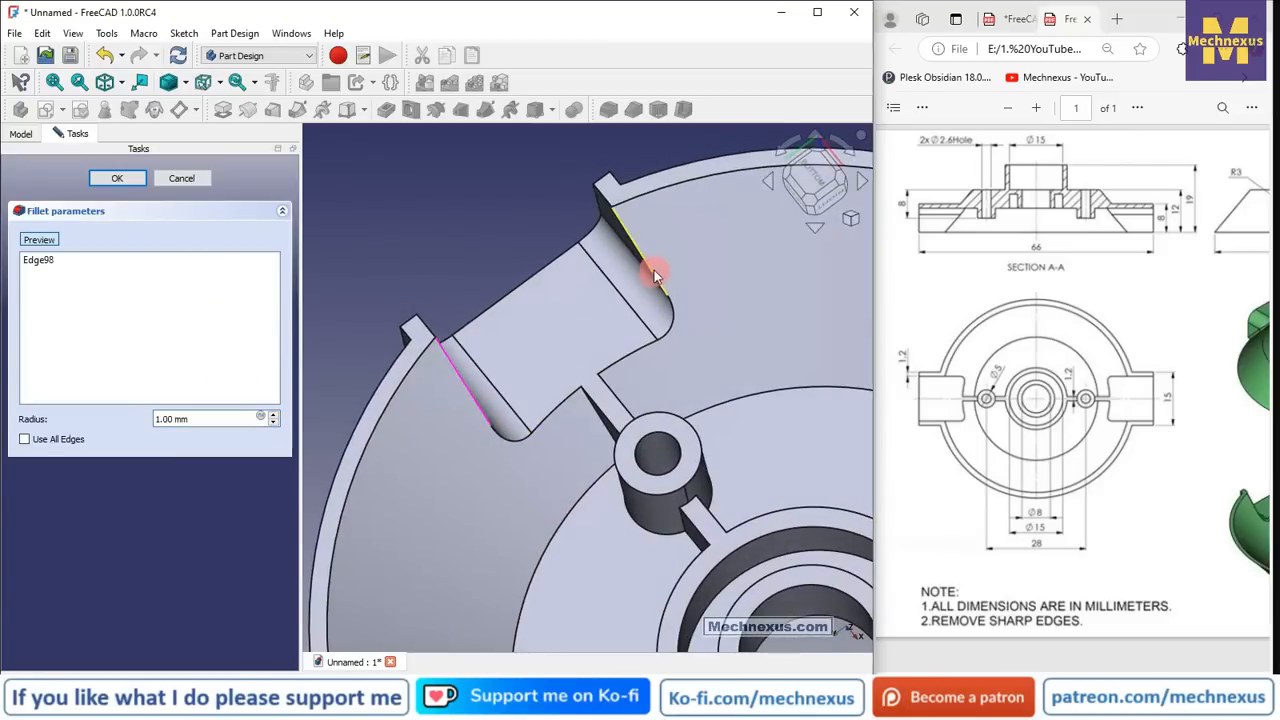
{"action": "left_click", "coordinate": [653, 268]}
- Add the remaining slot edges and apply the 1 mm fillet
{"action": "scroll", "coordinate": [553, 328], "scroll_direction": "down", "scroll_amount": 8}
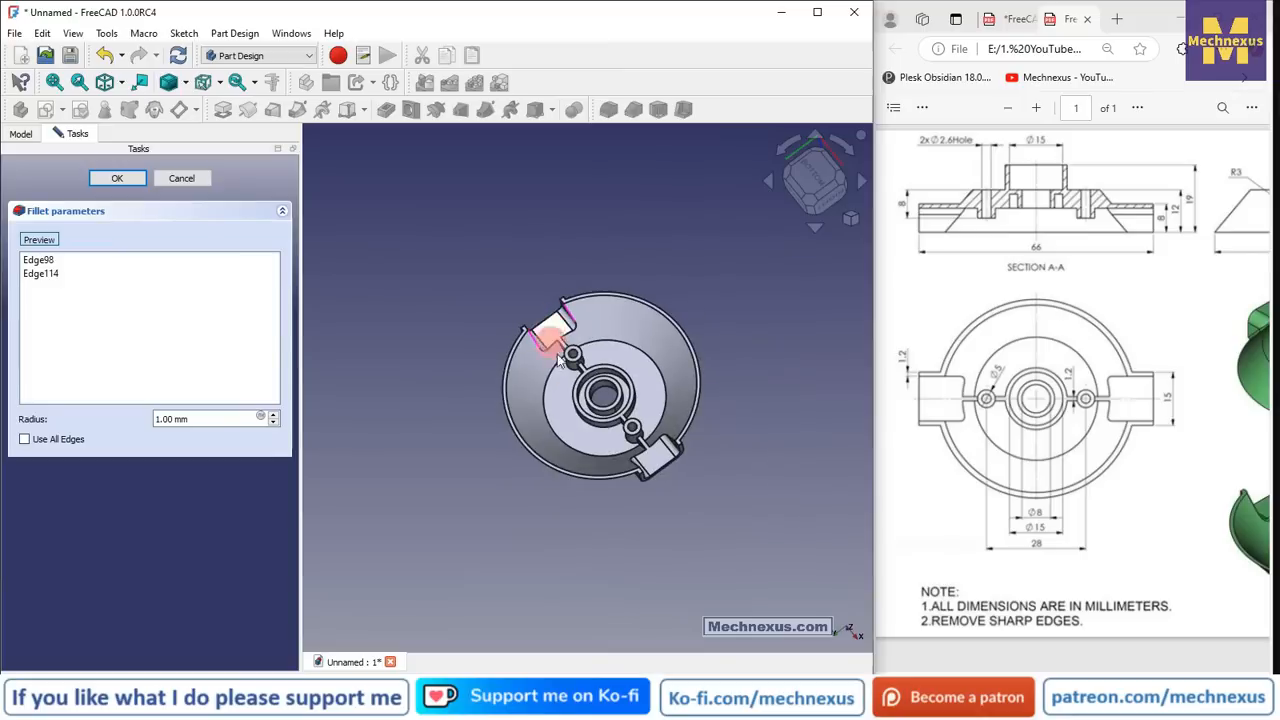
{"action": "scroll", "coordinate": [584, 428], "scroll_direction": "up", "scroll_amount": 3}
{"action": "scroll", "coordinate": [651, 495], "scroll_direction": "up", "scroll_amount": 5}
{"action": "middle_click_drag", "start_coordinate": [663, 494], "coordinate": [766, 369]}
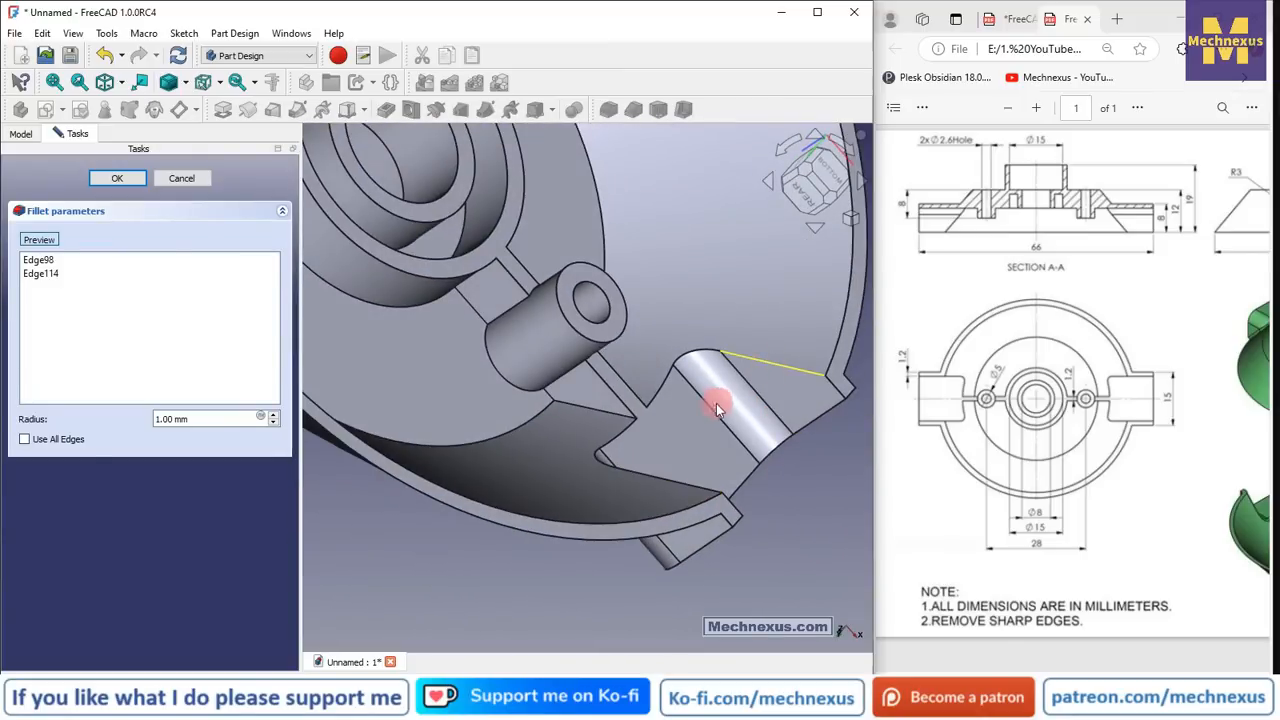
{"action": "left_click", "coordinate": [696, 431]}
{"action": "middle_click_drag", "start_coordinate": [680, 423], "coordinate": [614, 555]}
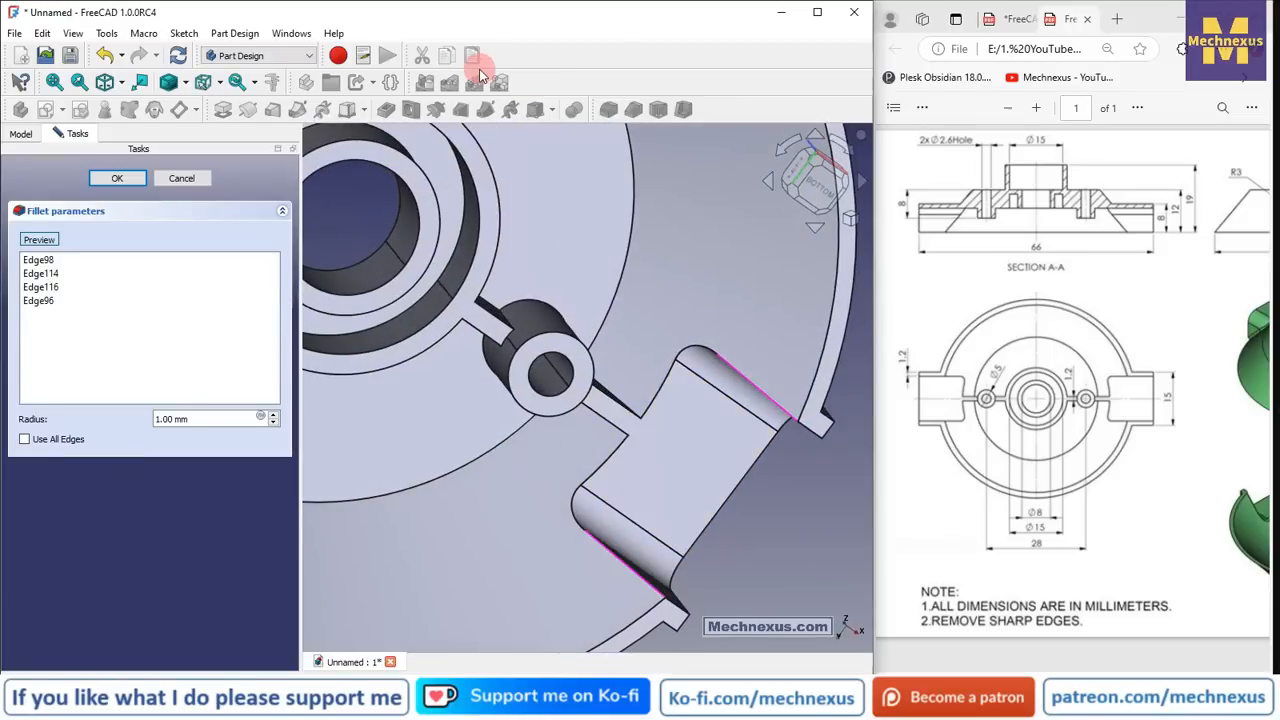
{"action": "left_click", "coordinate": [118, 179]}
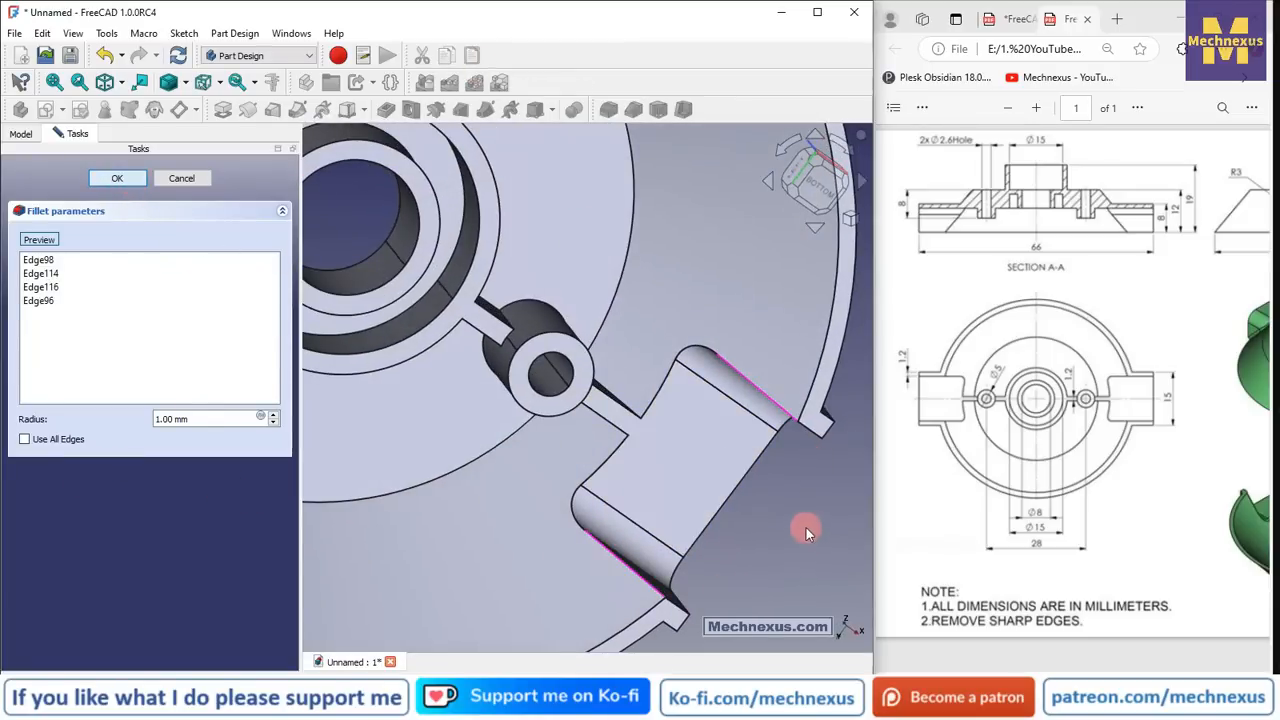
{"action": "scroll", "coordinate": [726, 501], "scroll_direction": "down", "scroll_amount": 6}
{"action": "middle_click_drag", "start_coordinate": [711, 507], "coordinate": [616, 604]}
- Switch the model to the isometric view
{"action": "left_click", "coordinate": [851, 218]}
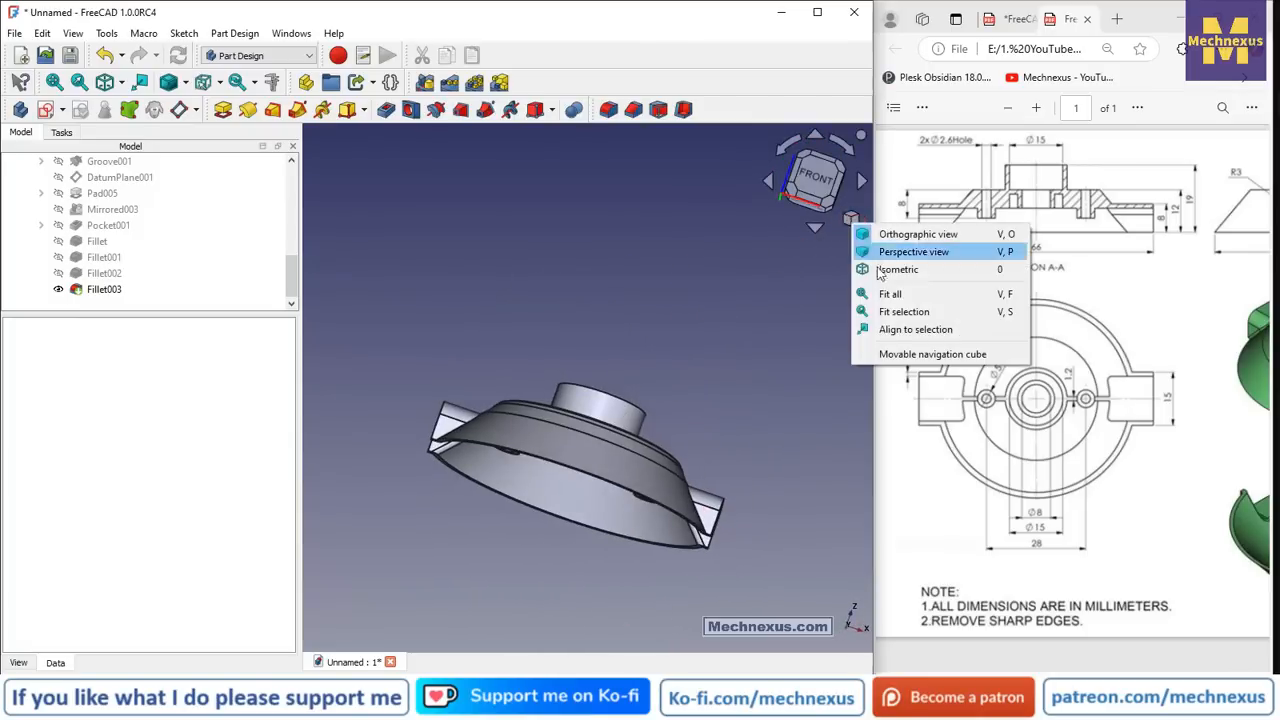
{"action": "left_click", "coordinate": [900, 272]}
{"action": "left_click_drag", "start_coordinate": [980, 684], "coordinate": [1092, 684]}
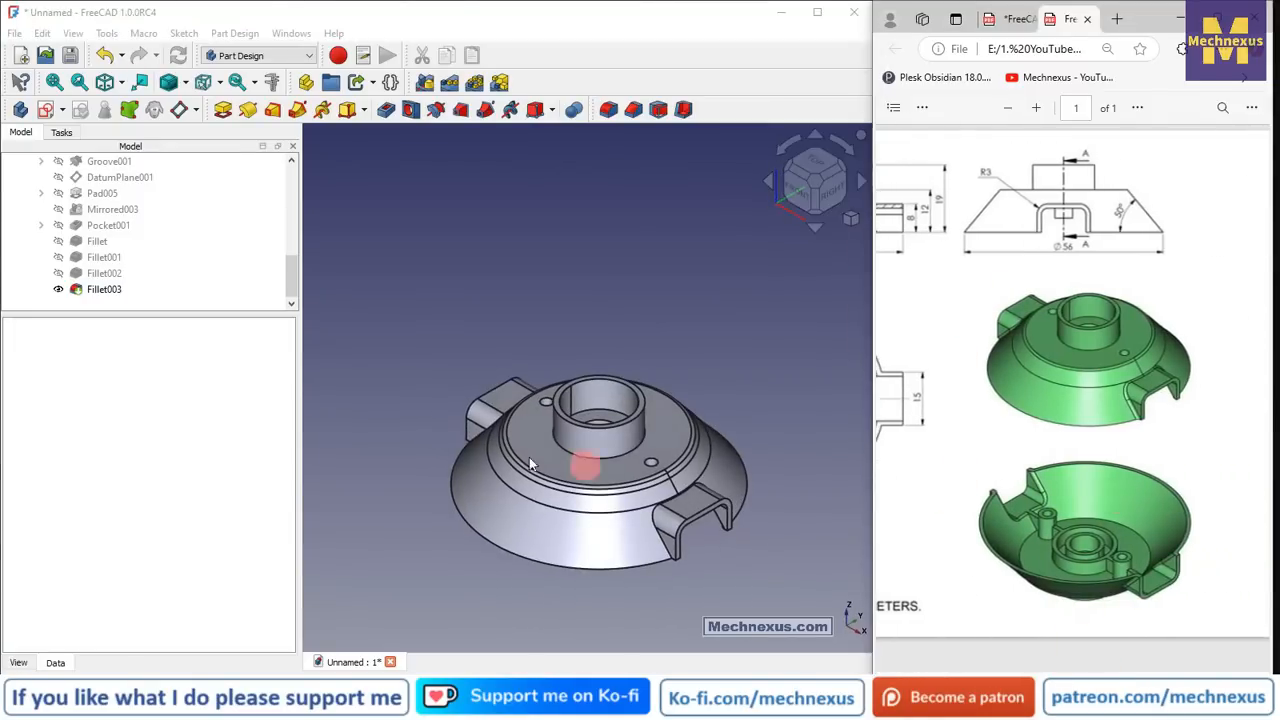
- Set Fillet003's diffuse colour to green #55ff7f in its Appearance settings
{"action": "right_click", "coordinate": [100, 289]}
{"action": "left_click", "coordinate": [125, 256]}
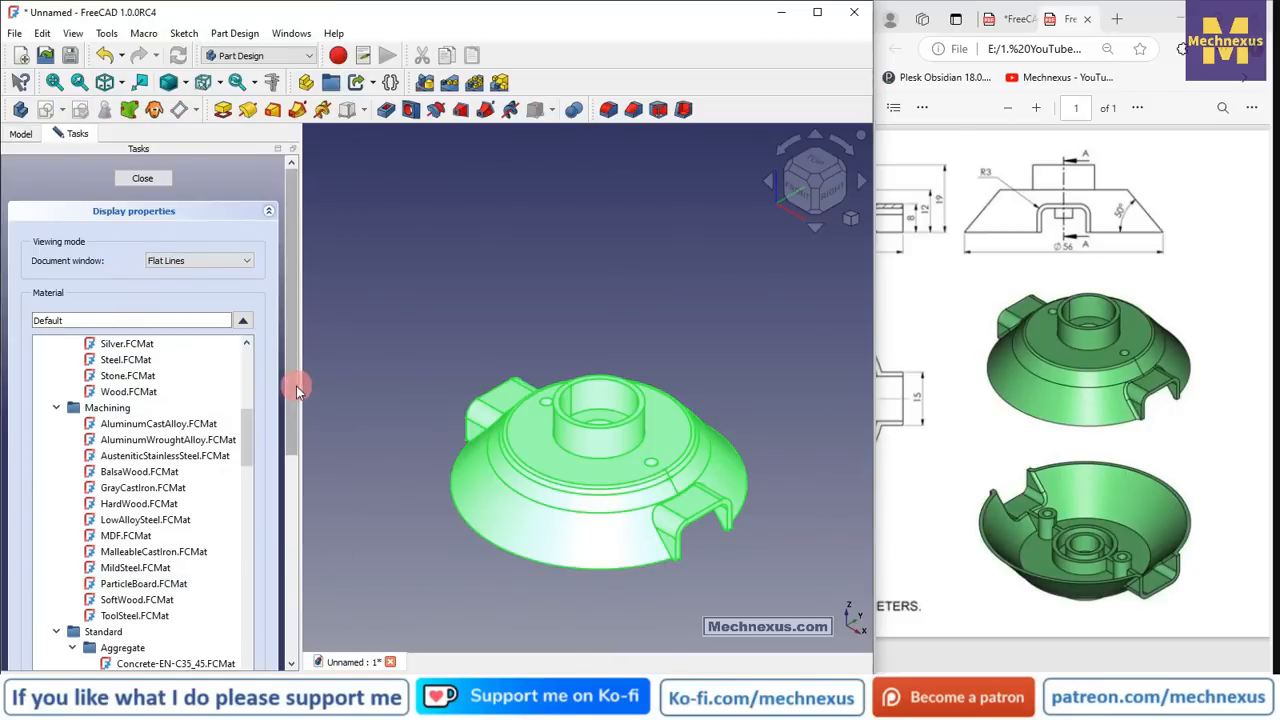
{"action": "left_click_drag", "start_coordinate": [293, 386], "coordinate": [289, 575]}
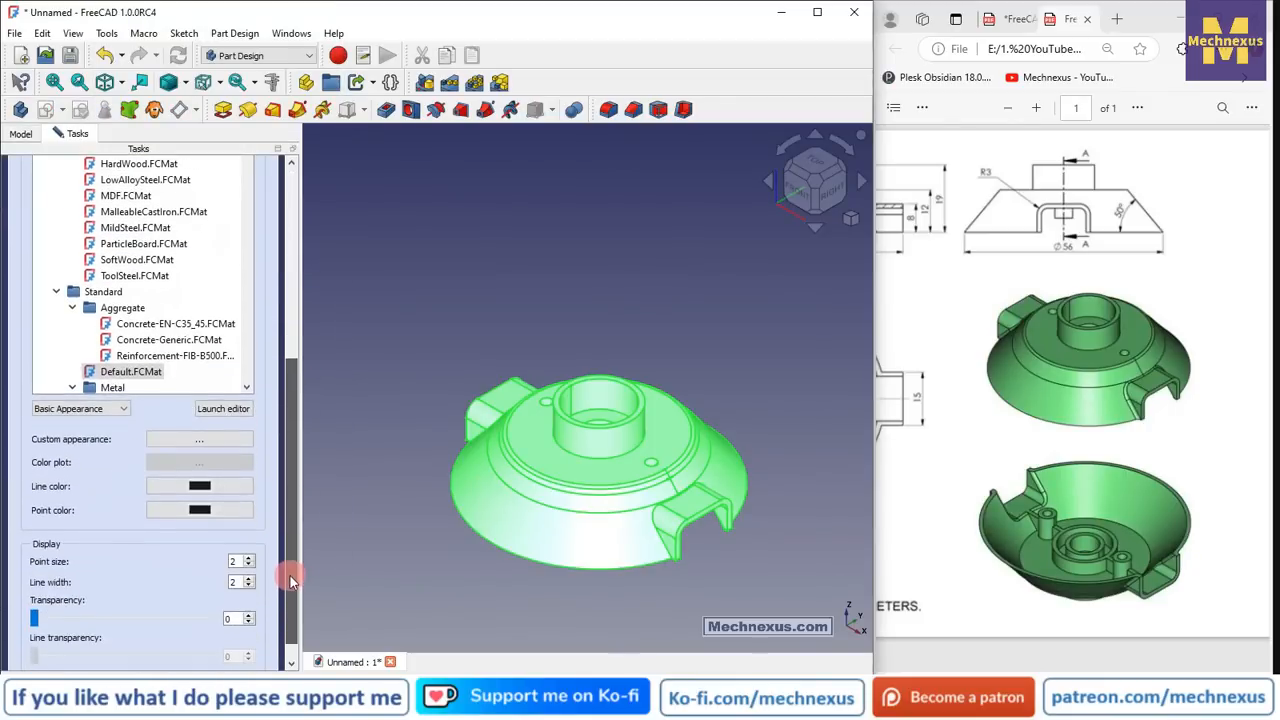
{"action": "left_click", "coordinate": [178, 444]}
{"action": "left_click", "coordinate": [470, 308]}
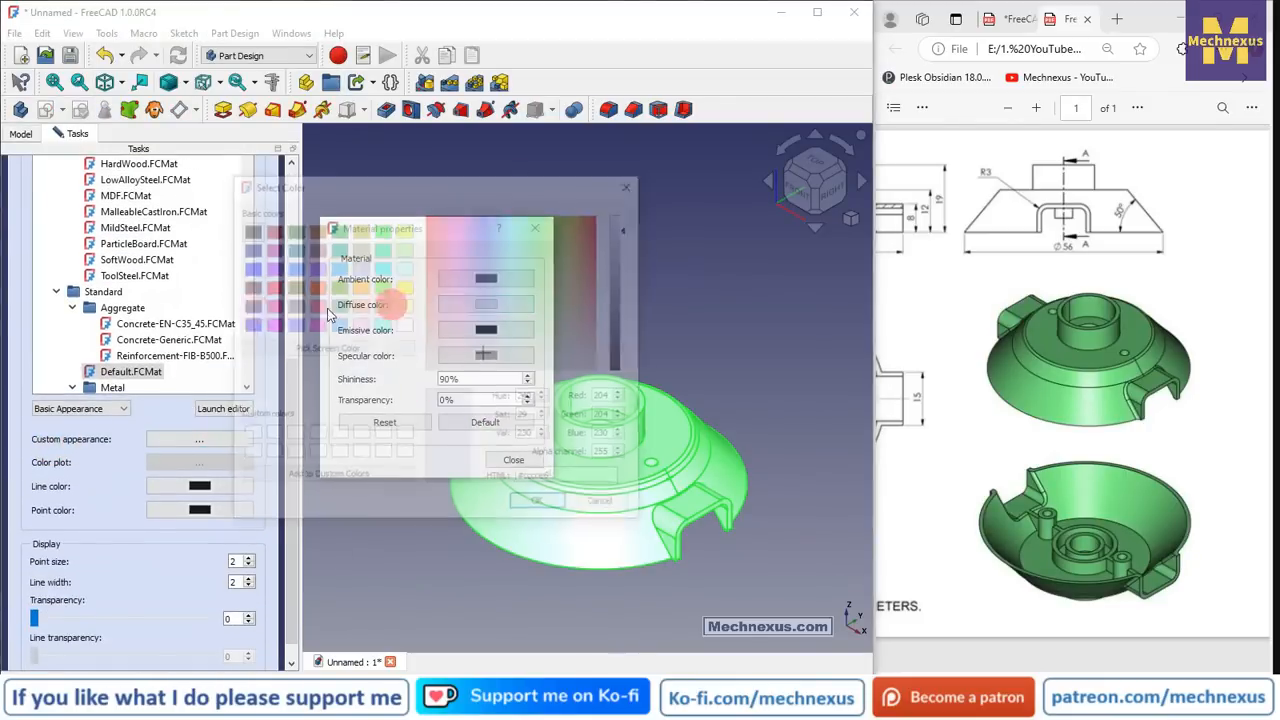
{"action": "left_click", "coordinate": [382, 305]}
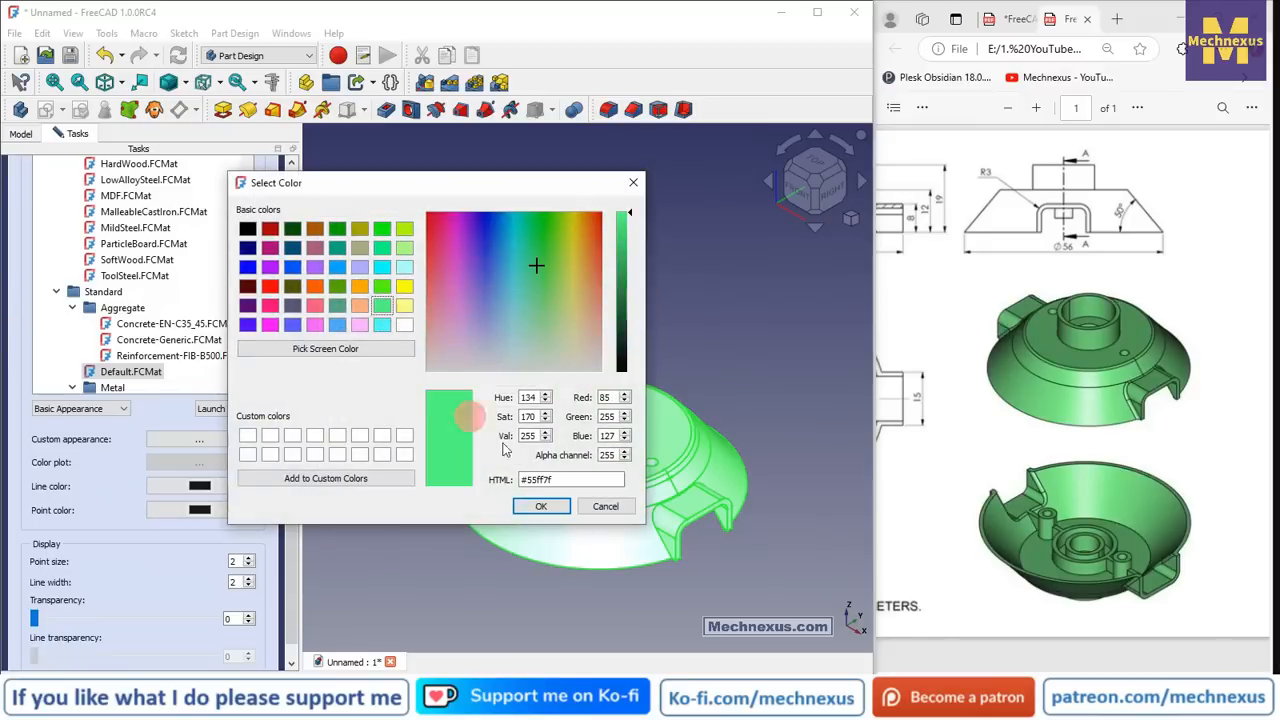
{"action": "left_click", "coordinate": [541, 507]}
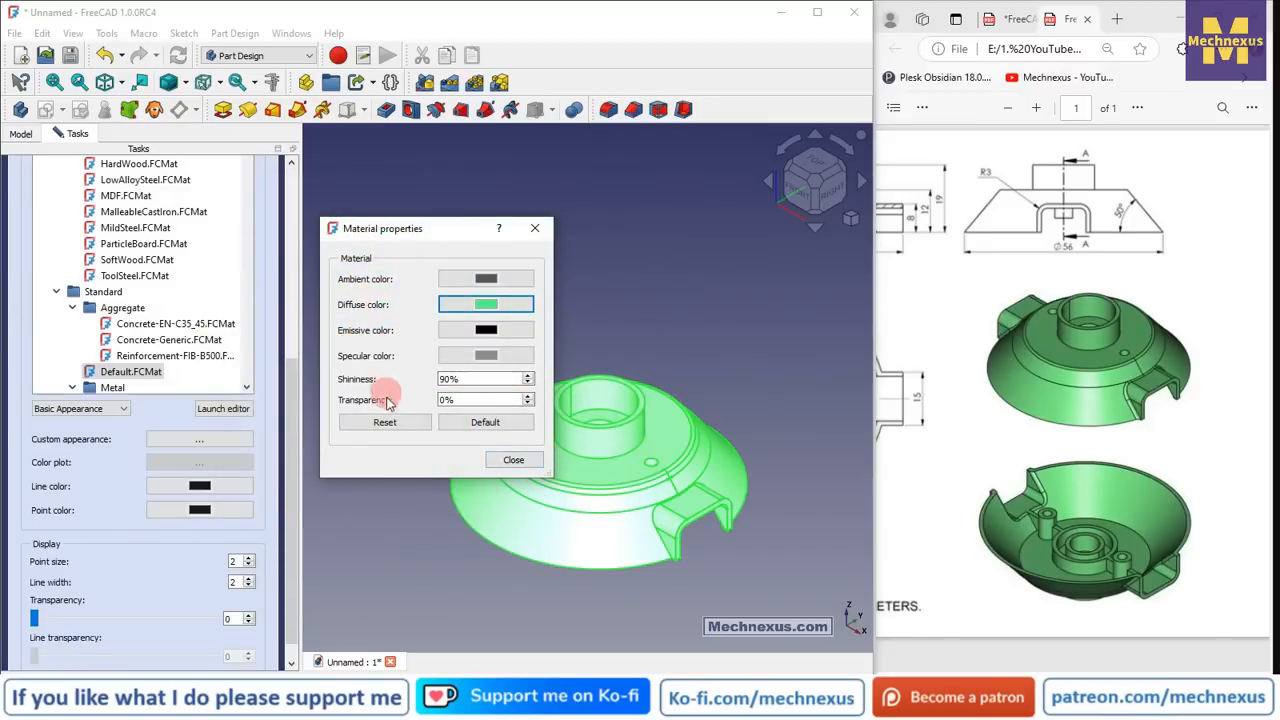
{"action": "left_click", "coordinate": [514, 461]}
{"action": "left_click_drag", "start_coordinate": [288, 432], "coordinate": [293, 171]}
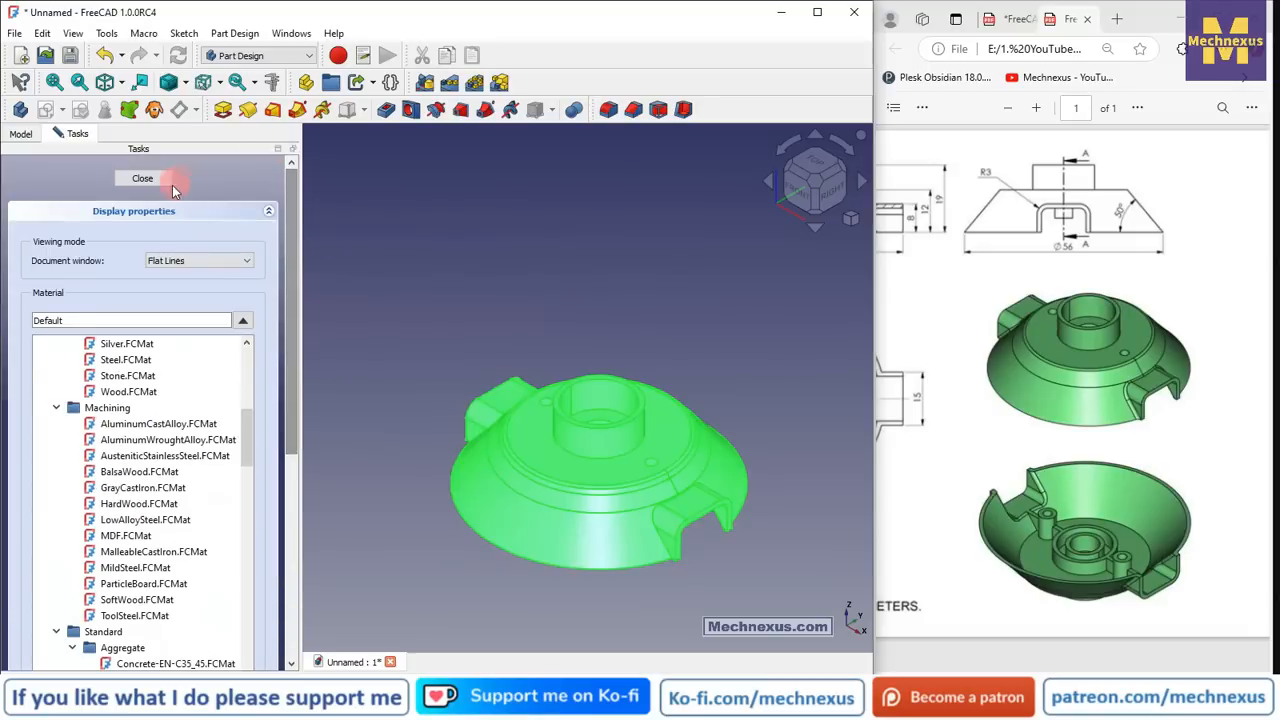
{"action": "left_click", "coordinate": [165, 186]}
- Enlarge the Model tree to show more of the feature list
{"action": "scroll", "coordinate": [651, 514], "scroll_direction": "up", "scroll_amount": 2}
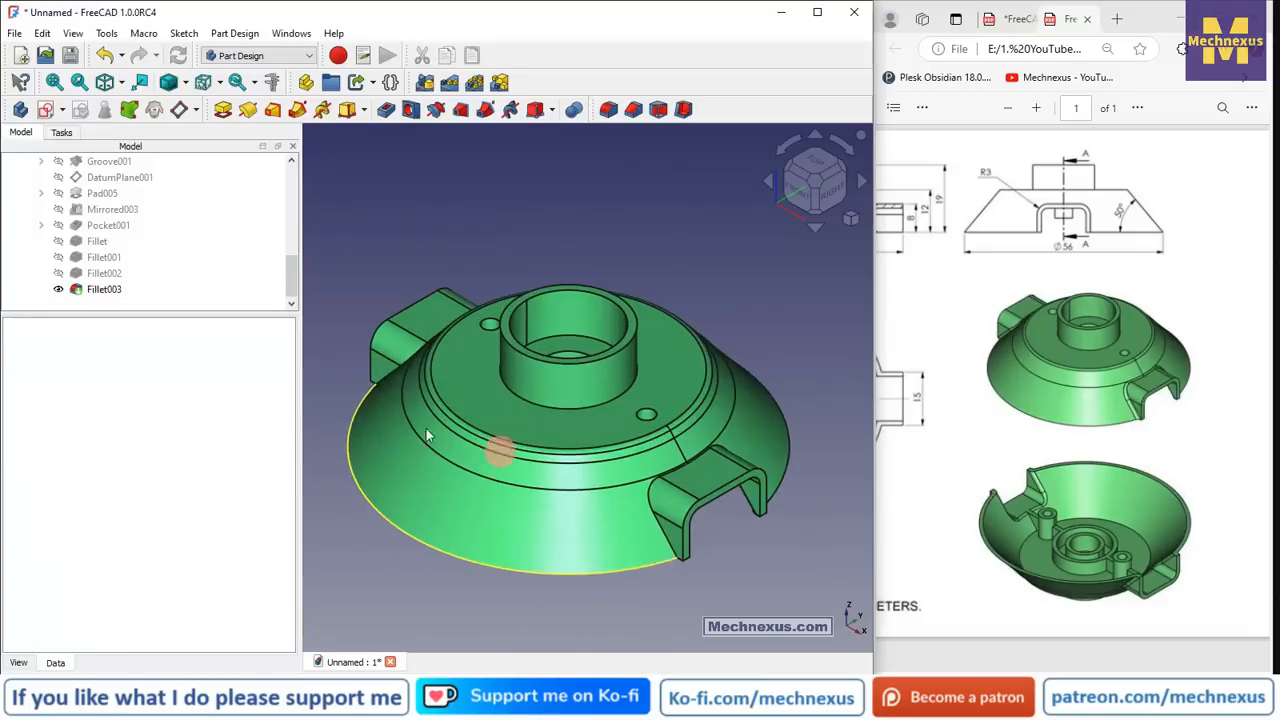
{"action": "left_click_drag", "start_coordinate": [271, 314], "coordinate": [263, 588]}
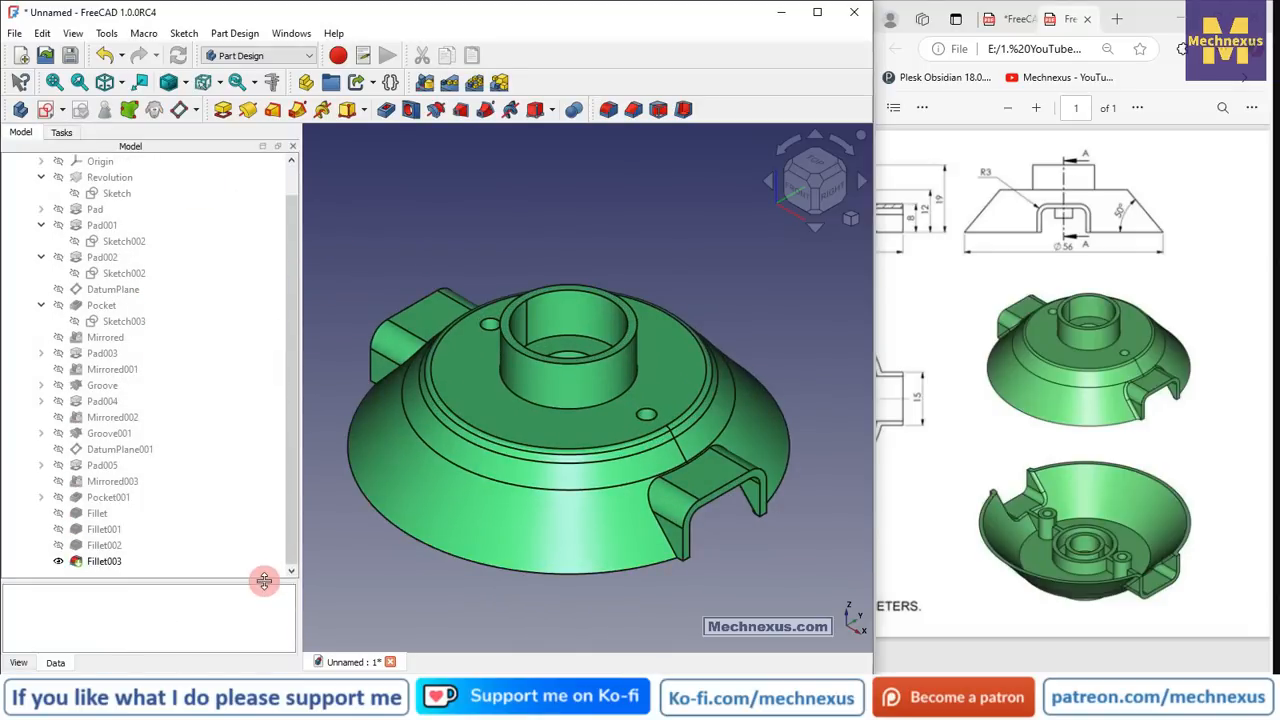
{"action": "left_click_drag", "start_coordinate": [290, 463], "coordinate": [685, 248]}
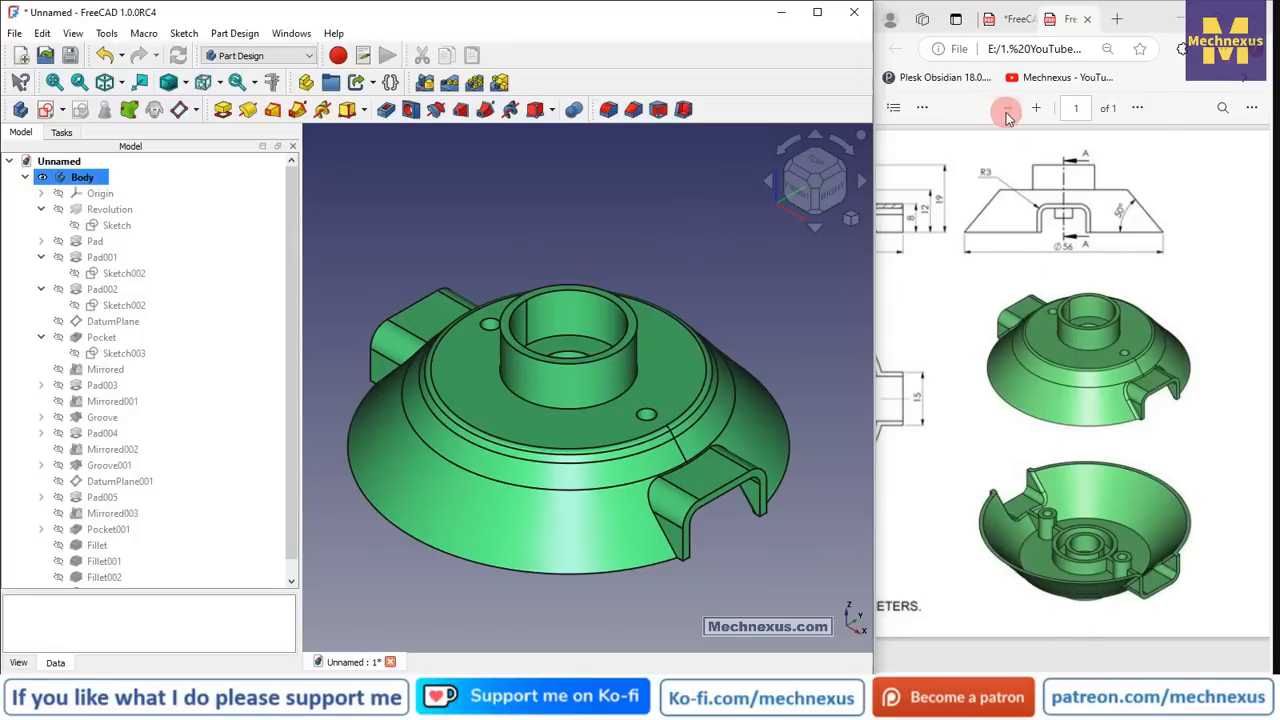
- Zoom the reference drawing to the full page and orbit the part to compare
{"action": "left_click", "coordinate": [1007, 110]}
{"action": "left_click", "coordinate": [1007, 110]}
{"action": "left_click", "coordinate": [1007, 110]}
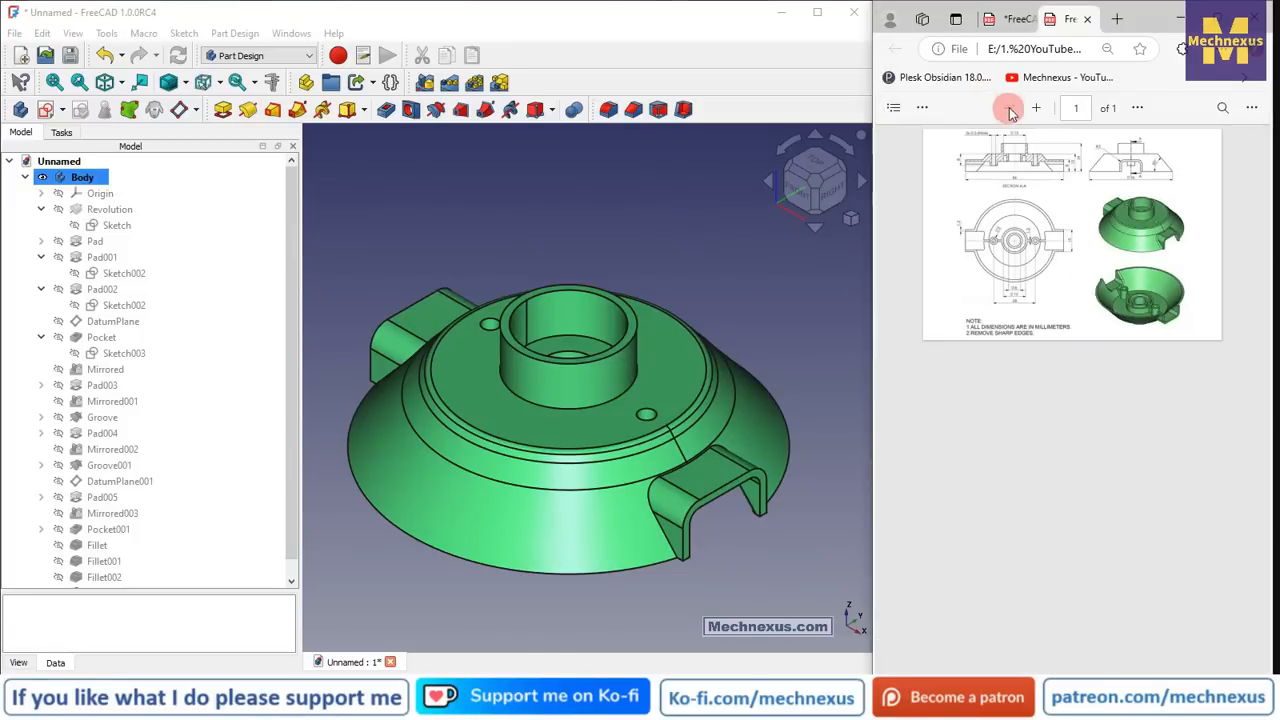
{"action": "left_click", "coordinate": [1034, 110]}
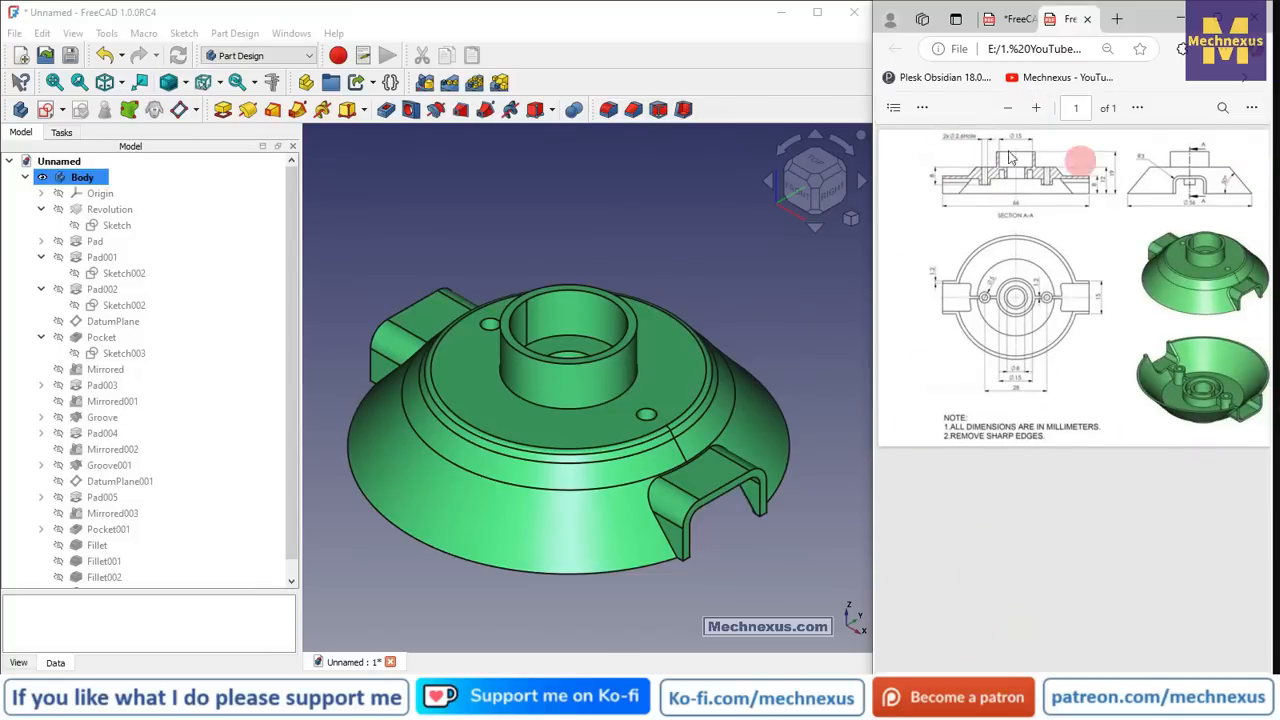
{"action": "scroll", "coordinate": [609, 277], "scroll_direction": "down", "scroll_amount": 1}
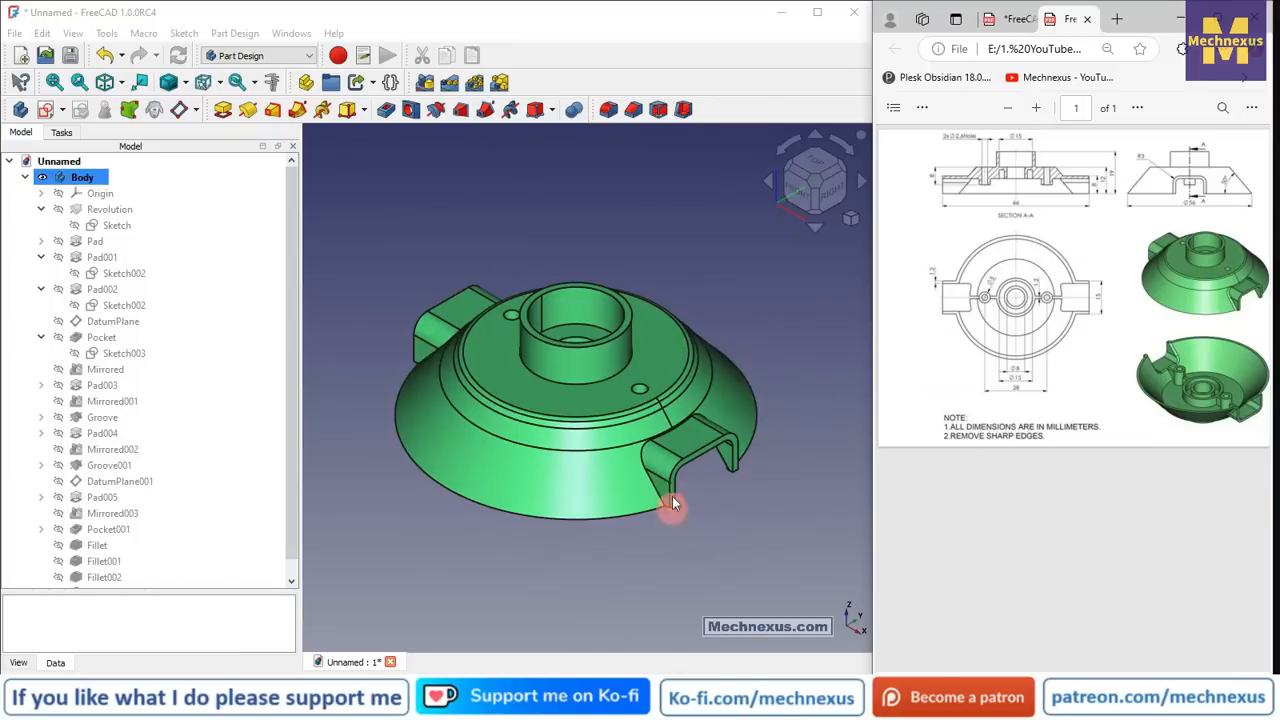
{"action": "middle_click_drag", "start_coordinate": [618, 570], "coordinate": [695, 668]}
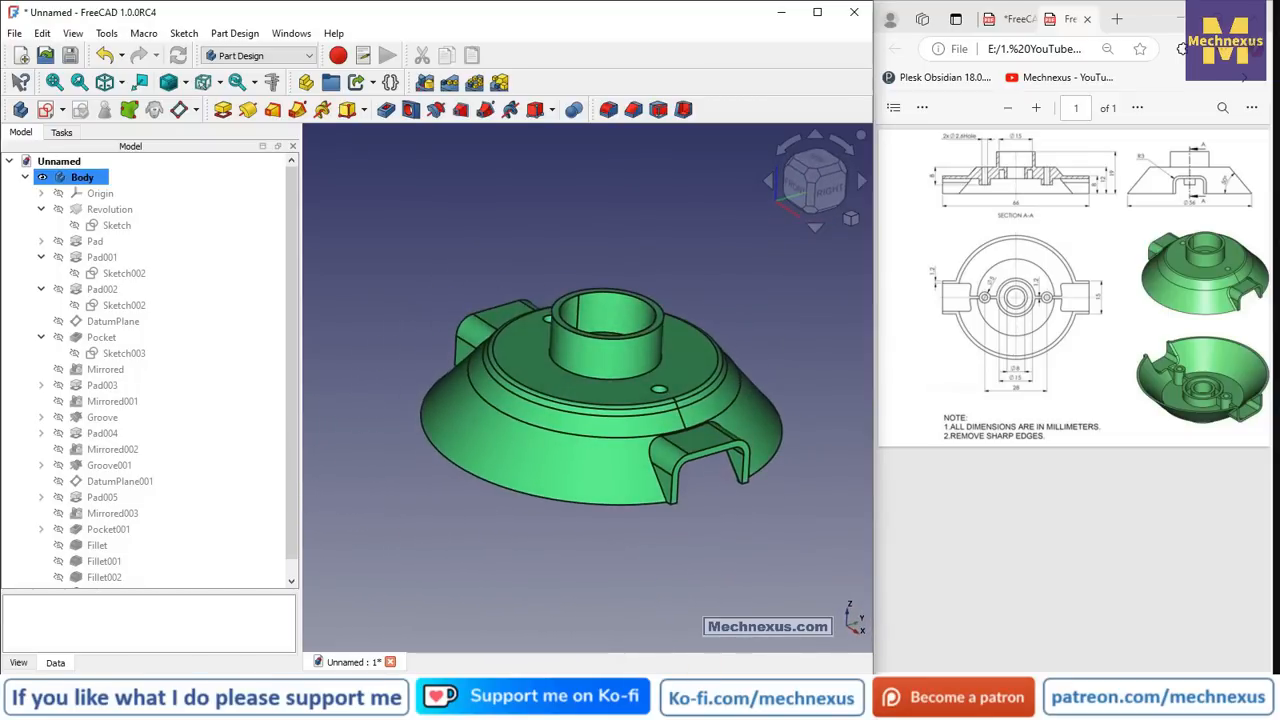
{"action": "left_click", "coordinate": [1183, 48]}
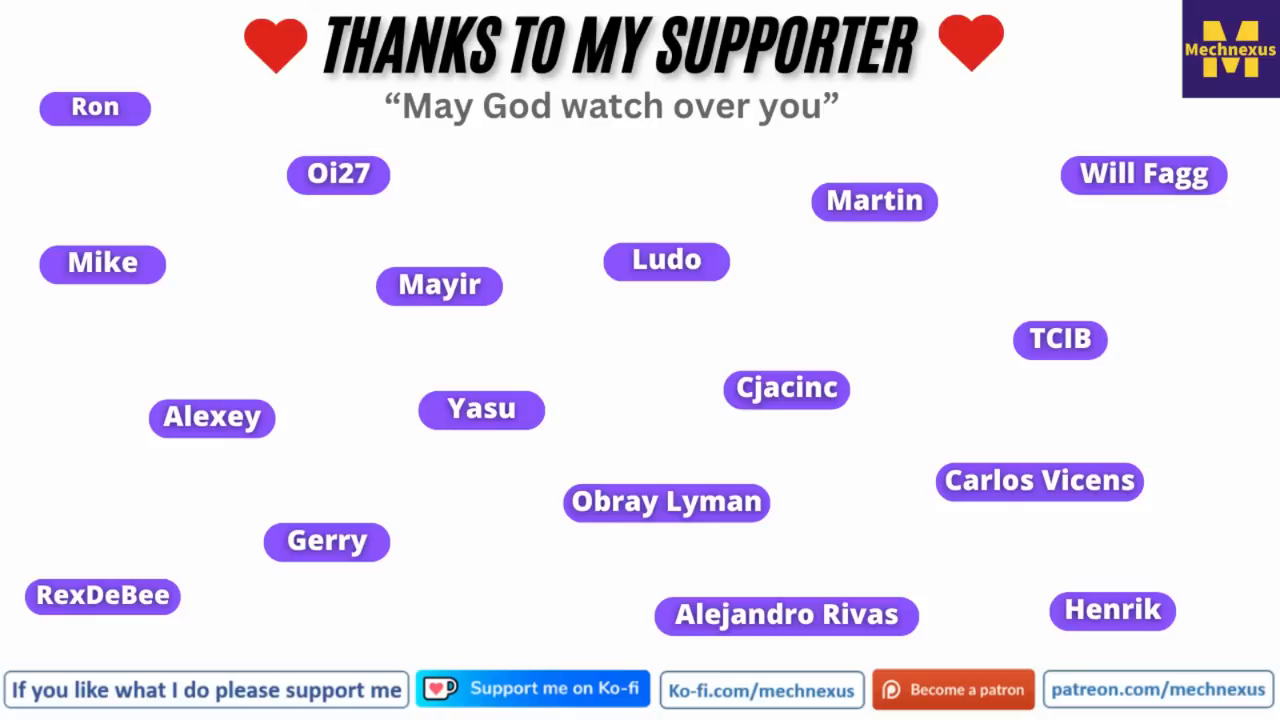